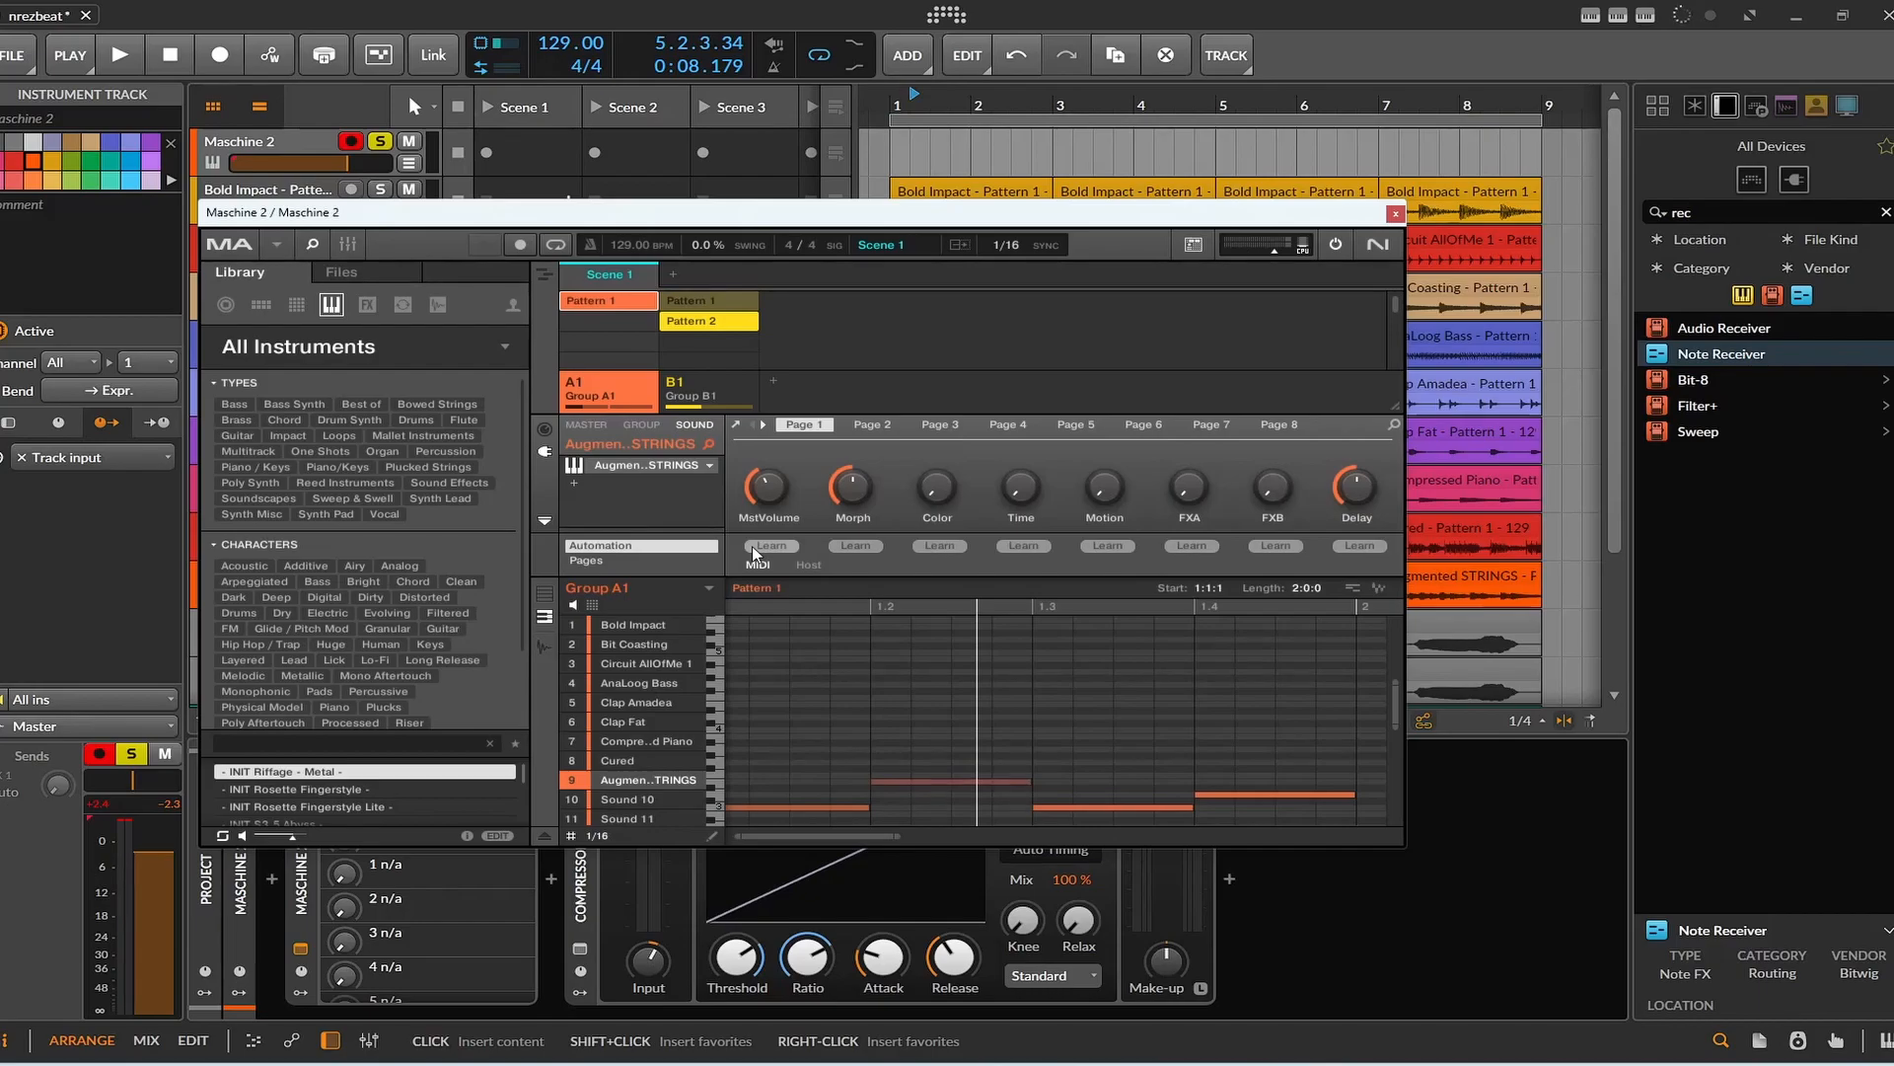
Close the Maschine 2 plug-in window and toggle solo on the vocal tracks Audio 11 and Audio 12.
left_click(1395, 213)
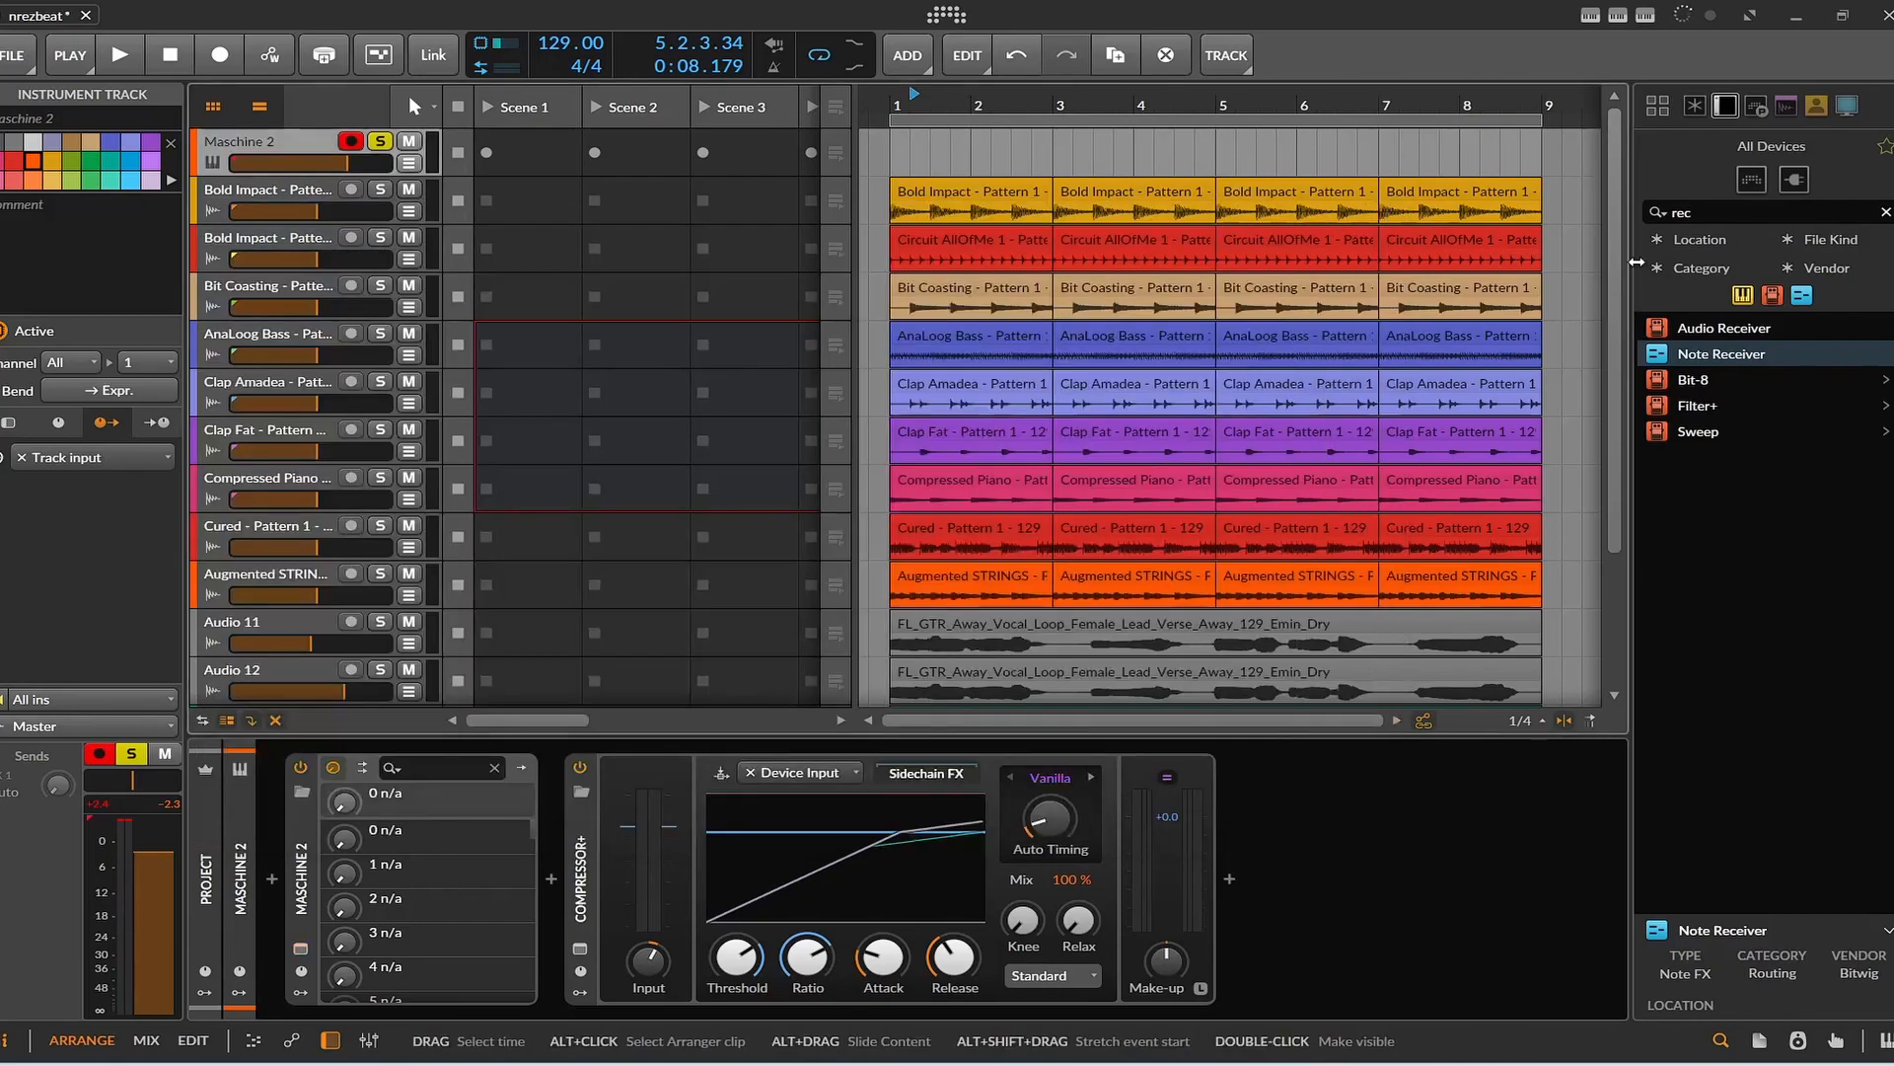
scroll(1578, 463, "down", 3)
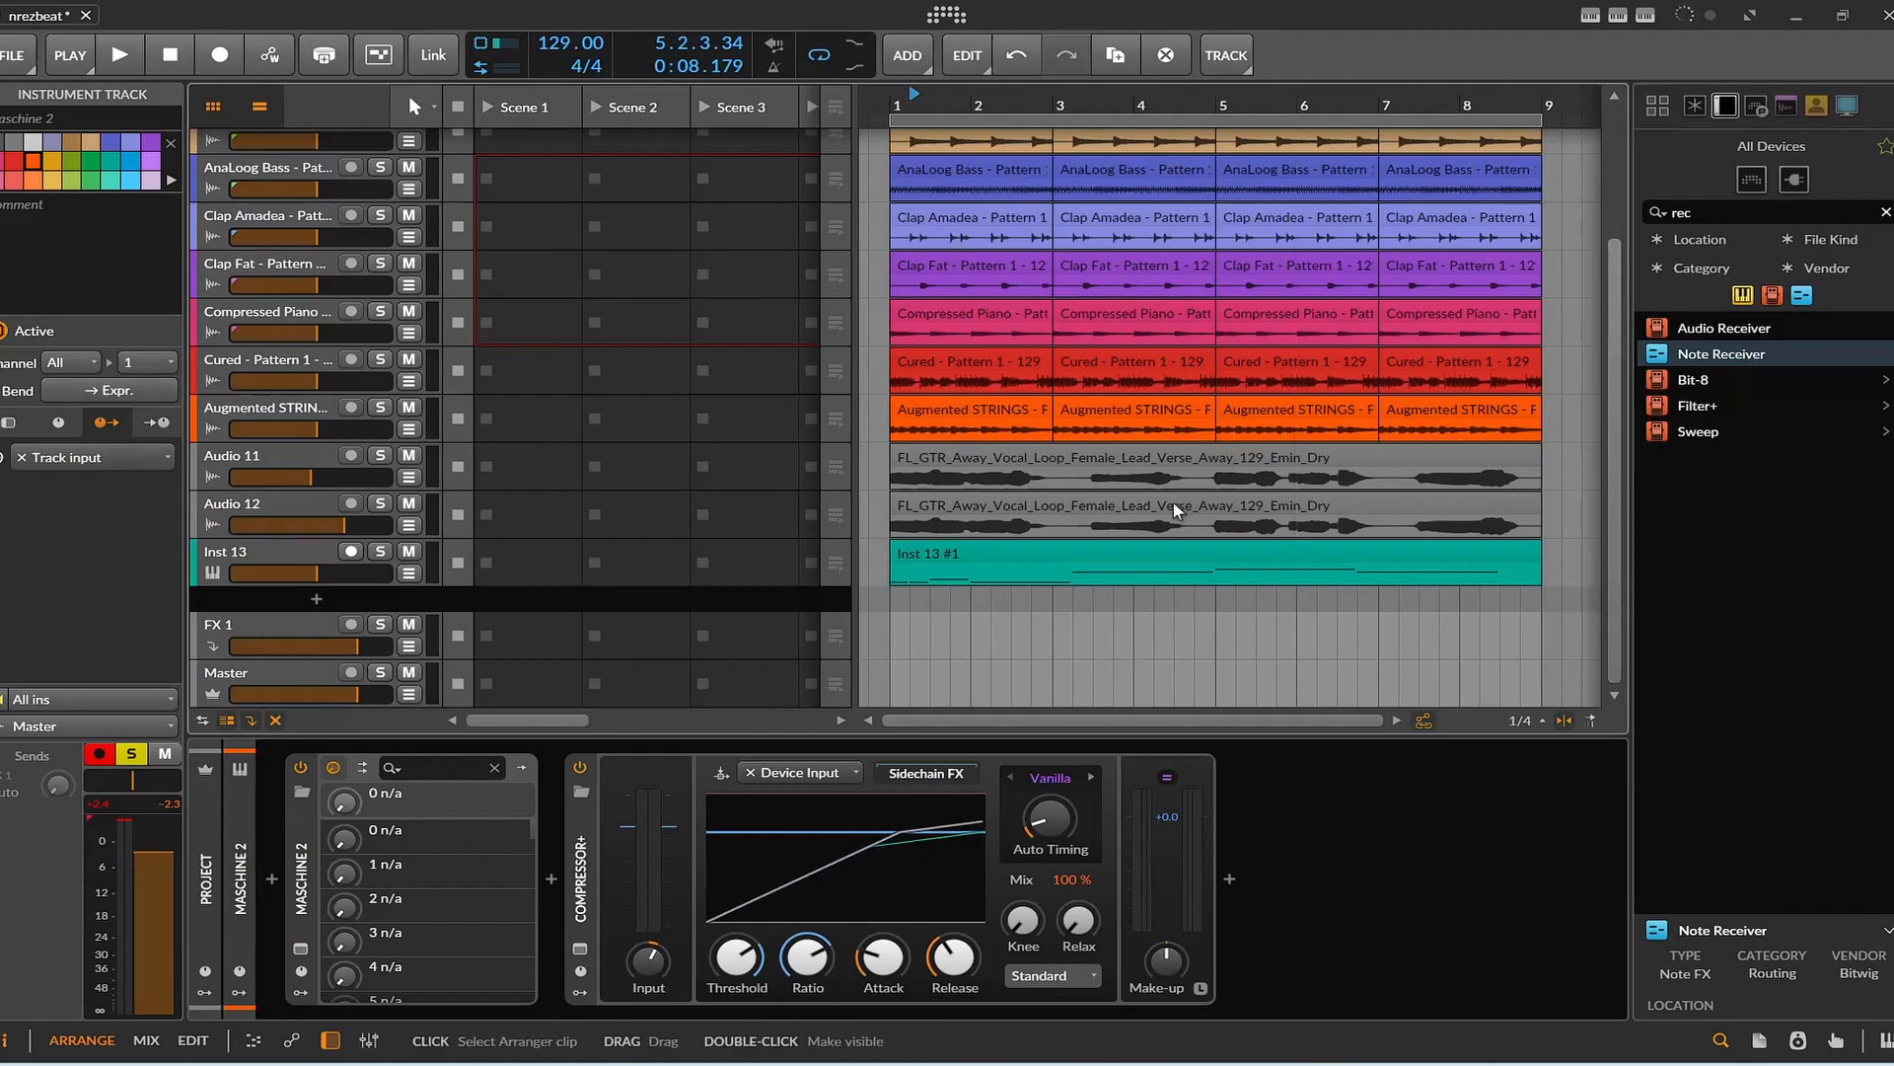
left_click(380, 455)
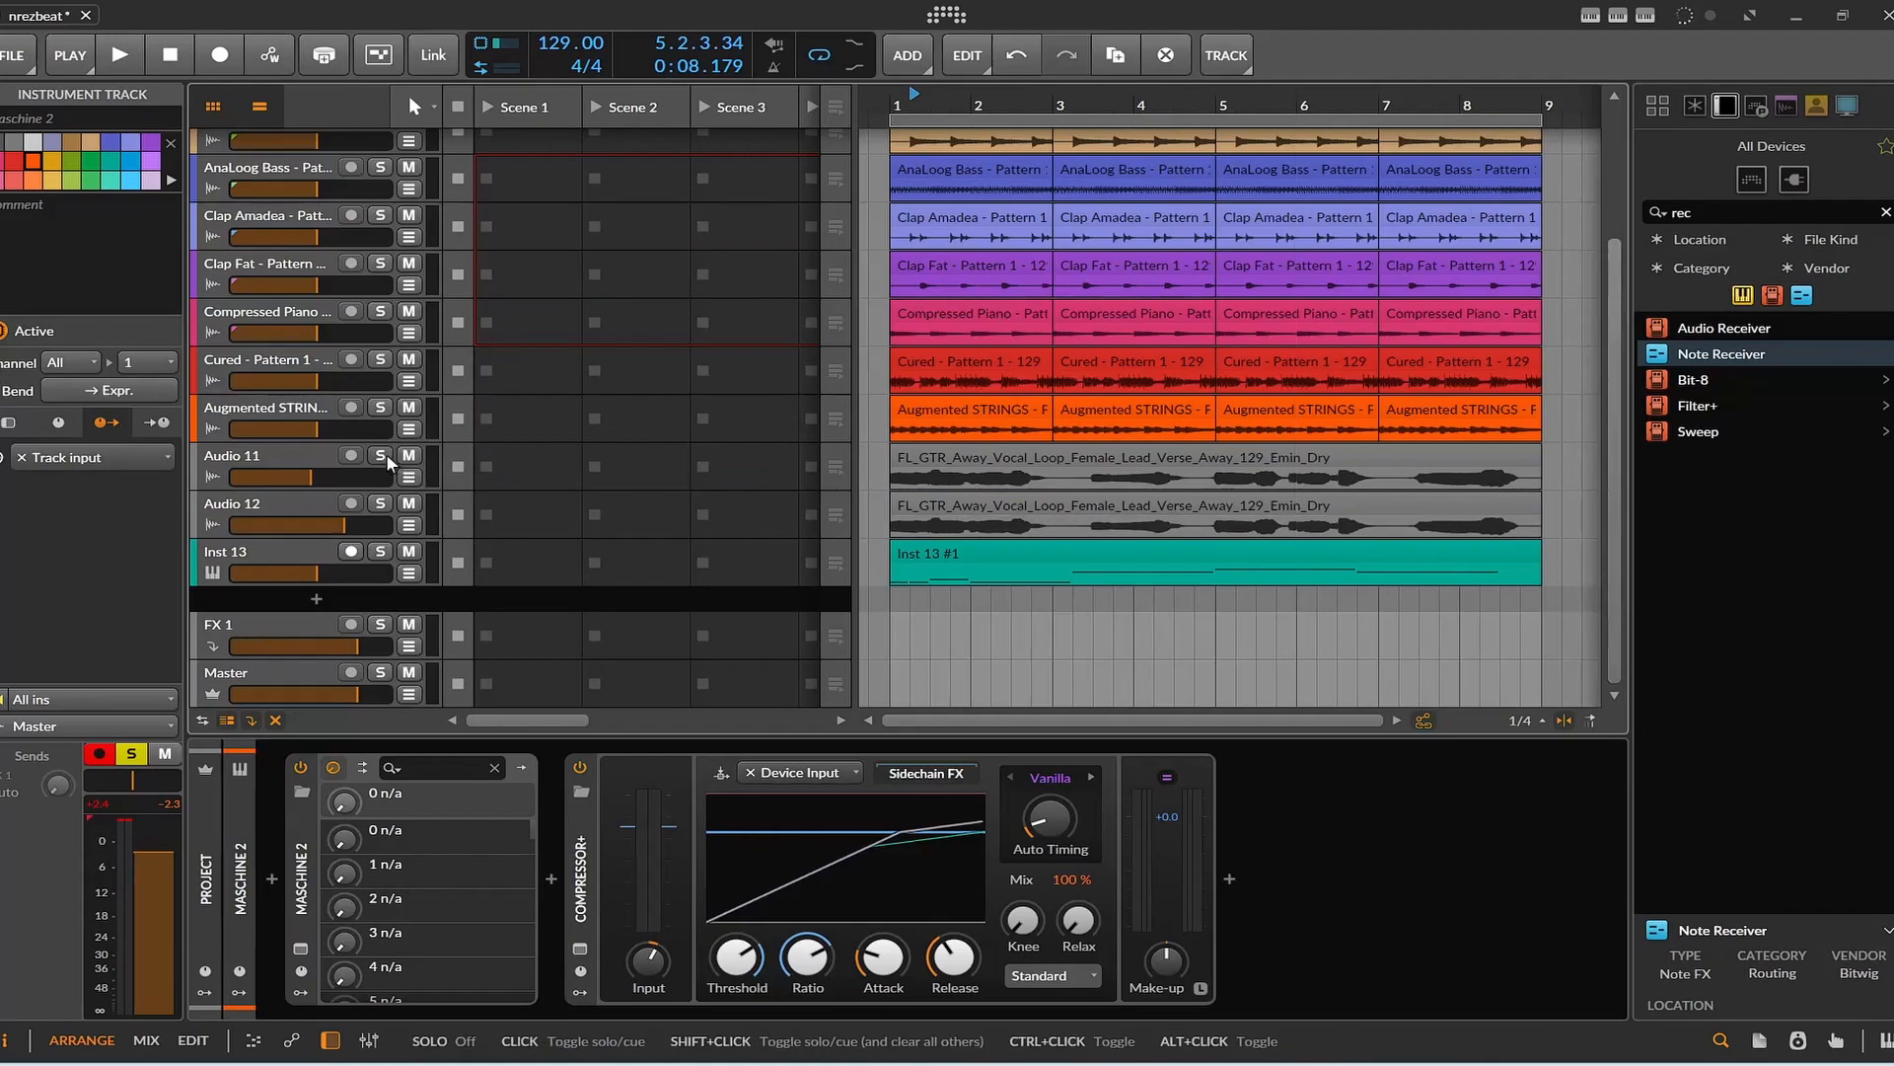
left_click(379, 503)
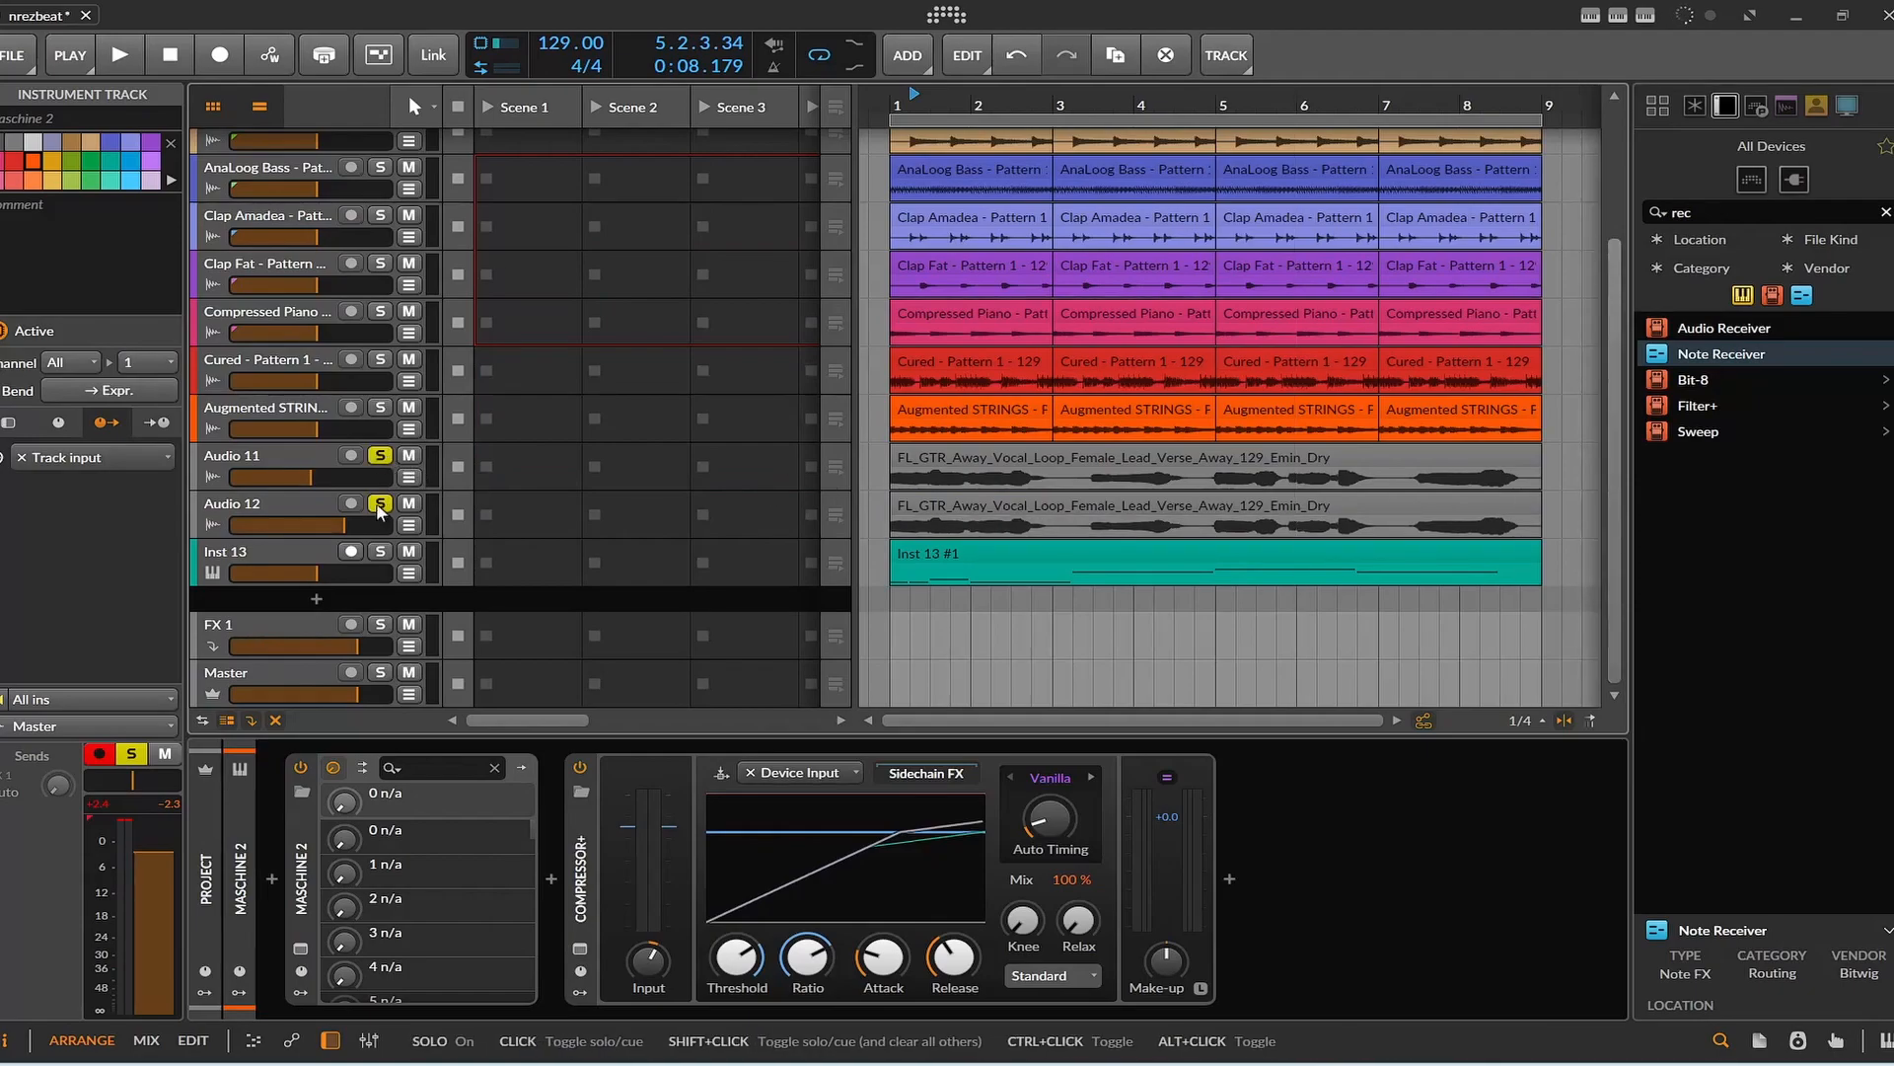
left_click(380, 455)
Solo only the Maschine 2 track and reopen its Maschine plug-in window.
scroll(392, 428, "up", 3)
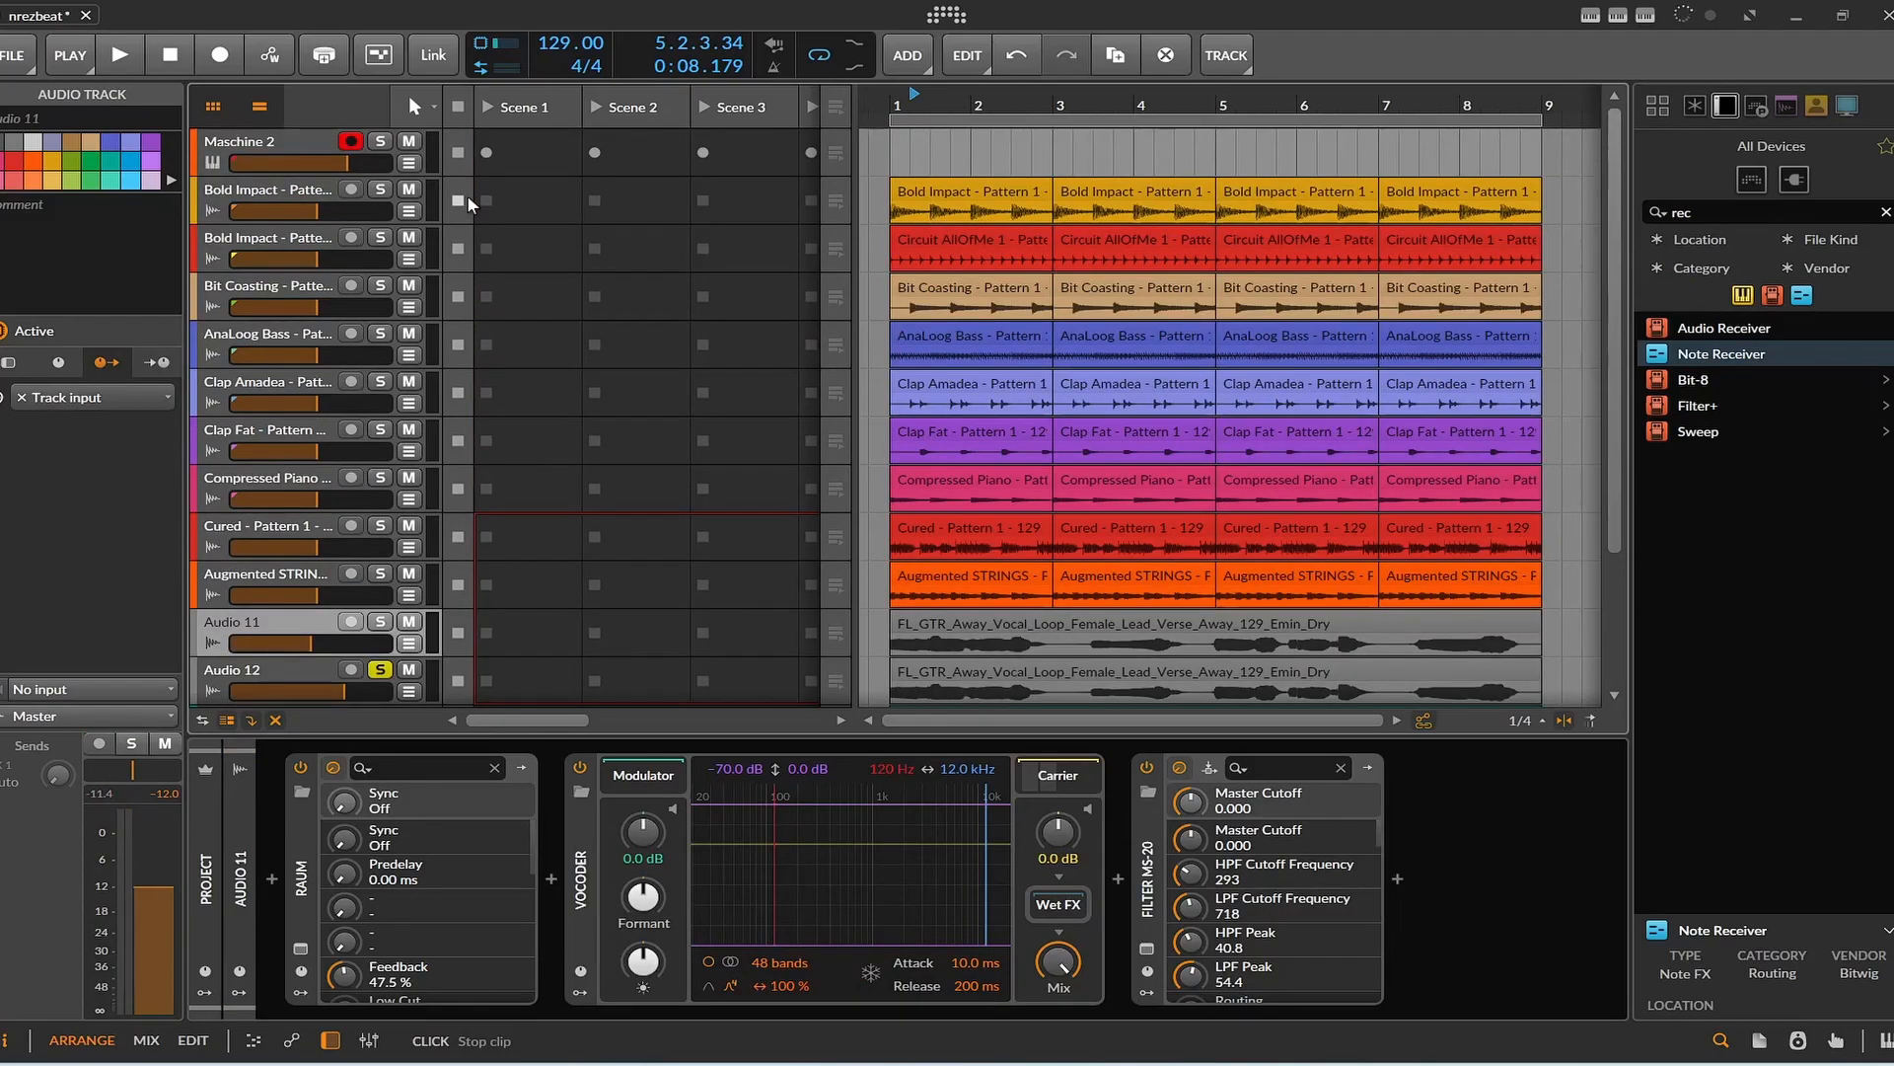
scroll(299, 169, "down", 3)
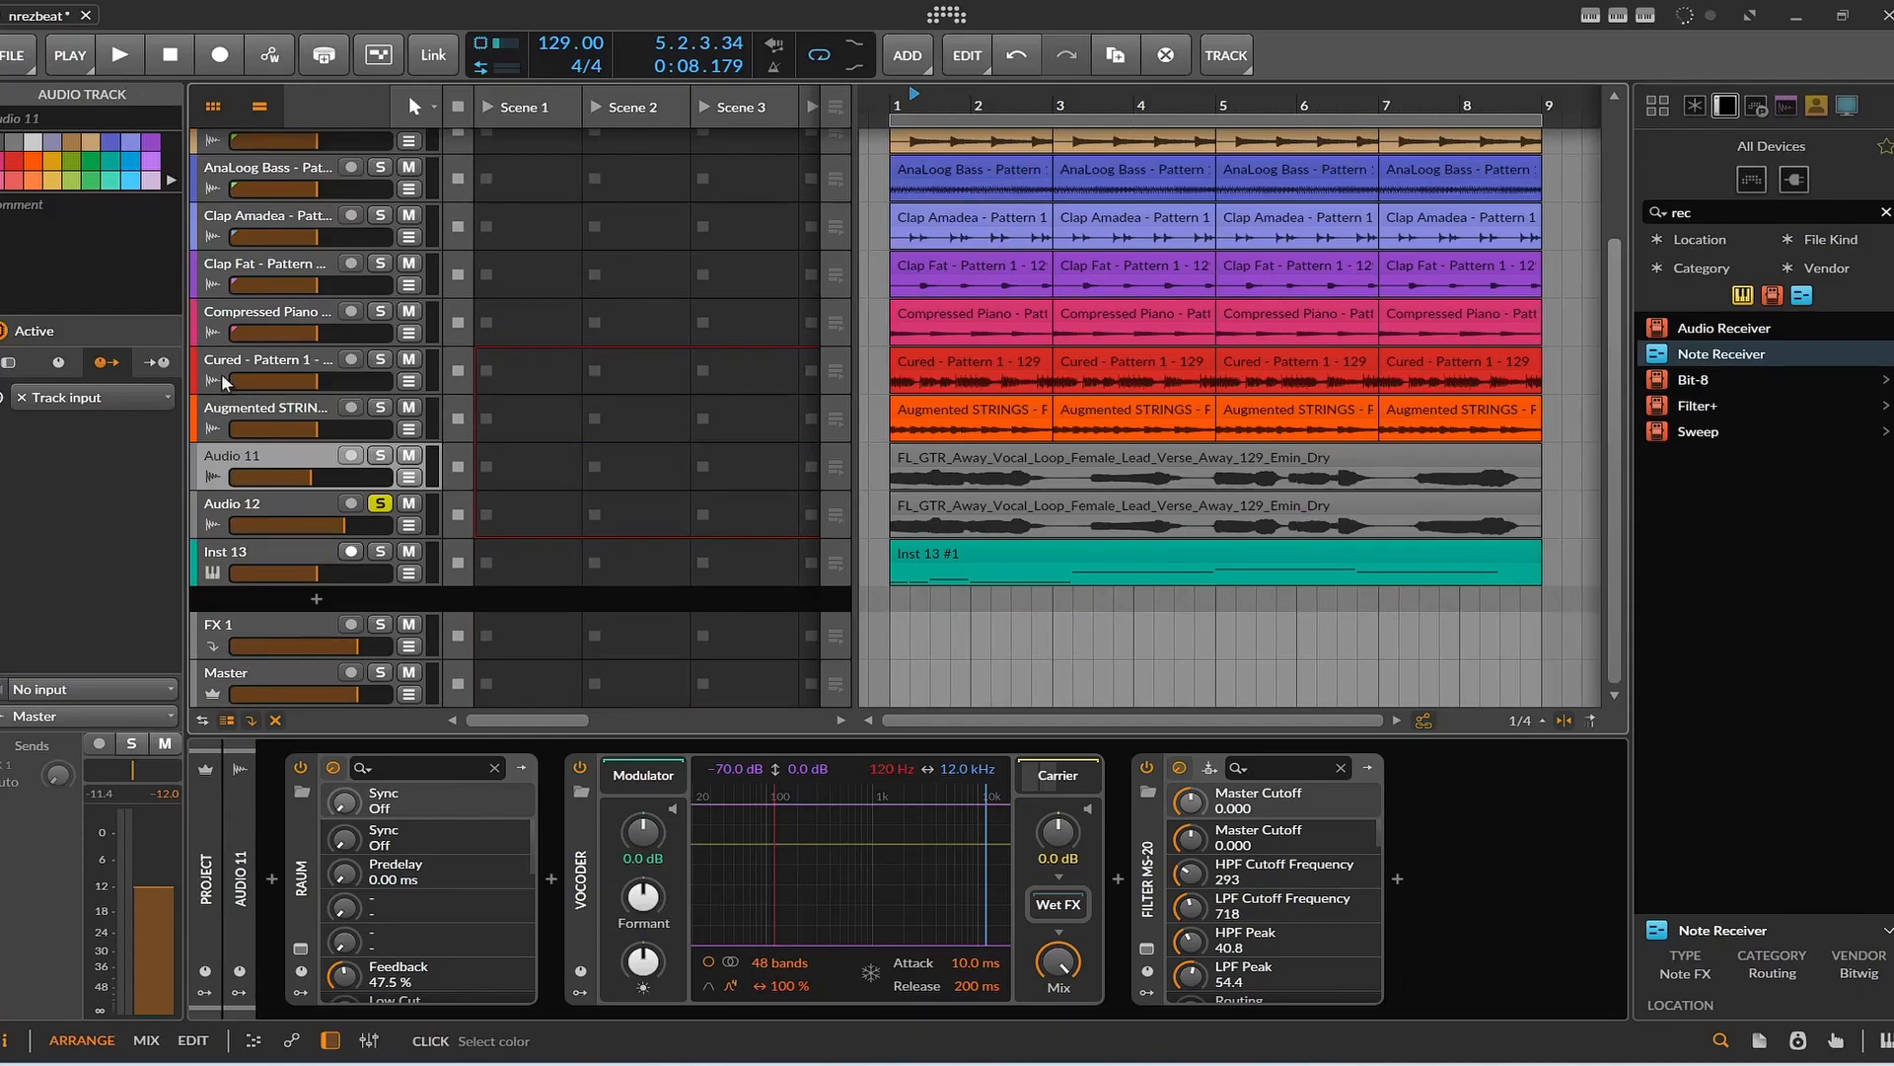
scroll(383, 508, "up", 3)
left_click(380, 141)
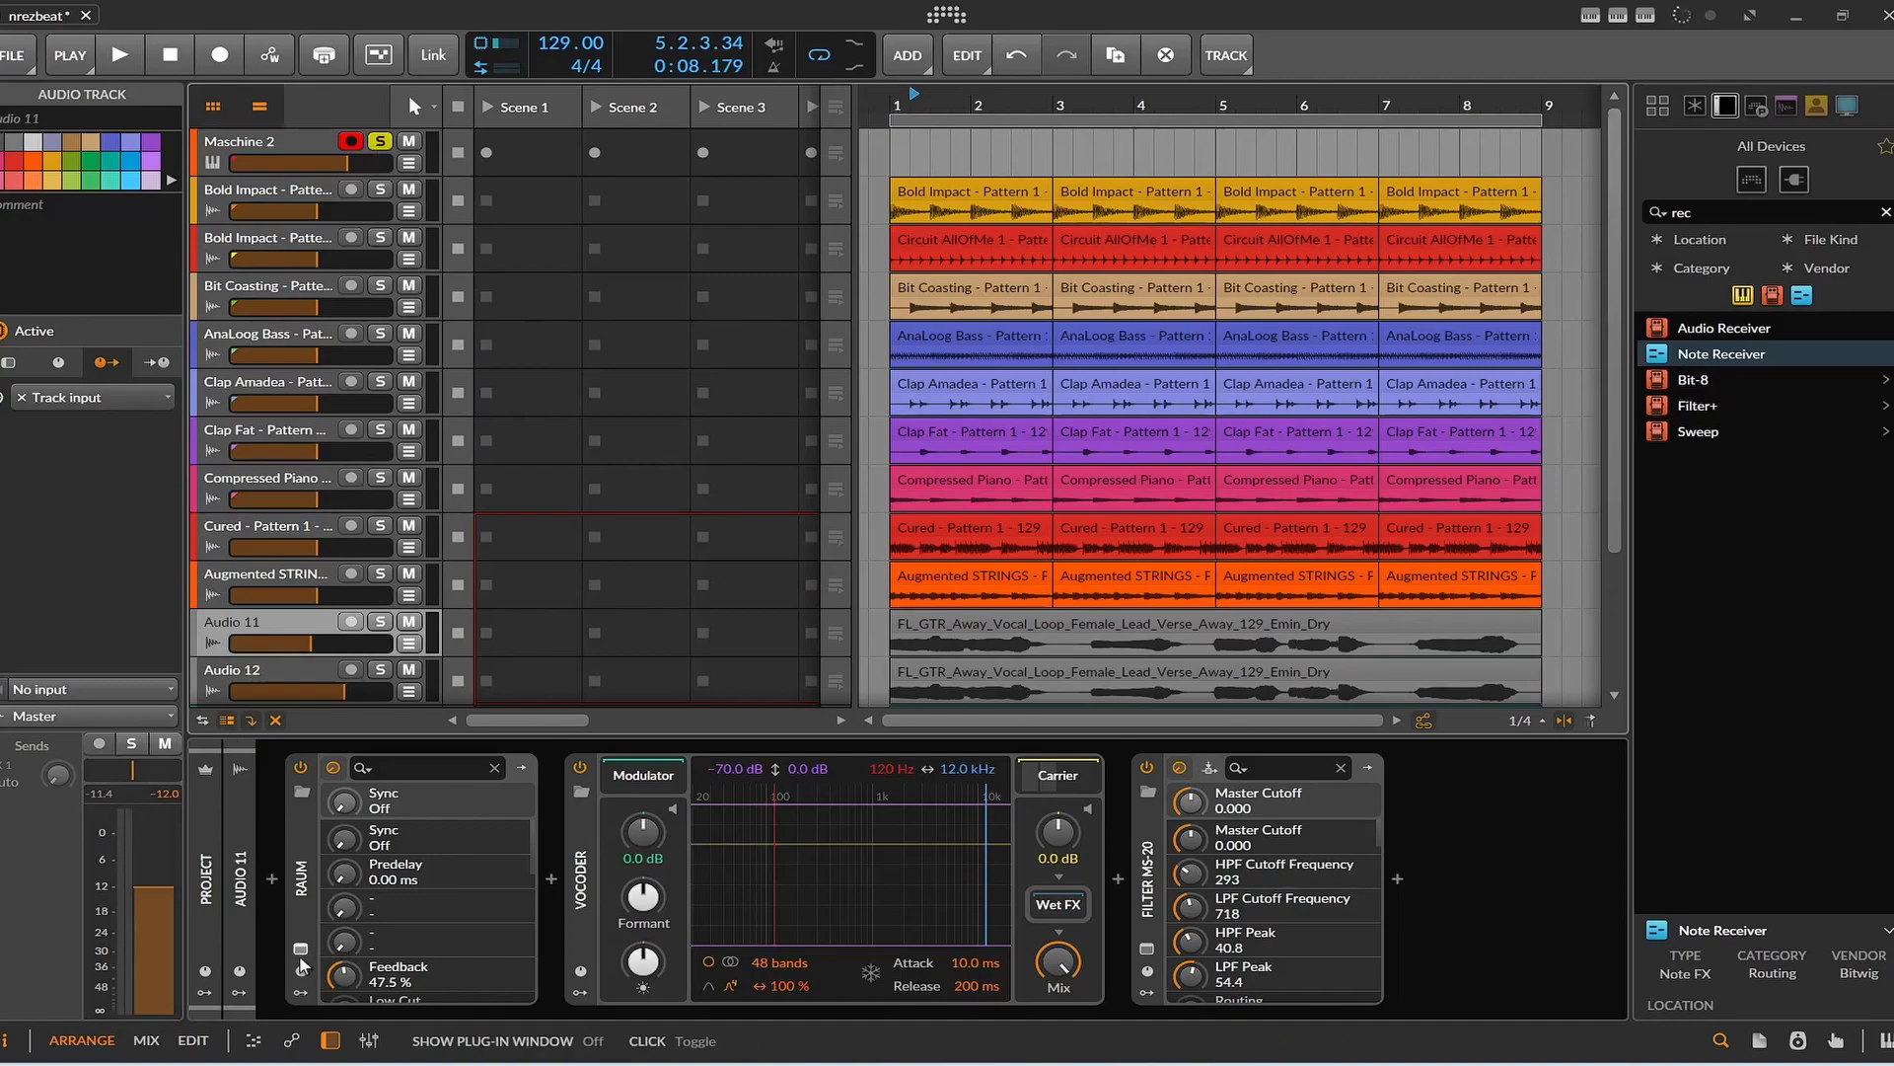
left_click(264, 160)
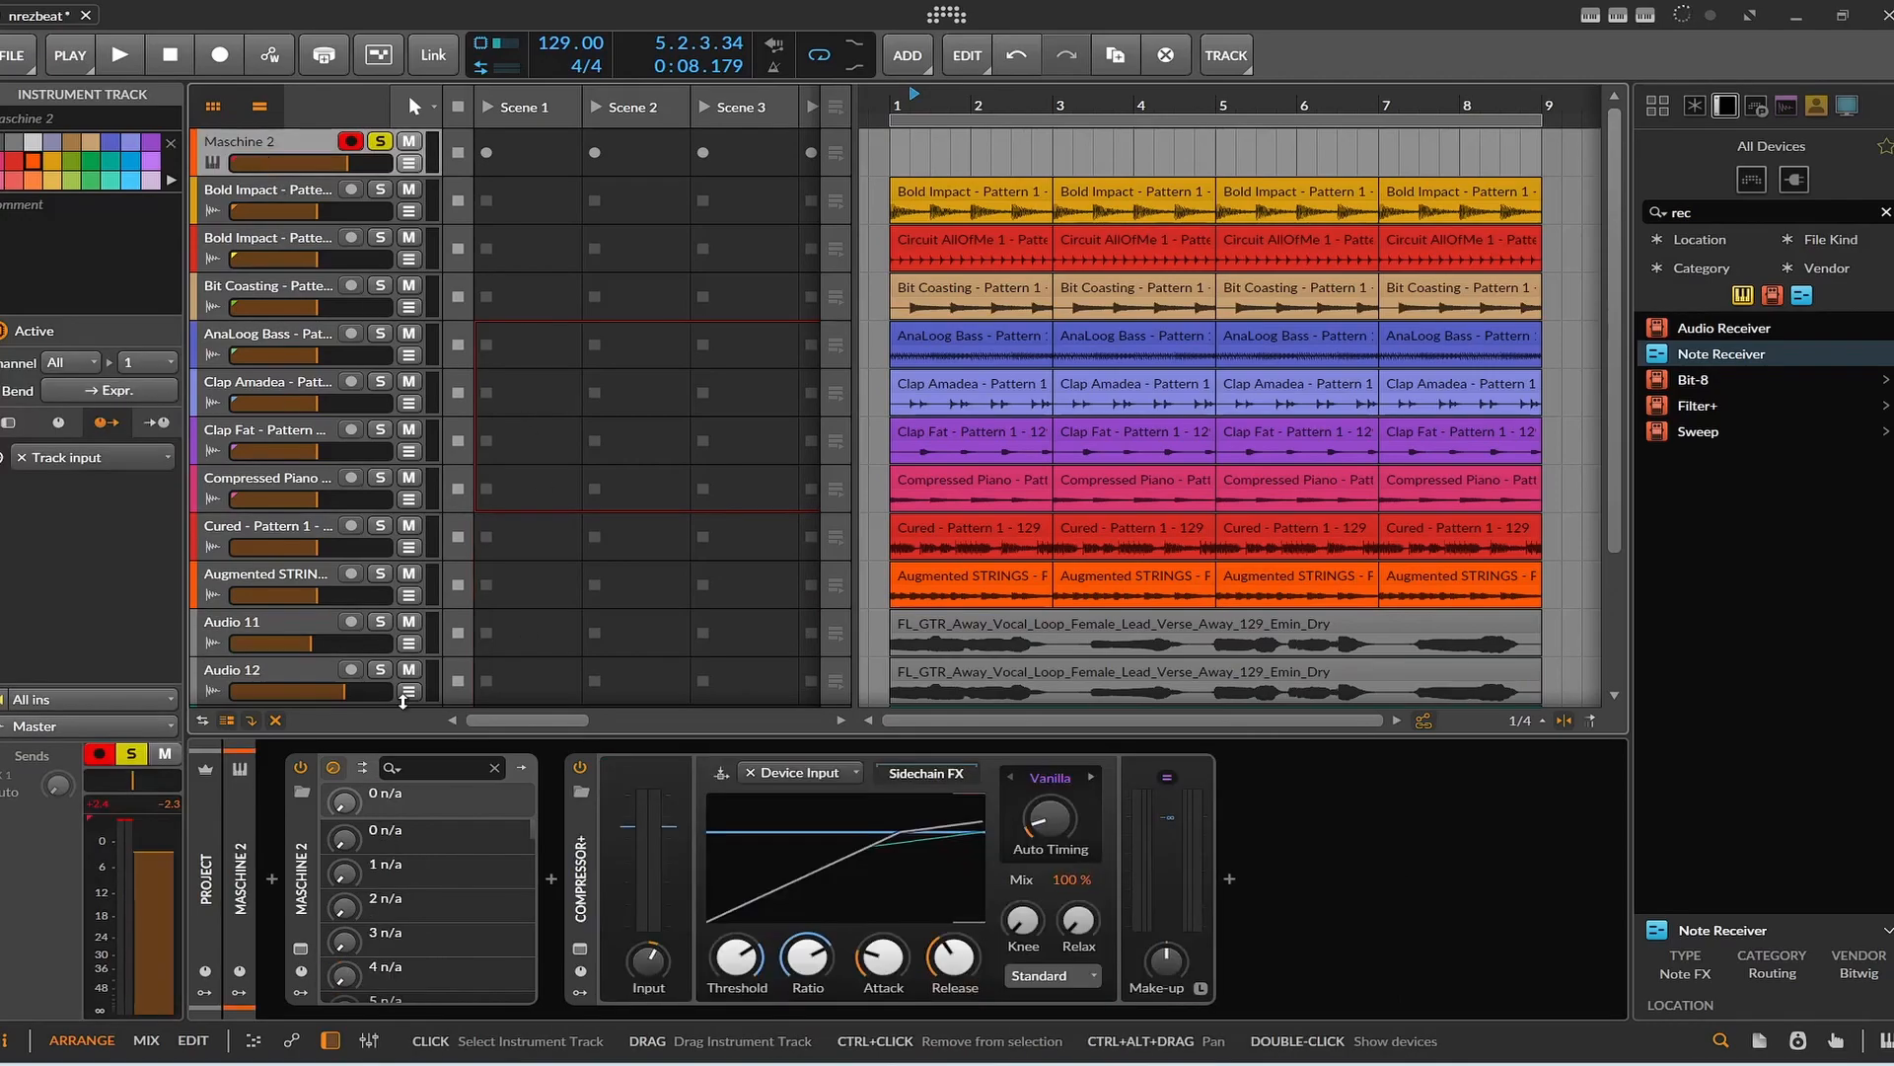
left_click(301, 950)
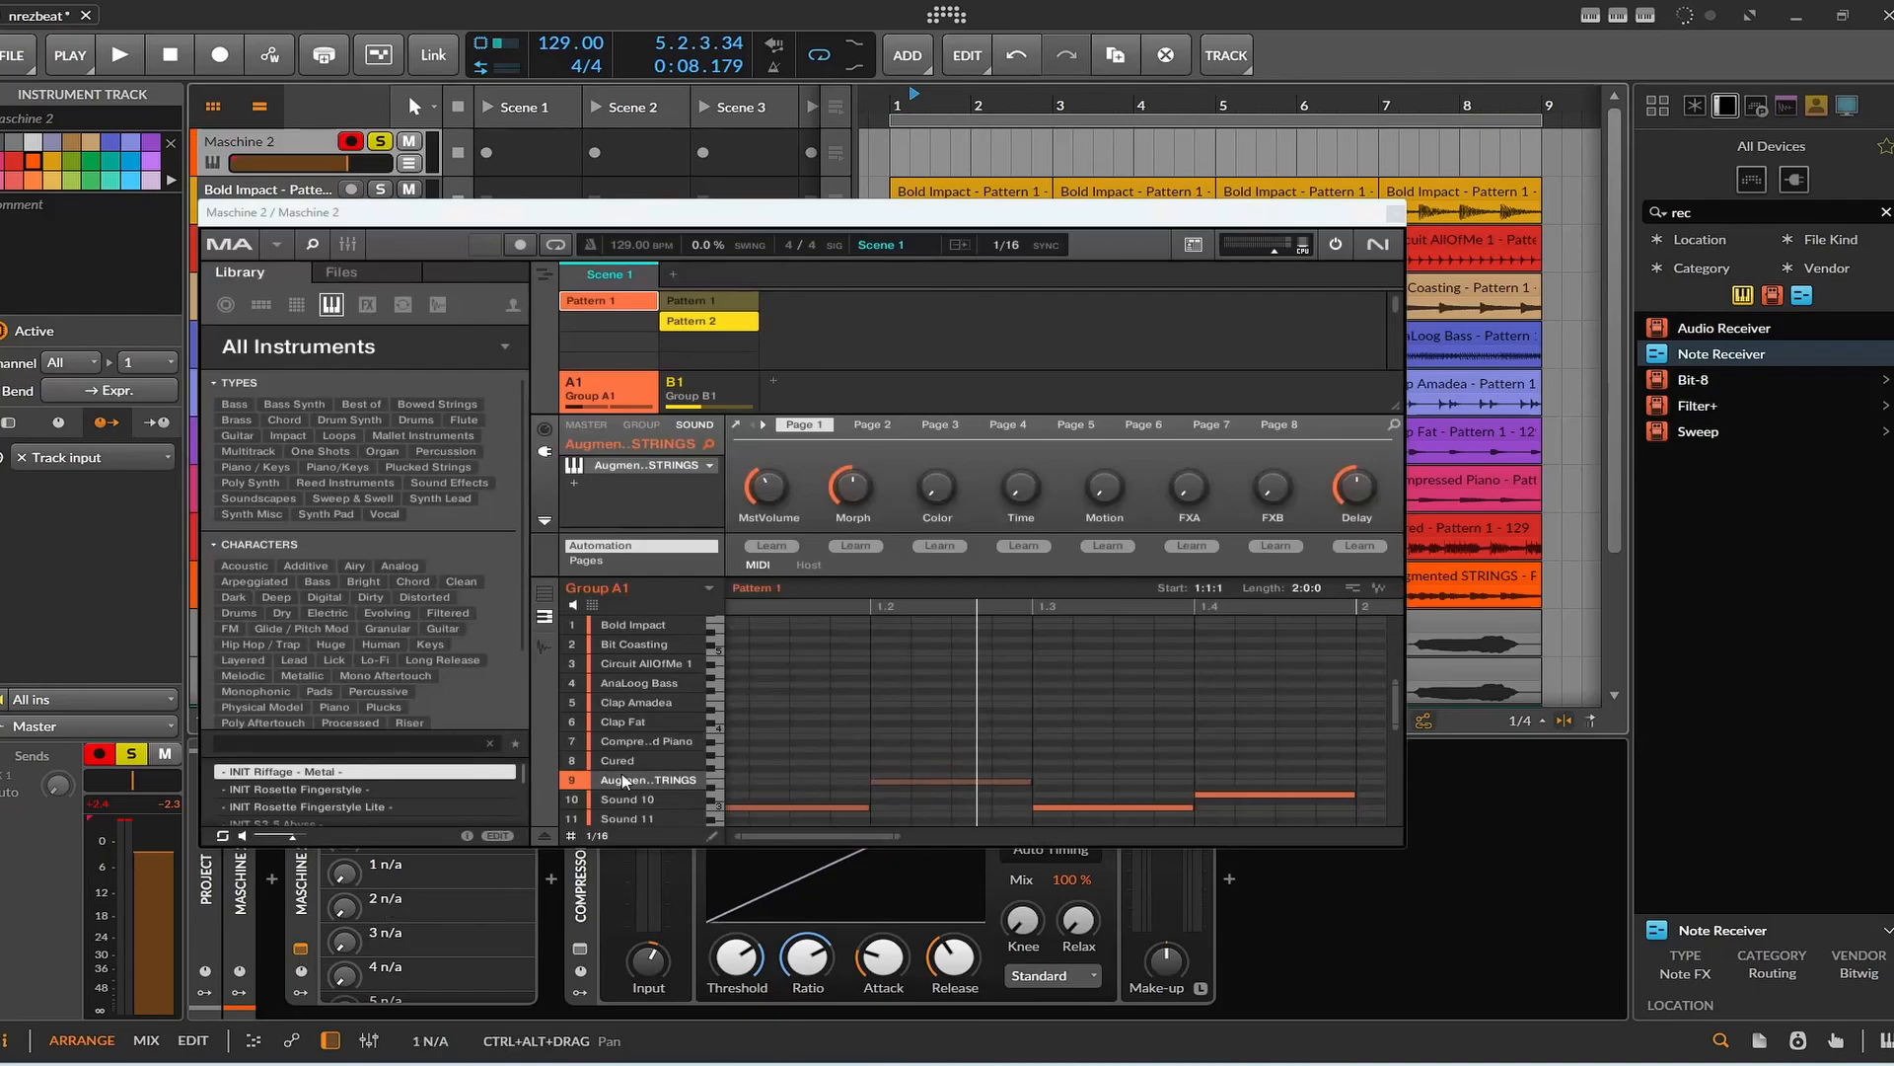
Select Group B1, audition its vocal sample on several low keys, and show the sound's Sampler settings.
left_click(699, 396)
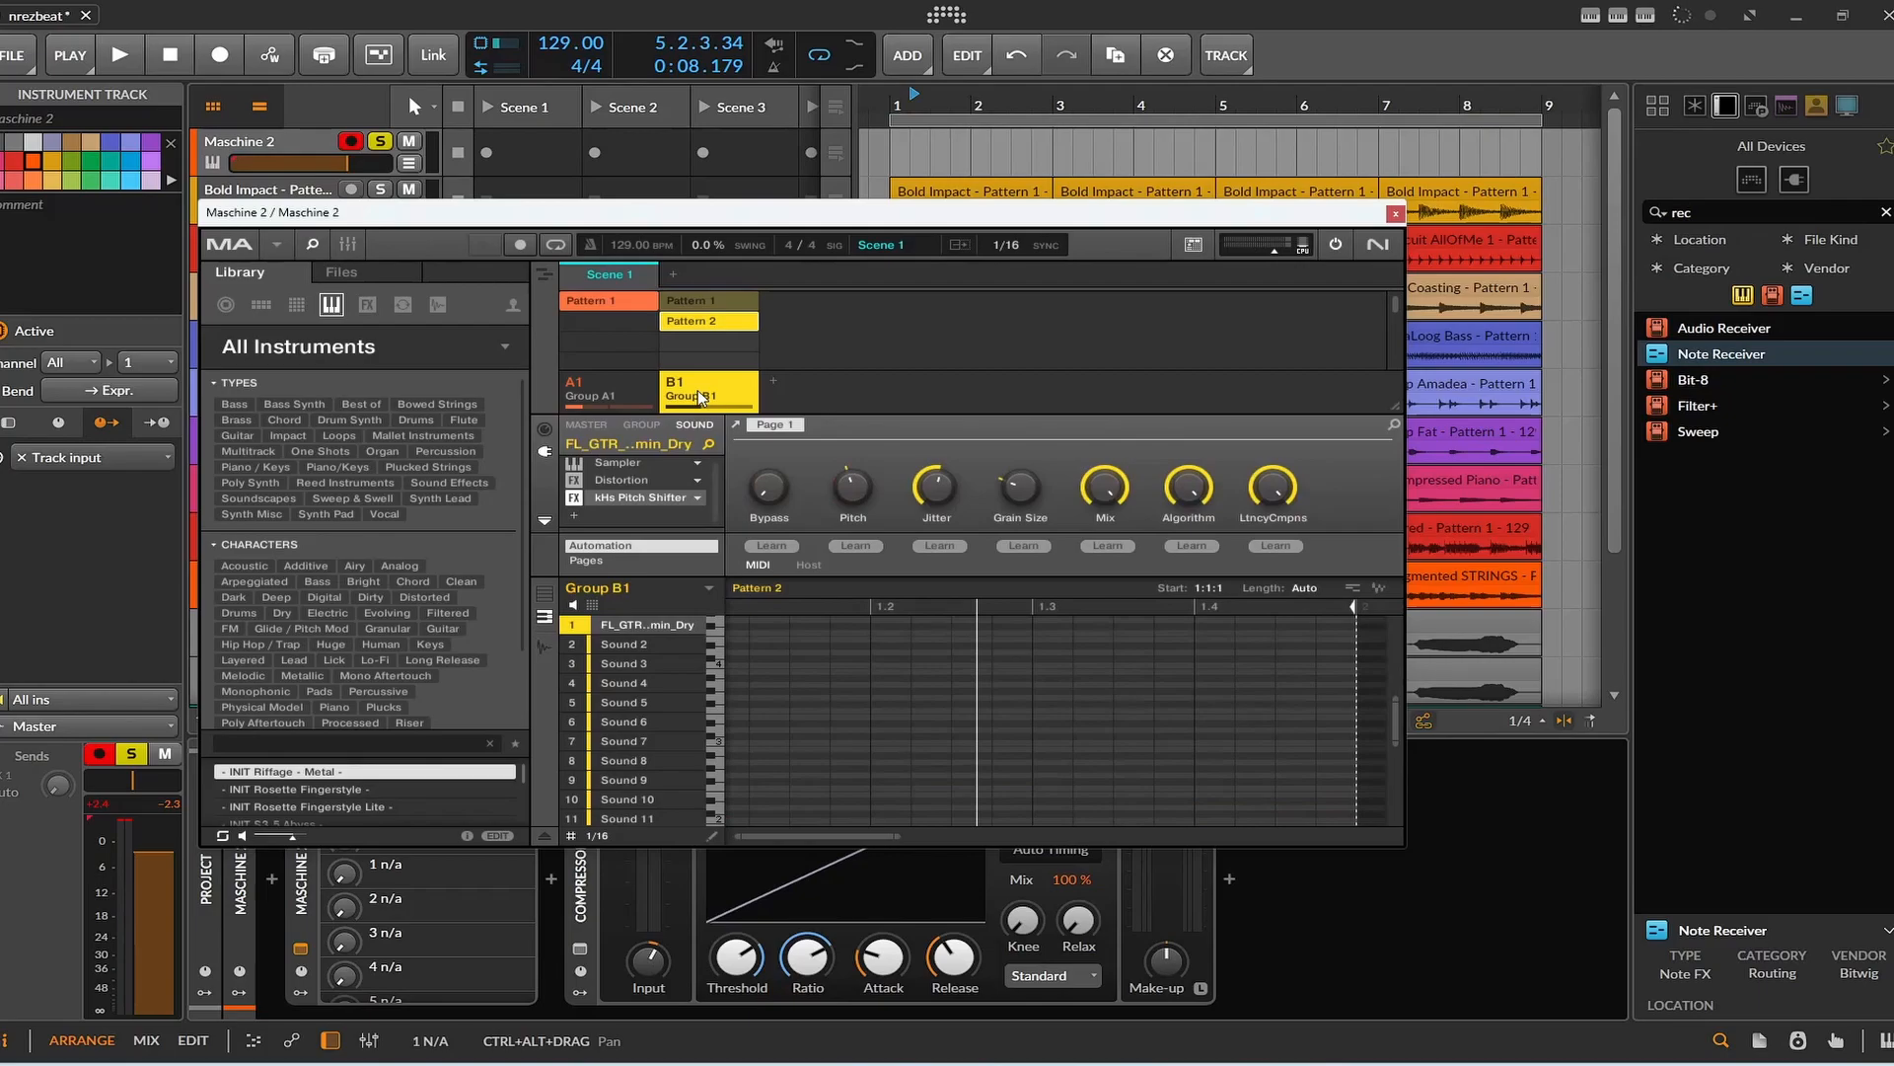
left_click(1837, 115)
left_click(720, 823)
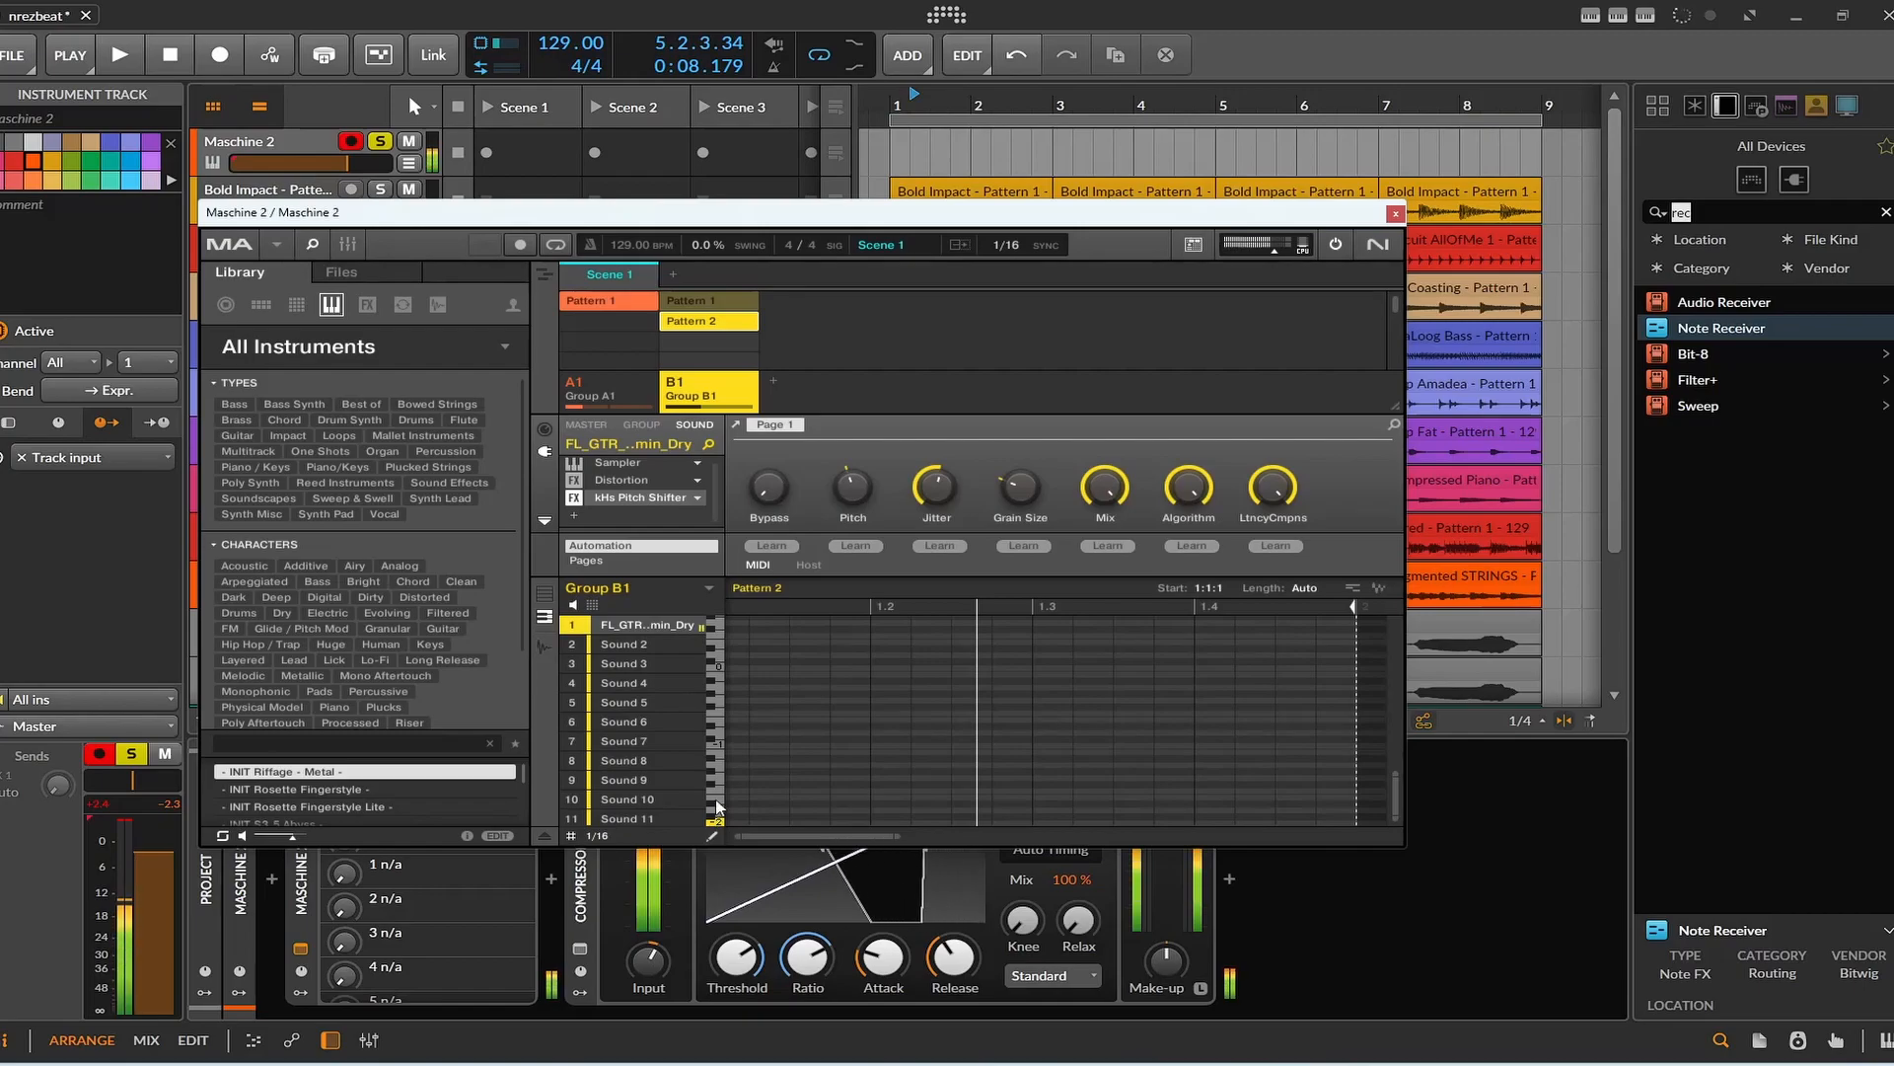
left_click(720, 792)
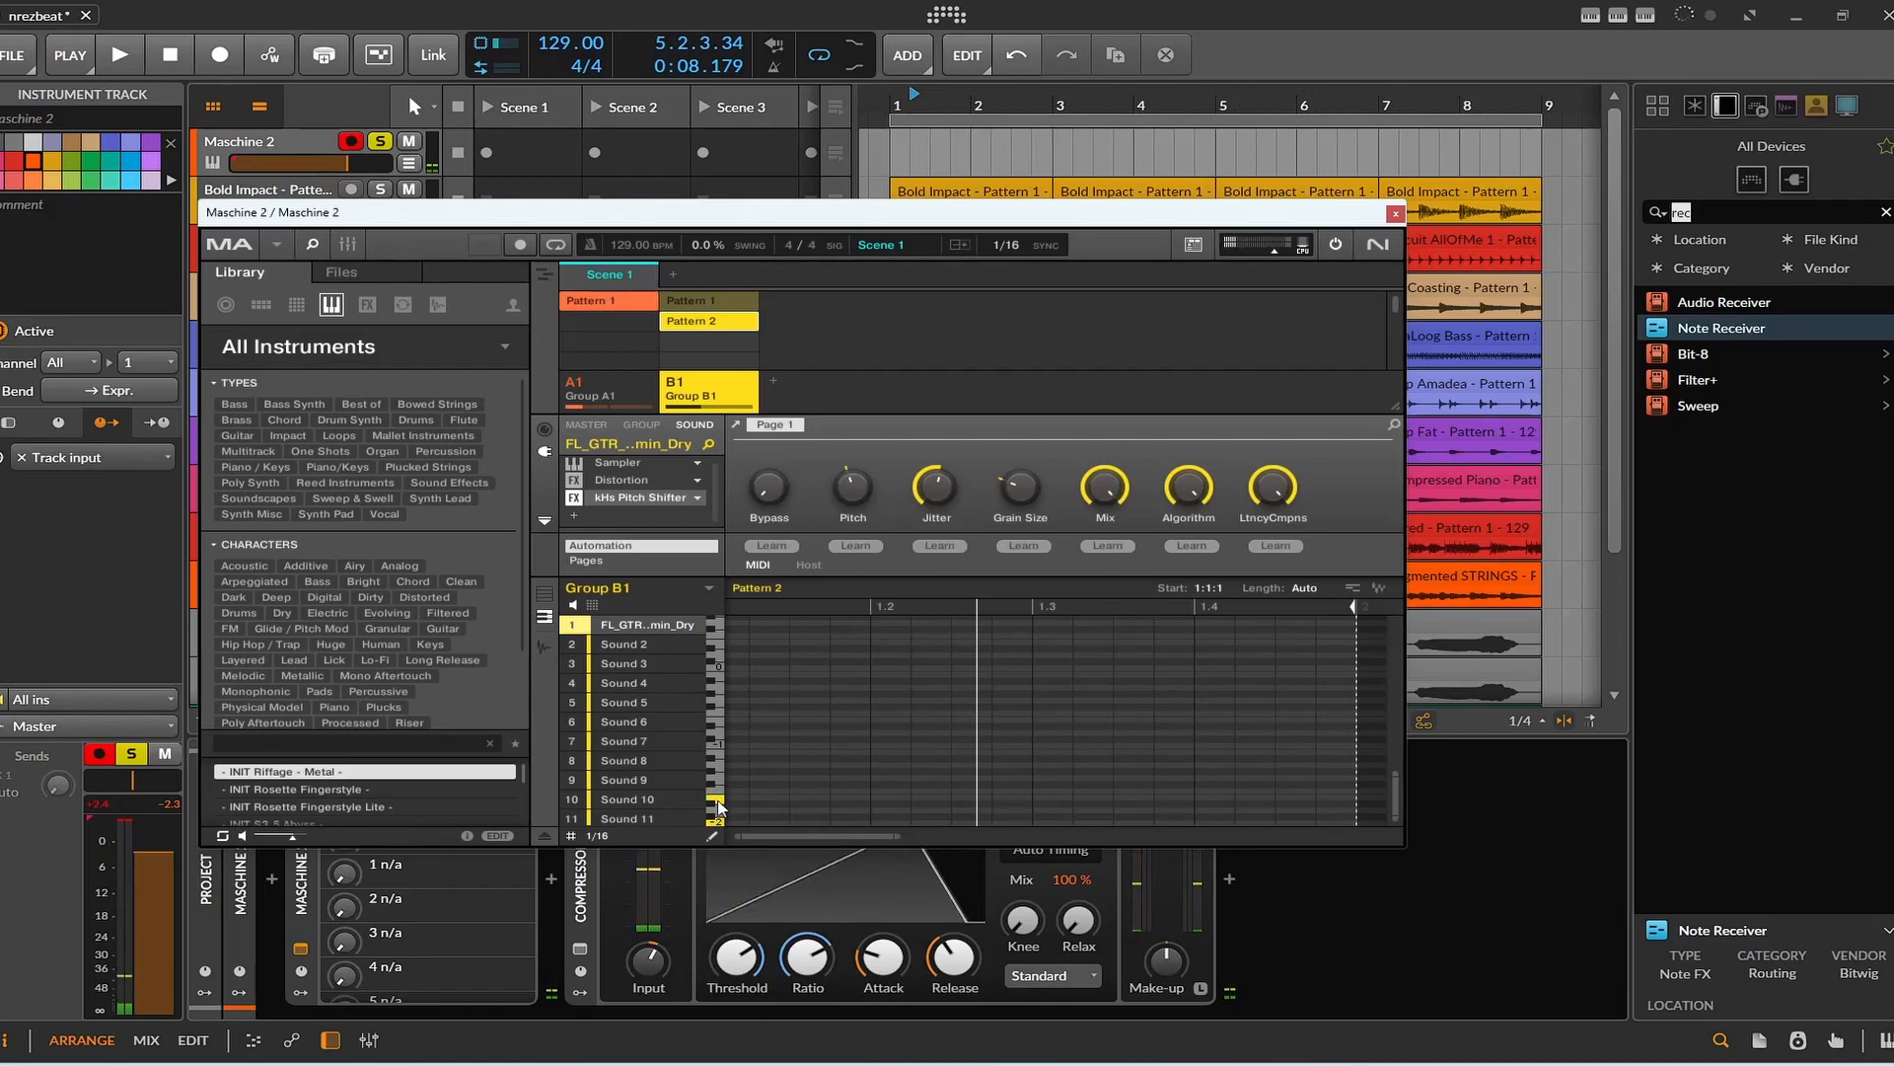
left_click(719, 819)
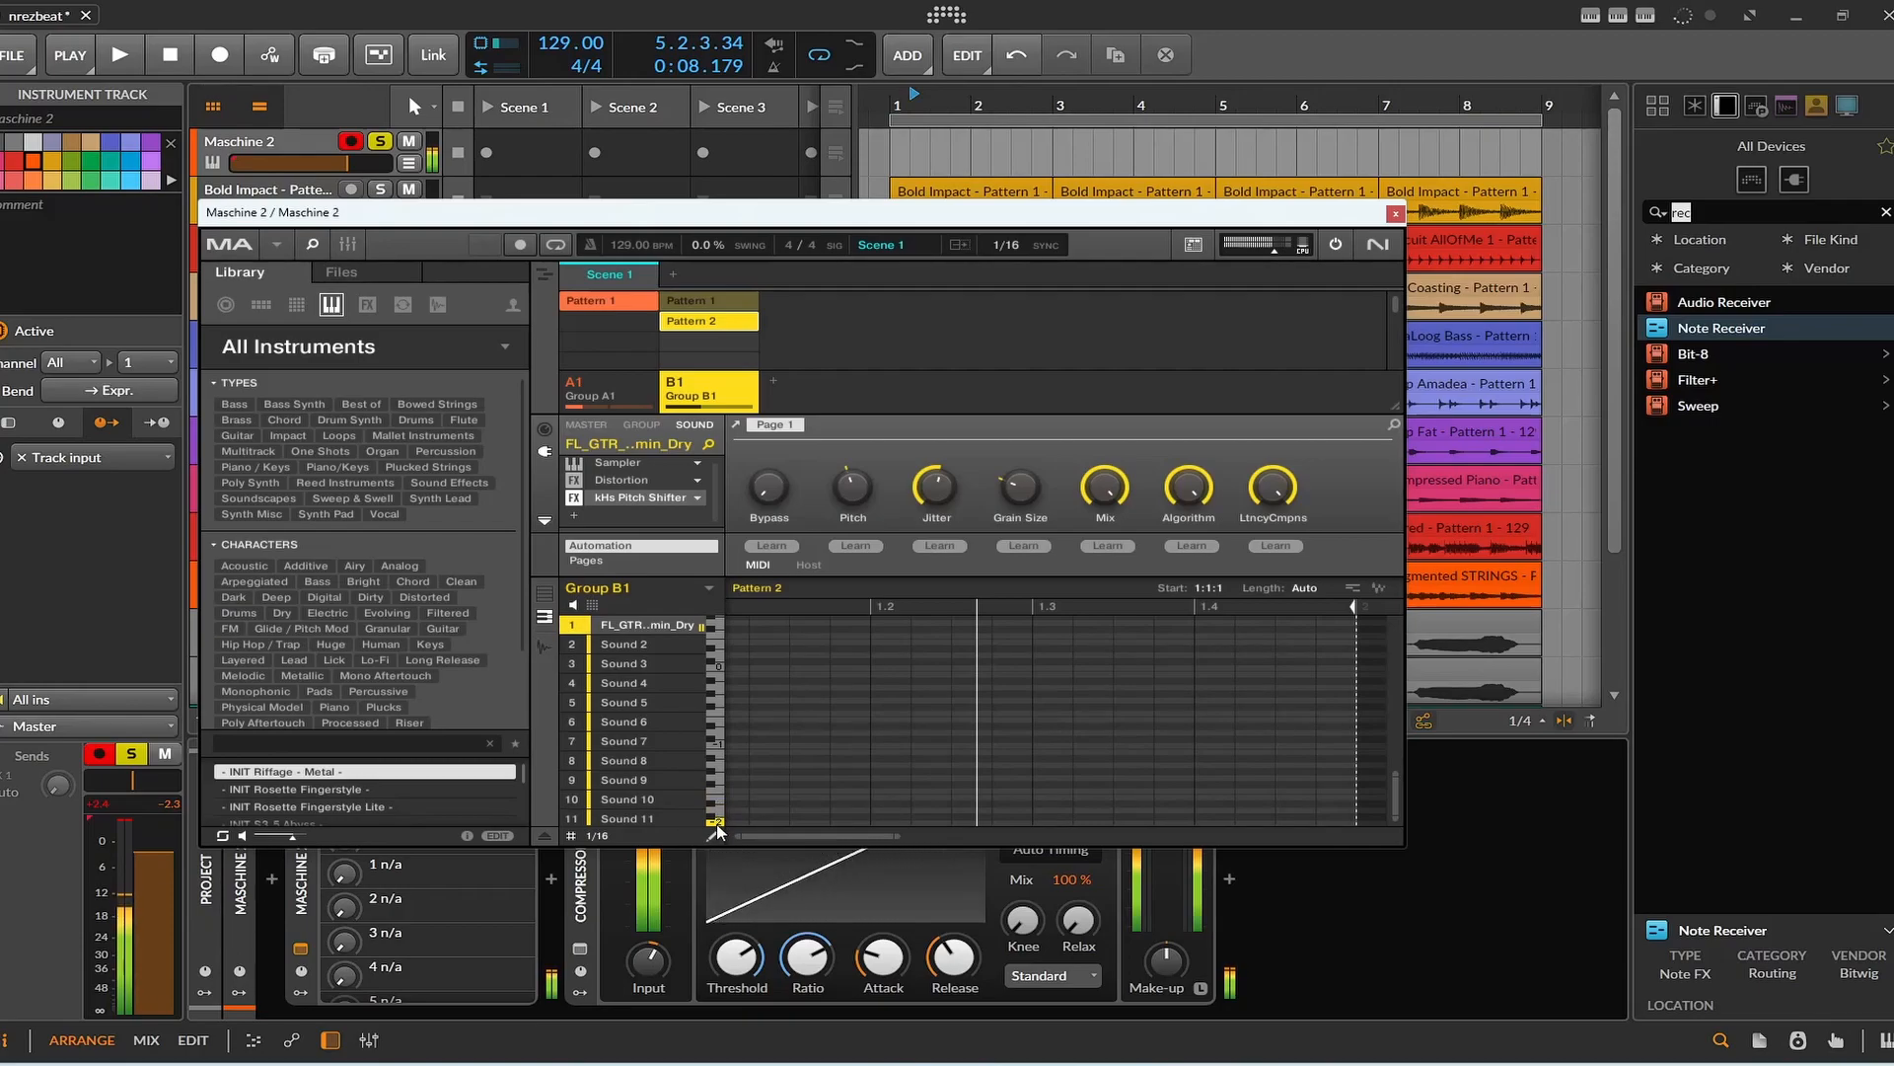
double_click(655, 622)
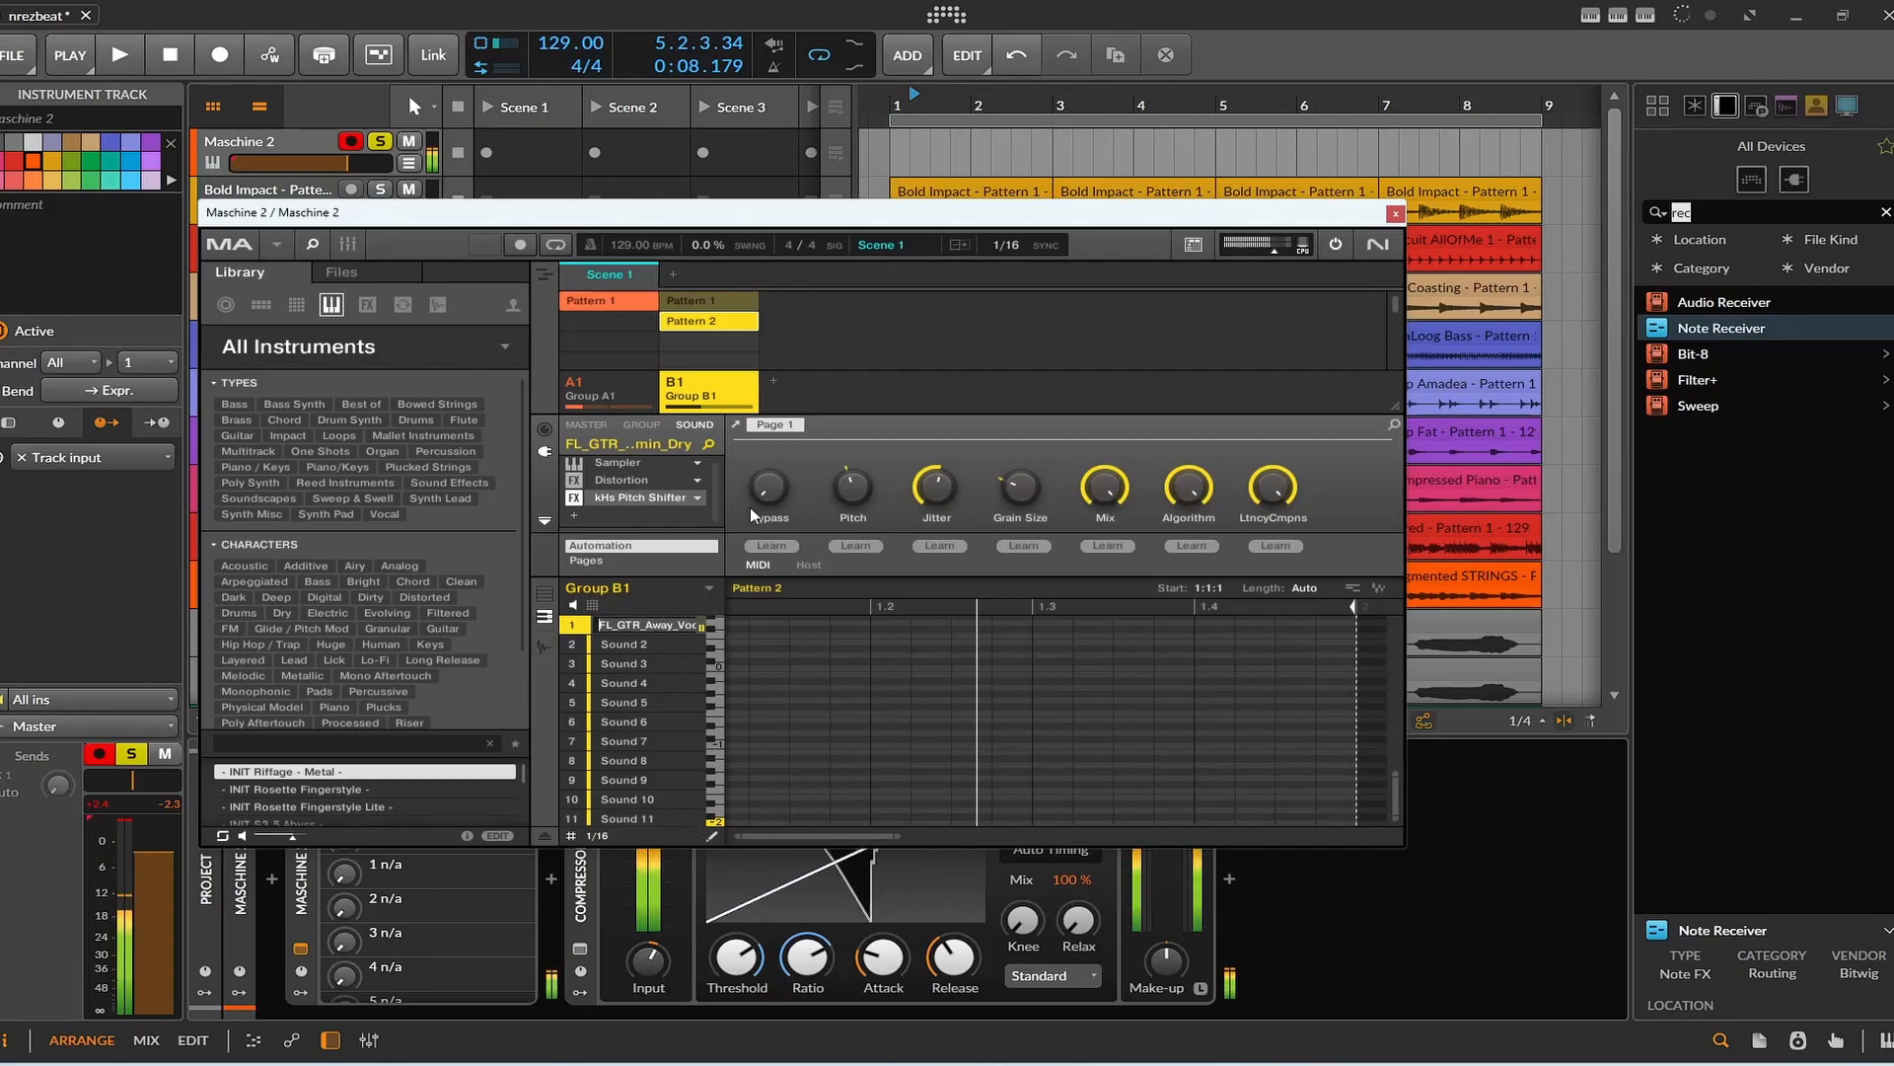
left_click(629, 461)
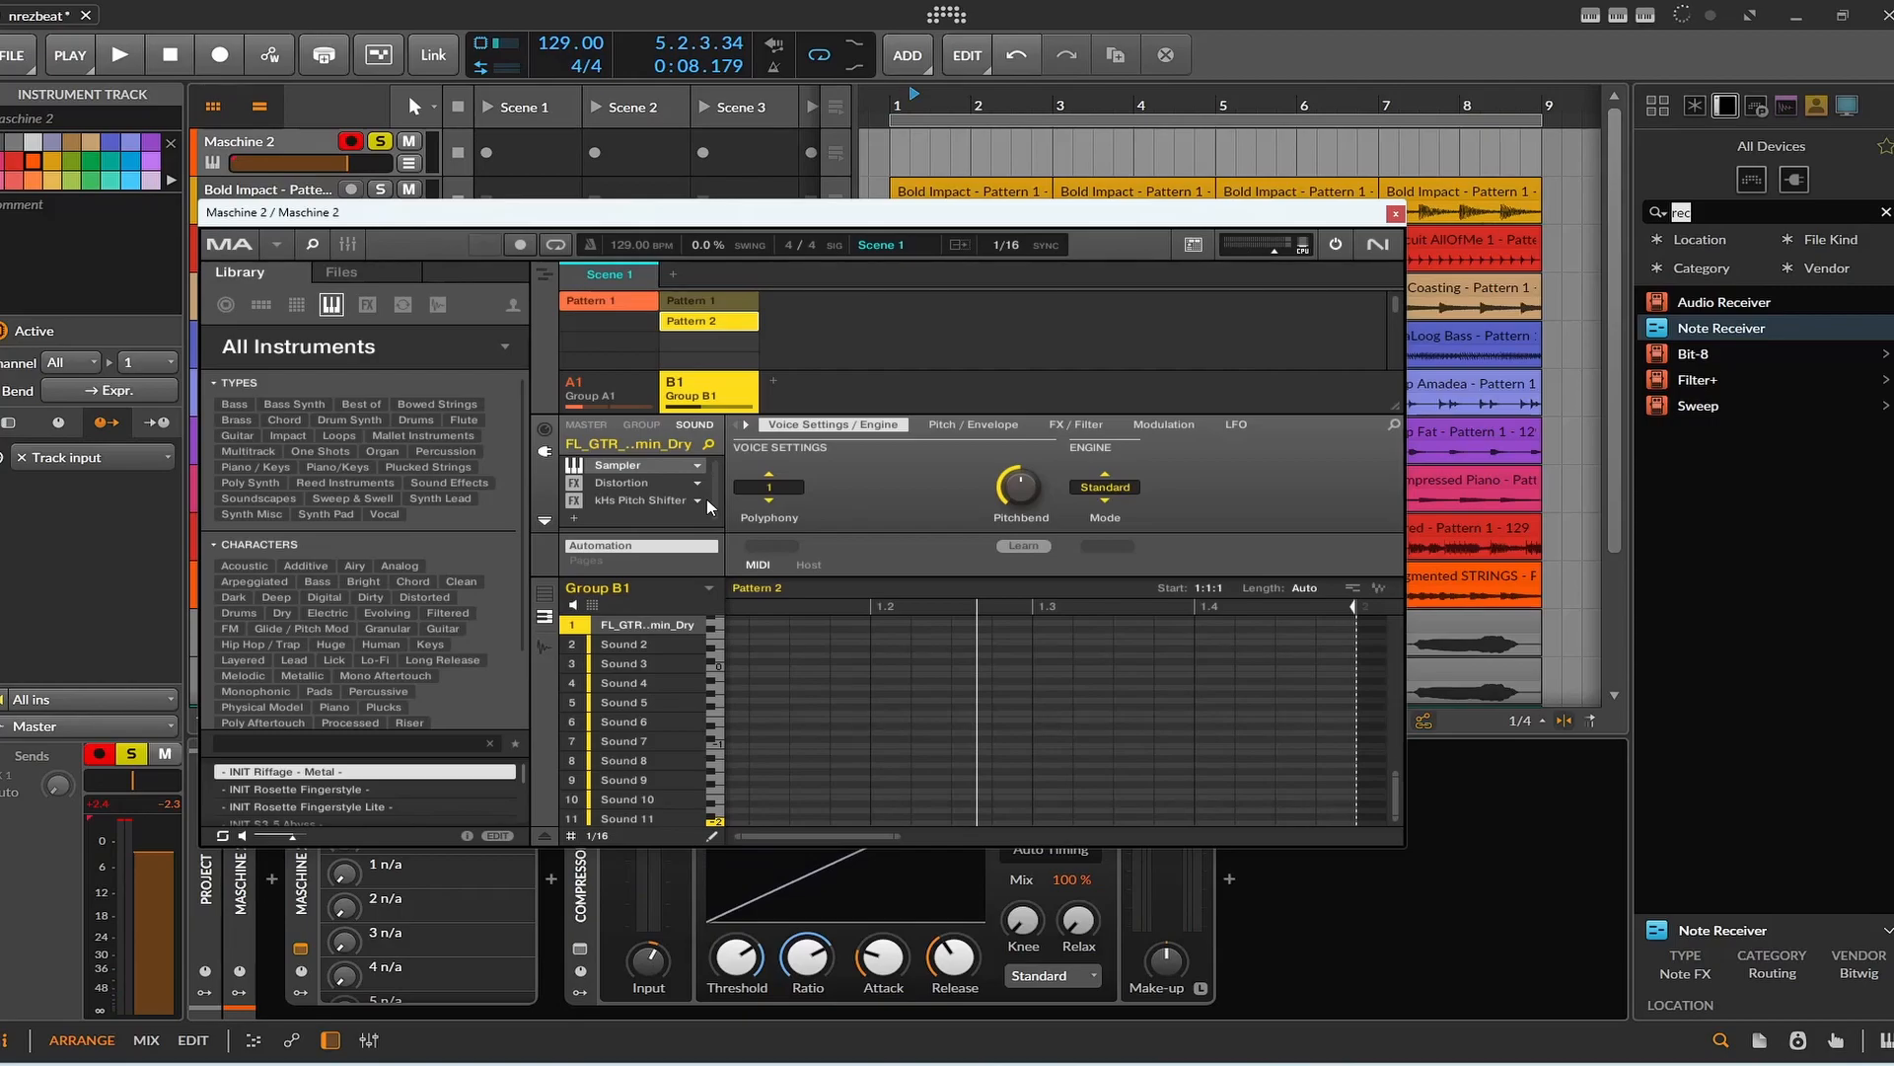
Close the Maschine window and solo the Audio 11 vocal track instead of Maschine 2.
left_click(1397, 216)
scroll(675, 453, "down", 5)
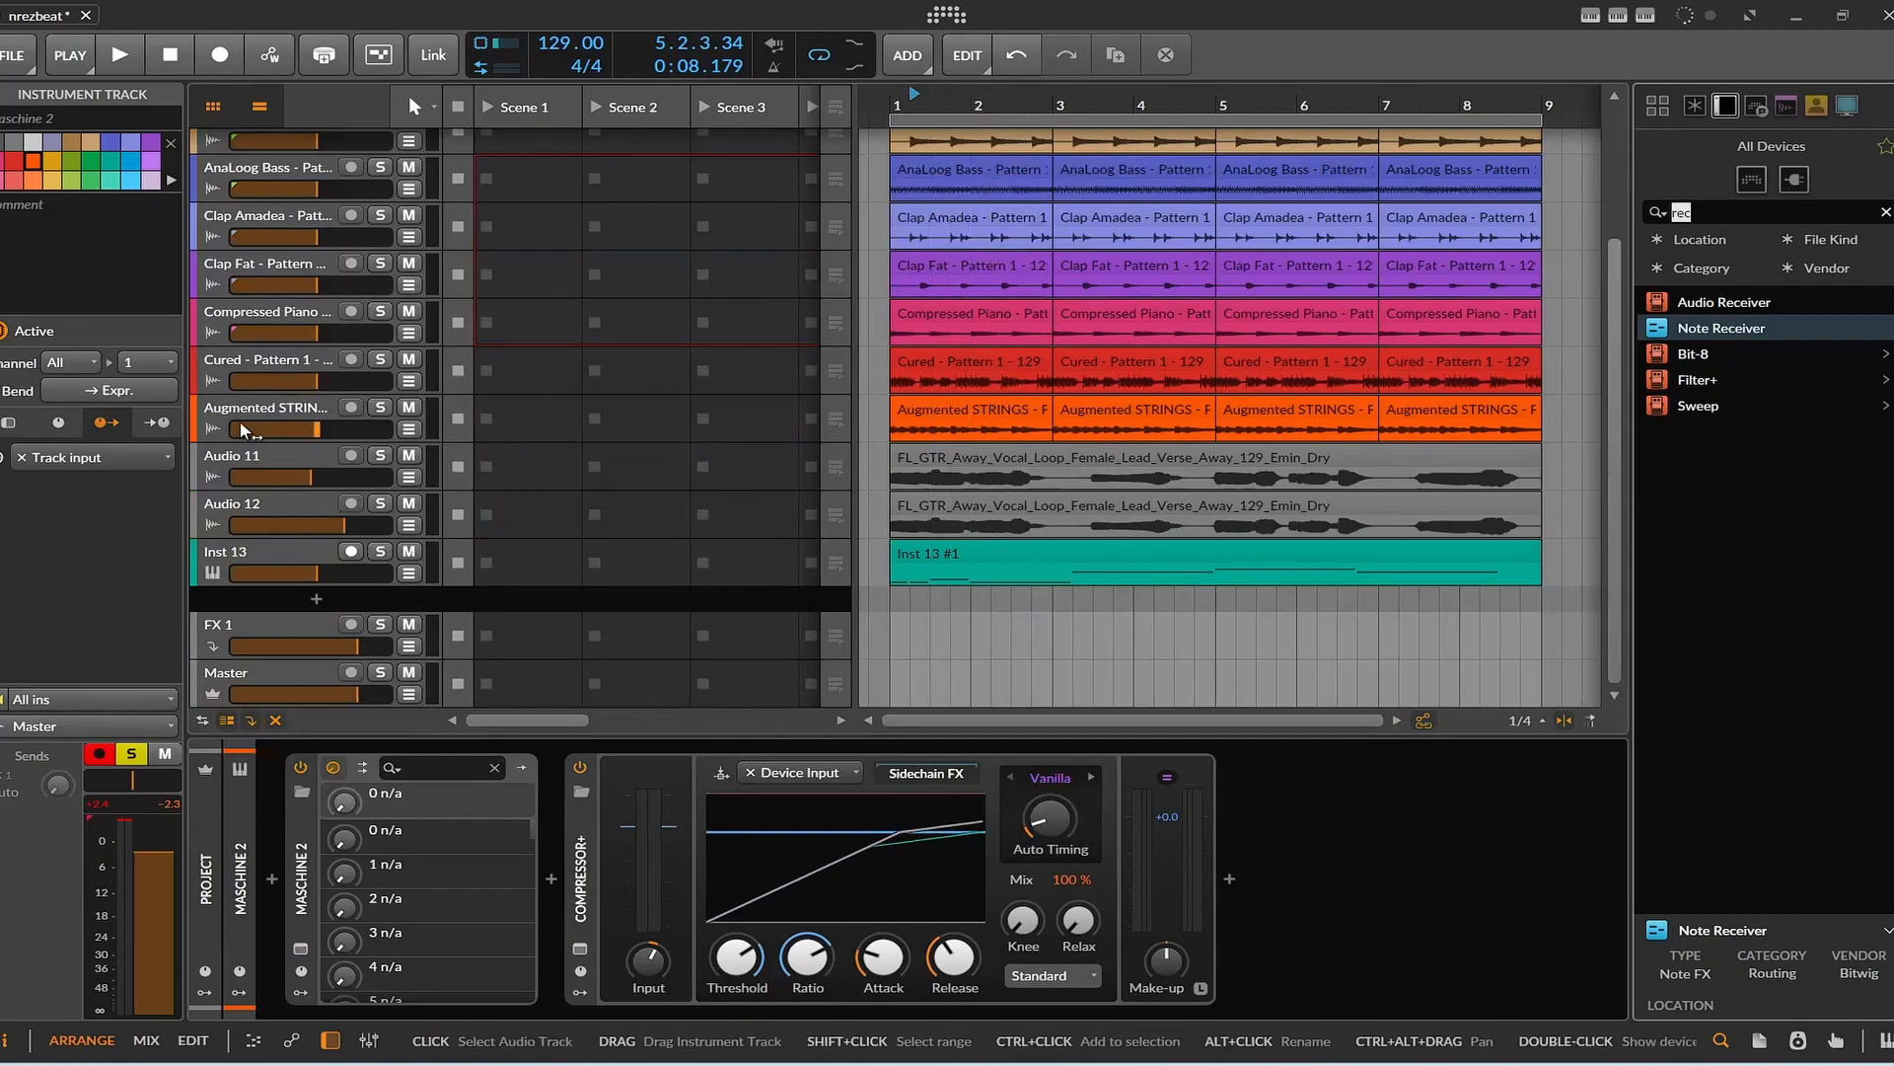
left_click(239, 458)
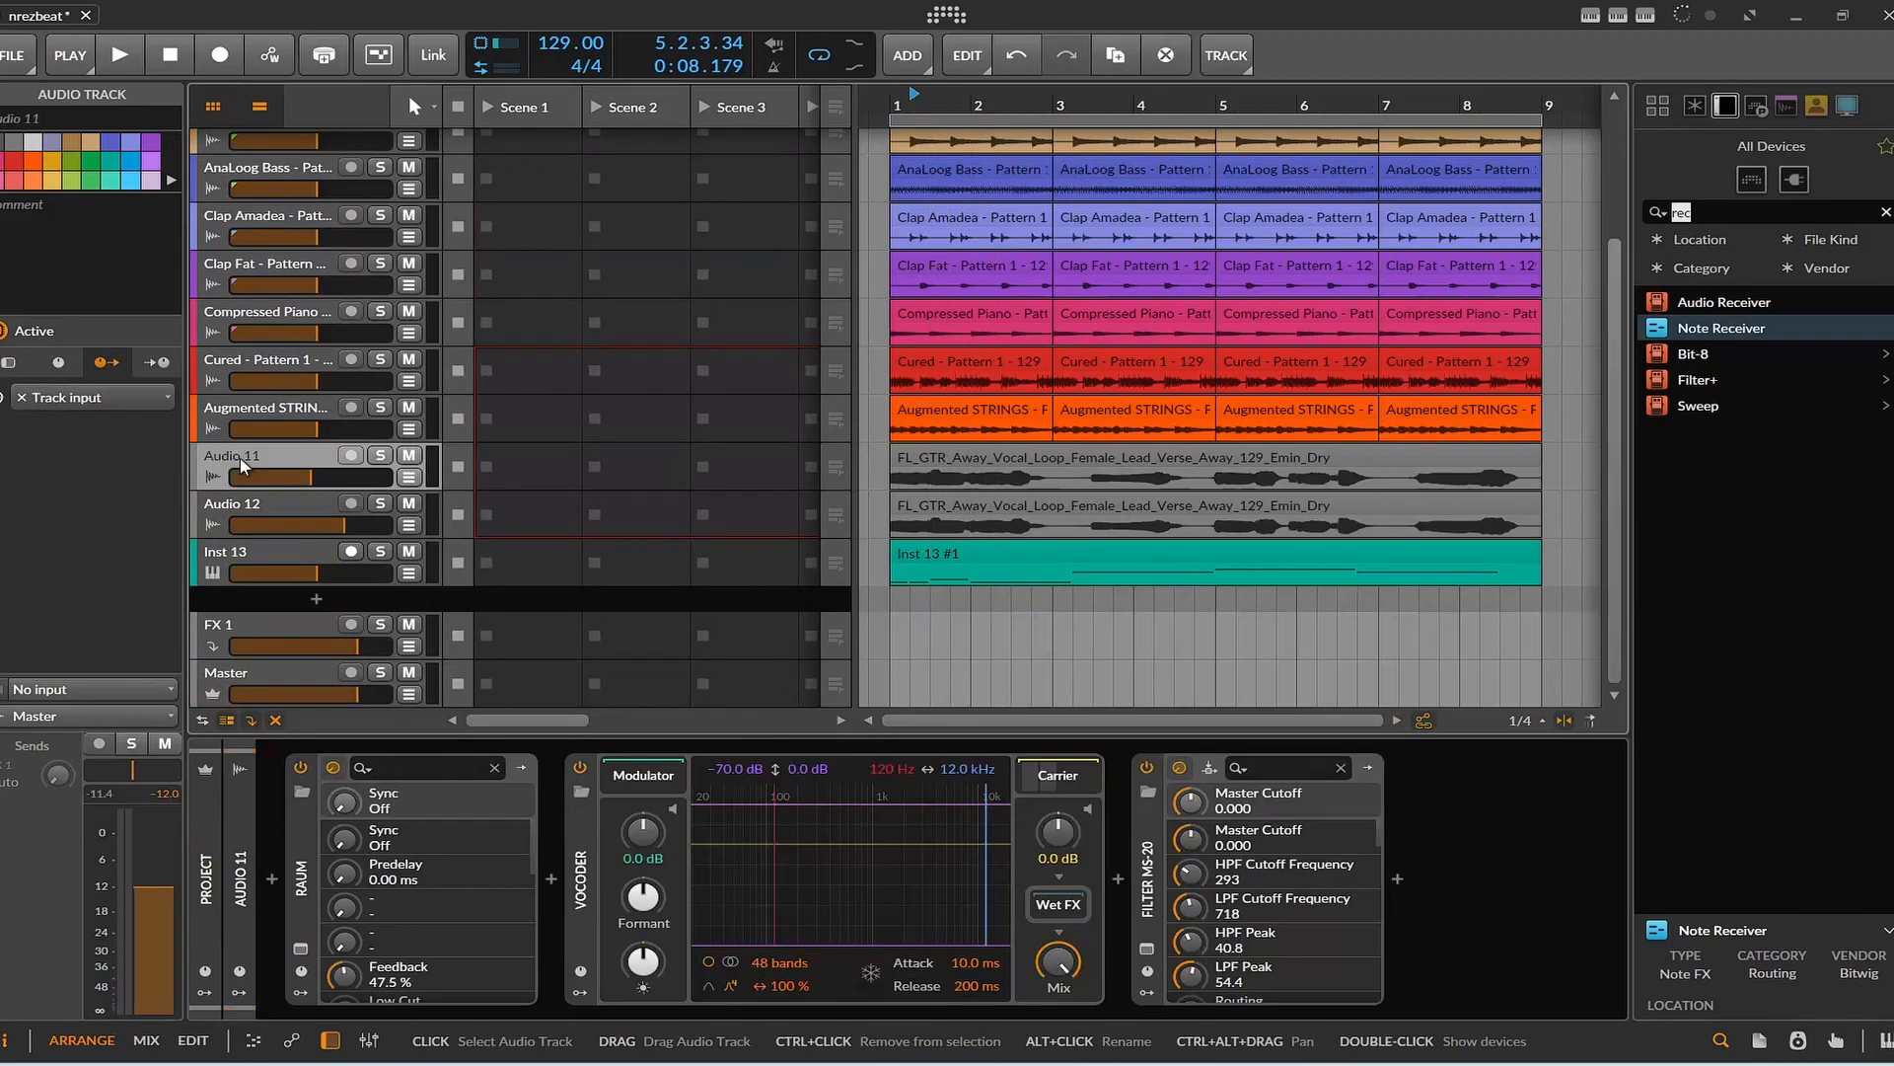
left_click(381, 456)
scroll(383, 460, "up", 3)
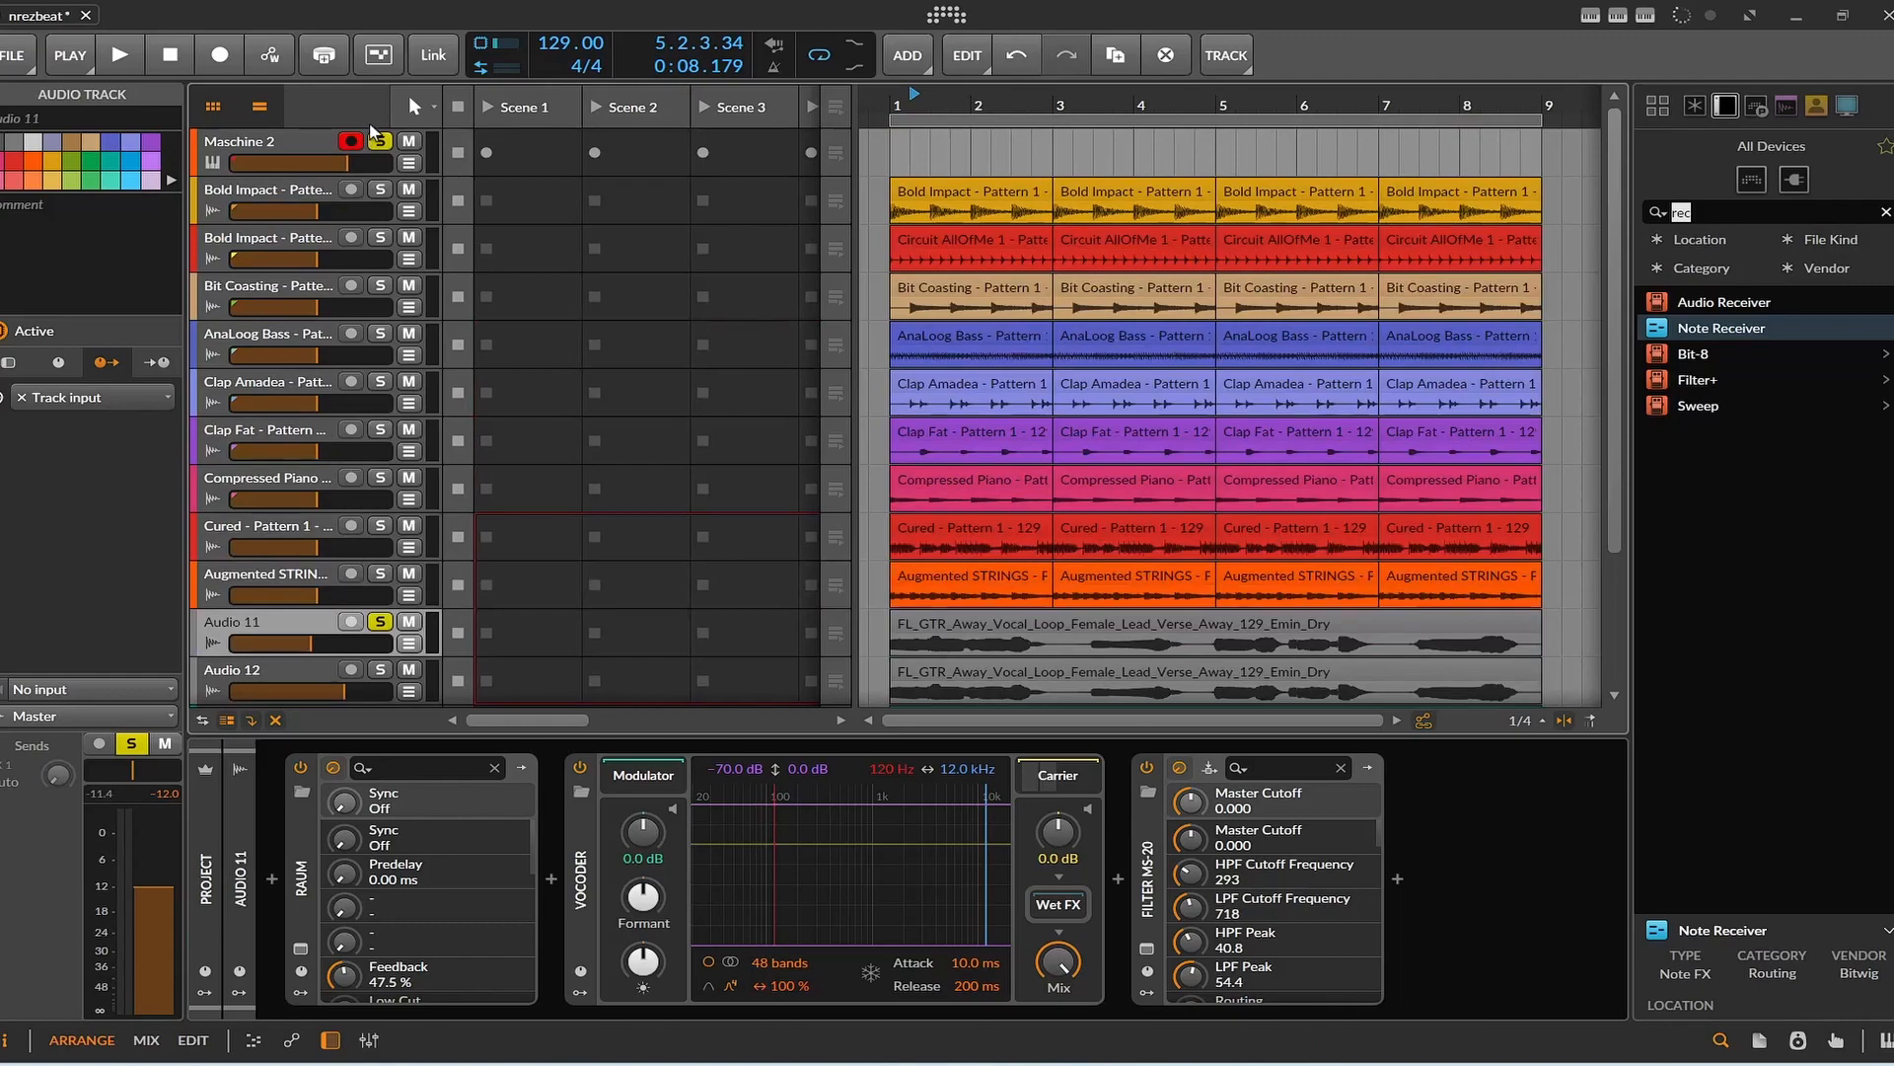
scroll(552, 651, "down", 3)
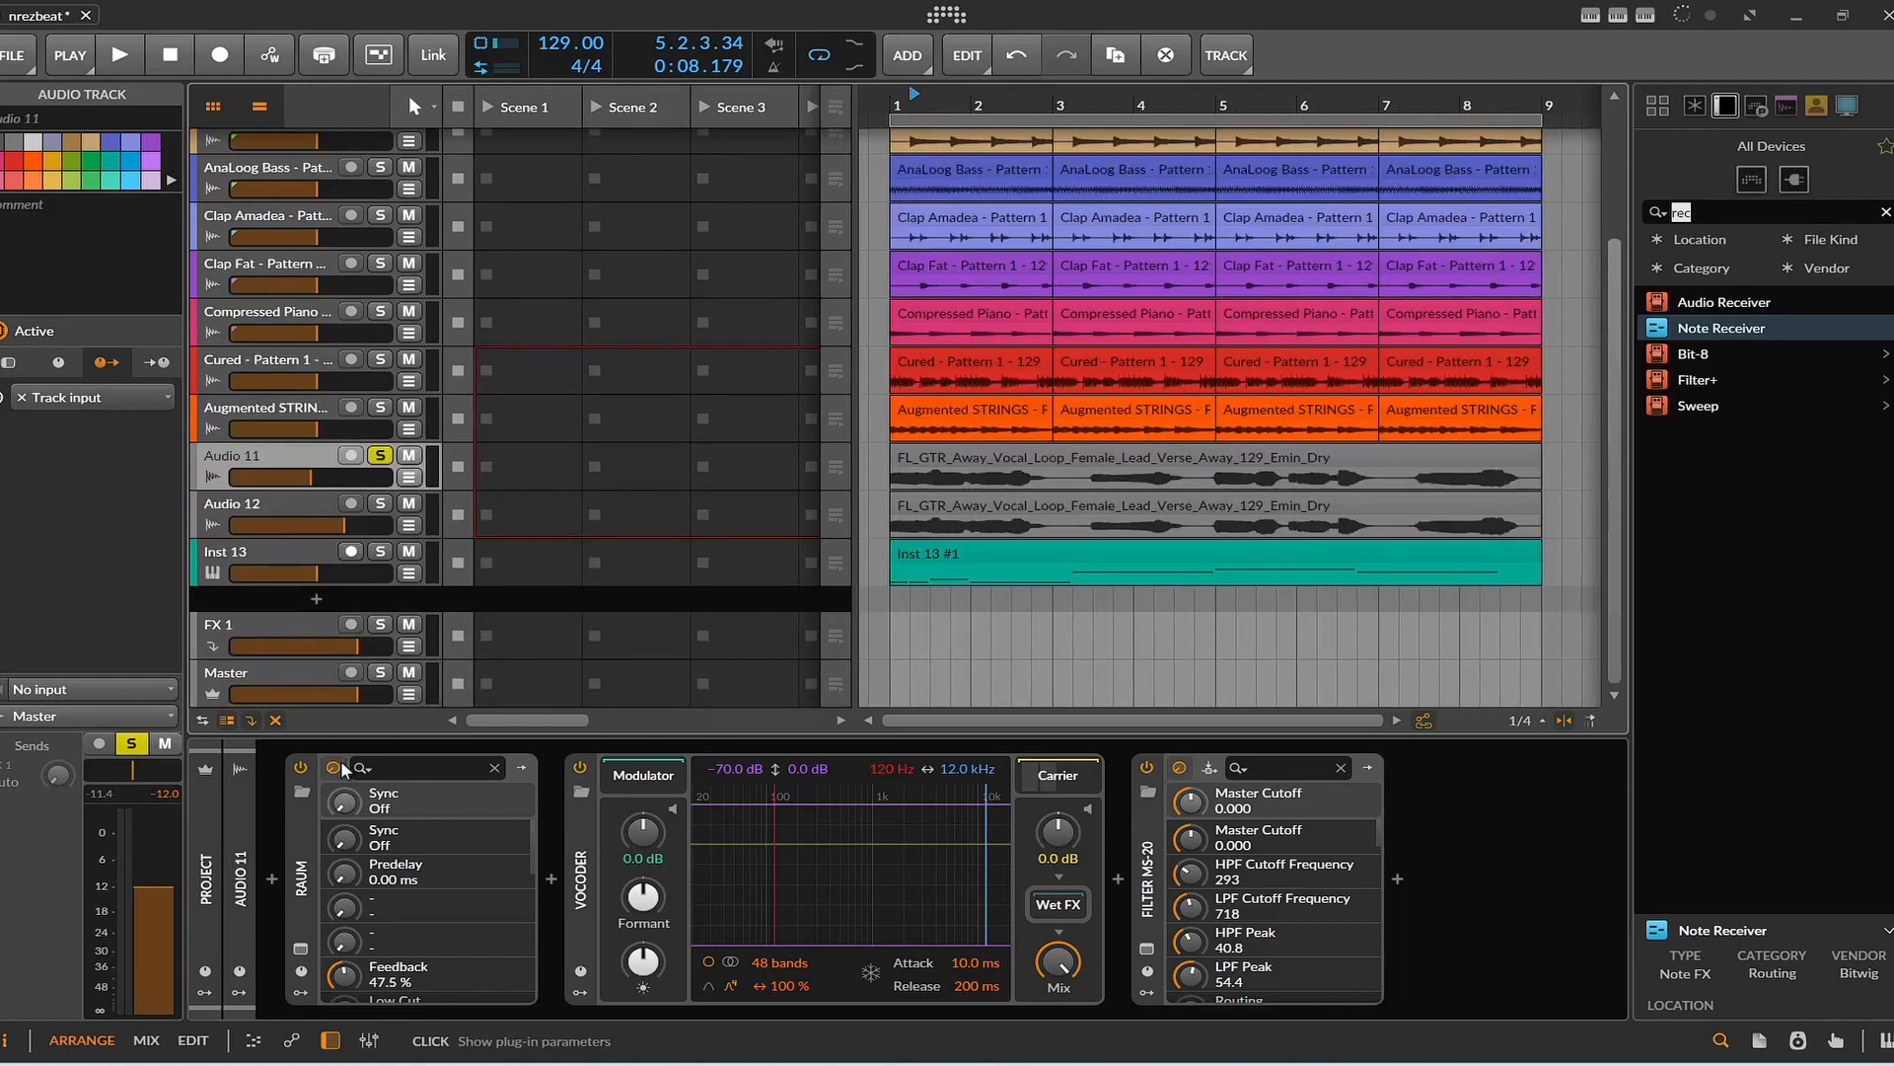
Disable the Raum, Vocoder and Filter MS-20 devices on Audio 11 and listen to the dry vocal.
left_click(286, 768)
left_click(580, 767)
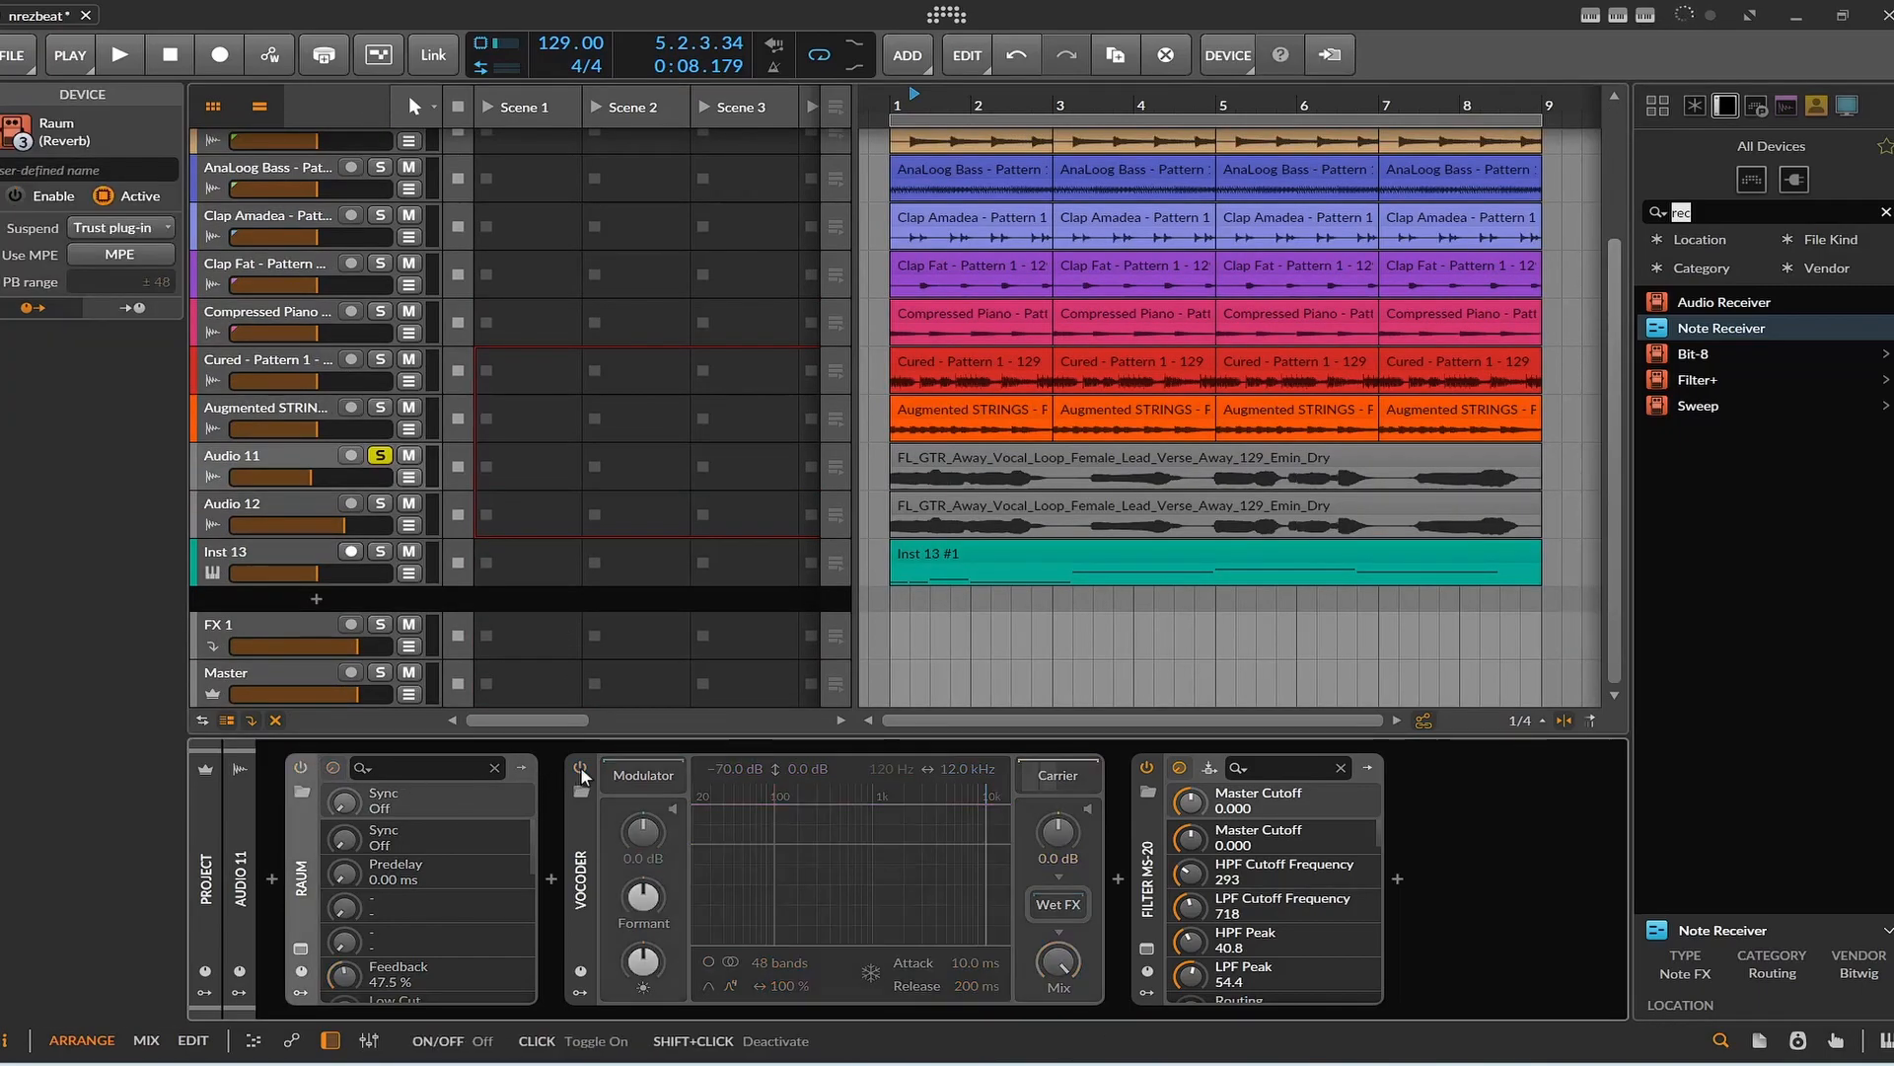
left_click(1148, 767)
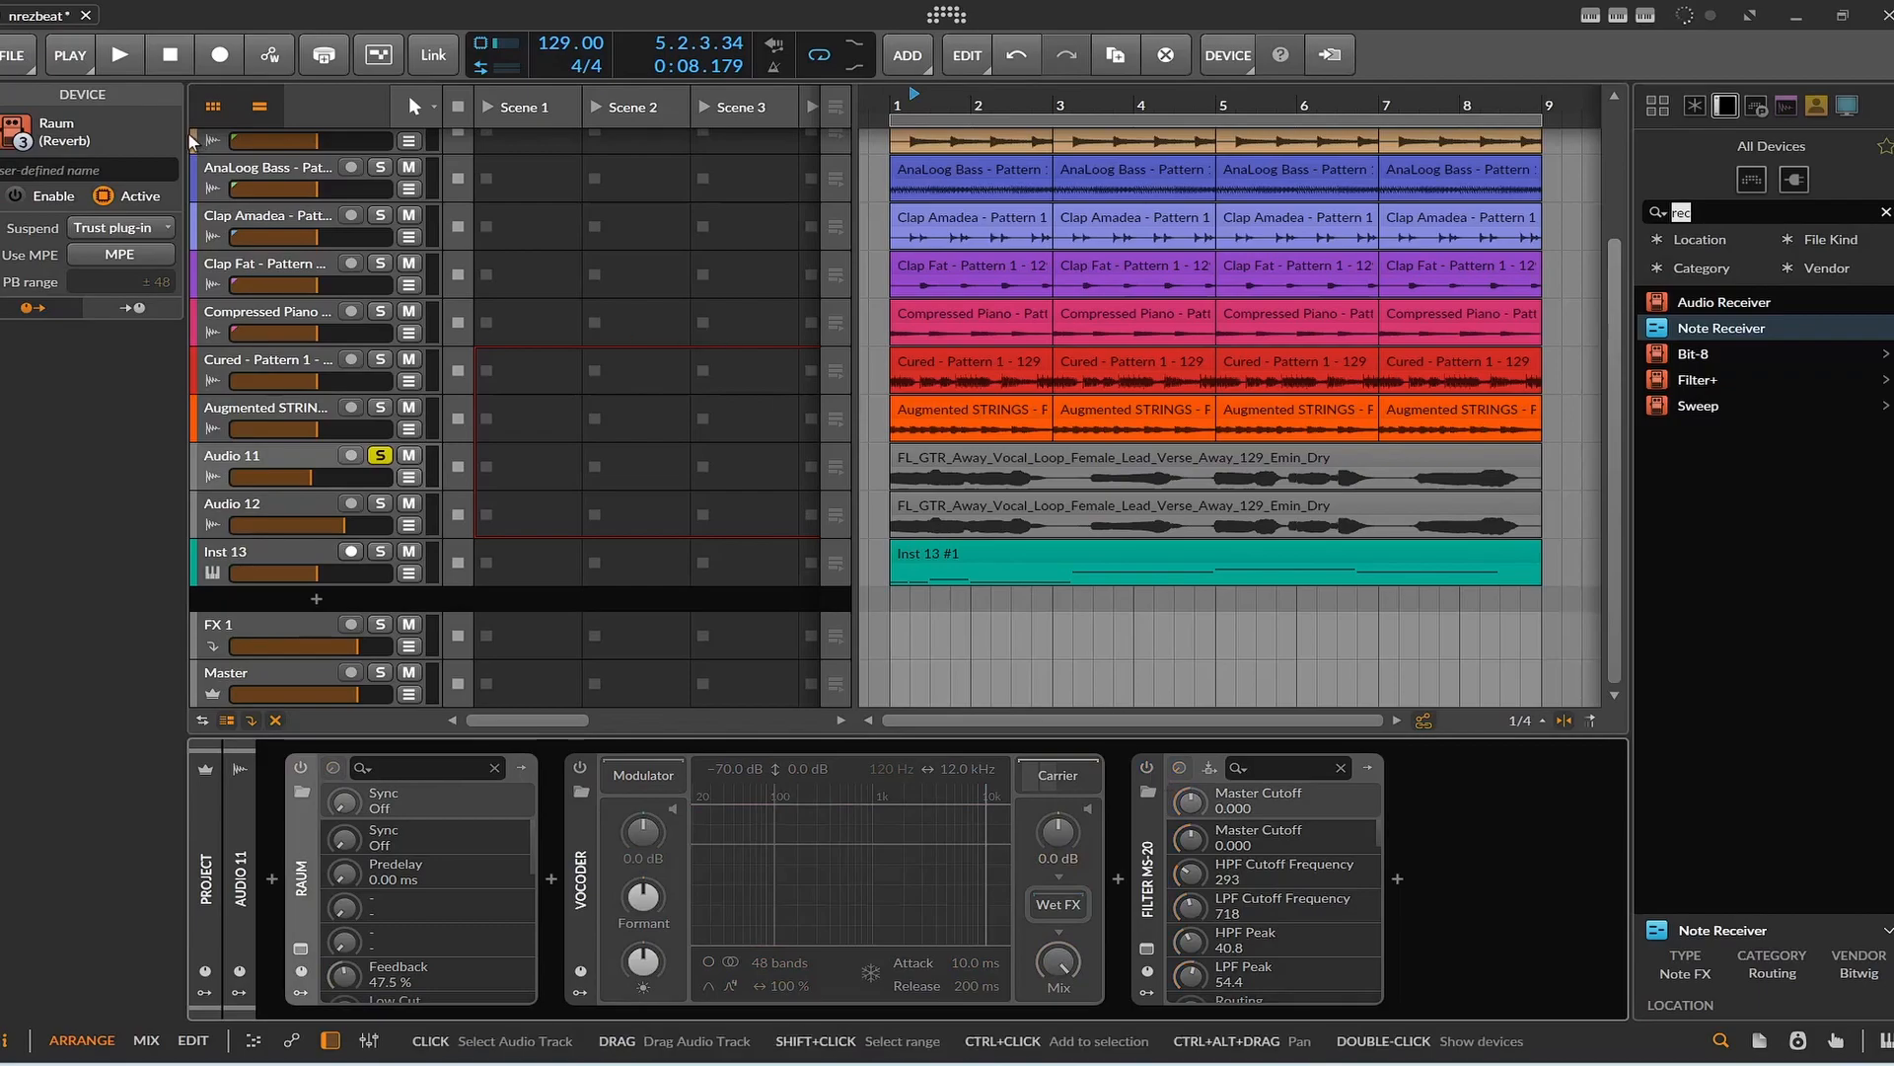
left_click(130, 57)
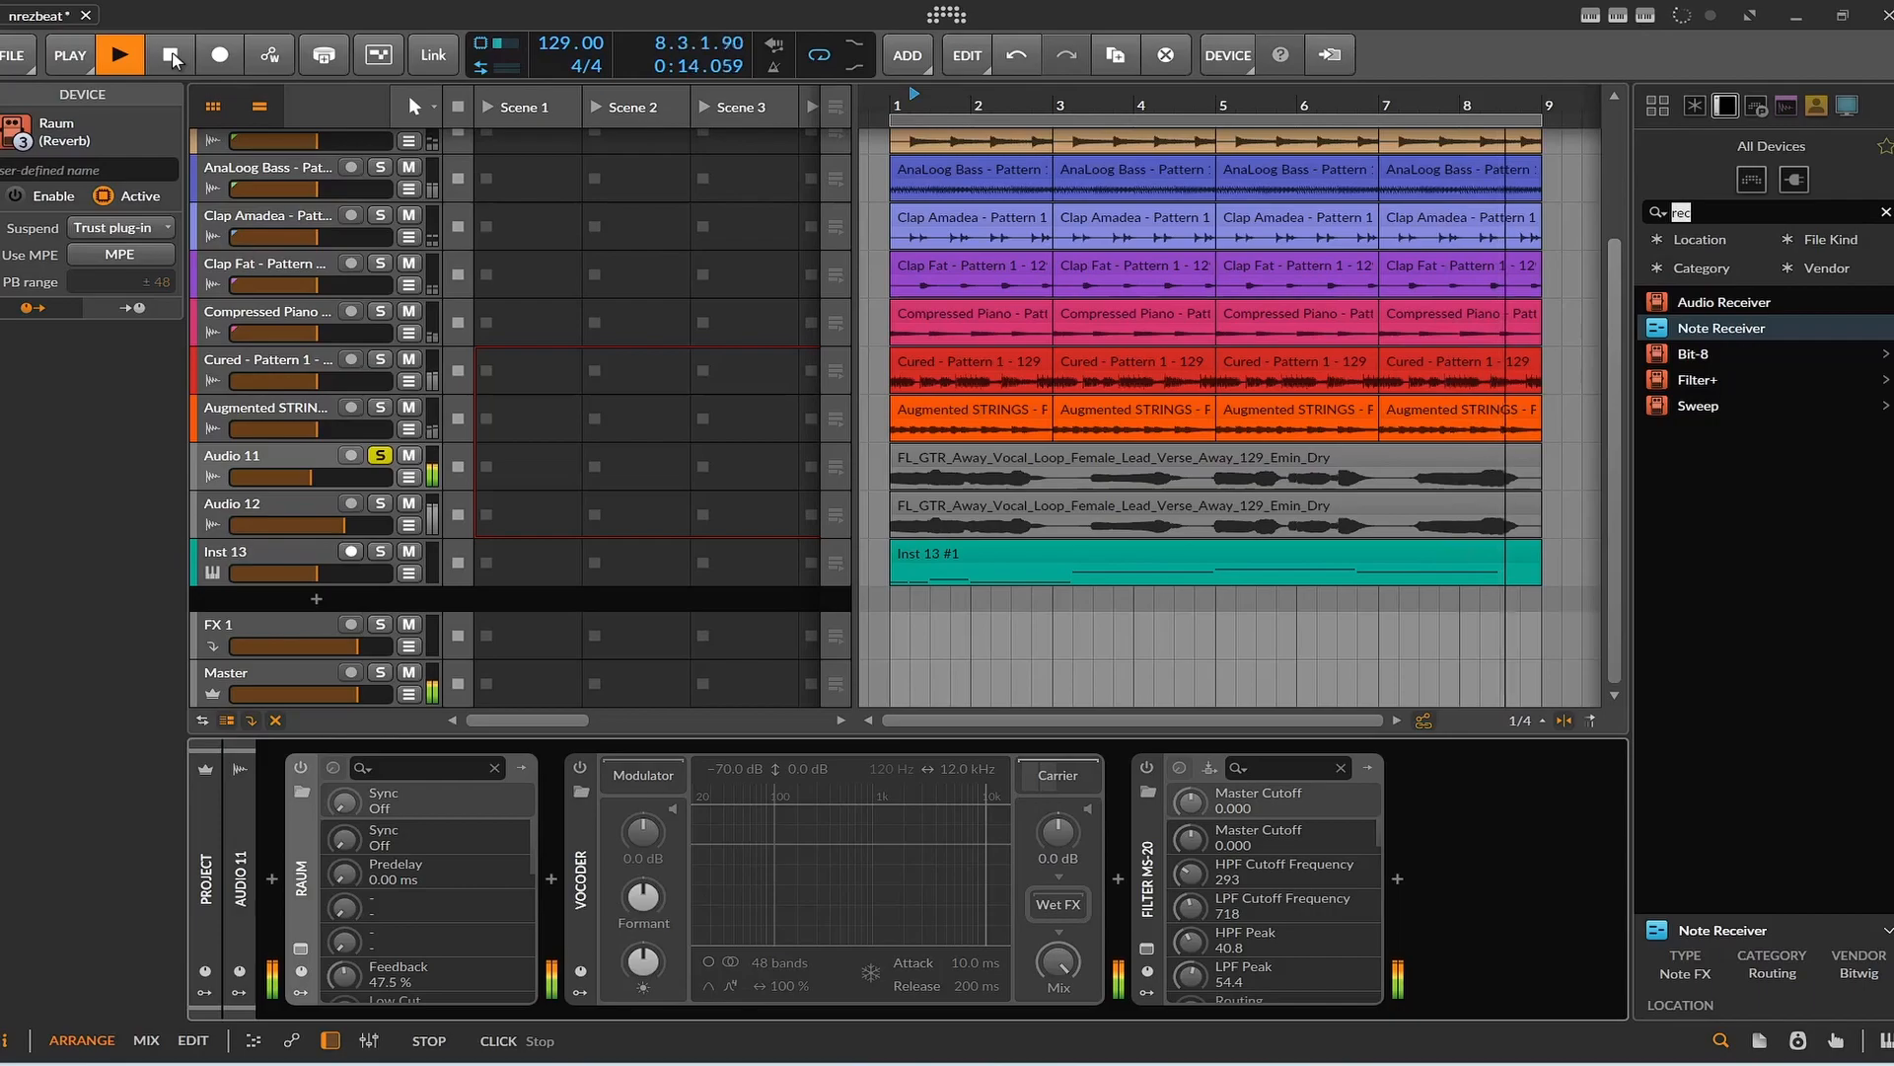
left_click(171, 56)
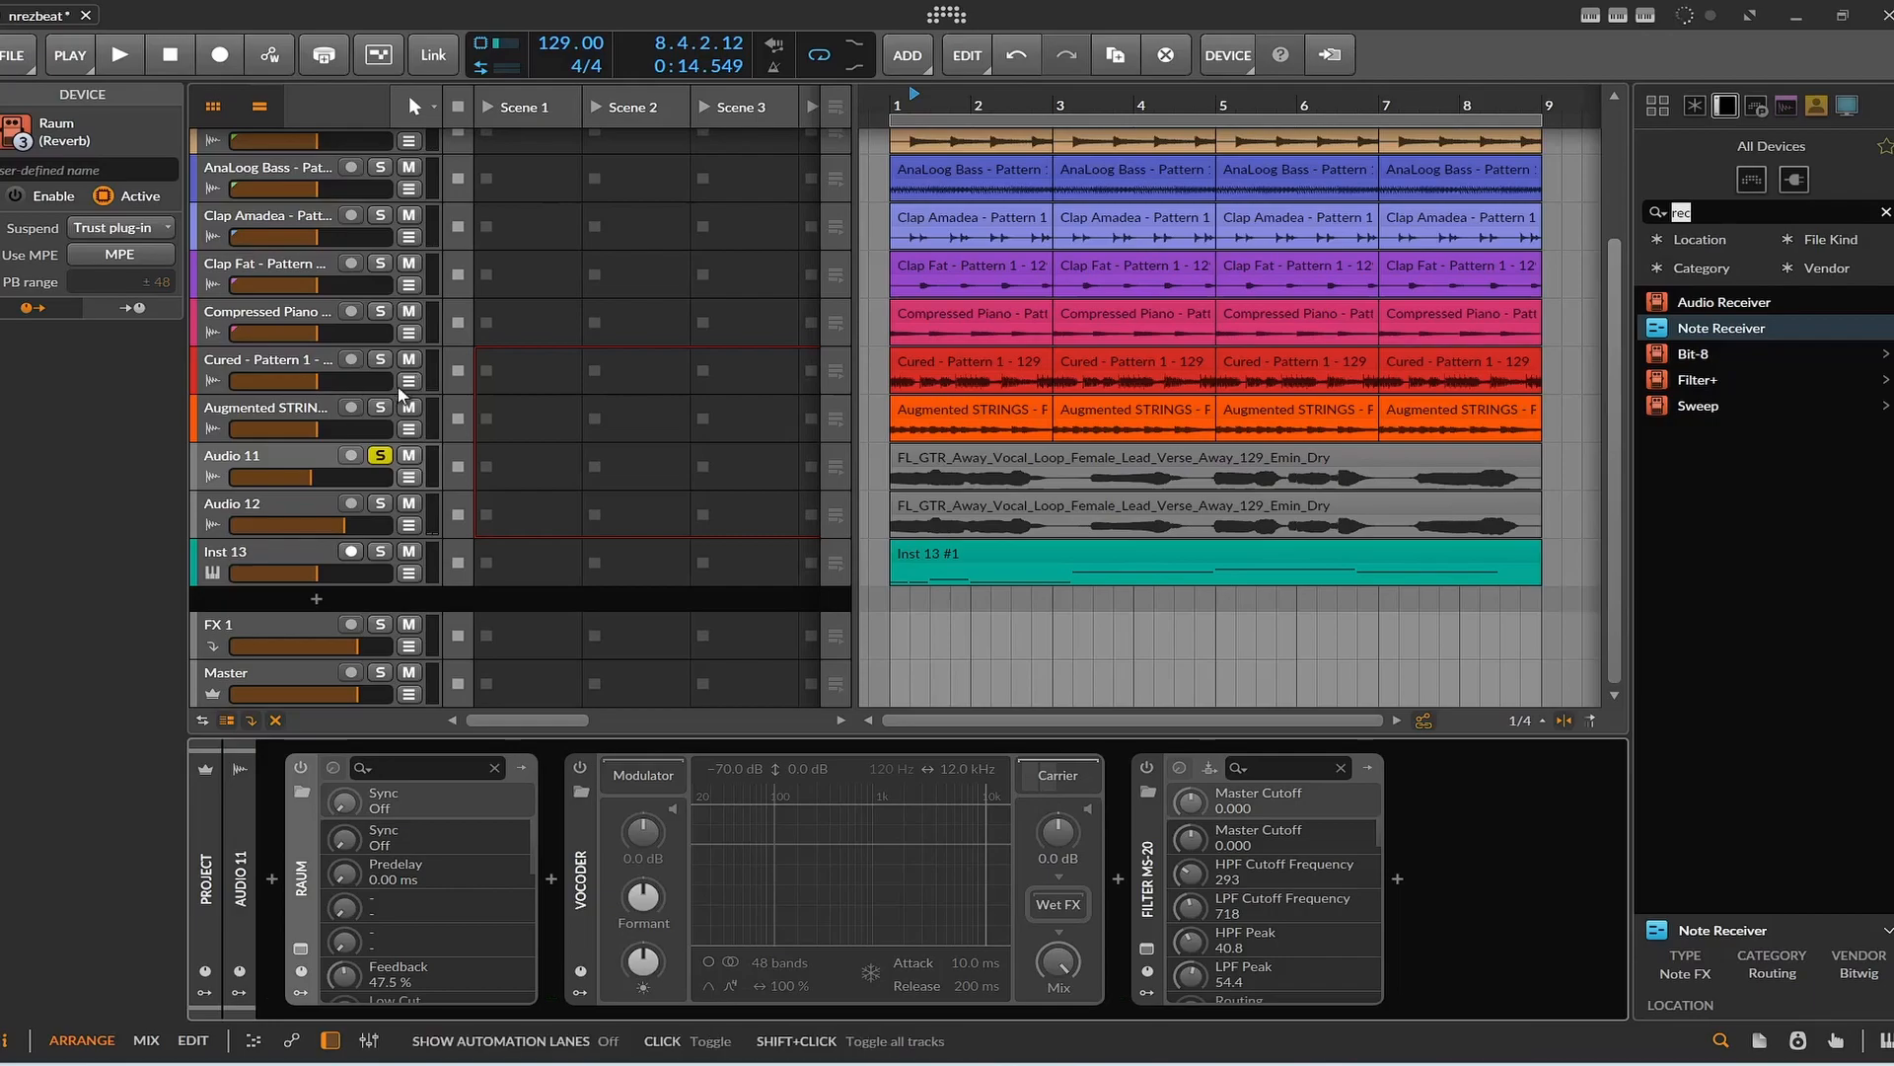
Reopen the Maschine 2 plug-in window and display Pattern 1 of Group A1.
scroll(381, 416, "up", 3)
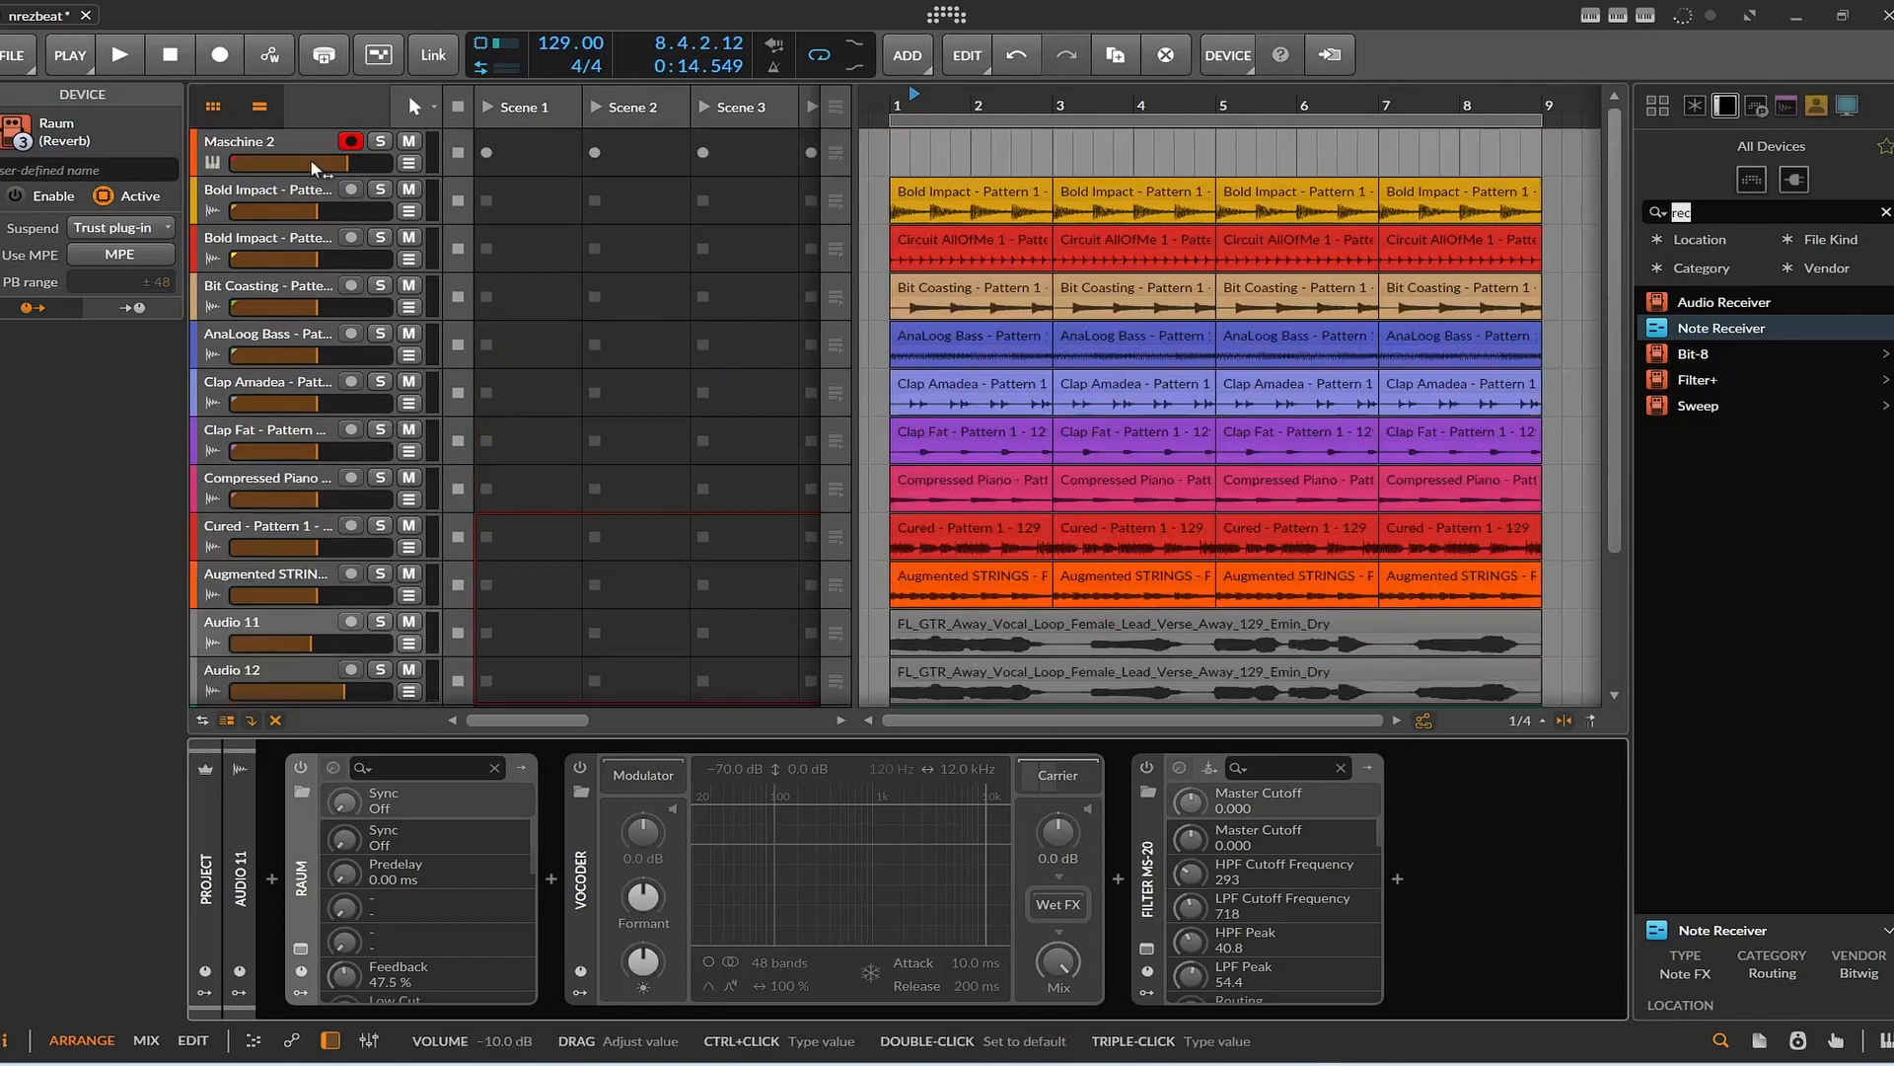
left_click(281, 130)
left_click(299, 948)
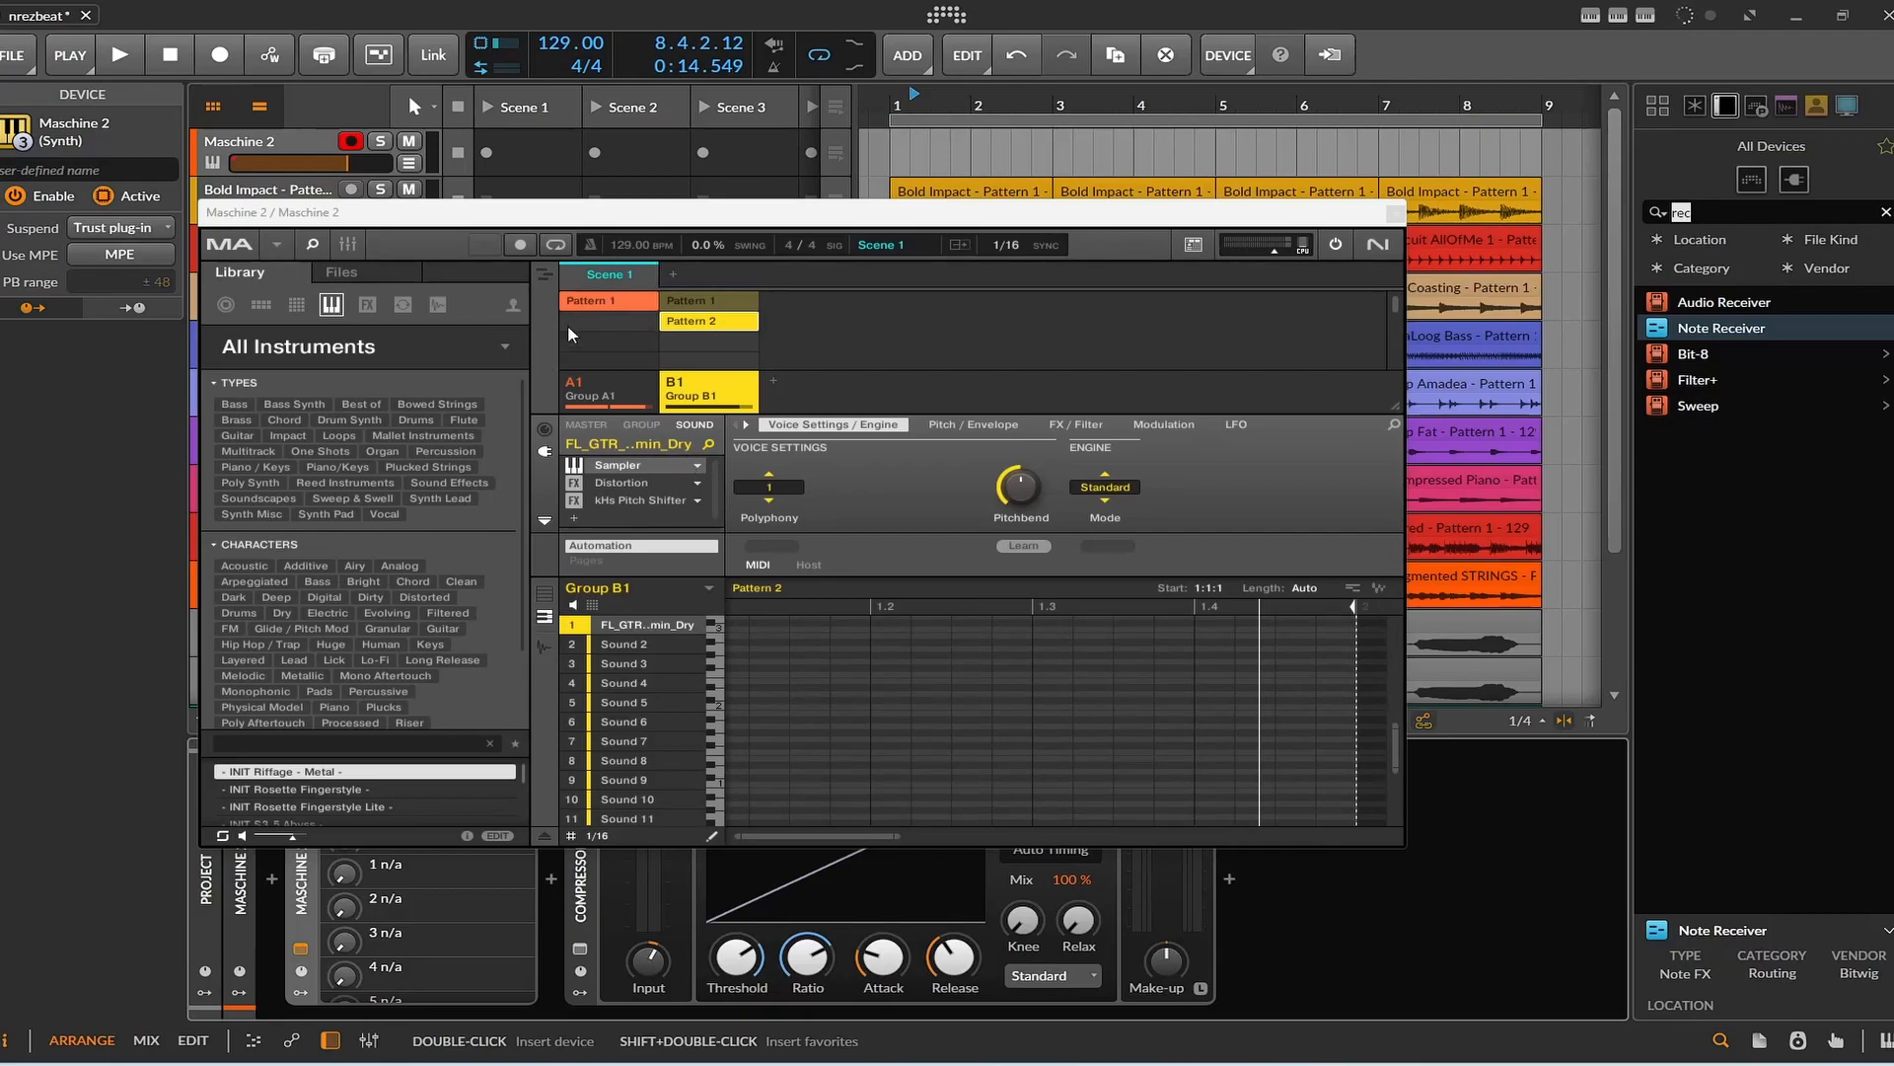
left_click(578, 302)
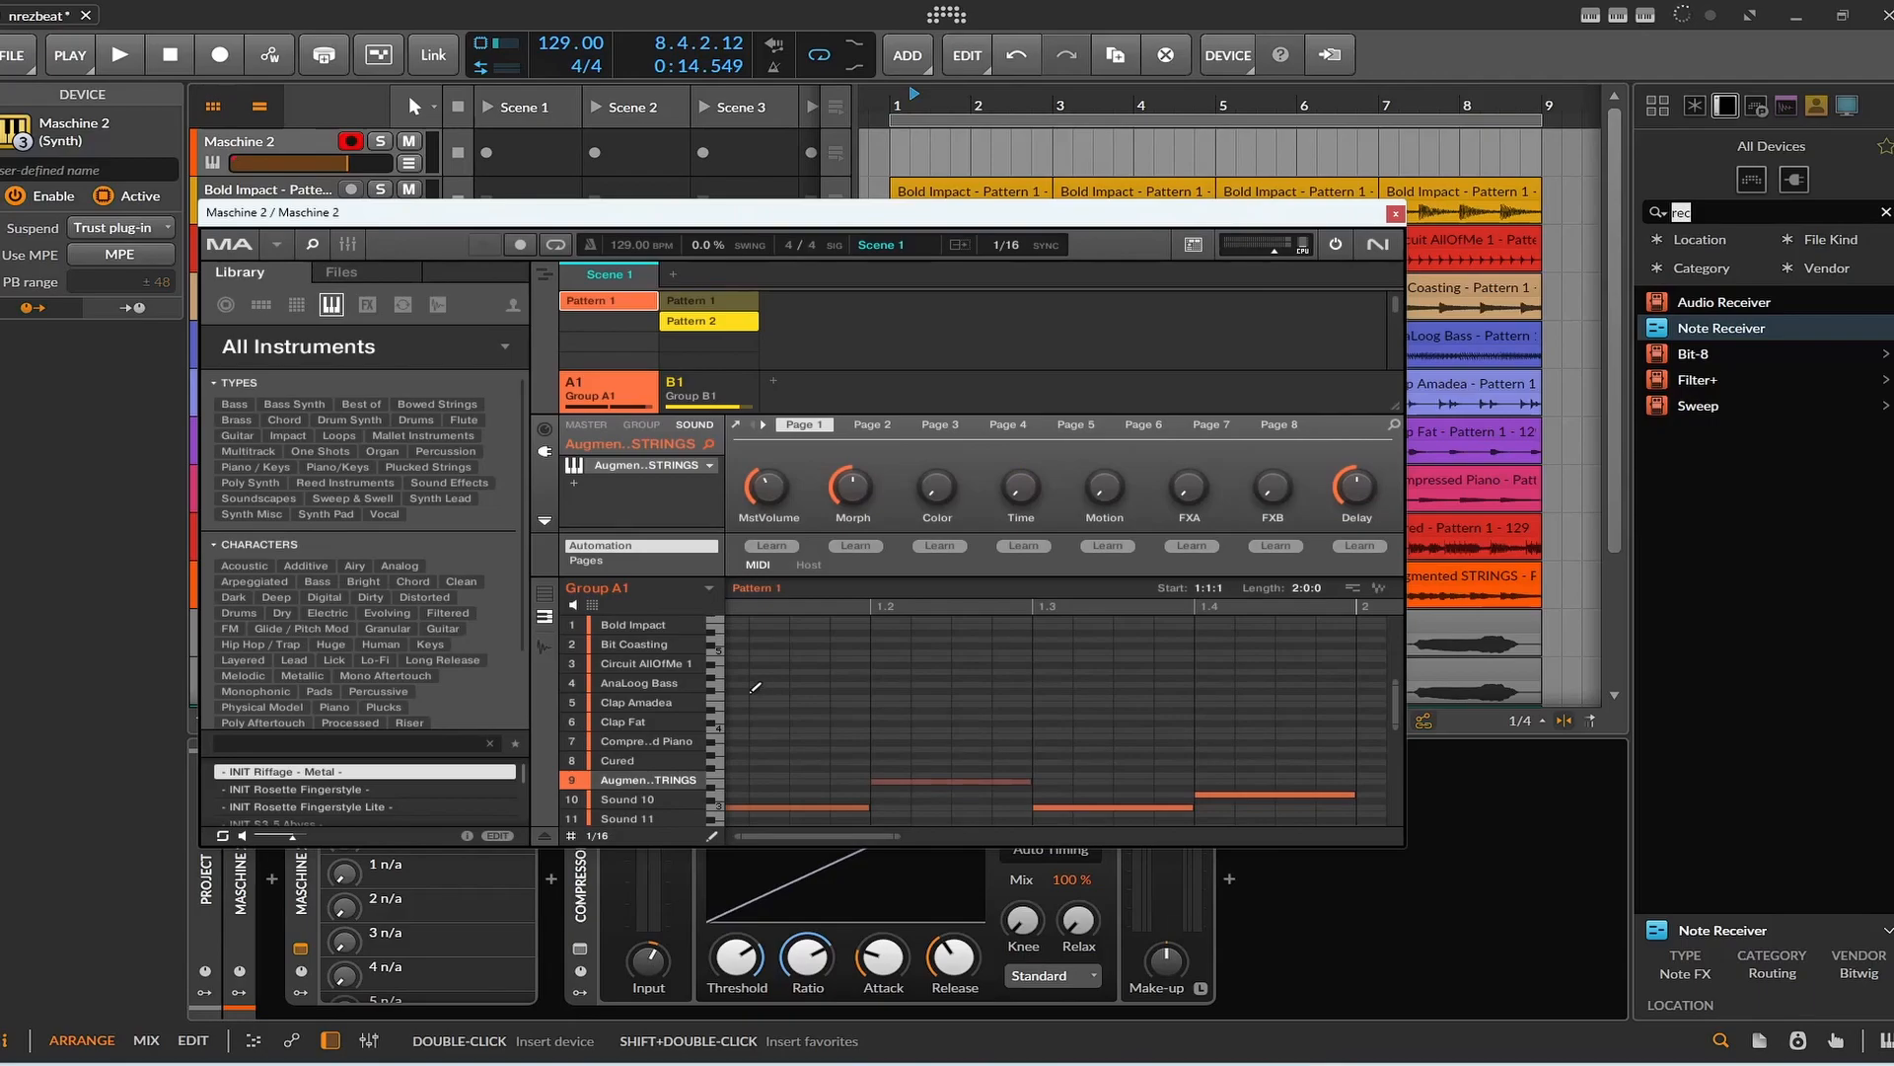
Audition the Group A1 sounds one by one, from Bold Impact down to Compressed Piano.
left_click(672, 630)
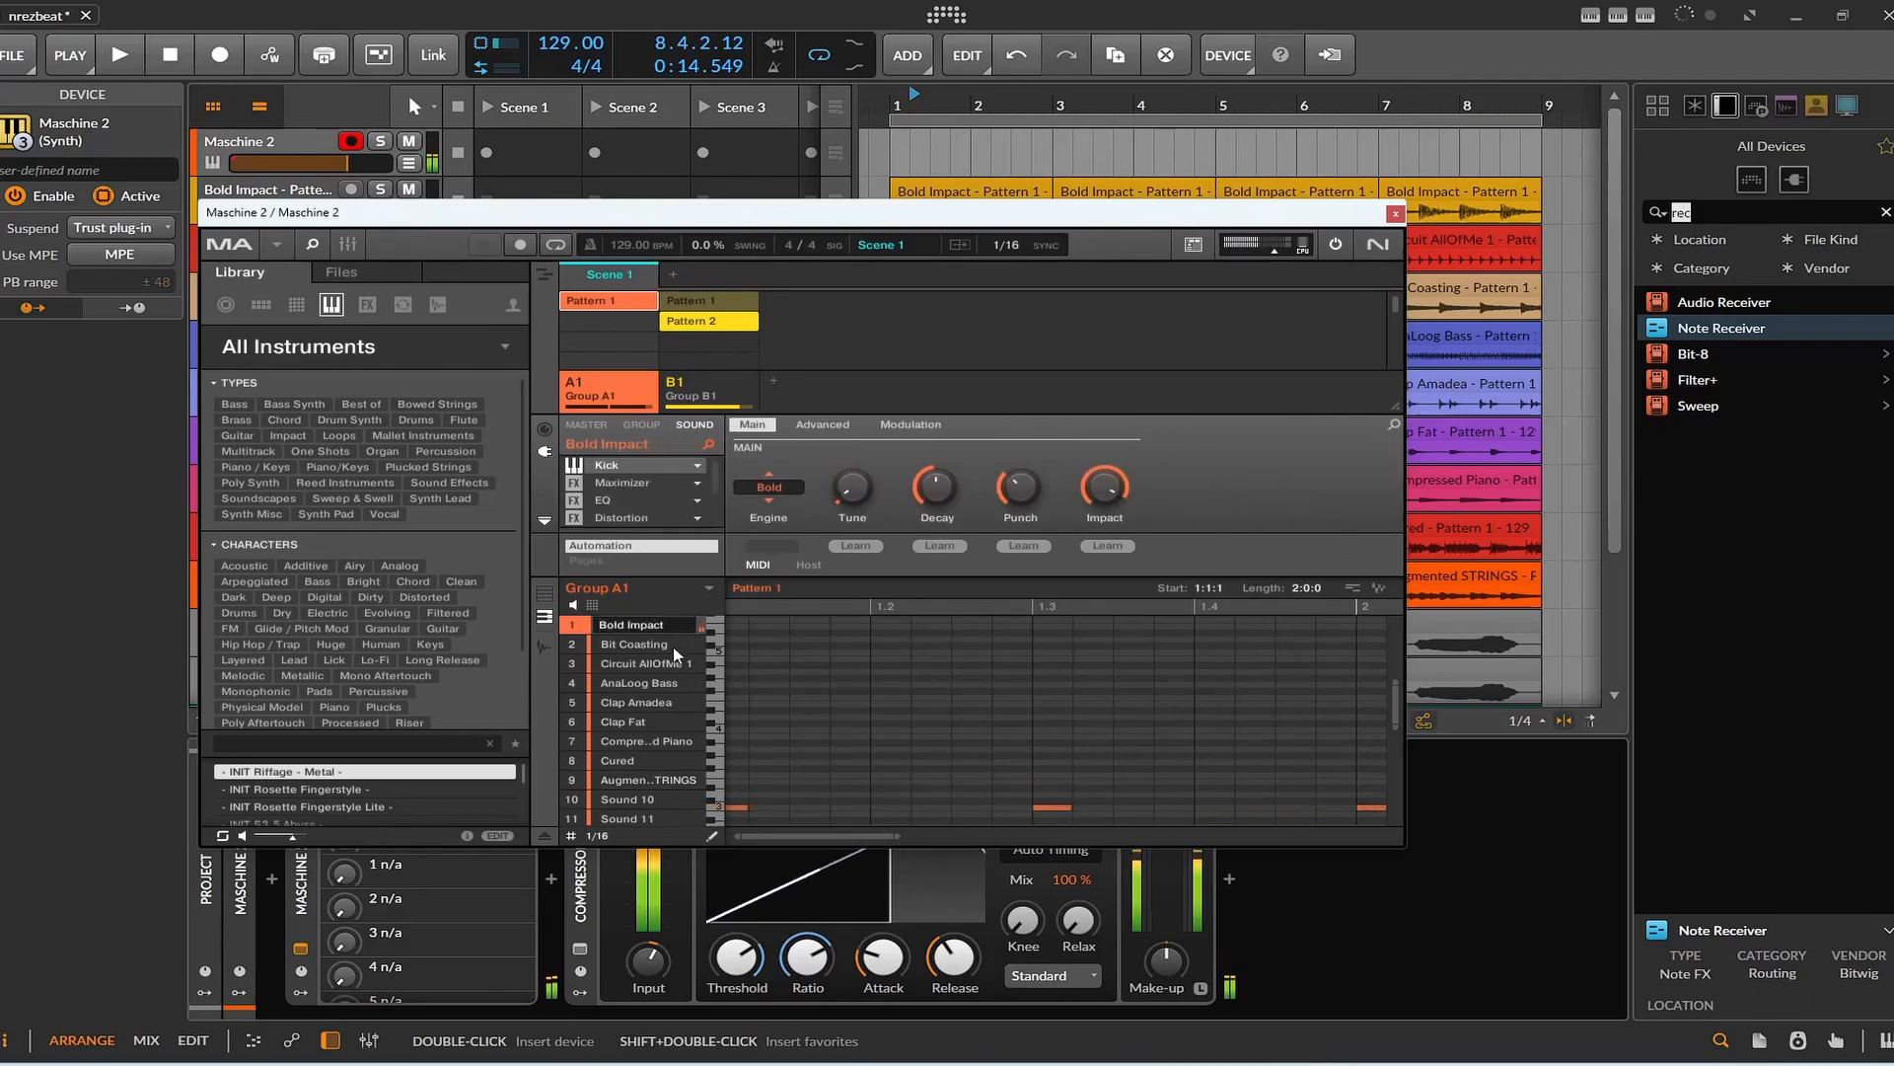
left_click(673, 647)
left_click(672, 661)
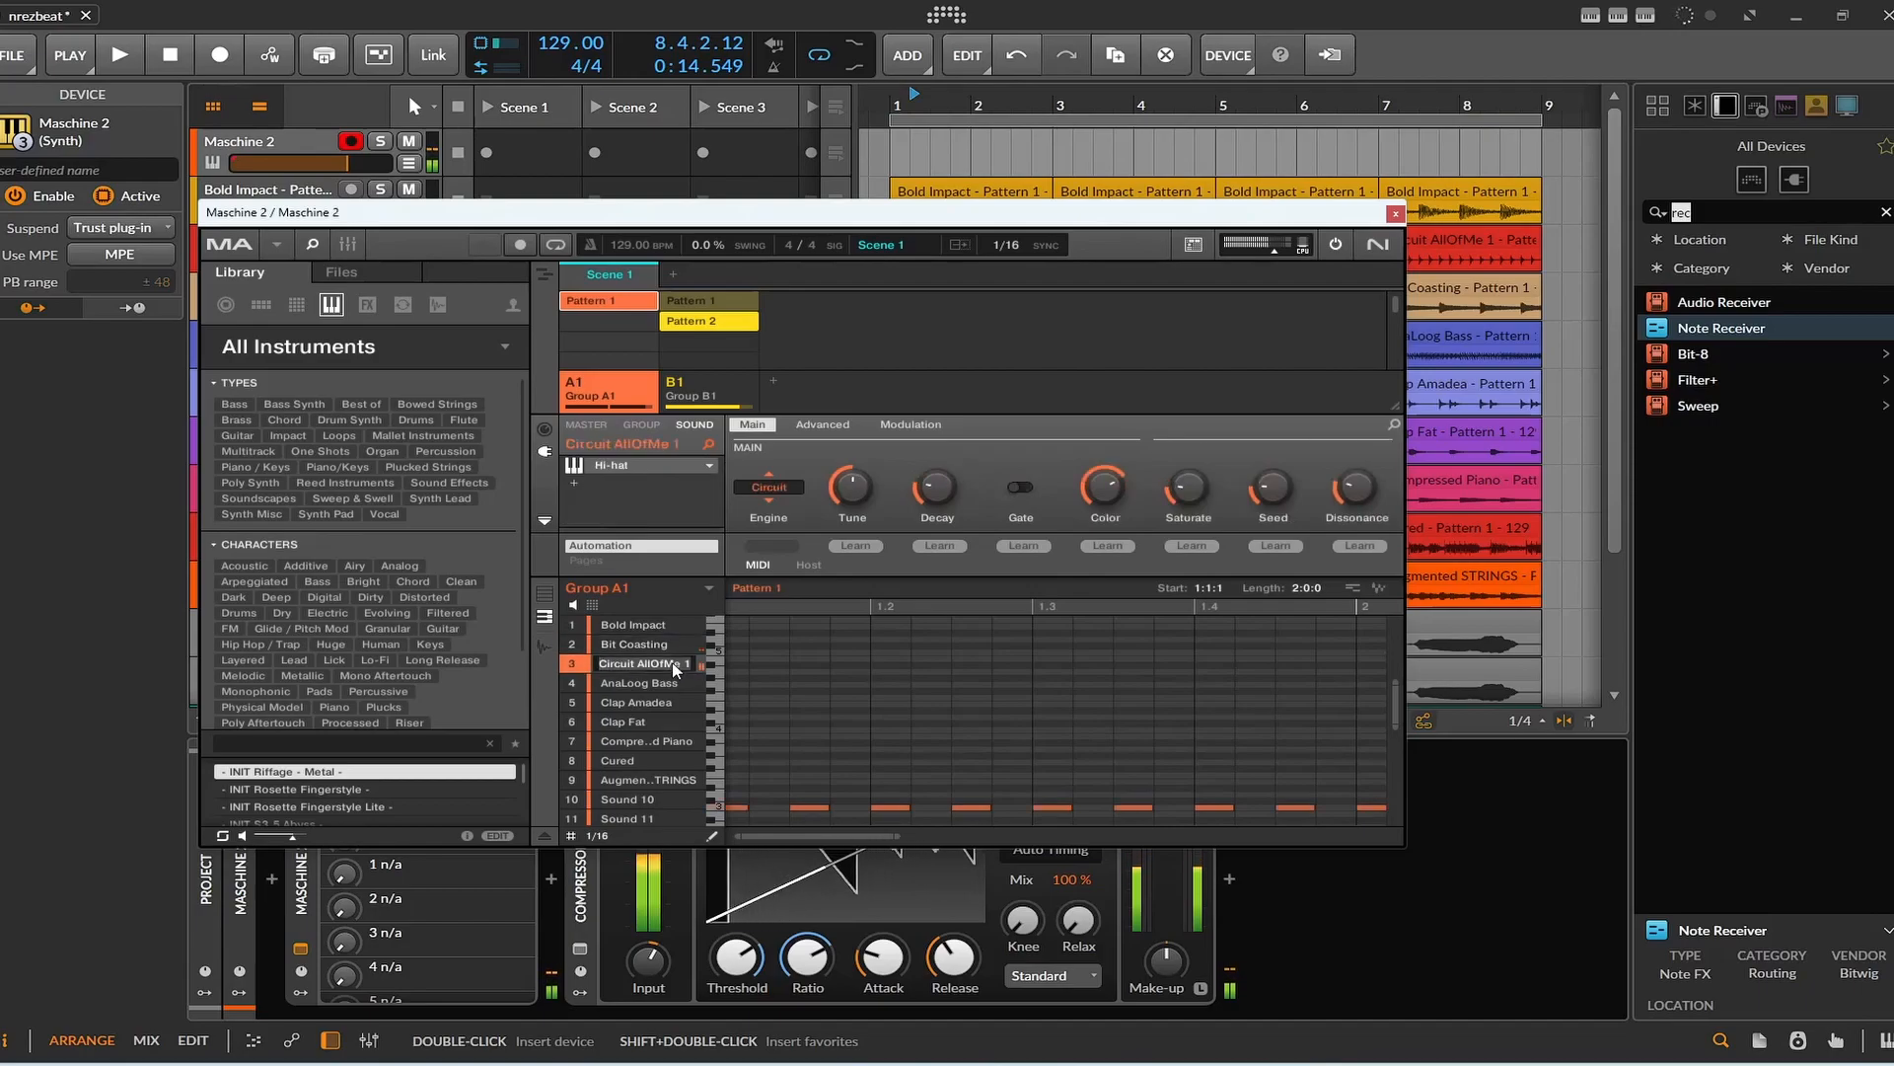
left_click(671, 681)
left_click(669, 699)
left_click(668, 720)
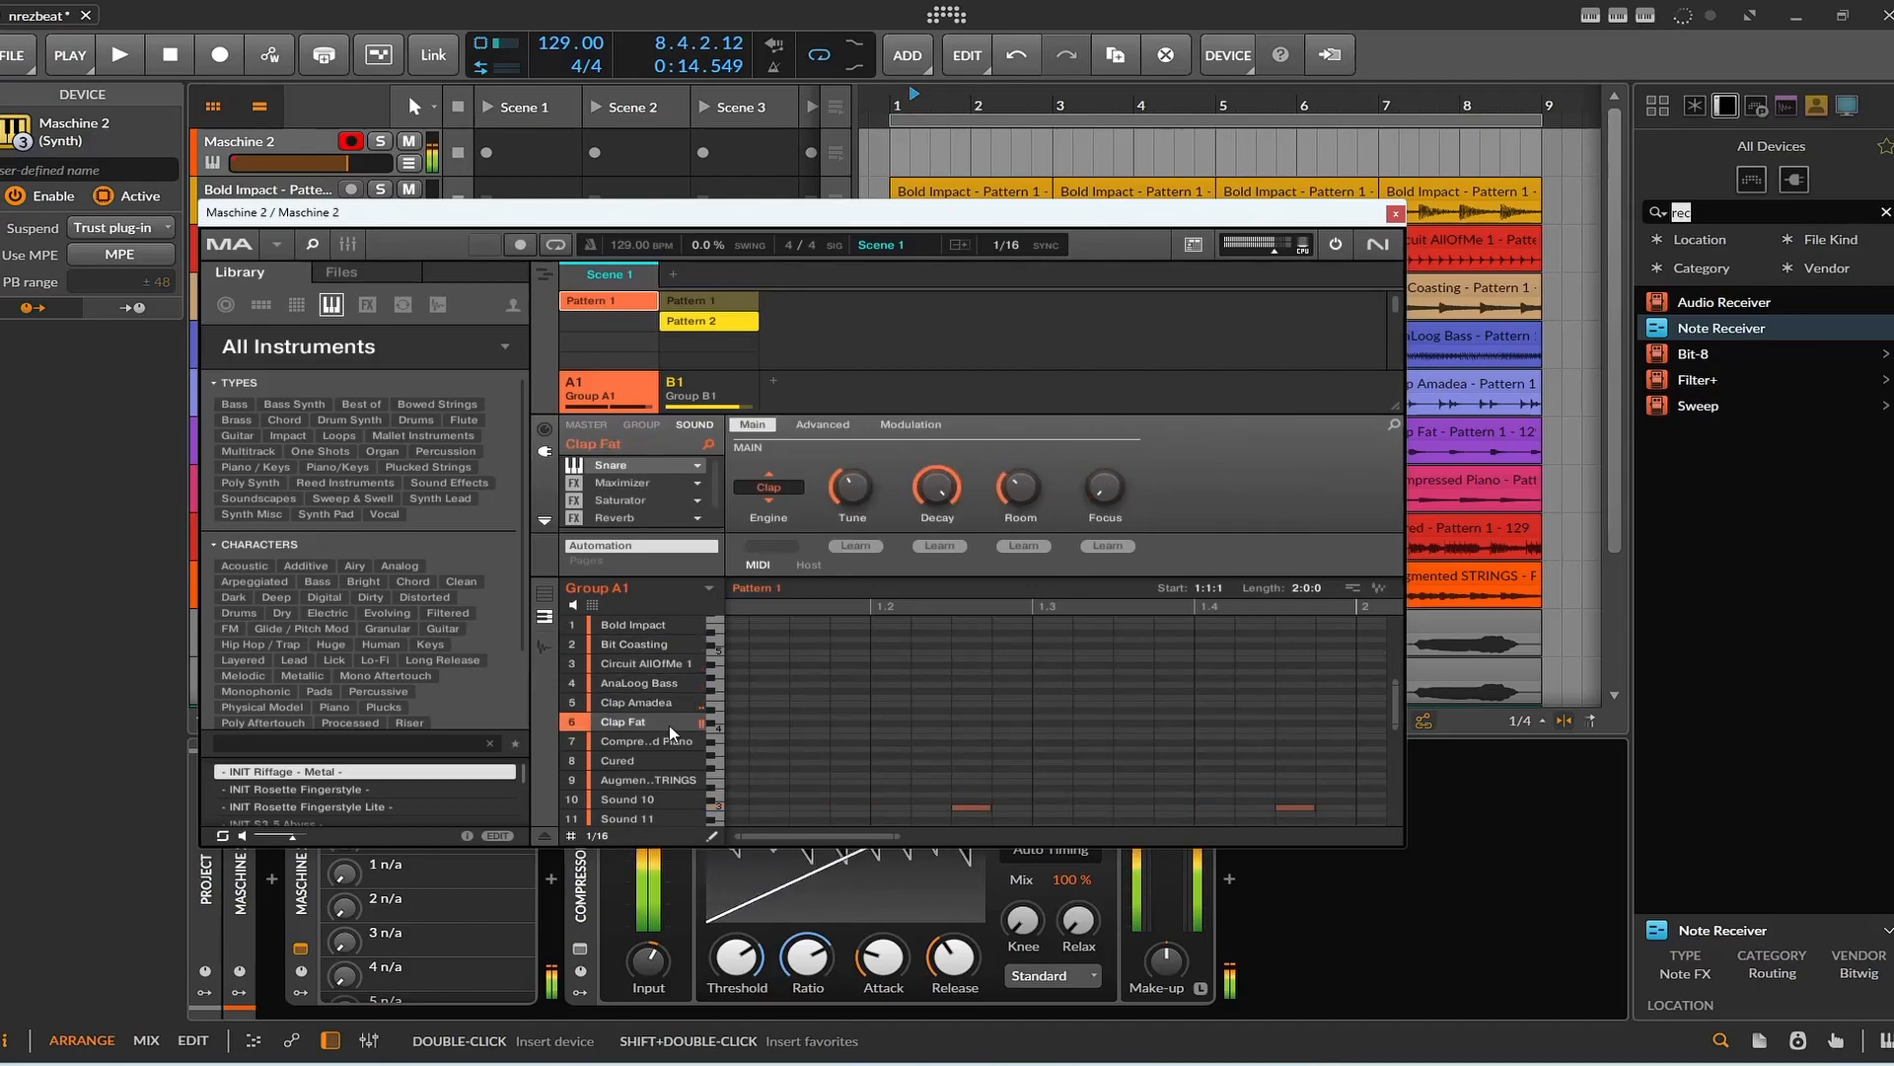
left_click(667, 739)
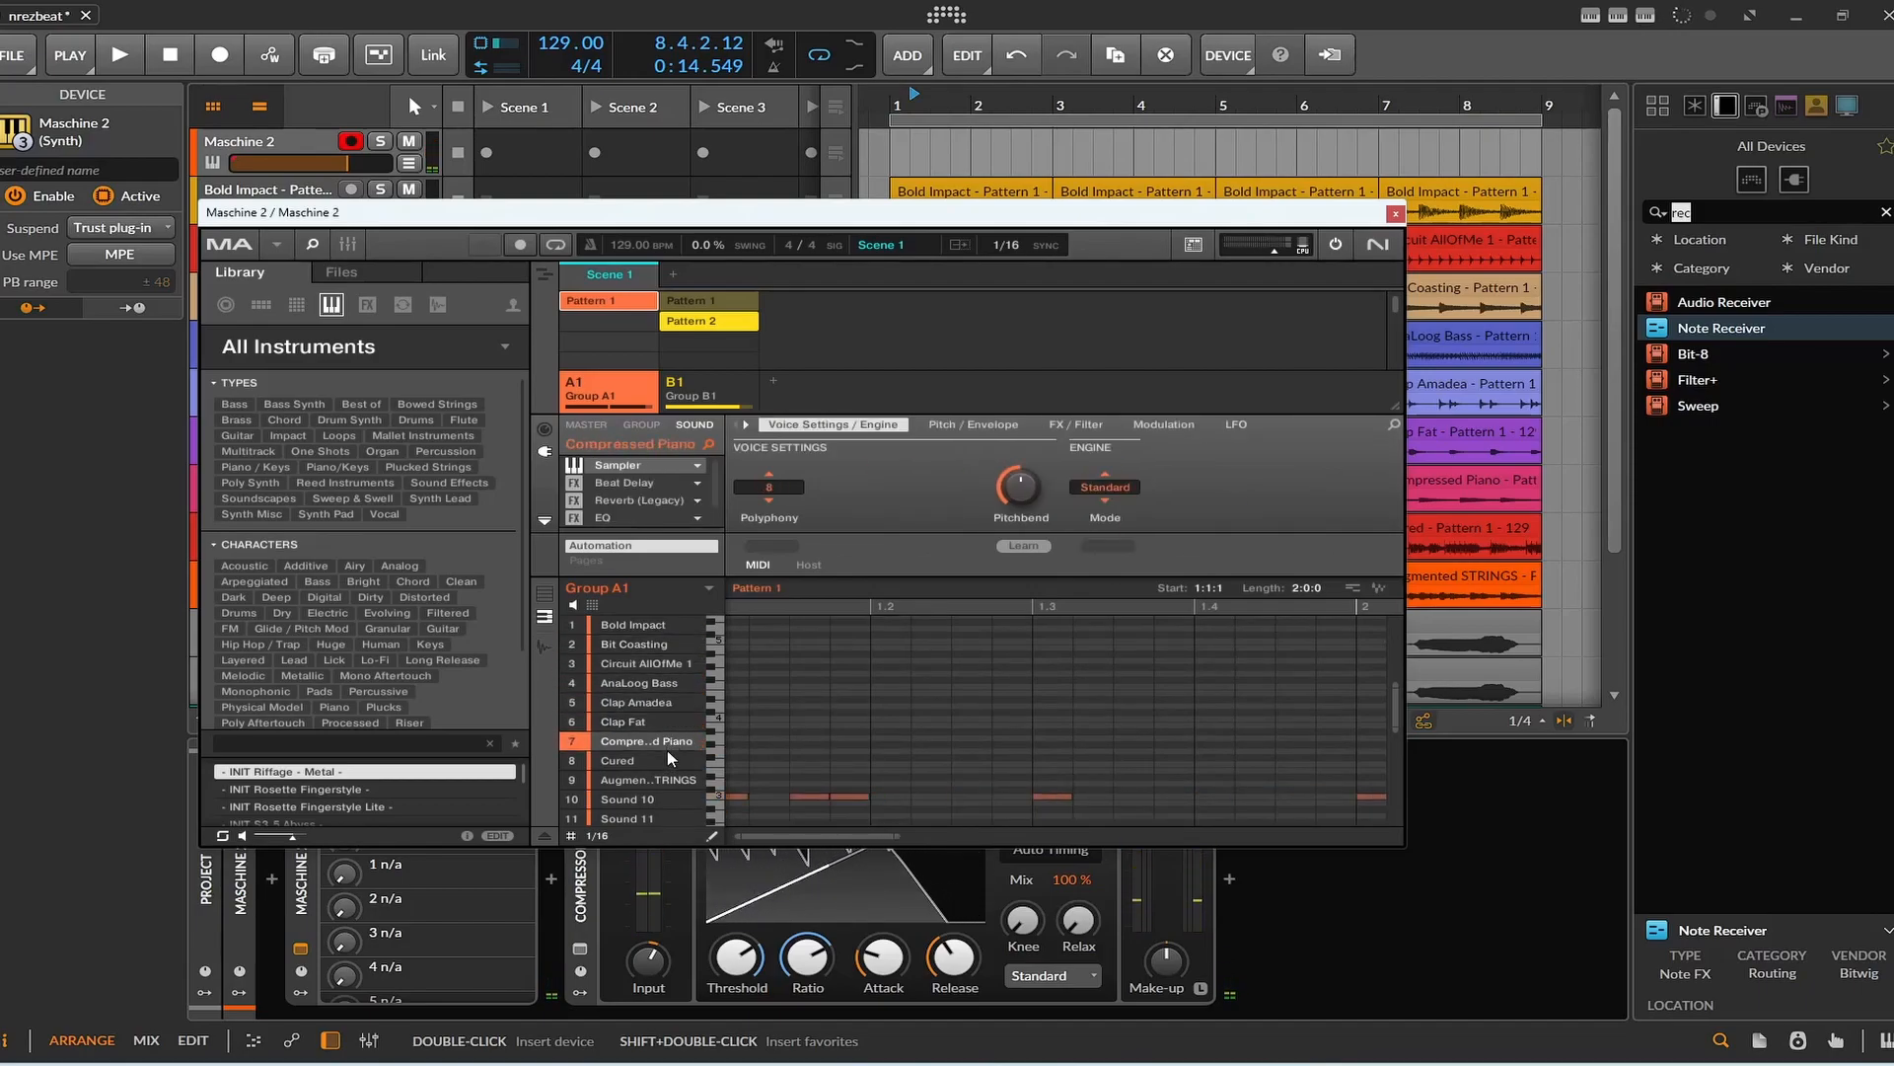
Play back the soloed Maschine 2 beat and stop it after listening.
scroll(854, 762, "up", 3)
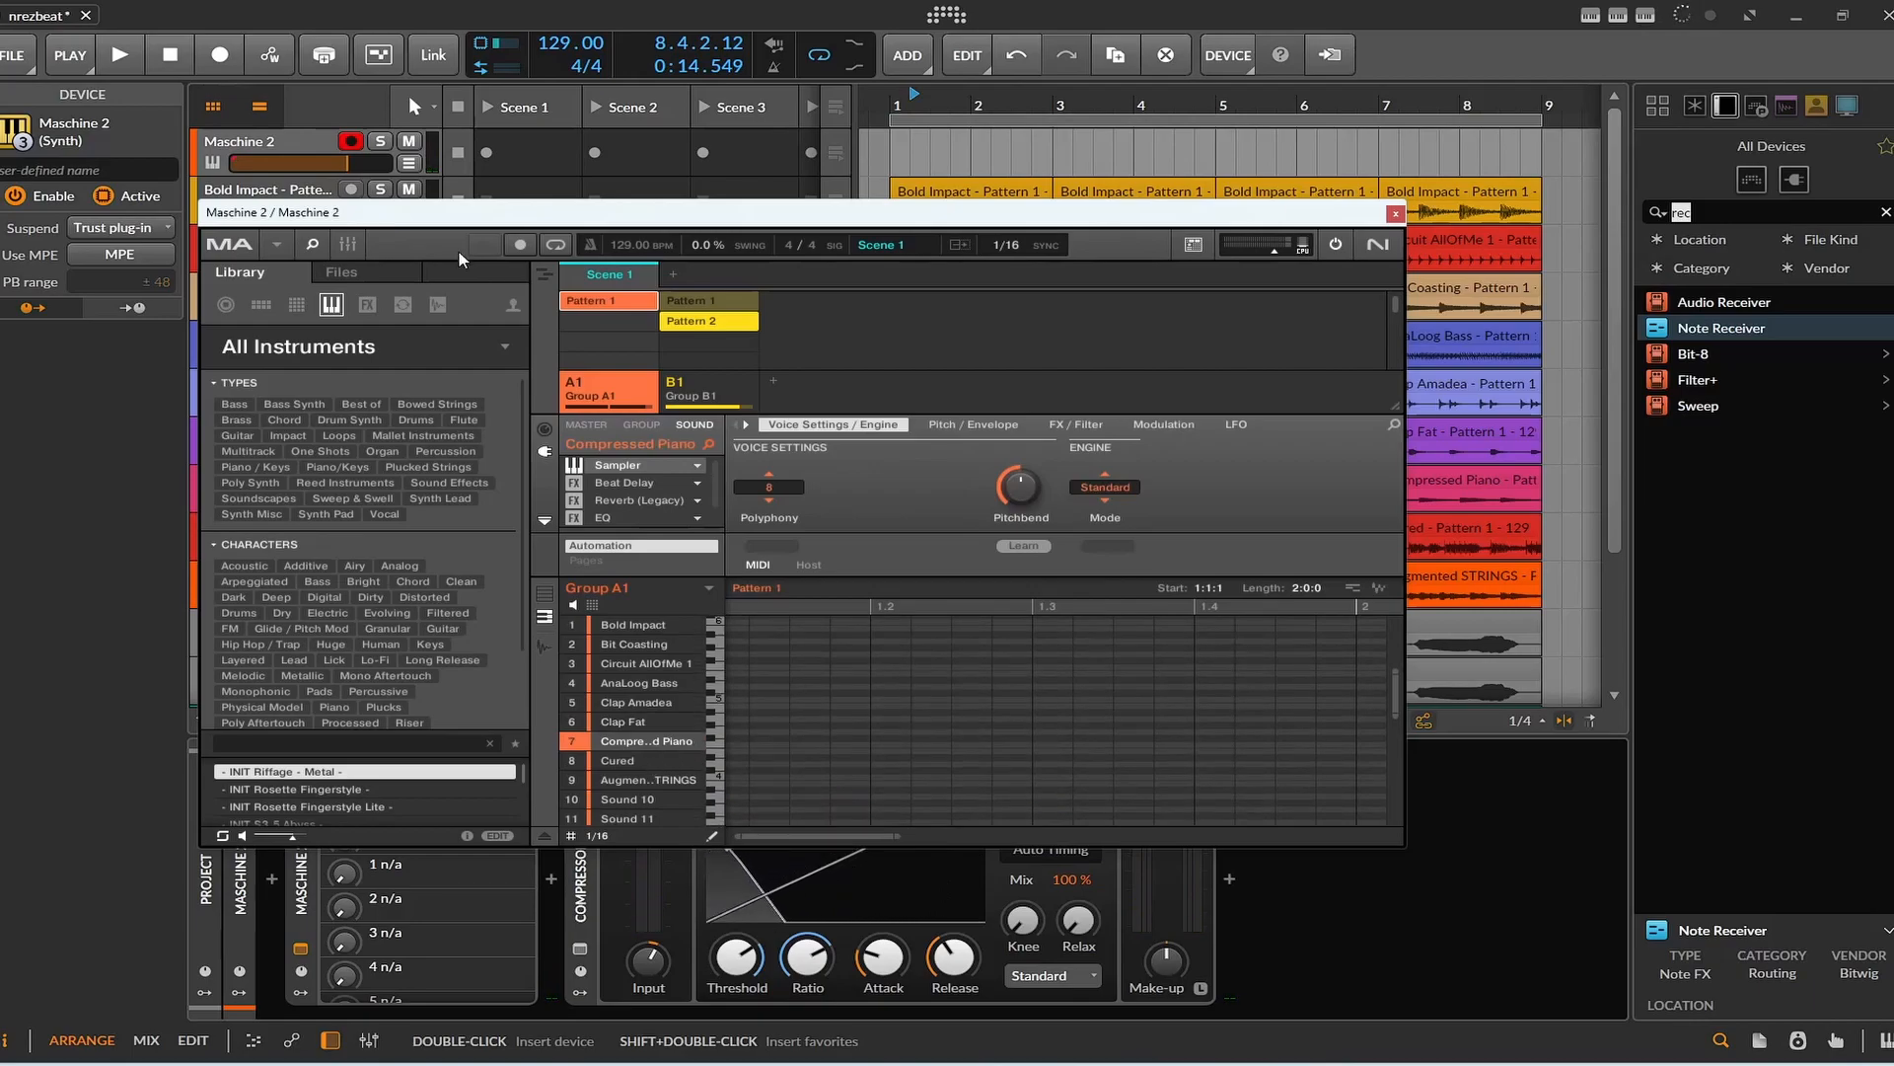
left_click(129, 51)
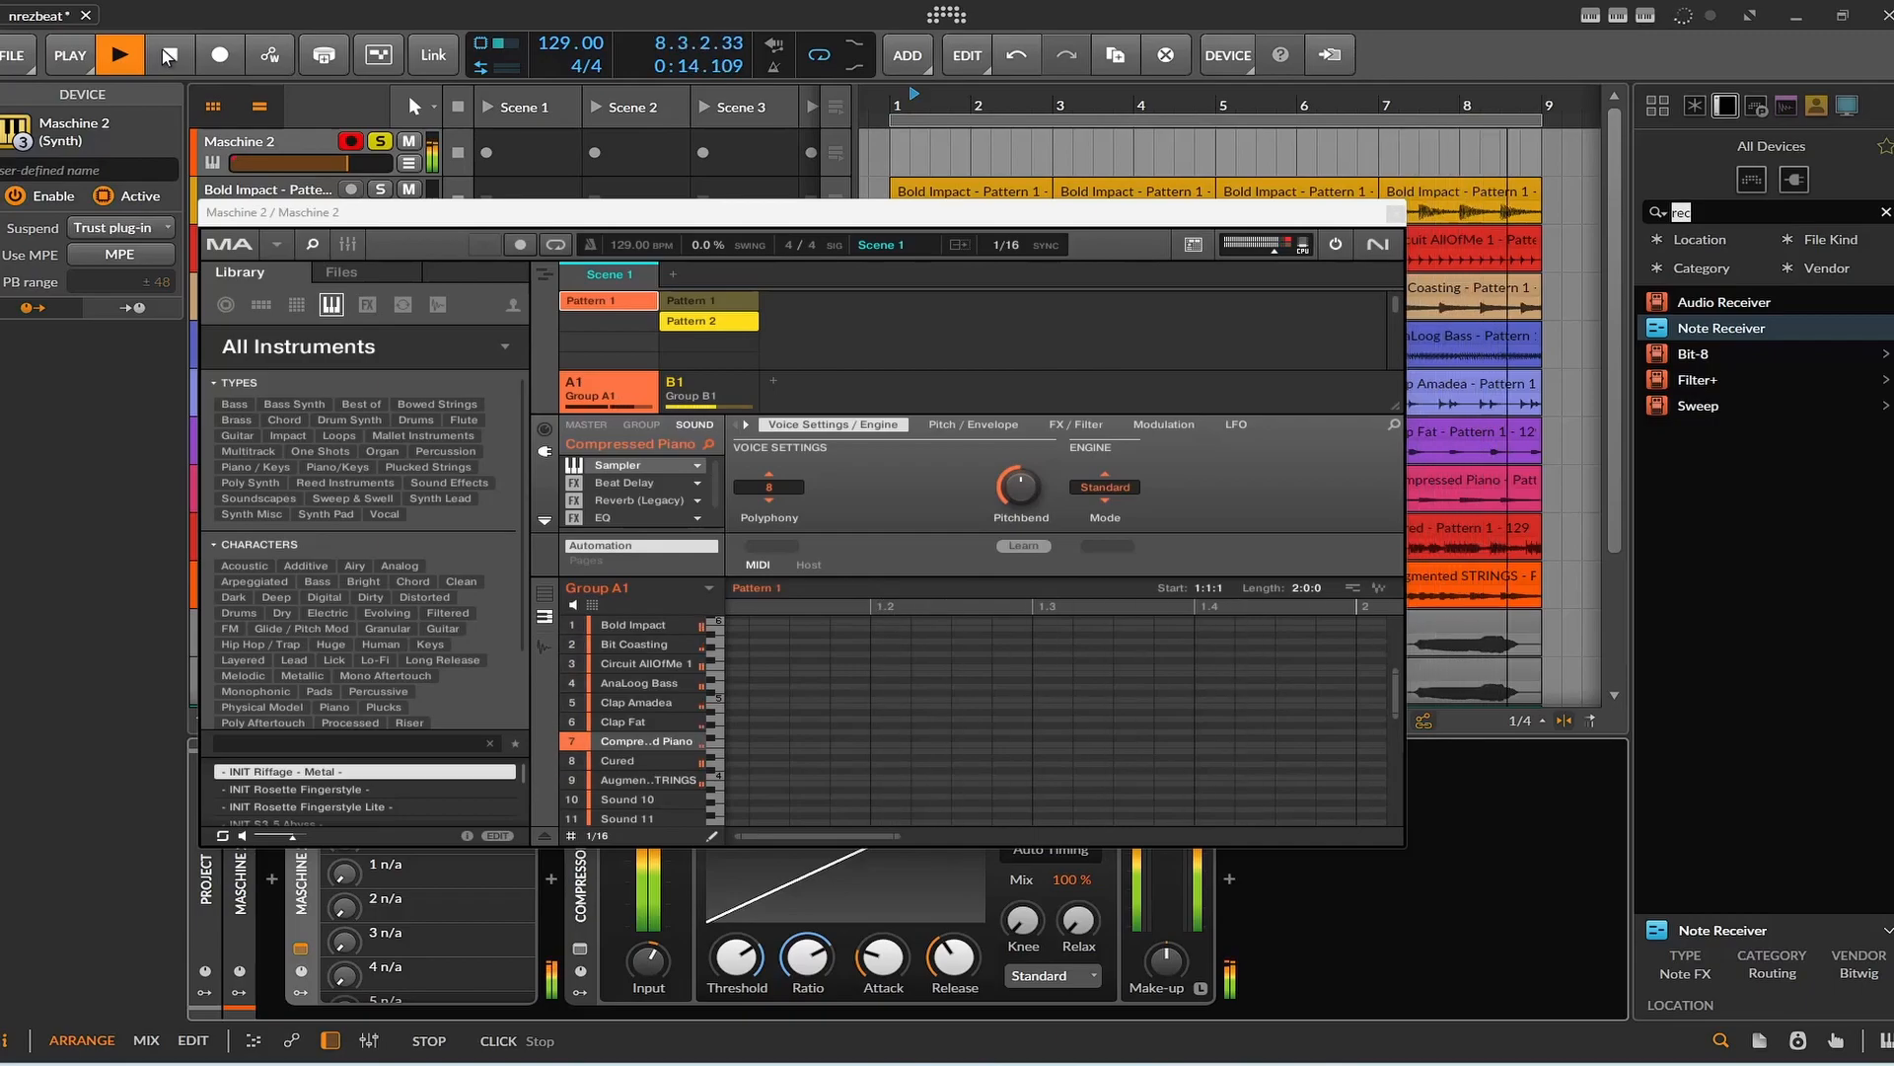
left_click(162, 49)
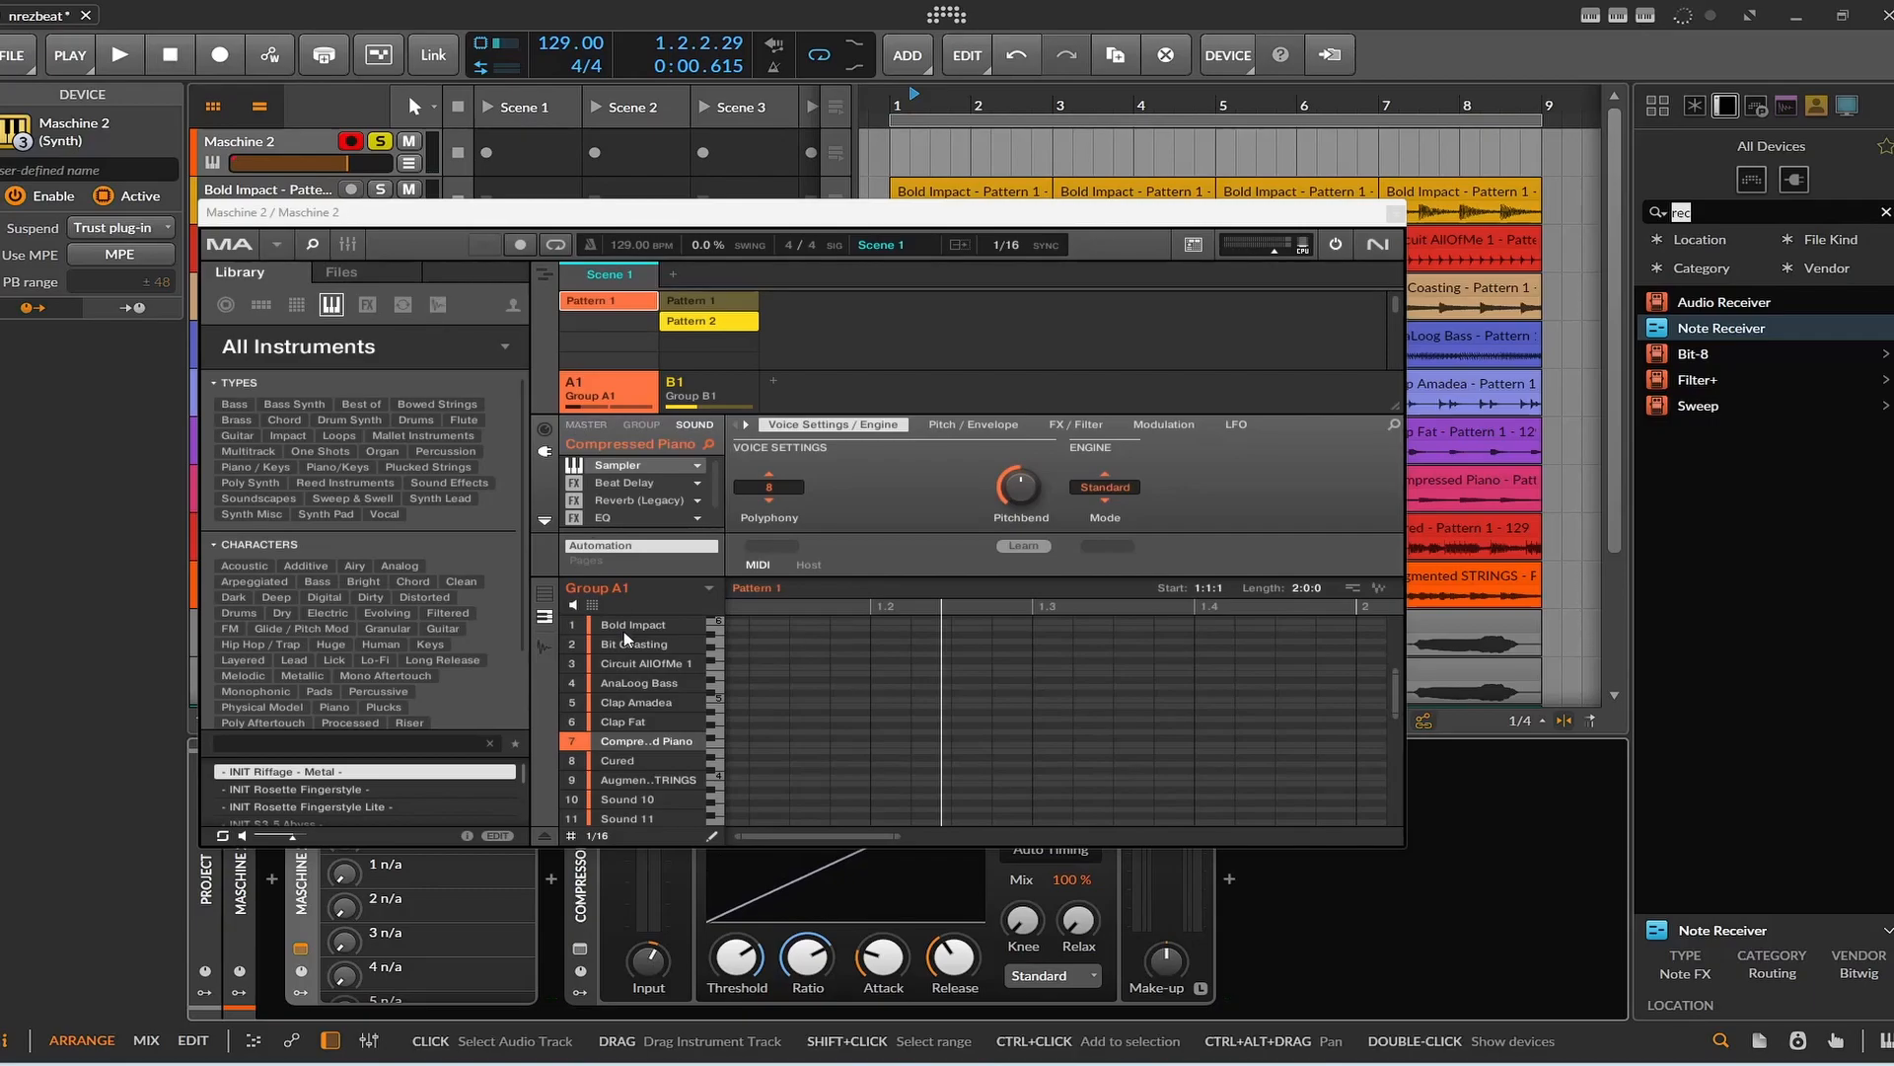
Select the AnaLoog Bass sound and bring its Pattern 1 notes into view.
left_click(632, 681)
scroll(795, 685, "down", 2)
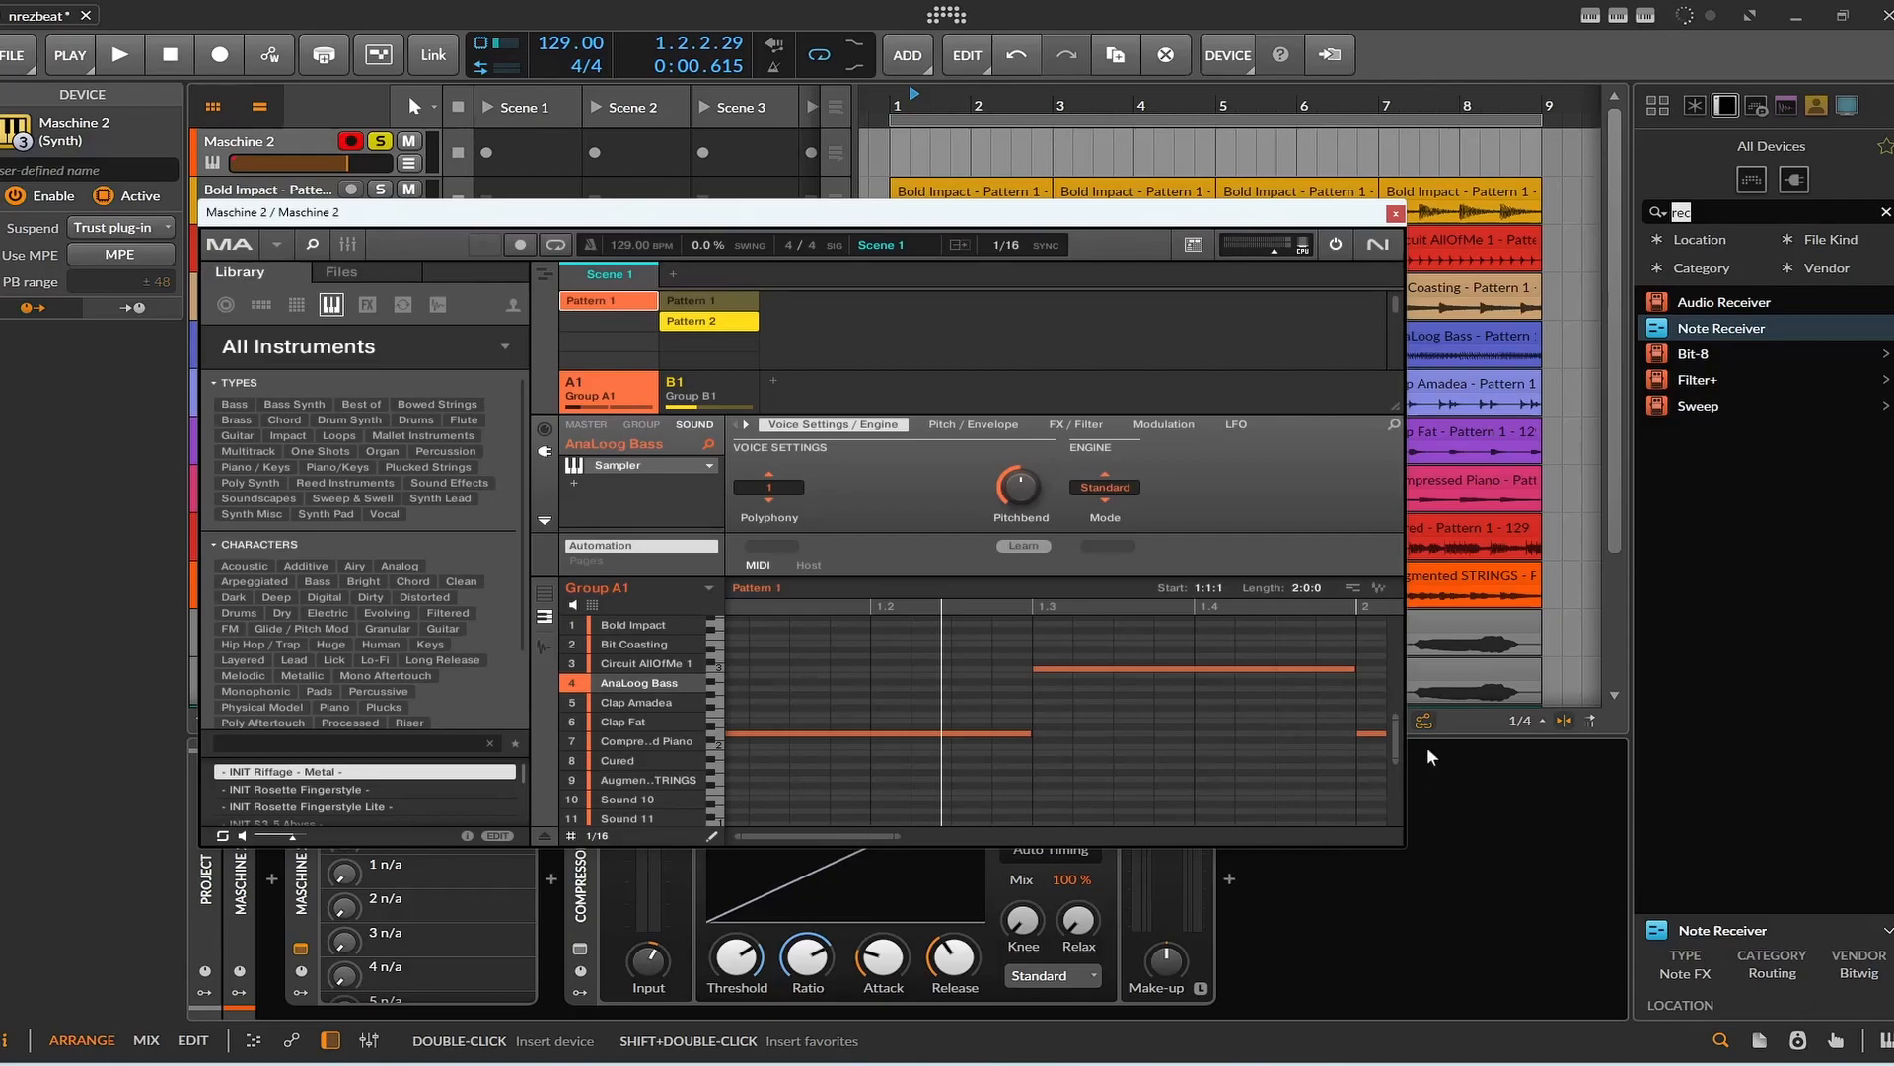
mouse_move(795, 838)
left_mouse_down()
mouse_move(1023, 838)
mouse_move(797, 838)
left_mouse_up()
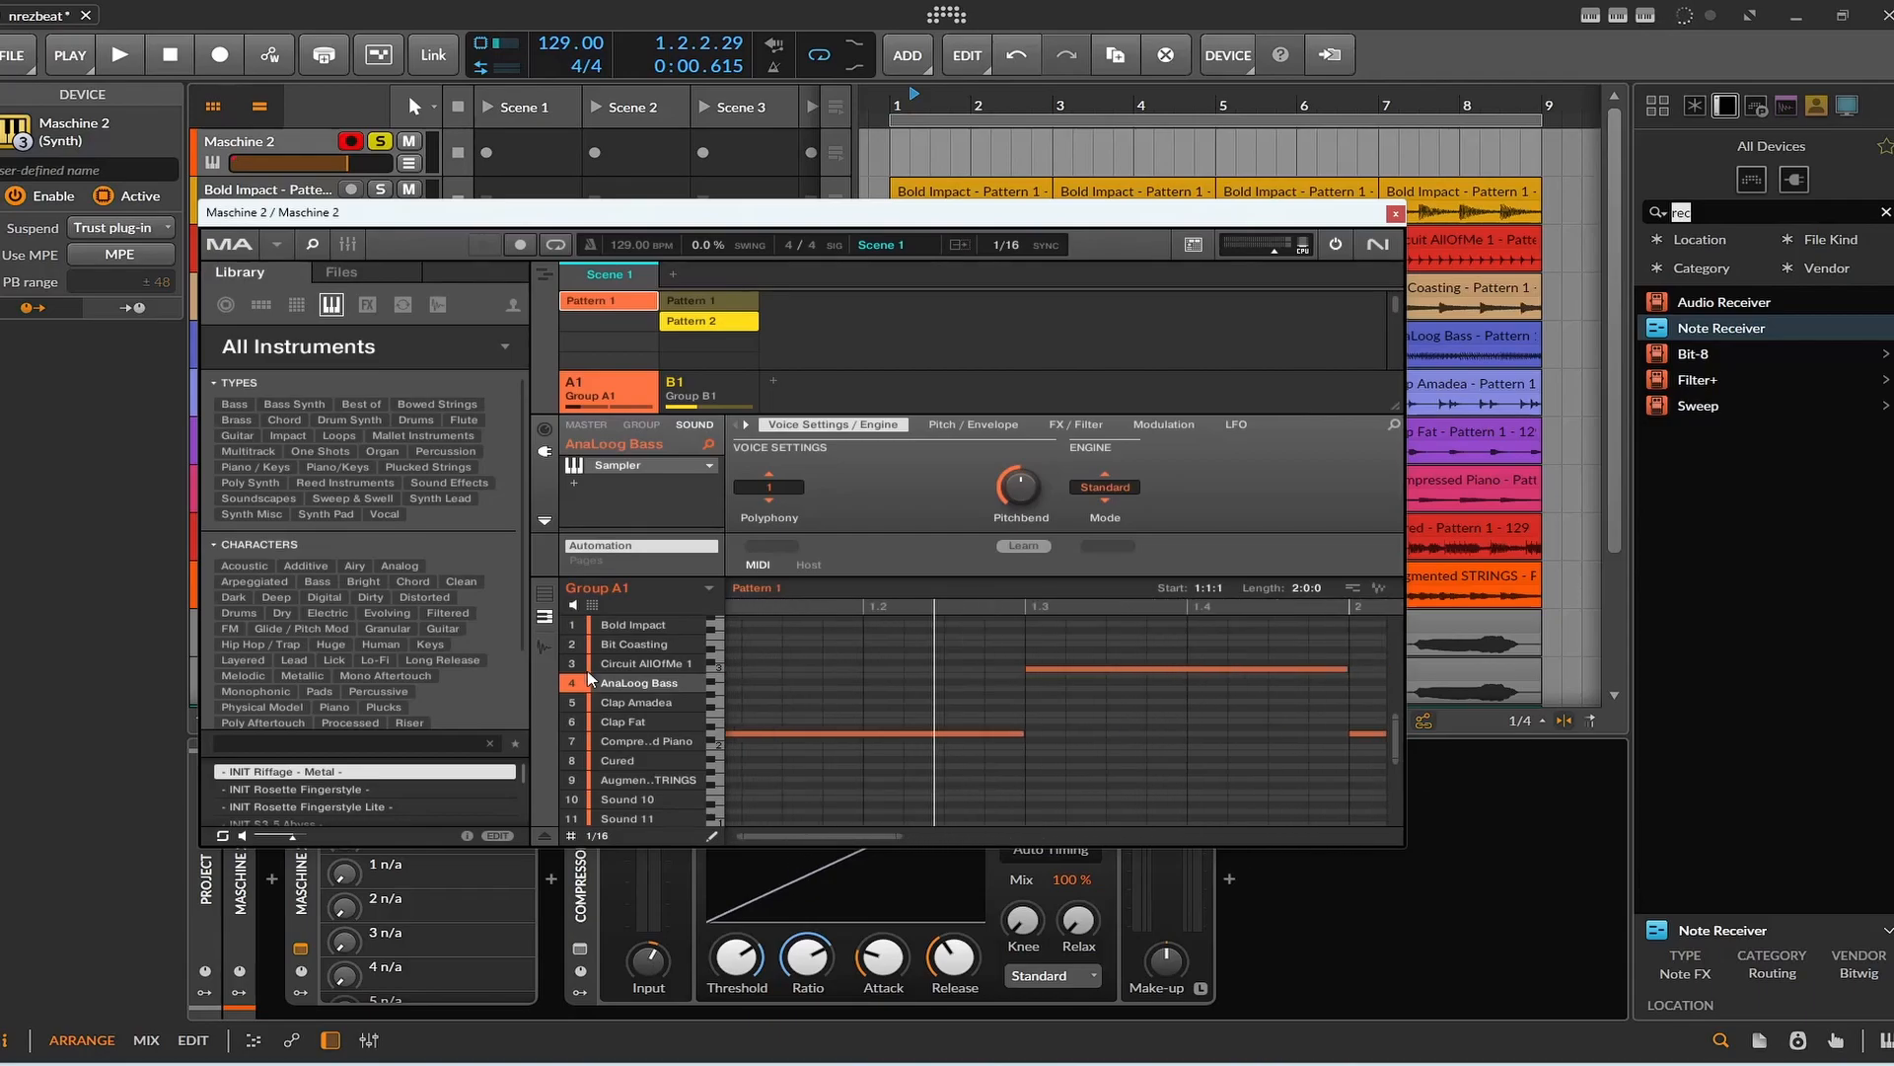
Audition the Group A1 sounds from AnaLoog Bass up to Bold Impact.
left_click(637, 723)
left_click(639, 685)
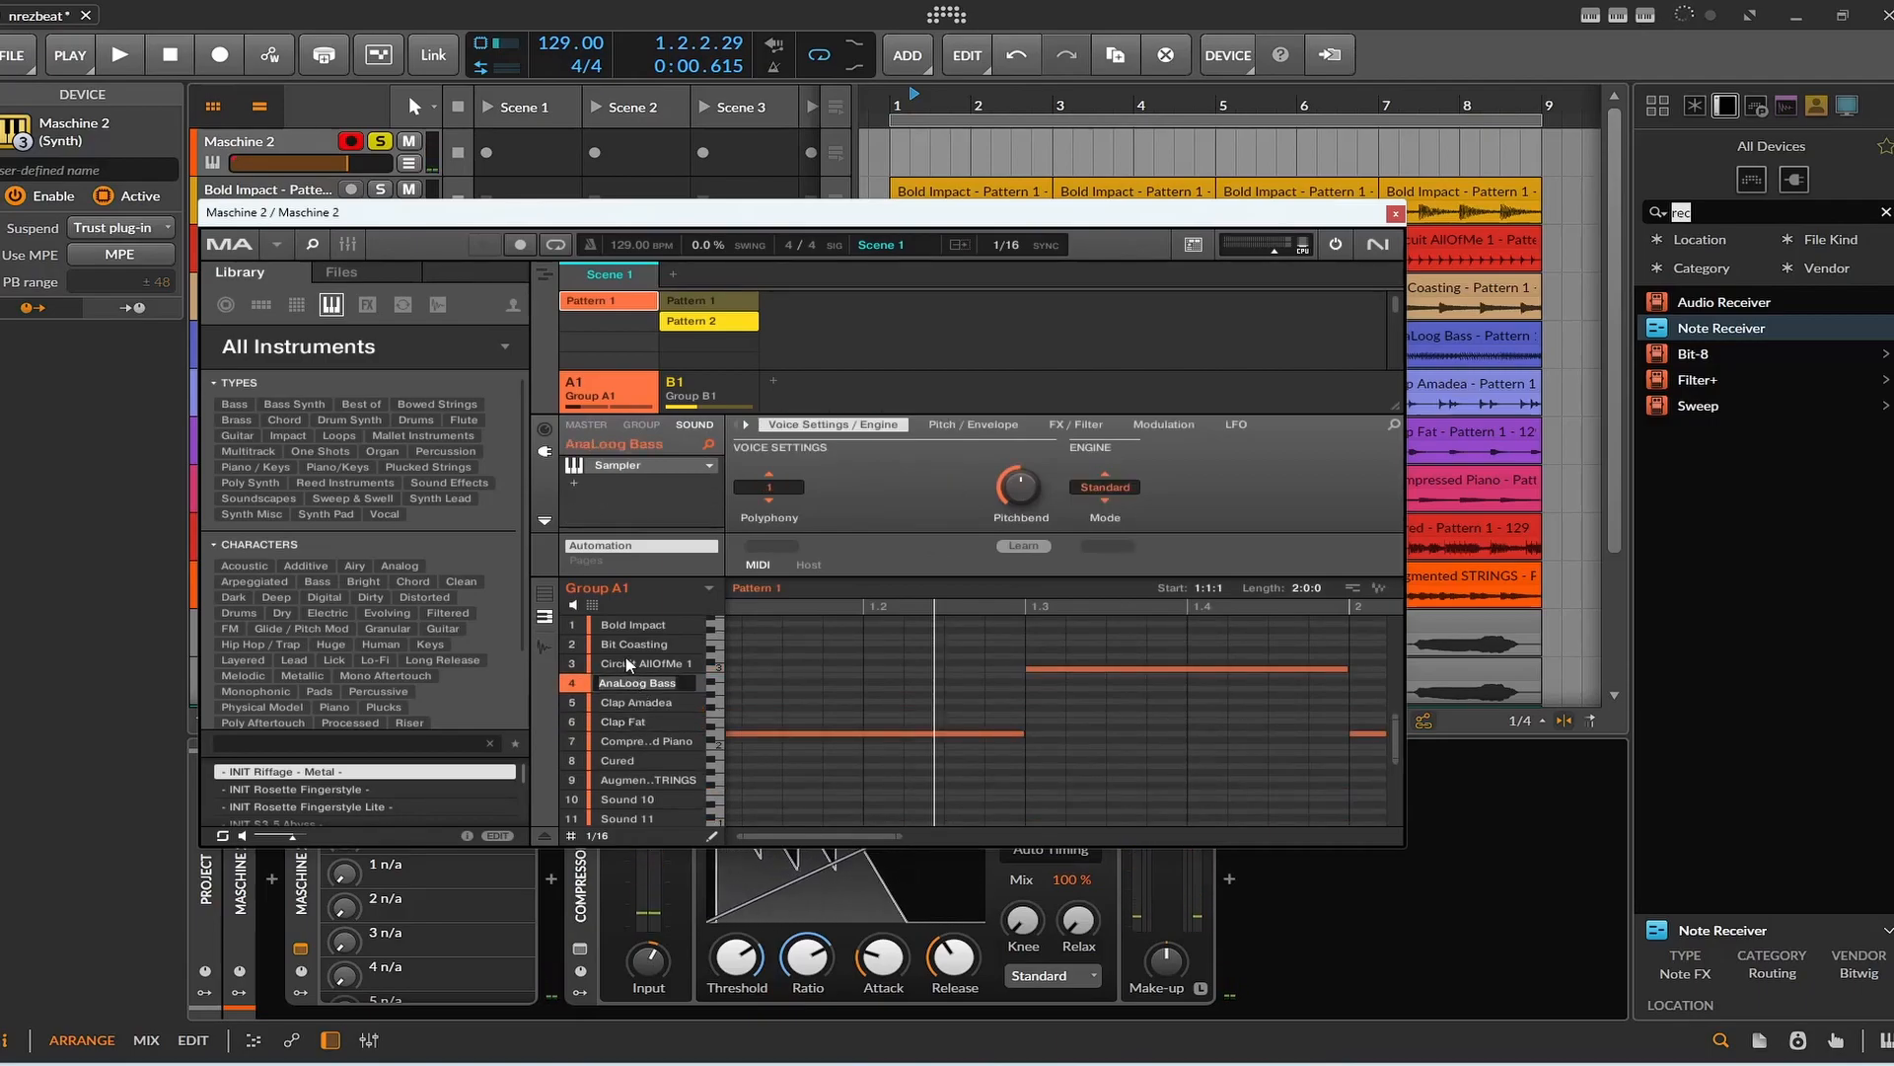
left_click(631, 665)
left_click(635, 645)
left_click(633, 630)
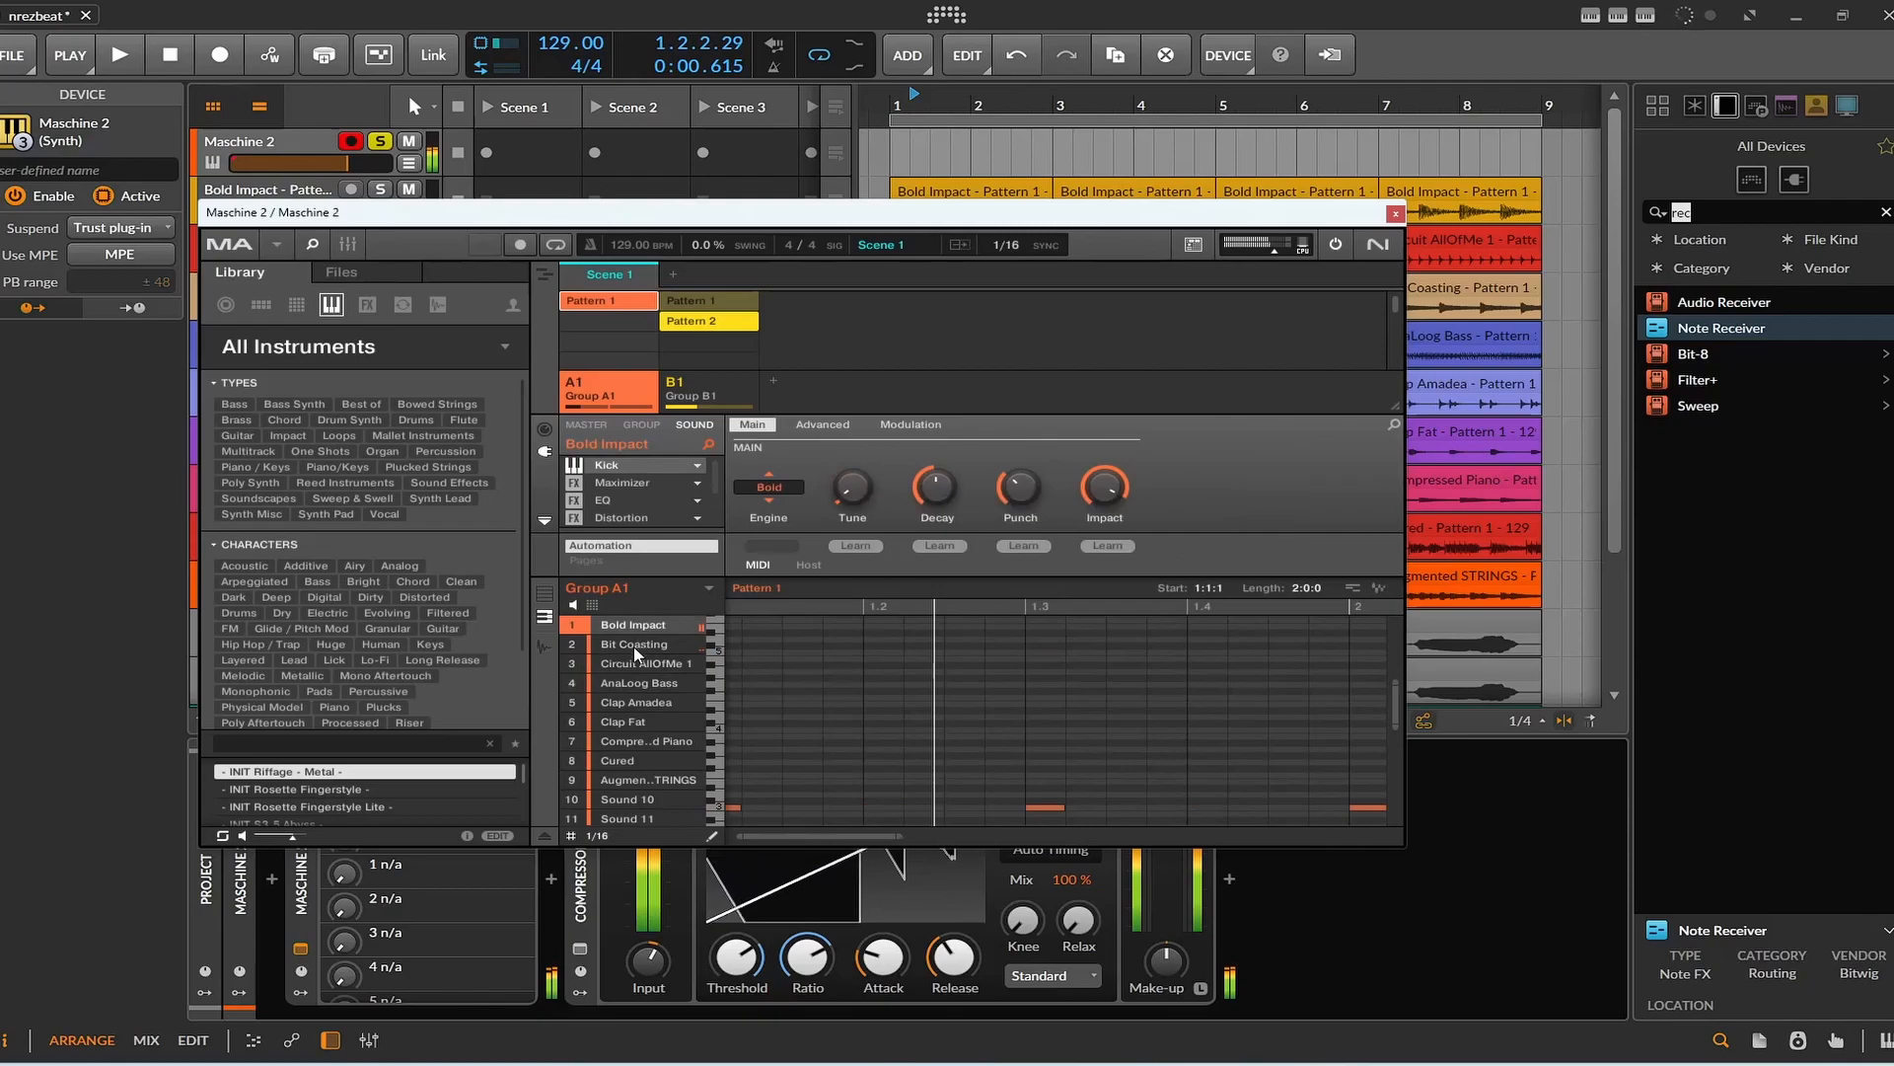
Audition the Group A1 sounds from Circuit AllOfMe 1 down to Cured, keeping the name Cured.
left_click(633, 665)
left_click(634, 680)
left_click(633, 702)
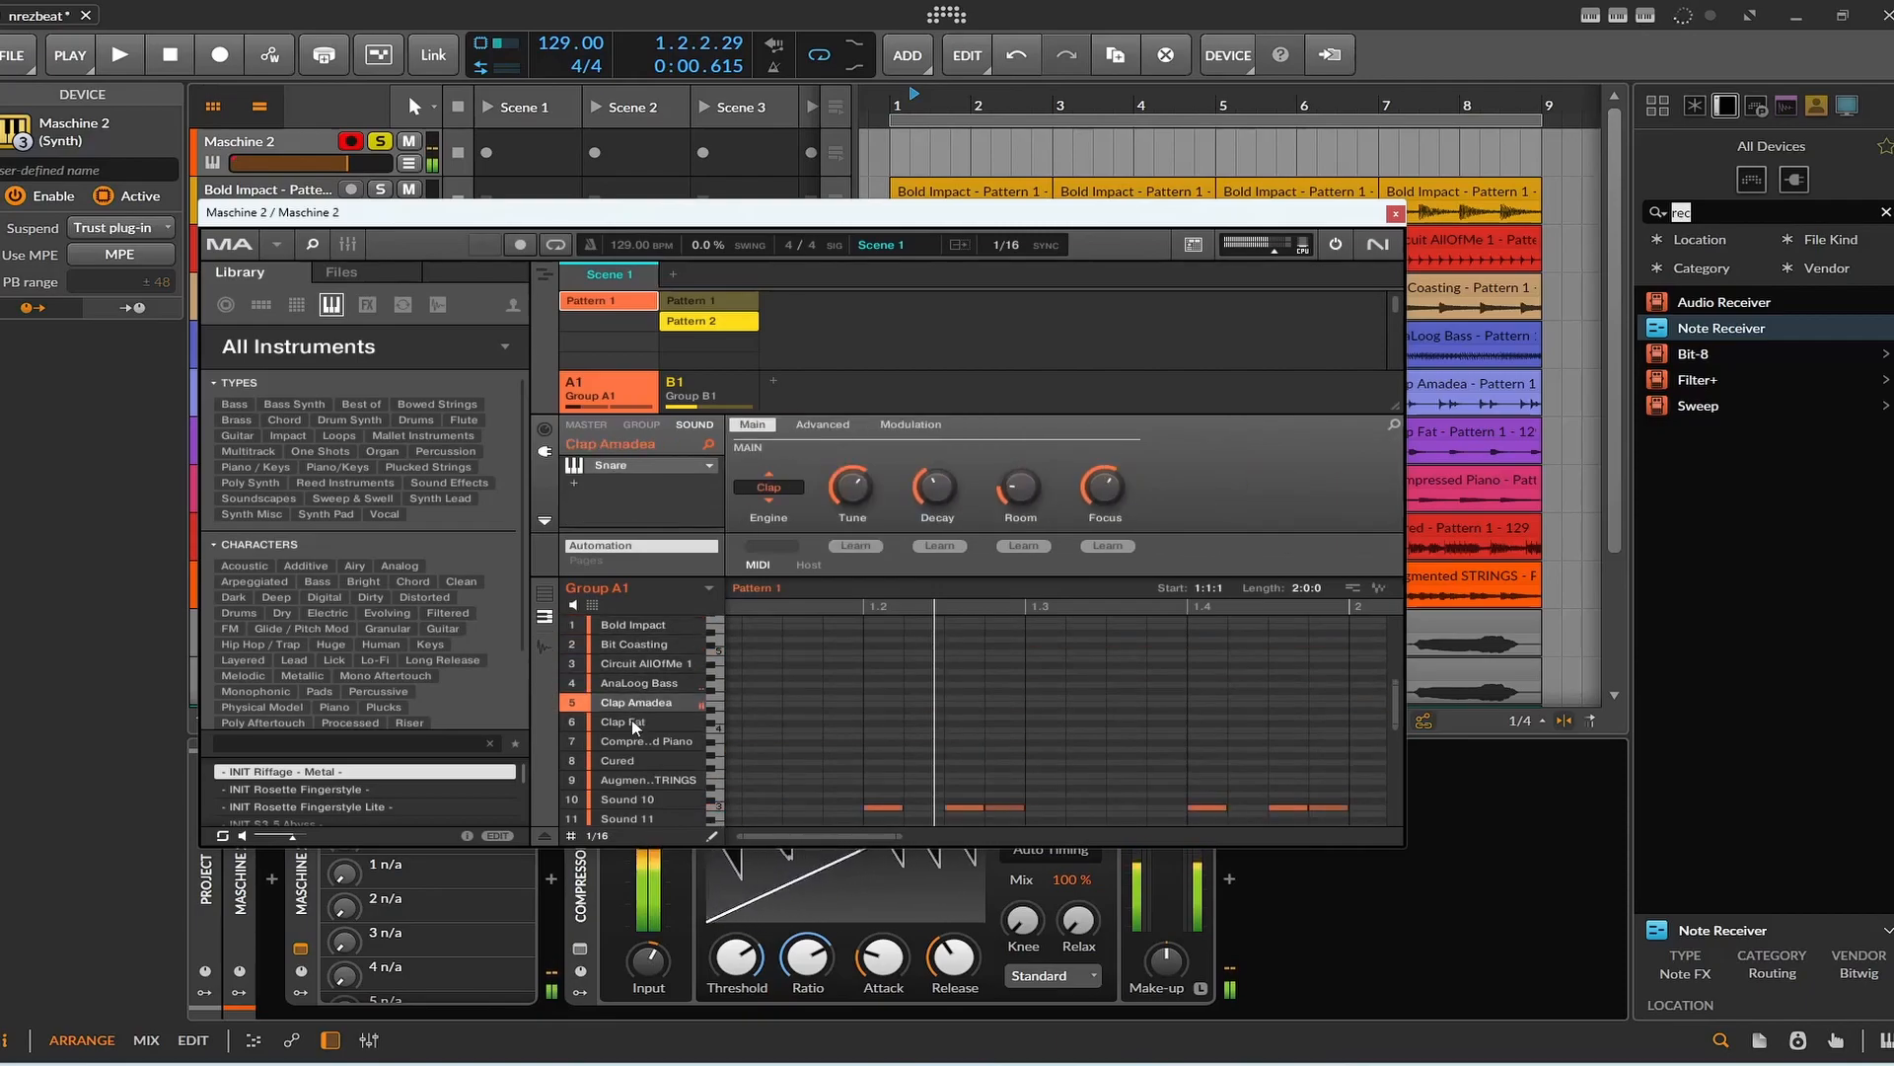
left_click(635, 721)
left_click(637, 738)
double_click(636, 758)
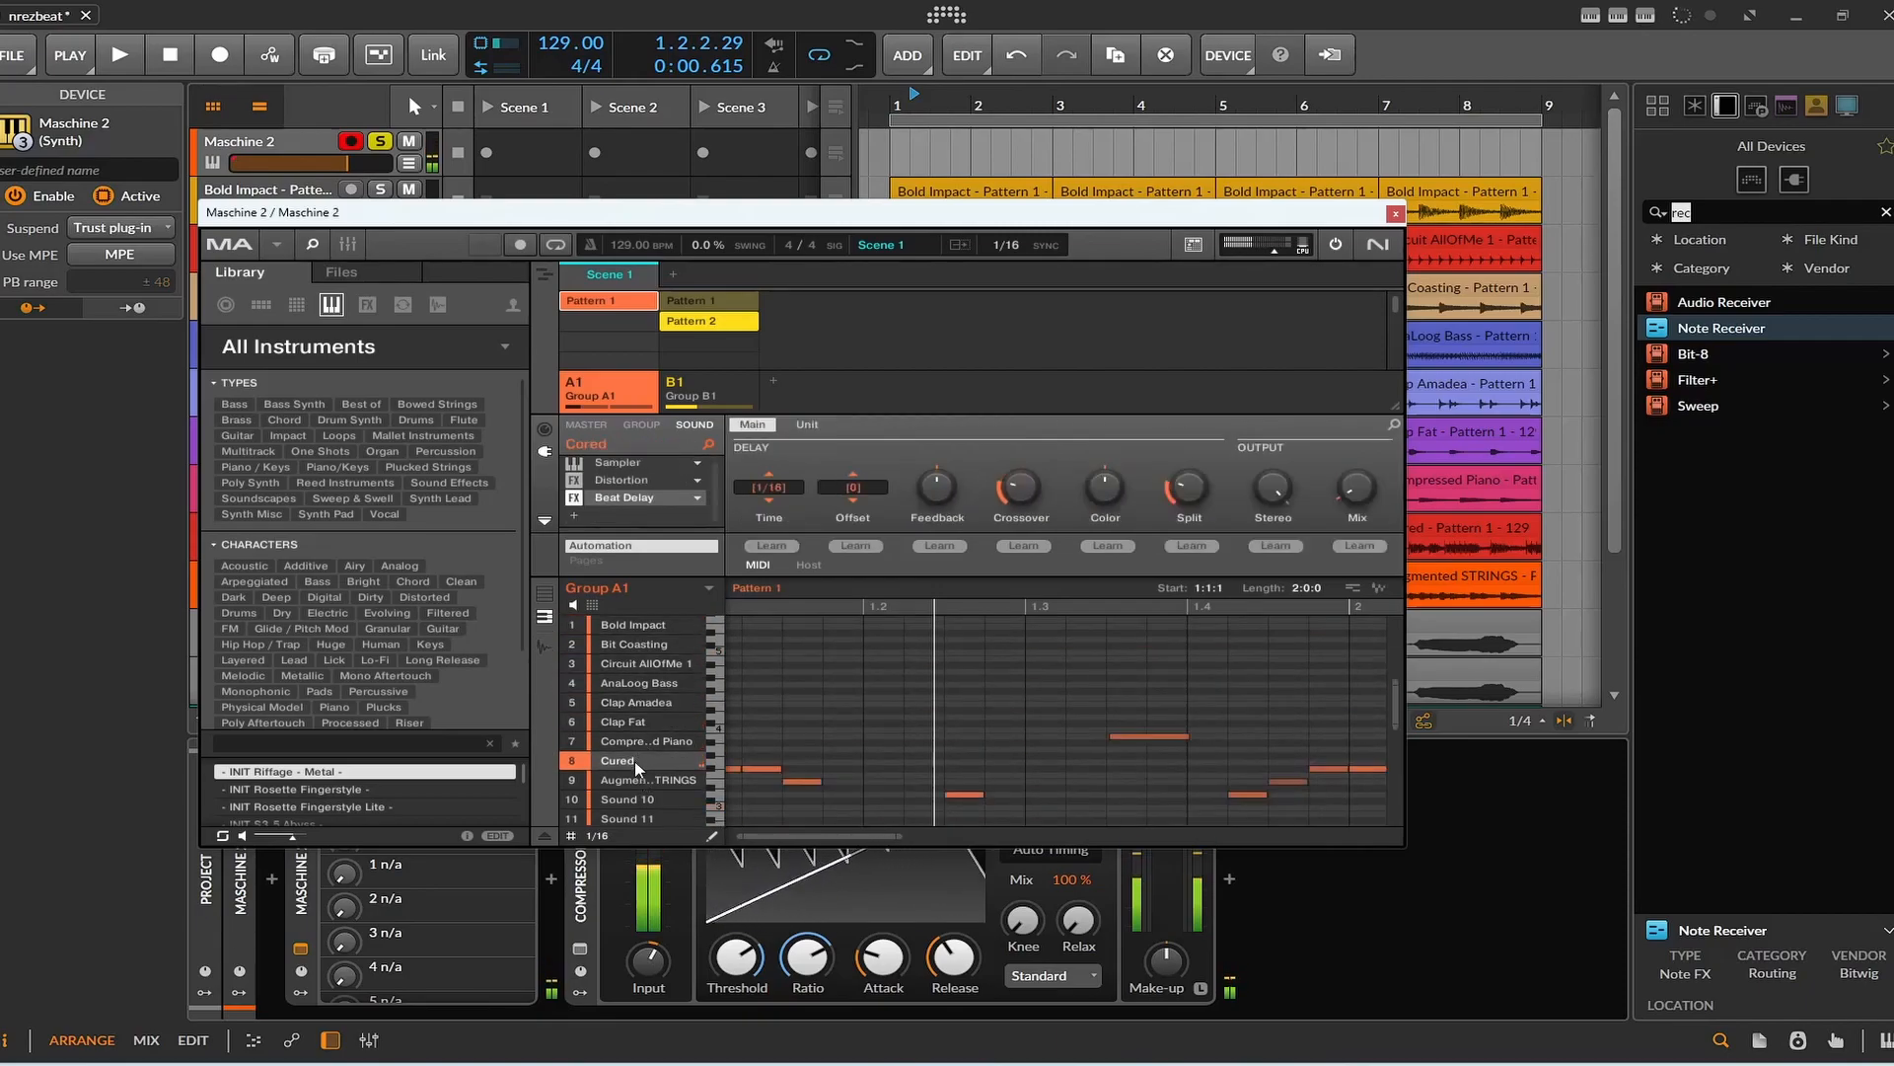
type("Cured")
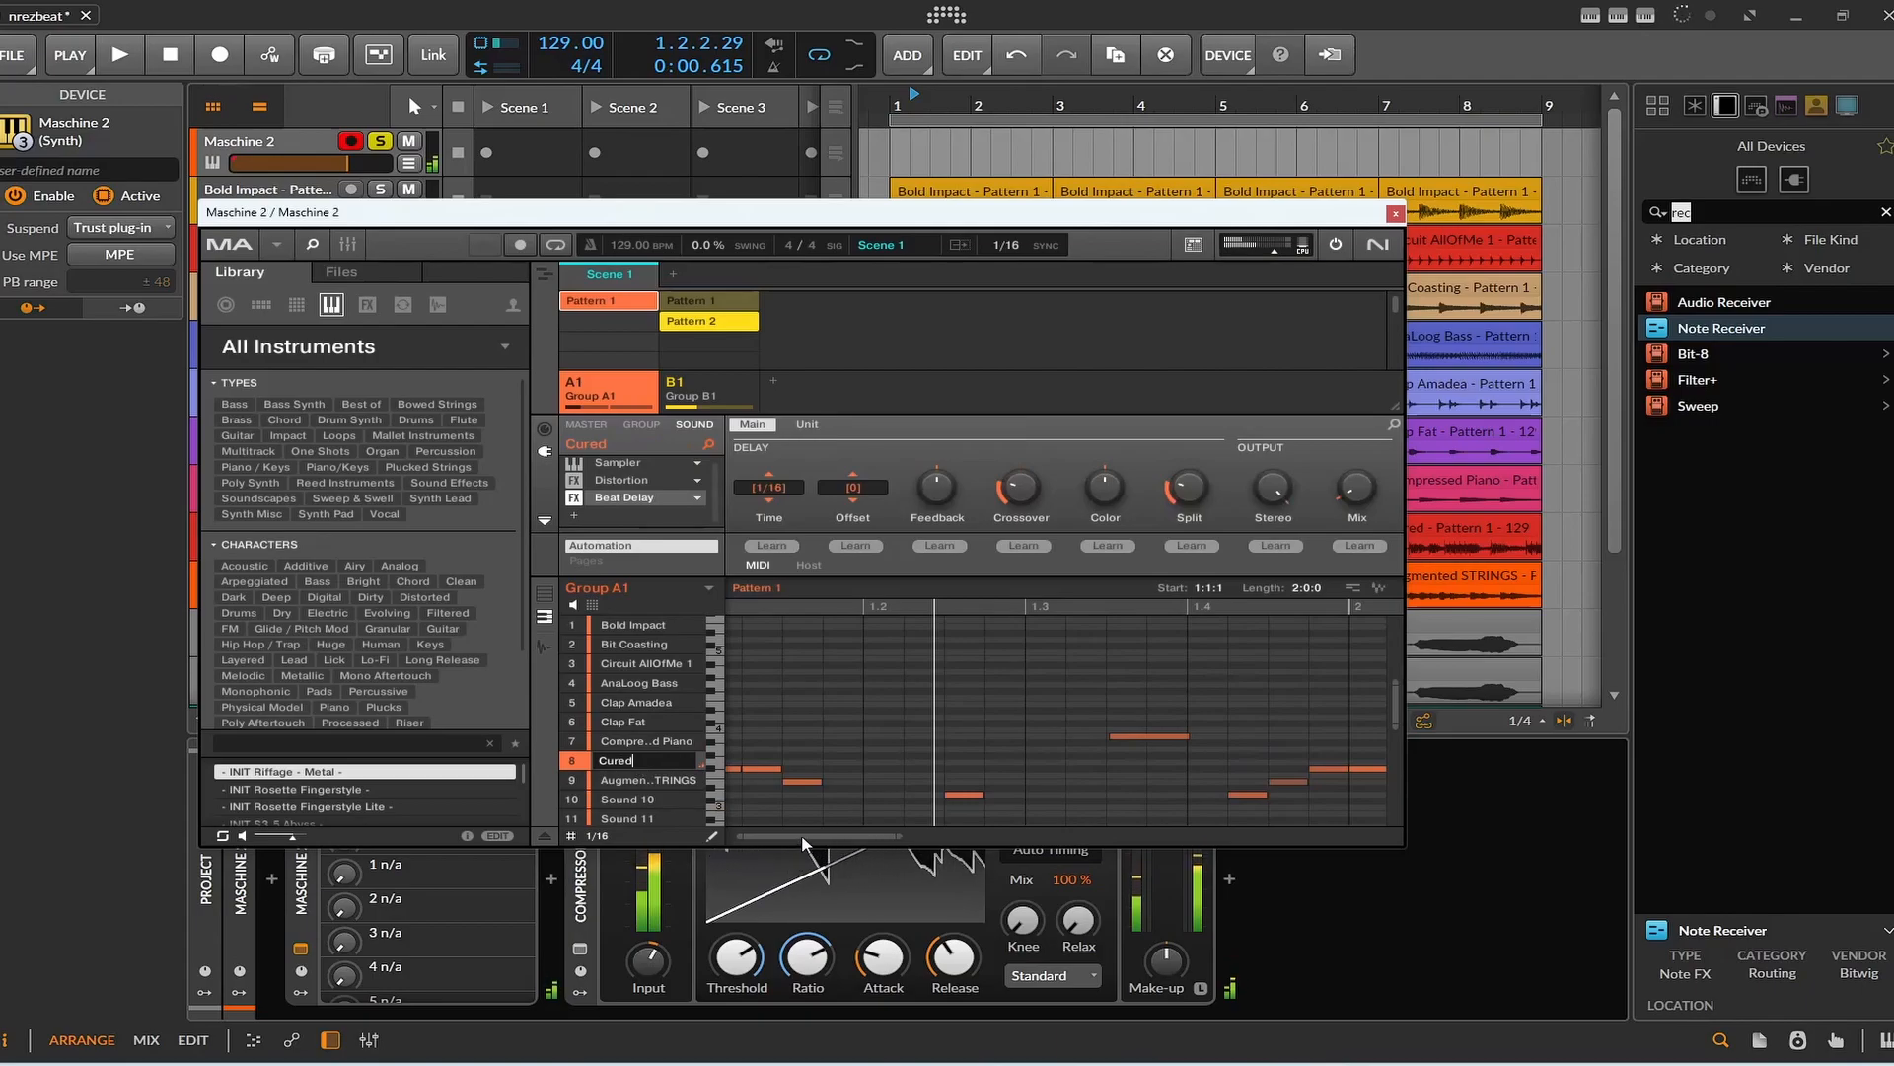
key("Return")
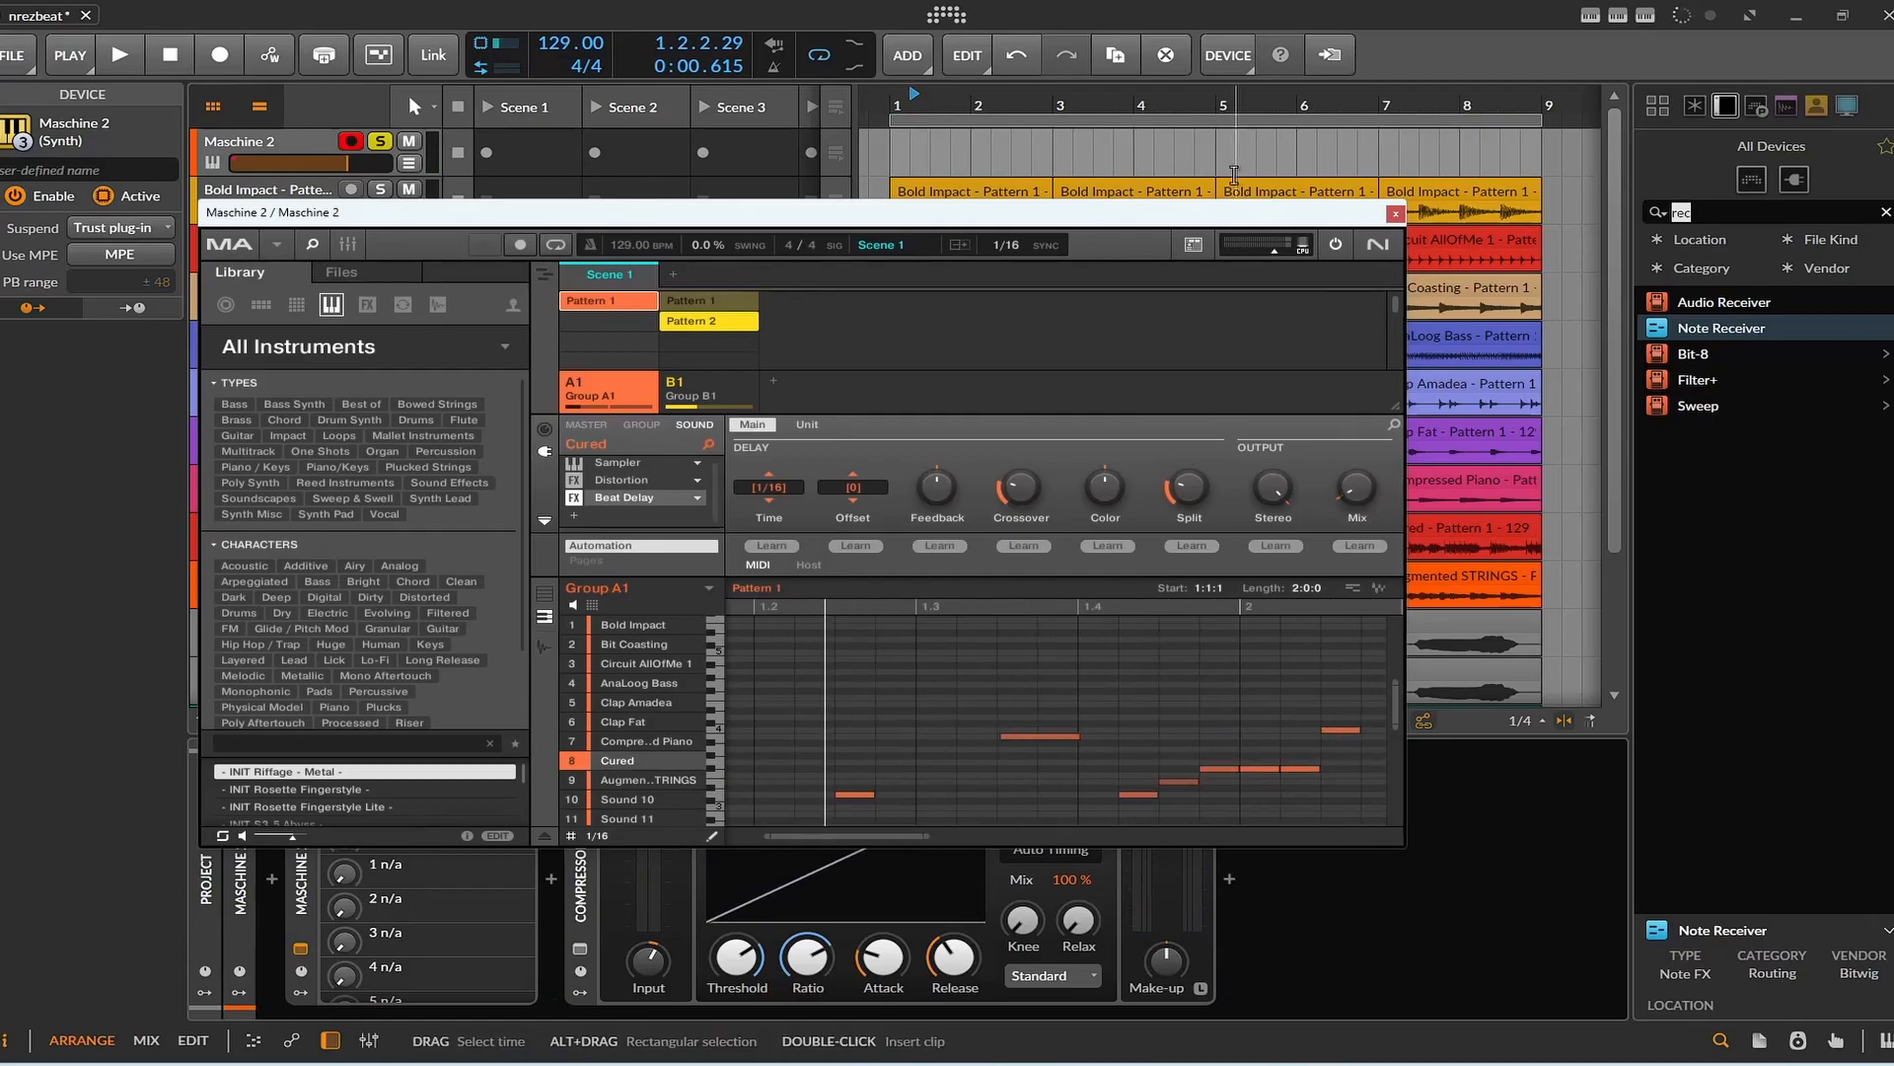
Place the Cured sound's Pattern 1 MIDI from Maschine as a clip on the Maschine 2 arranger track at 2.3.1.00.
left_click_drag(1233, 212, 1197, 418)
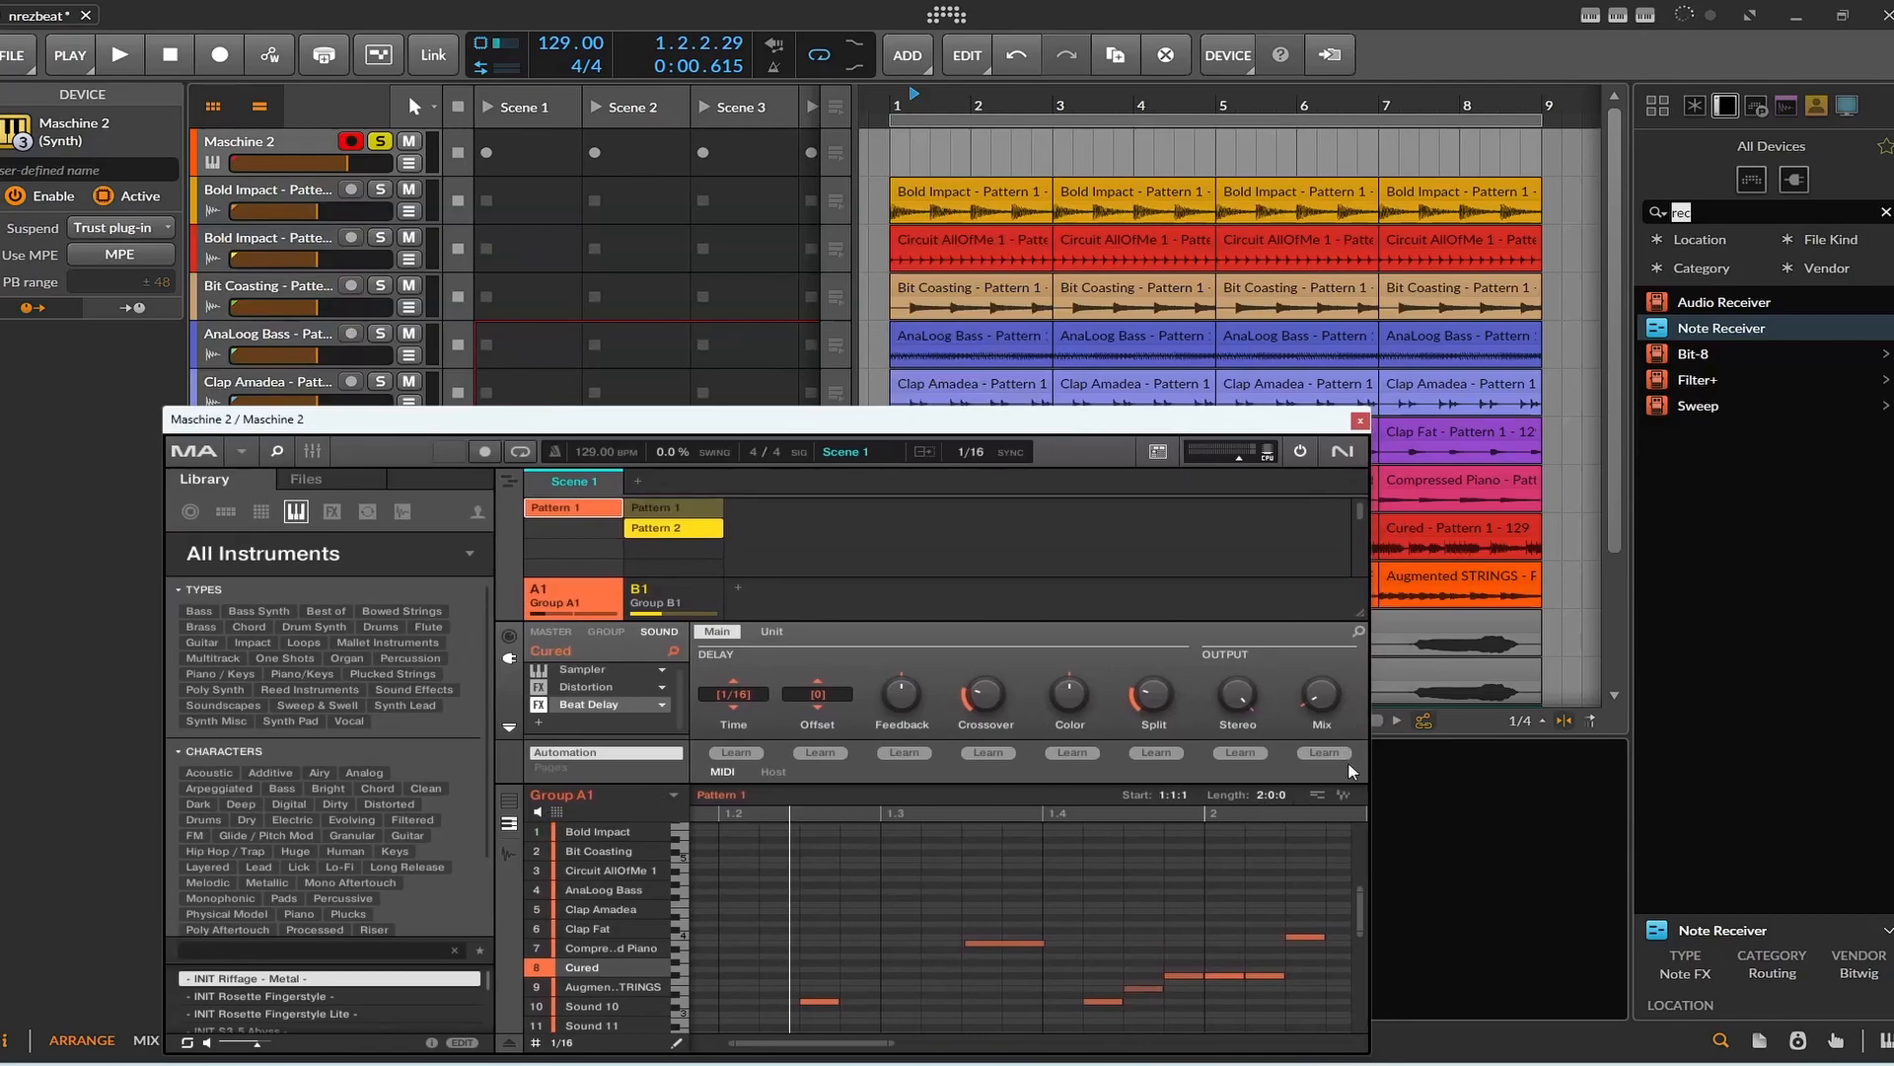
left_click_drag(1313, 799, 1561, 541)
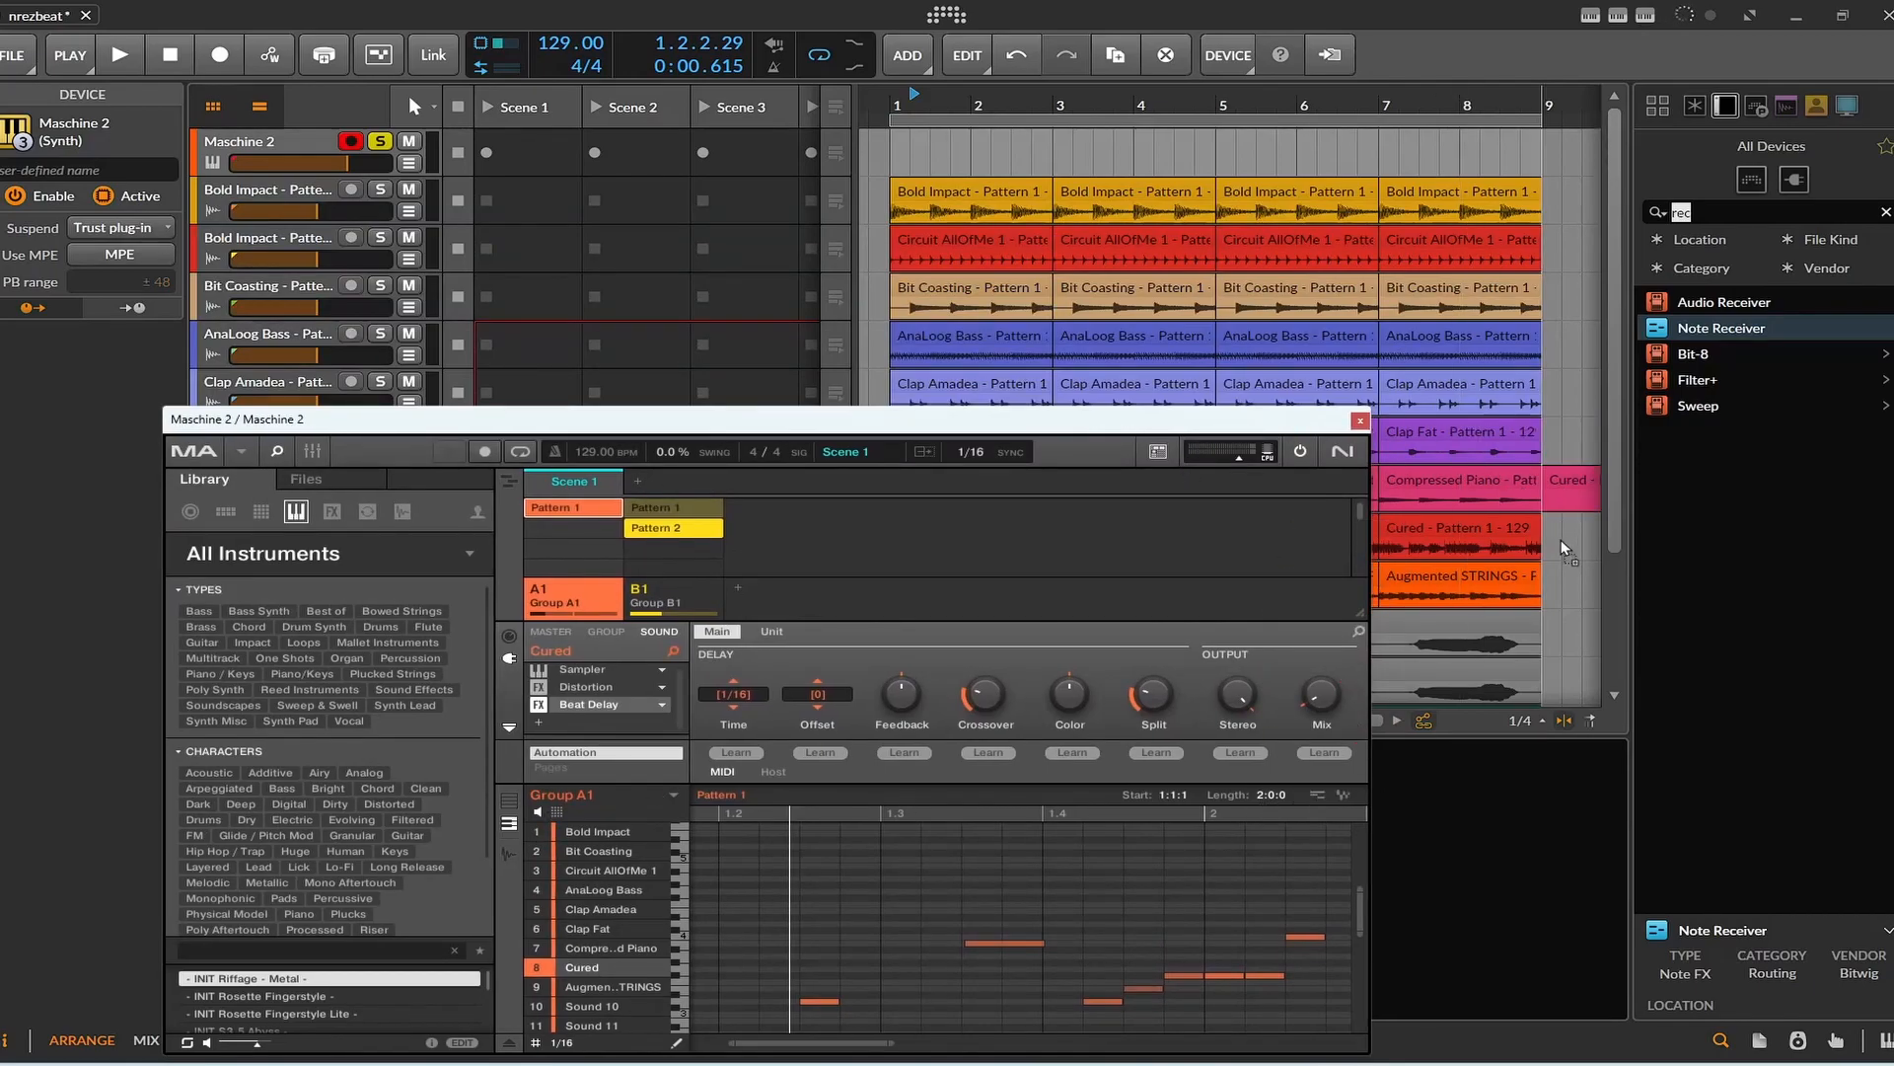
left_click_drag(1459, 201, 1017, 148)
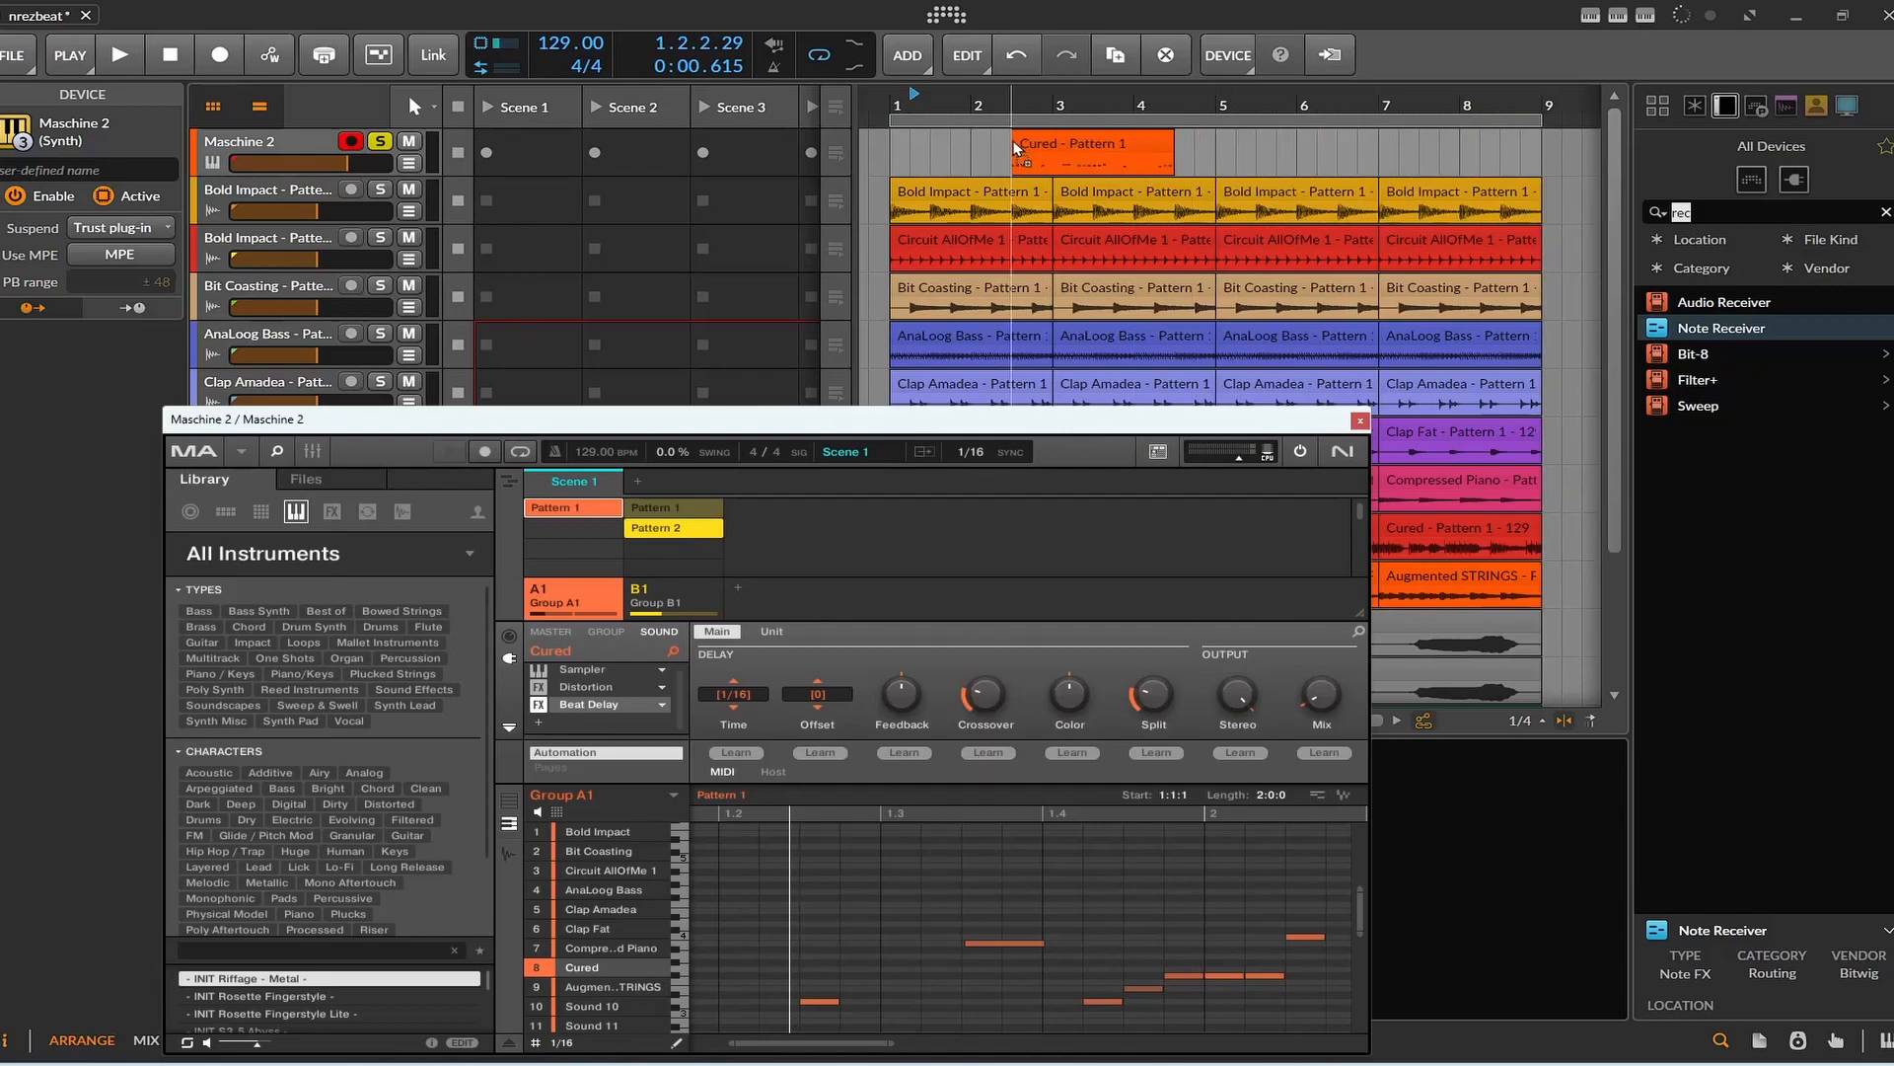
Examine the notes of the Cured - Pattern 1 clip on the Maschine 2 track, and delete the clip.
left_click(1358, 421)
double_click(1083, 146)
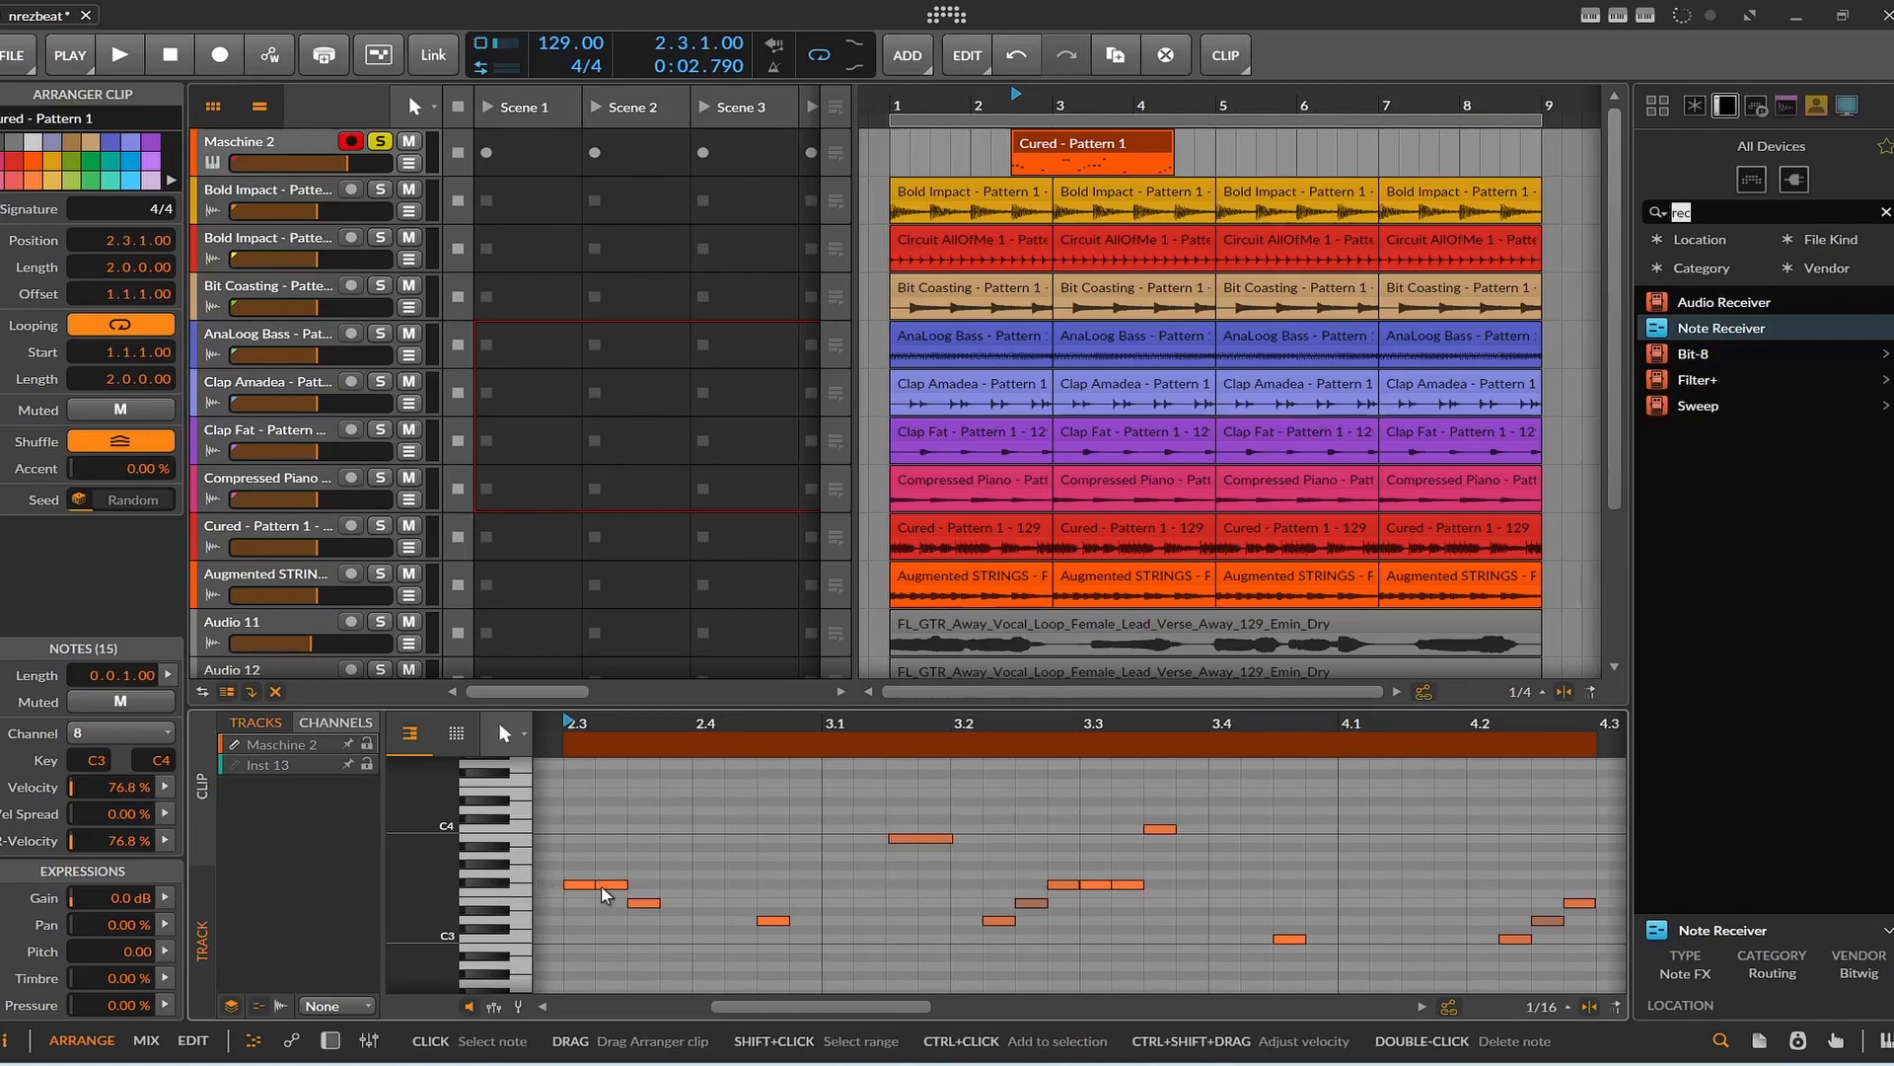
left_click(515, 879)
left_click(513, 874)
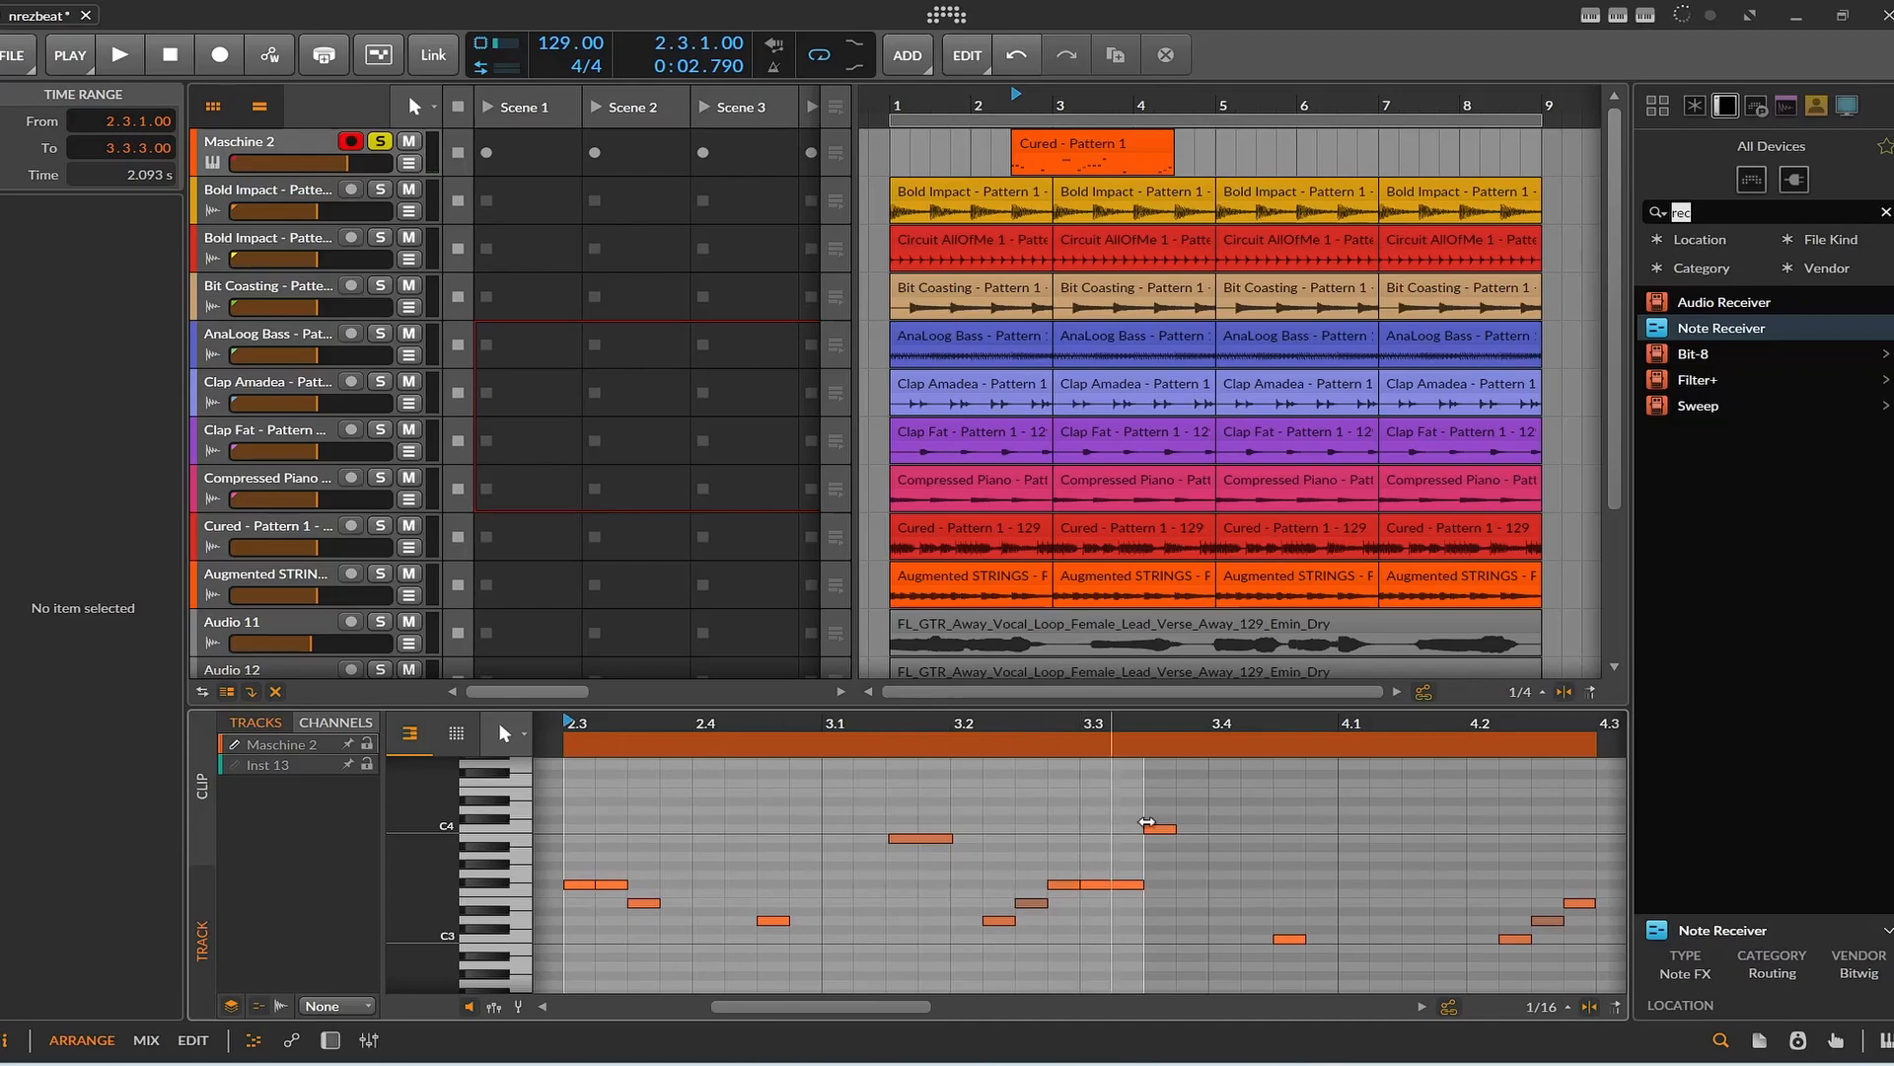
left_click_drag(882, 1006, 748, 1005)
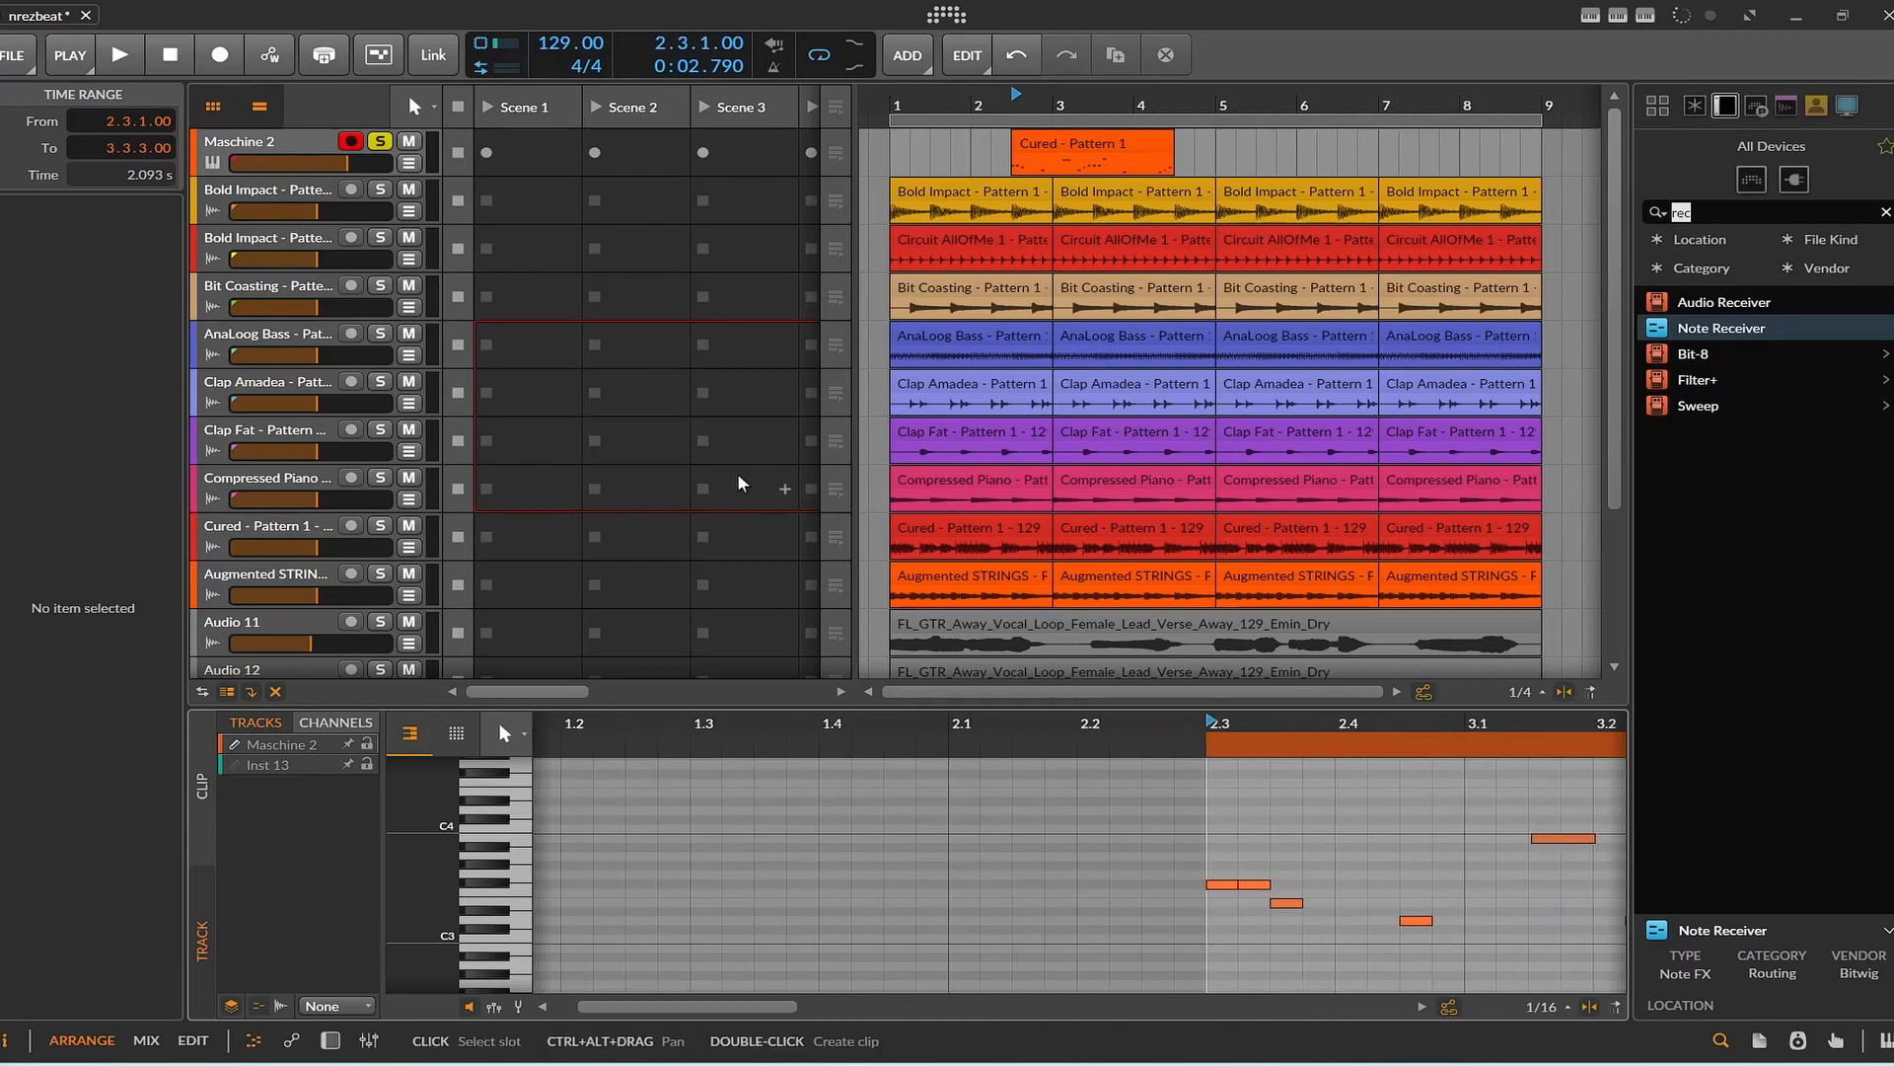
left_click(1092, 145)
key("Delete")
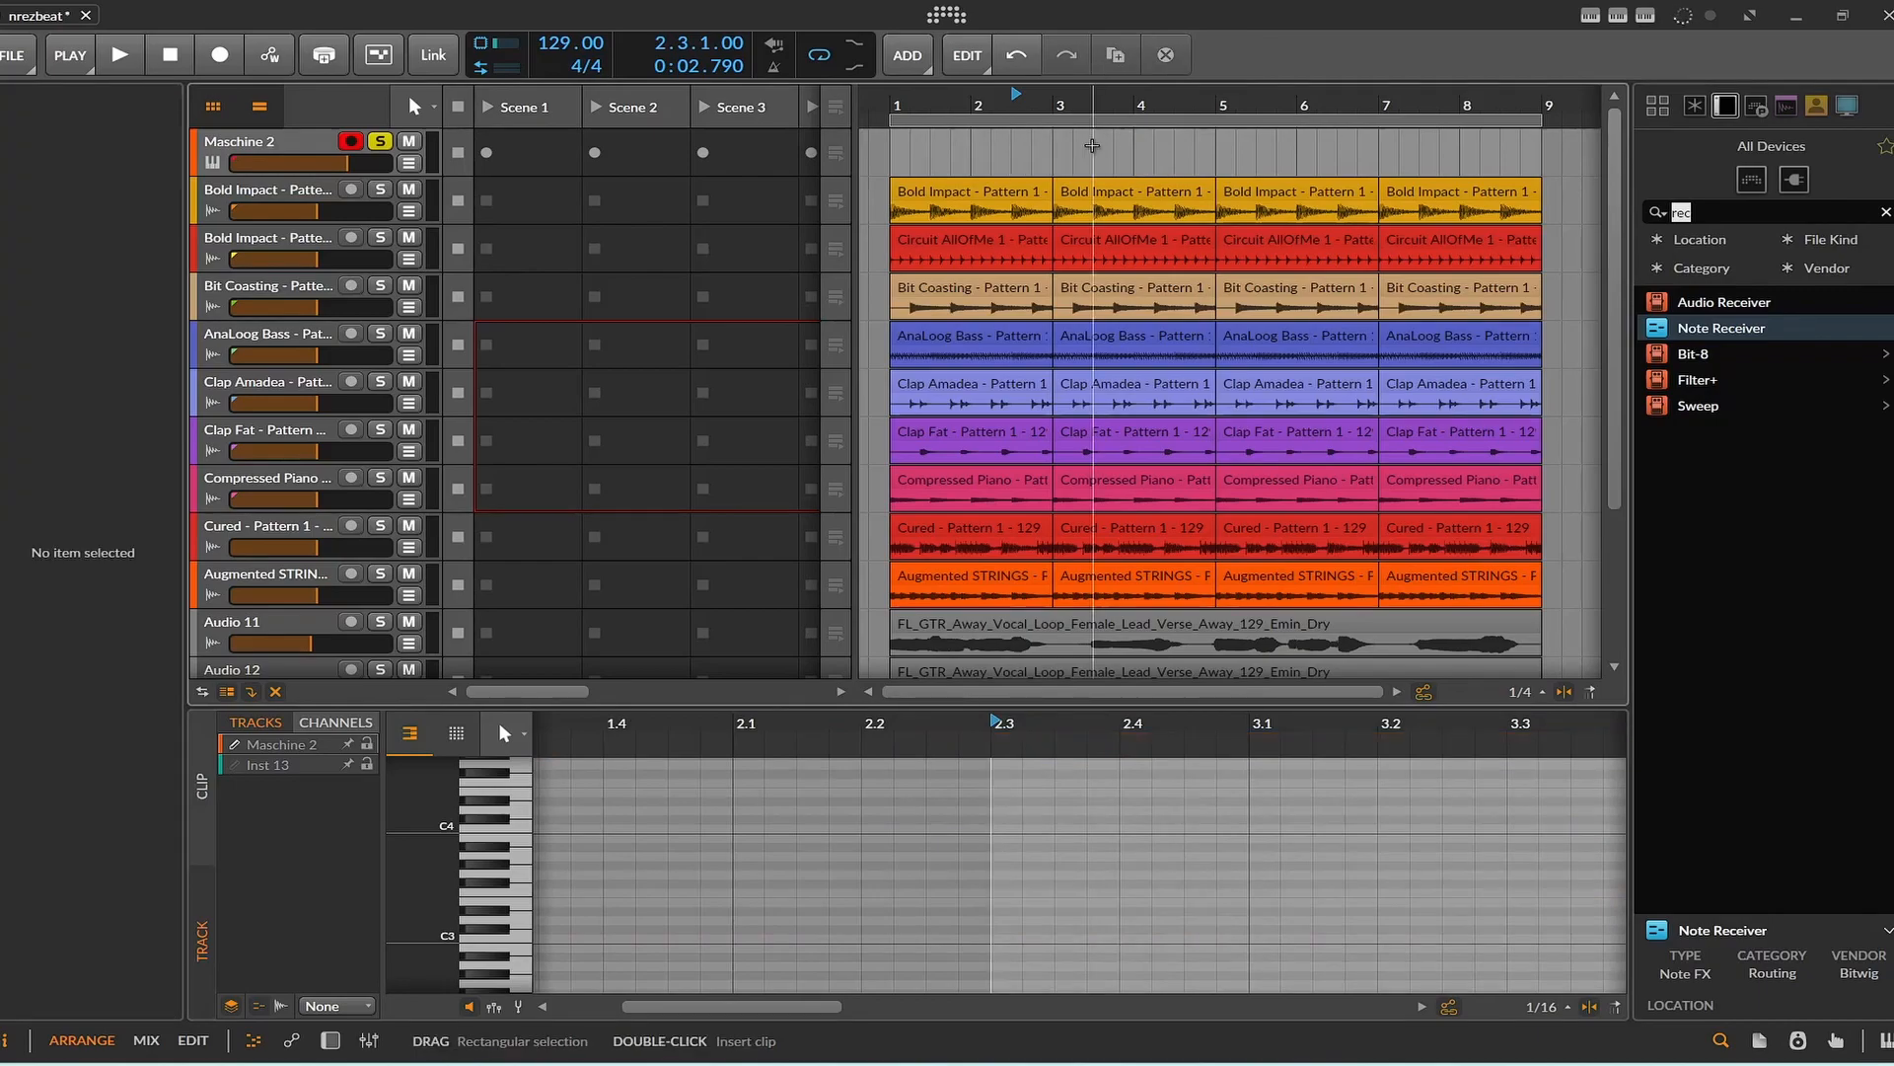
Play the soloed Maschine 2 track from bar 1 and stop playback after a short listen.
left_click(892, 96)
left_click(129, 41)
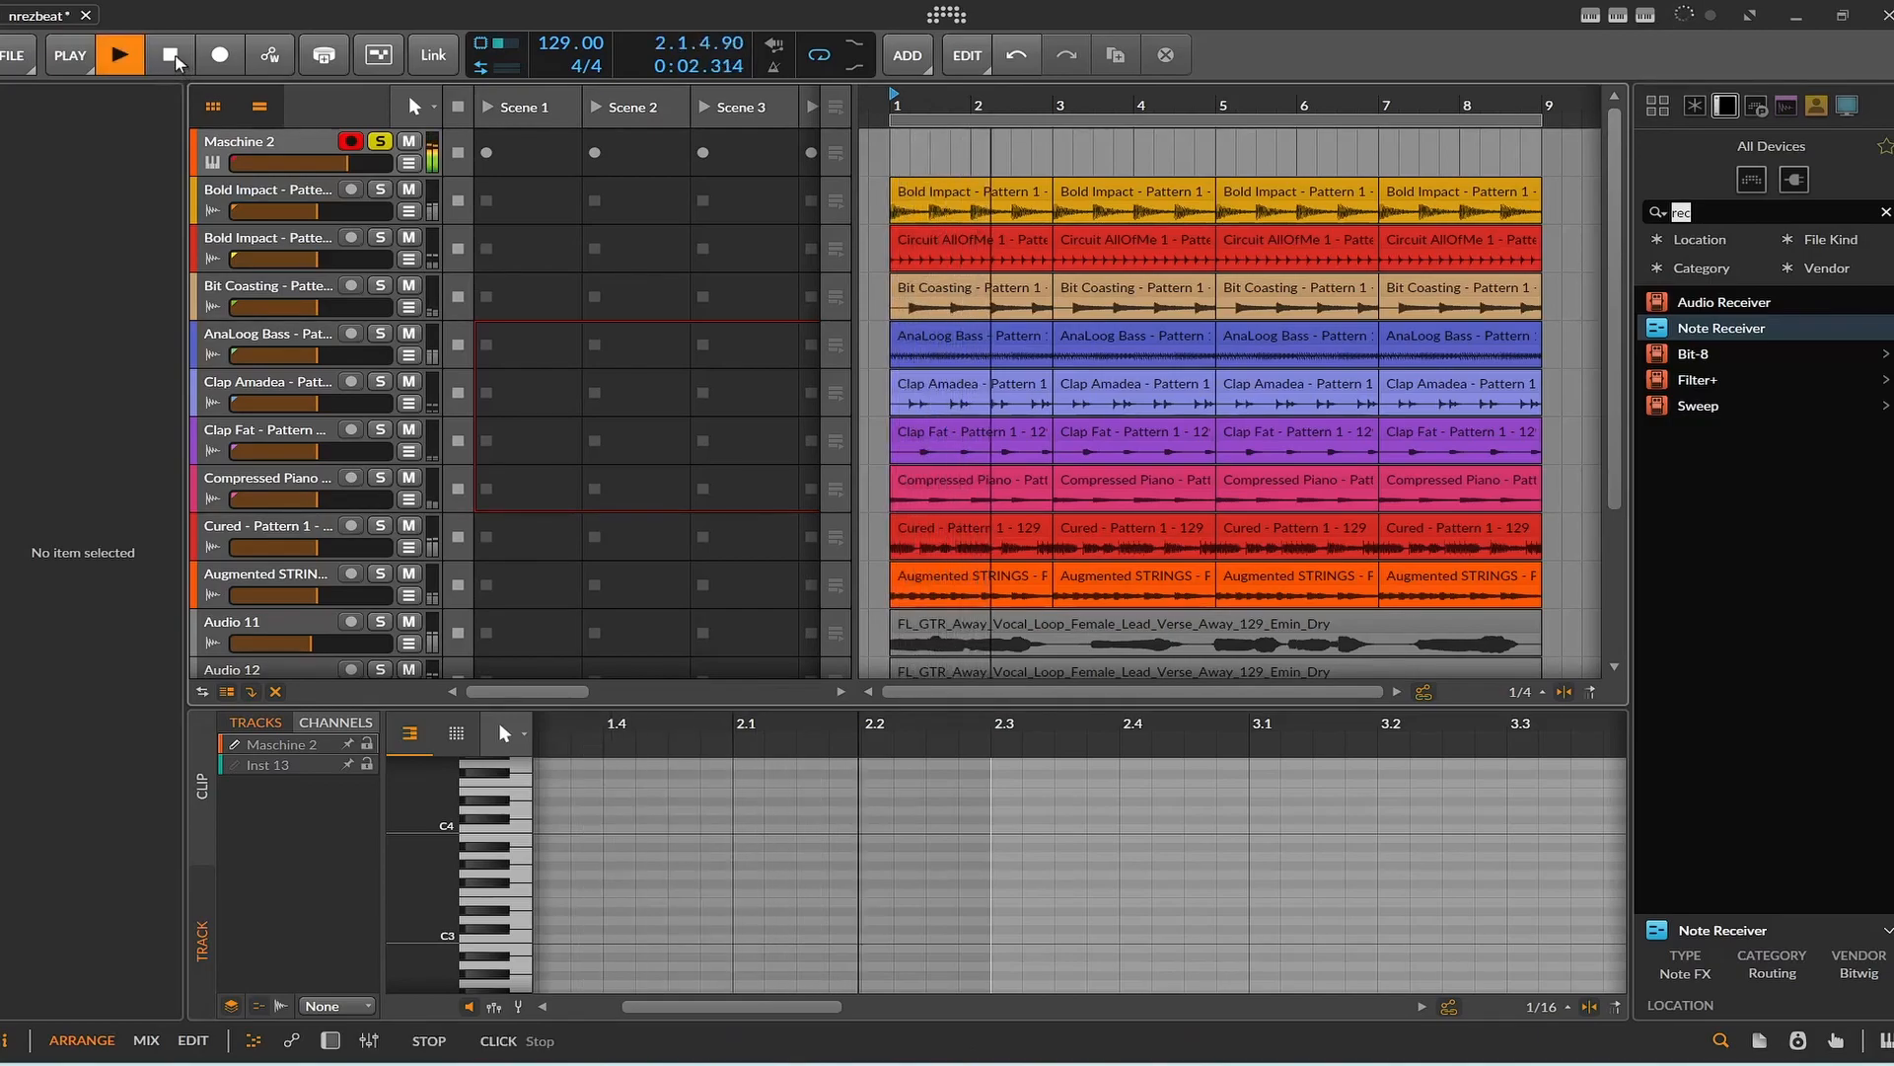
left_click(173, 58)
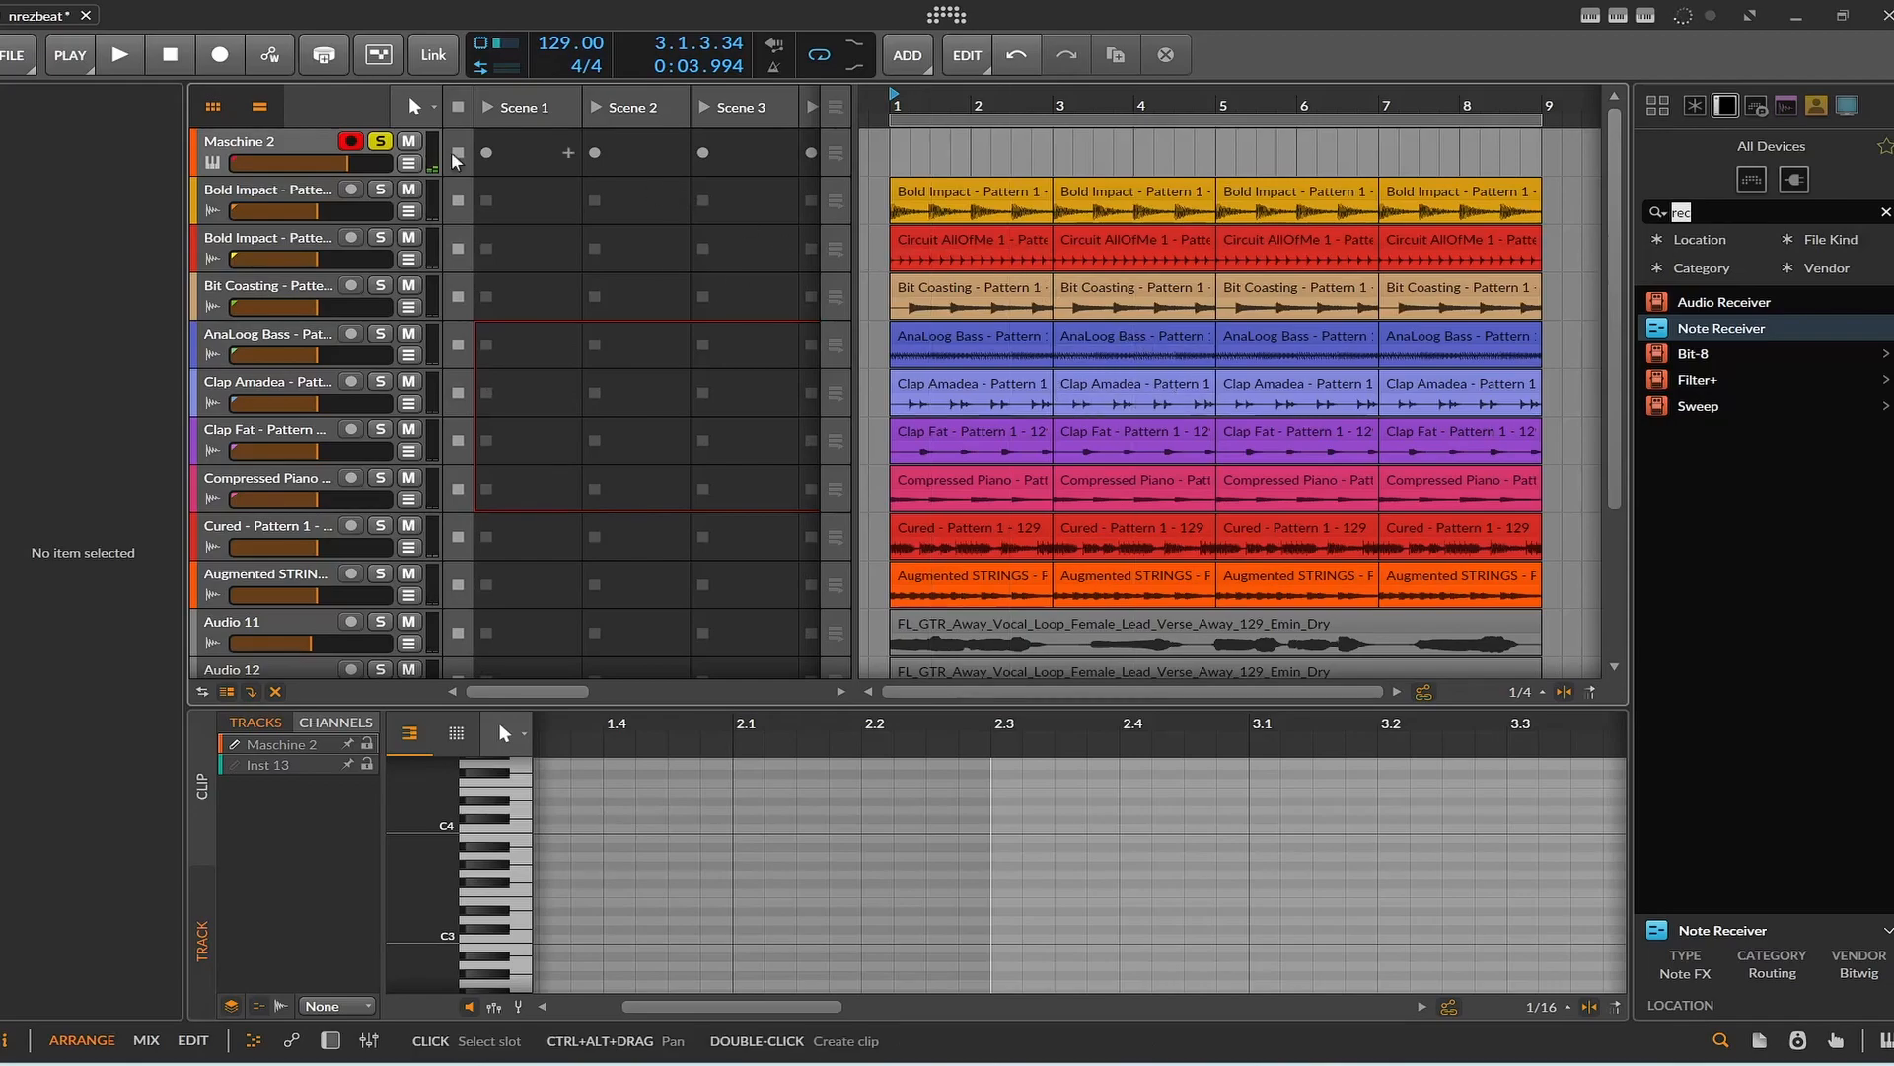
Unsolo and mute the Maschine 2 track, and mute the vocal tracks Audio 11 and Audio 12.
left_click(380, 143)
left_click(411, 141)
scroll(1033, 327, "down", 4)
scroll(1033, 328, "up", 4)
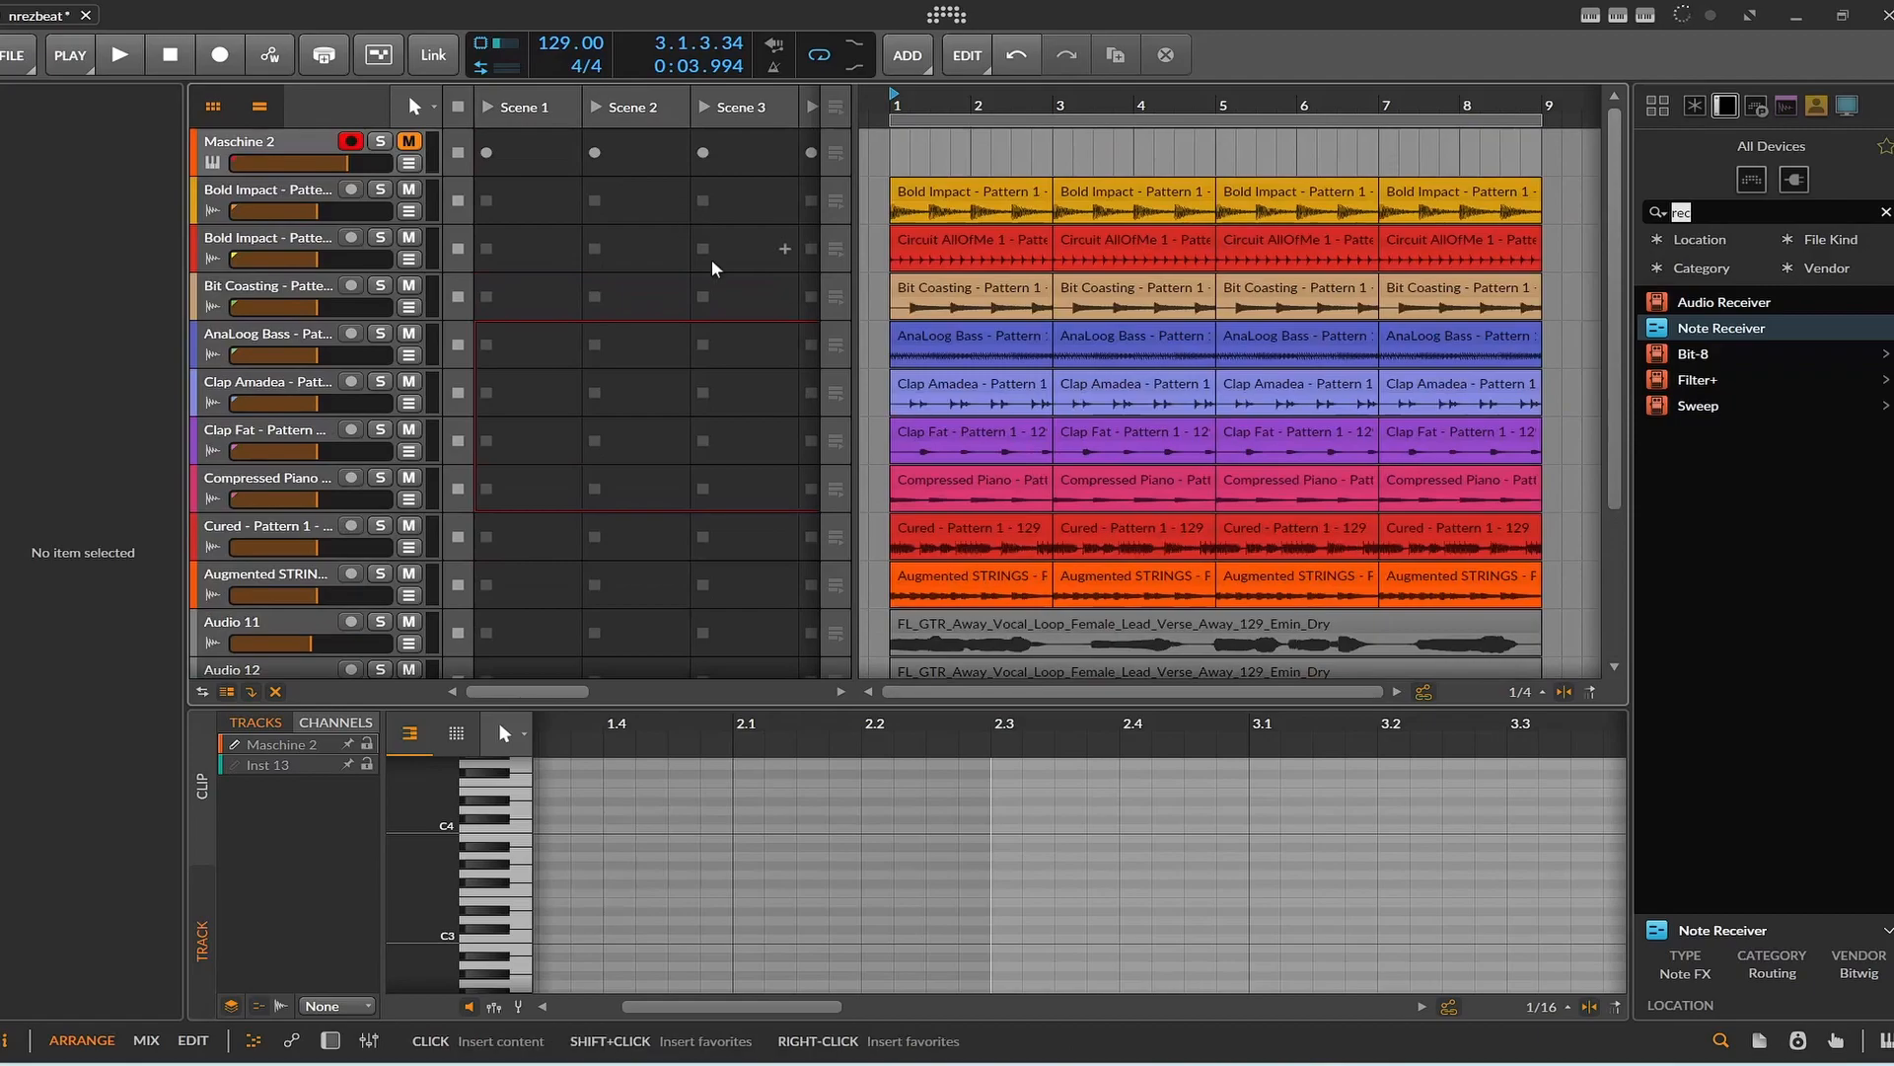
scroll(1127, 376, "down", 4)
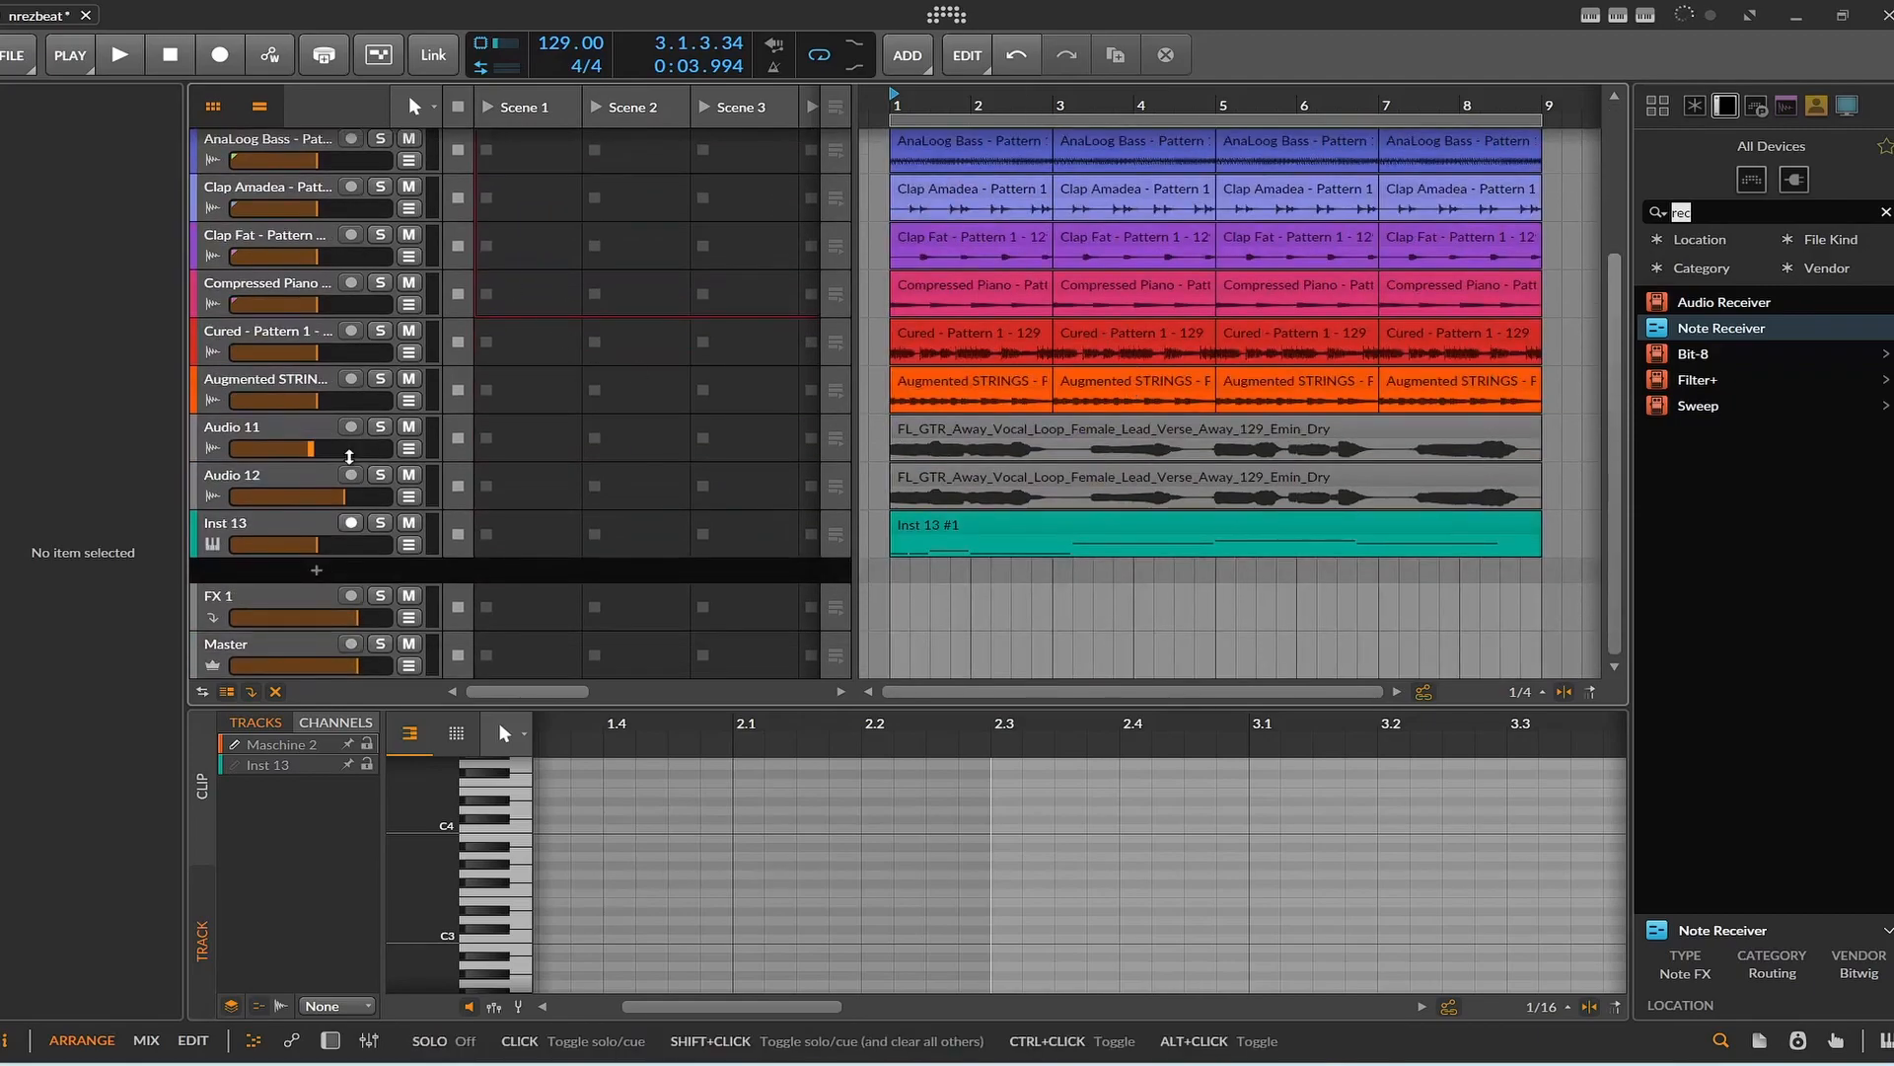
left_click(408, 474)
Play the bounced audio tracks without the vocals and stop playback.
left_click(119, 55)
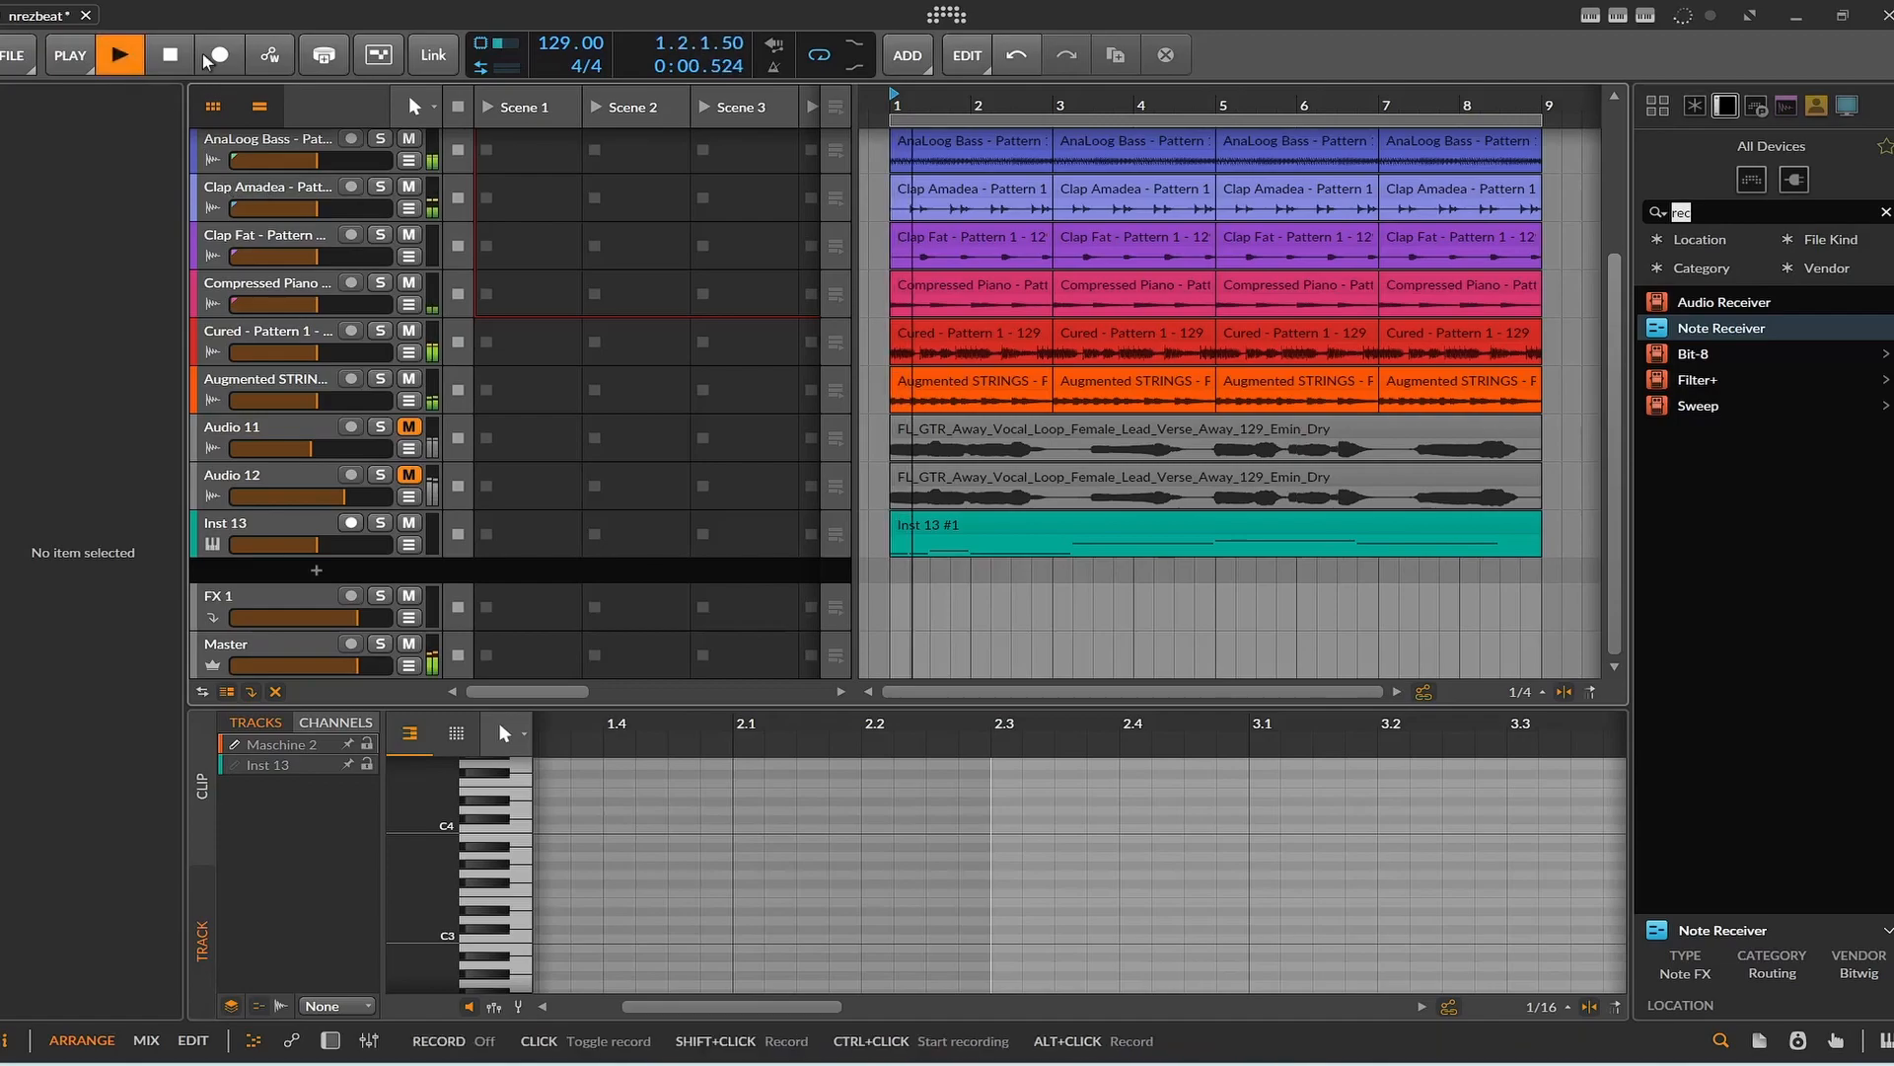
scroll(483, 203, "up", 4)
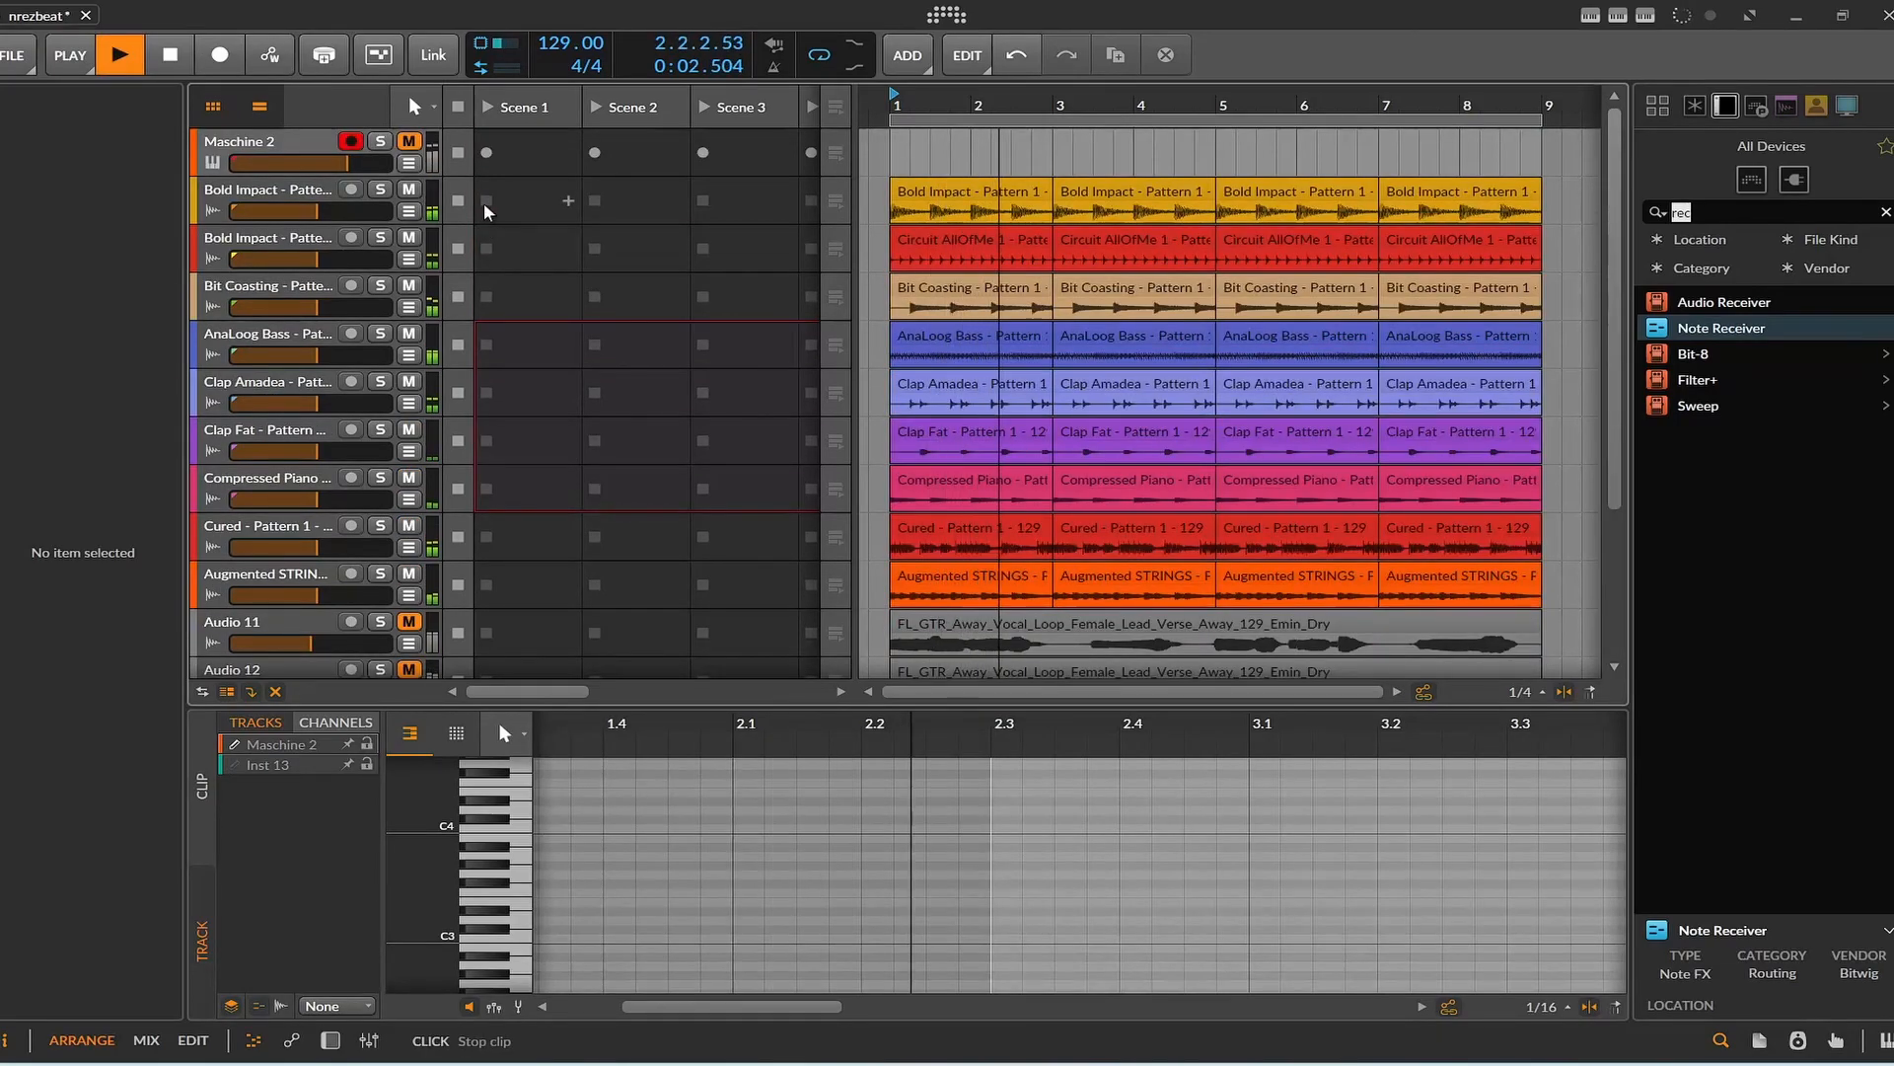
left_click(174, 56)
Unmute Audio 11 and Audio 12, and play the arrangement with the vocals.
scroll(326, 316, "down", 4)
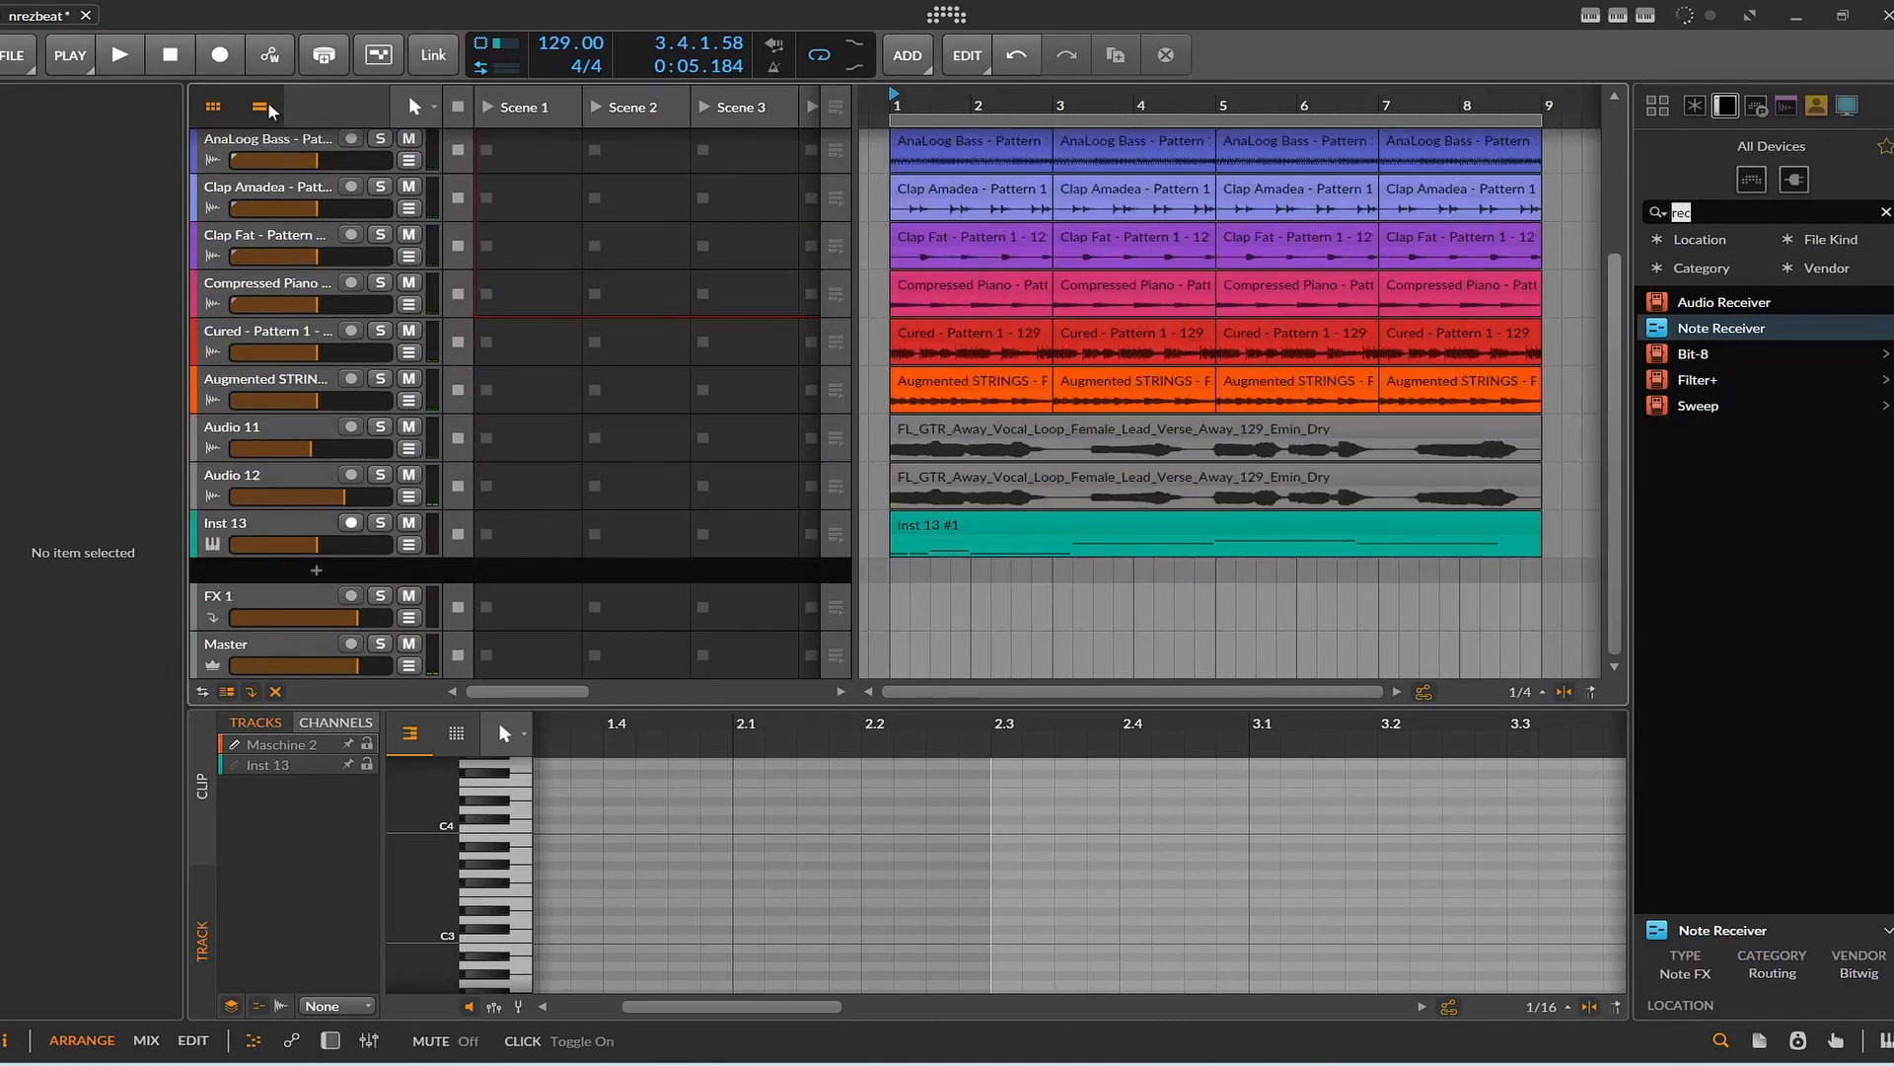
left_click(123, 57)
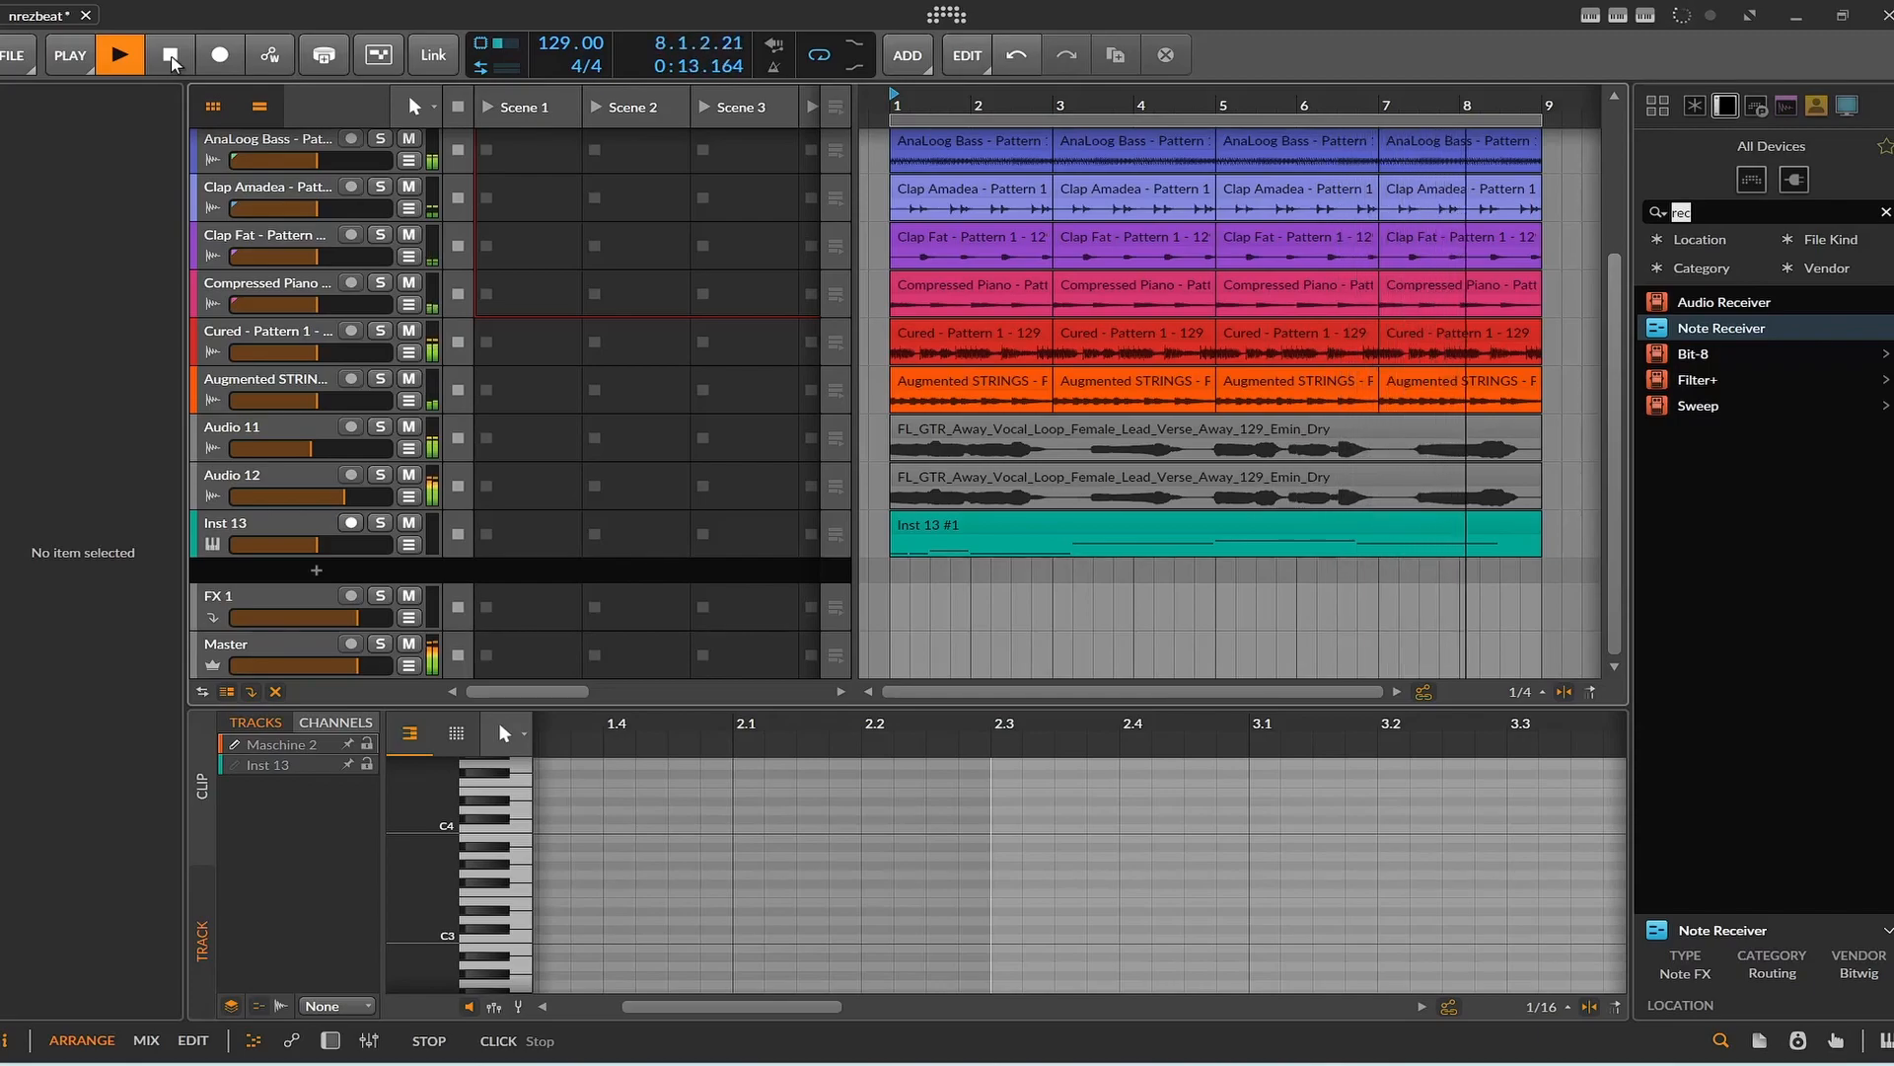
left_click(170, 56)
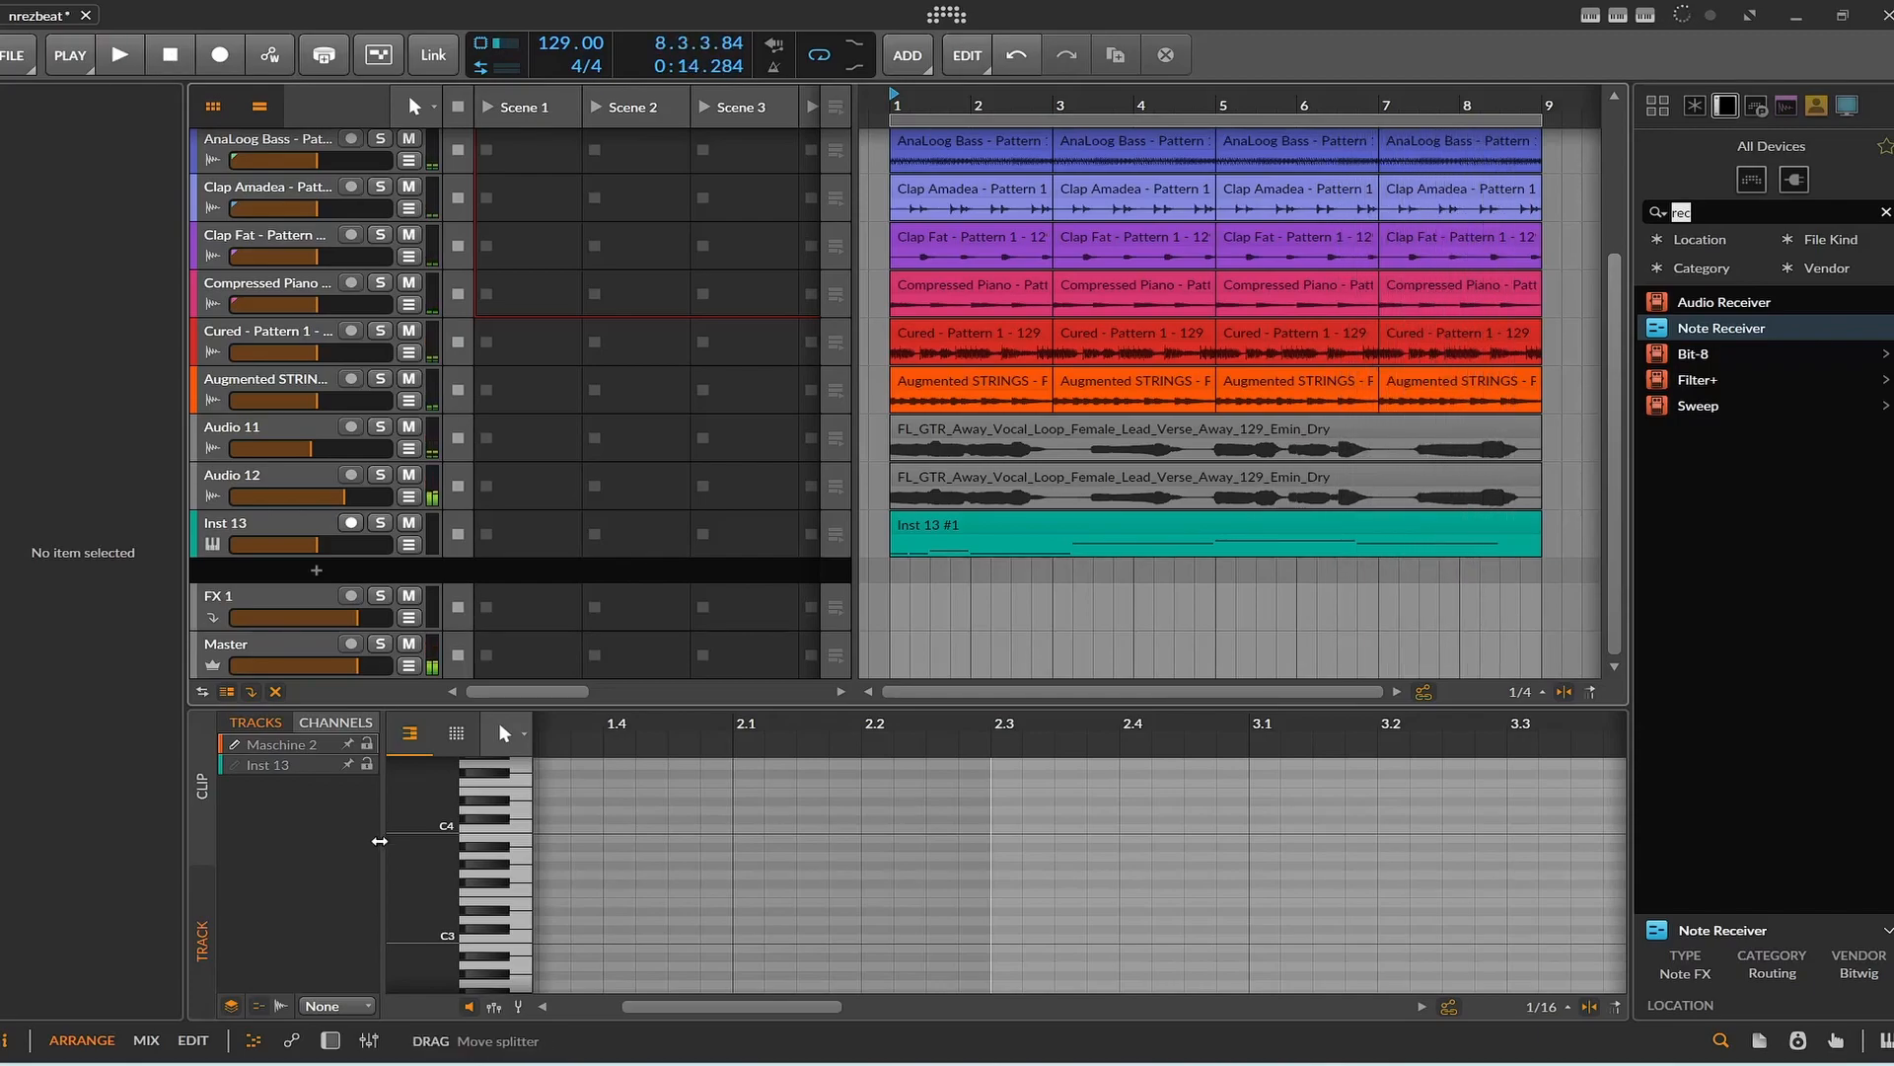
Enable the Vocoder in Audio 11's device chain and play the arrangement to hear it.
left_click(333, 1044)
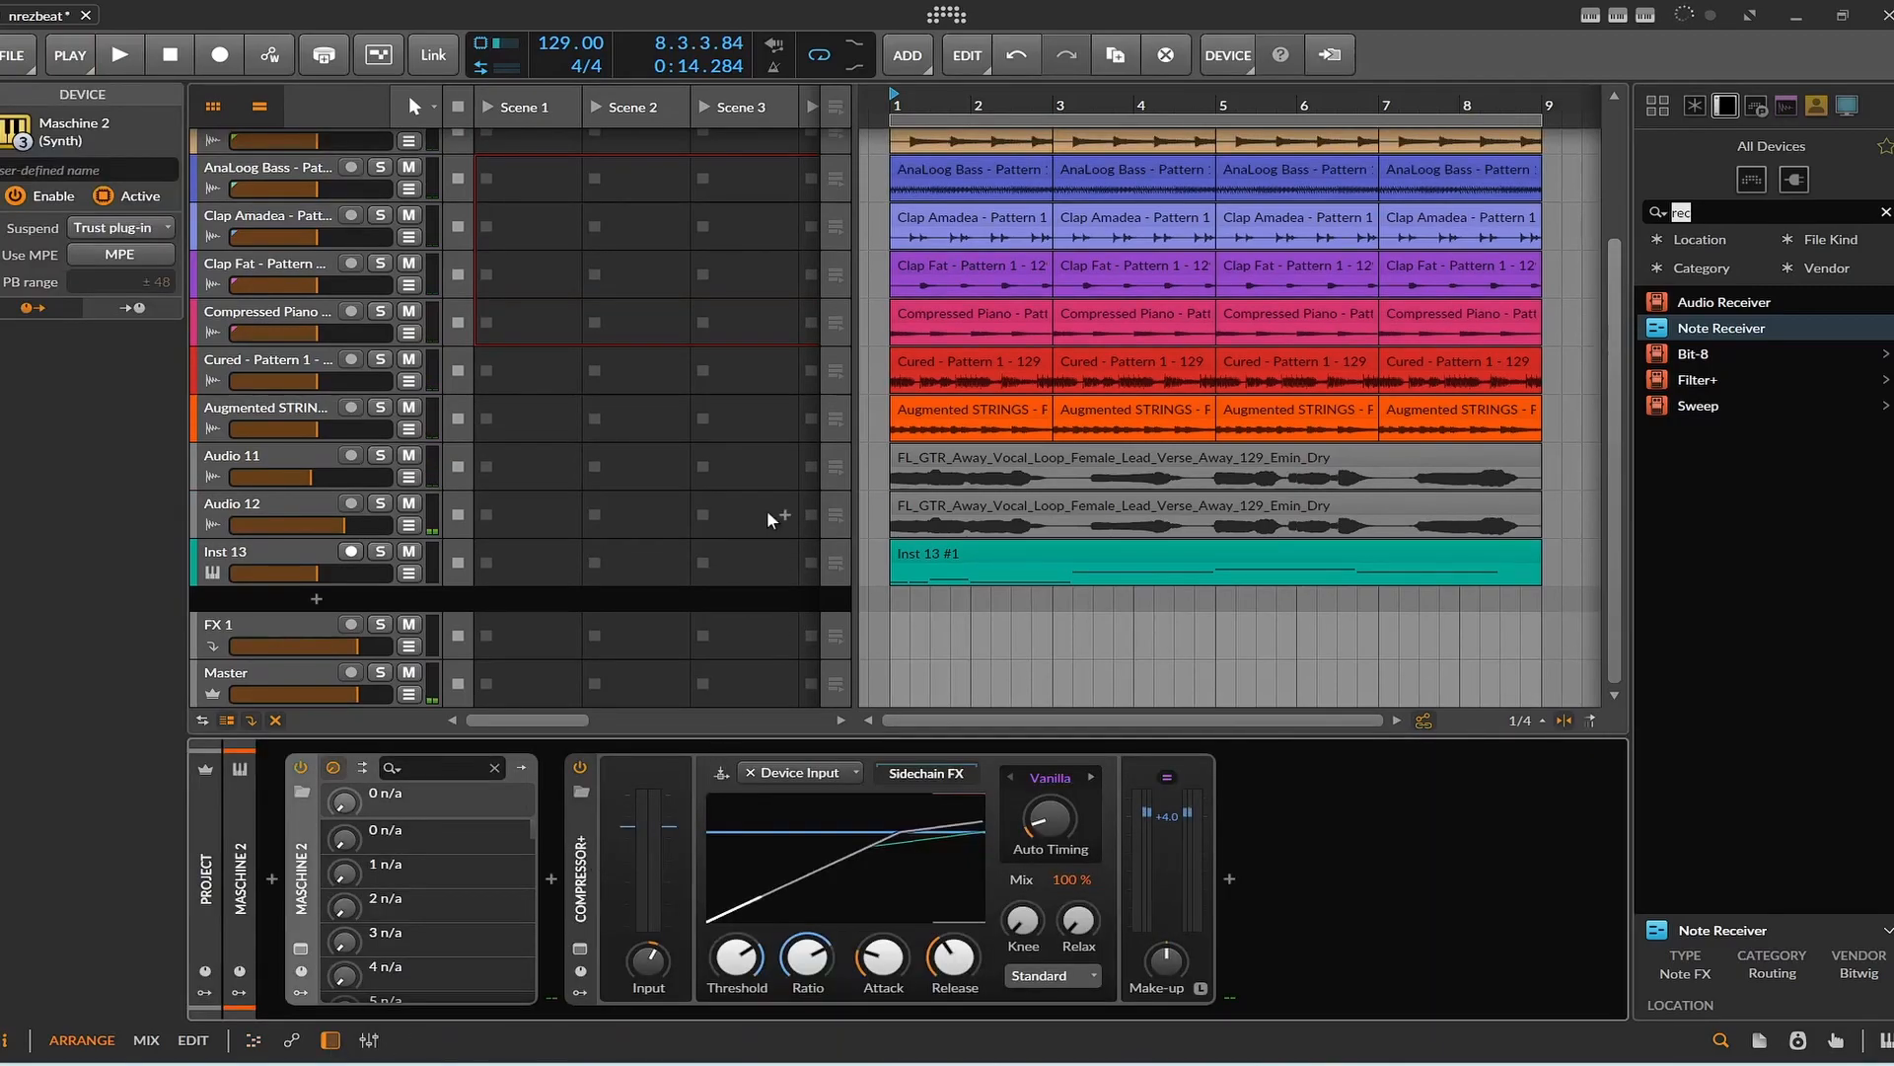
left_click(286, 456)
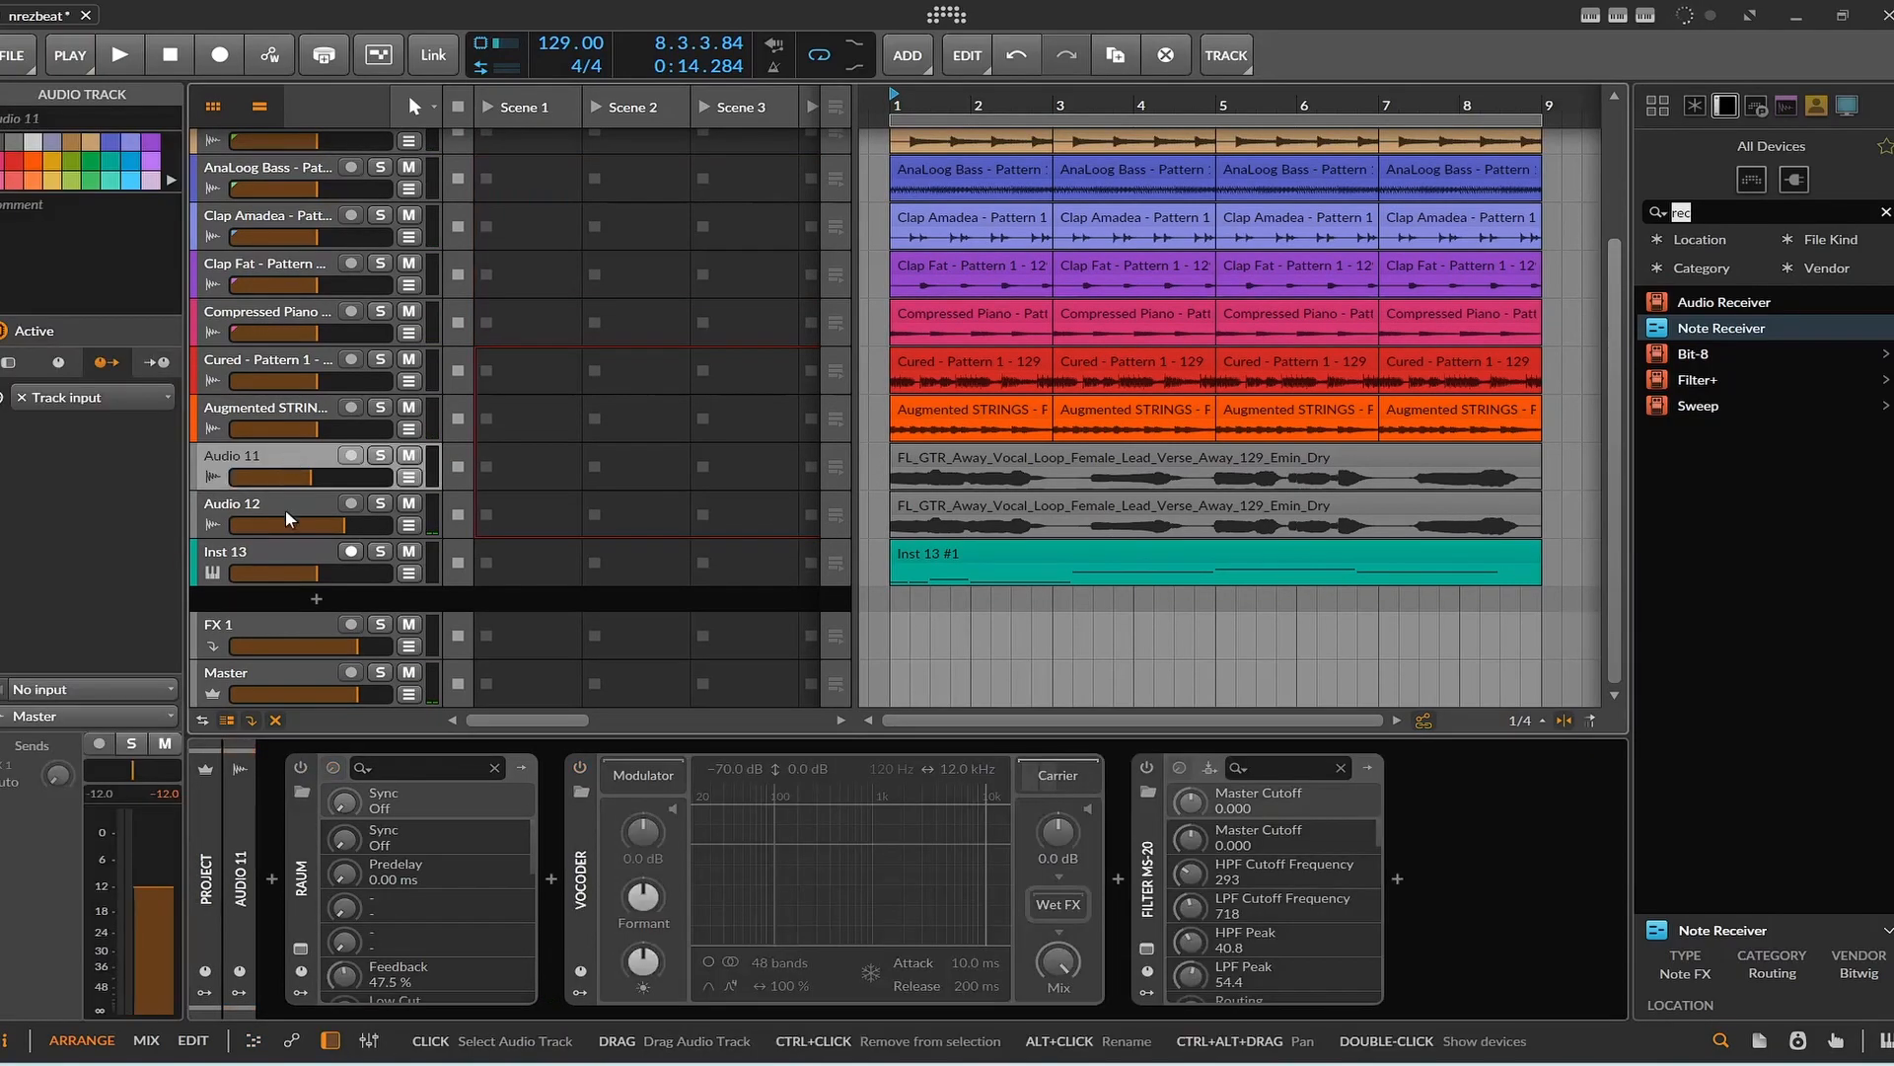
left_click(578, 767)
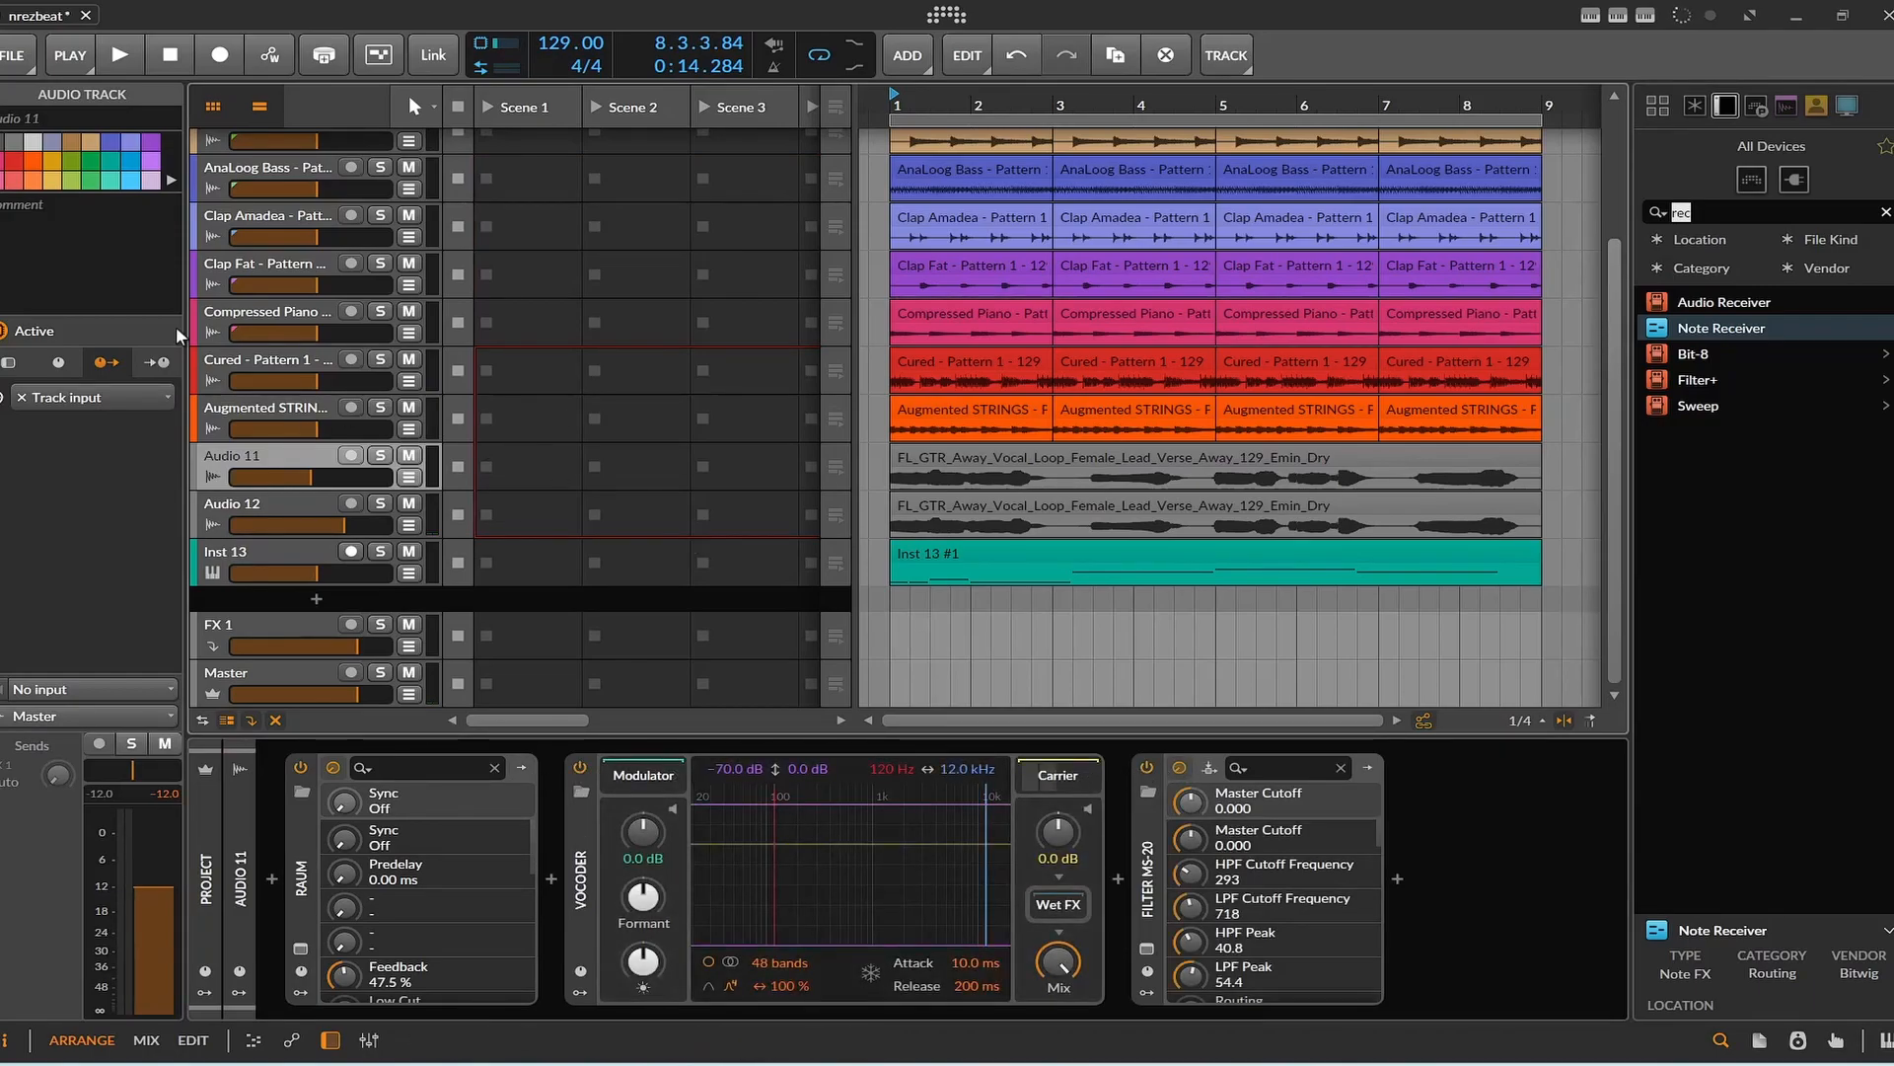
left_click(122, 61)
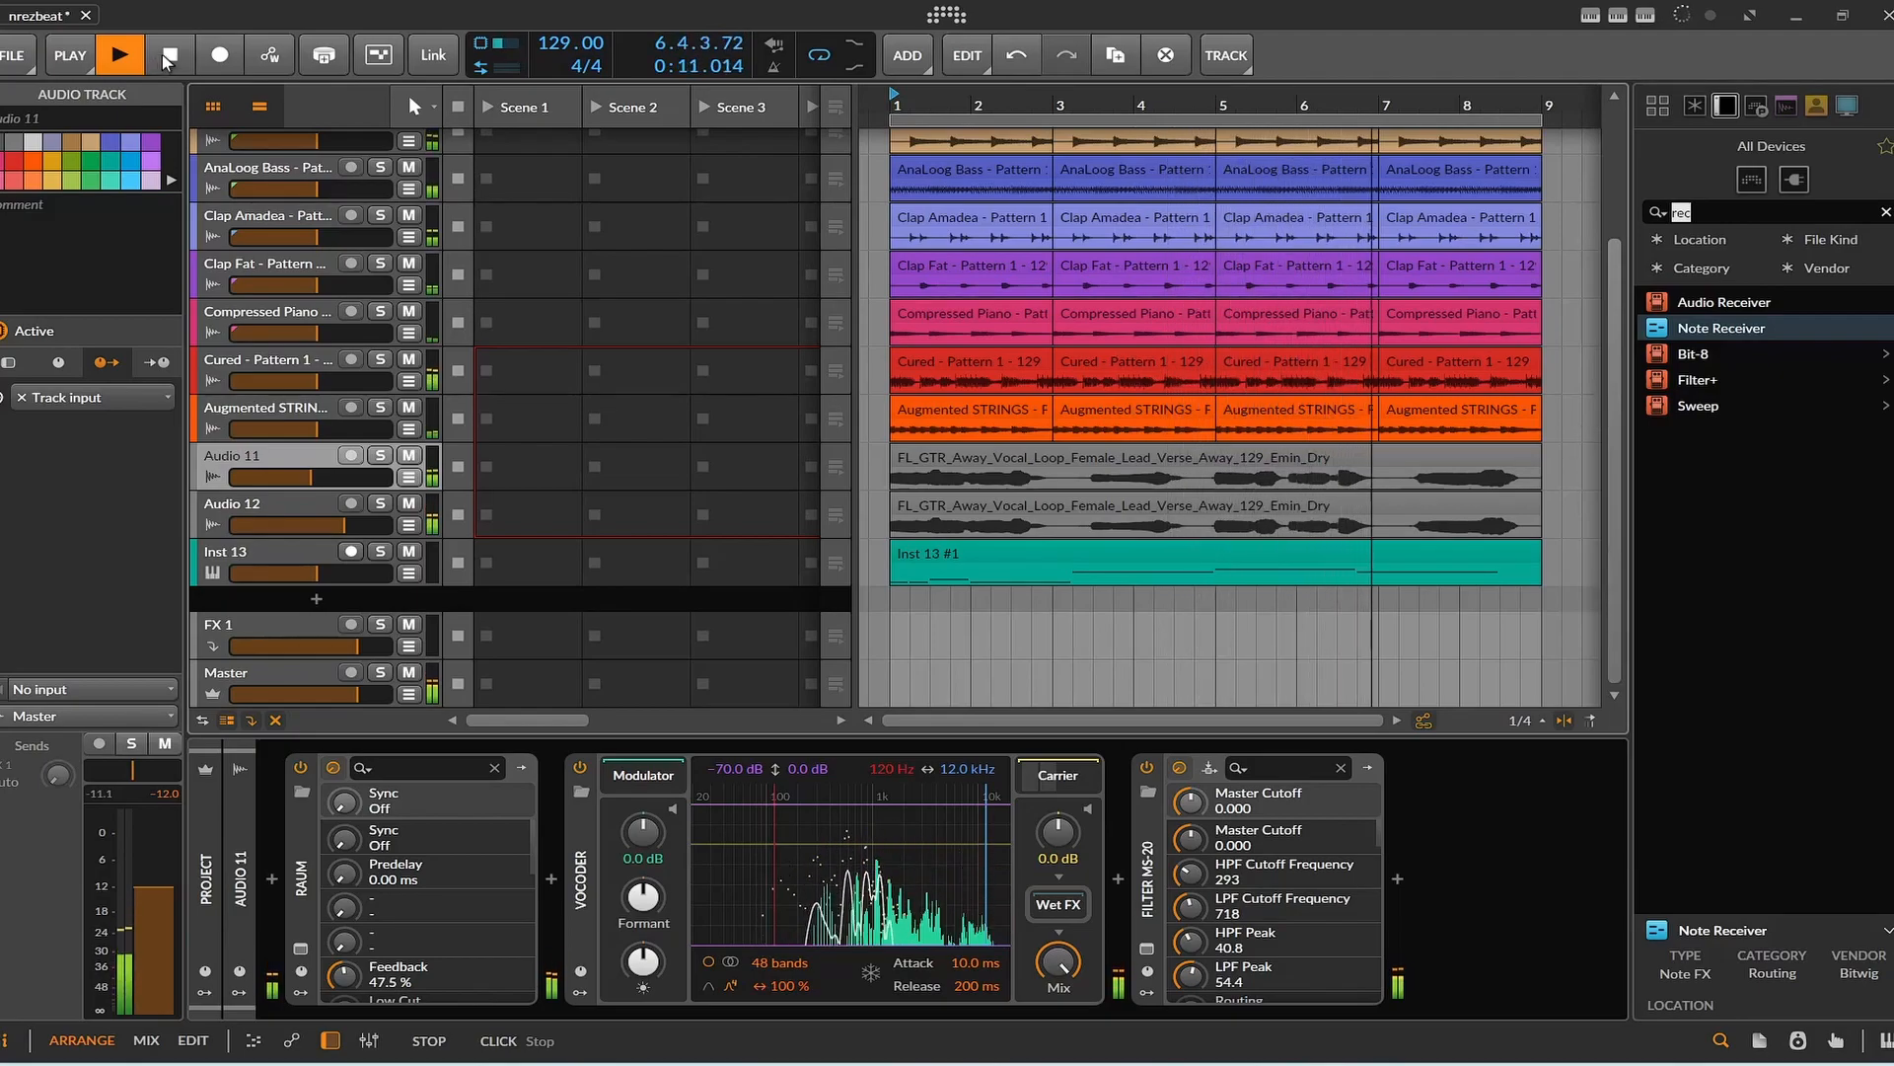
left_click(168, 57)
Mute Audio 11, solo Audio 12, and listen to it with its Filter MS-20 plug-in window open.
left_click(408, 455)
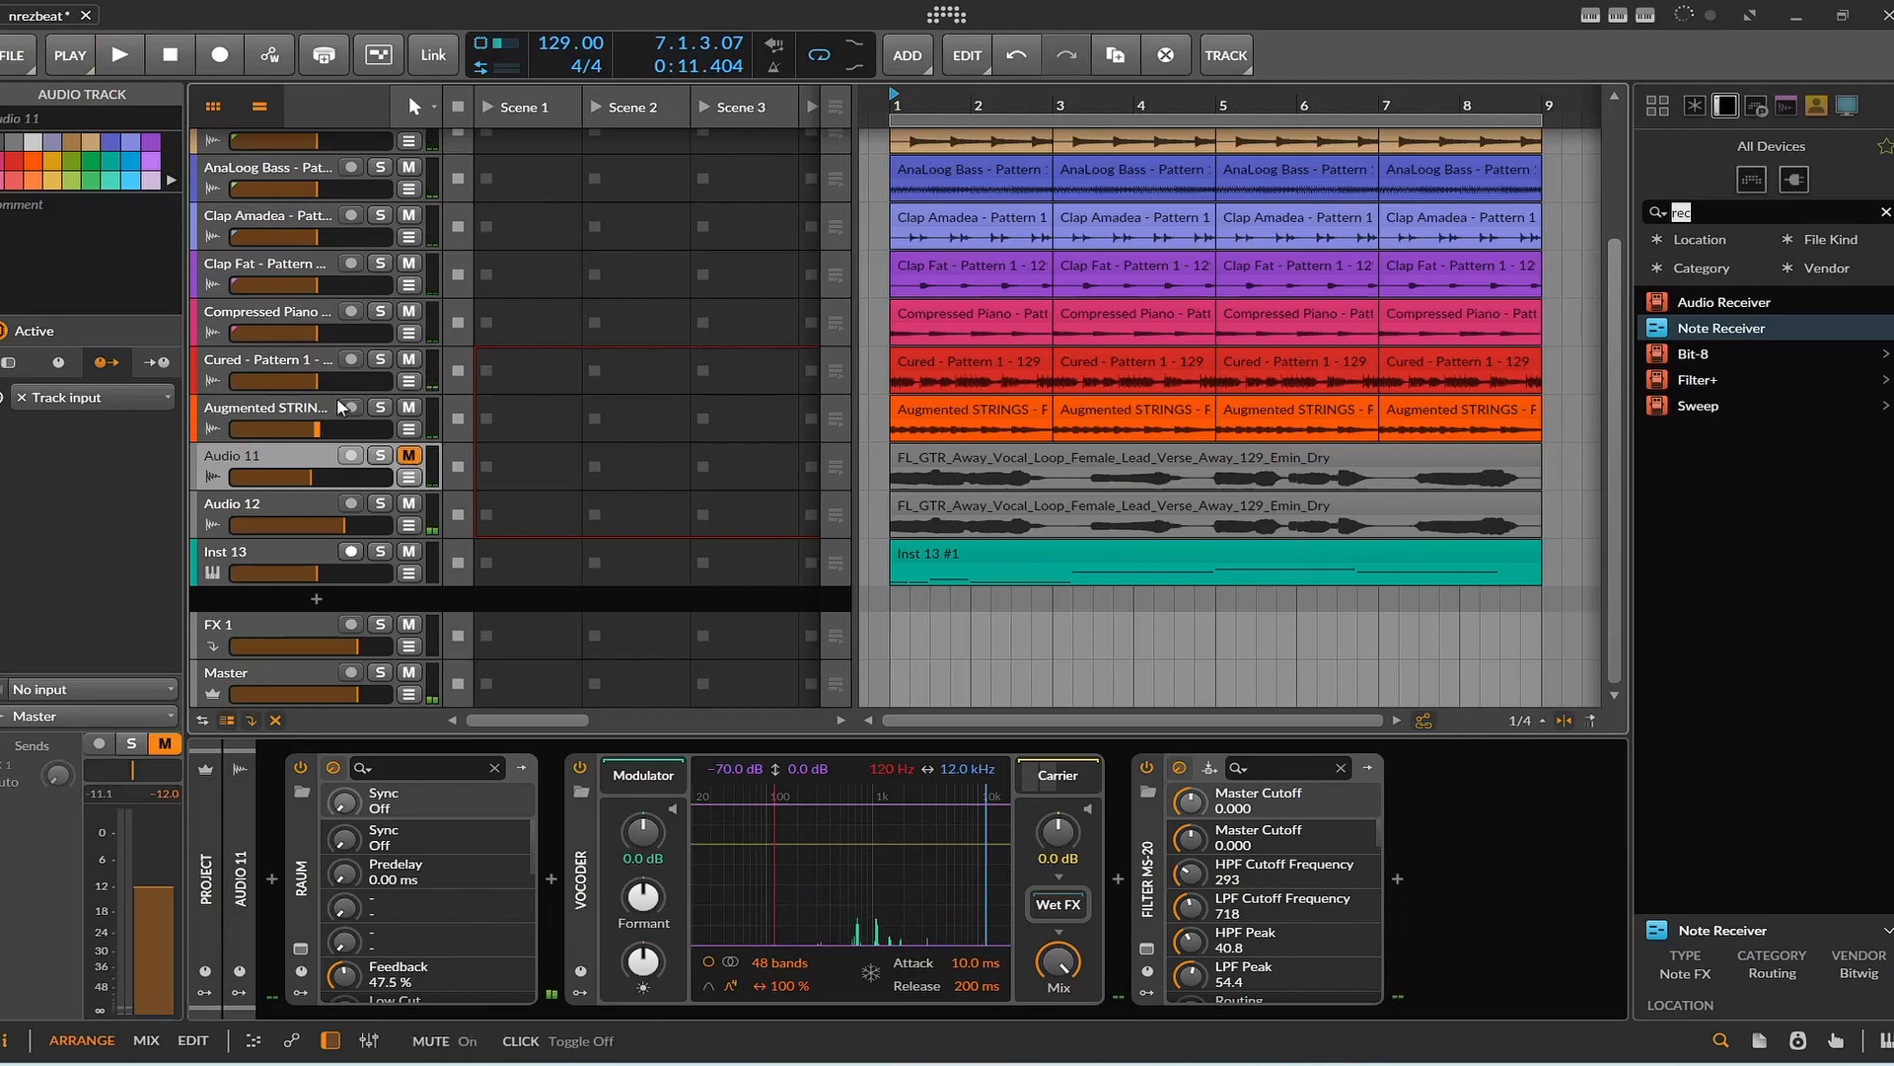
left_click(380, 504)
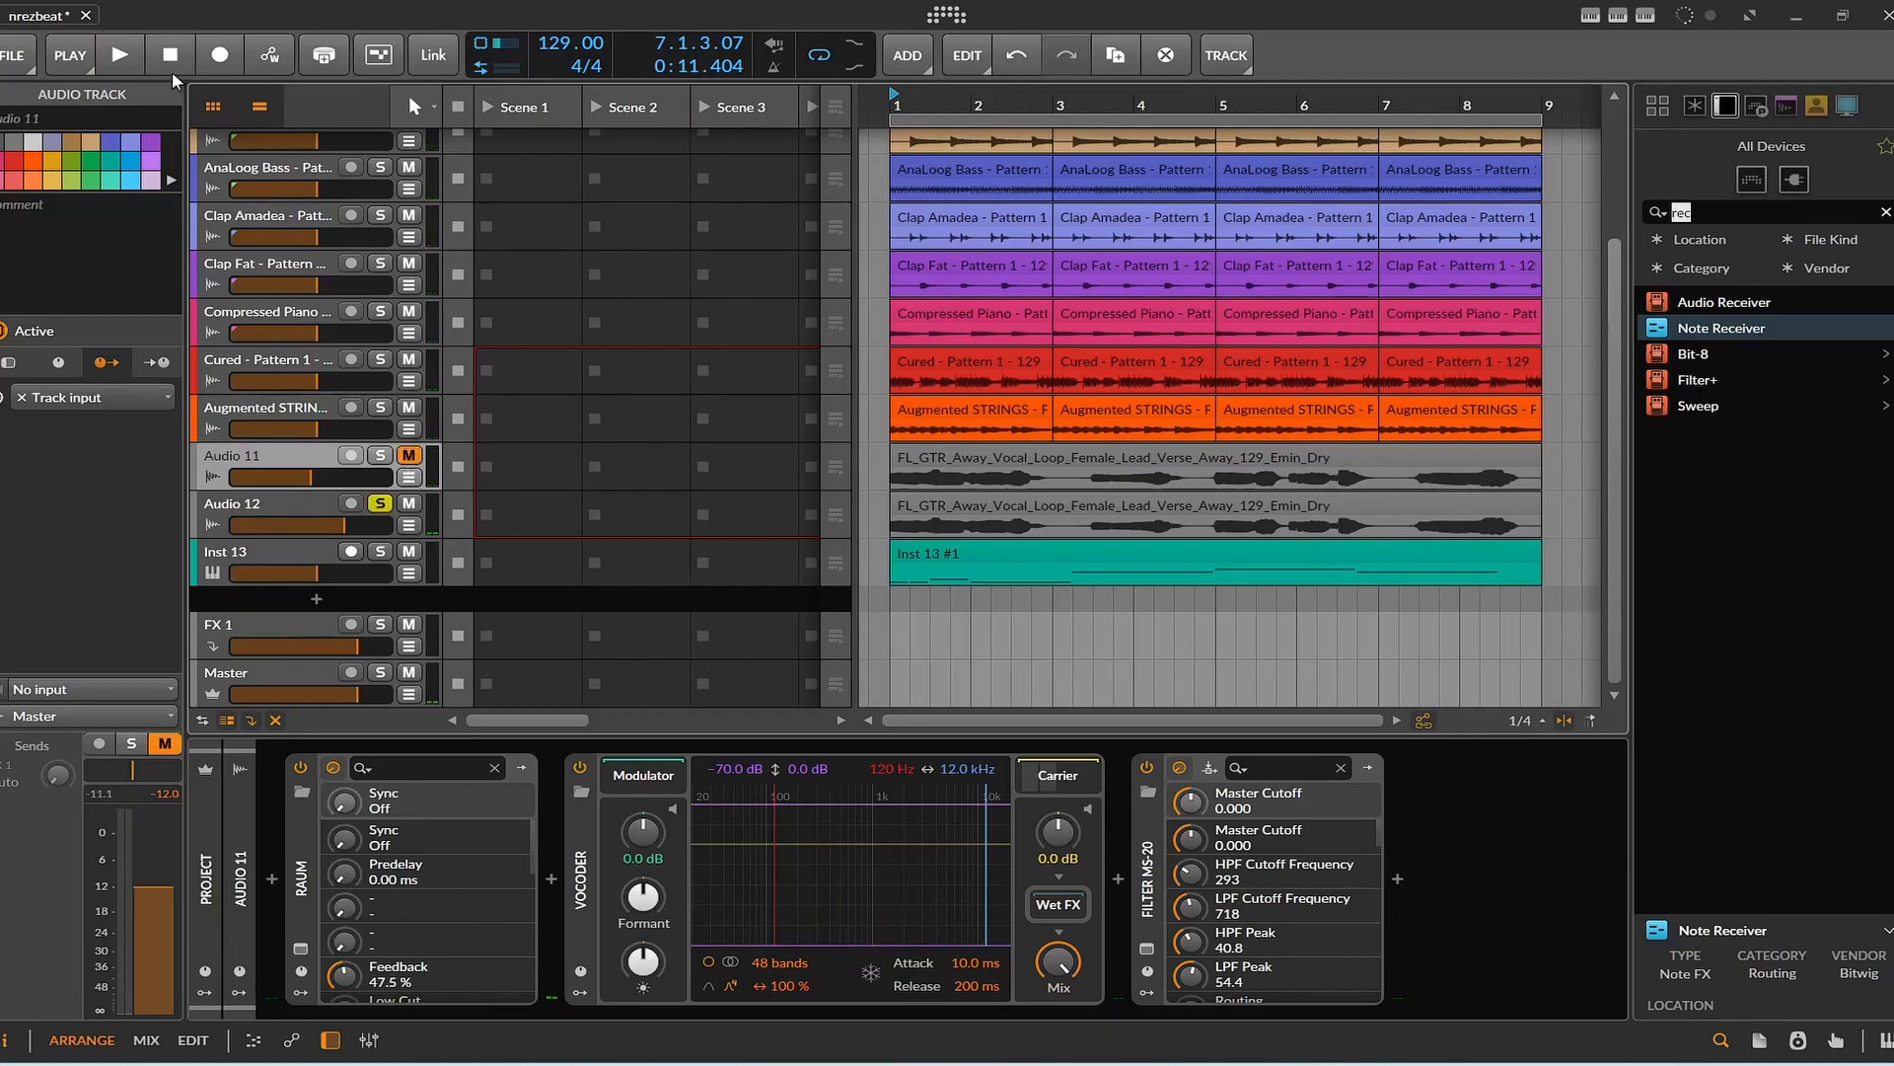
left_click(136, 64)
left_click(264, 507)
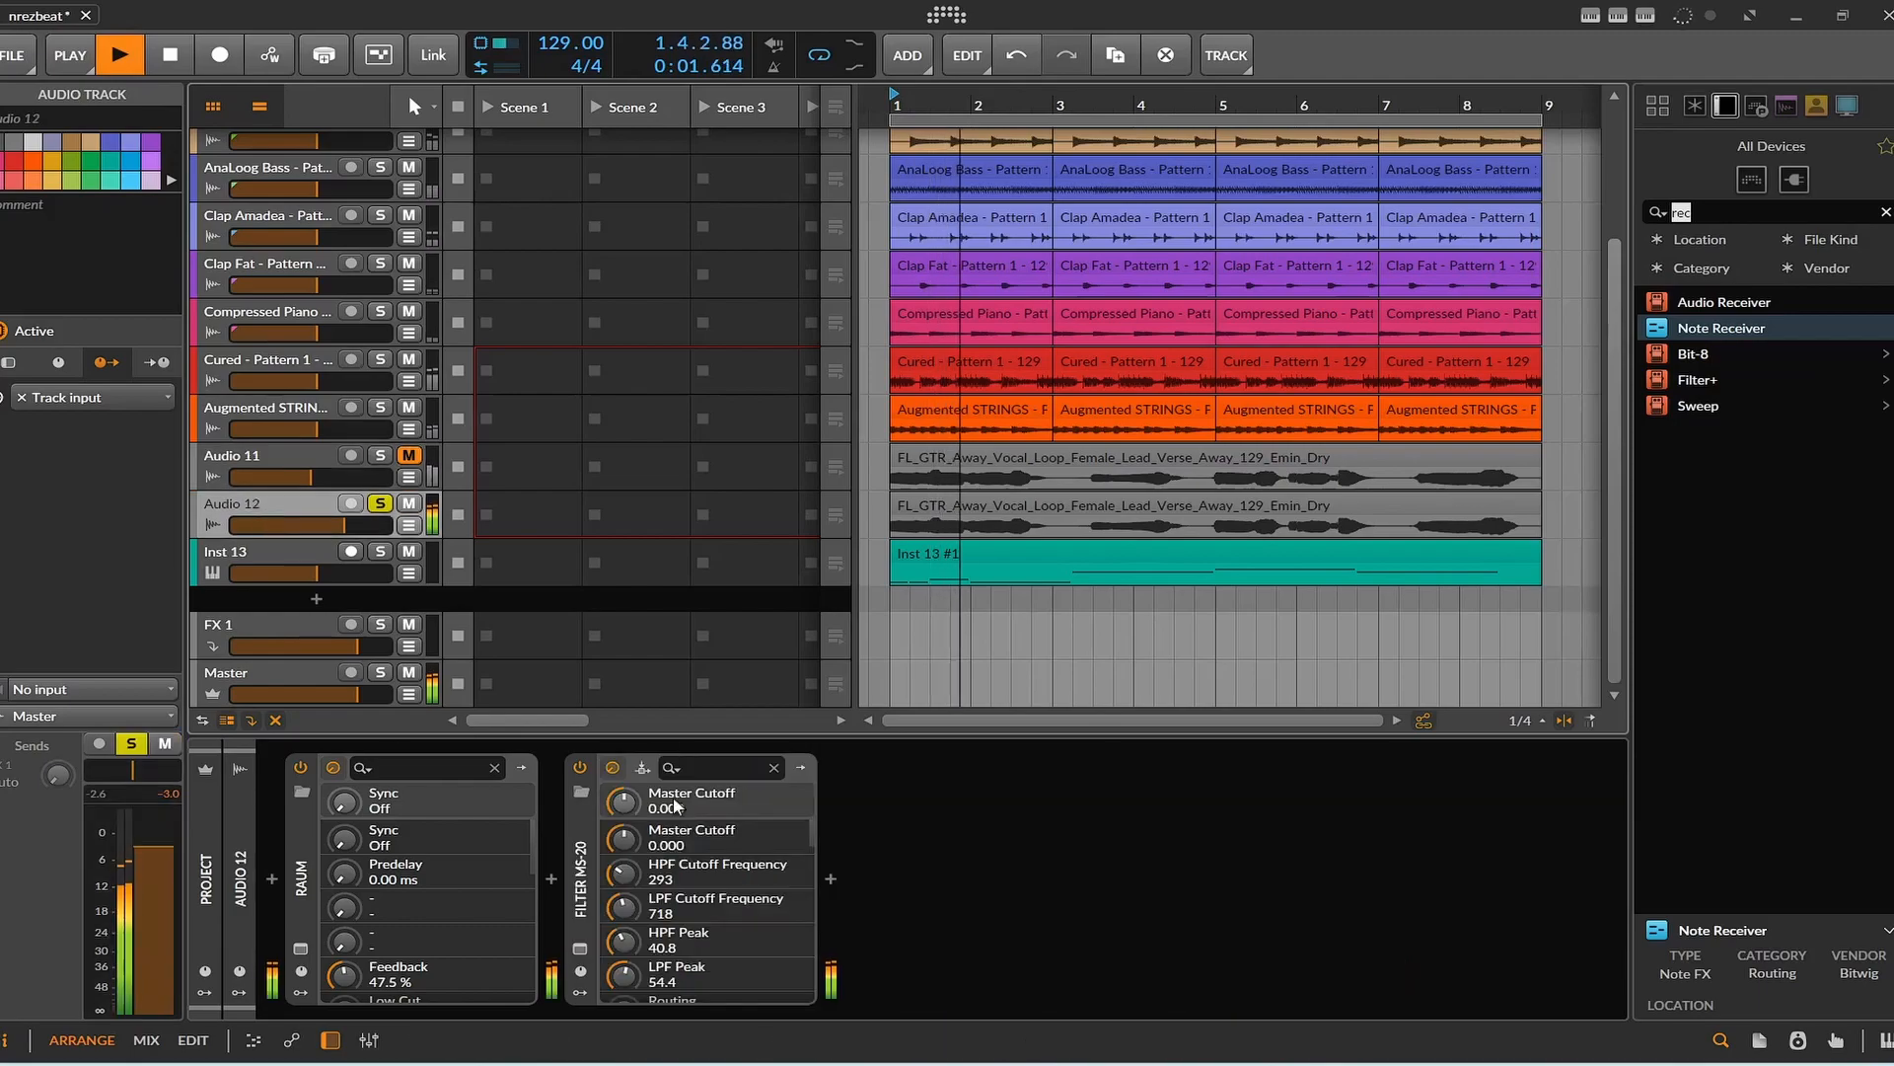
left_click(642, 767)
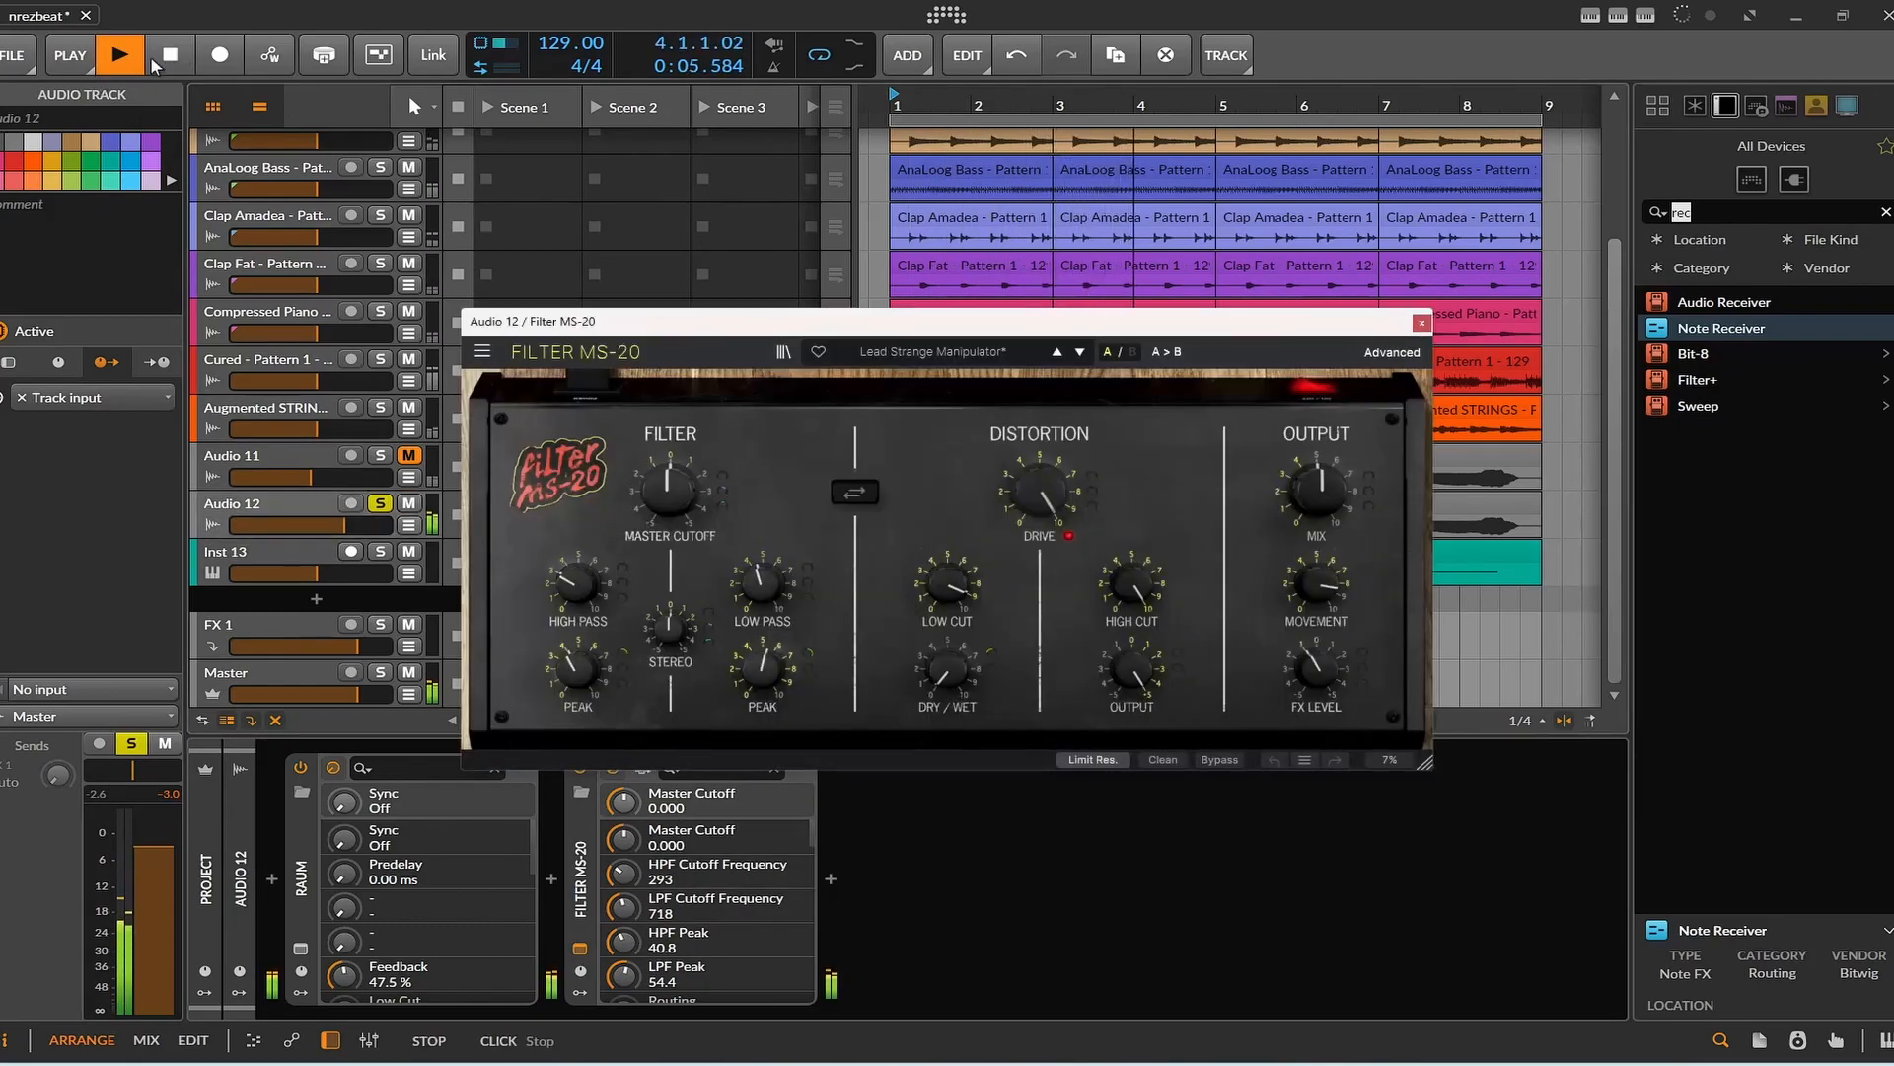
left_click(152, 66)
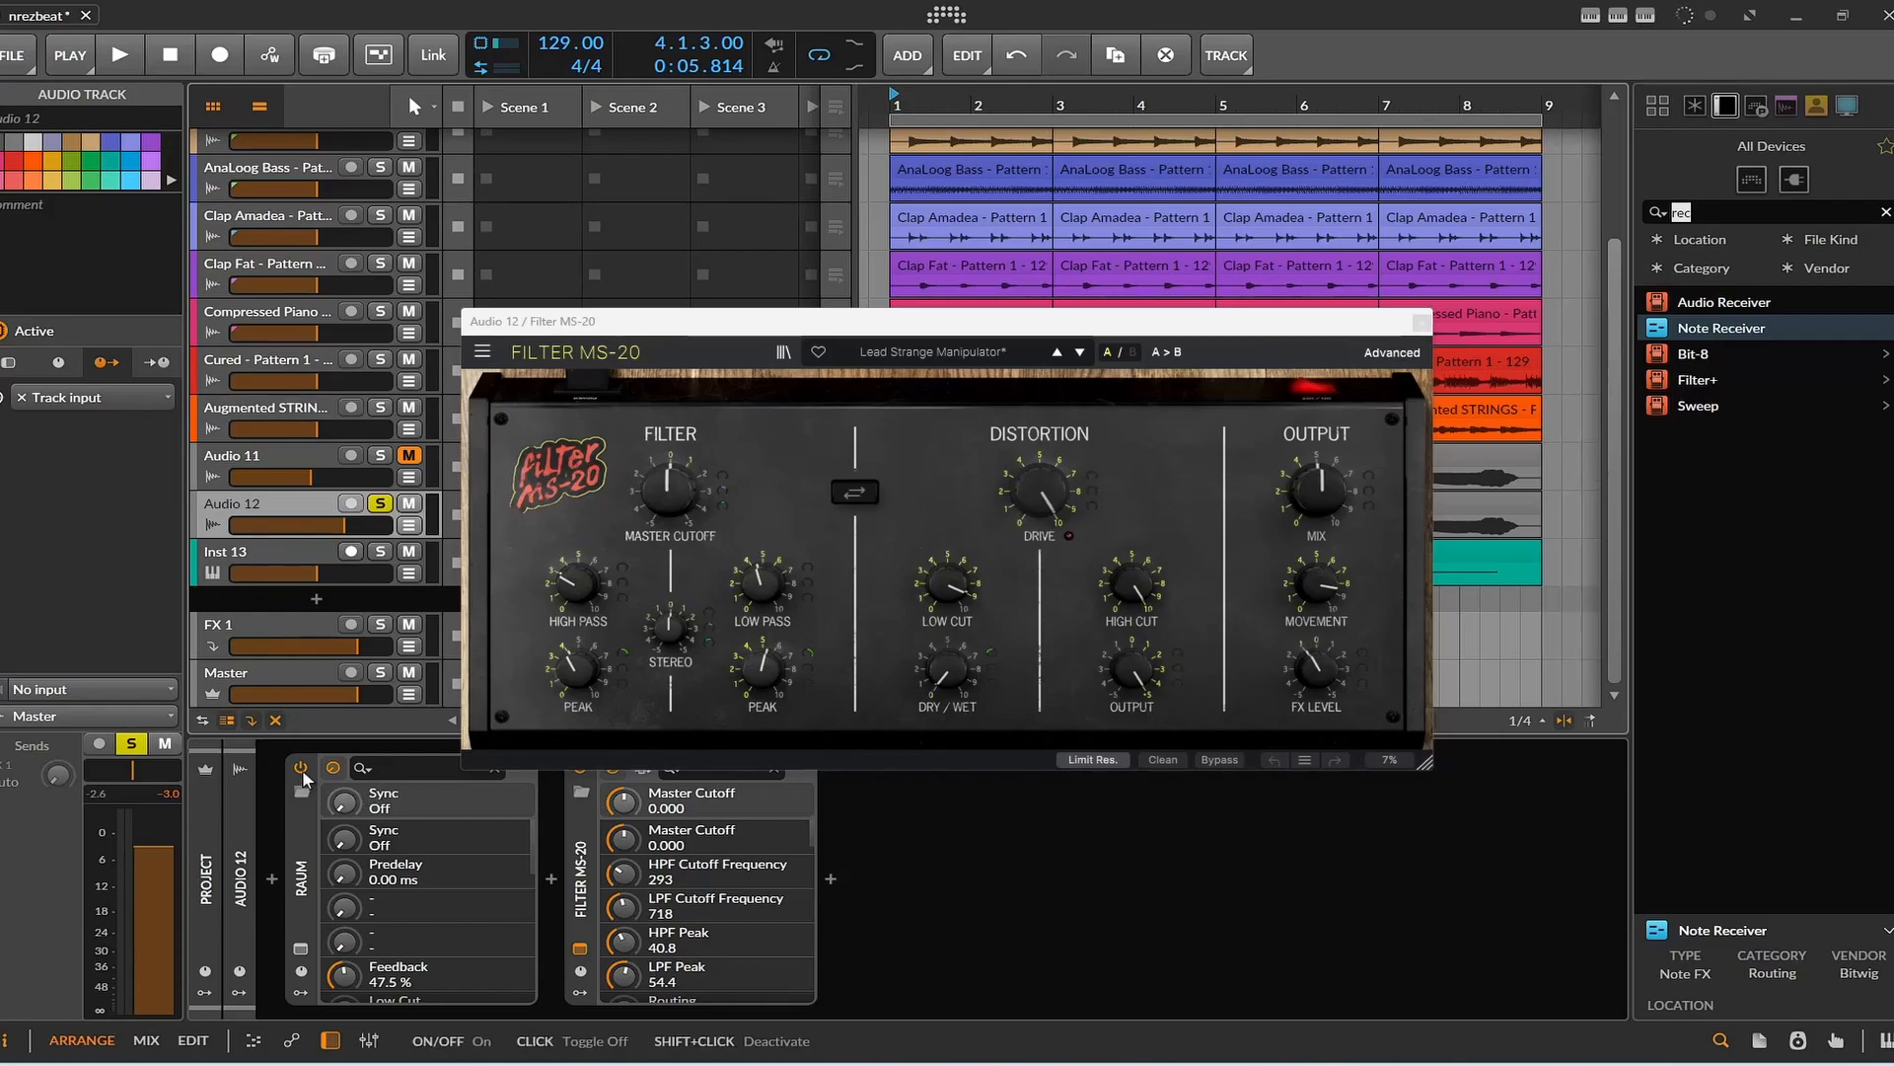
Turn off Raum on Audio 12, and compare its playback with Filter MS-20 disabled and enabled.
key("space")
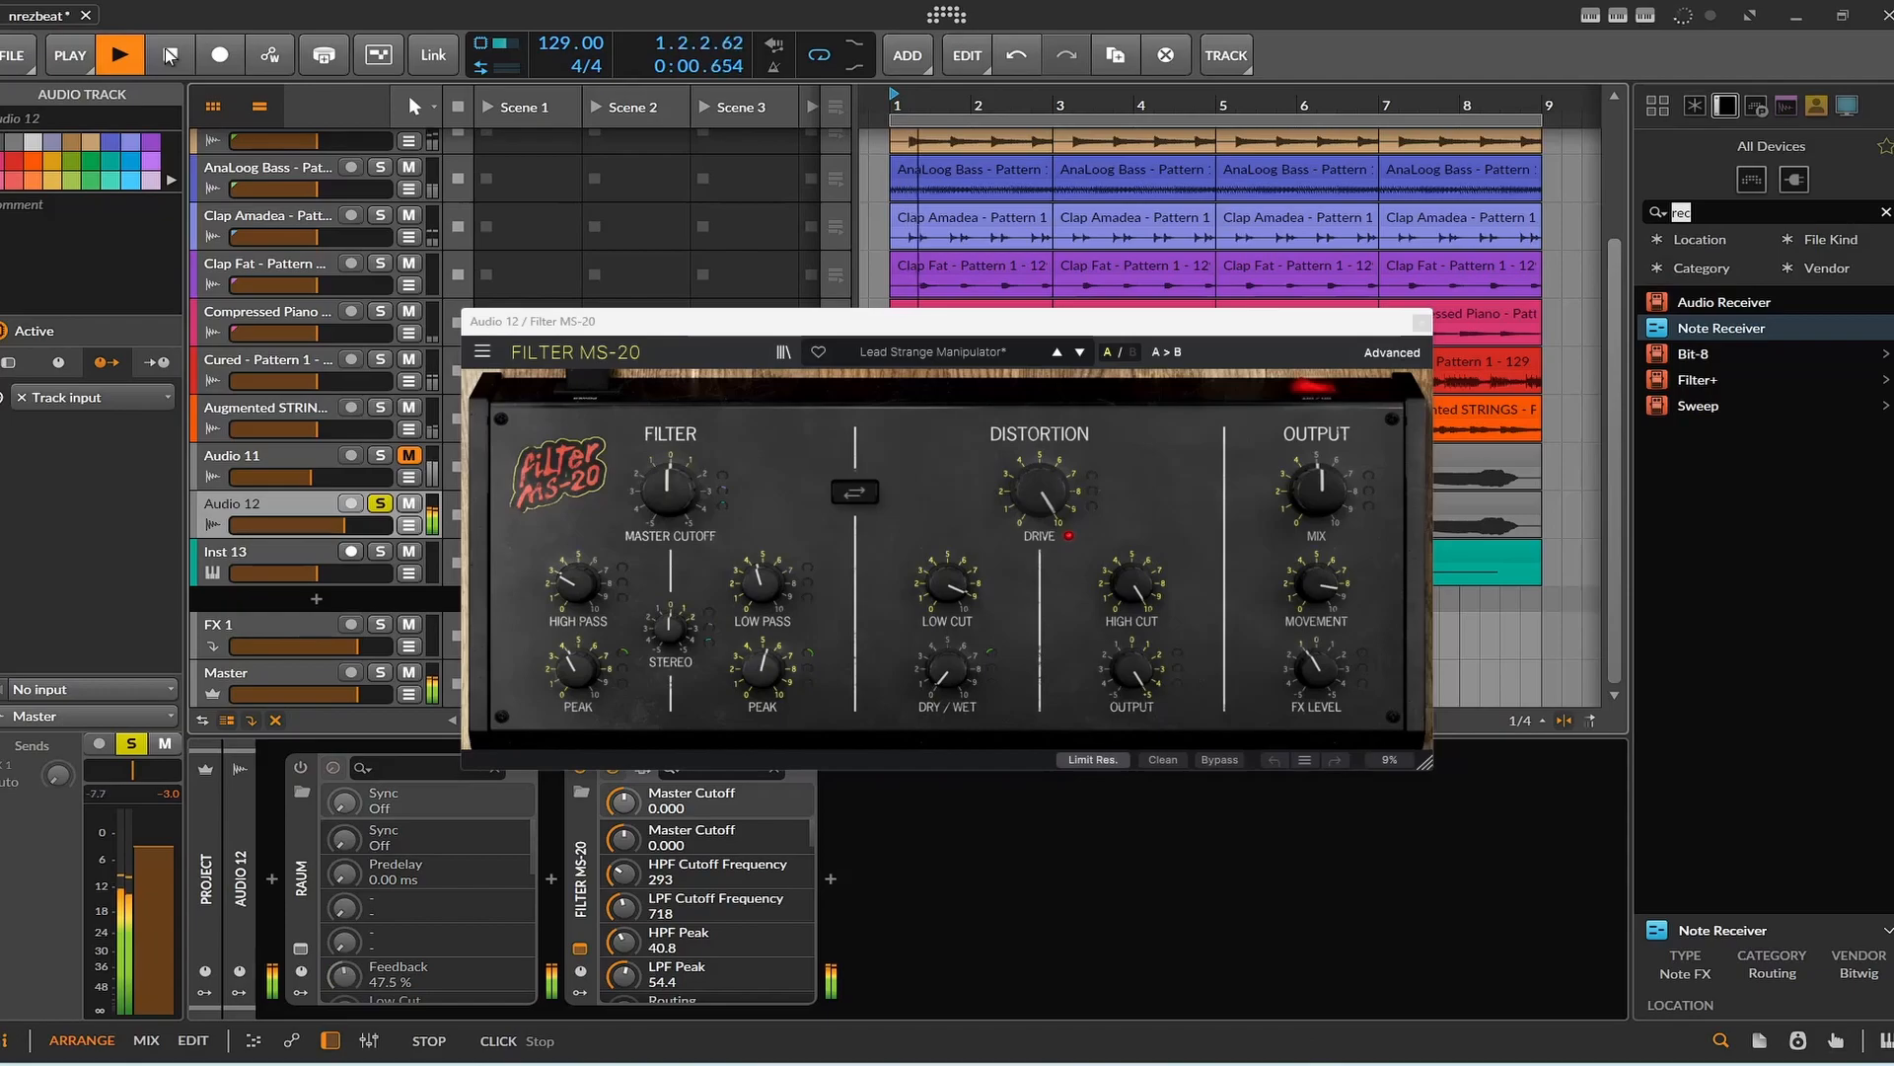
left_click_drag(814, 322, 892, 186)
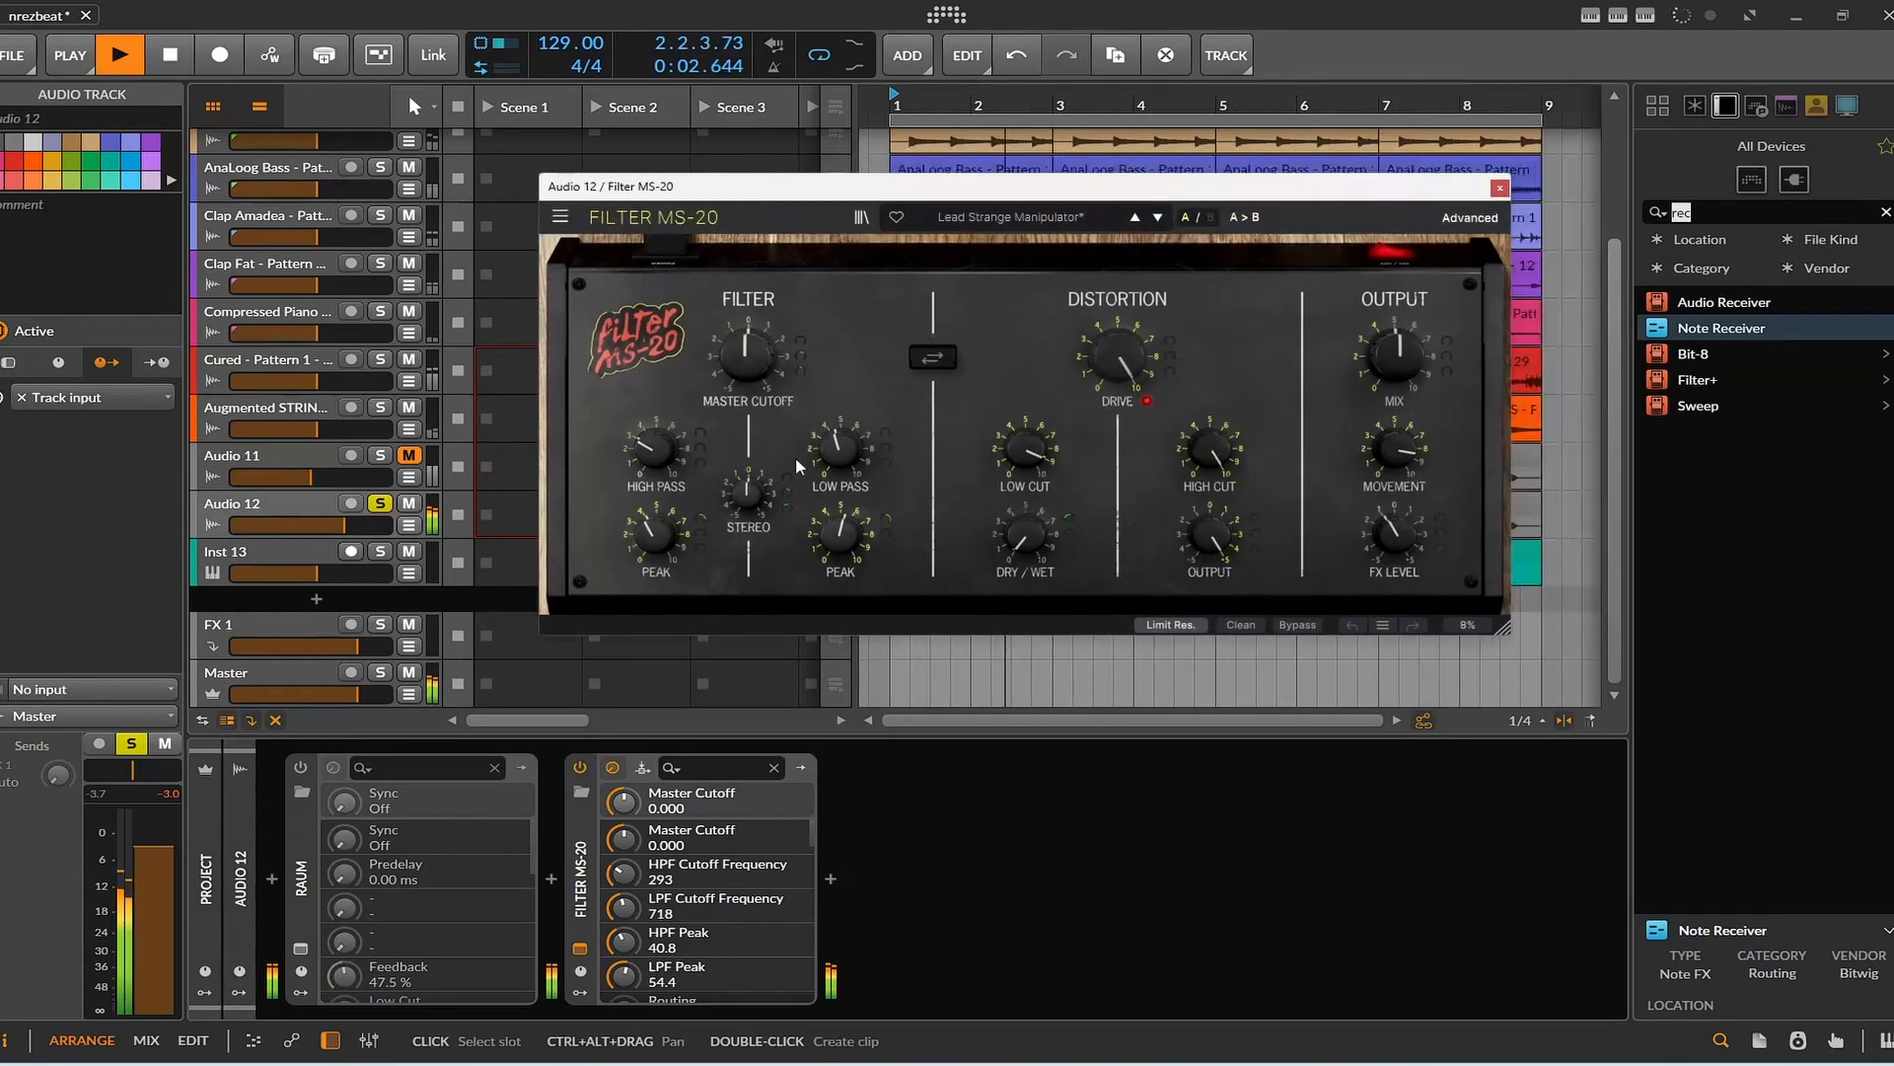
left_click(583, 766)
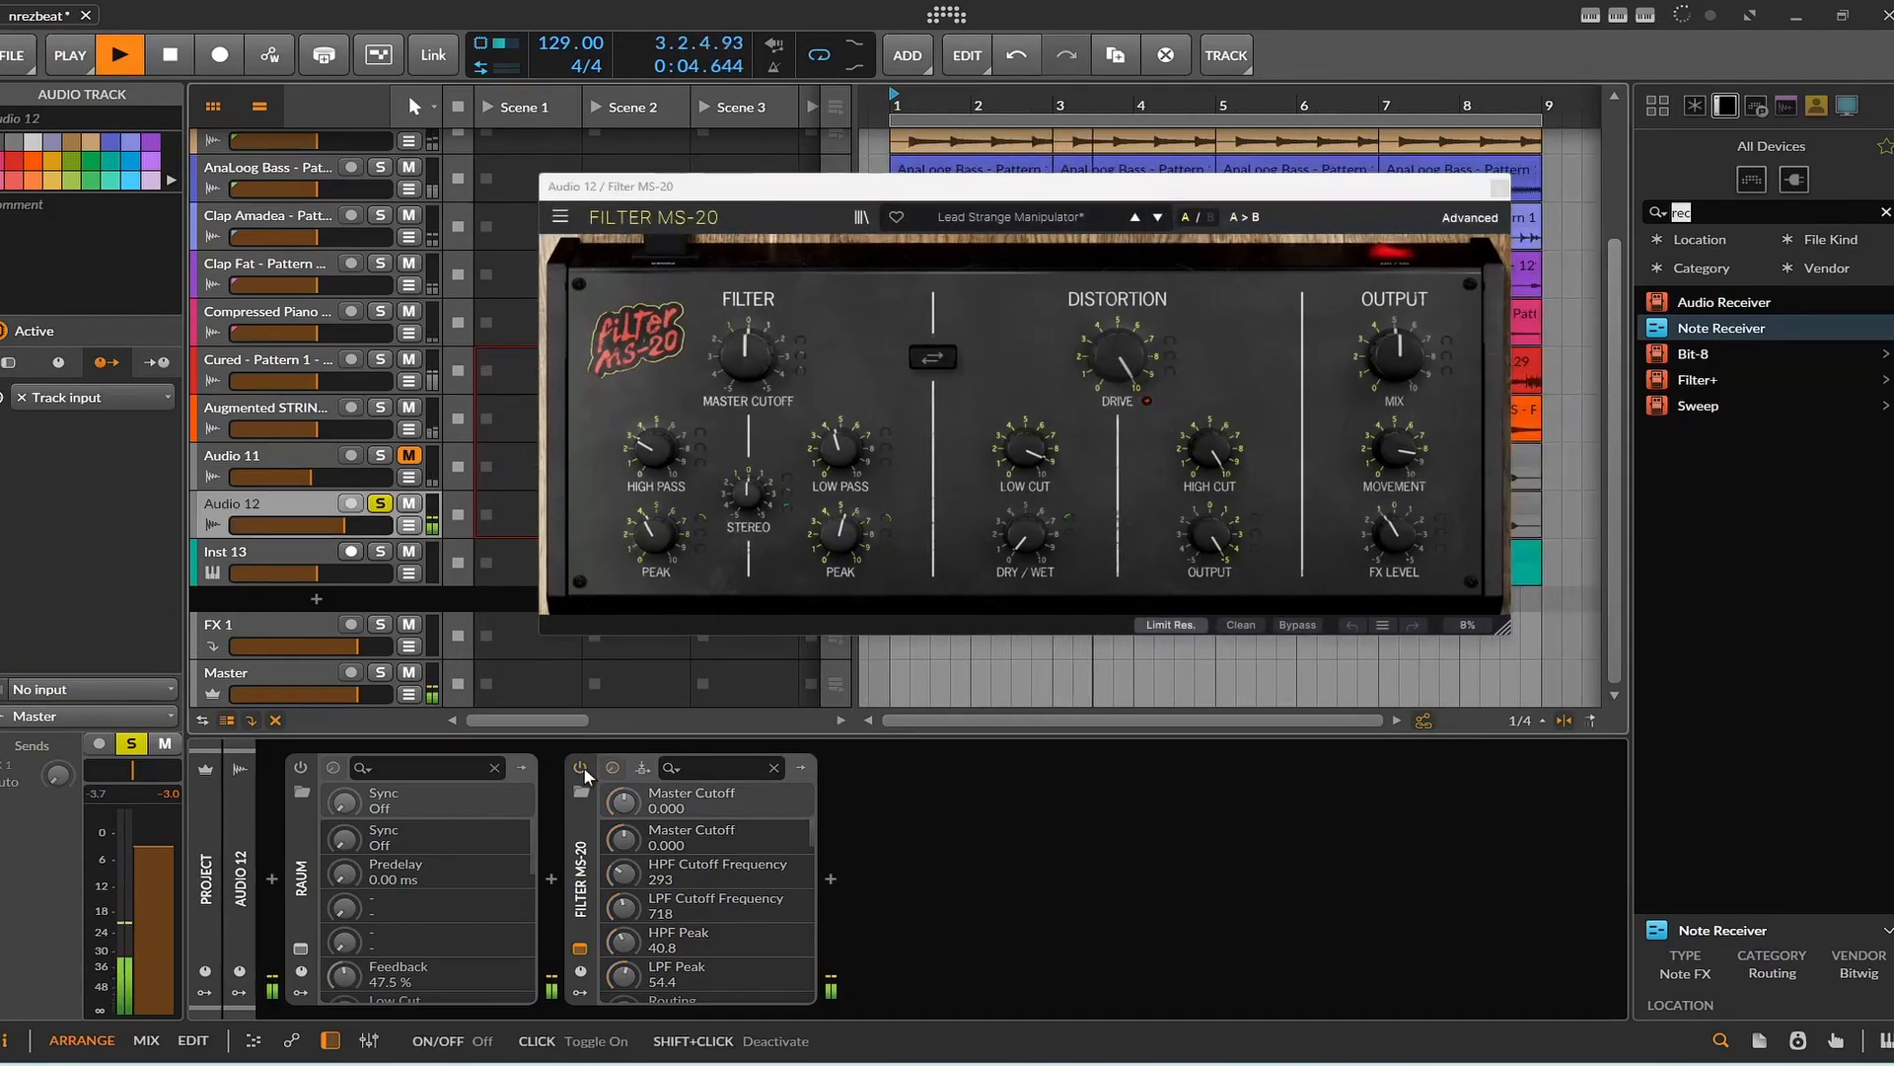
left_click(583, 767)
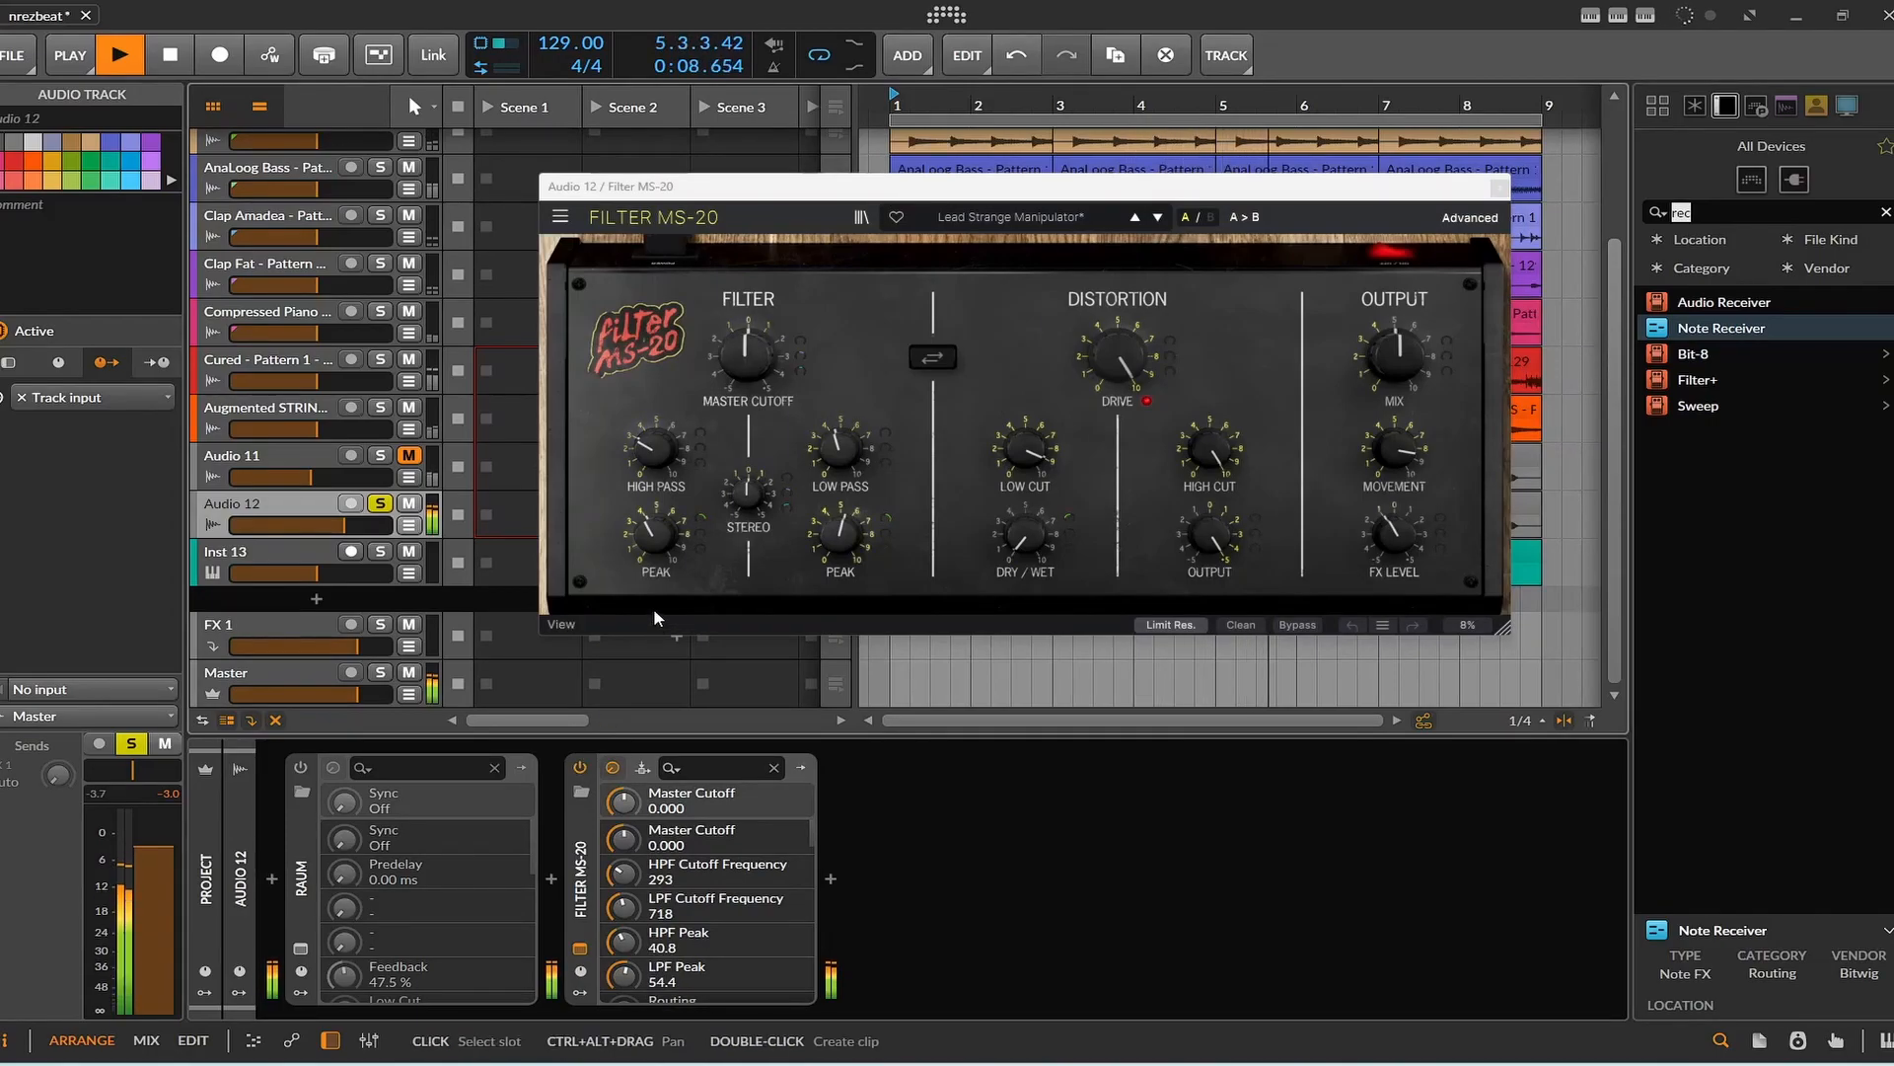
Turn Raum back on for Audio 12, play the track with both effects, and close the plug-in windows.
left_click(168, 57)
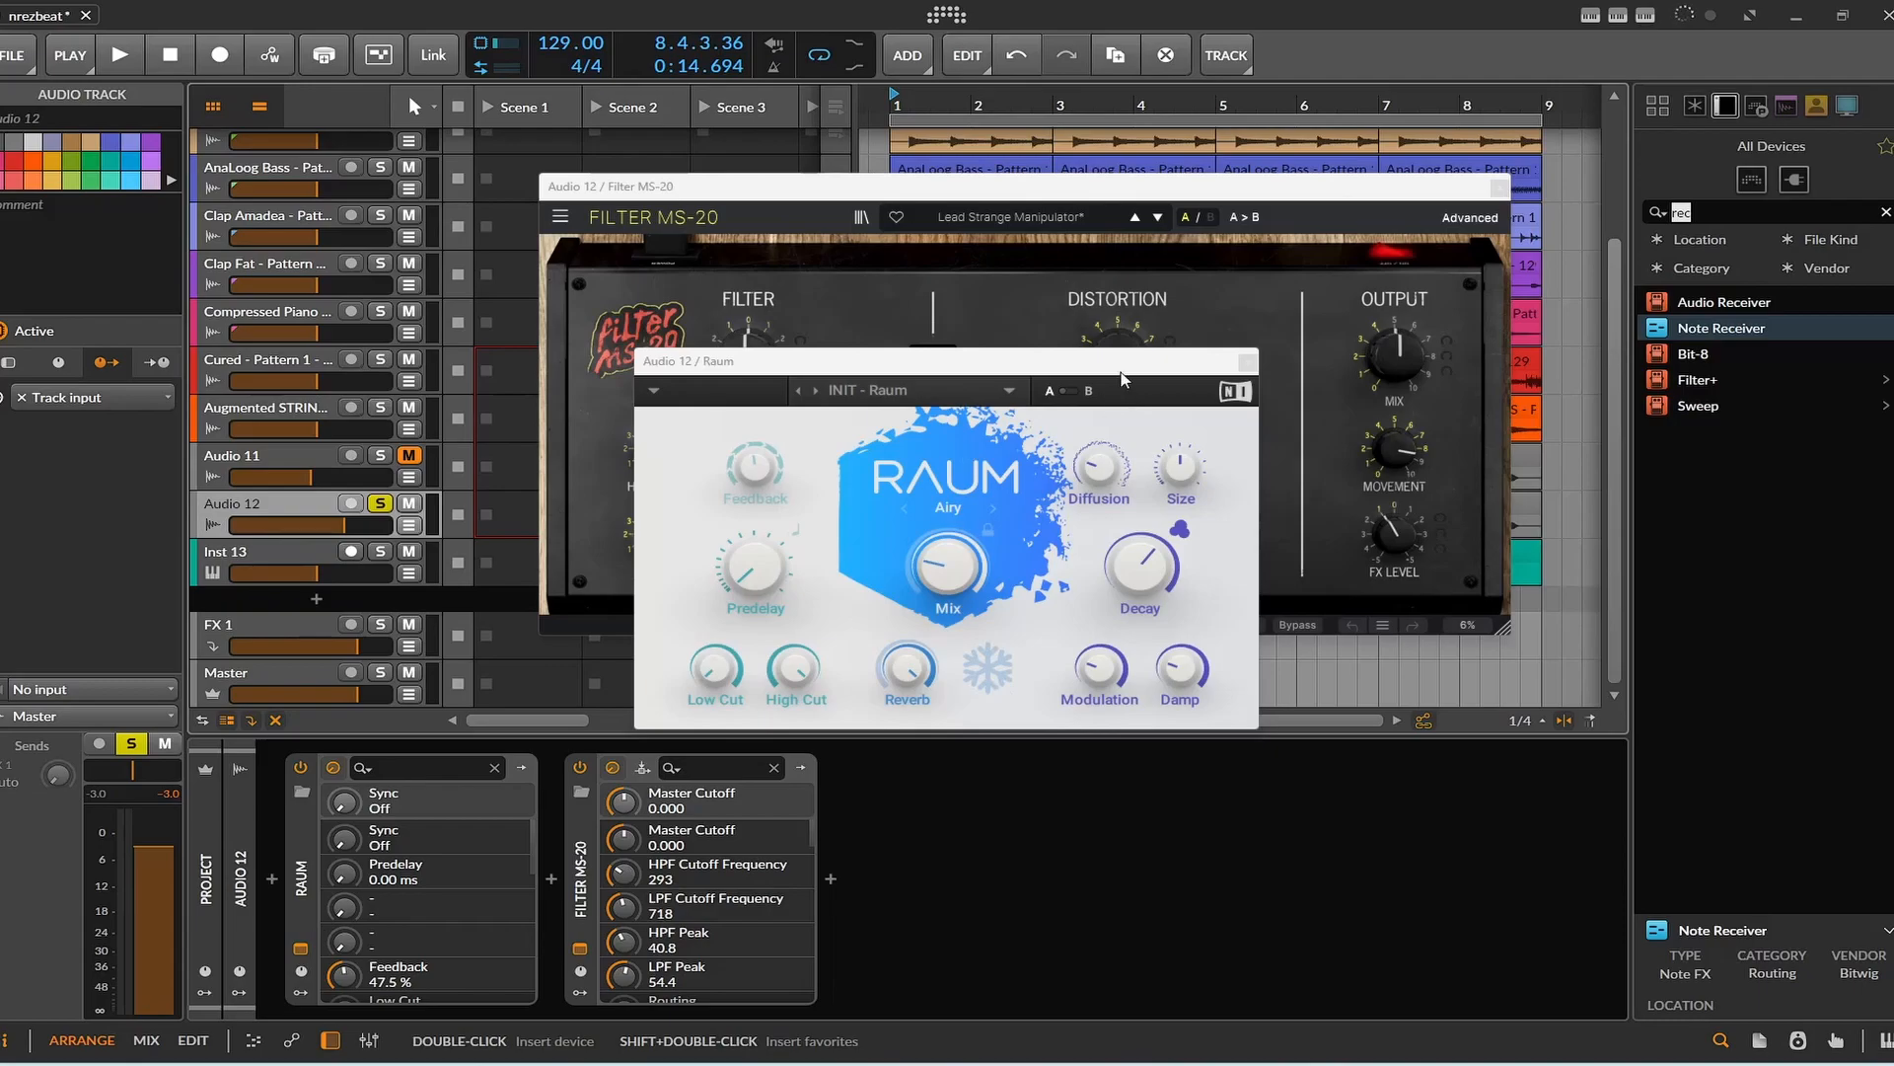
left_click(1248, 363)
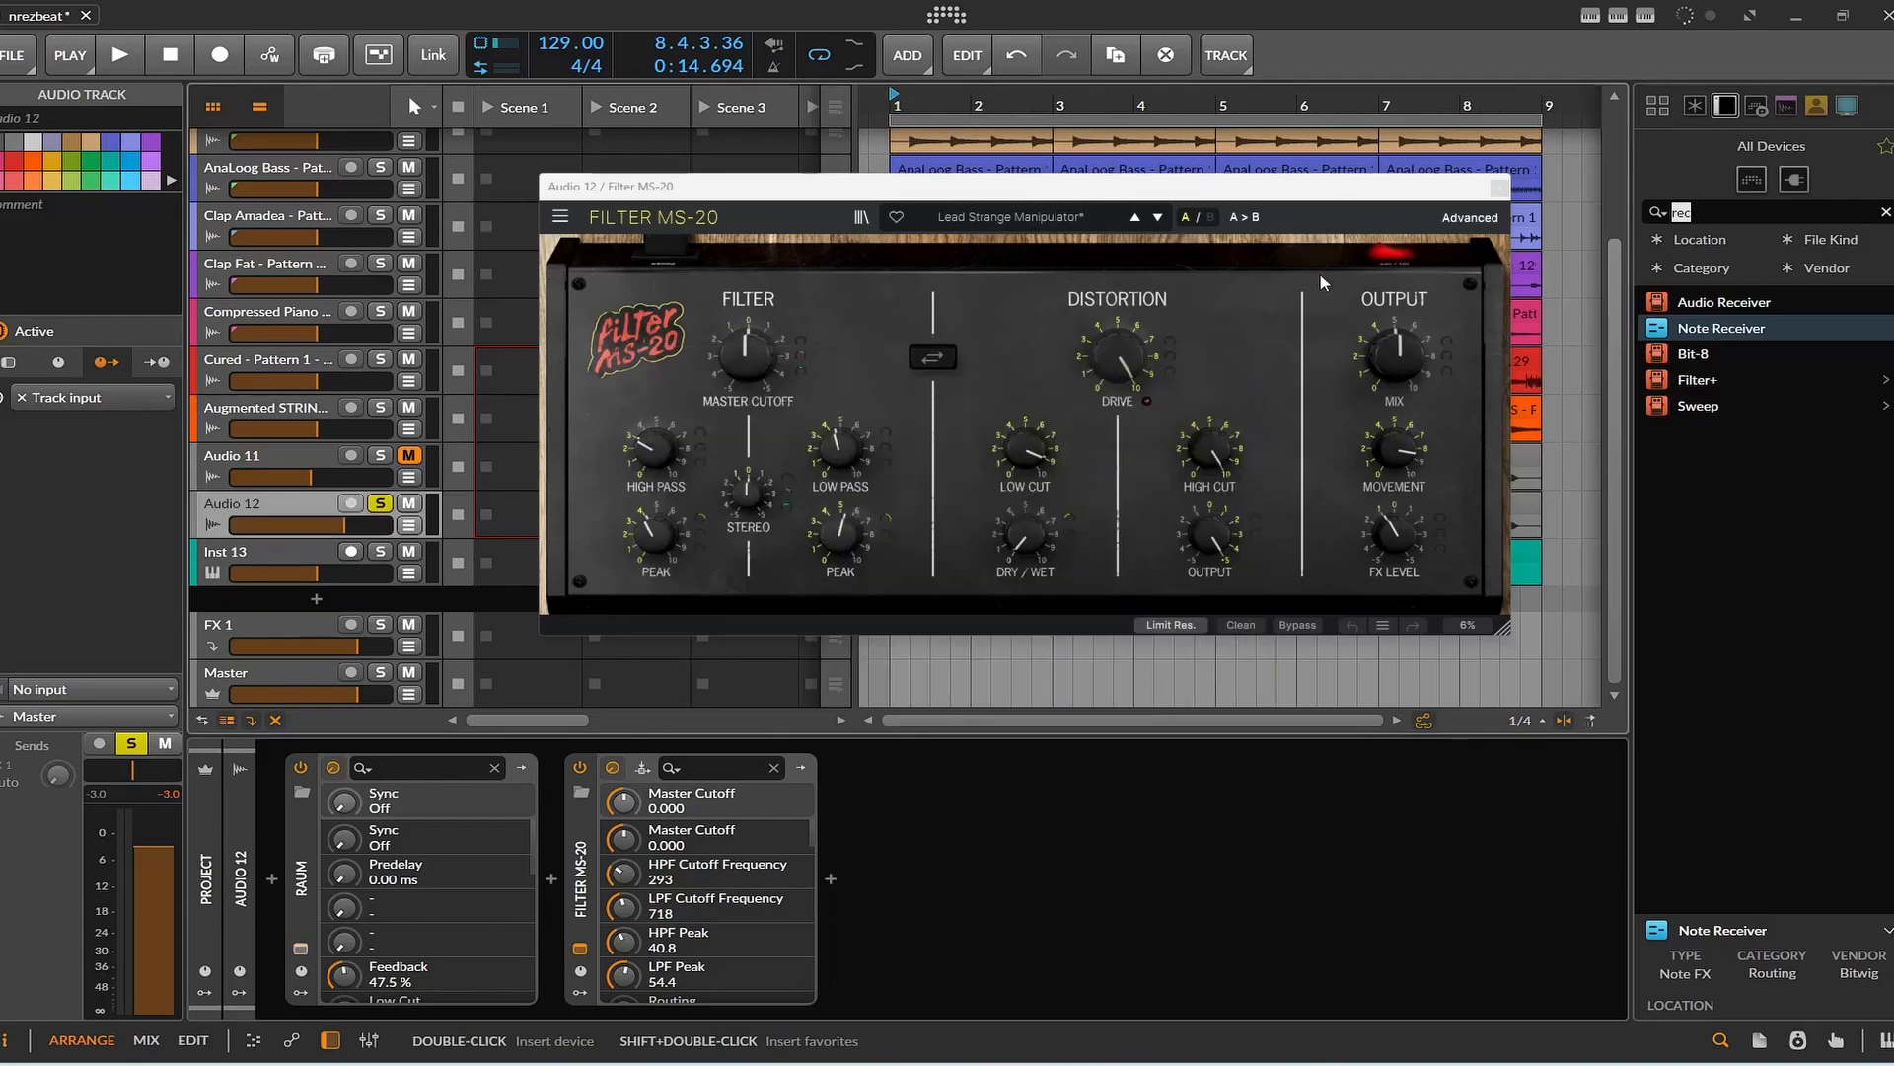
left_click(120, 55)
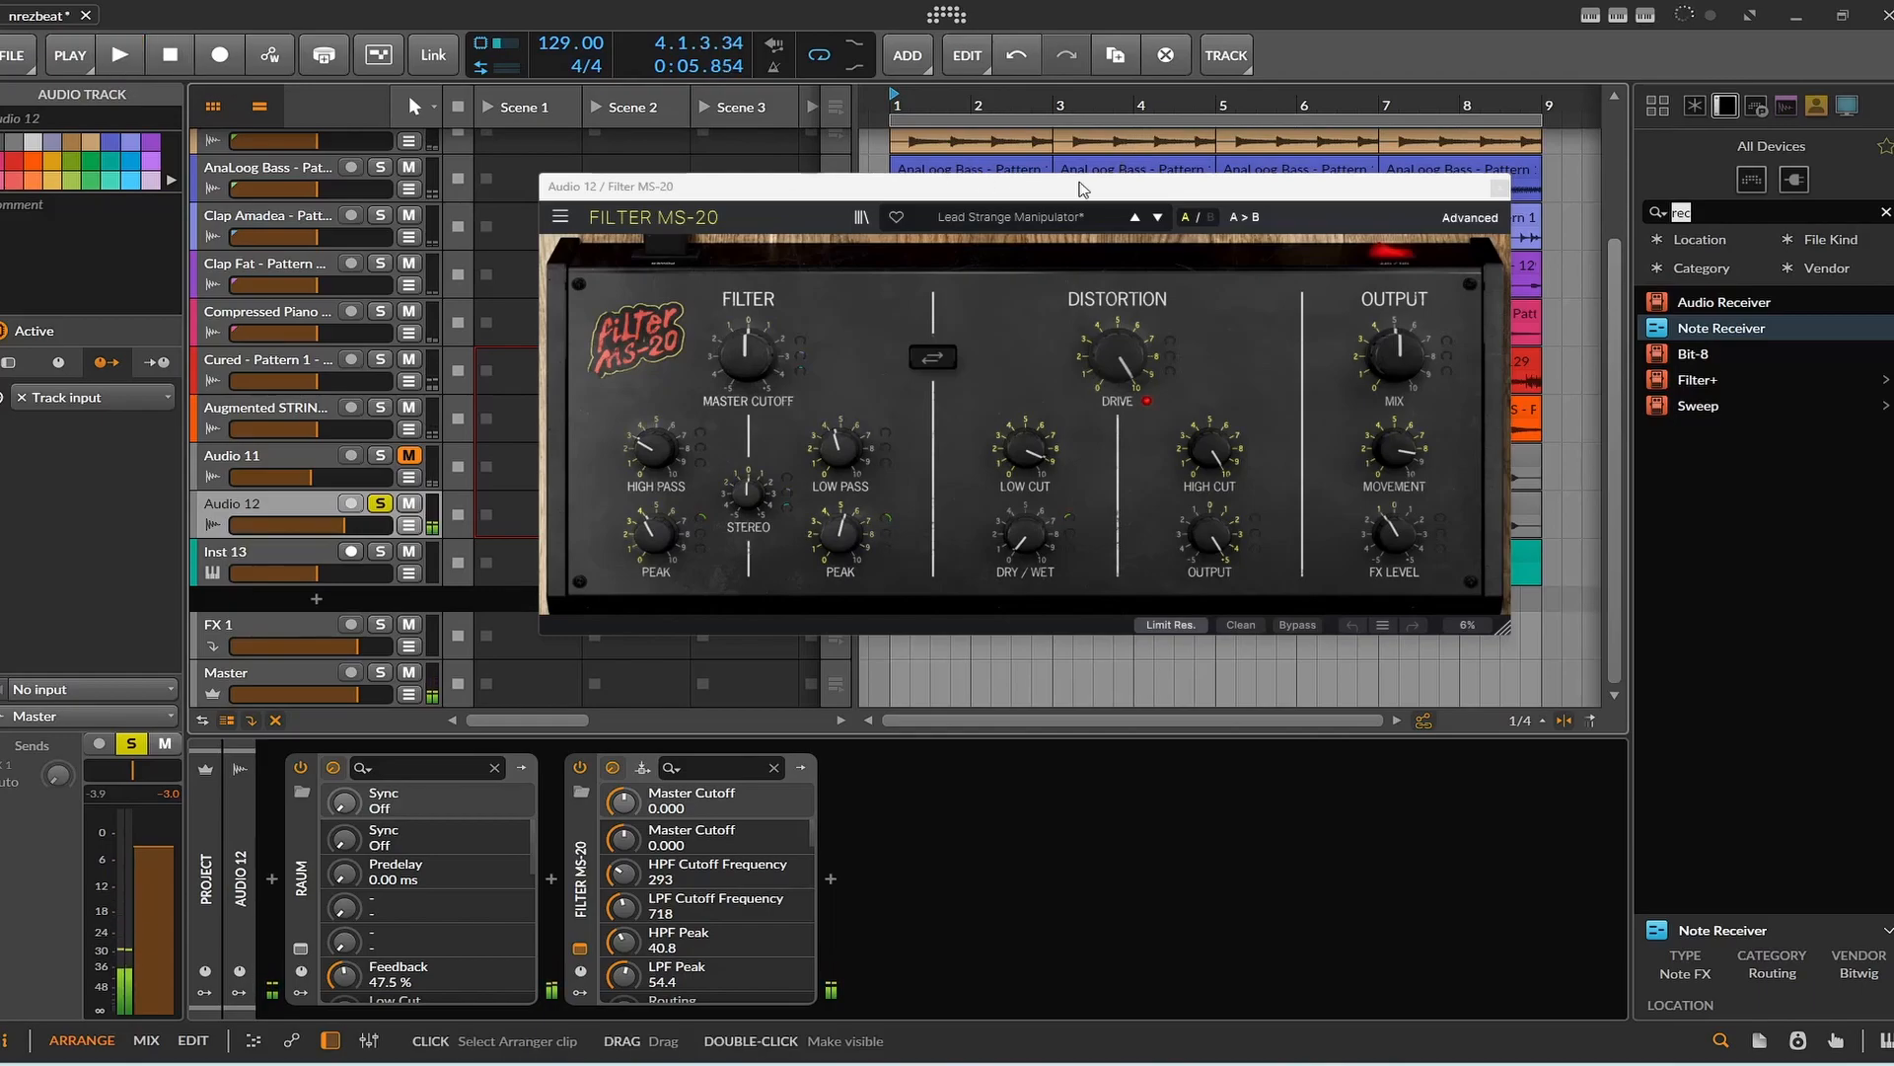
left_click(1499, 186)
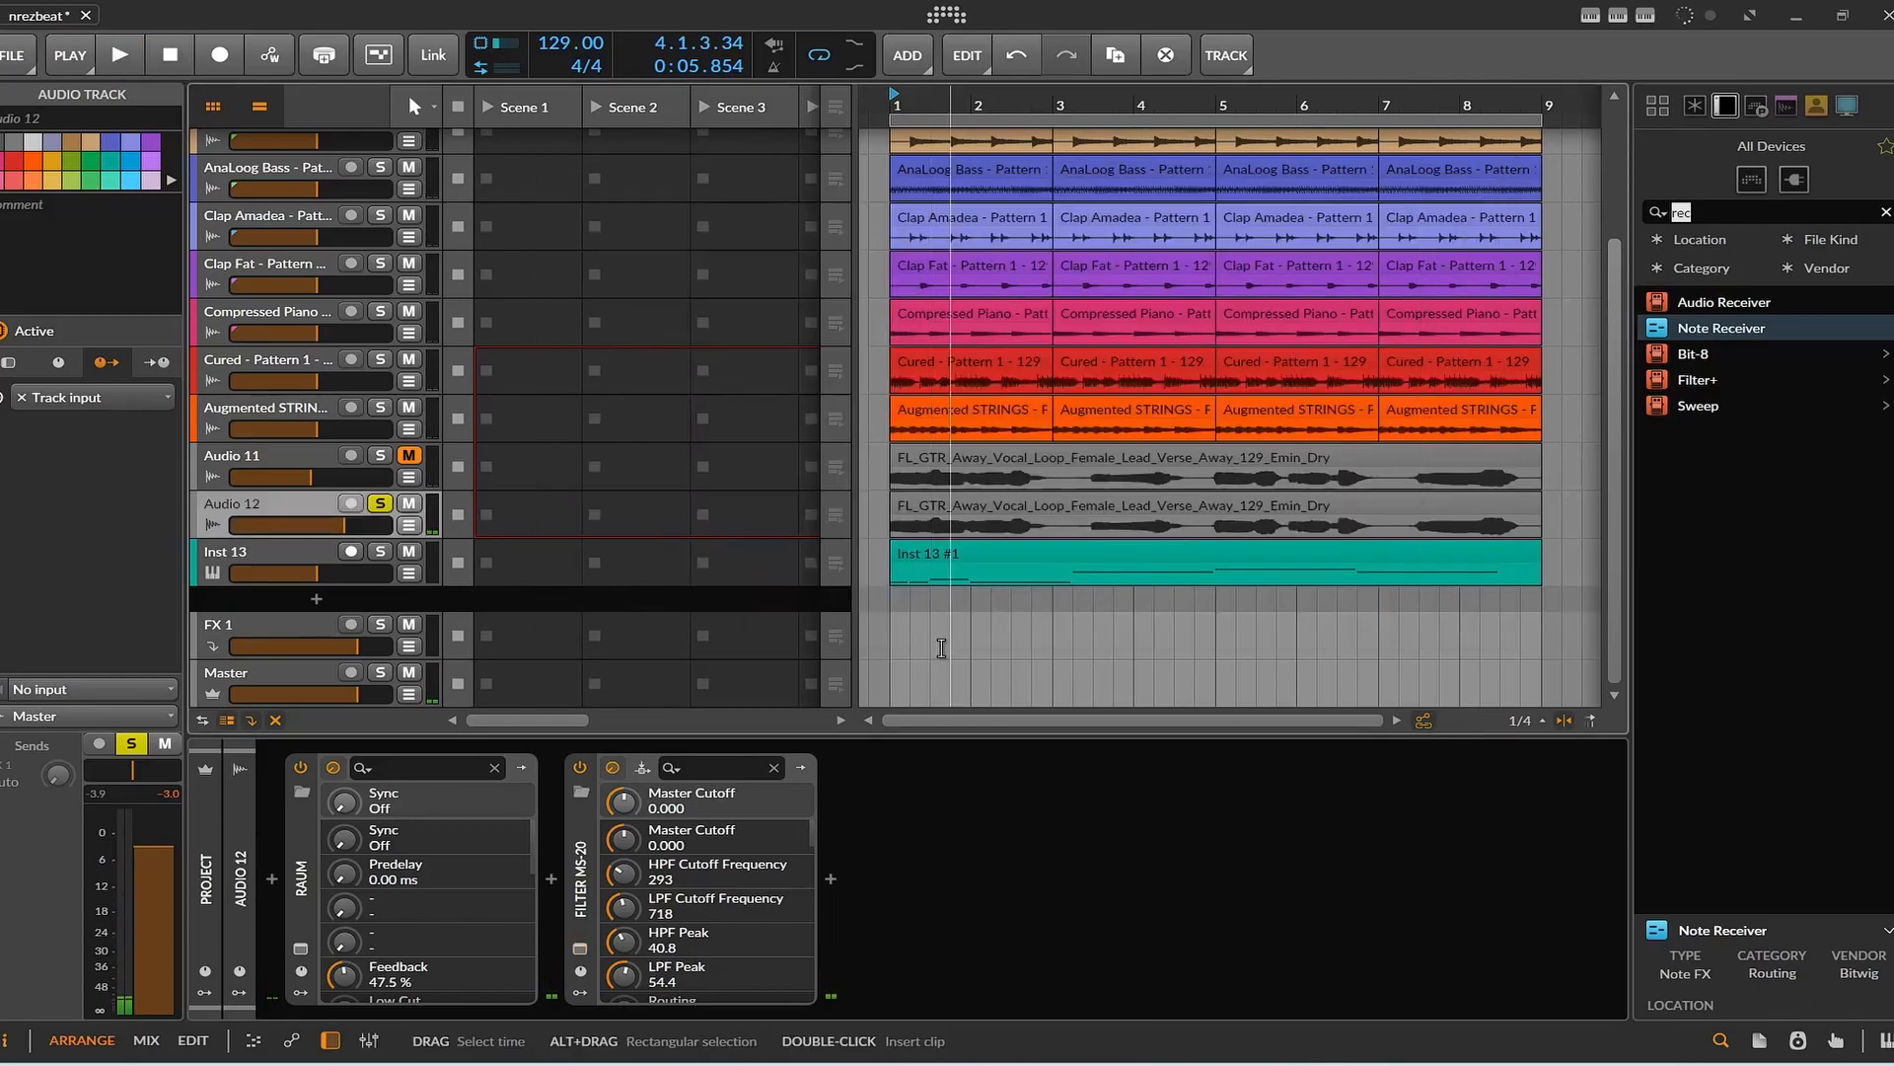
Unsolo Audio 12, unmute and solo Audio 11, and play it on its own.
left_click(381, 504)
left_click(408, 455)
left_click(381, 454)
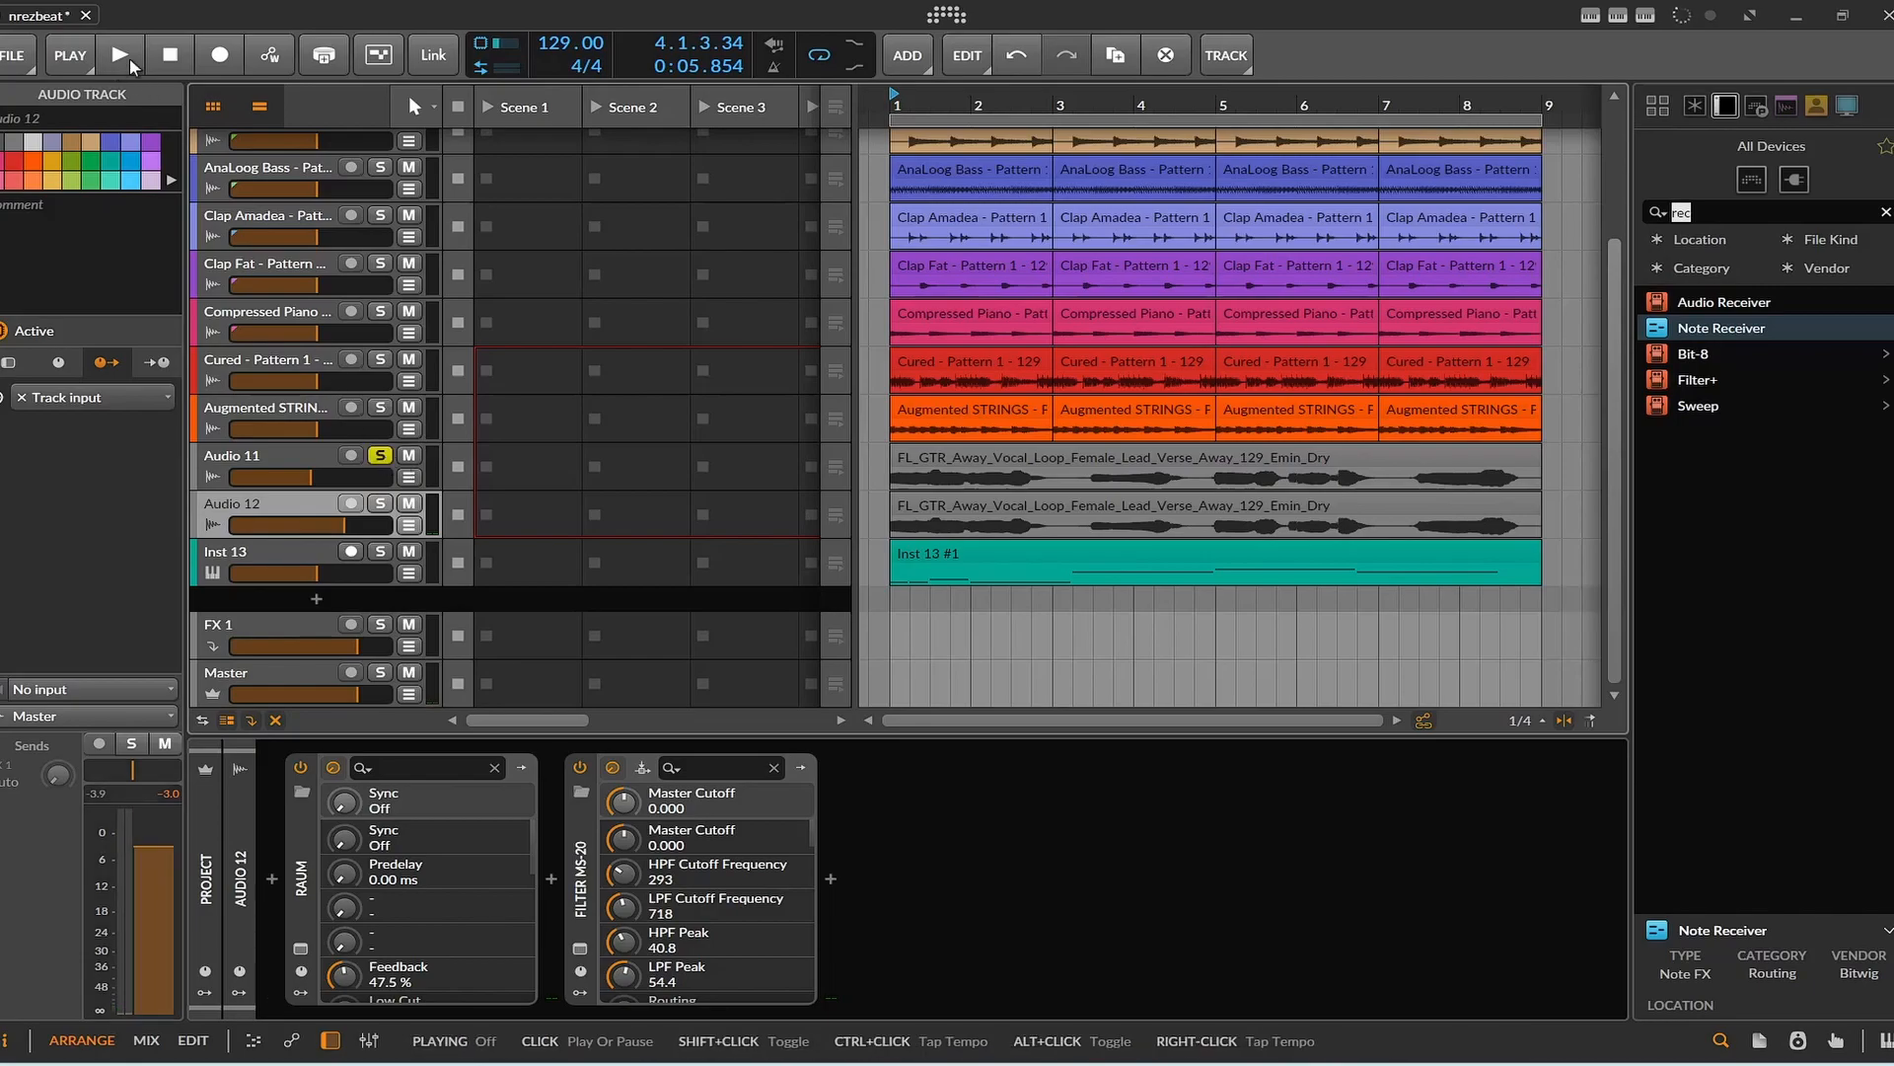
left_click(120, 55)
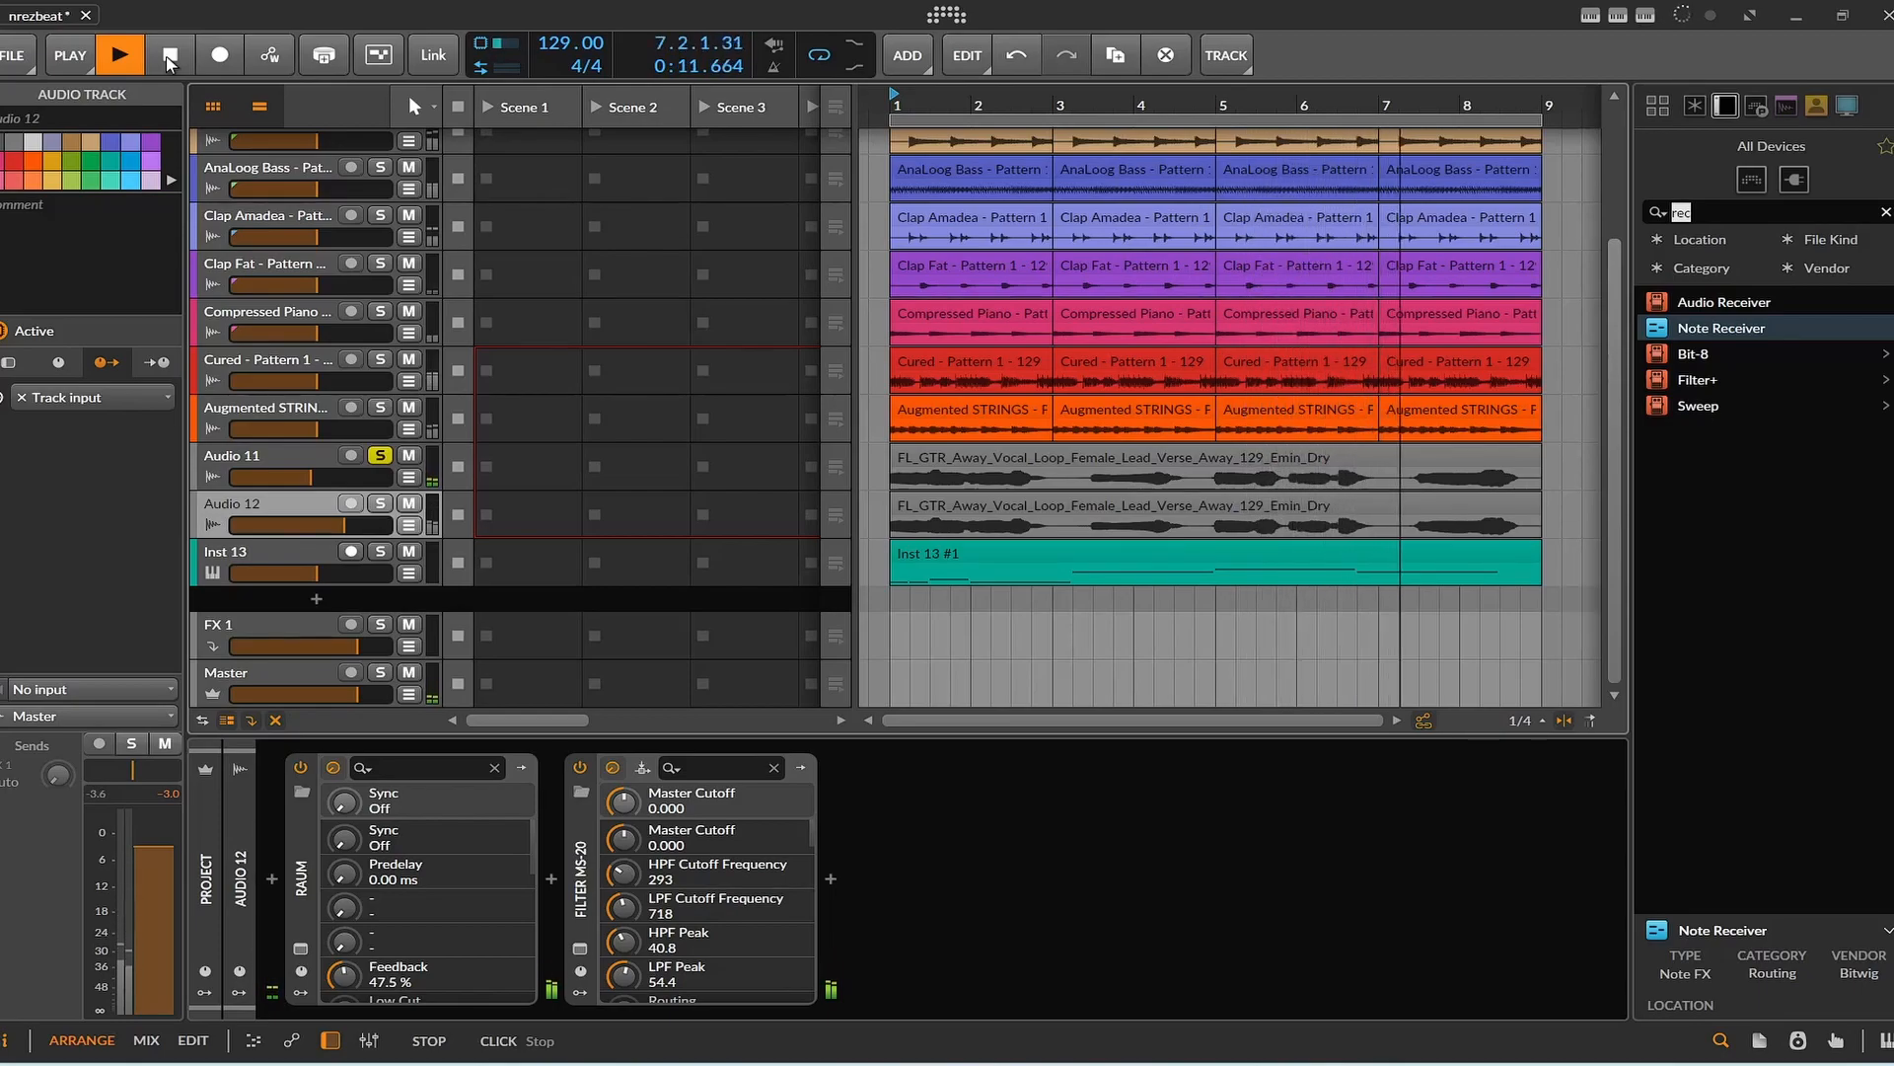
left_click(165, 56)
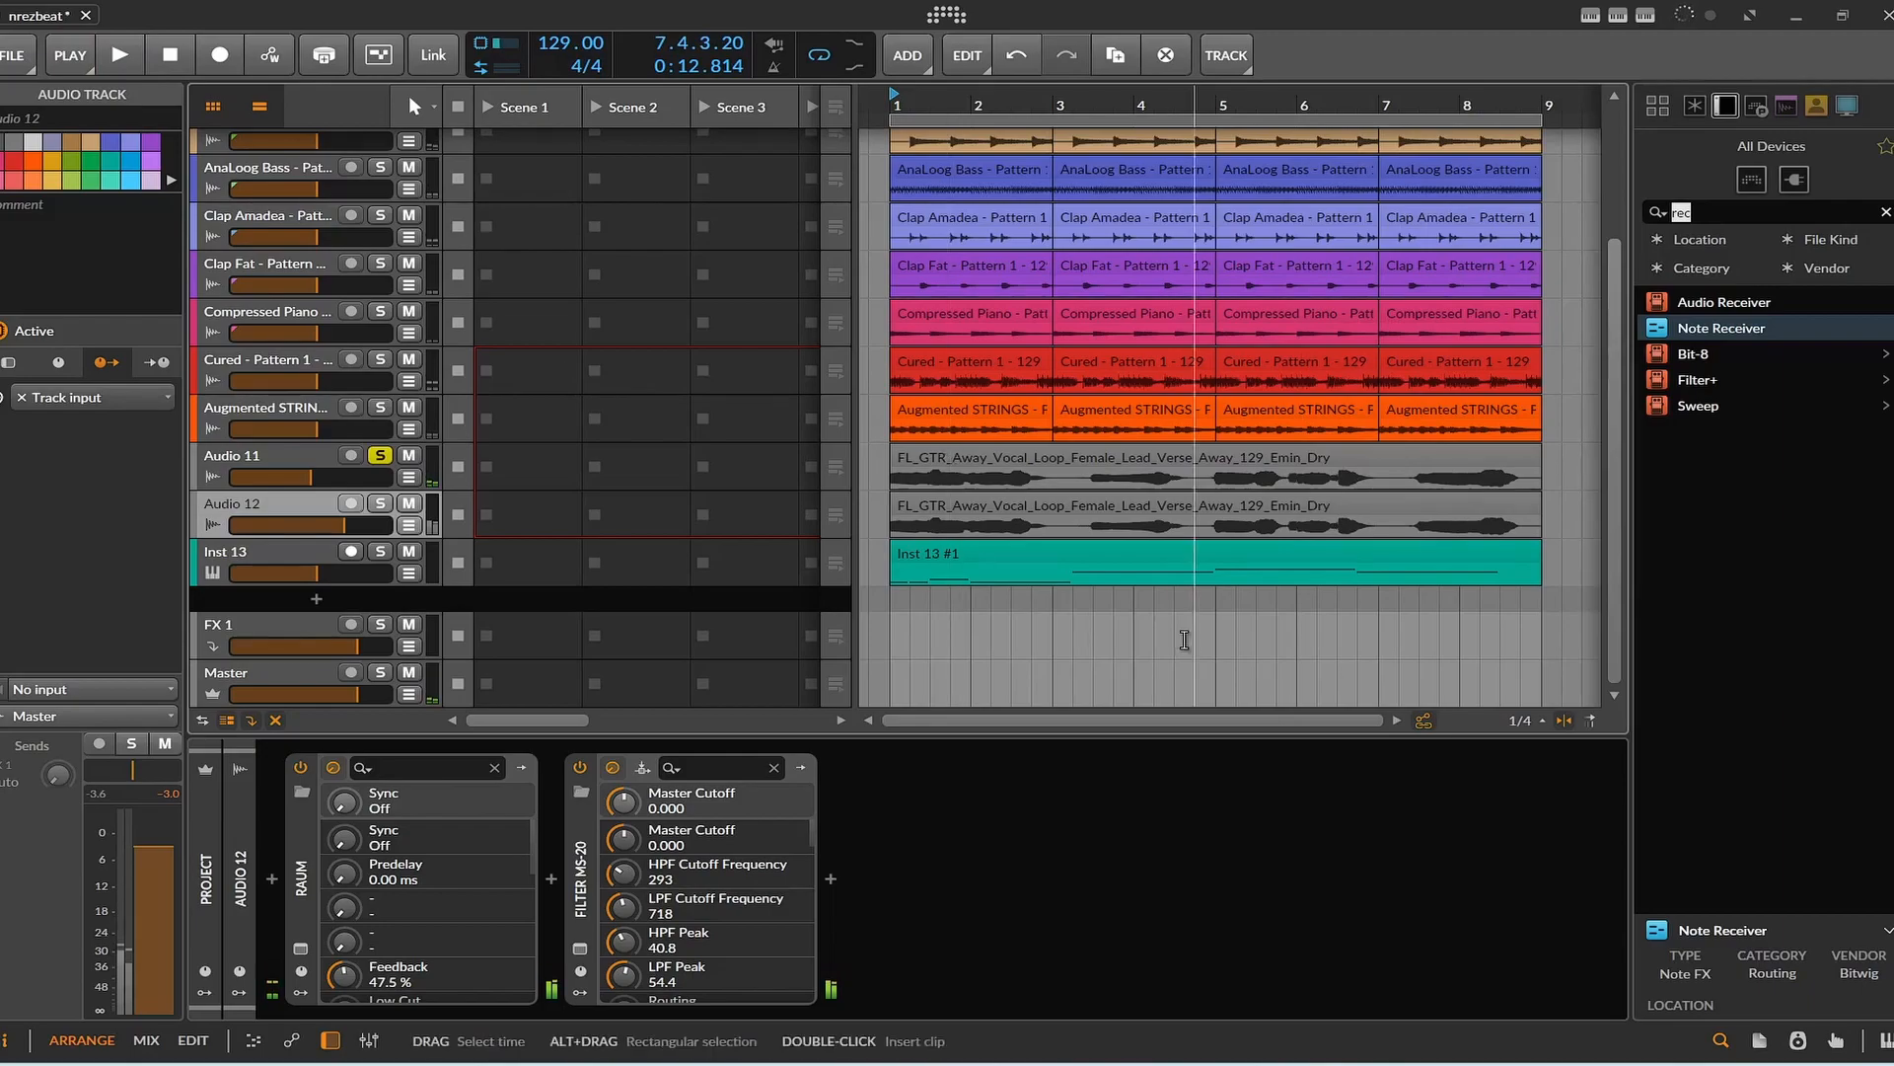
Open the Inst 13 clip in the note editor with the Inst 13 layer active, and examine its notes.
double_click(1002, 549)
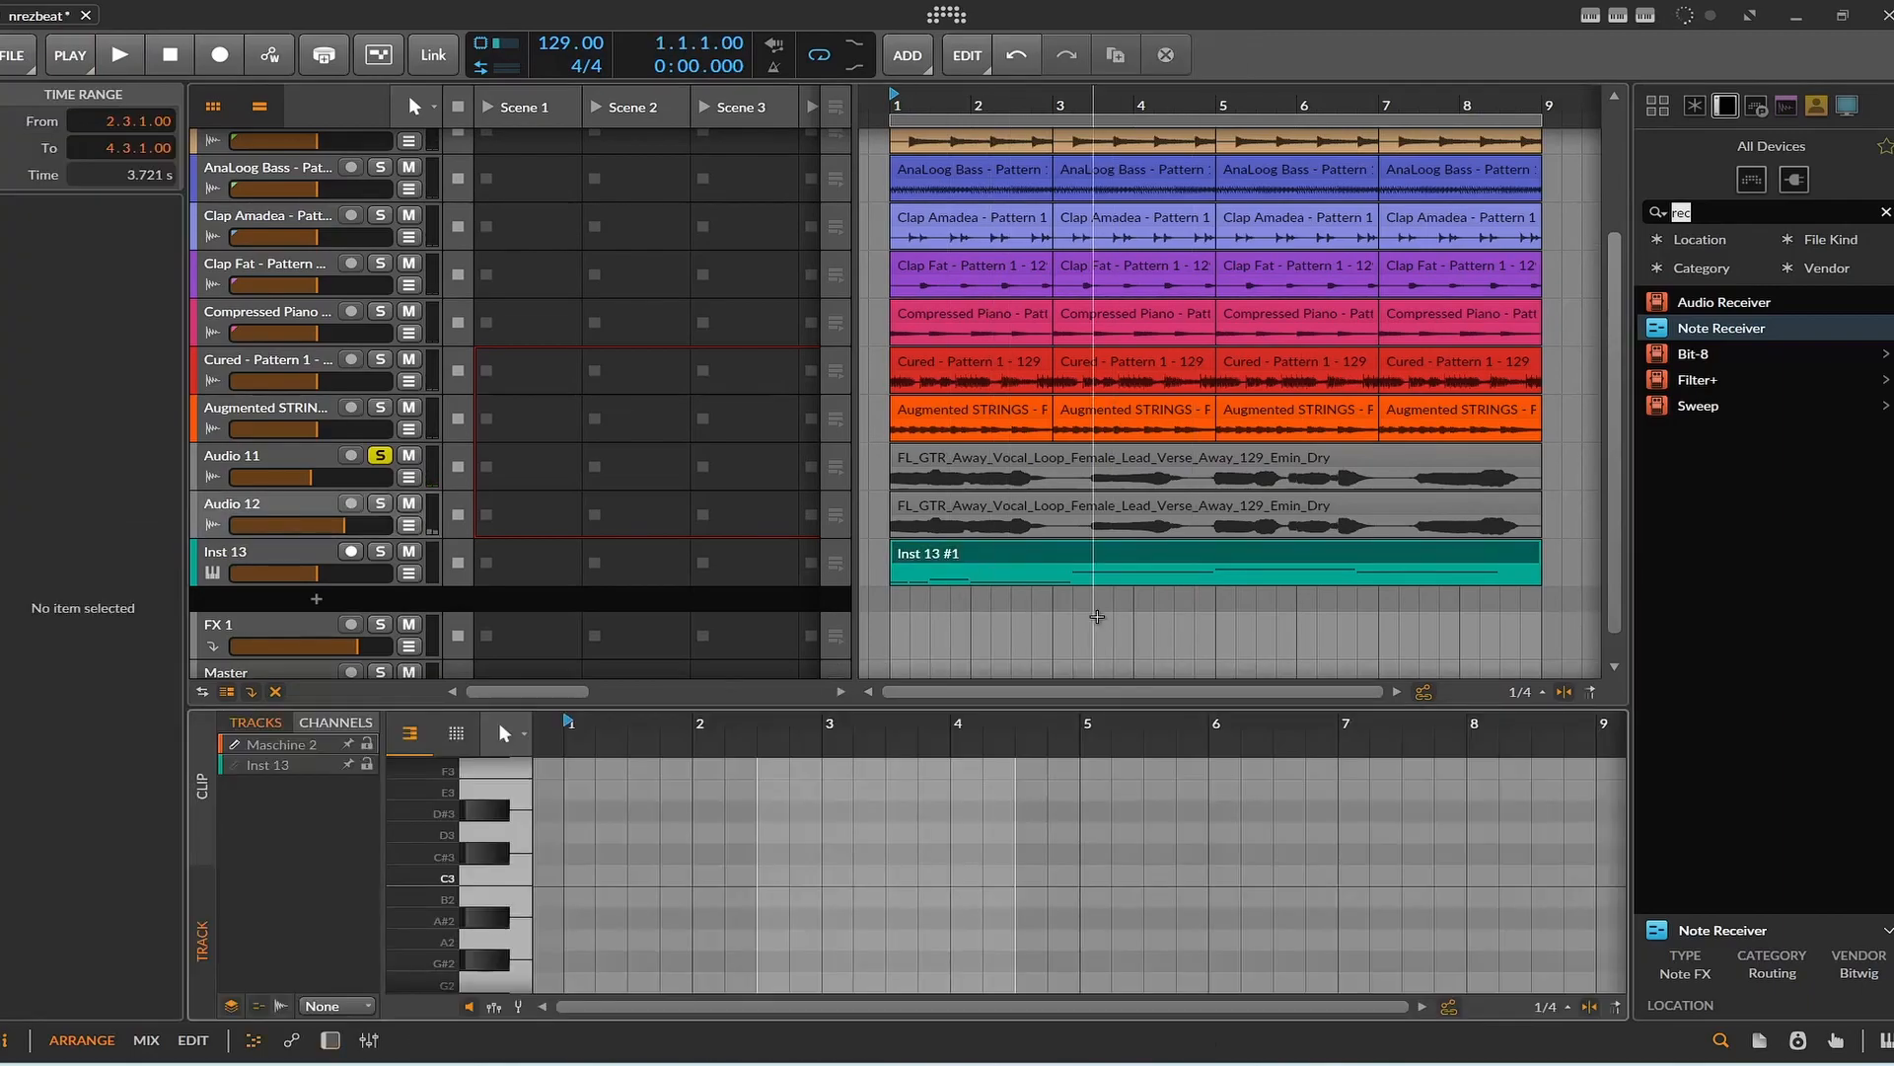
scroll(1022, 891, "up", 12)
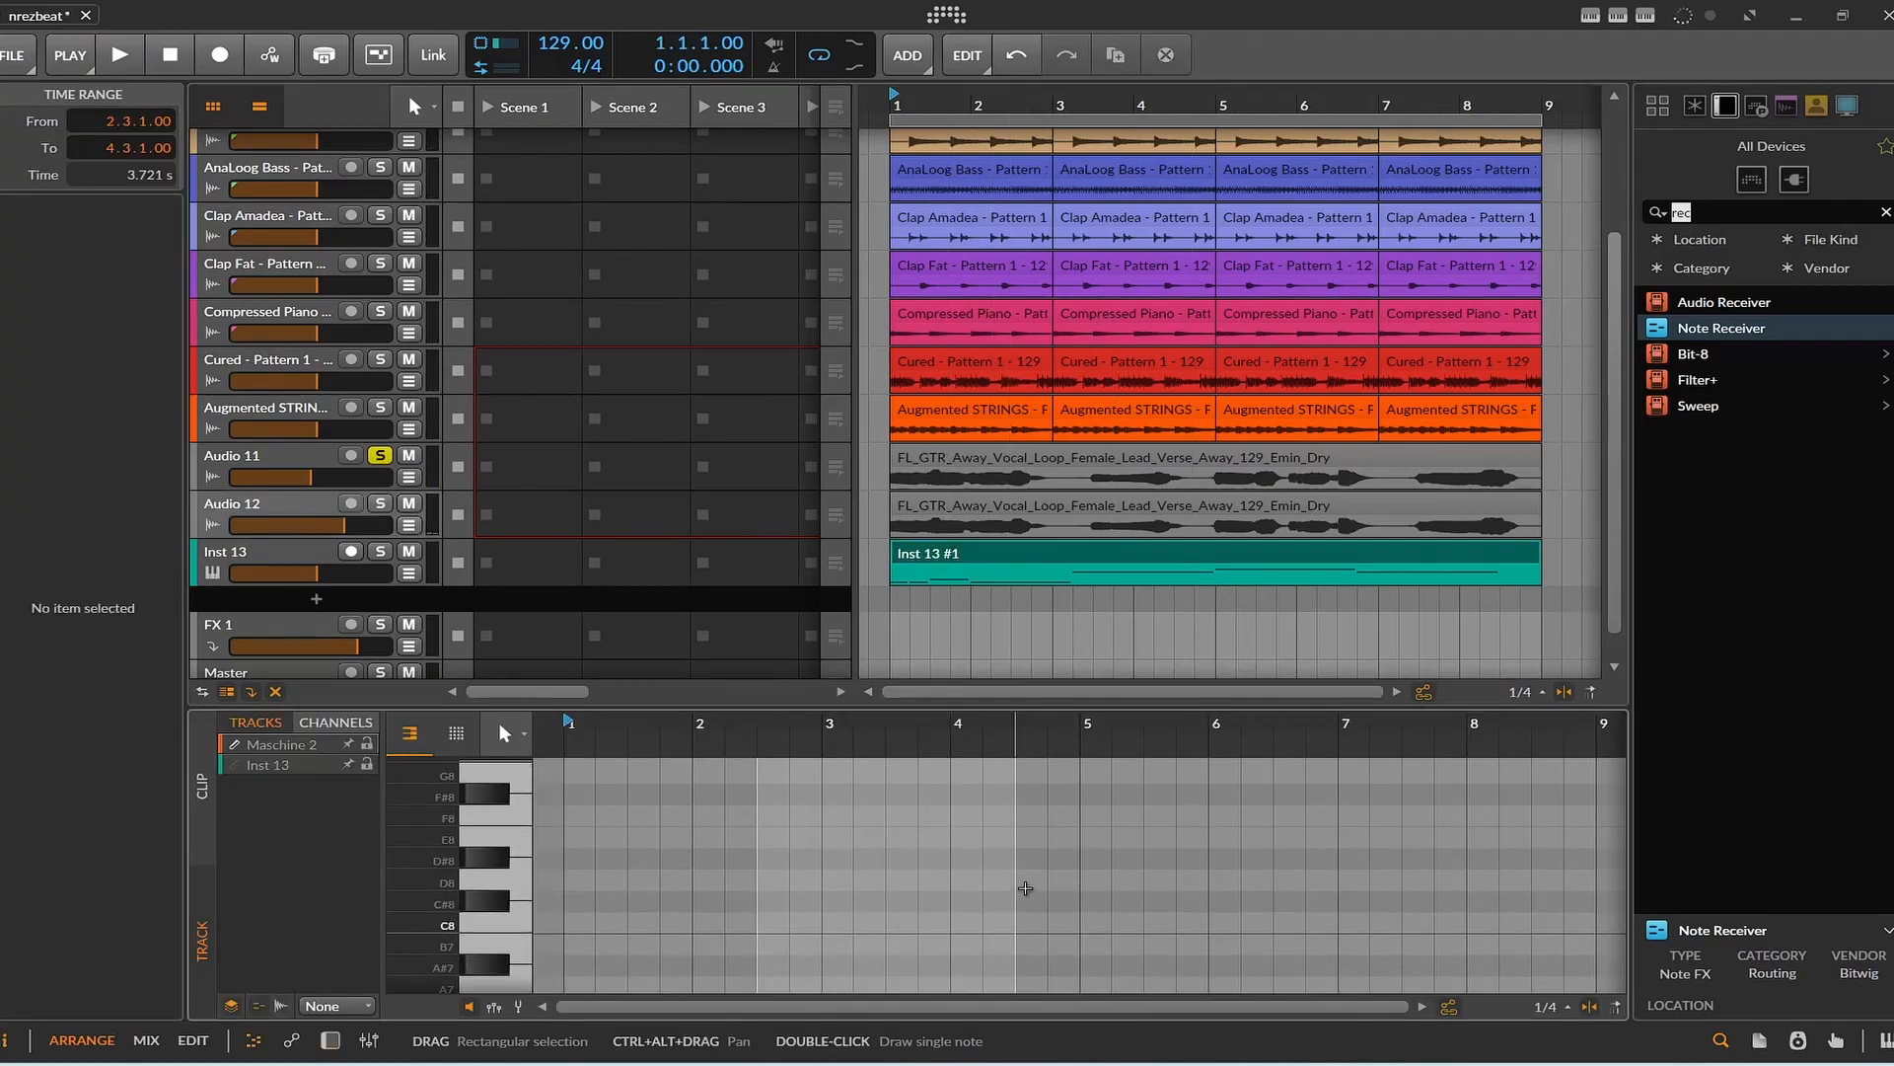
scroll(1026, 888, "down", 13)
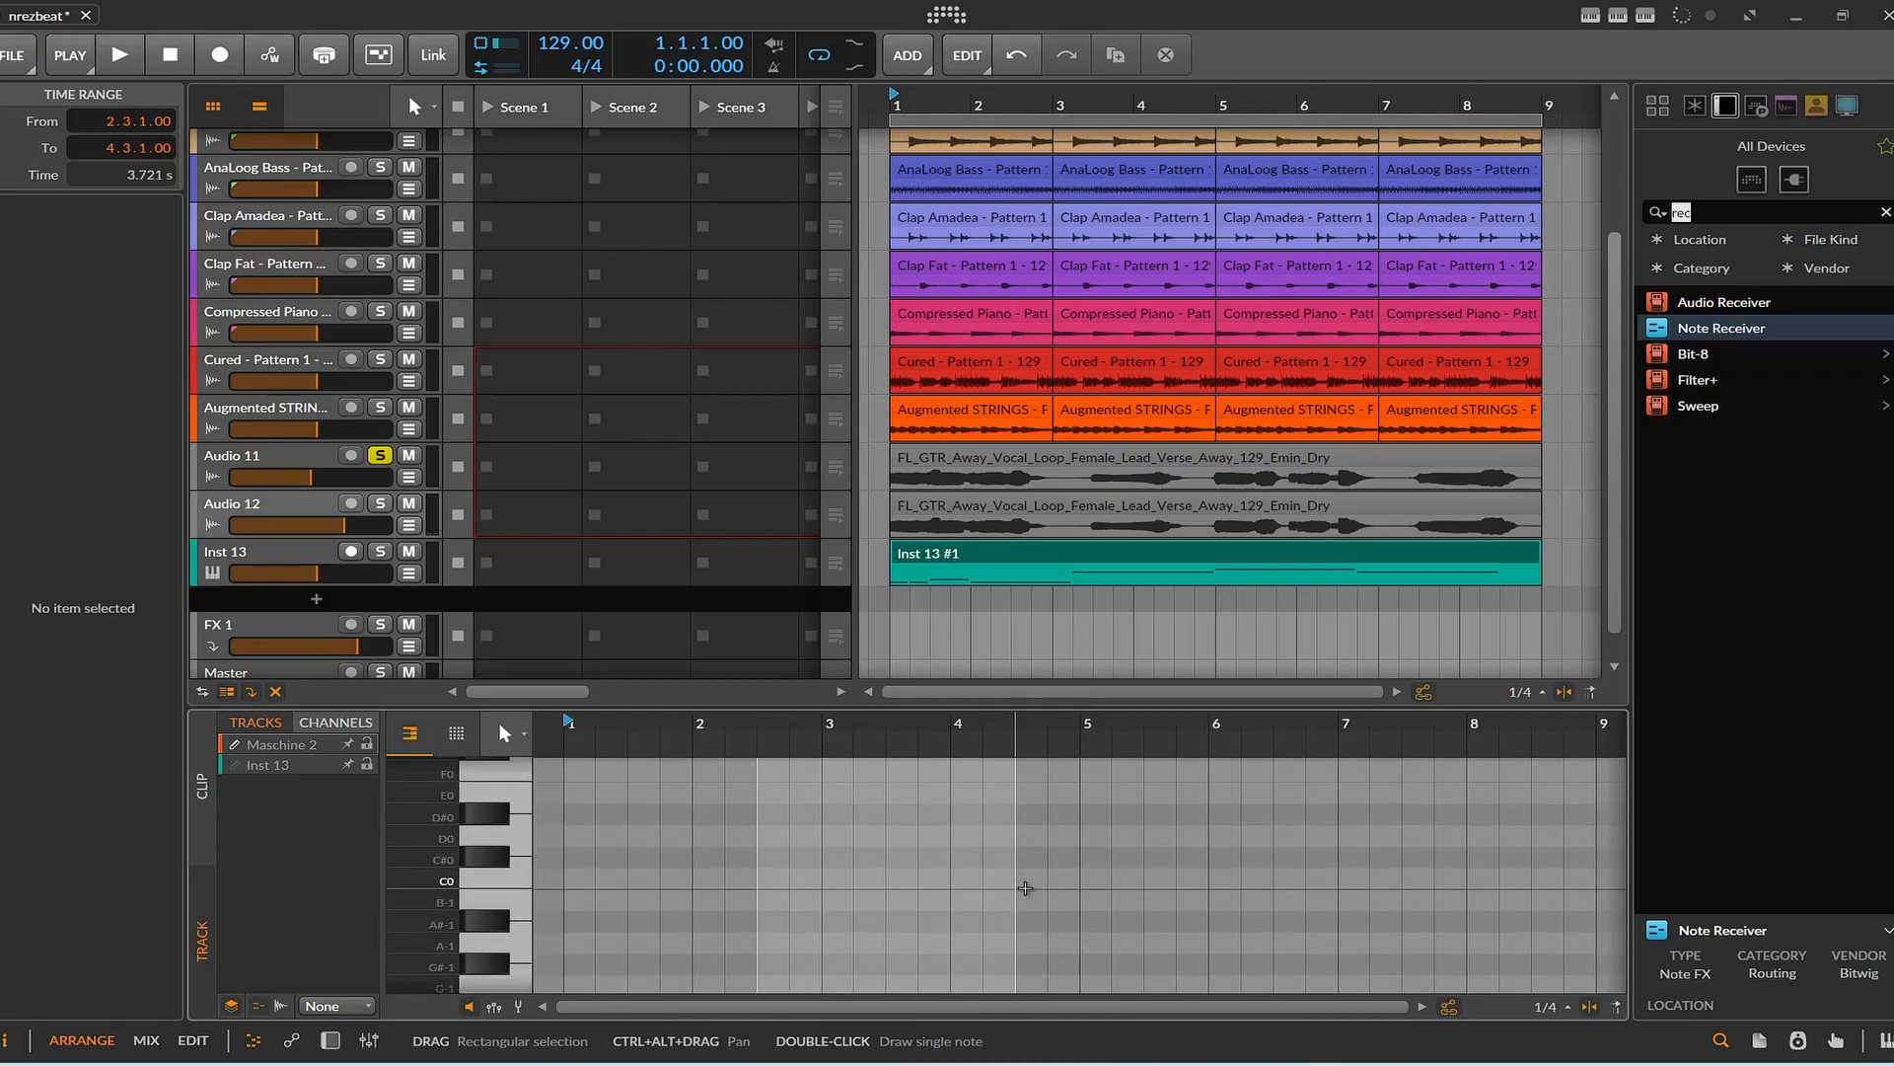
left_click(959, 551)
double_click(958, 551)
scroll(683, 863, "down", 2)
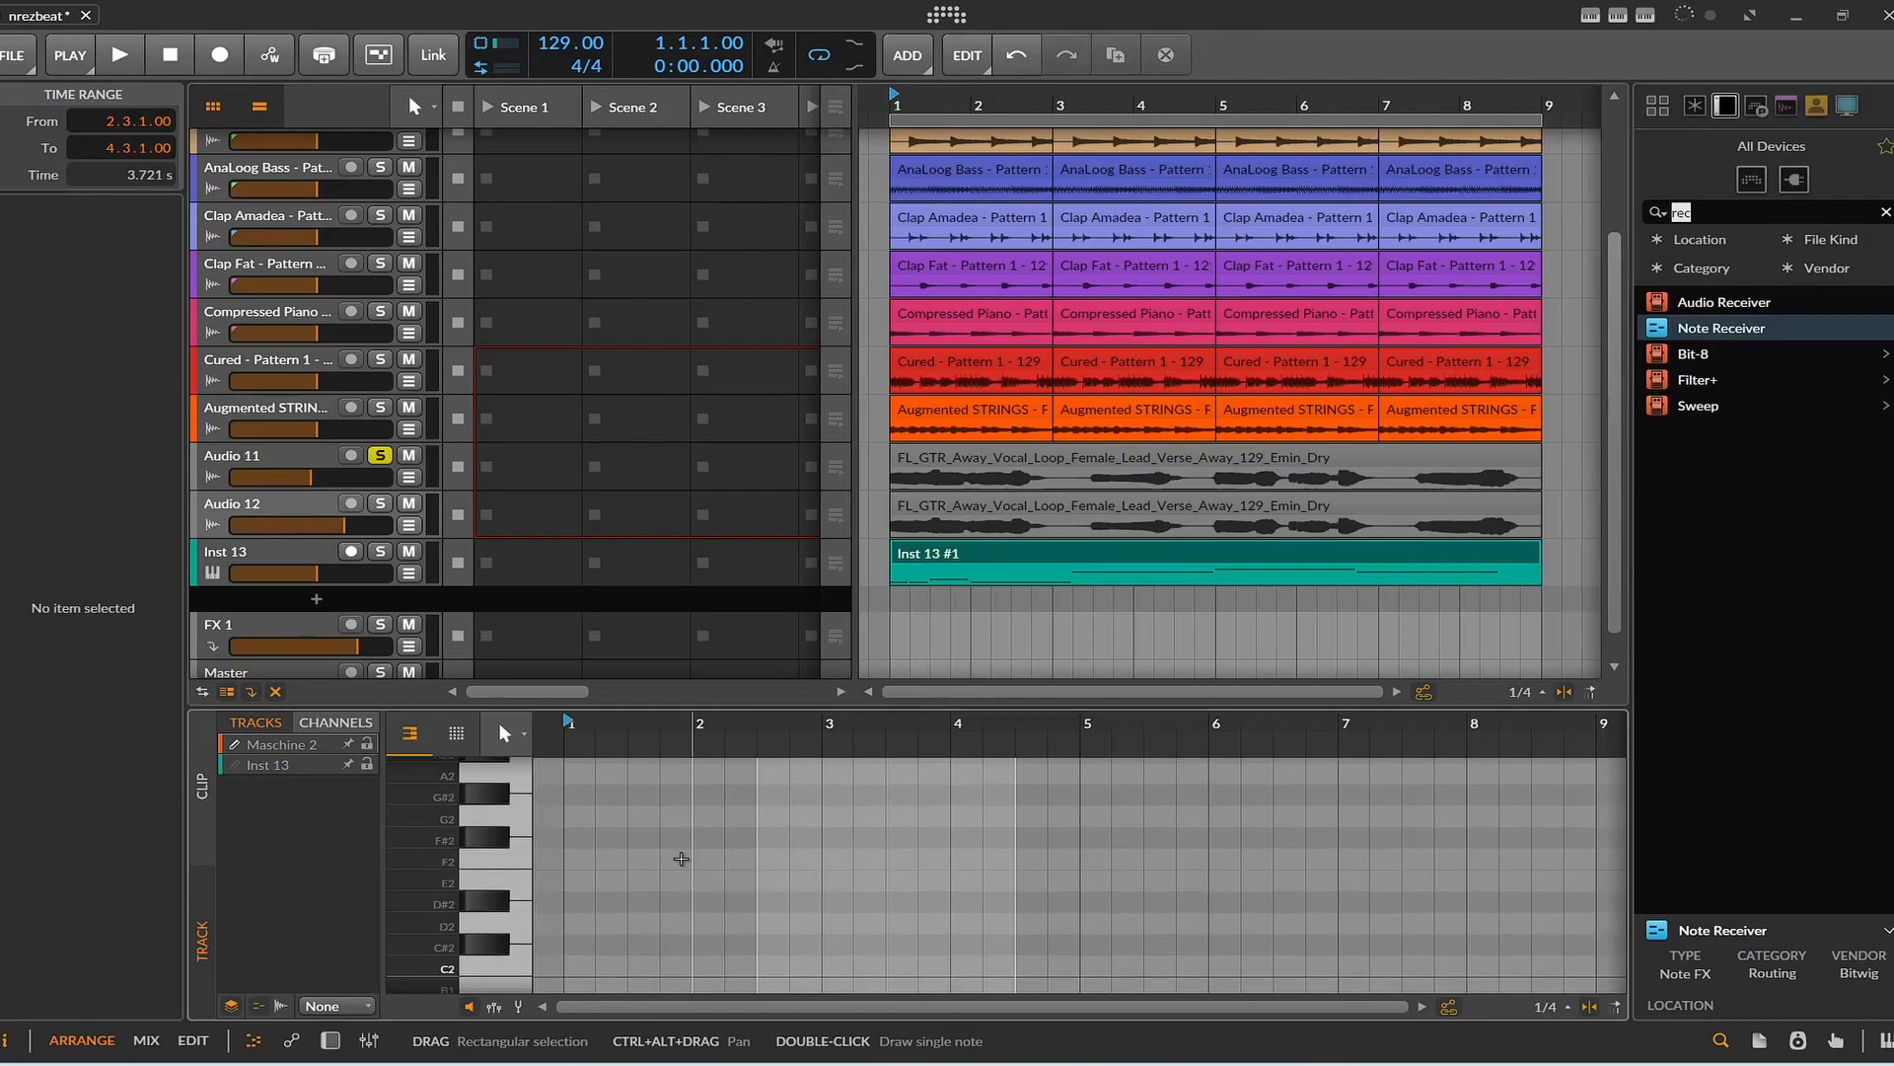
scroll(679, 864, "down", 3)
left_click(279, 765)
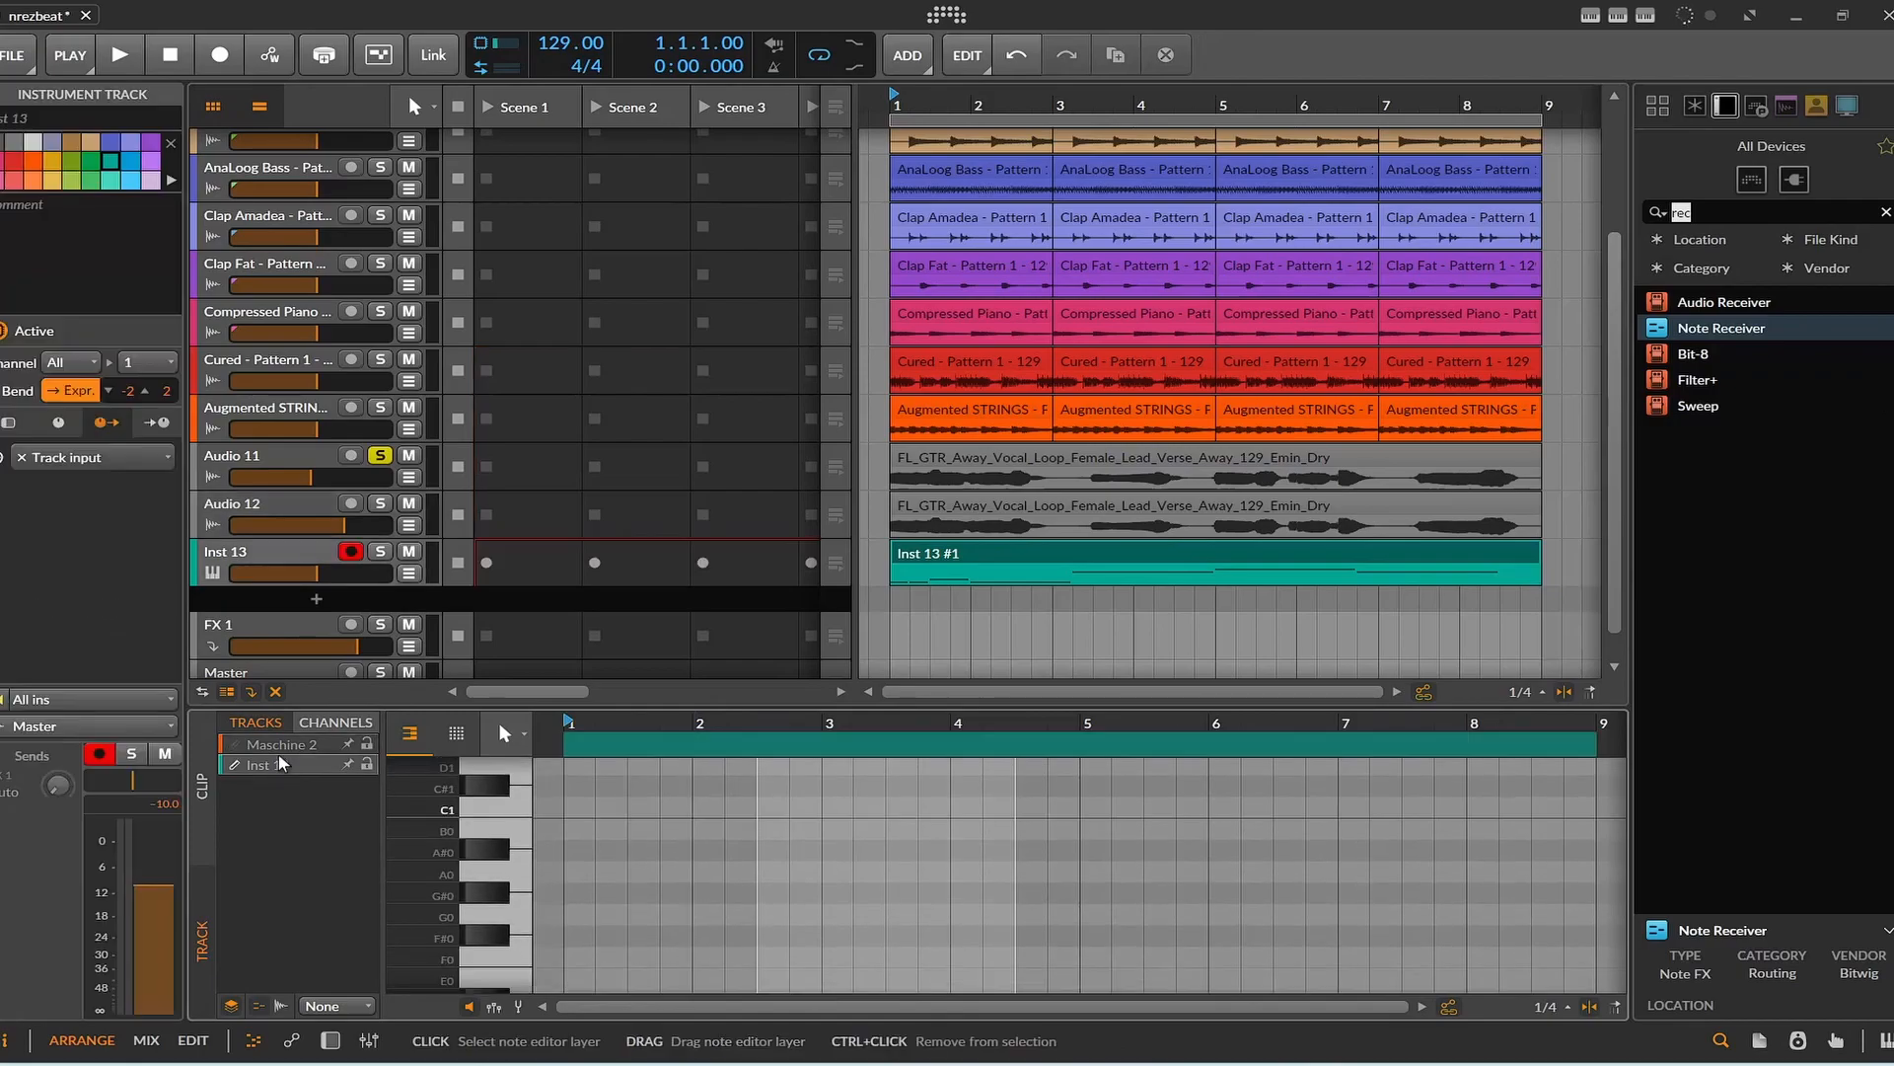
scroll(742, 866, "down", 2)
scroll(743, 866, "down", 4)
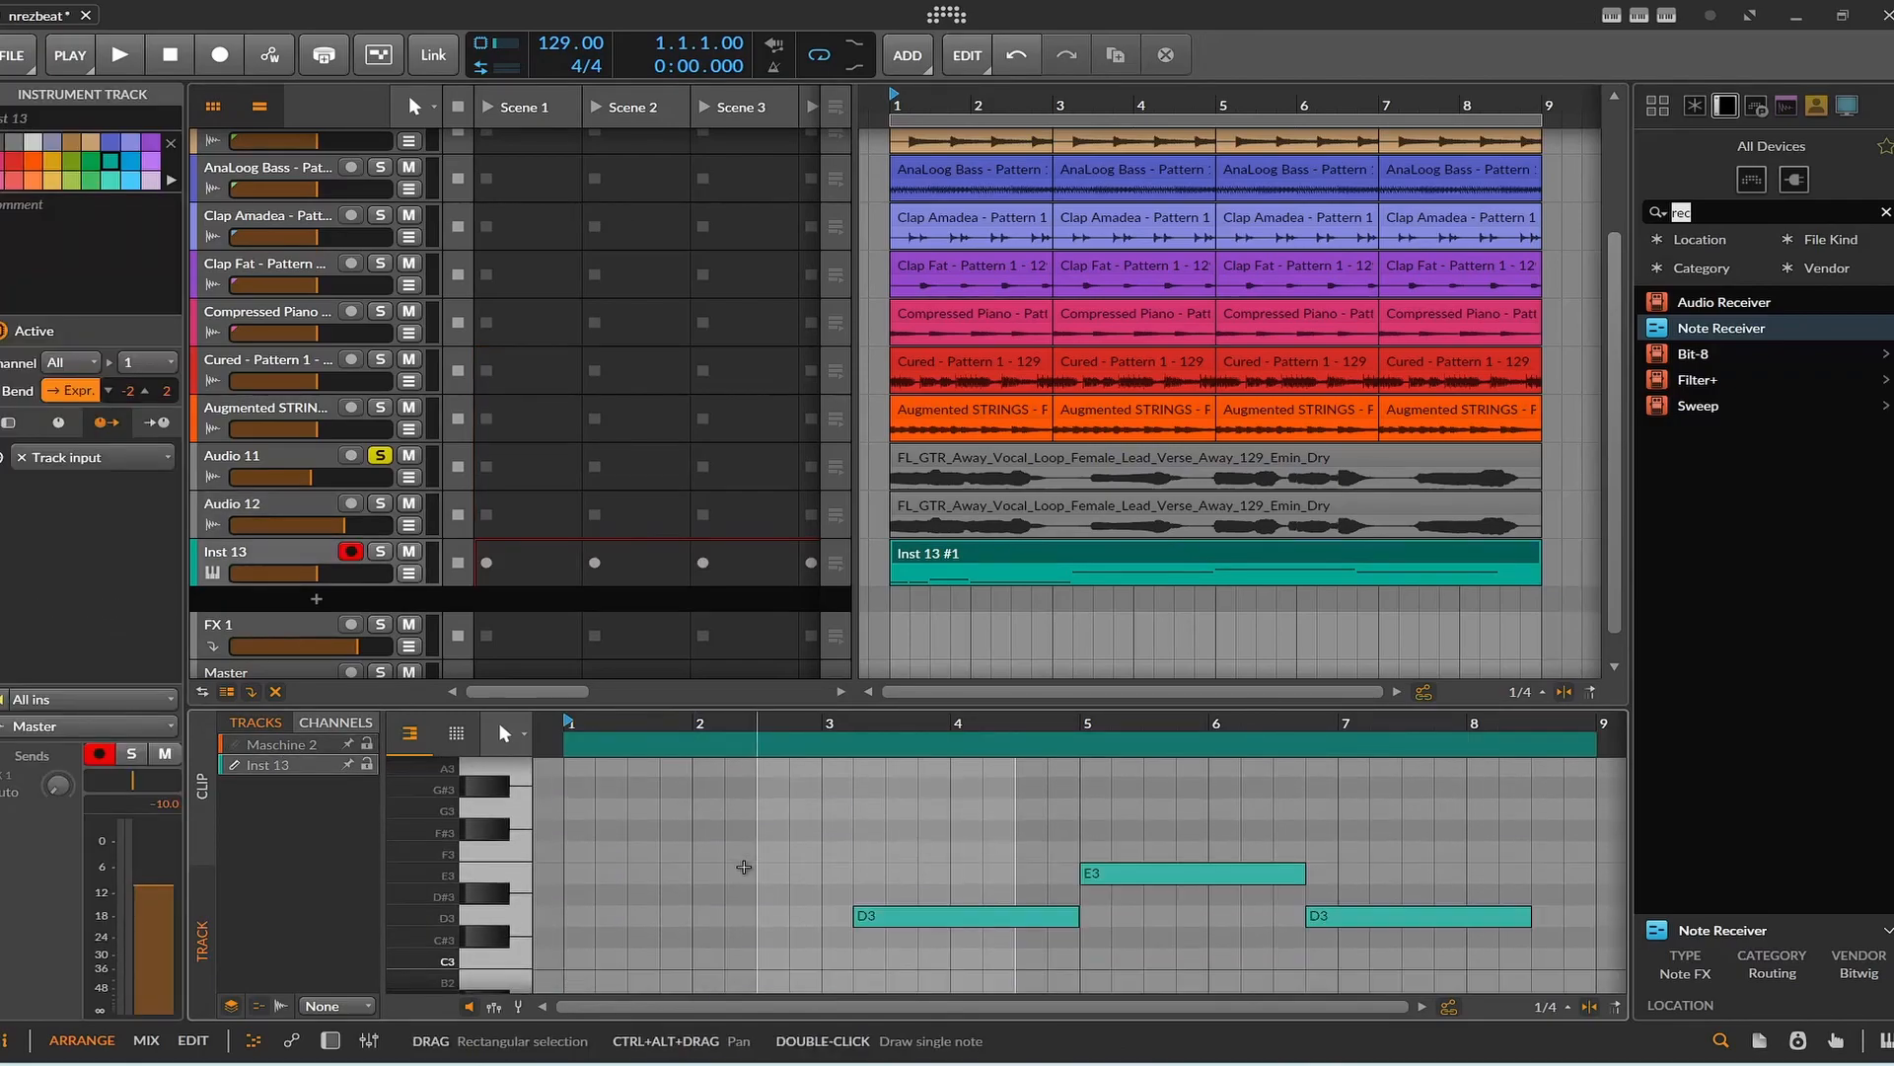
scroll(743, 866, "down", 1)
scroll(744, 869, "up", 1)
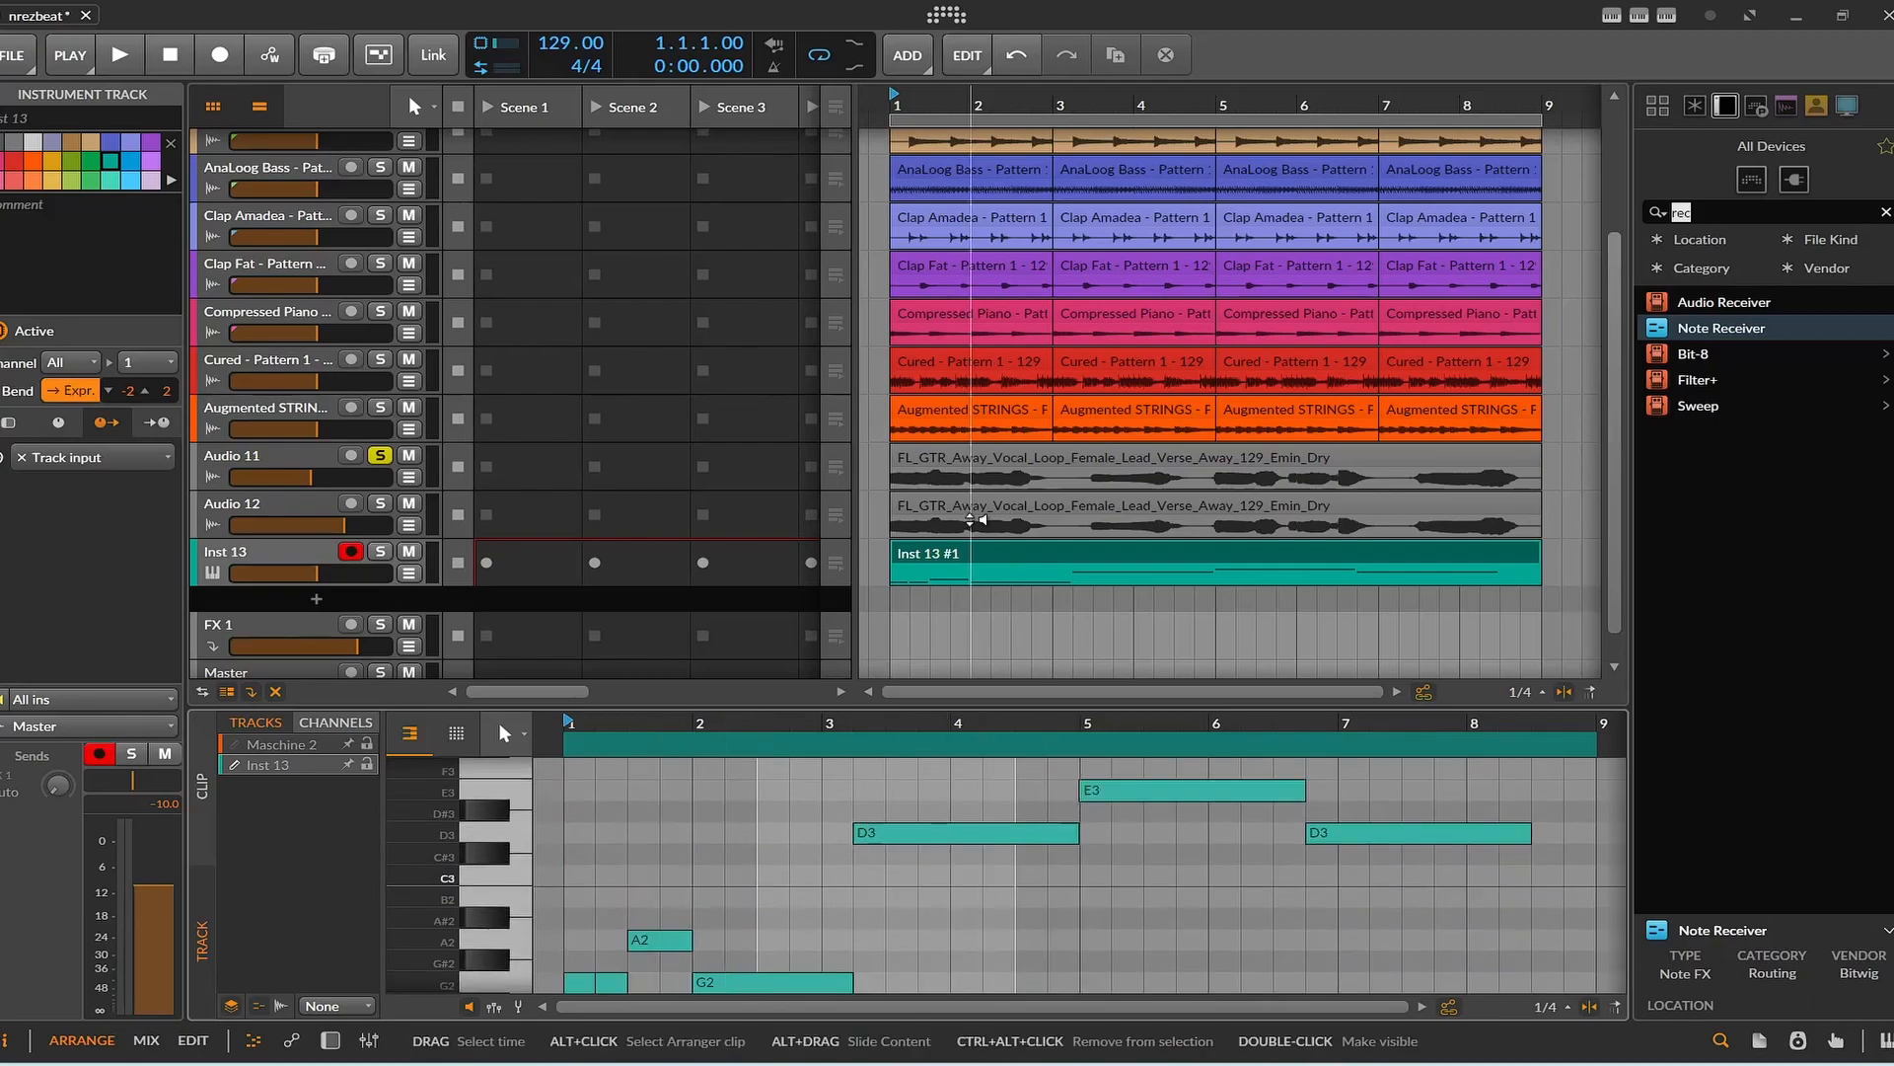
Show Audio 11's device chain and expand the Vocoder's Carrier chain to examine its Note Receiver and Polymer.
left_click(955, 467)
left_click(316, 460)
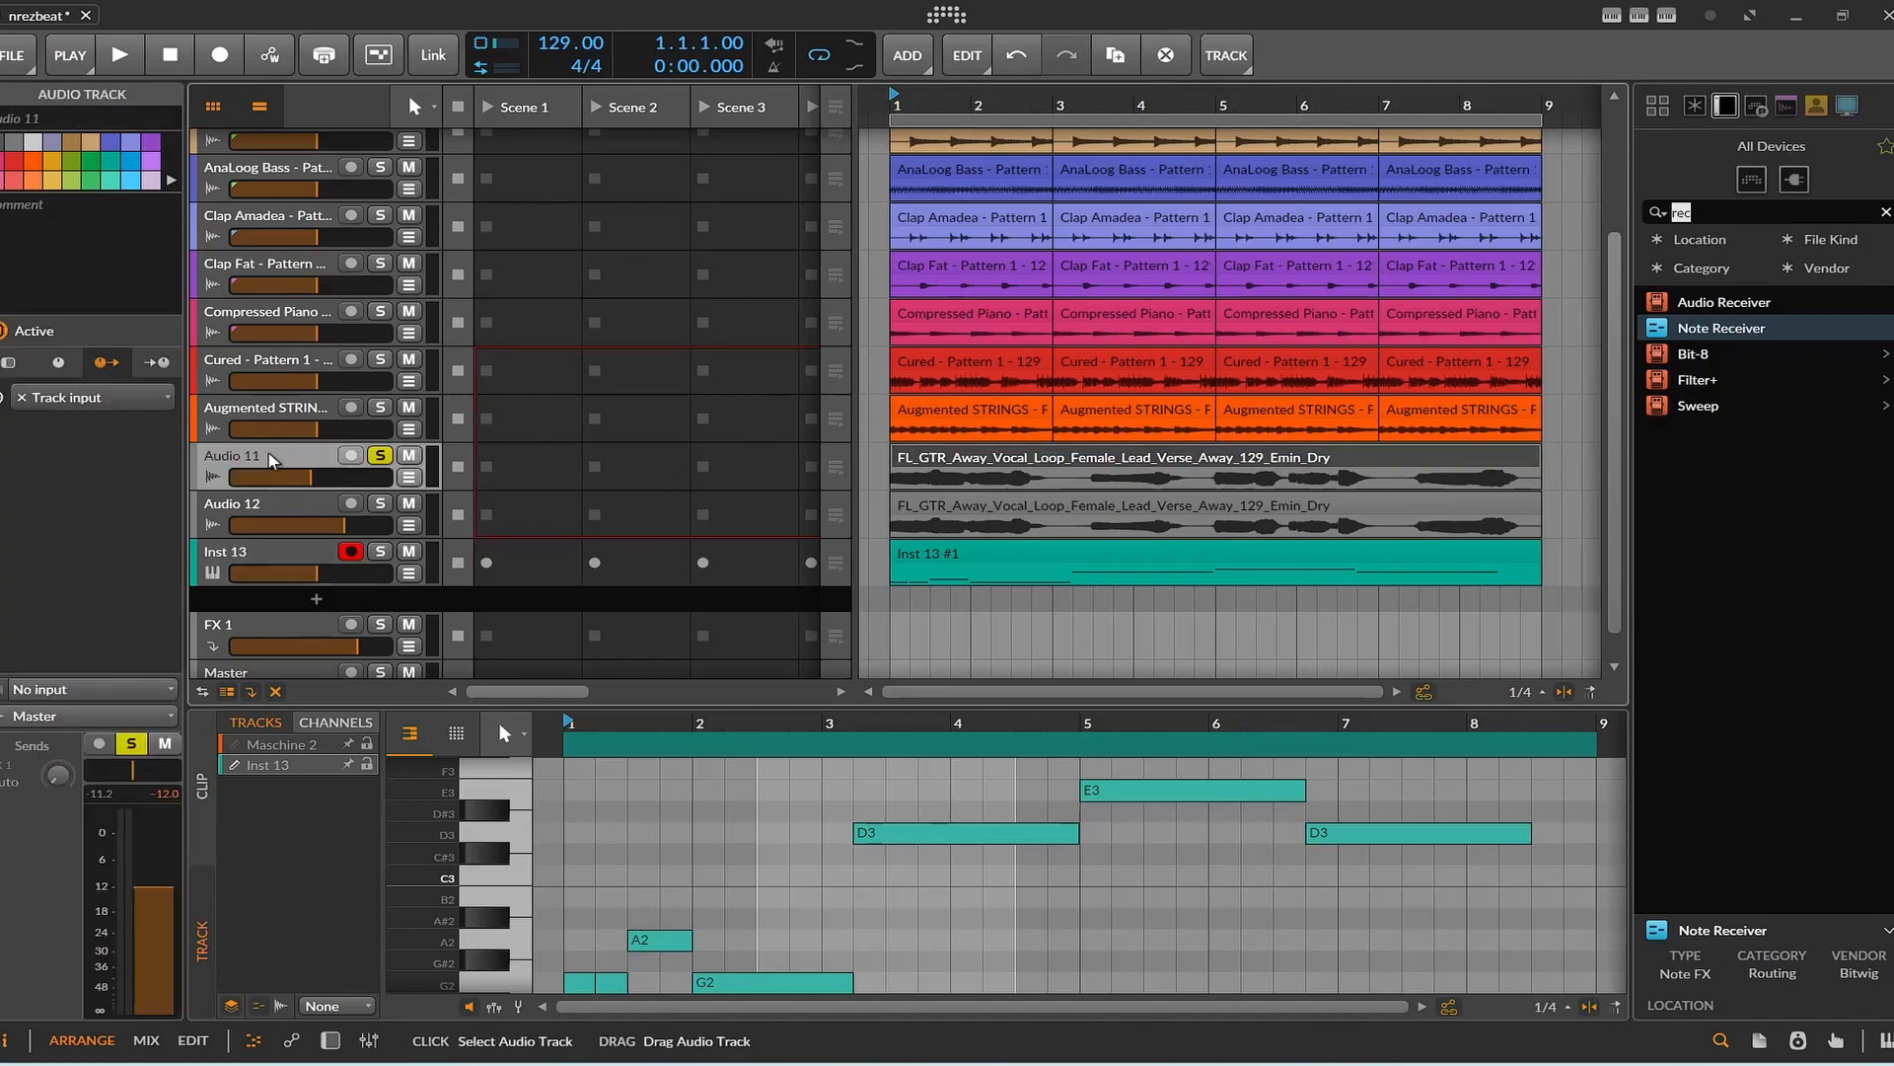
left_click(329, 1040)
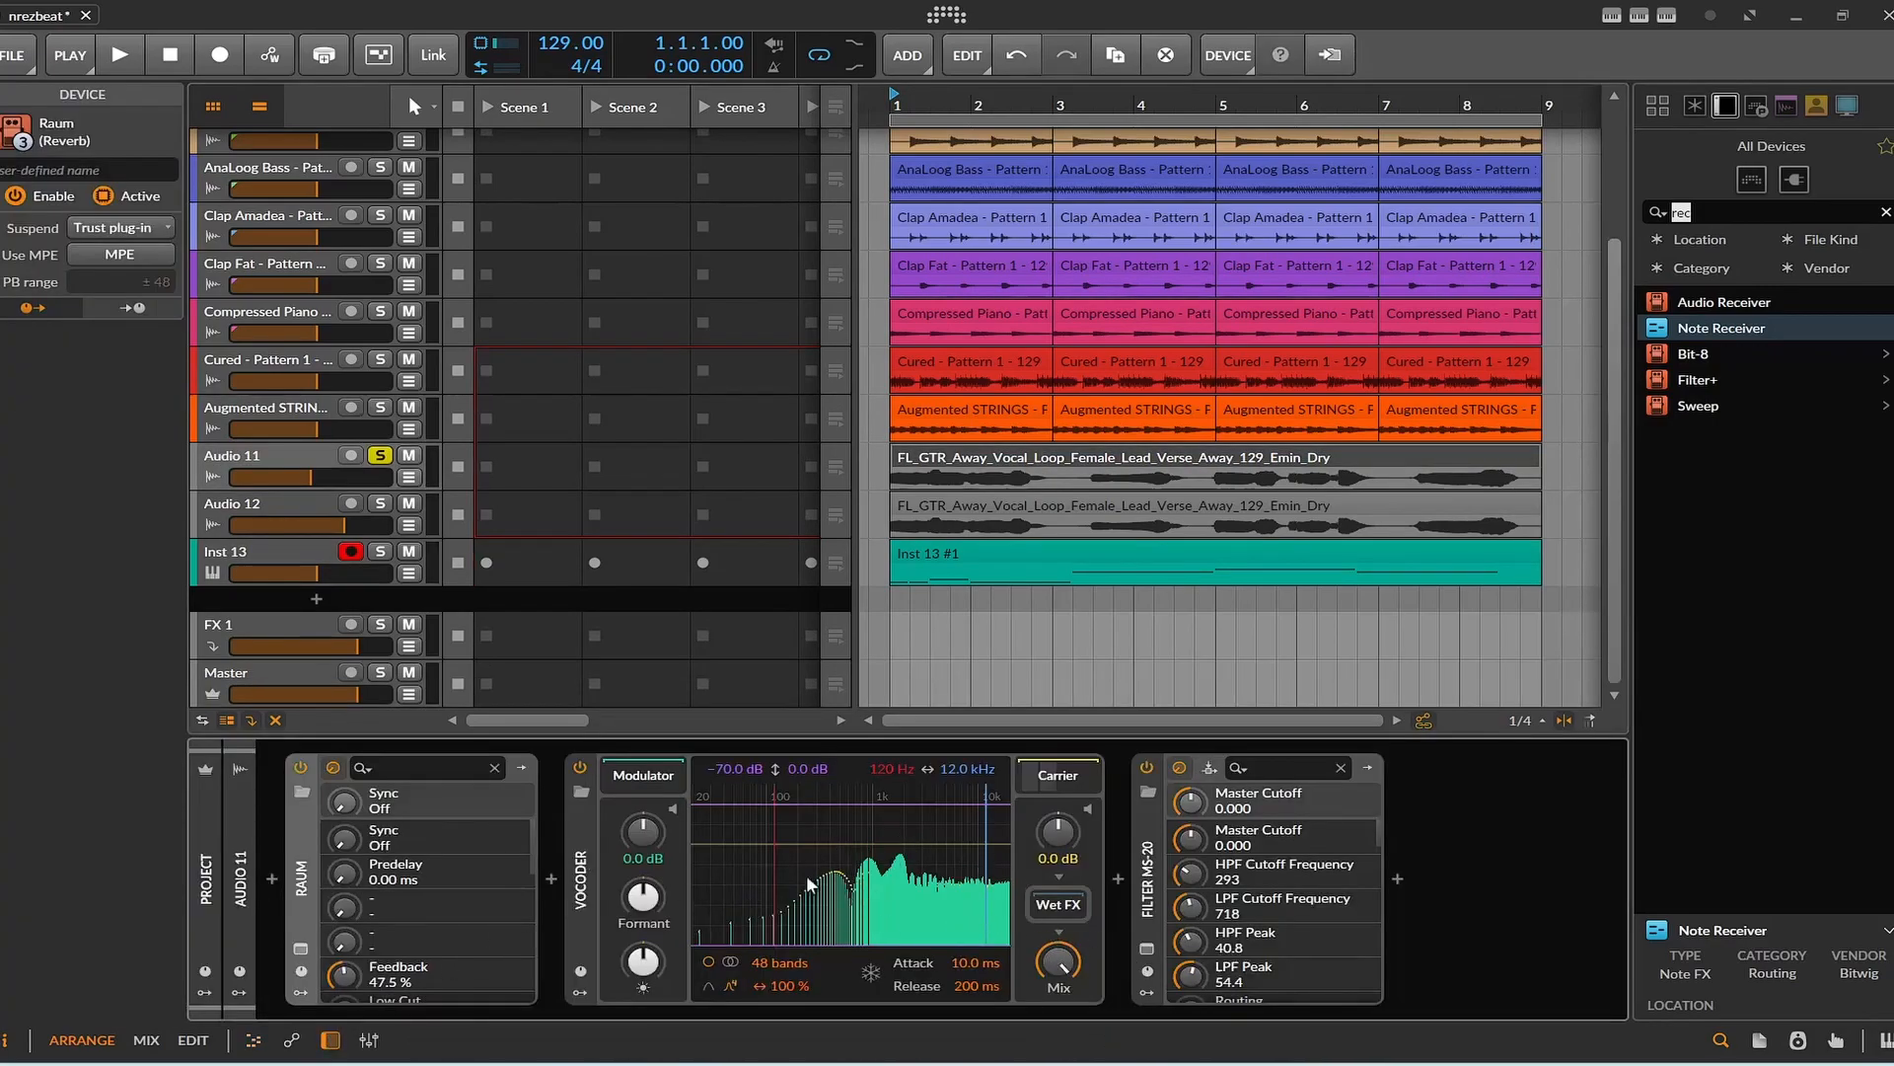
left_click(1082, 774)
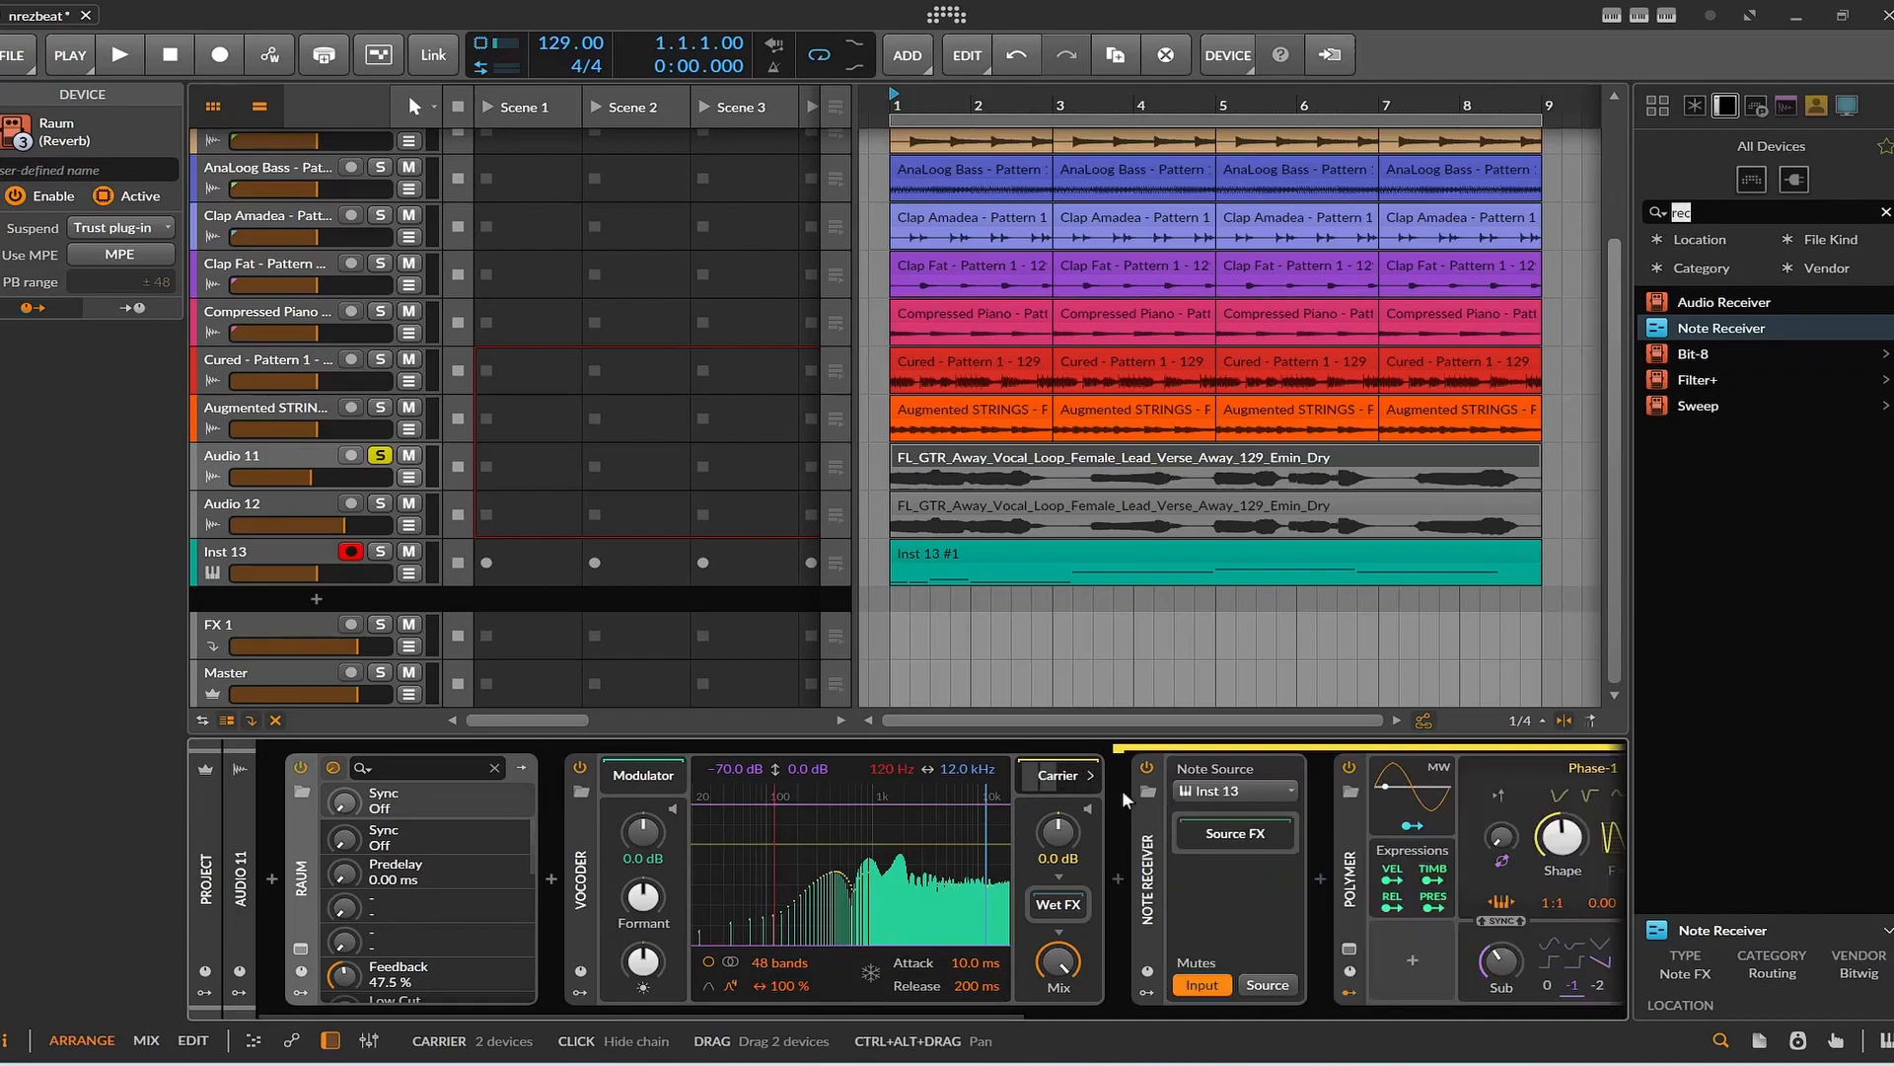
left_click_drag(993, 1015, 1152, 1014)
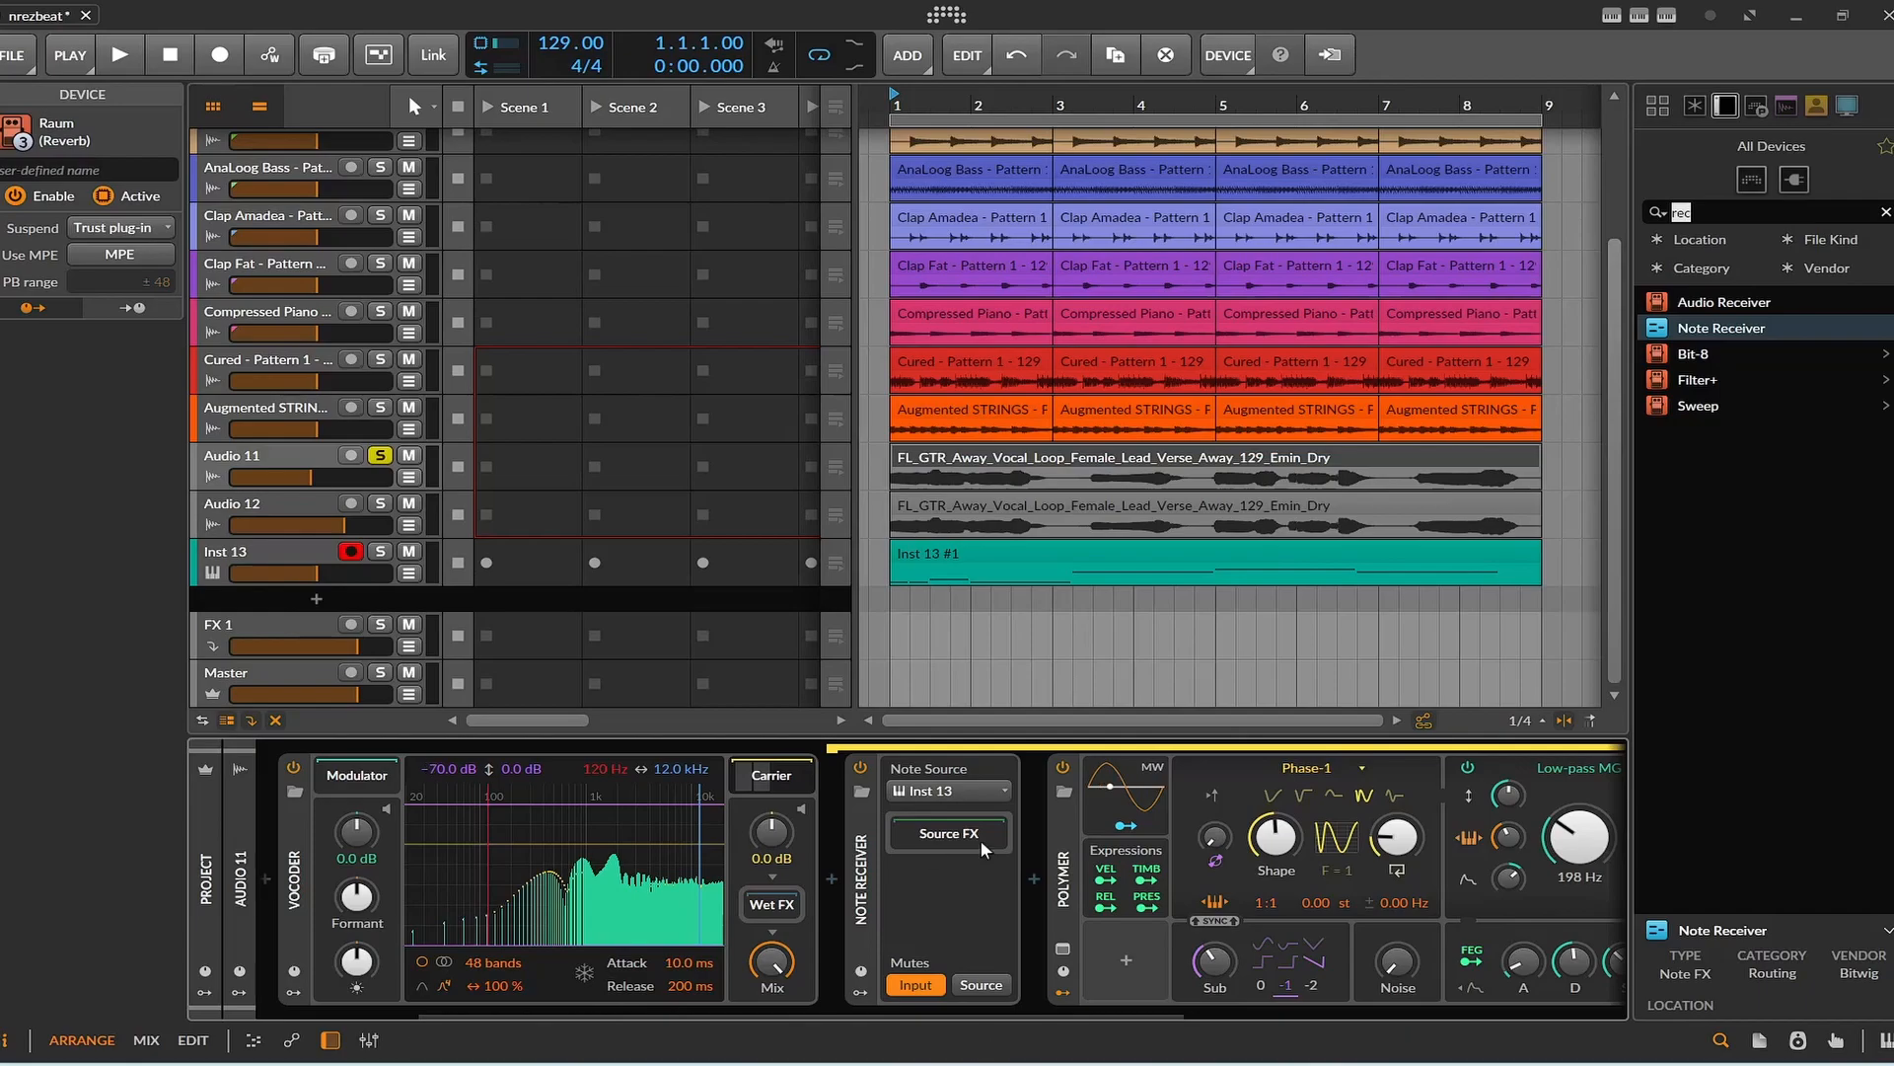
left_click_drag(987, 1008, 1308, 1041)
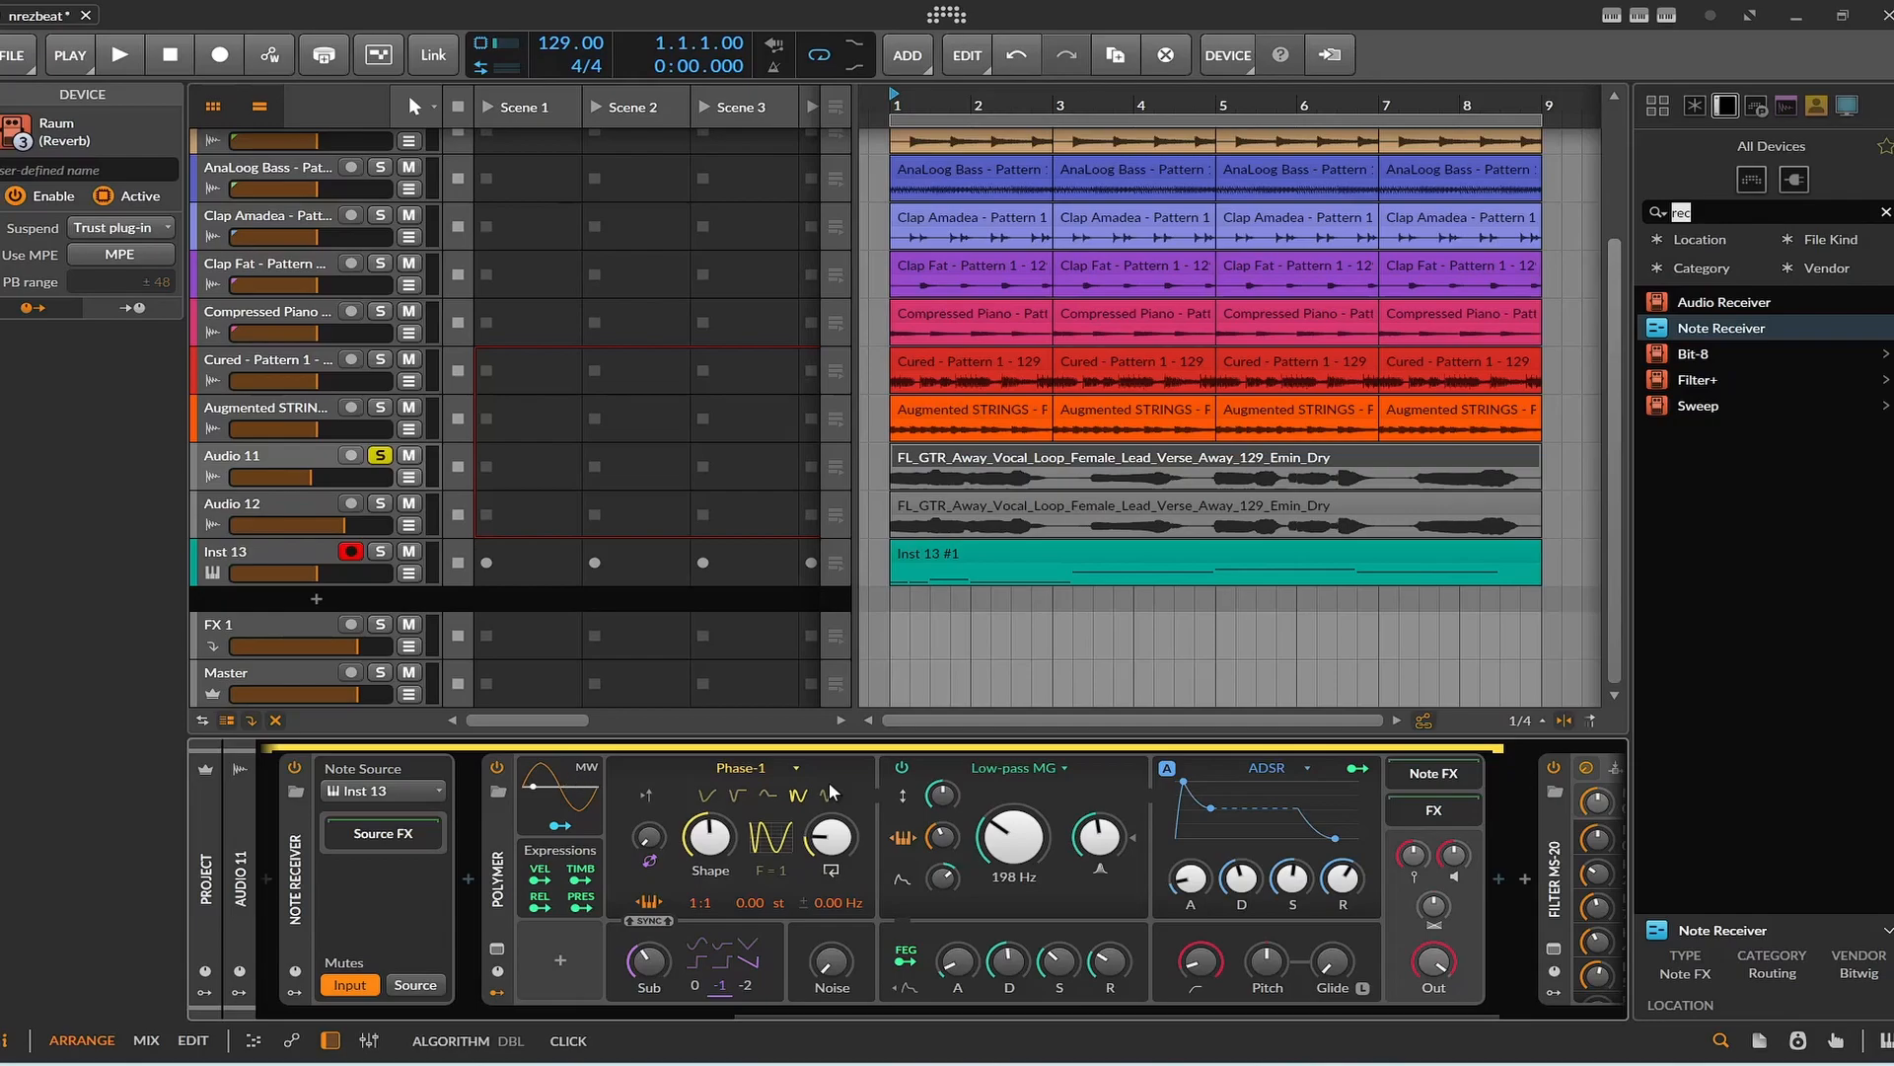
left_click_drag(1028, 1006, 1288, 897)
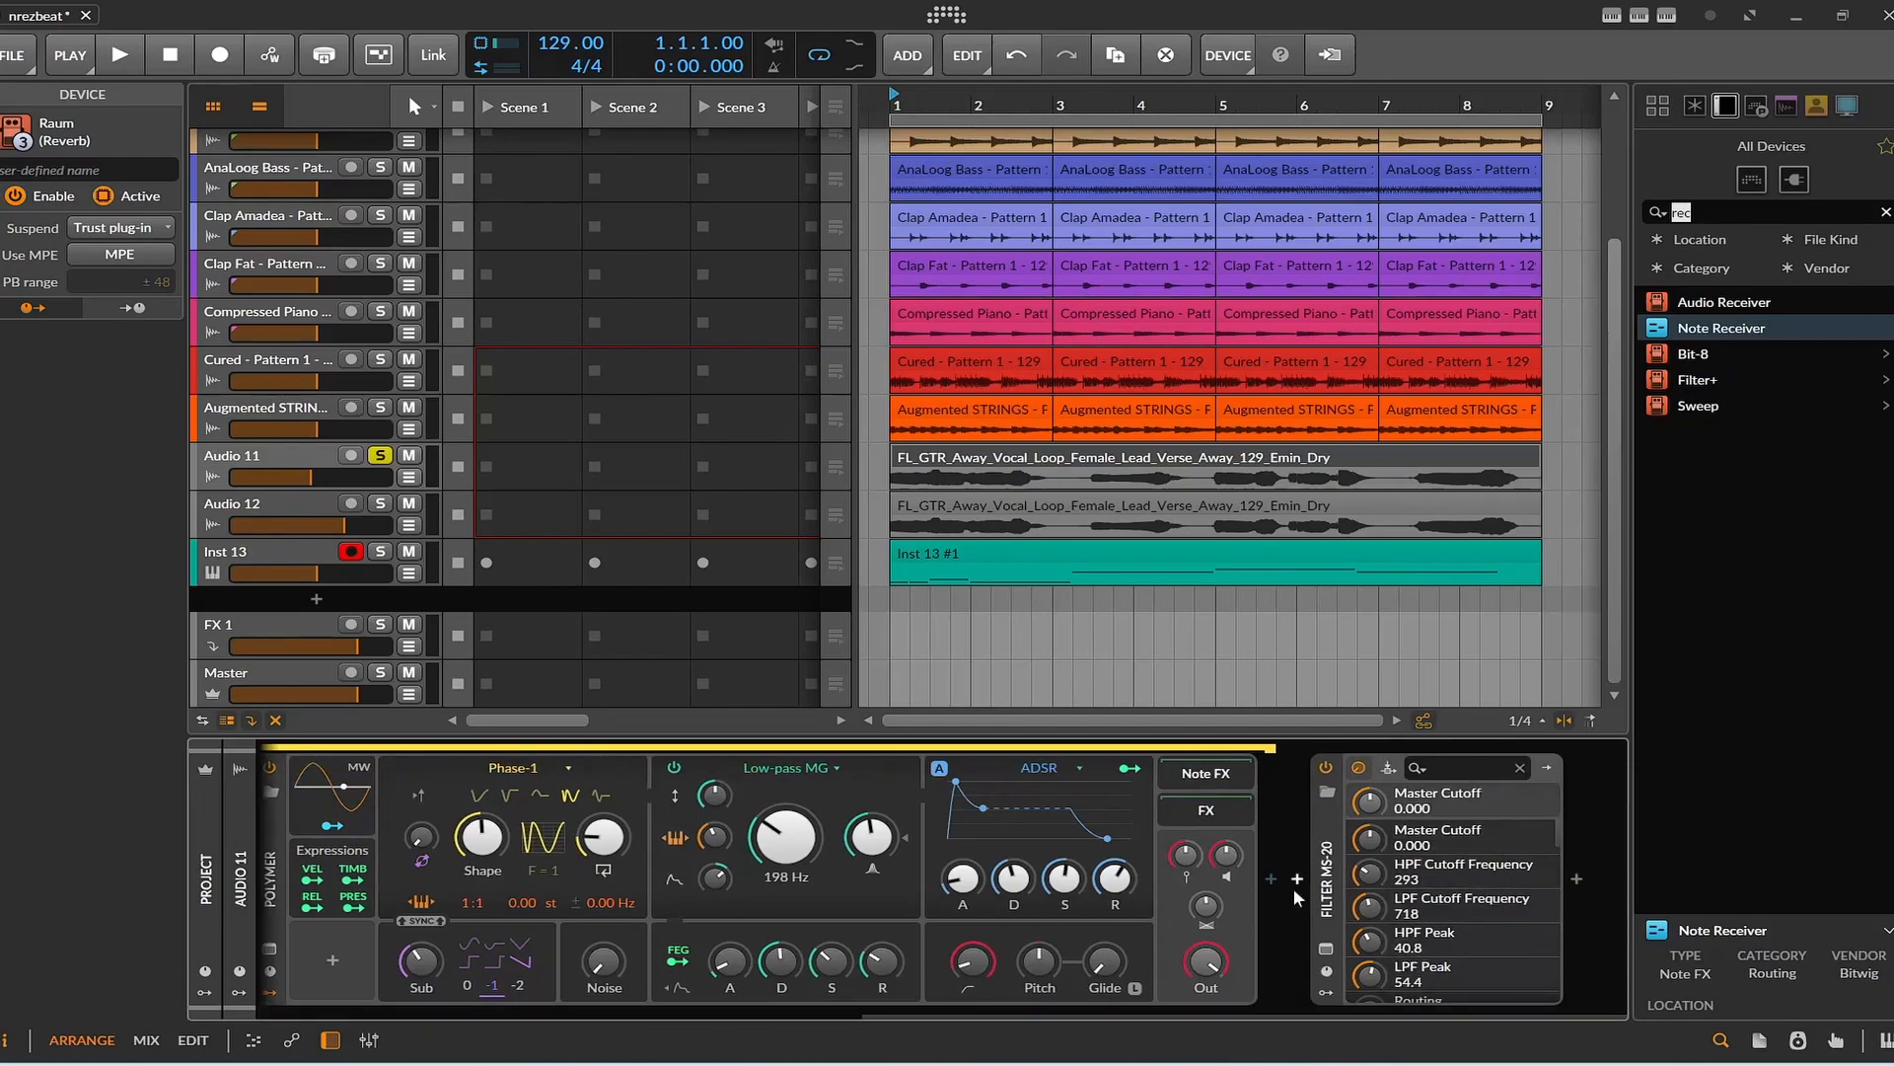
Play Audio 11 with its Filter MS-20 plug-in window open, close the window, and stop playback.
left_click(1326, 948)
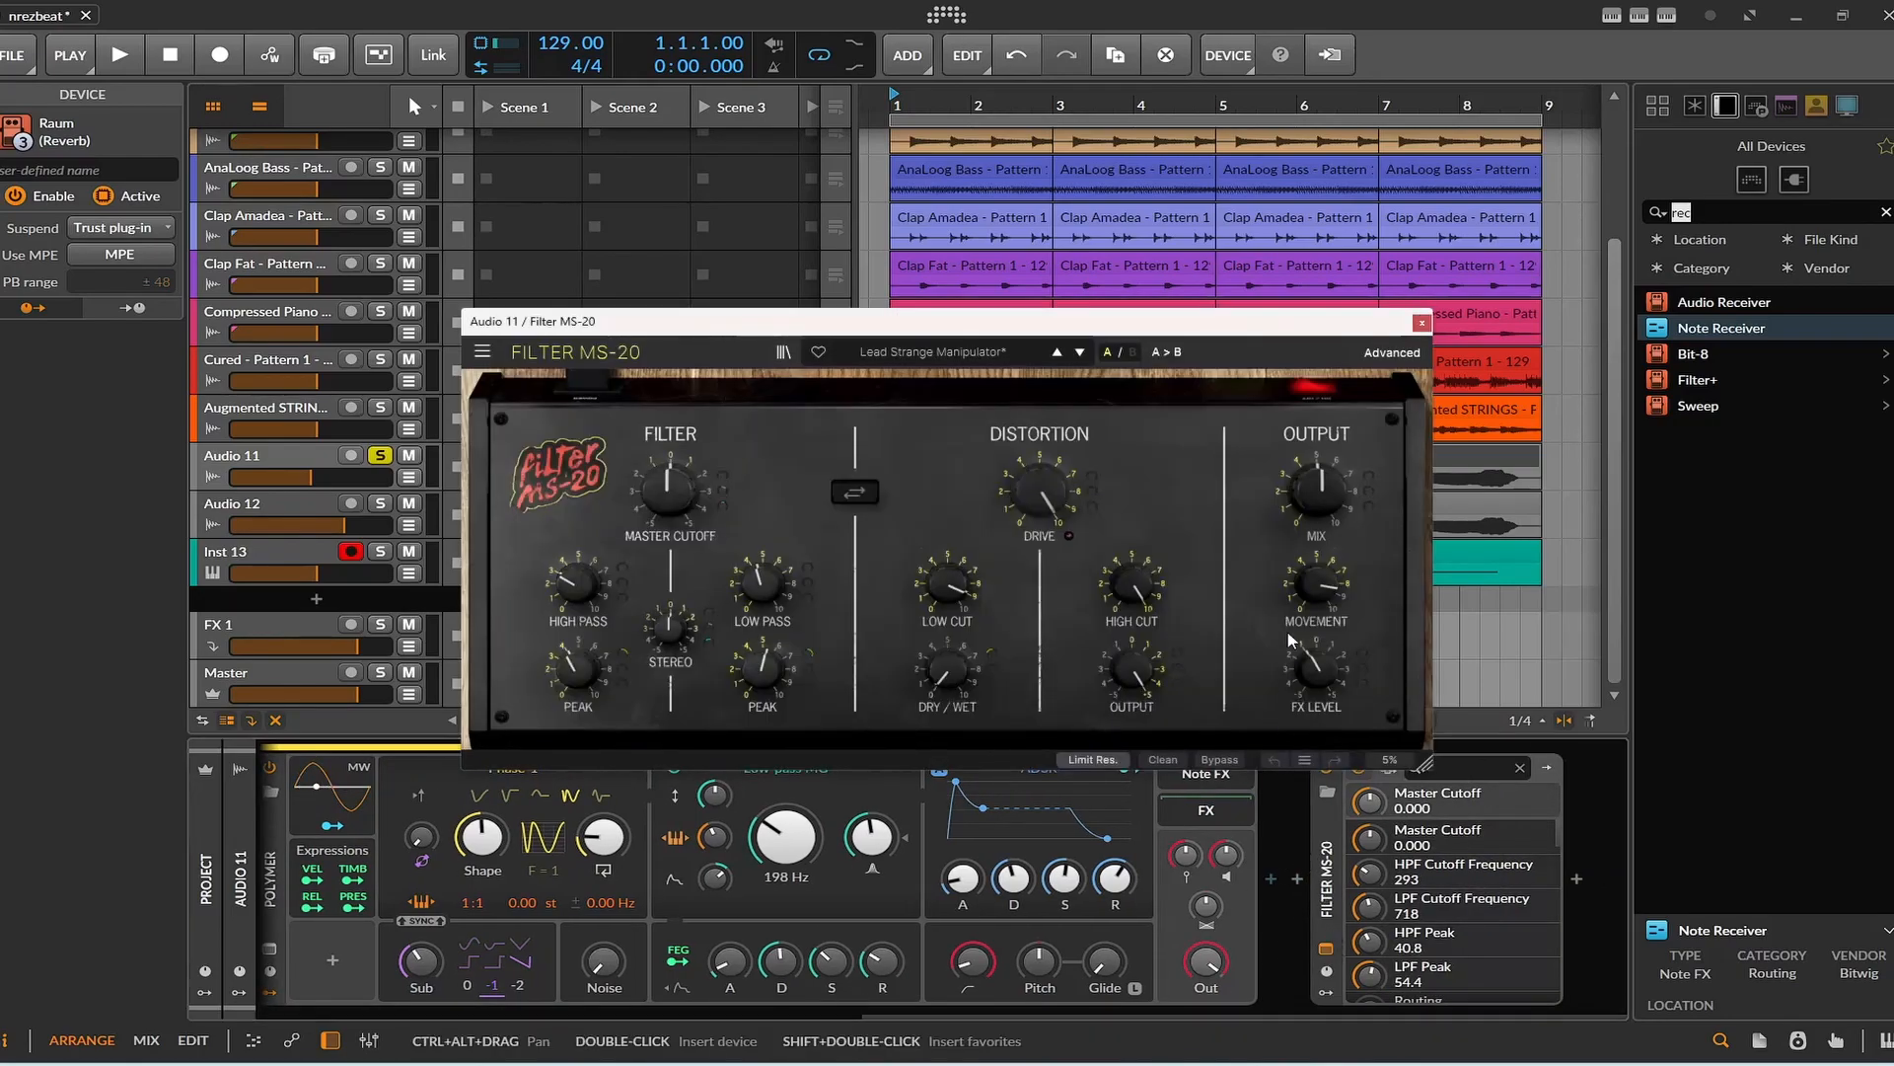
key("space")
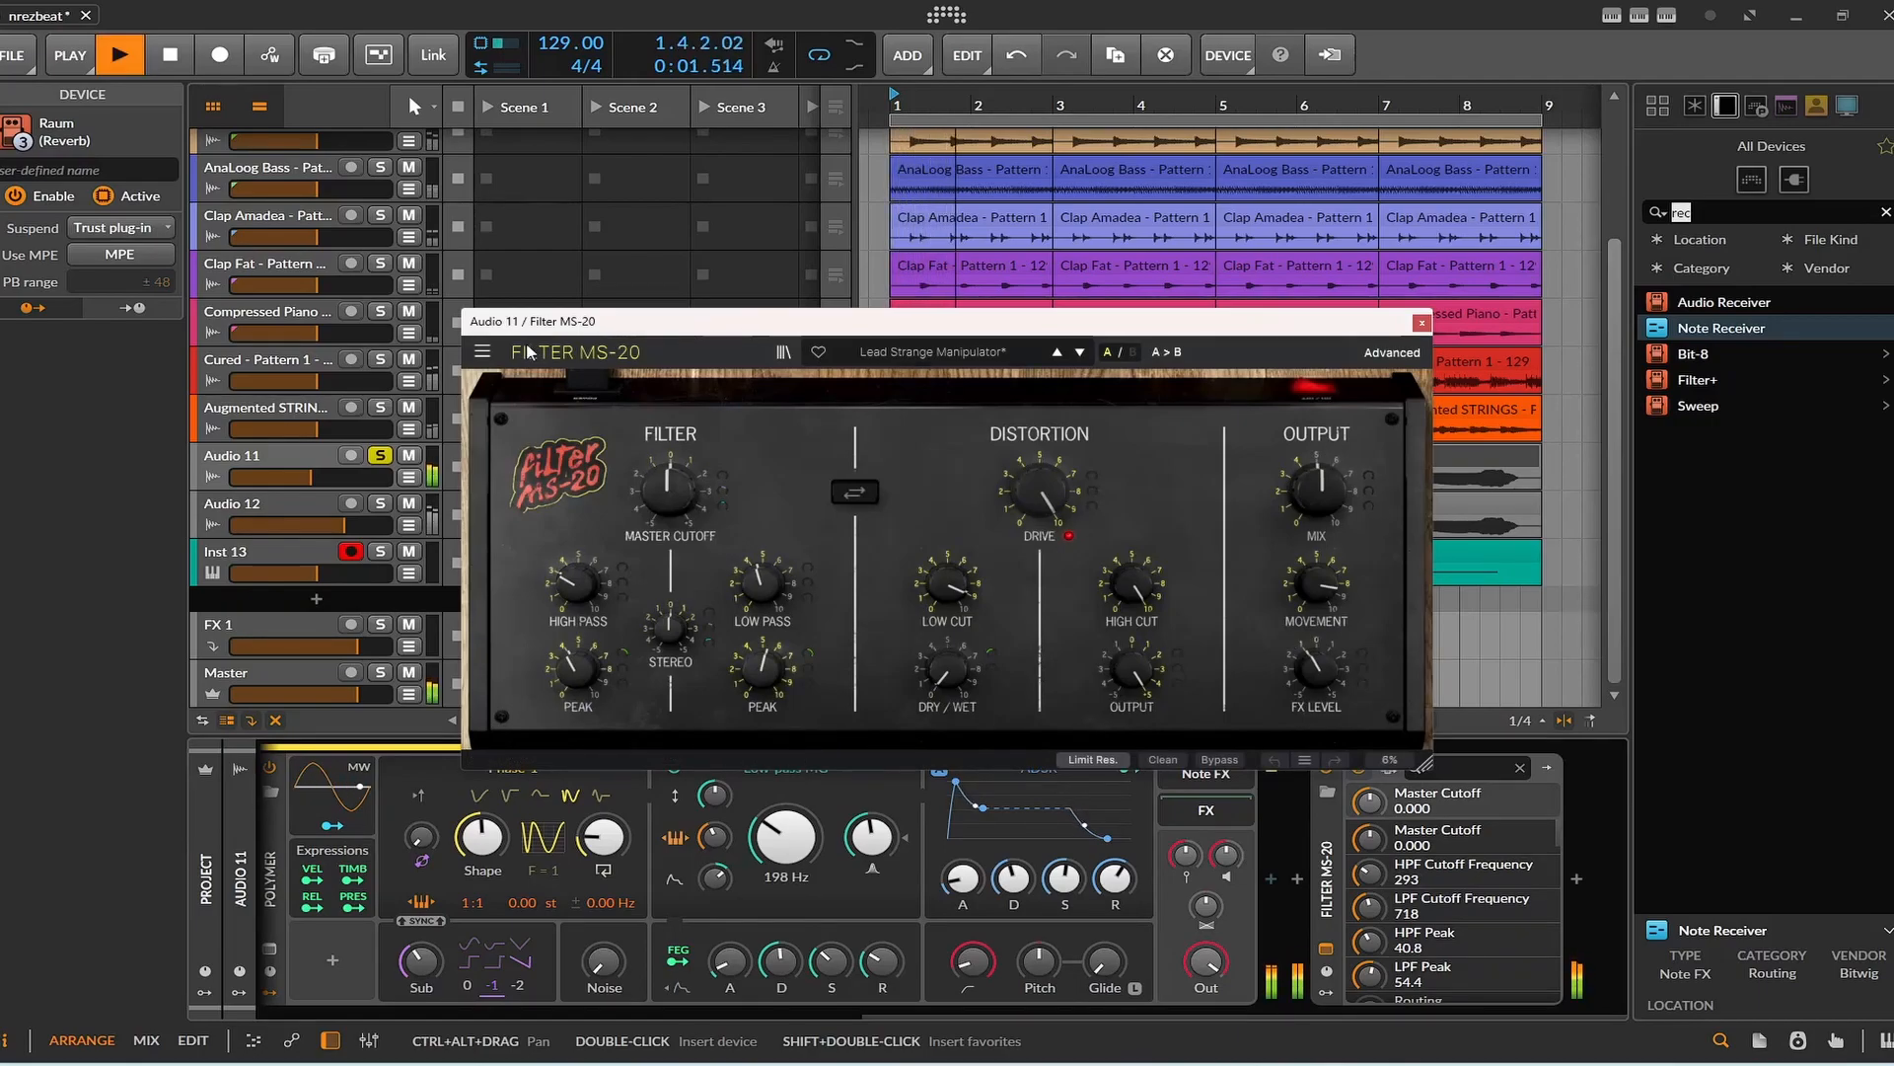
left_click_drag(1198, 351, 1205, 246)
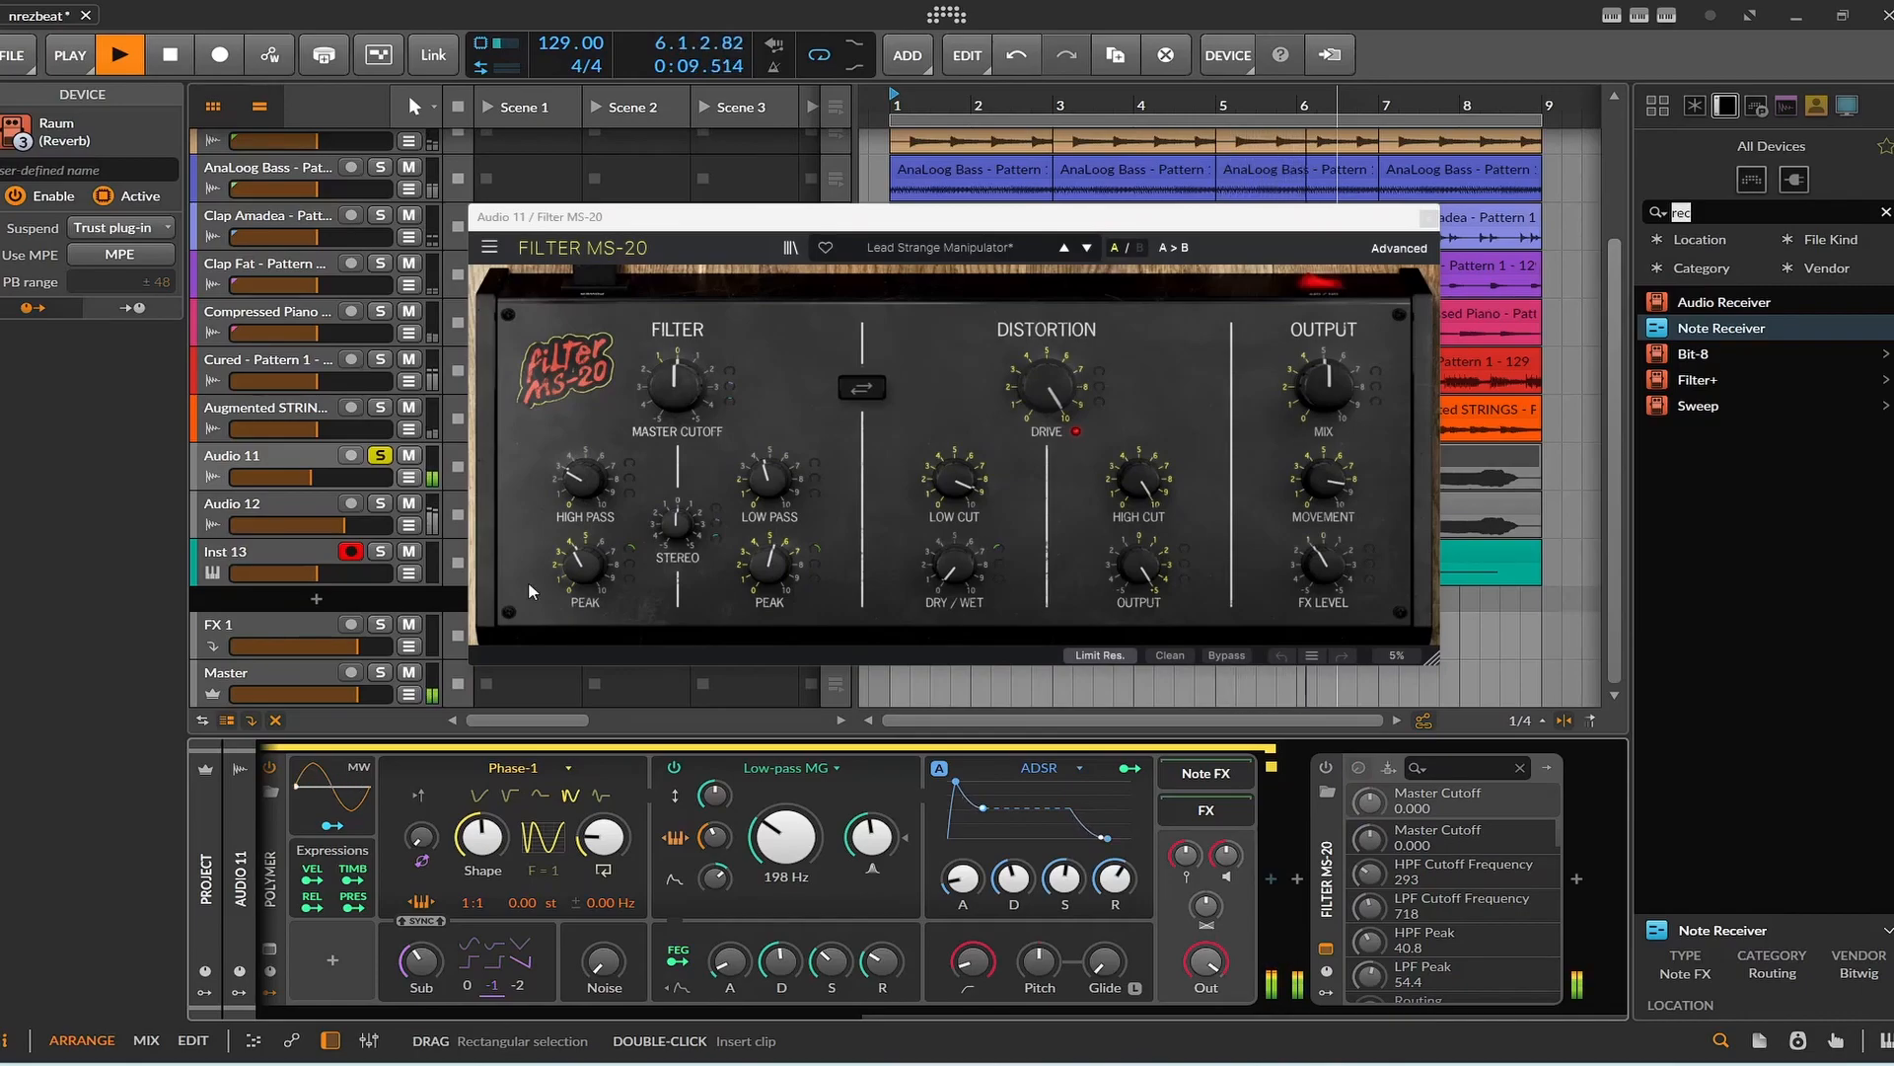
left_click_drag(888, 1020, 690, 1014)
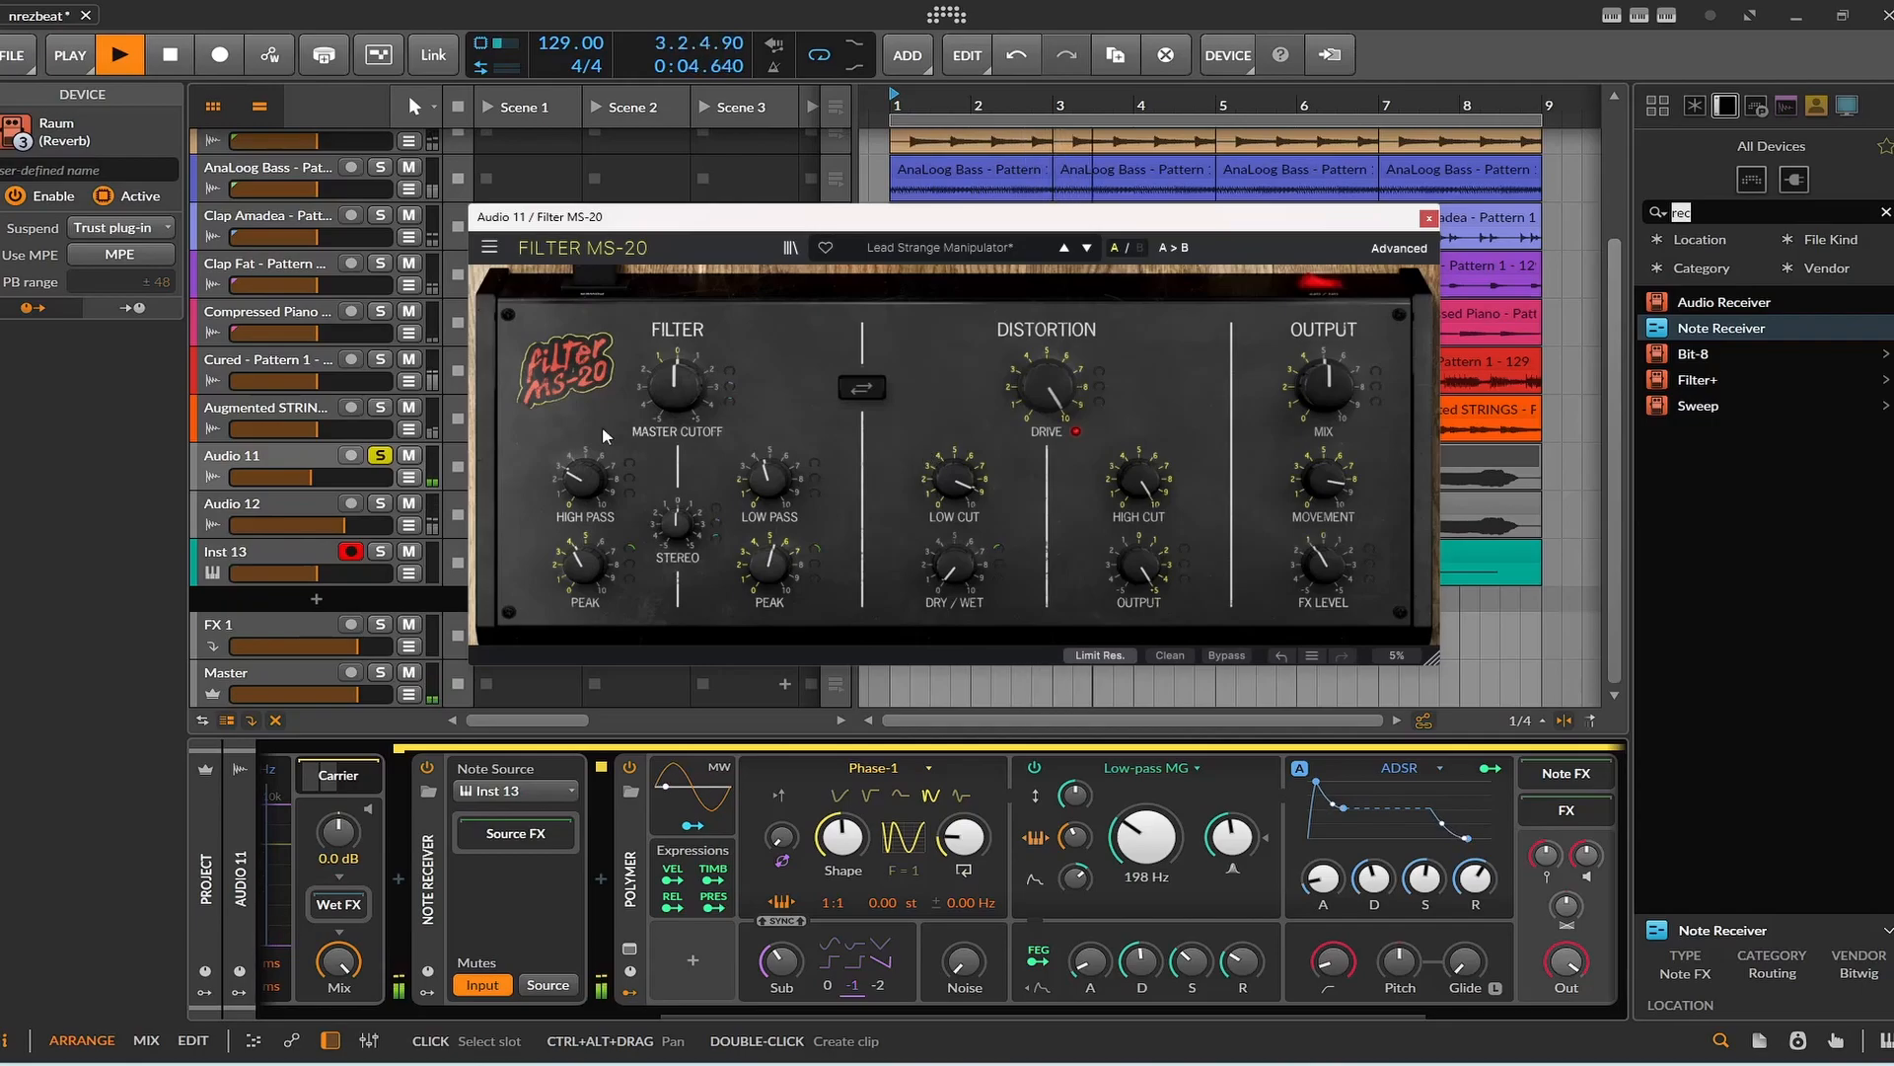
left_click(1427, 219)
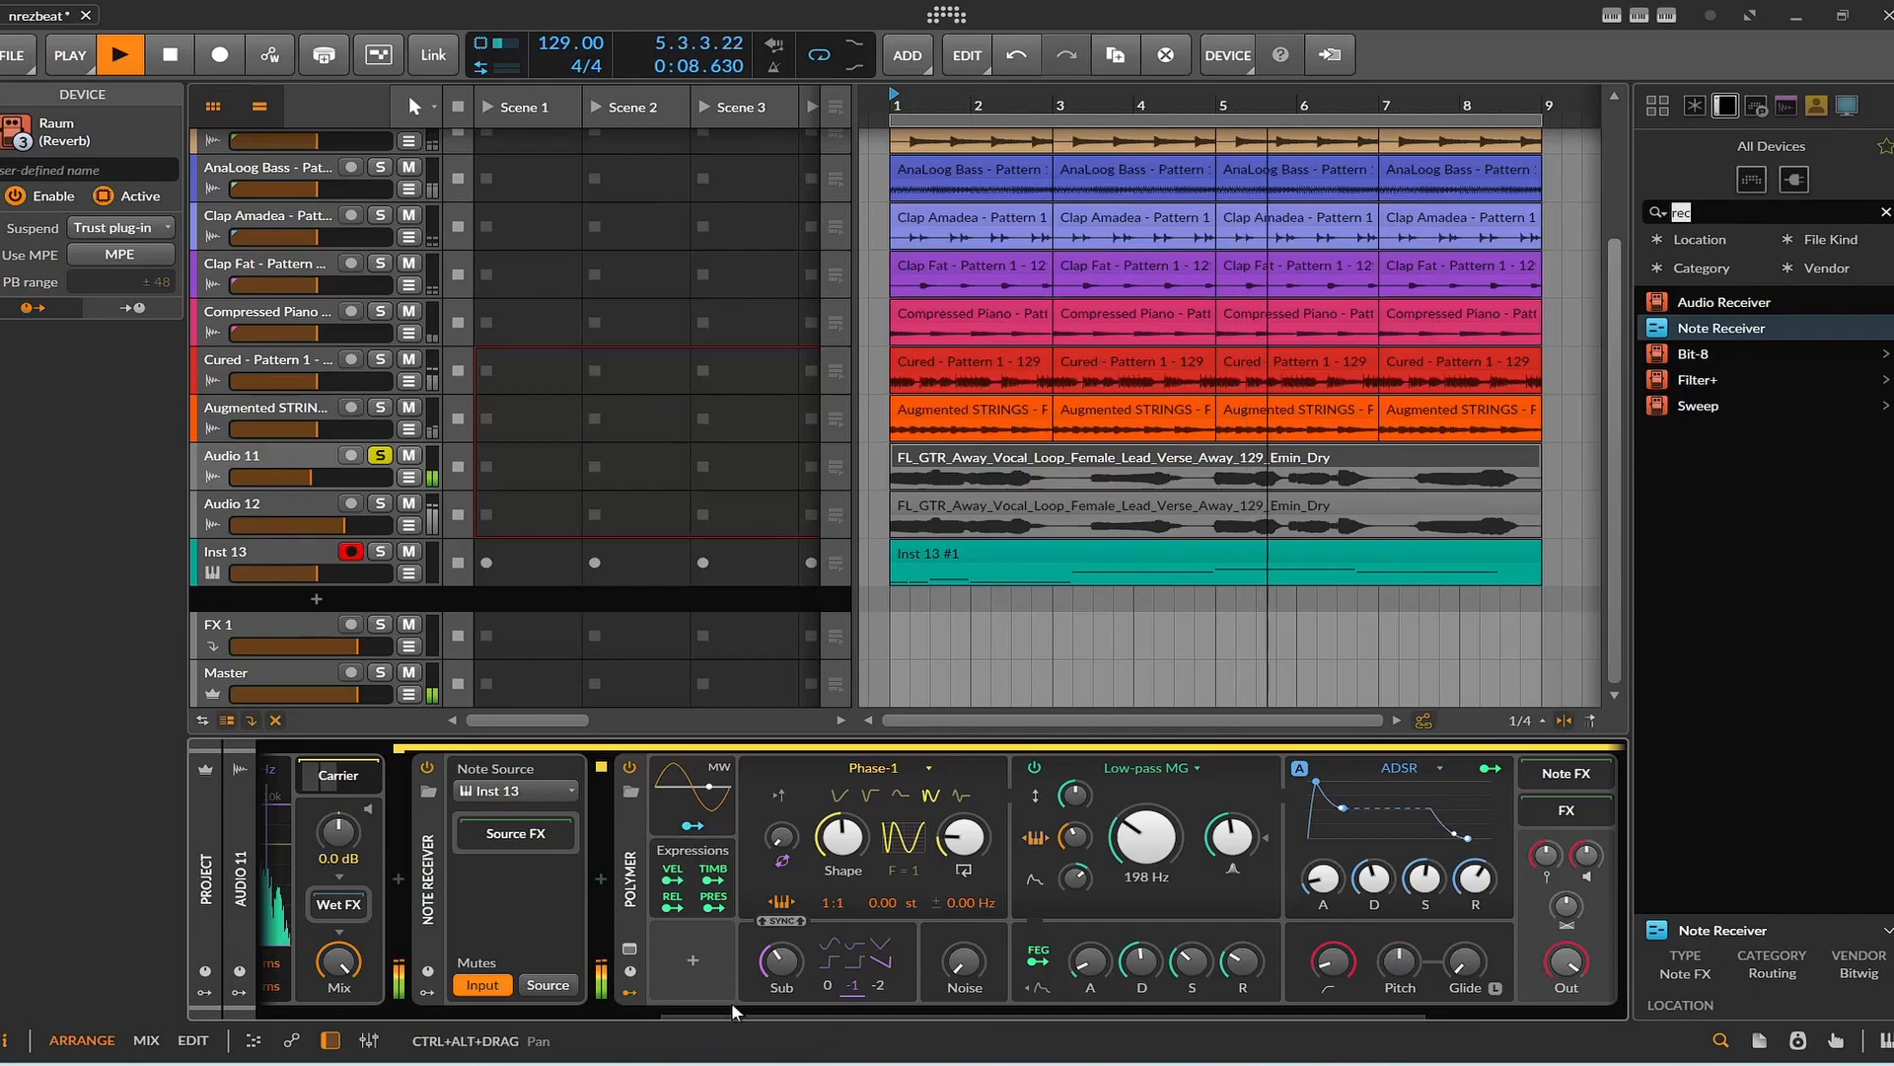
left_click_drag(731, 1002, 944, 1028)
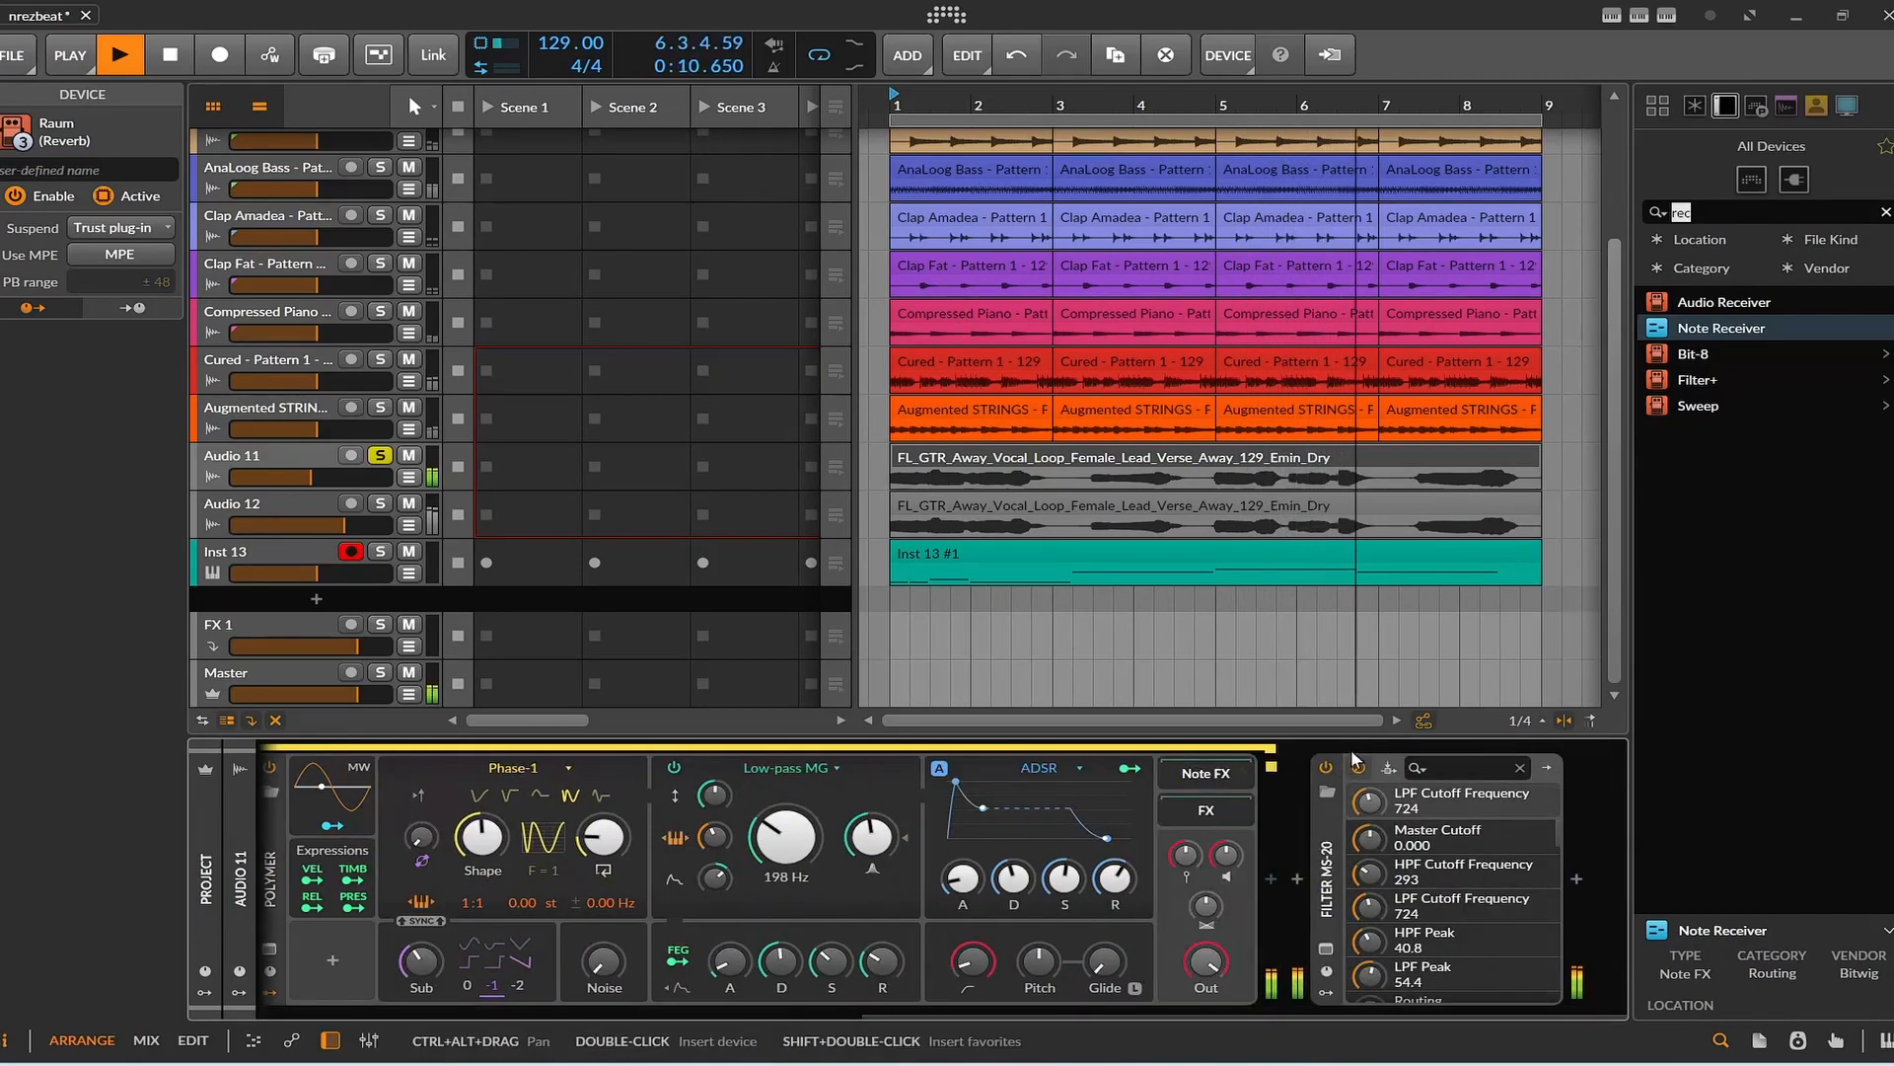
left_click(168, 51)
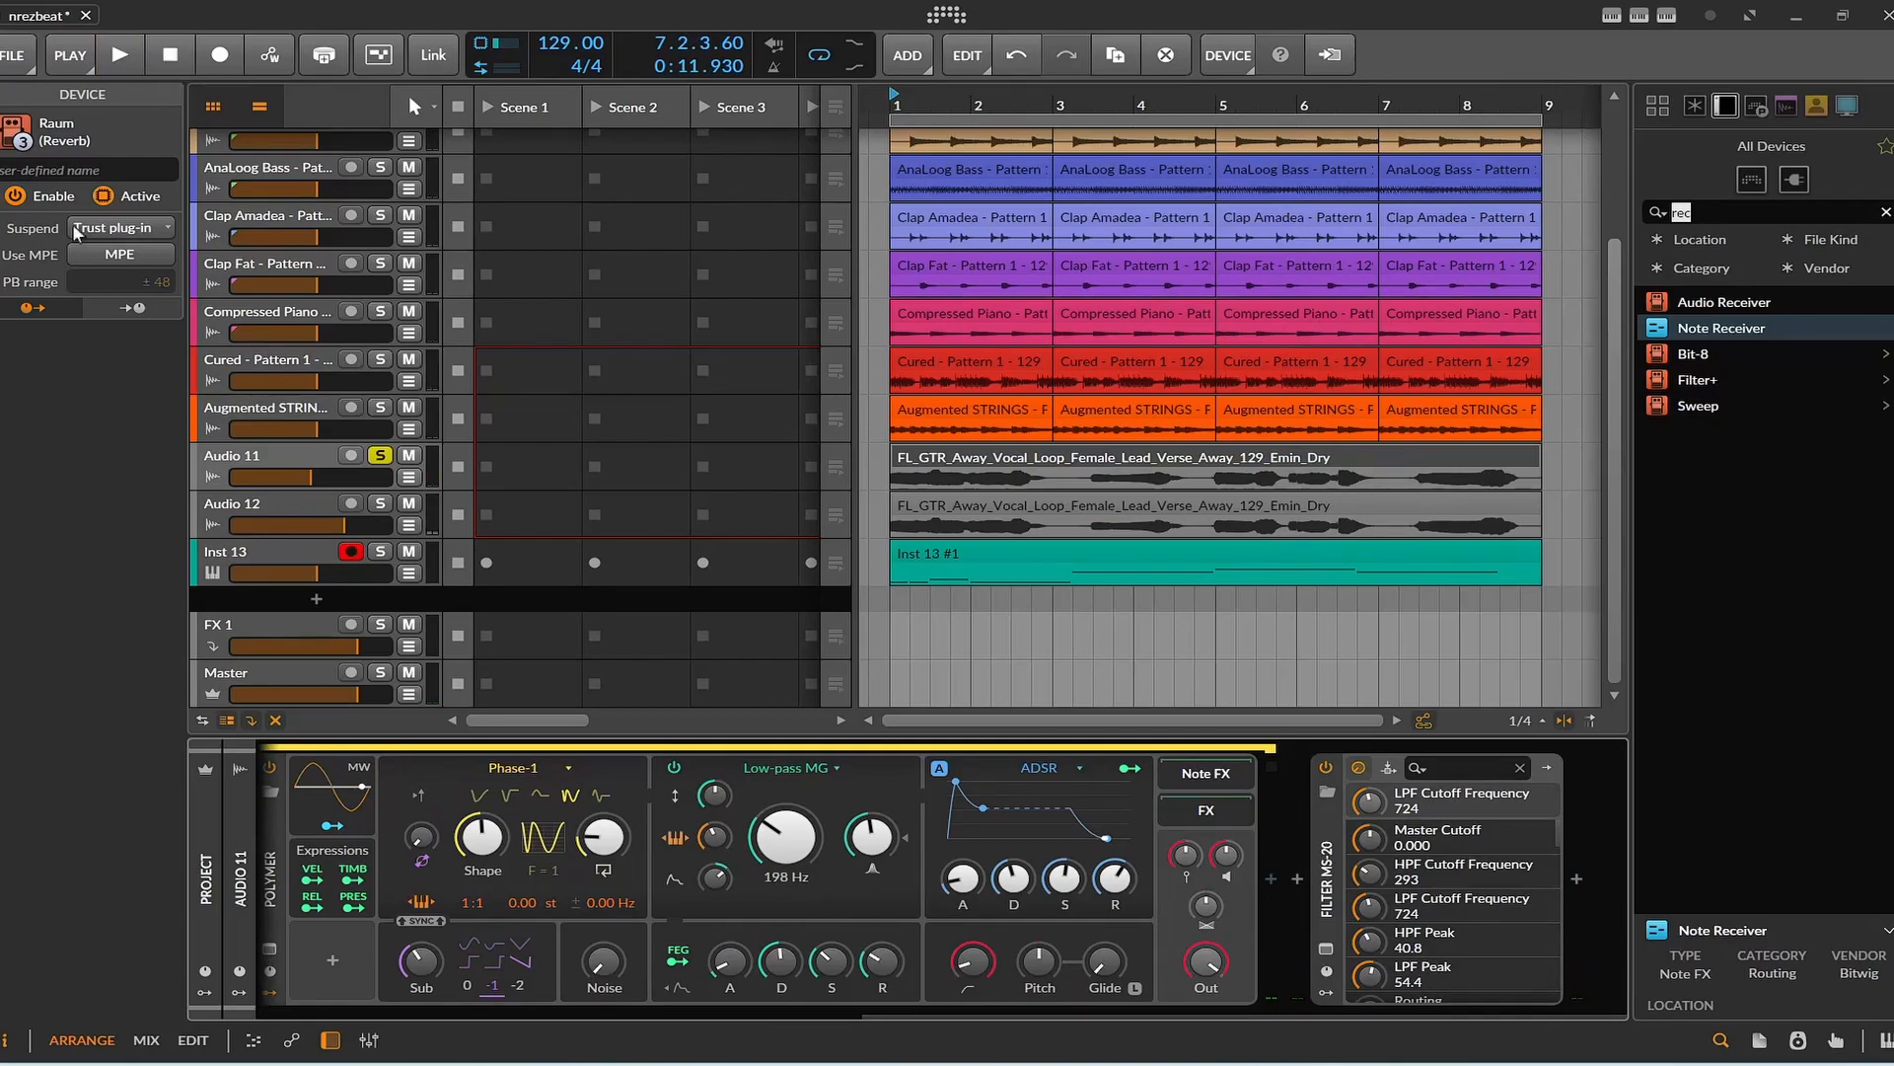
Play the arrangement from the start and unsolo Audio 11 to hear the full mix with both vocals.
scroll(994, 407, "up", 4)
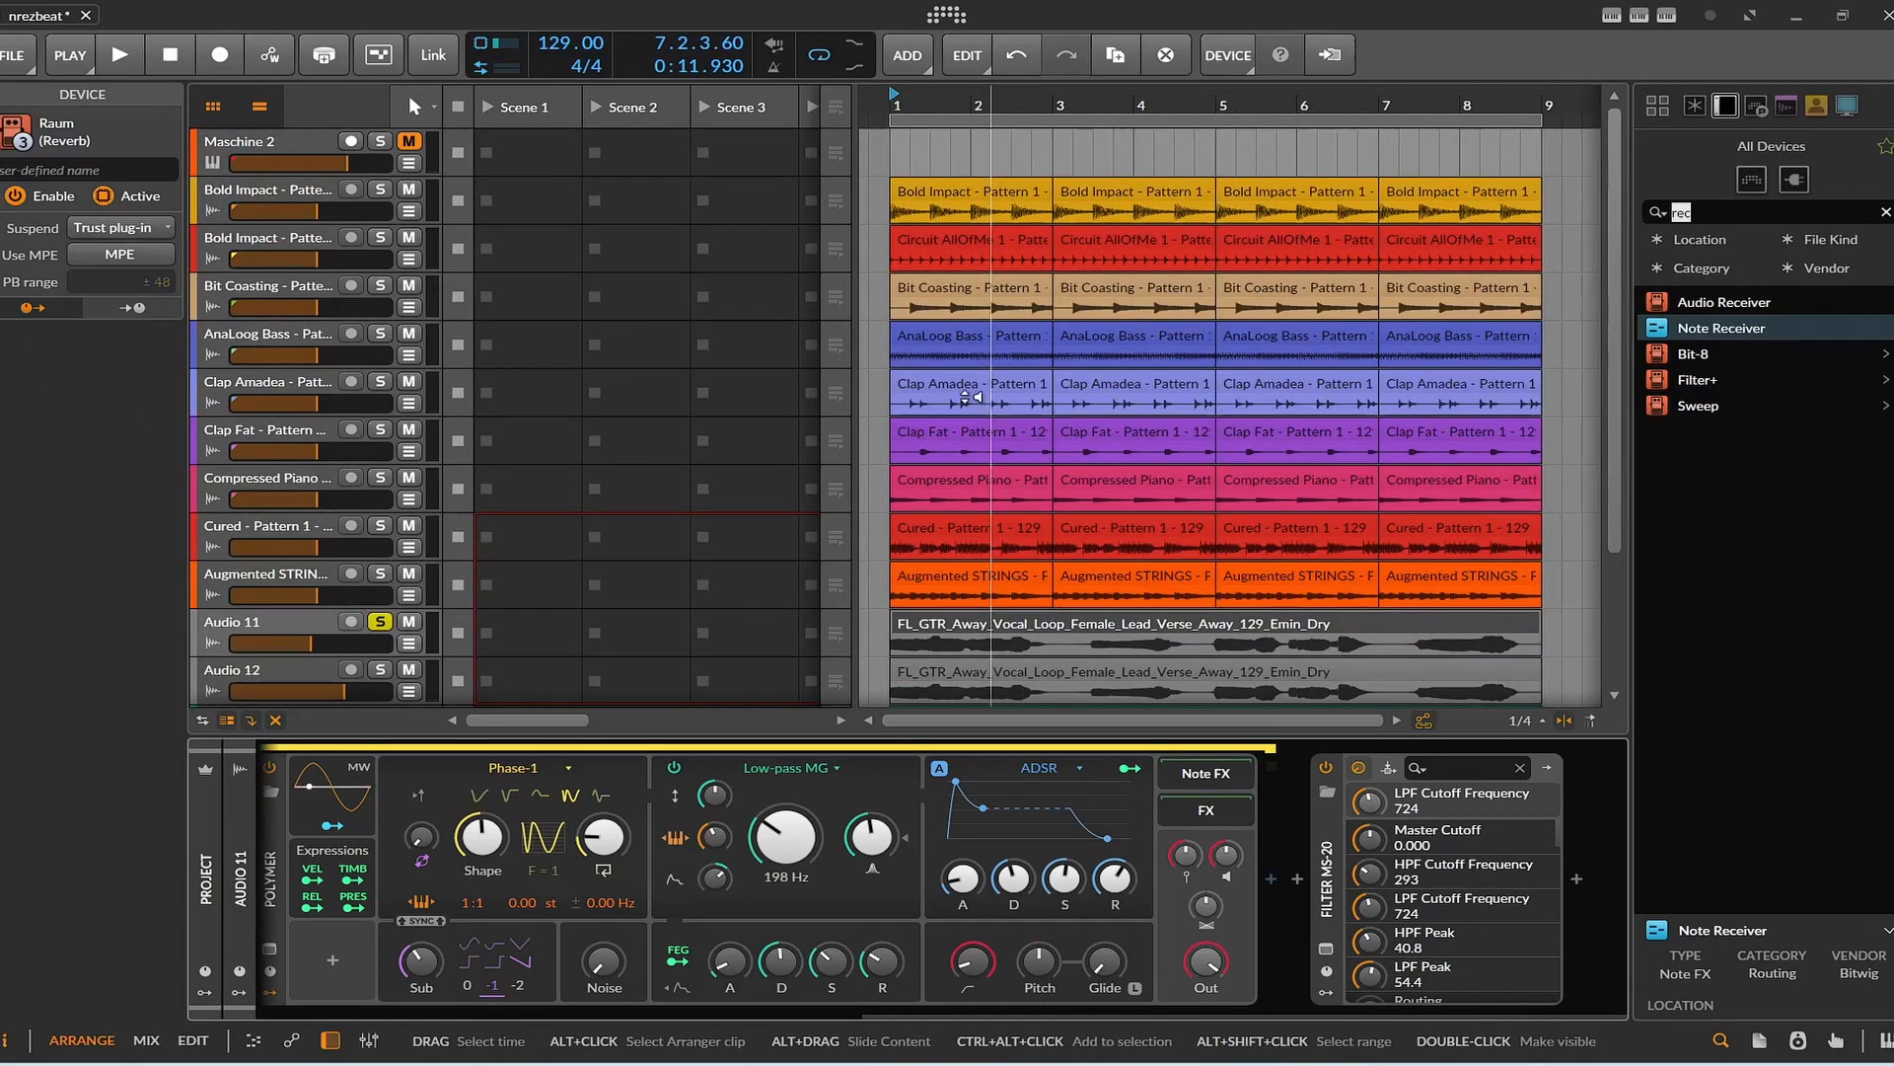
left_click(134, 62)
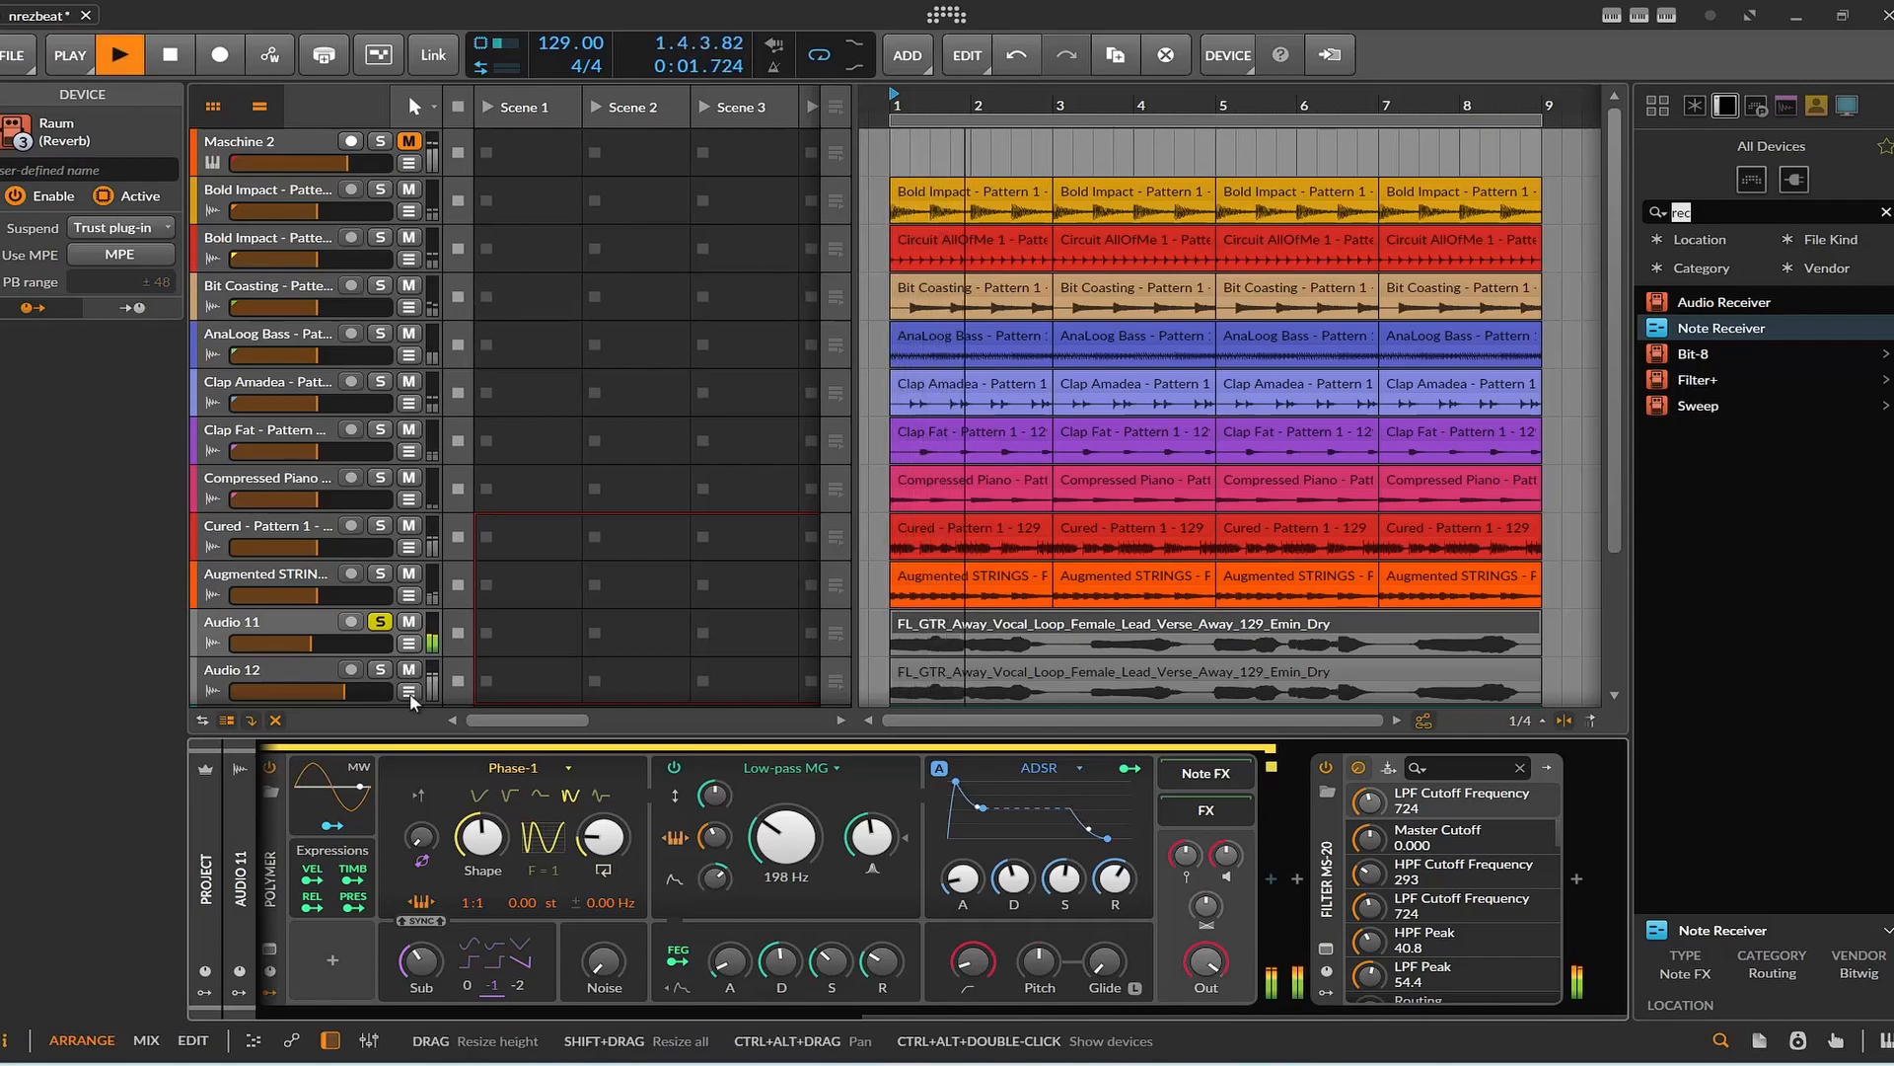
left_click(383, 623)
left_click(120, 52)
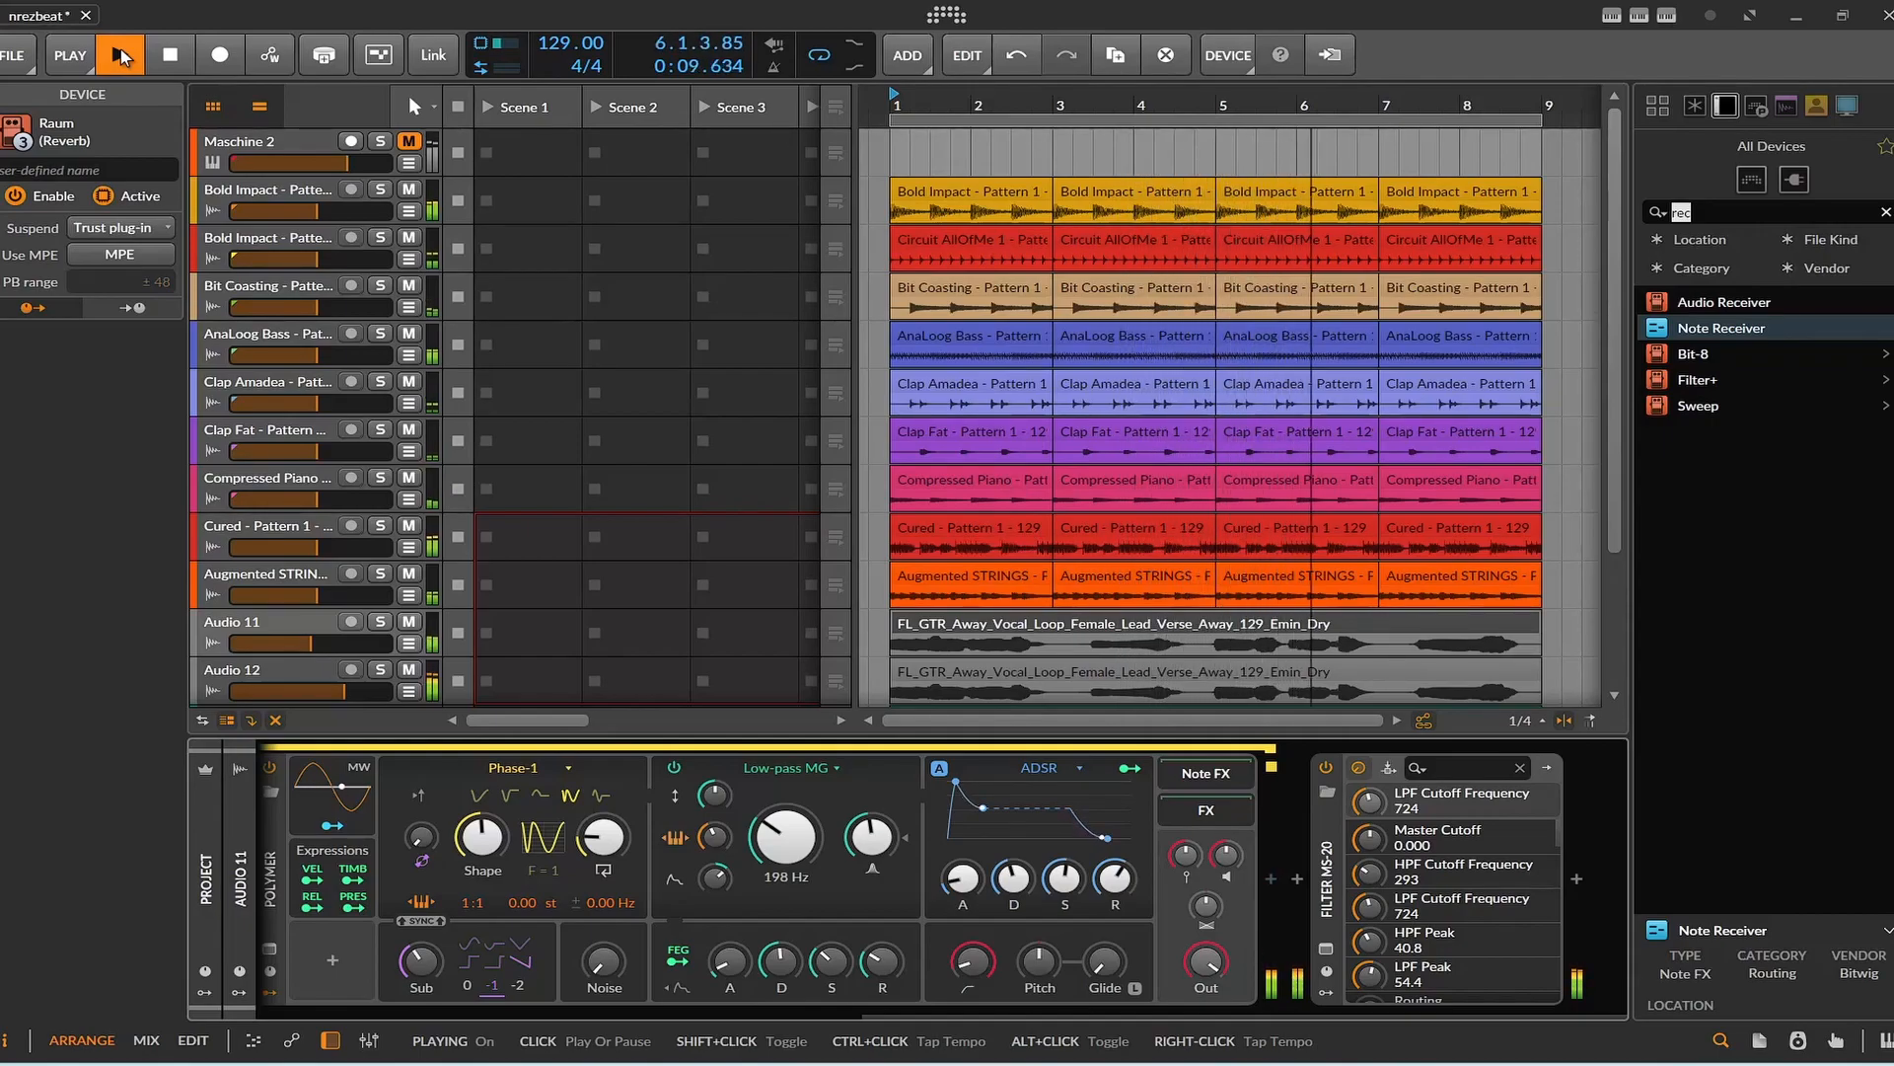
Select the Master track to show its Peak Limiter.
scroll(381, 363, "down", 3)
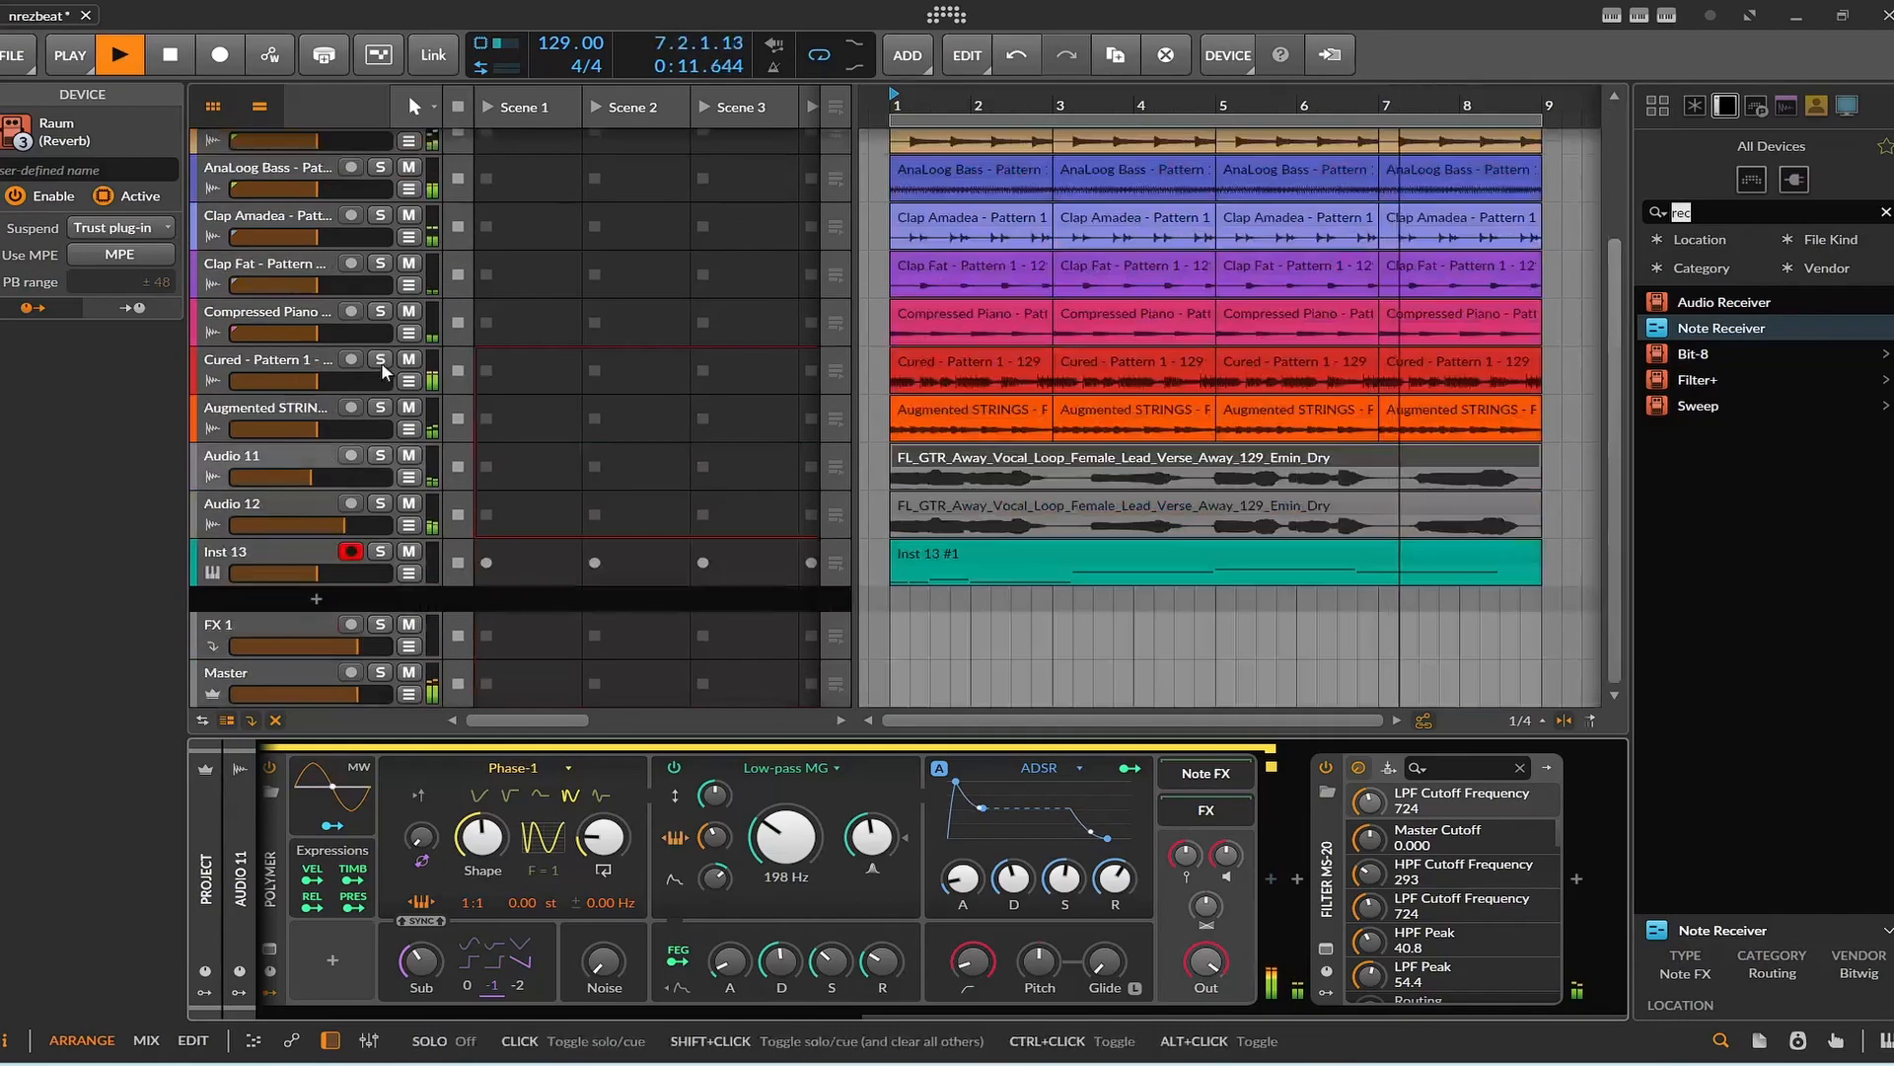
left_click(249, 667)
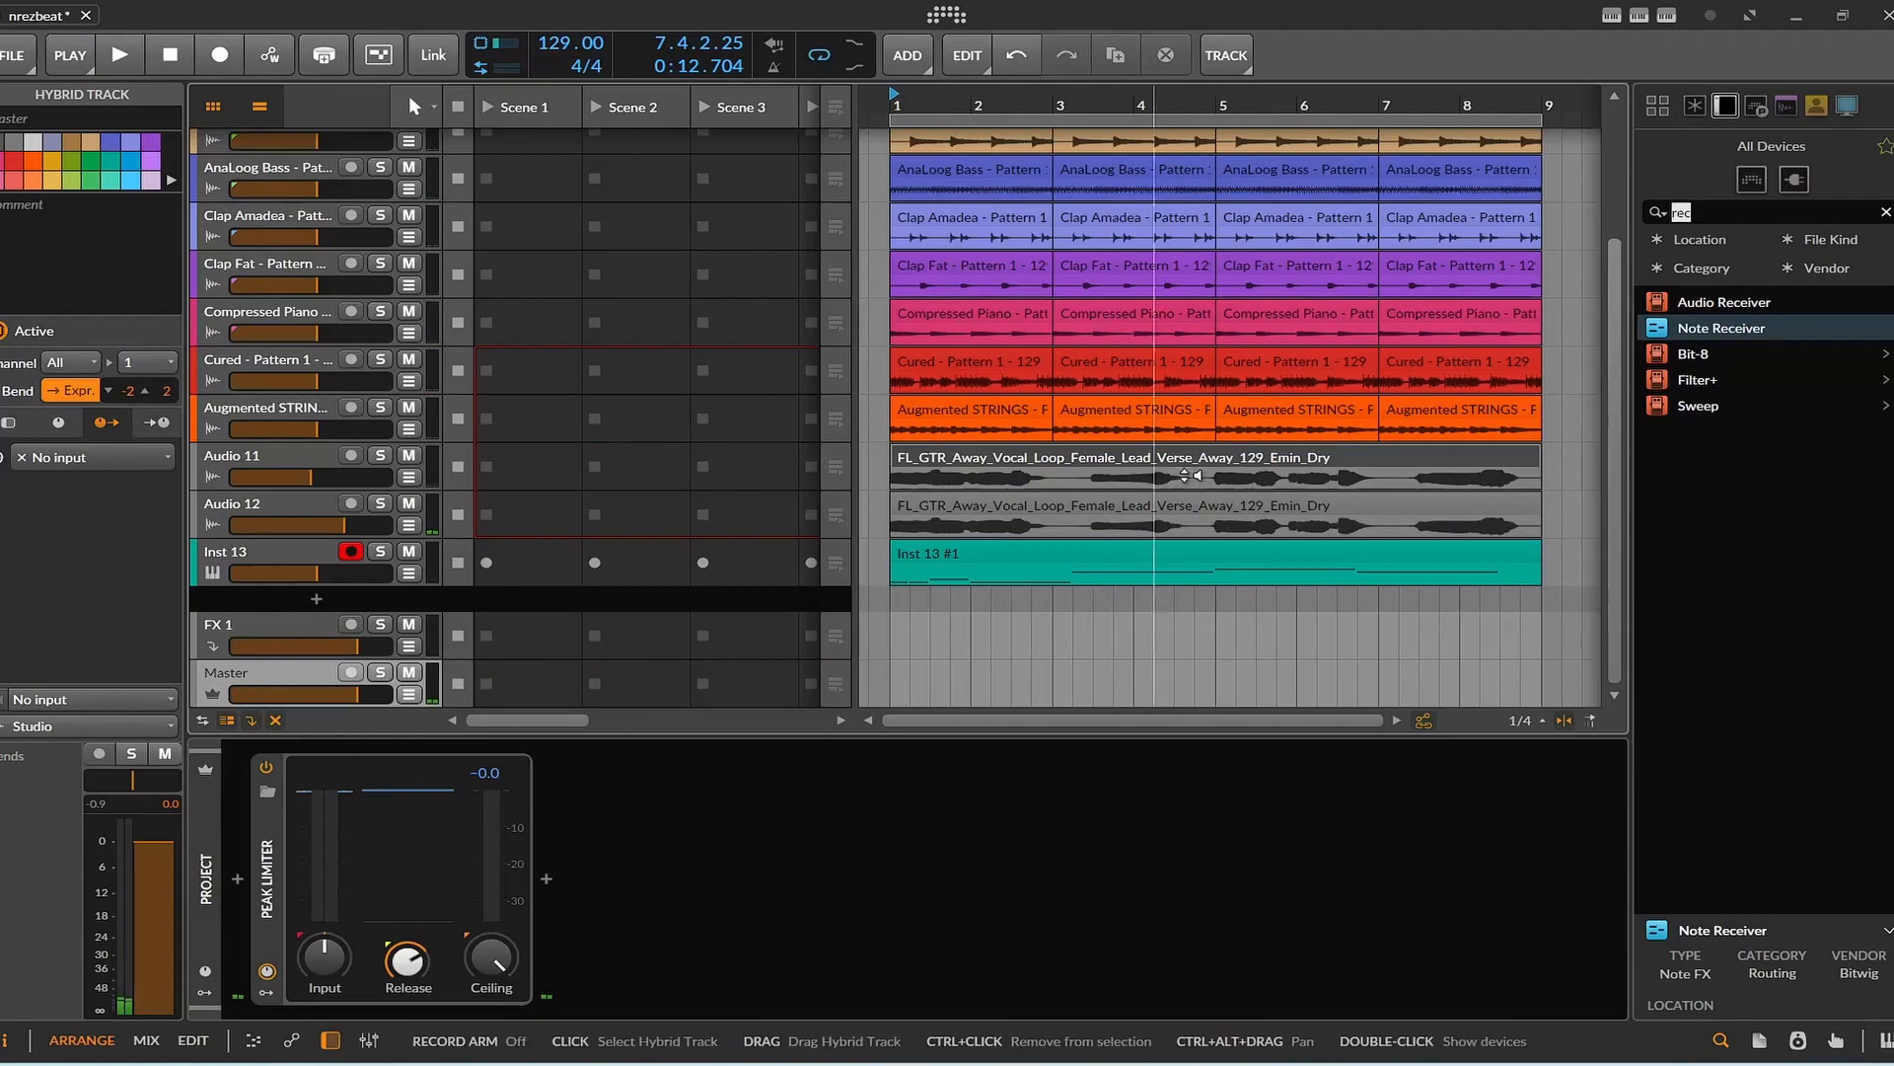
Clear the search text "rec" from the device browser to list all devices.
left_click(1825, 209)
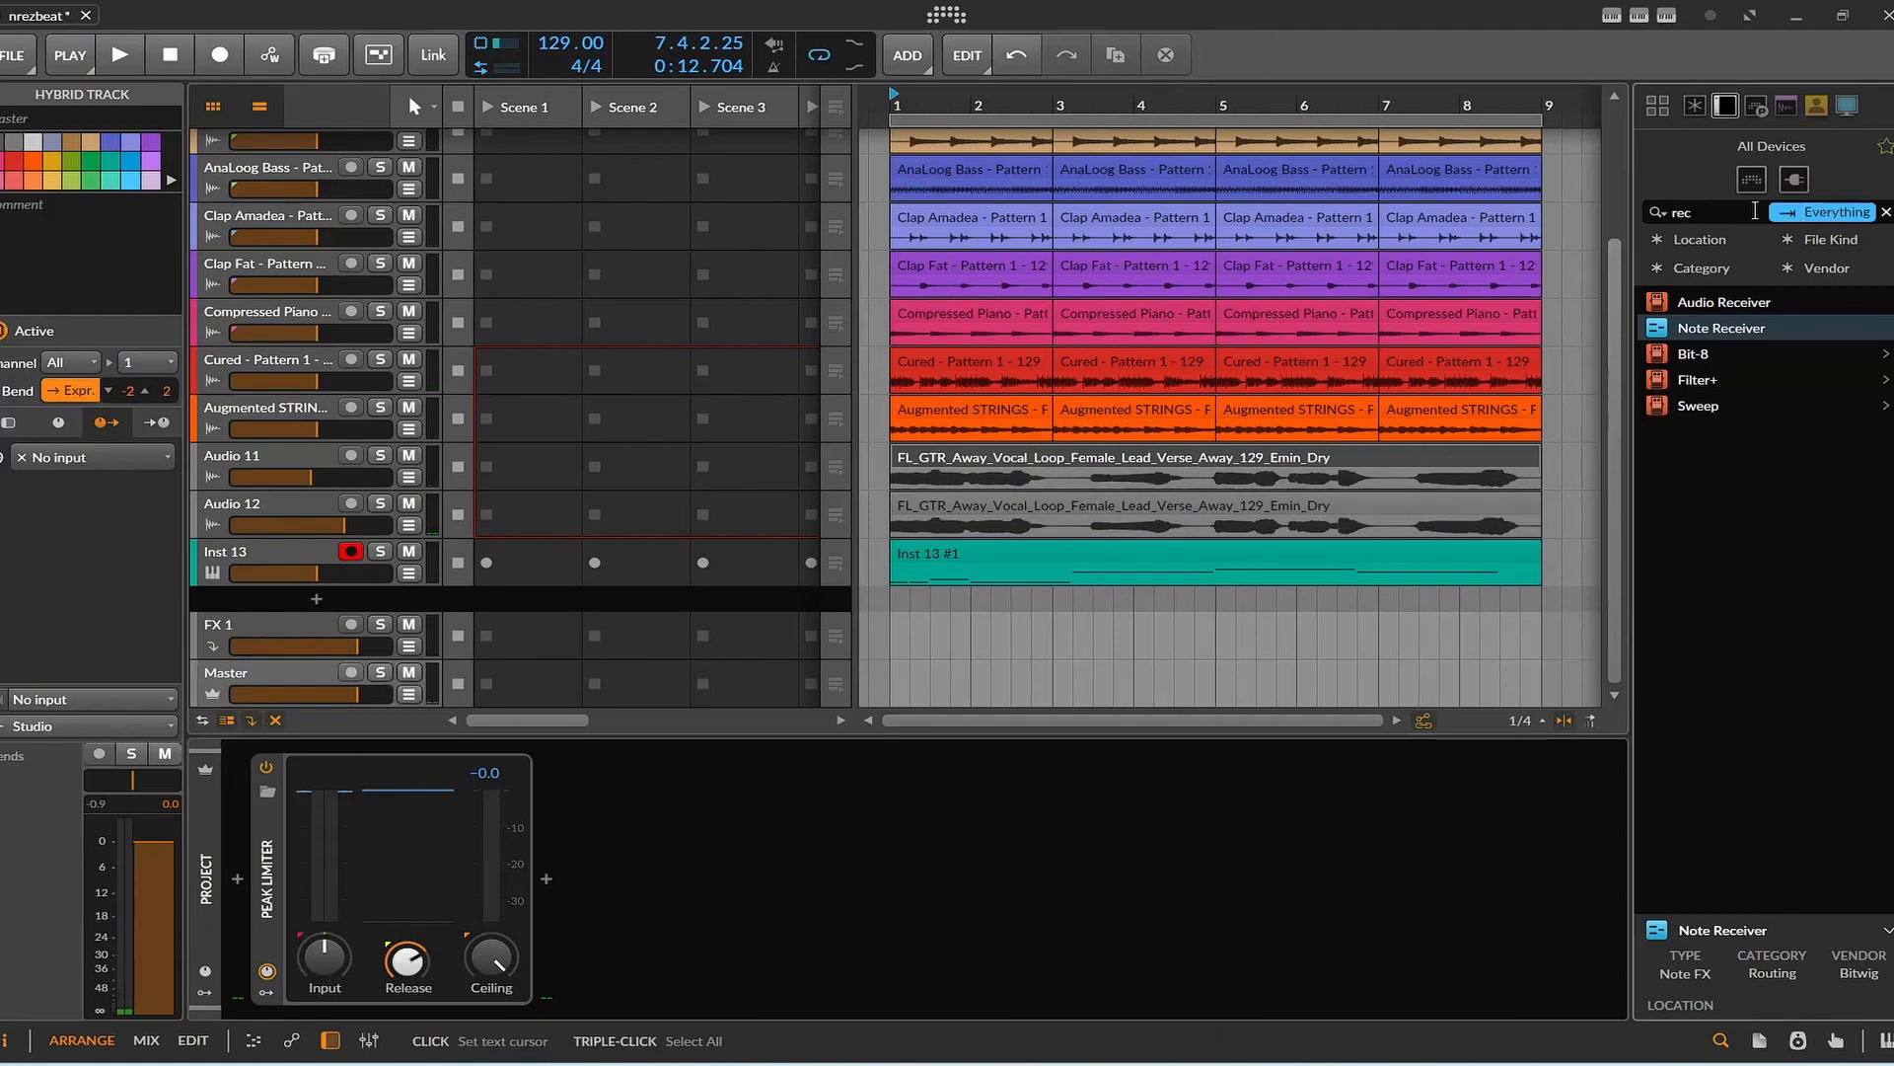
key("BackSpace")
key("BackSpace")
key("BackSpace")
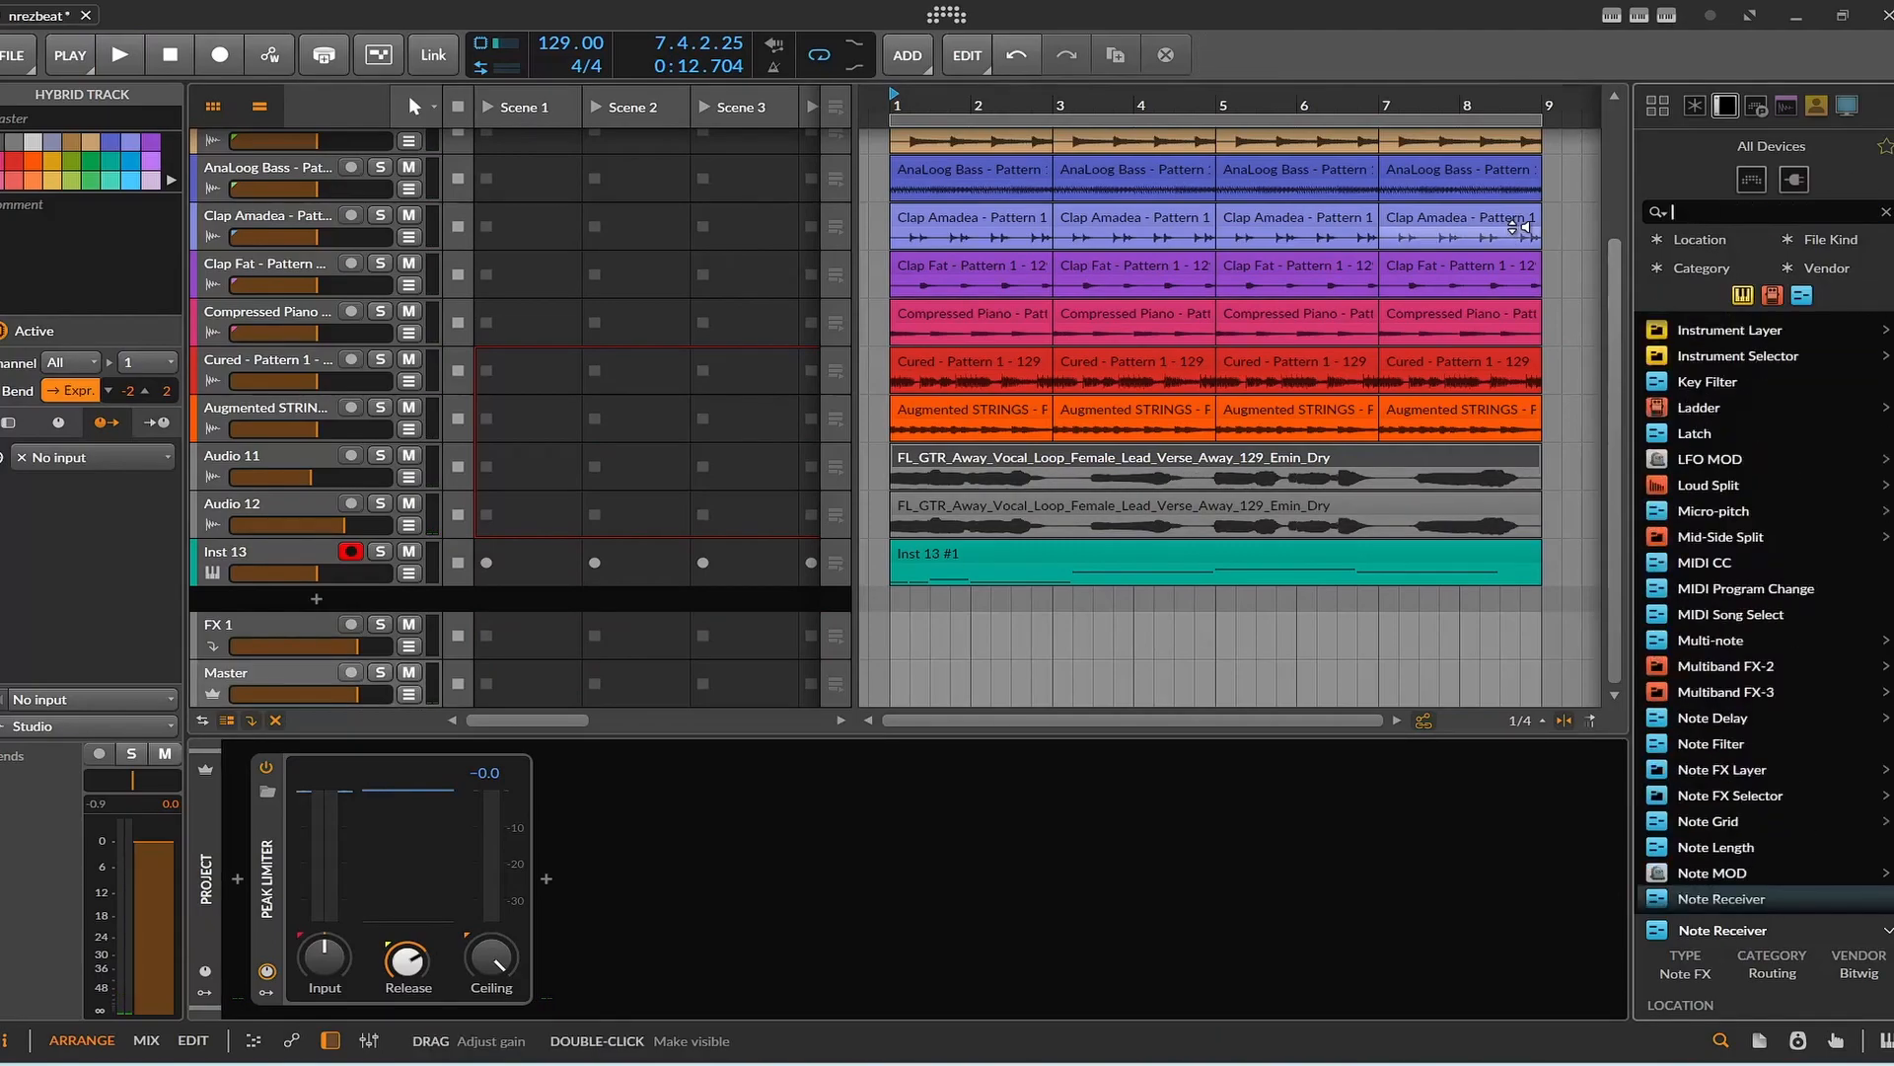
key("Return")
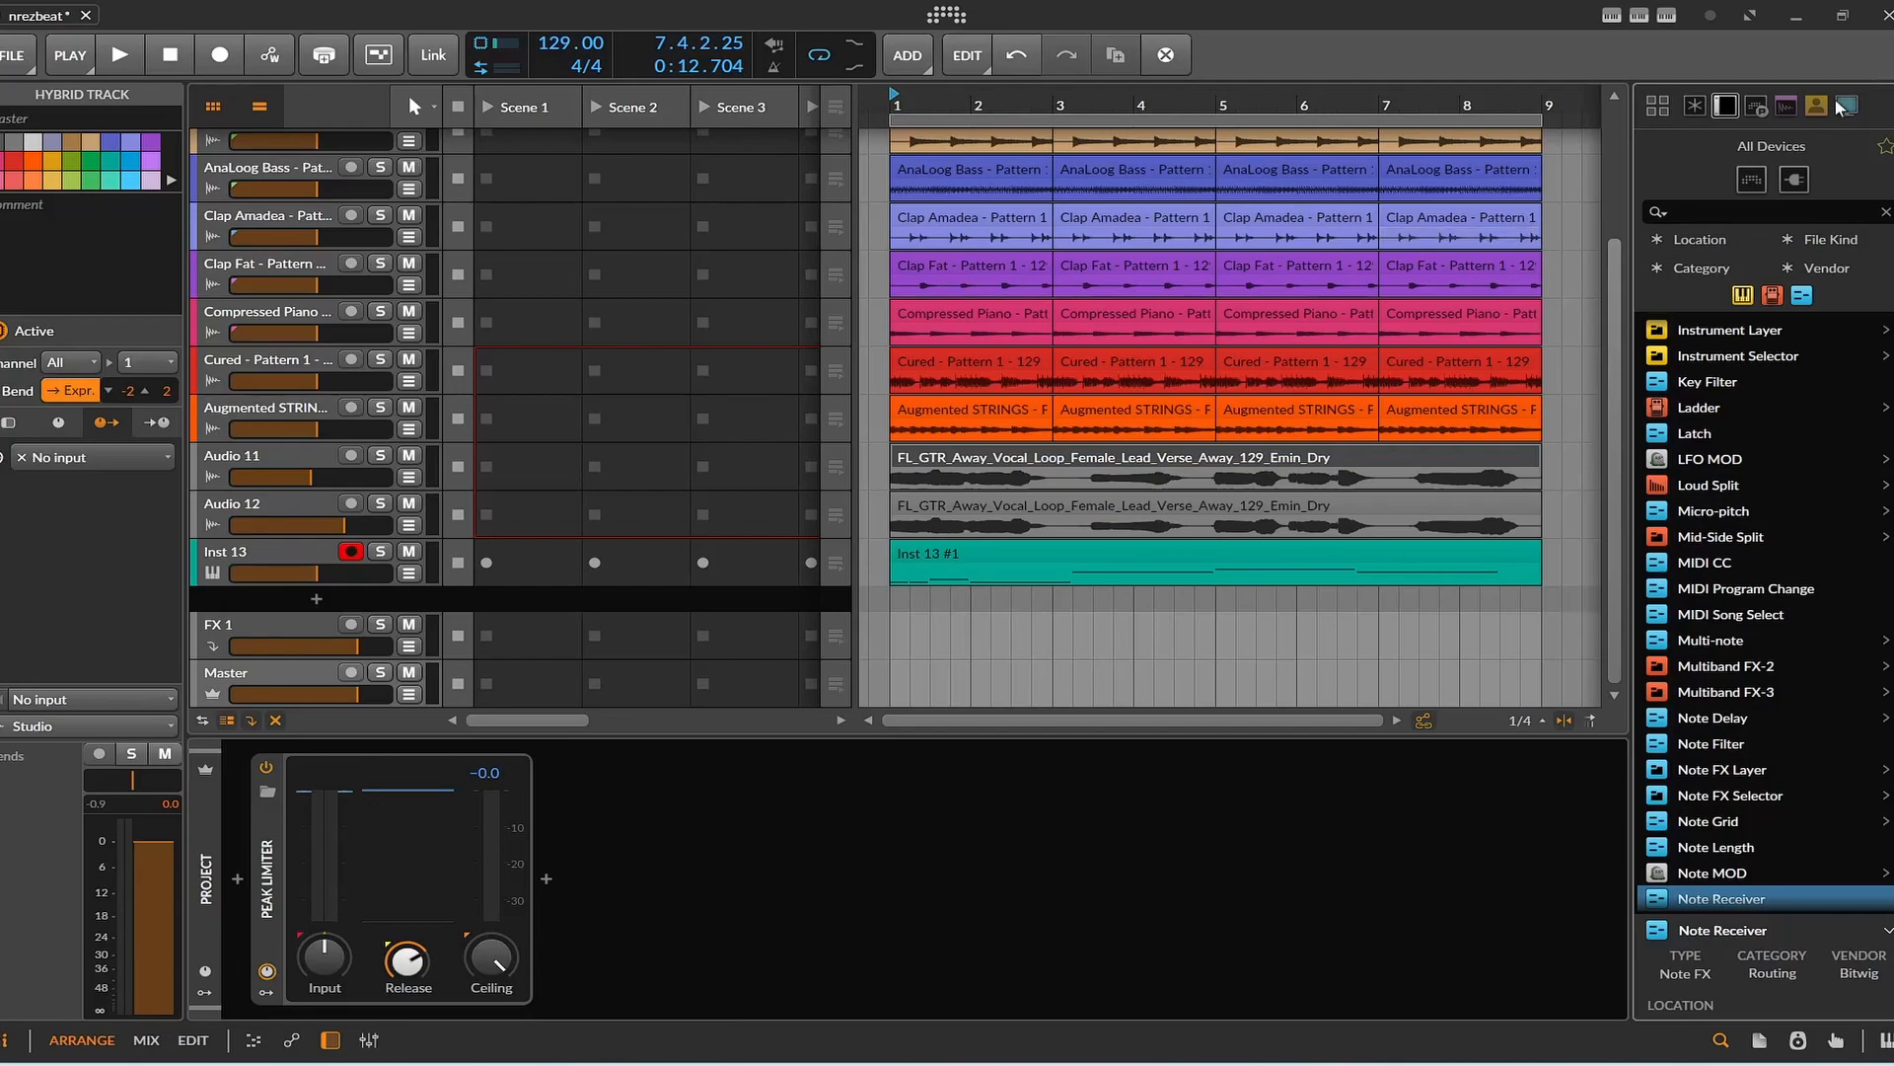
Search the device browser for "com", insert a Compressor before the Master's Peak Limiter, and start playback.
left_click(1741, 217)
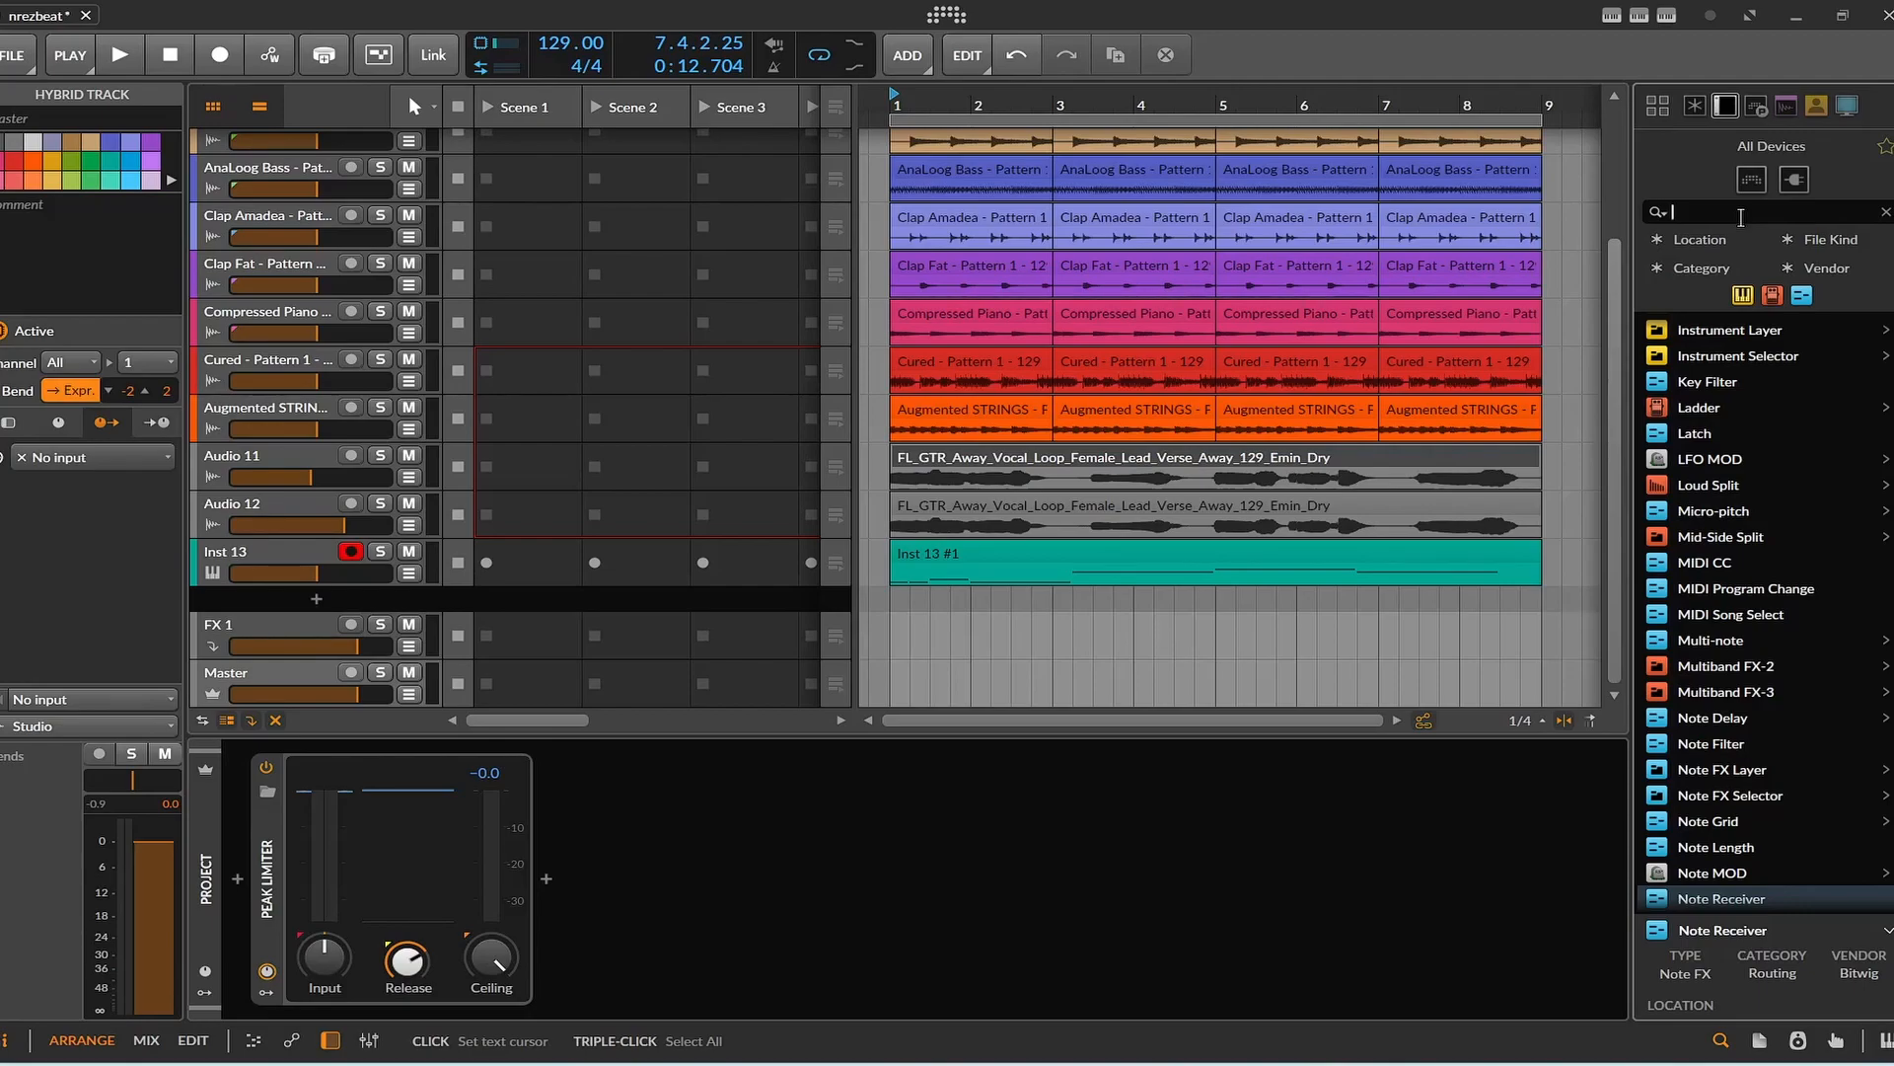
type("com")
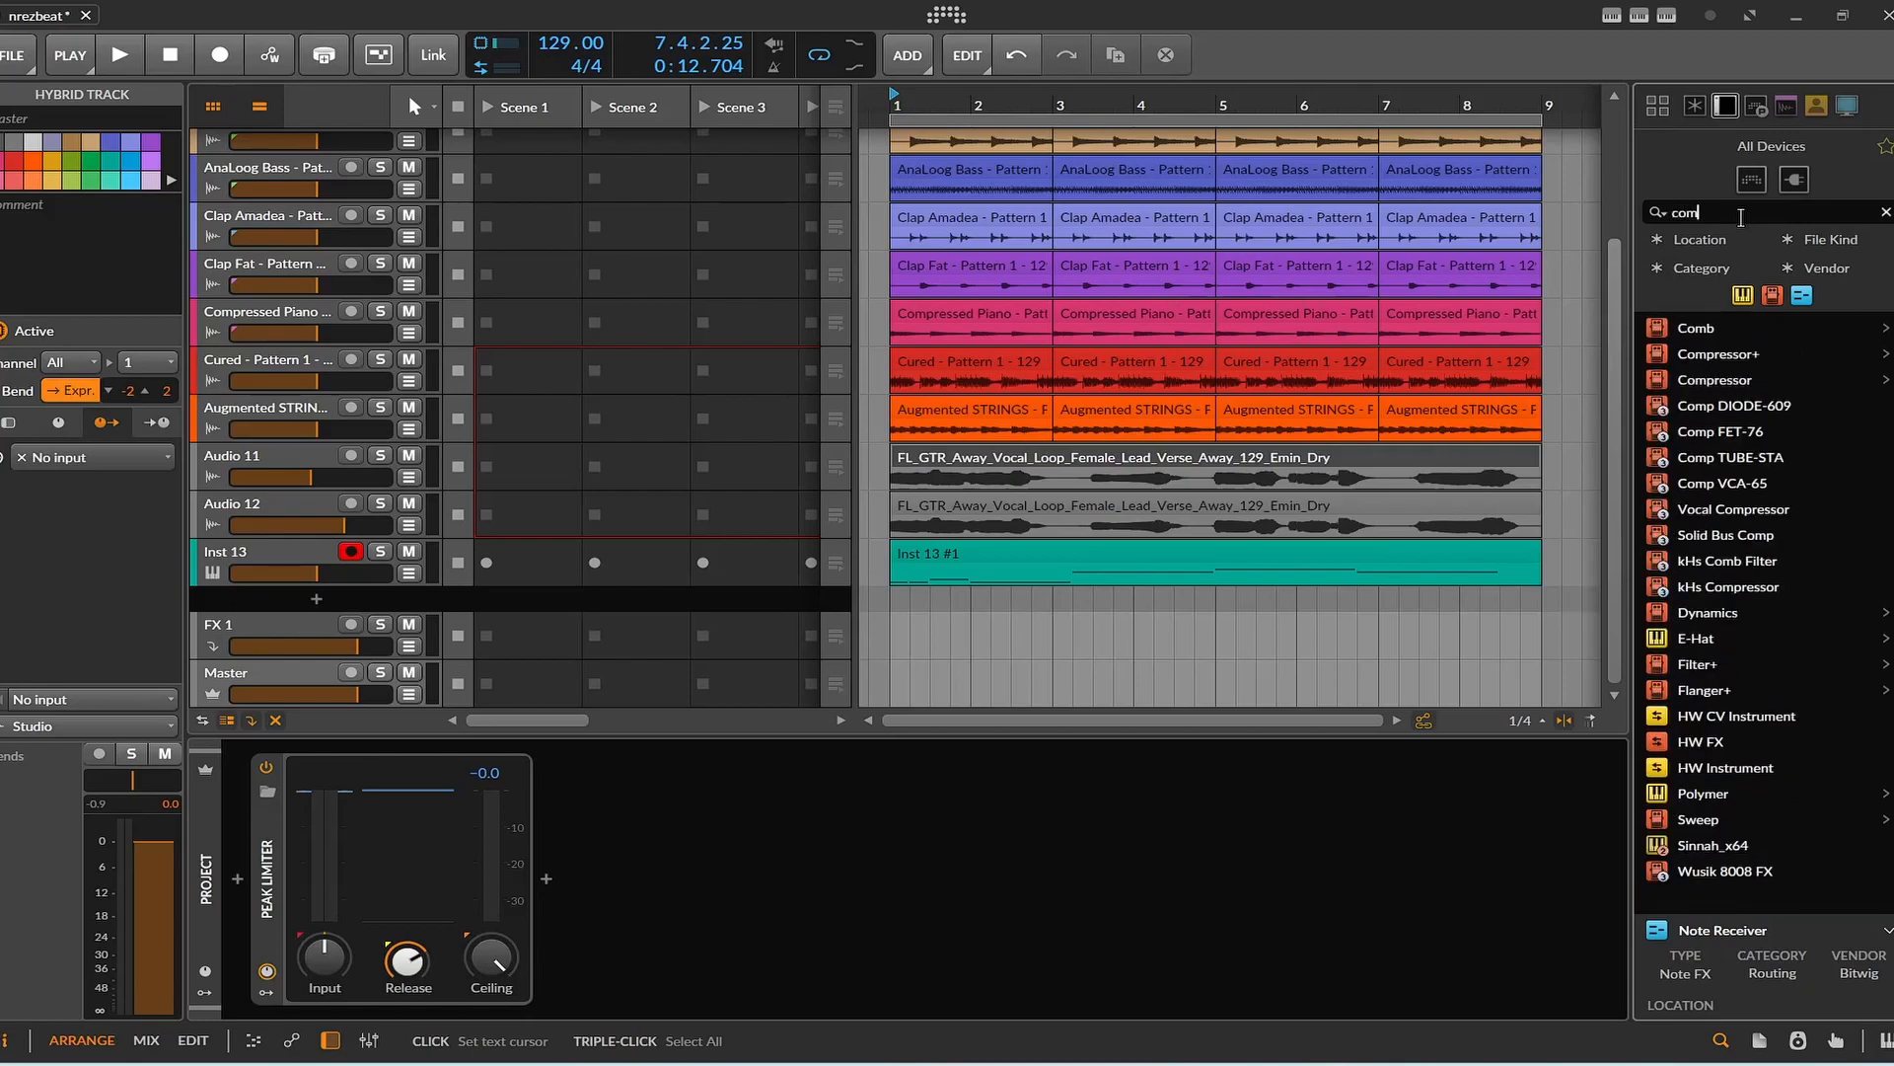
left_click_drag(1715, 380, 241, 897)
key("space")
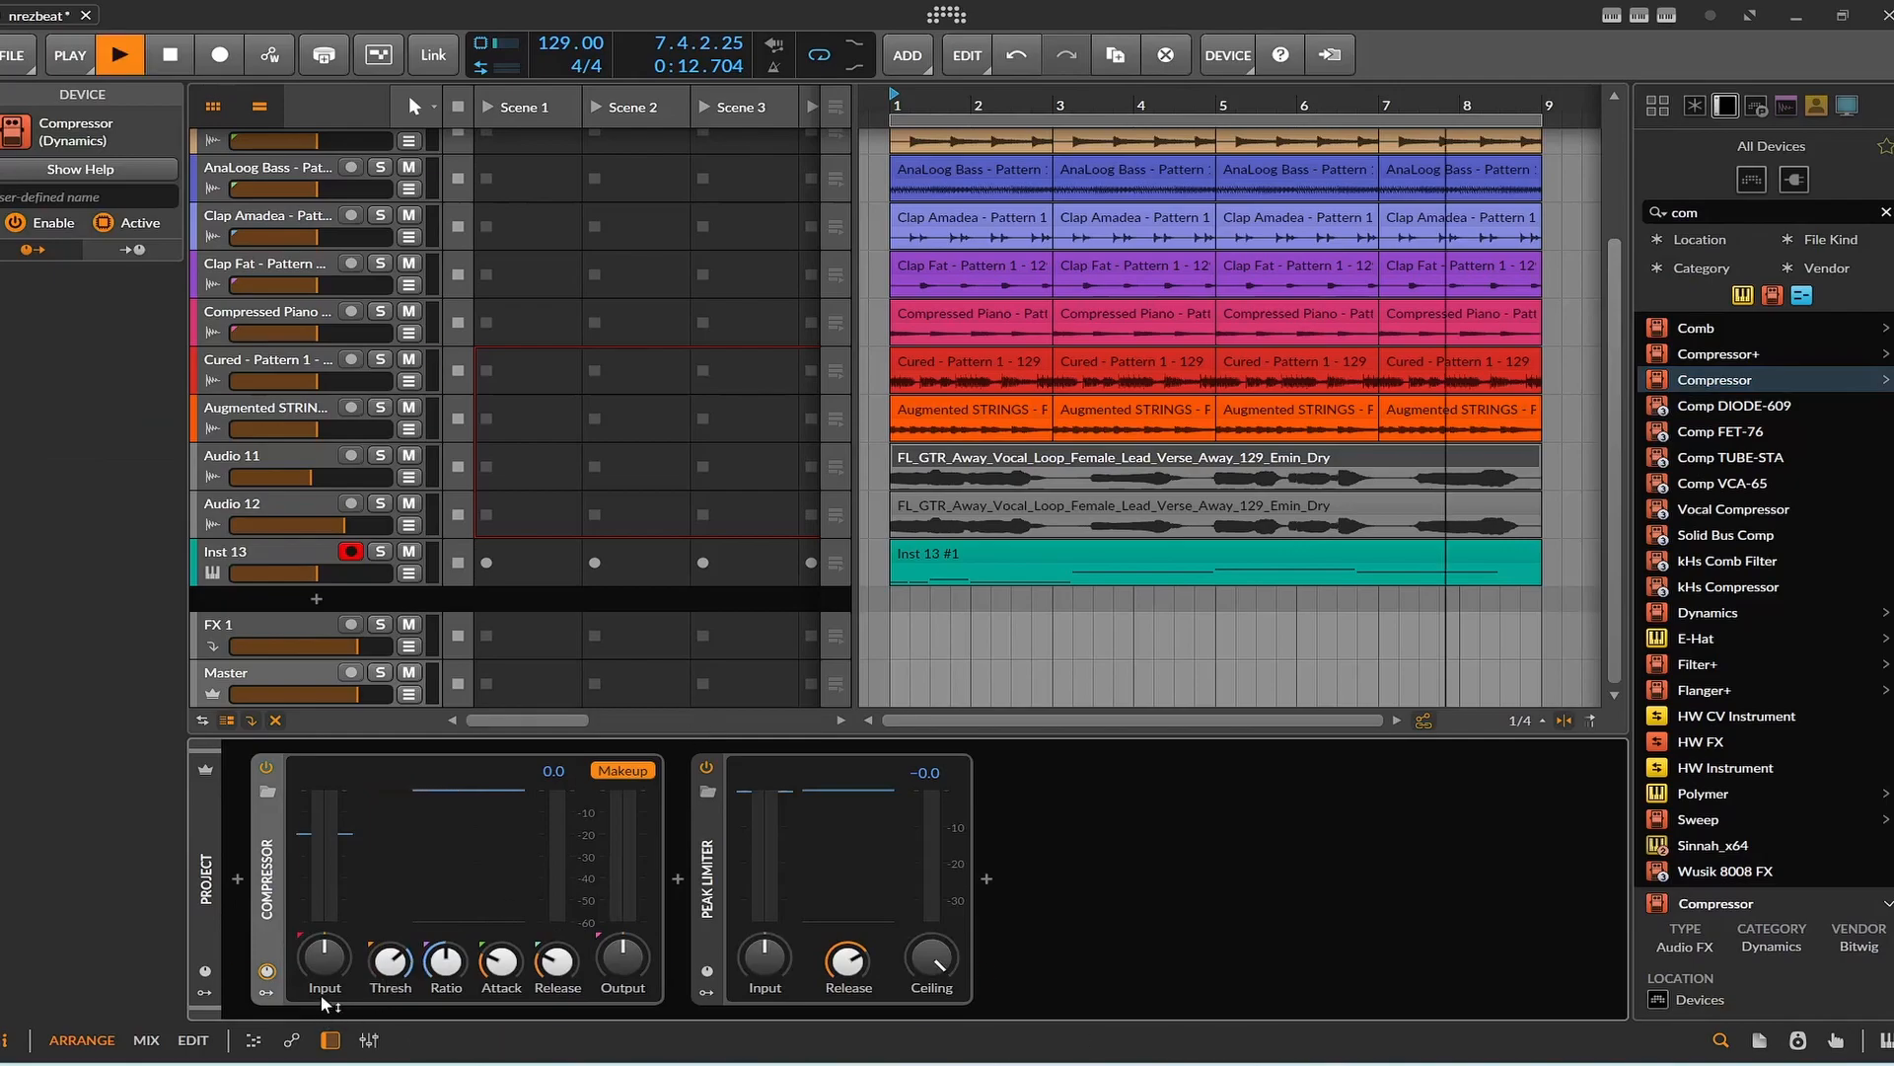
Adjust the Master Compressor's input, ratio, attack and release and lower its output gain while listening, then stop playback.
left_click_drag(318, 957, 317, 912)
left_click_drag(444, 960, 333, 945)
left_click_drag(501, 959, 501, 964)
left_click_drag(560, 959, 623, 974)
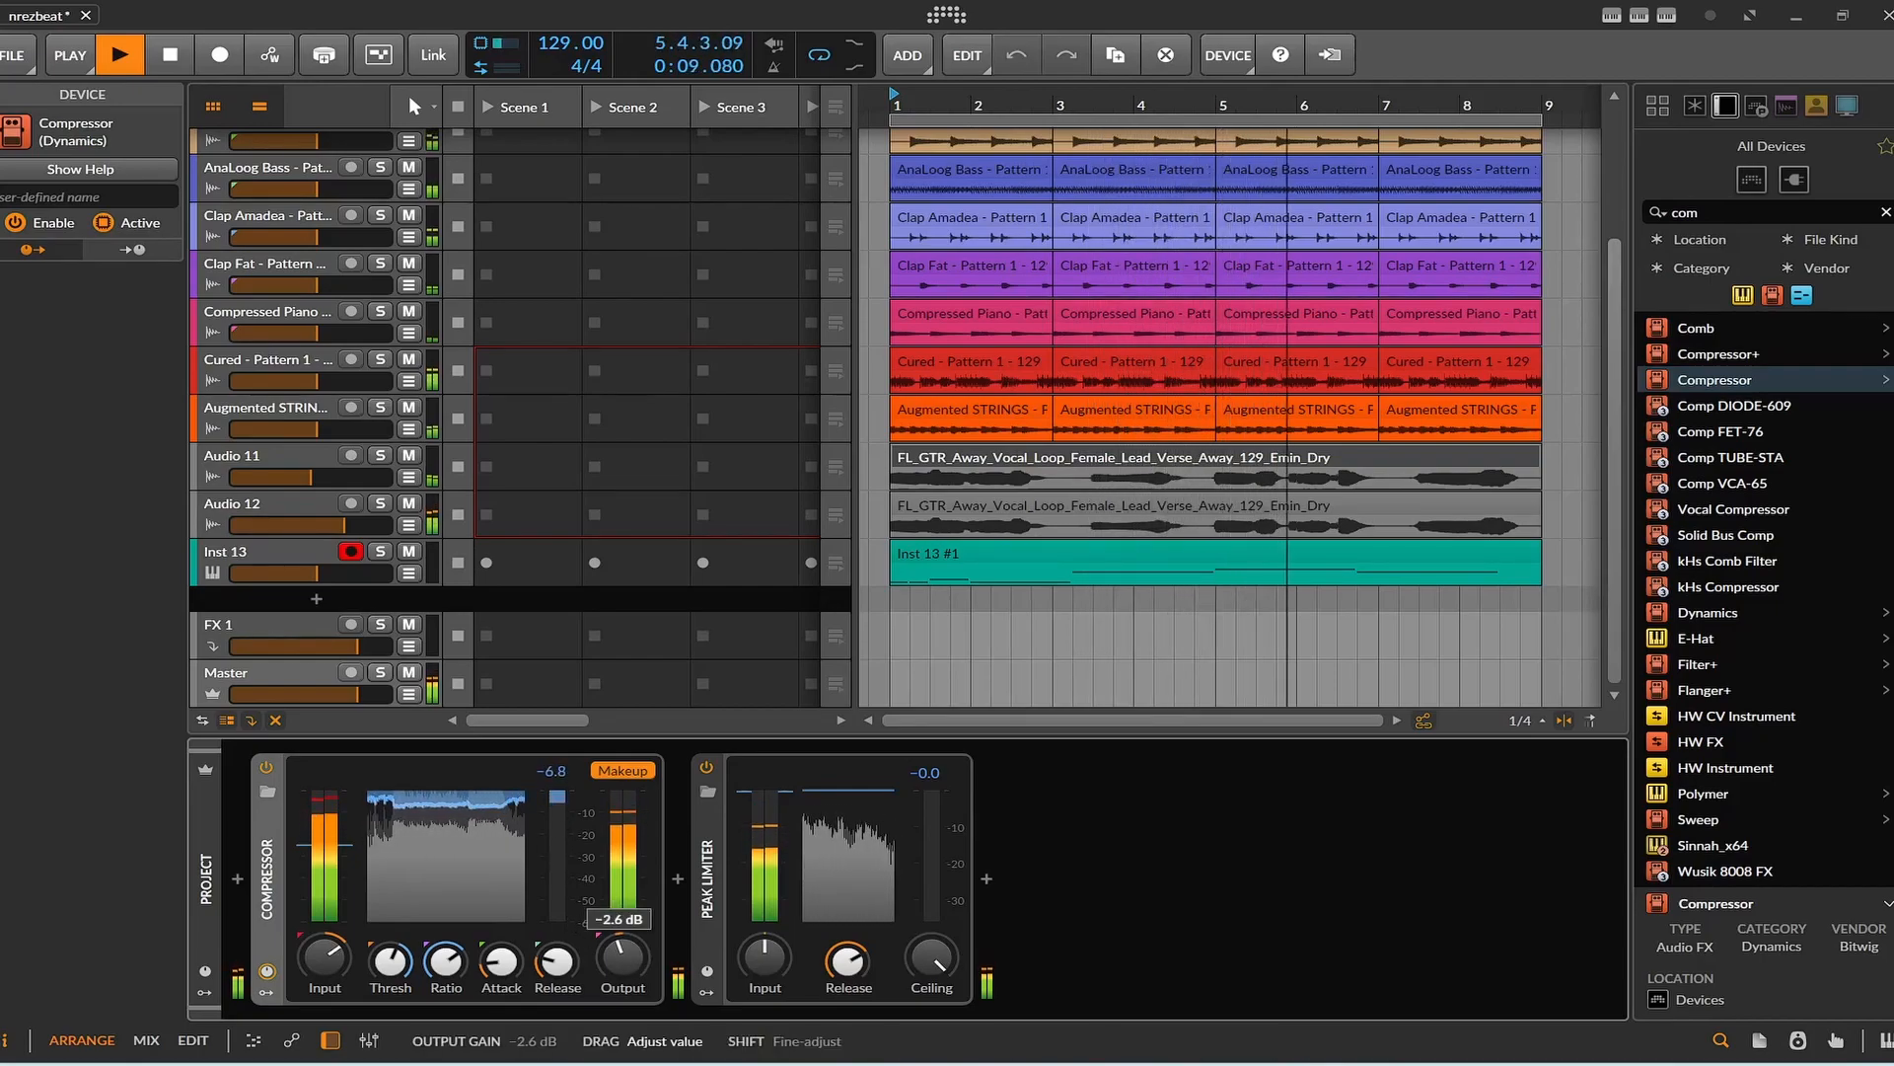
left_click_drag(324, 956, 325, 953)
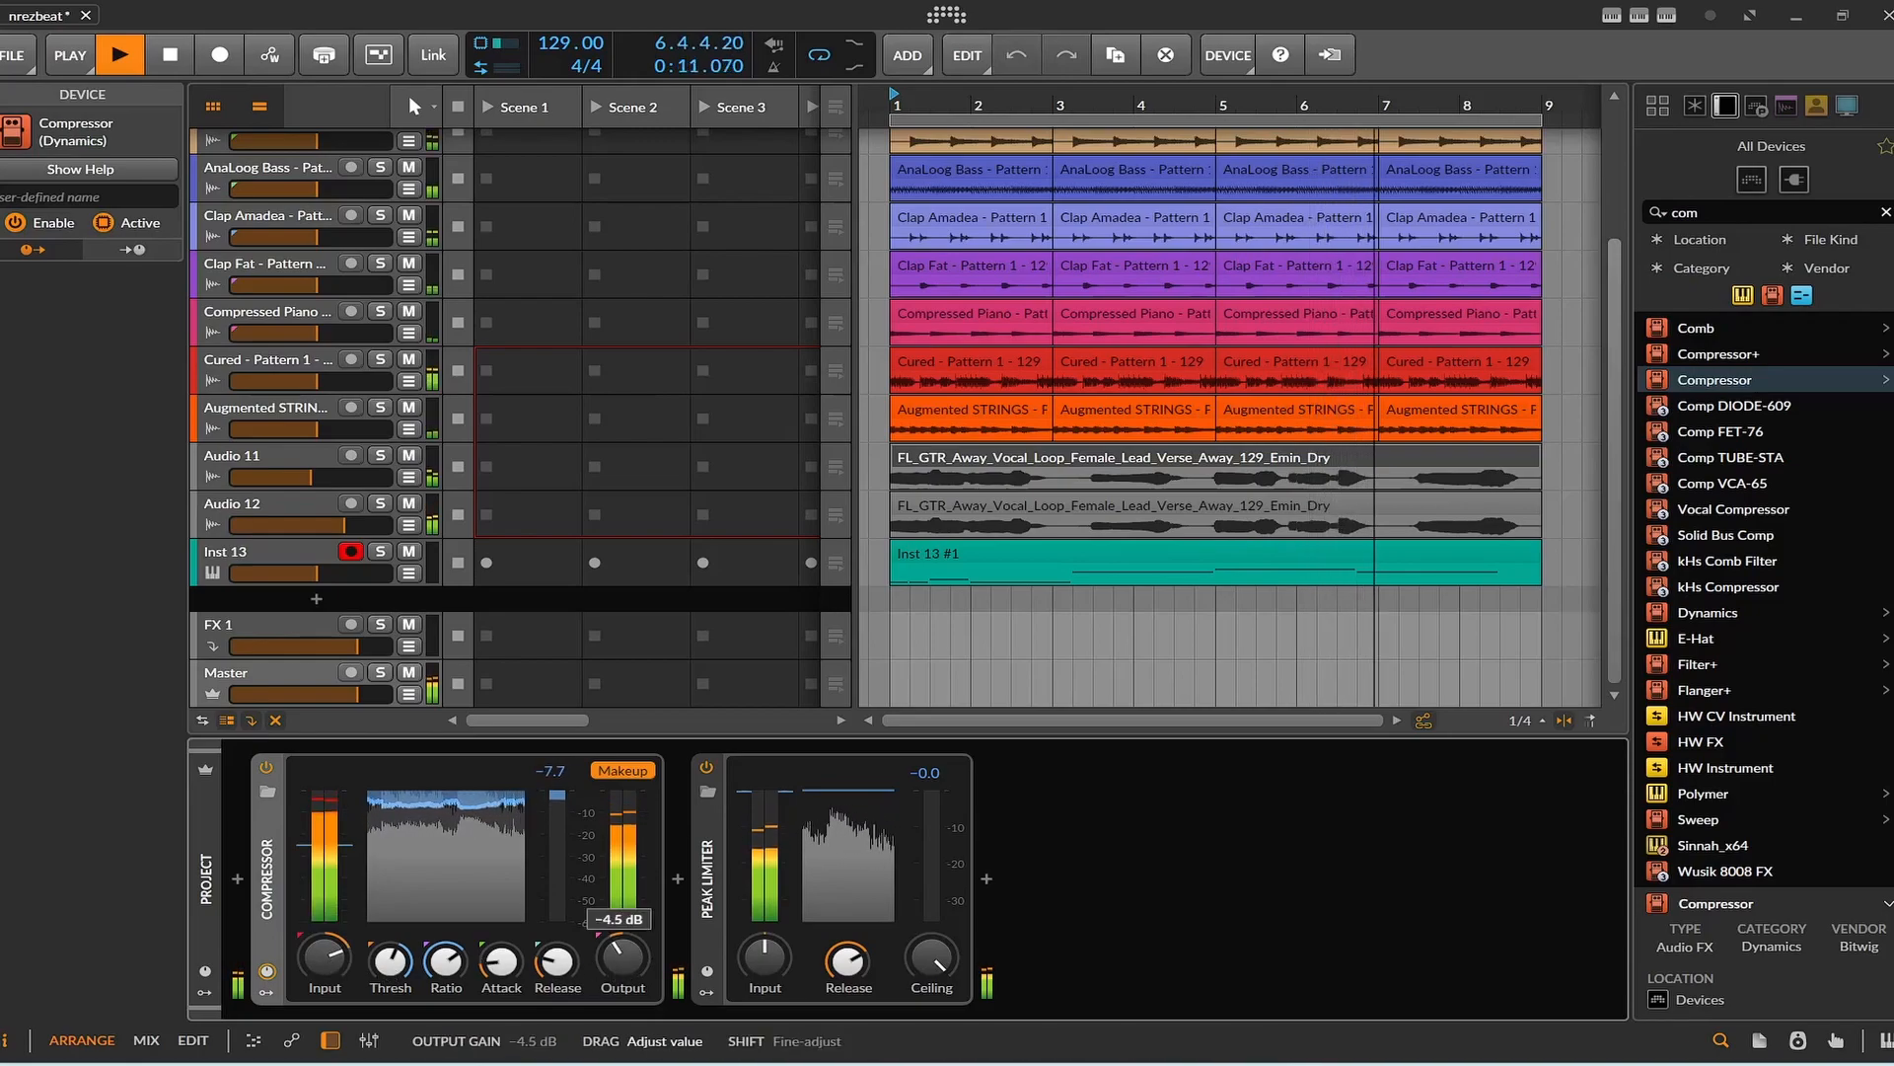
left_click(187, 67)
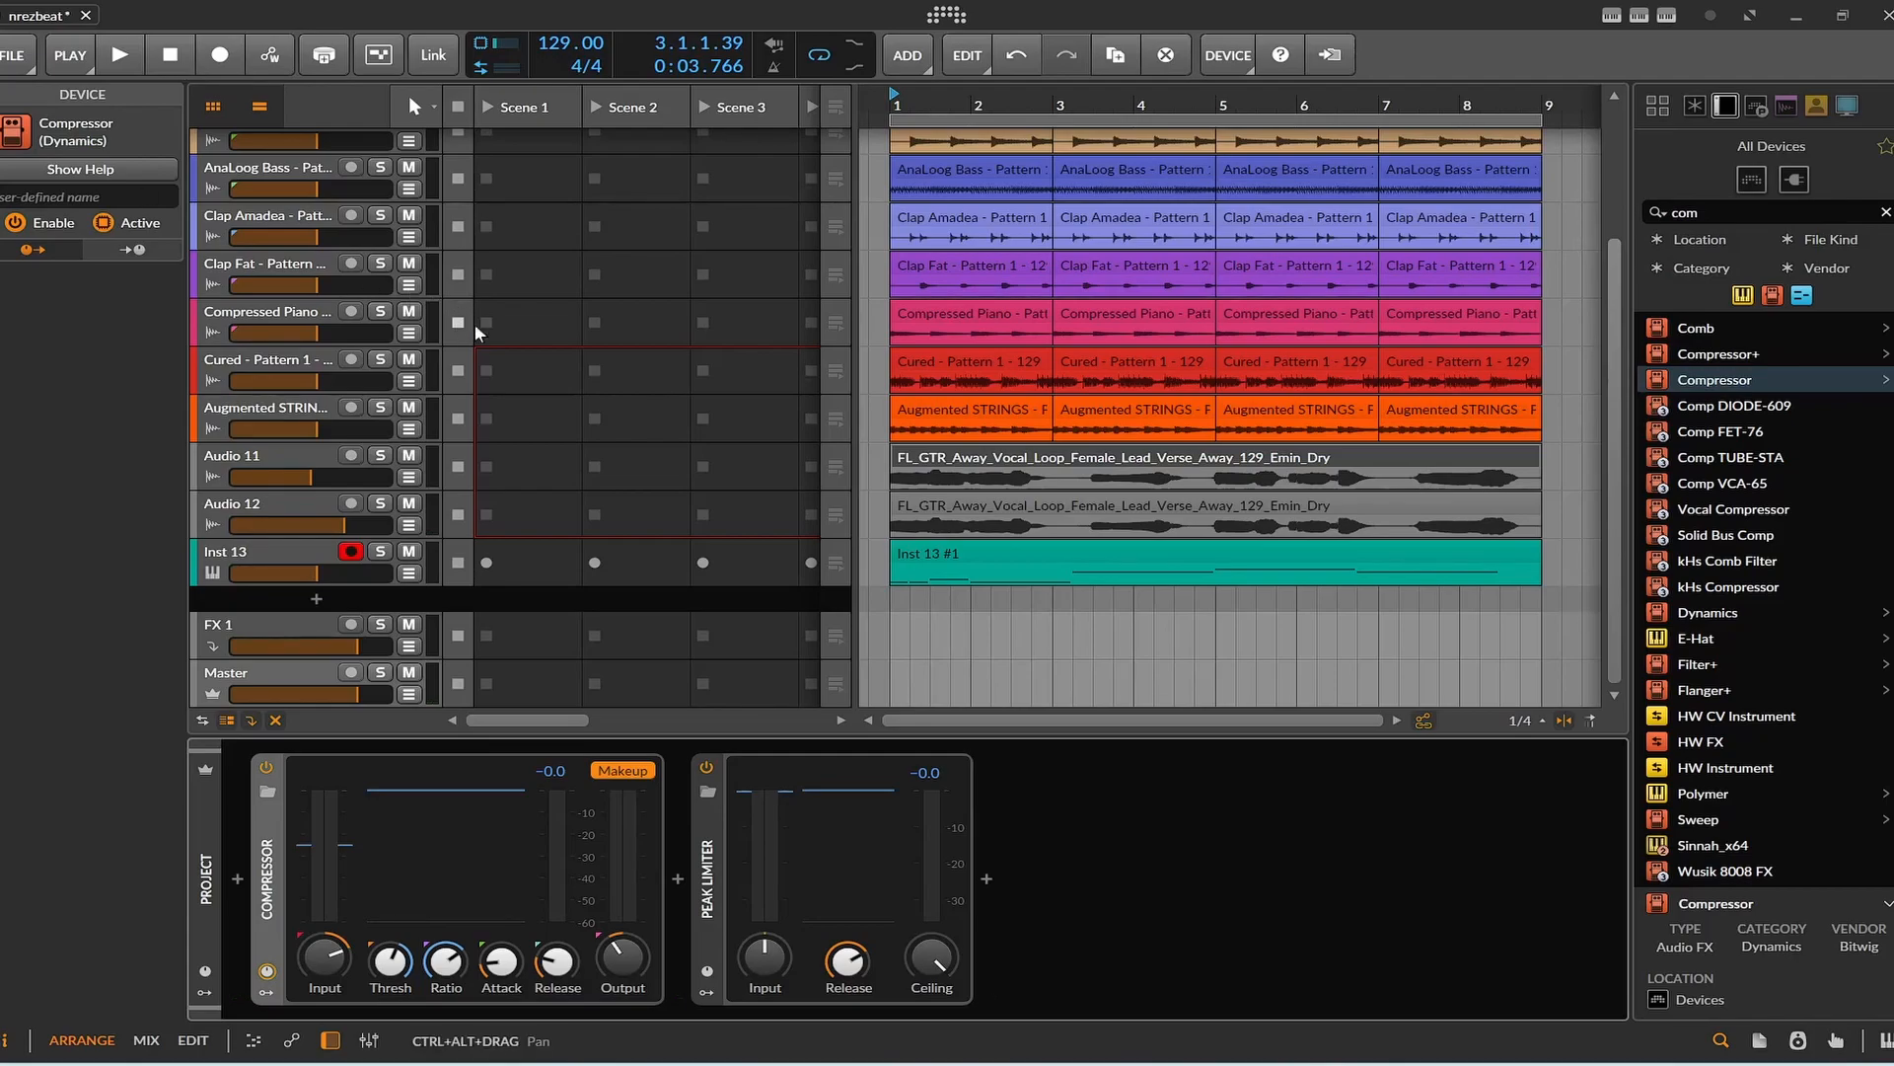
Search for "spec", add Spectrum 2 after the Filter MS-20 on Audio 12, and move its window lower.
left_click(950, 456)
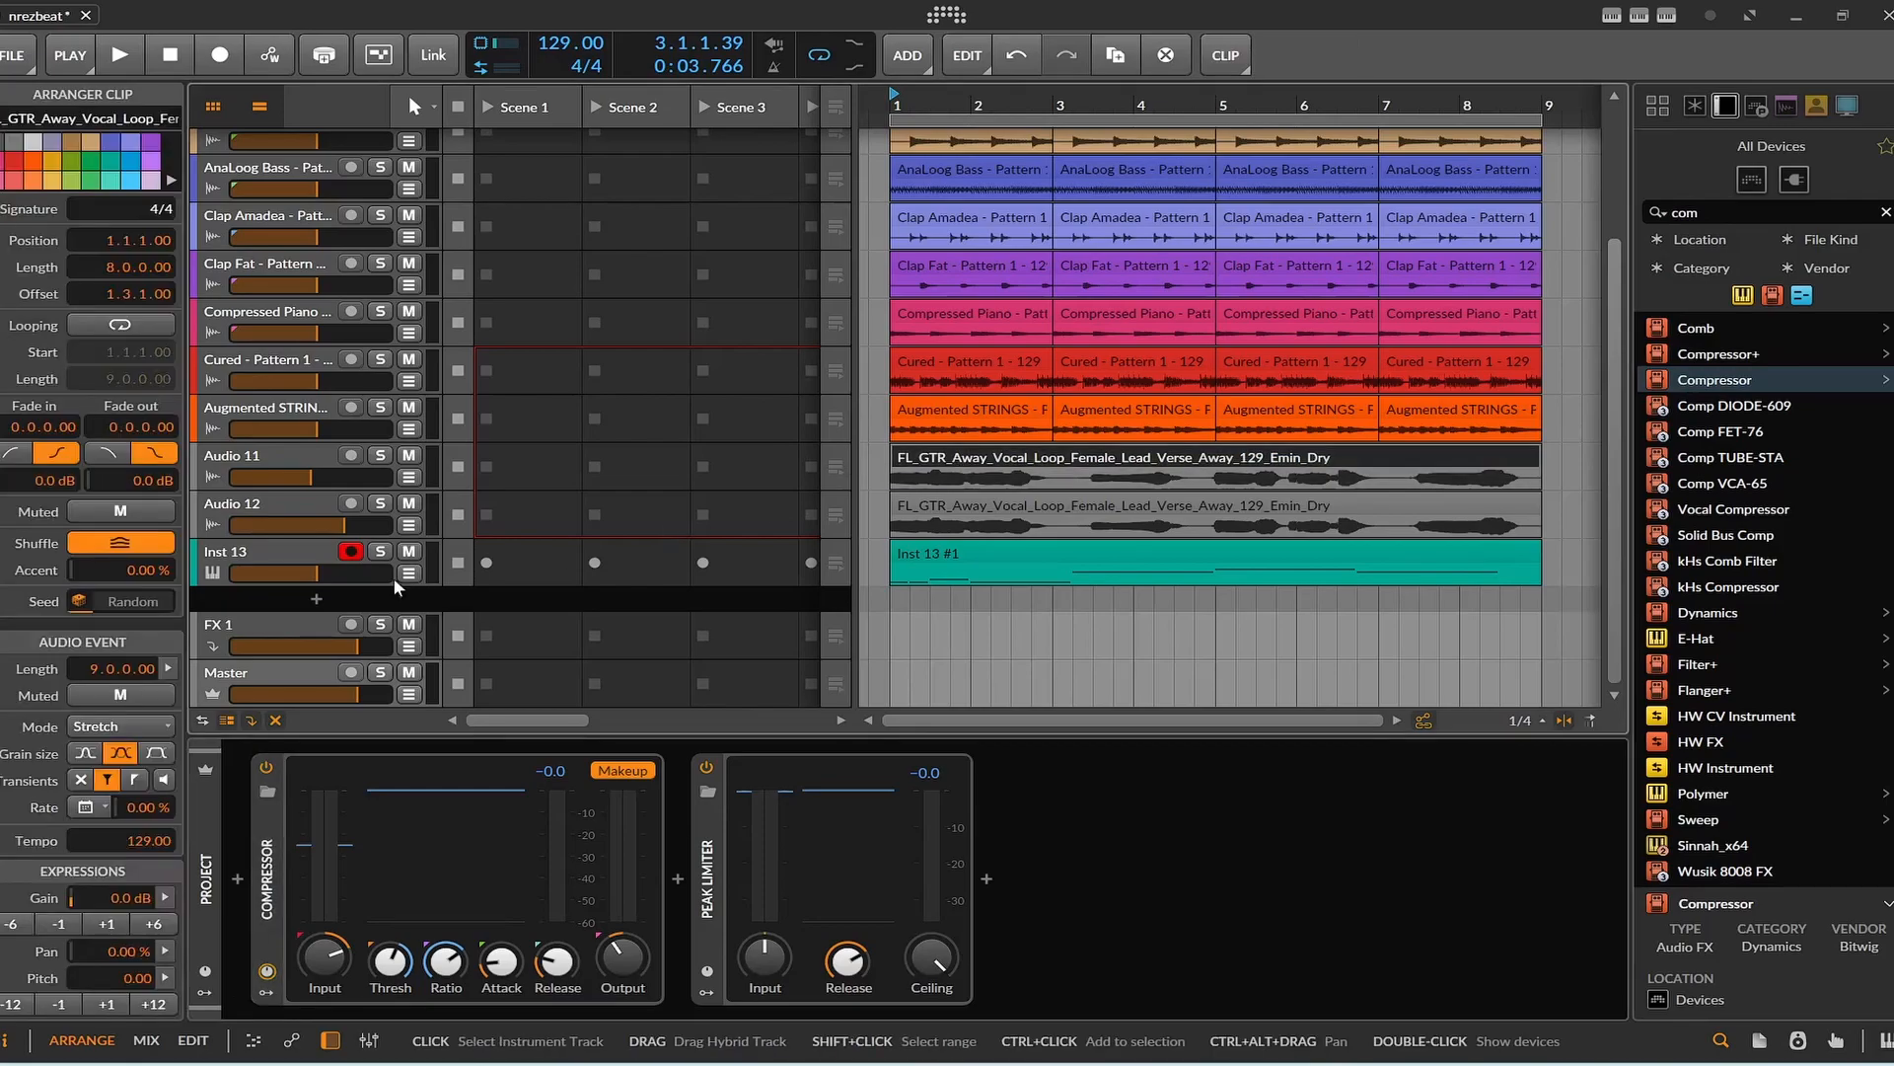
left_click(315, 514)
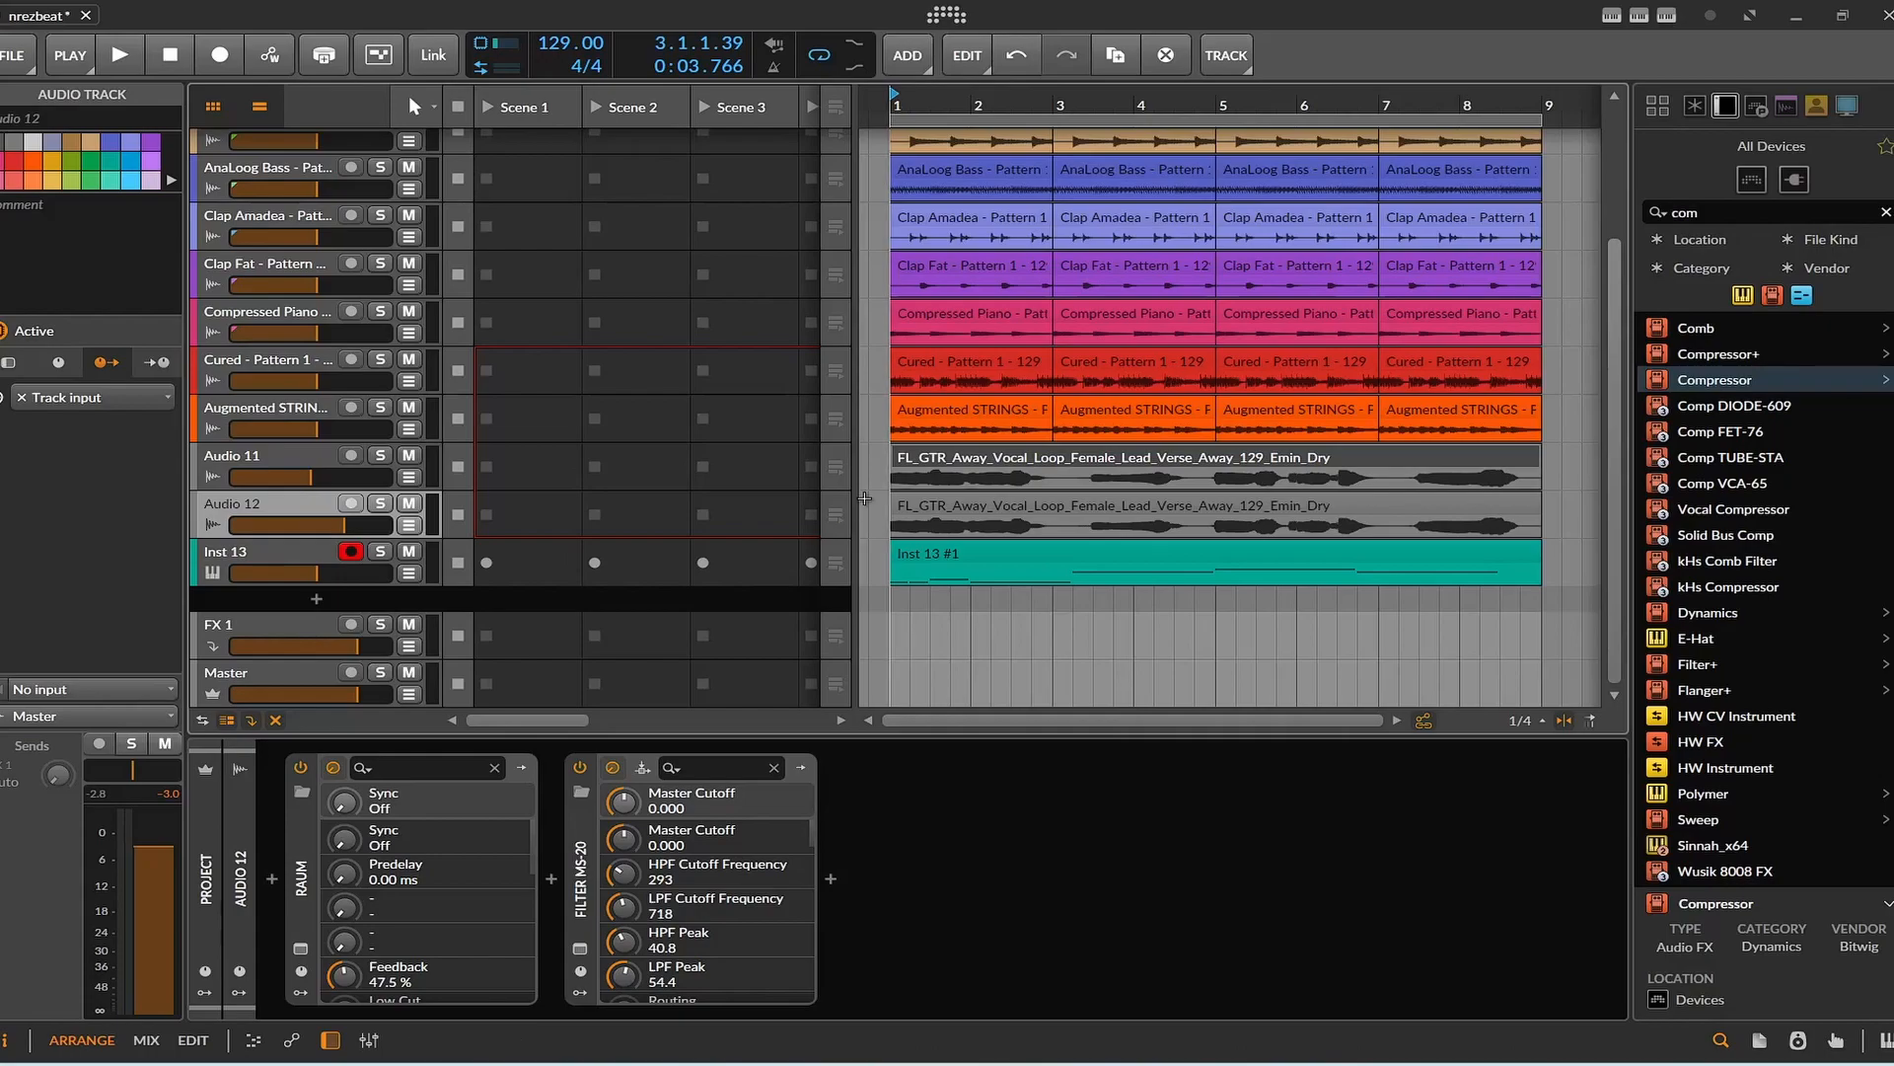
left_click(1705, 216)
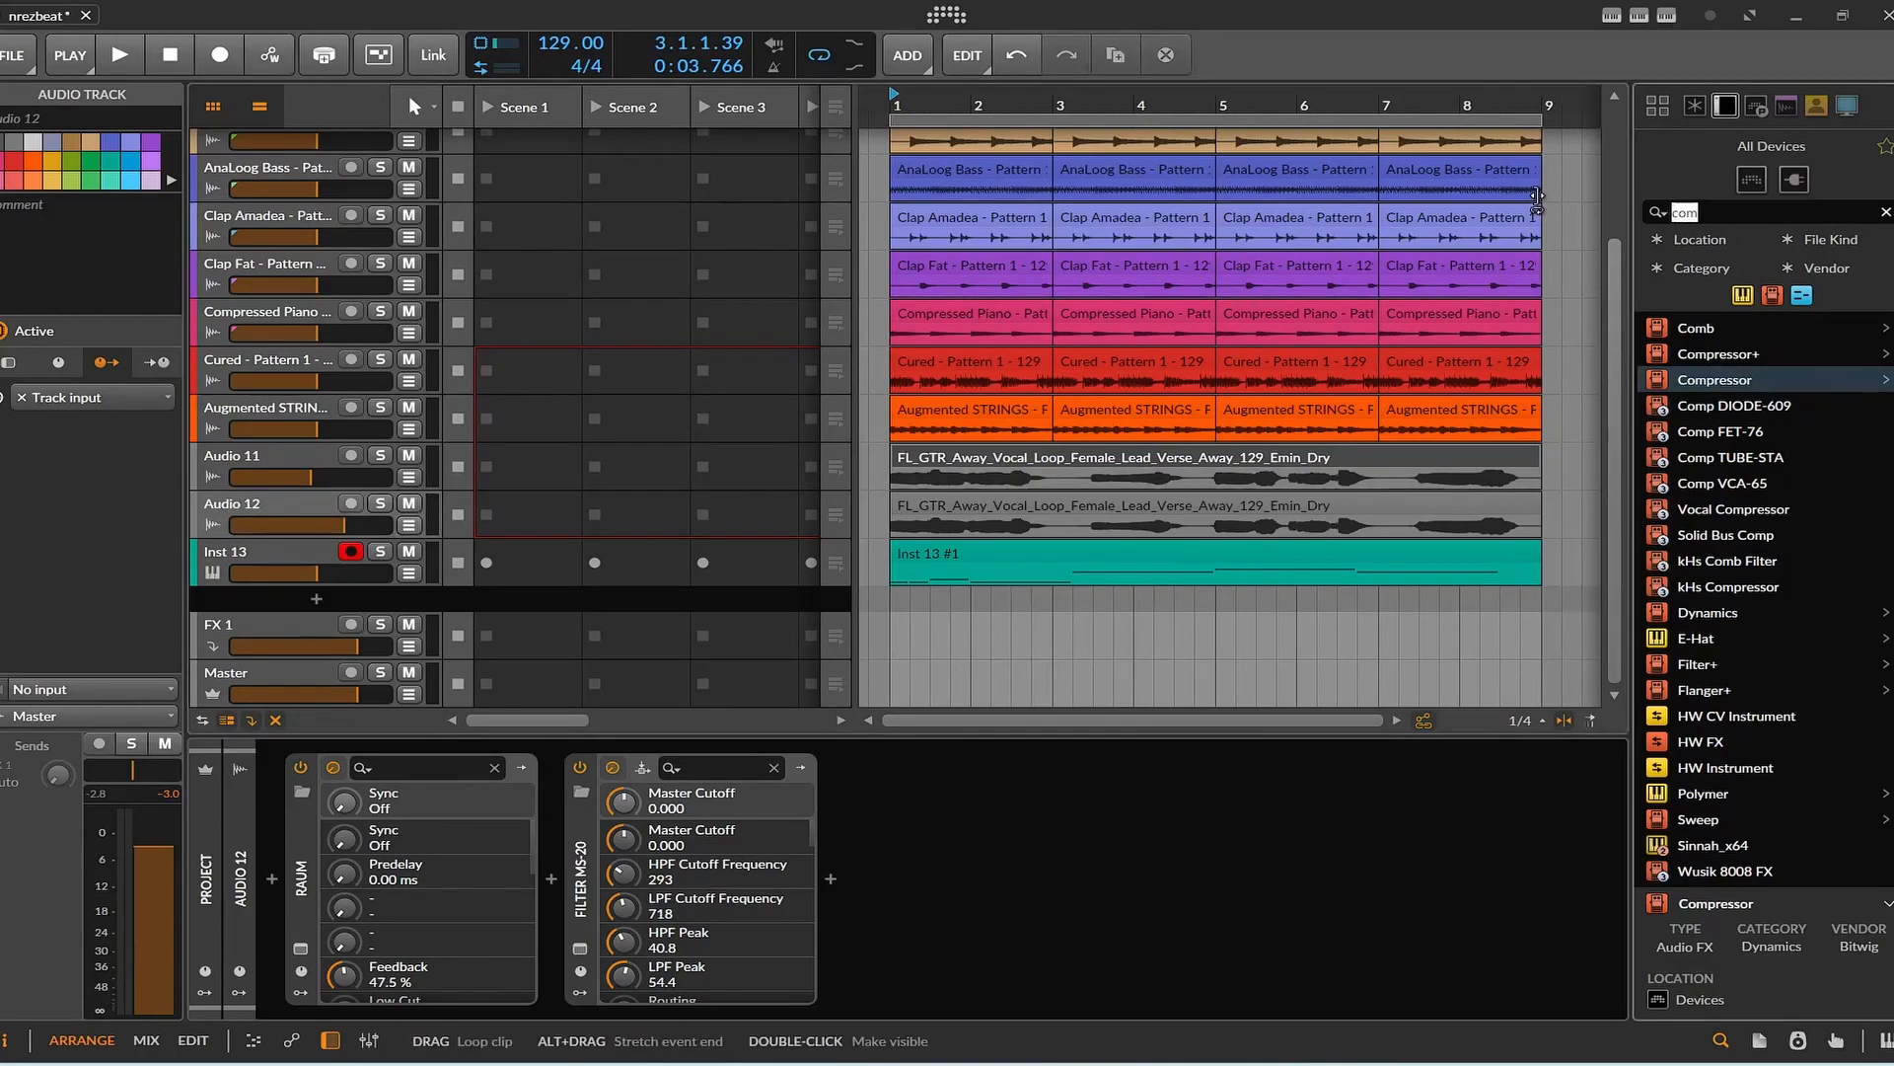
type("sped")
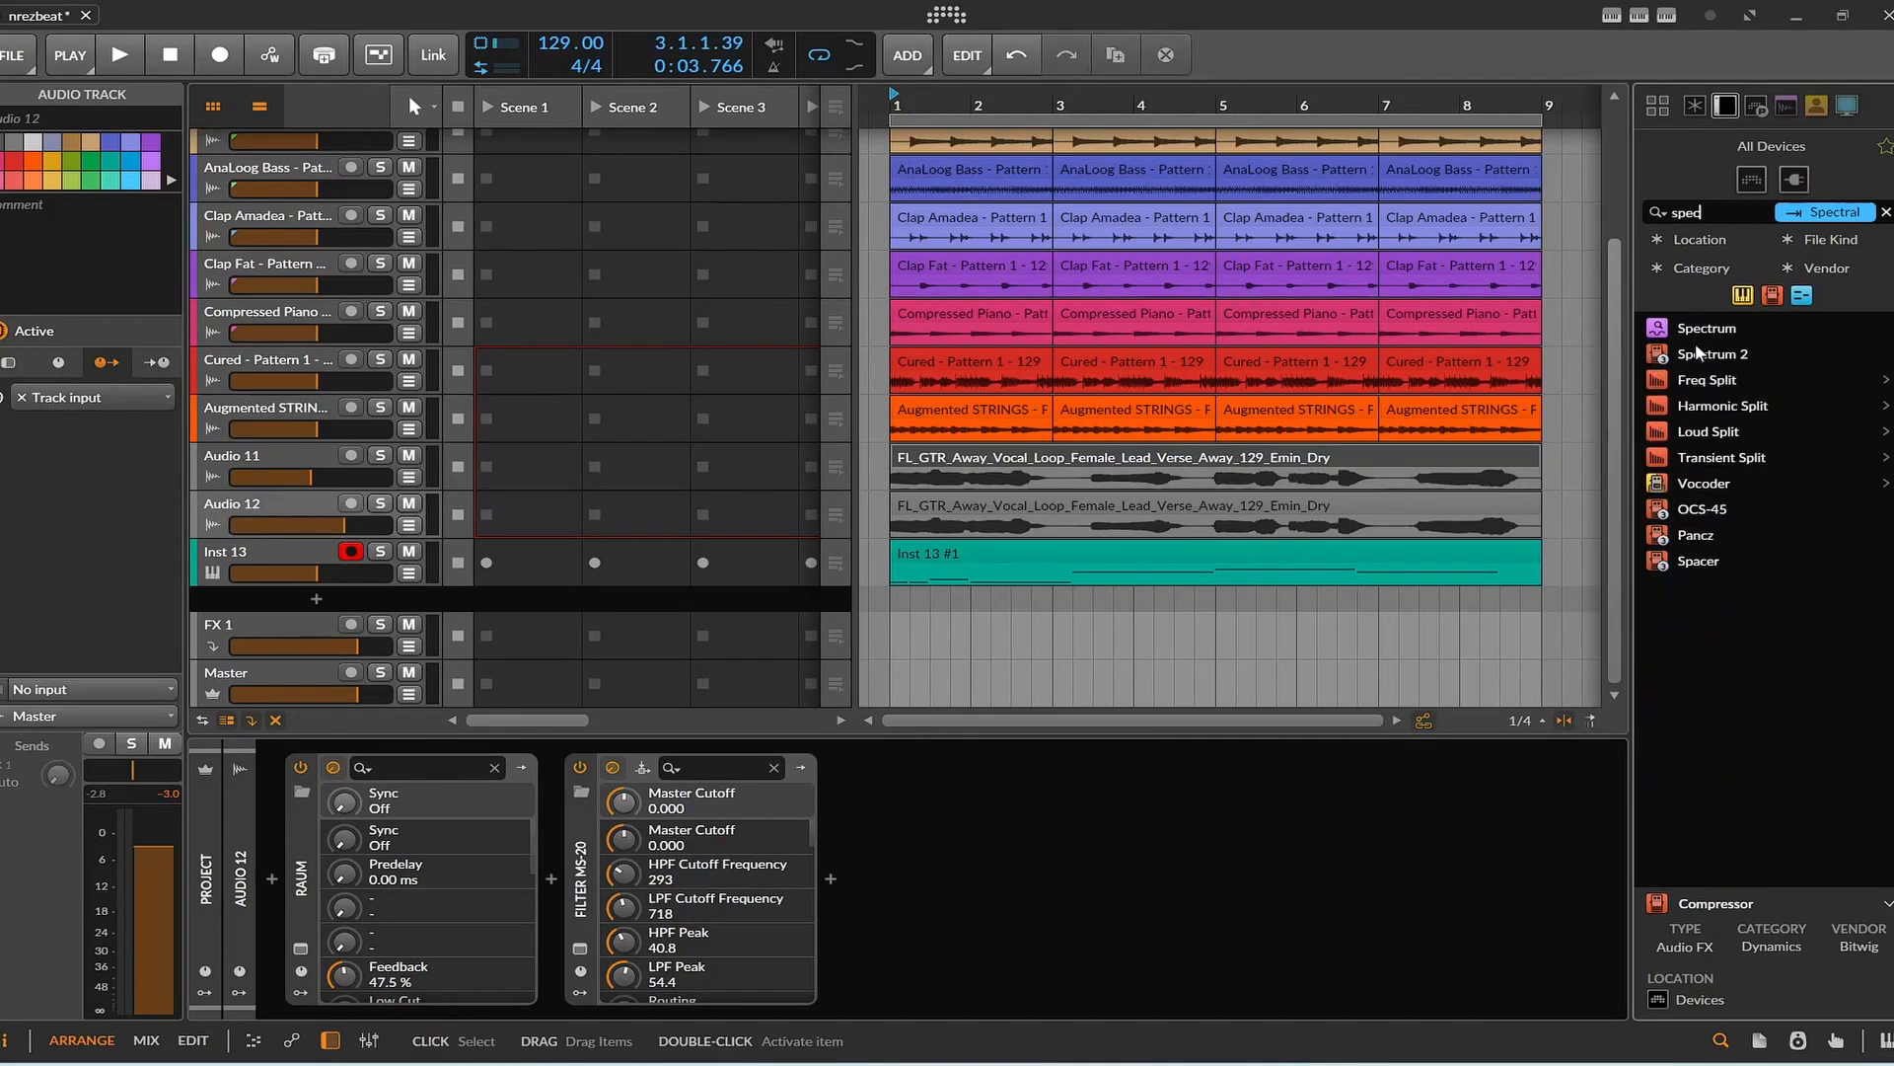
mouse_move(1695, 347)
left_mouse_down()
mouse_move(1099, 761)
mouse_move(1105, 801)
left_mouse_up()
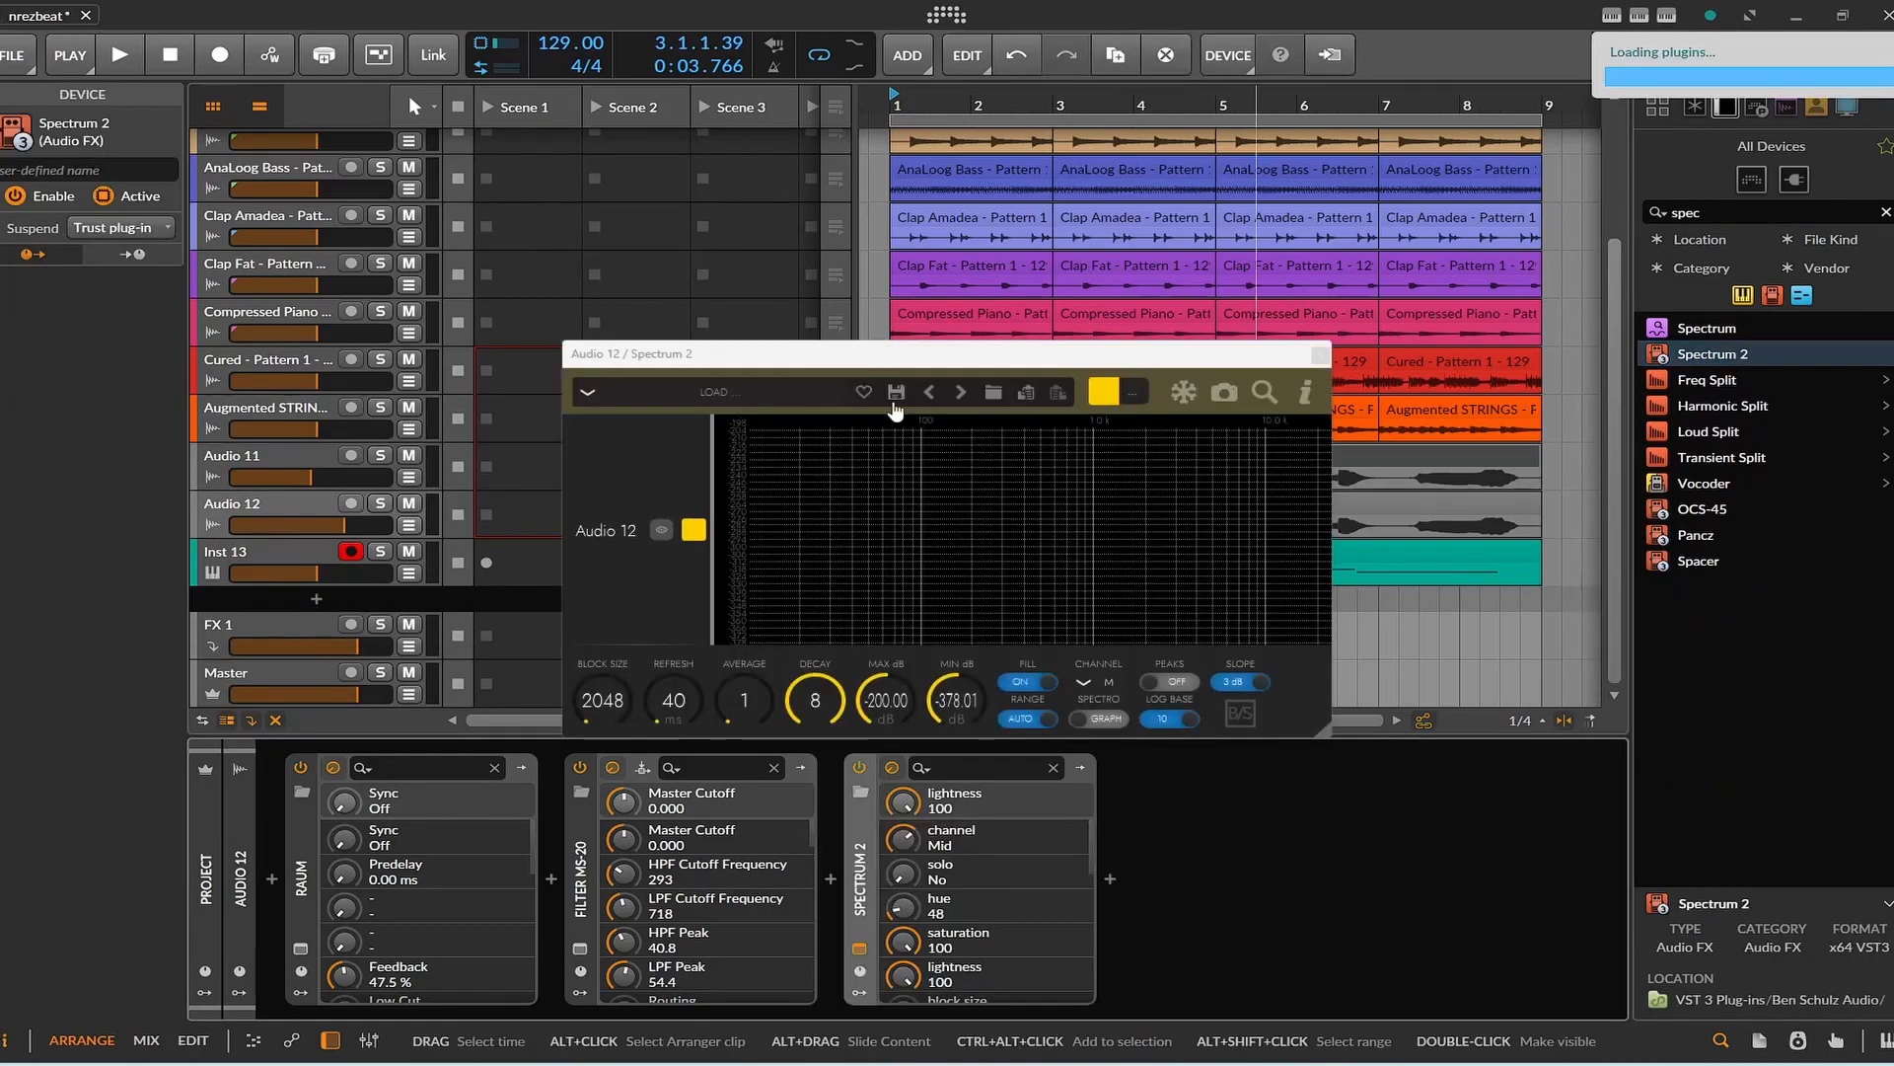
left_click_drag(858, 358, 819, 601)
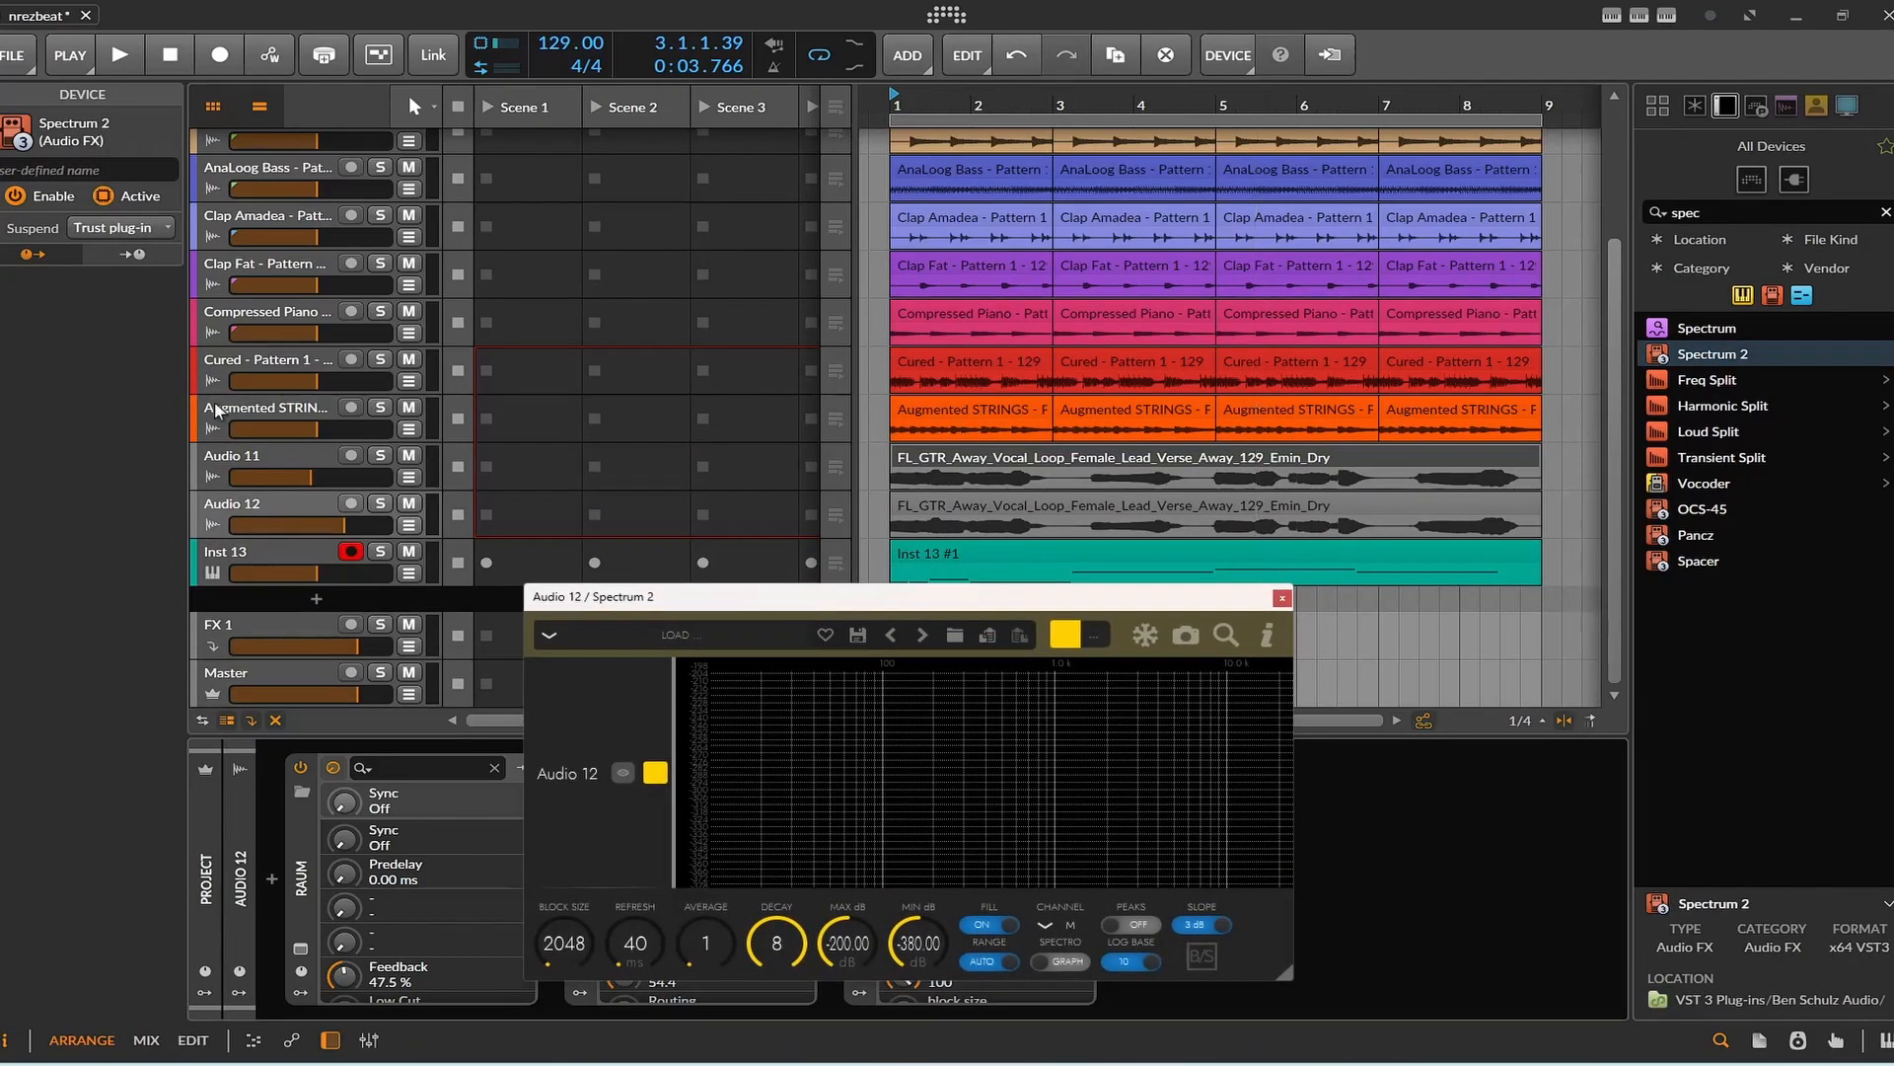
Add a Spectrum 2 analyzer to the Augmented STRINGS track.
left_click(294, 410)
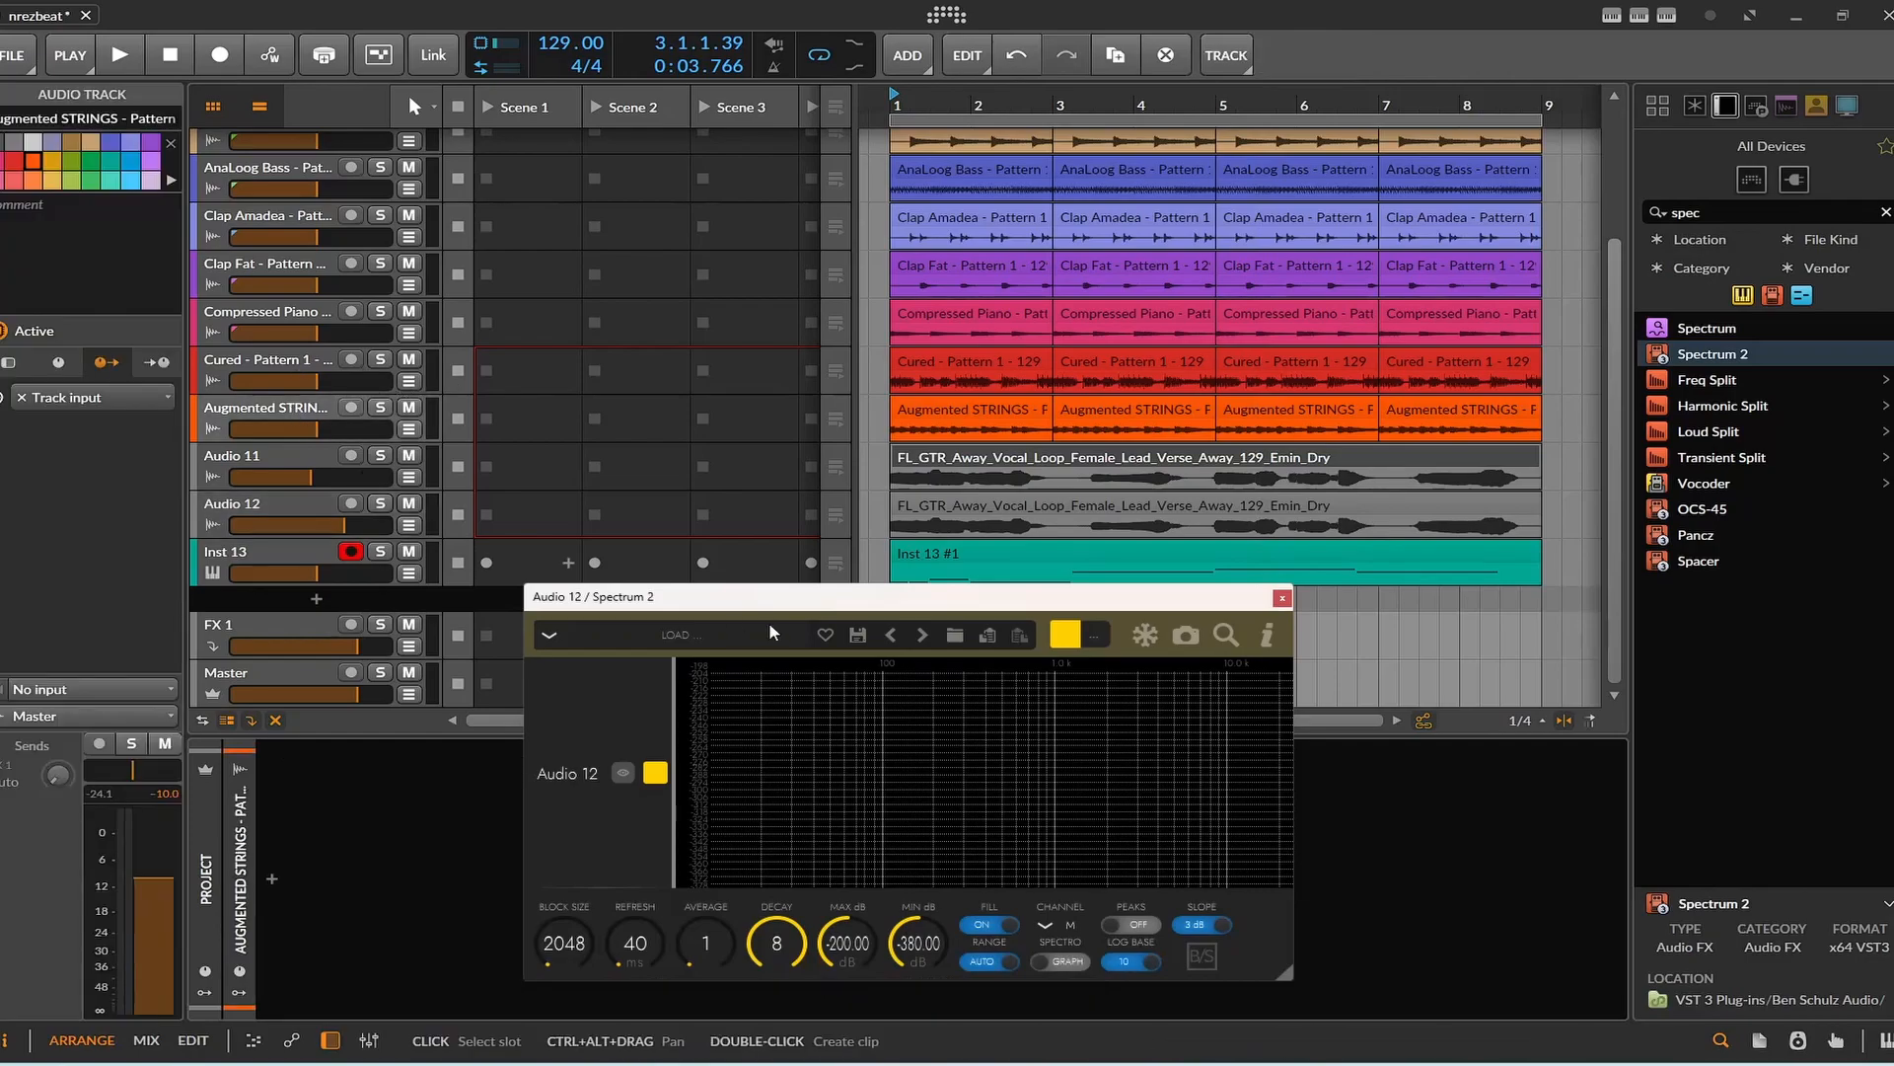
left_click(1696, 356)
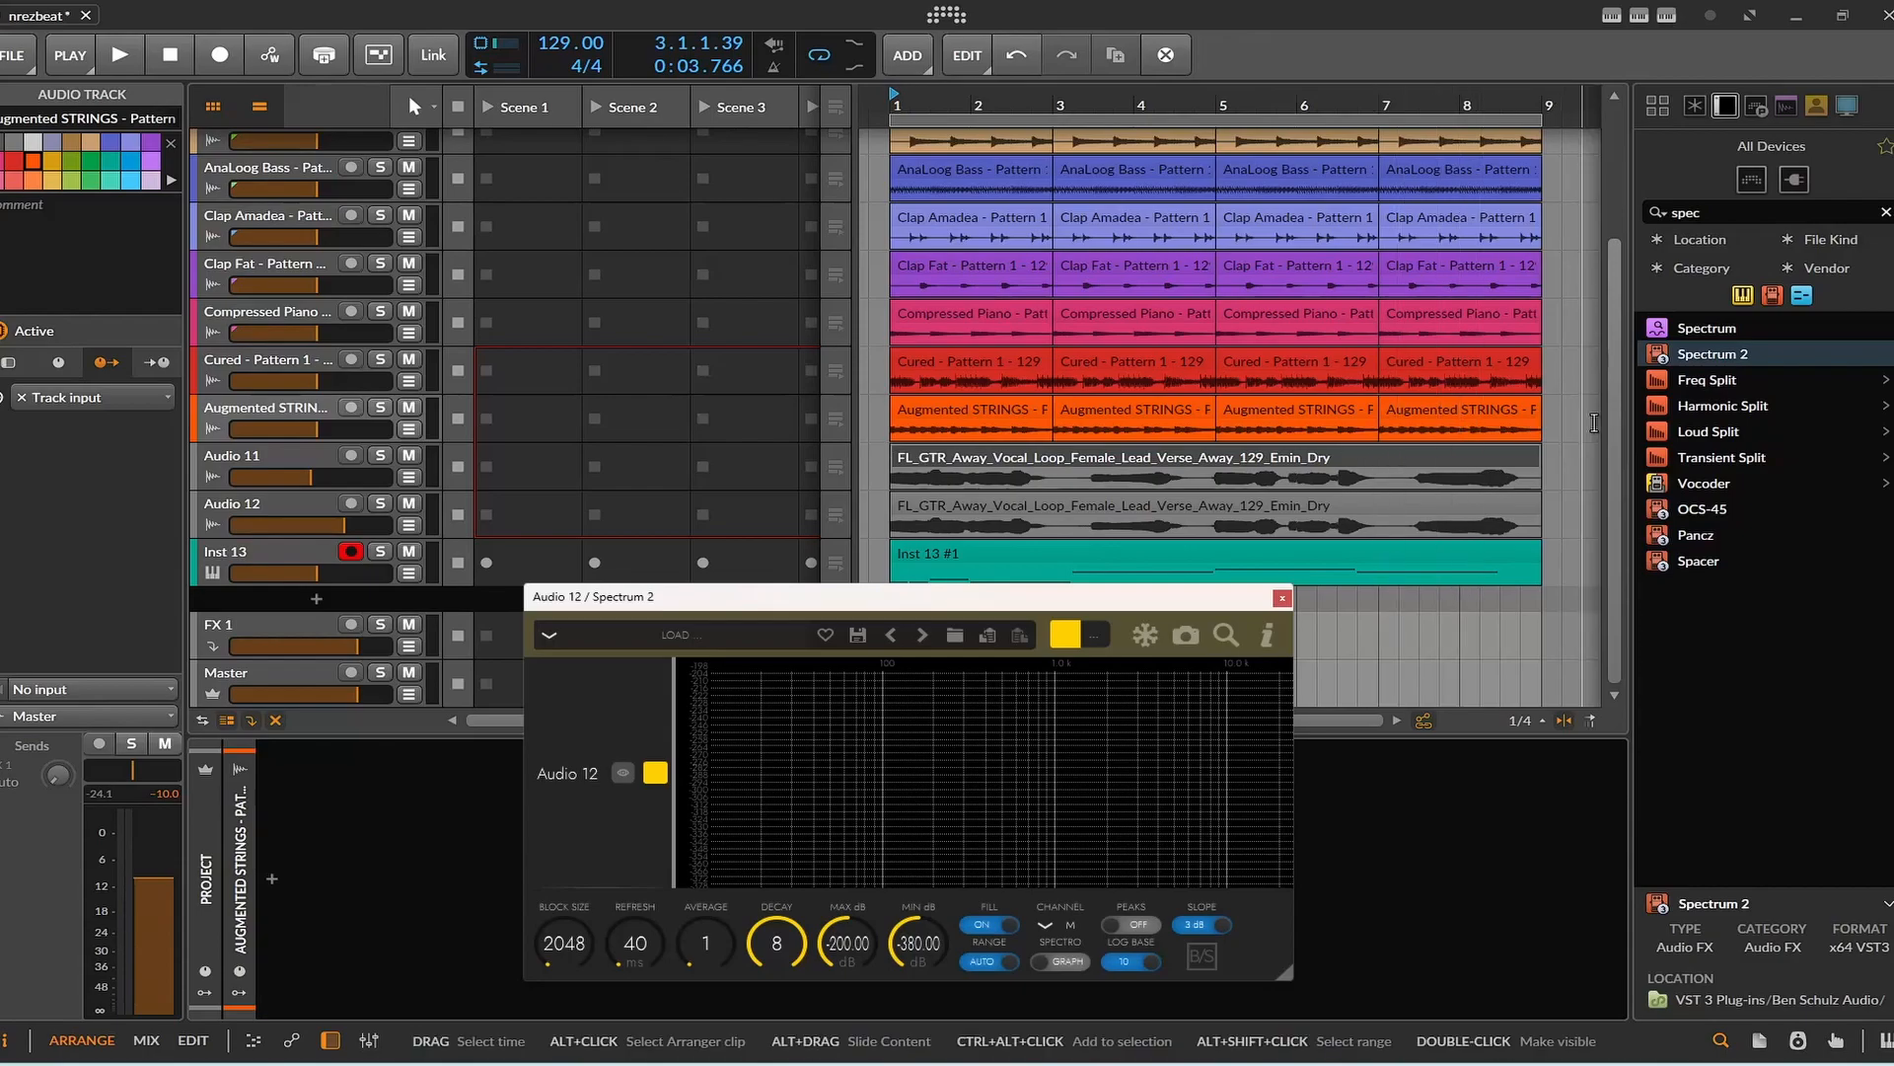
left_click_drag(1726, 377, 1232, 654)
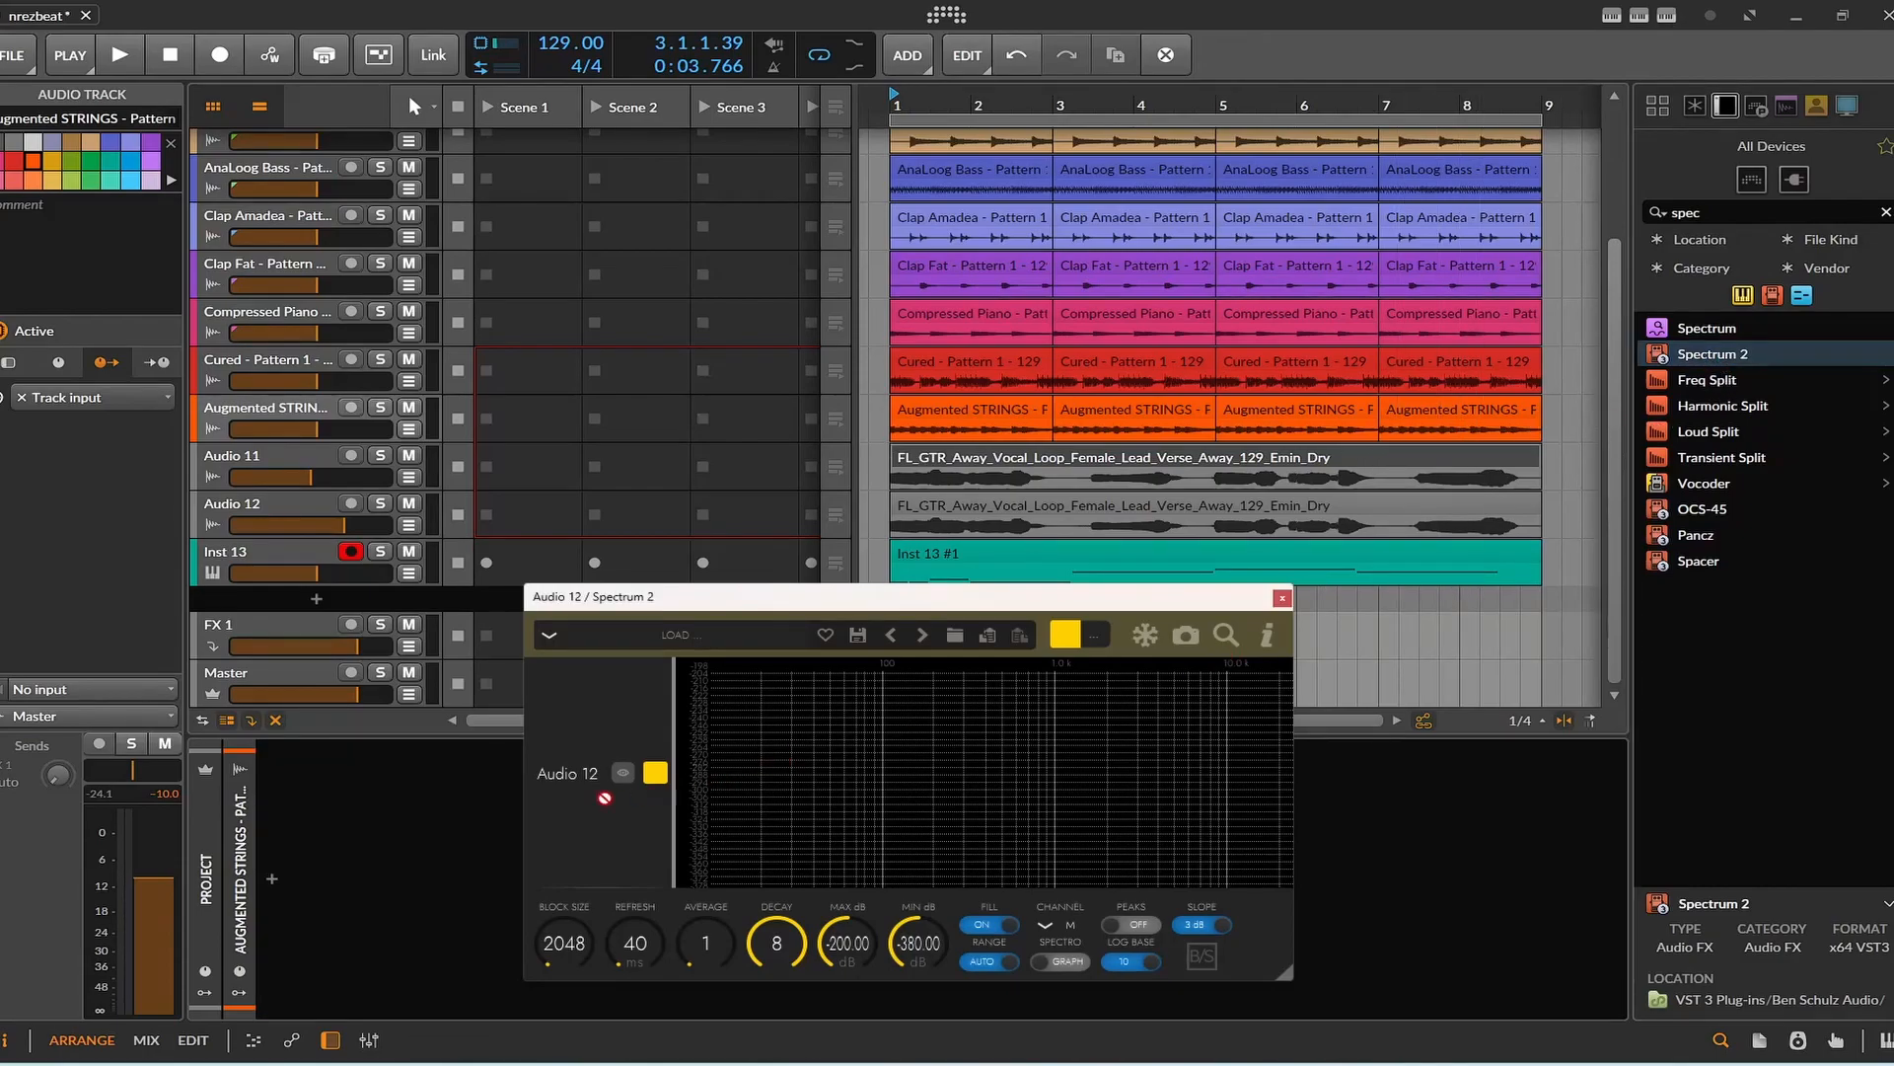
left_click_drag(404, 924, 405, 923)
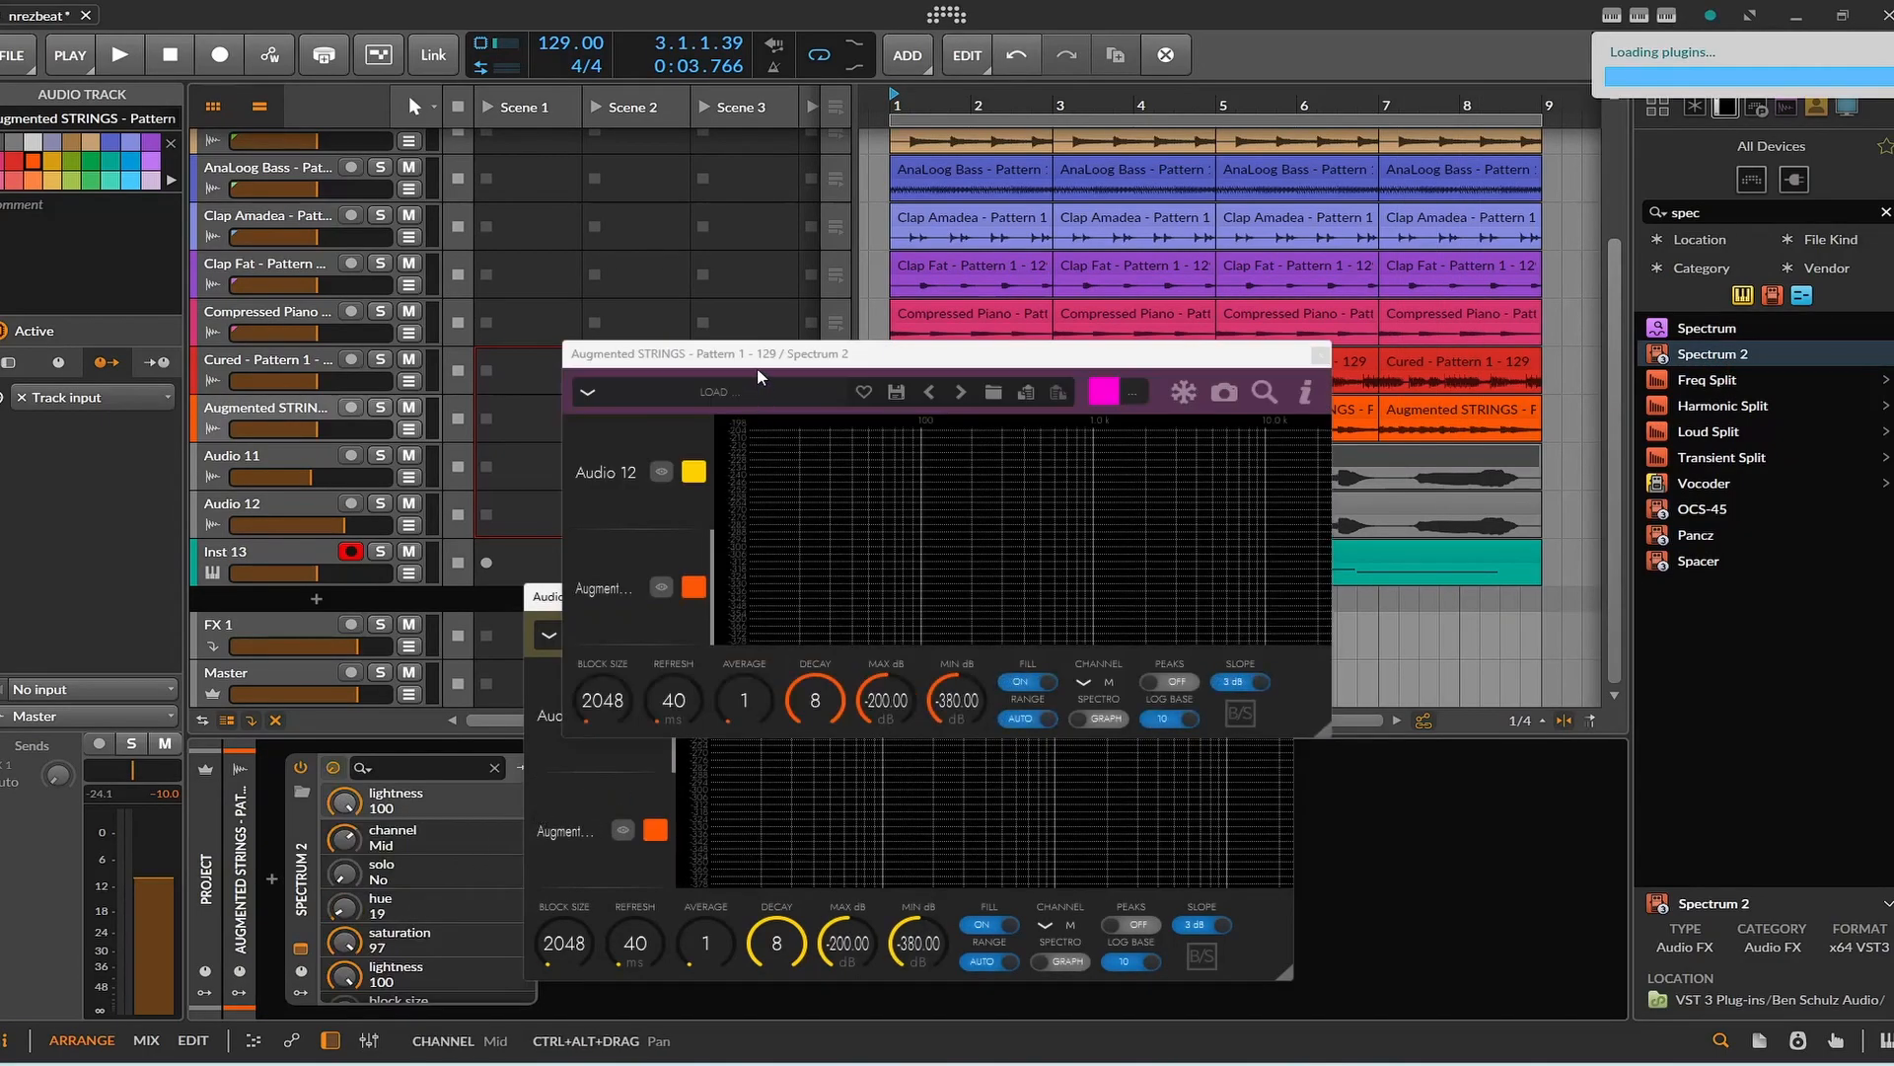
Close the Audio 12 Spectrum 2 window, then enlarge and reposition the Augmented STRINGS one.
left_click(1278, 598)
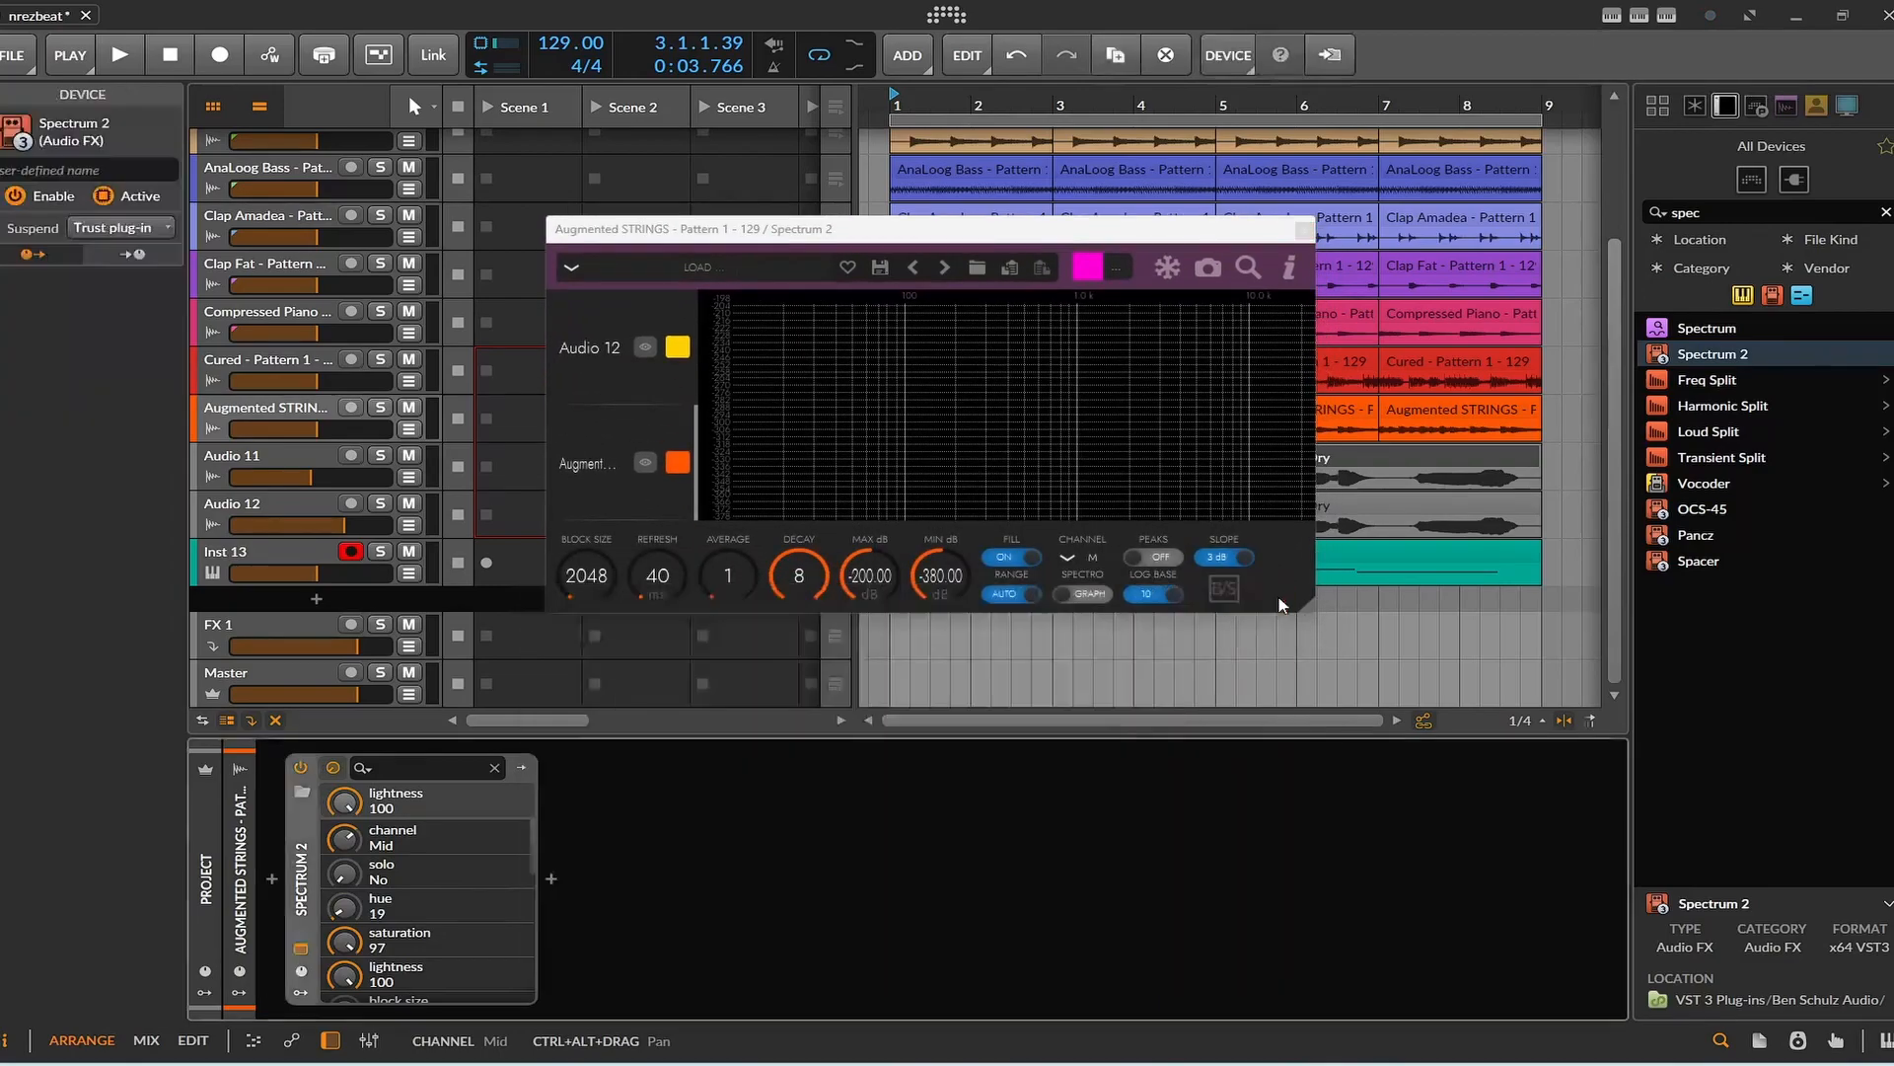
left_click_drag(1311, 611, 1677, 918)
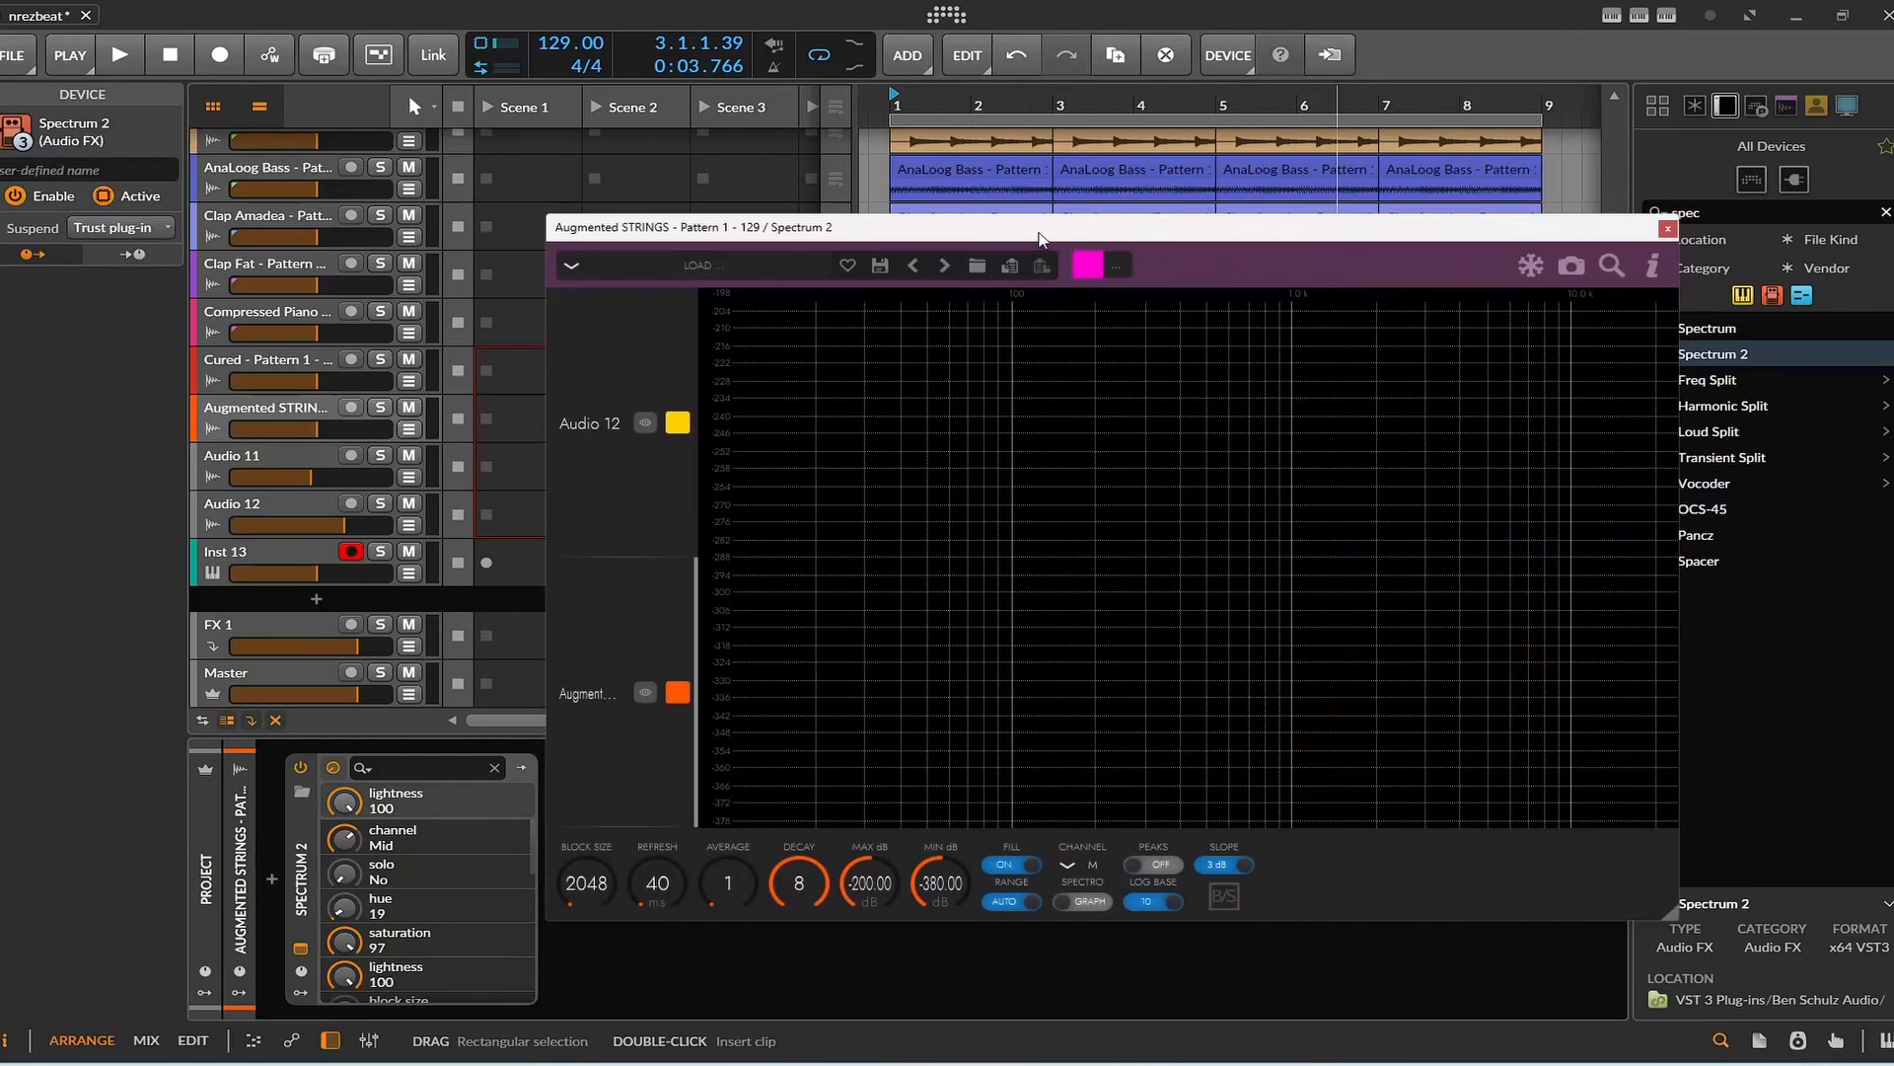
left_click_drag(1039, 239, 907, 200)
Play the arrangement to compare the Audio 12 and Augmented STRINGS spectra, then close the Spectrum 2 window.
key("space")
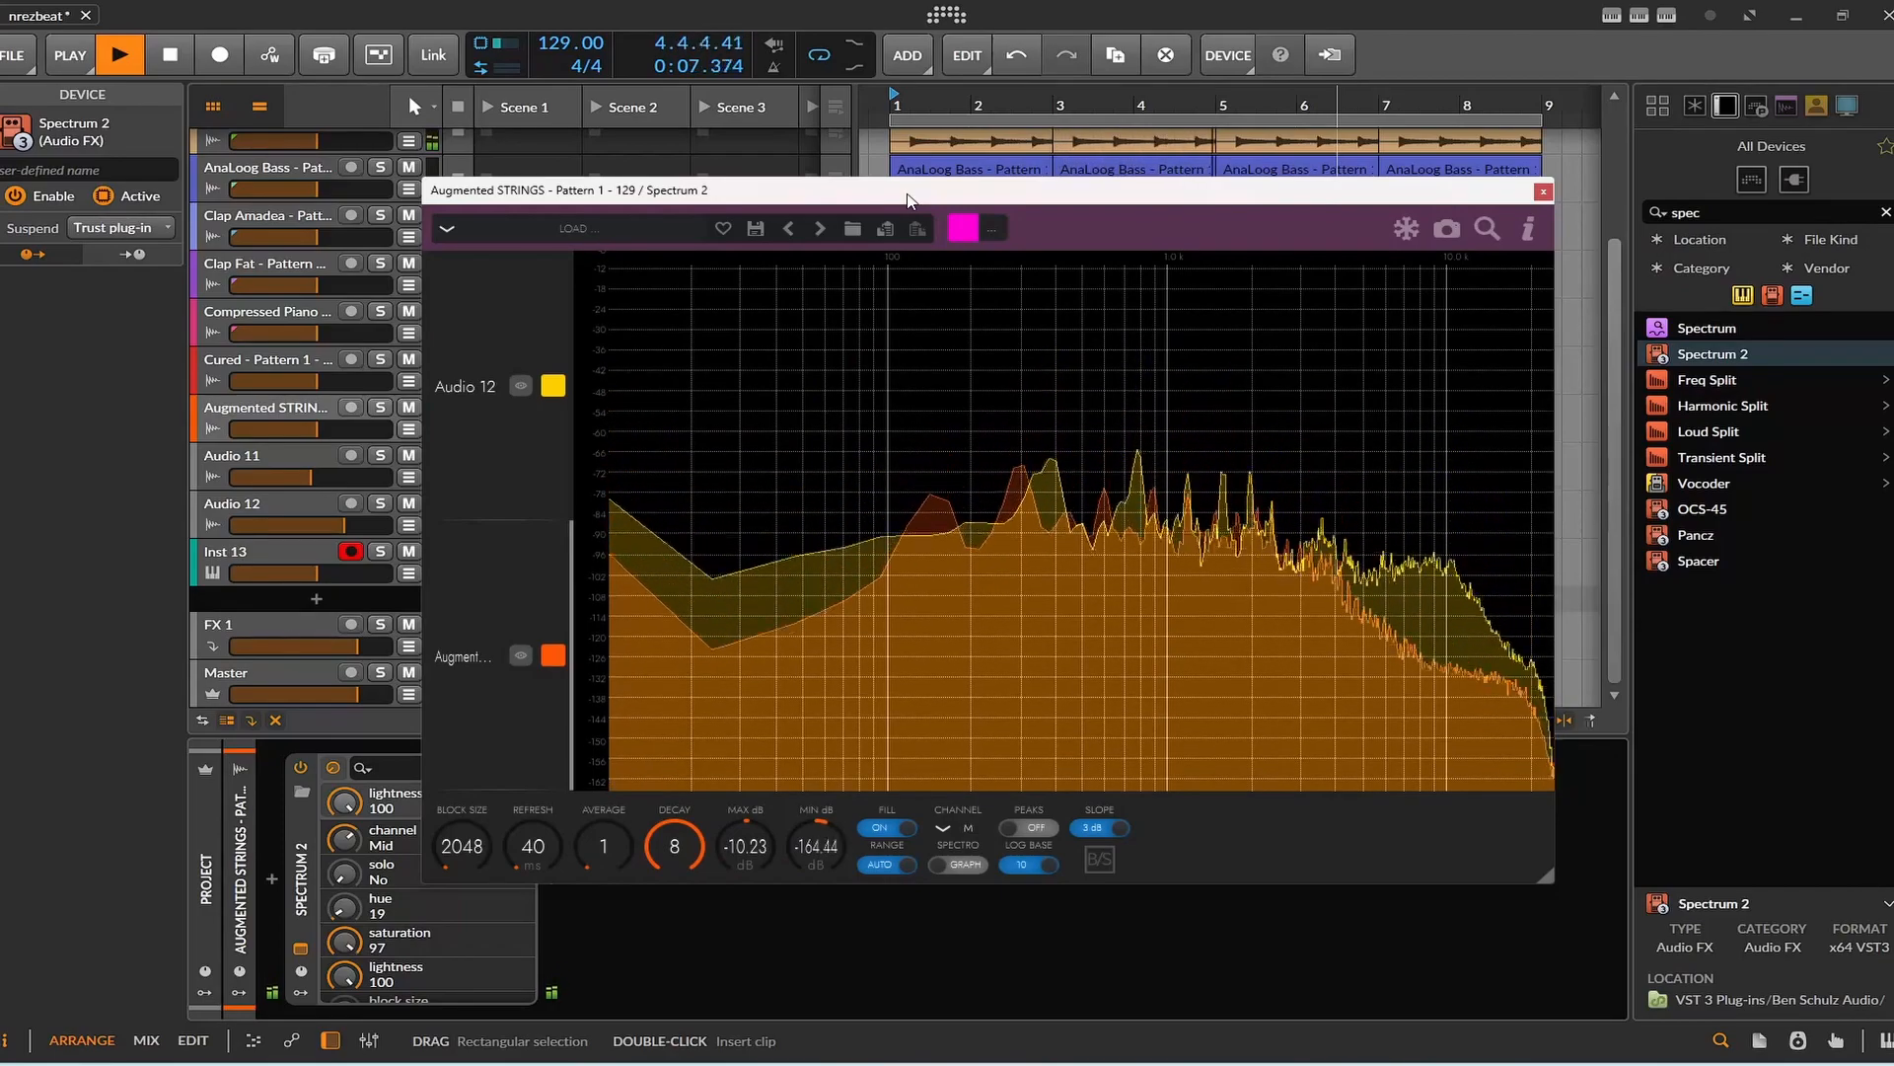
key("space")
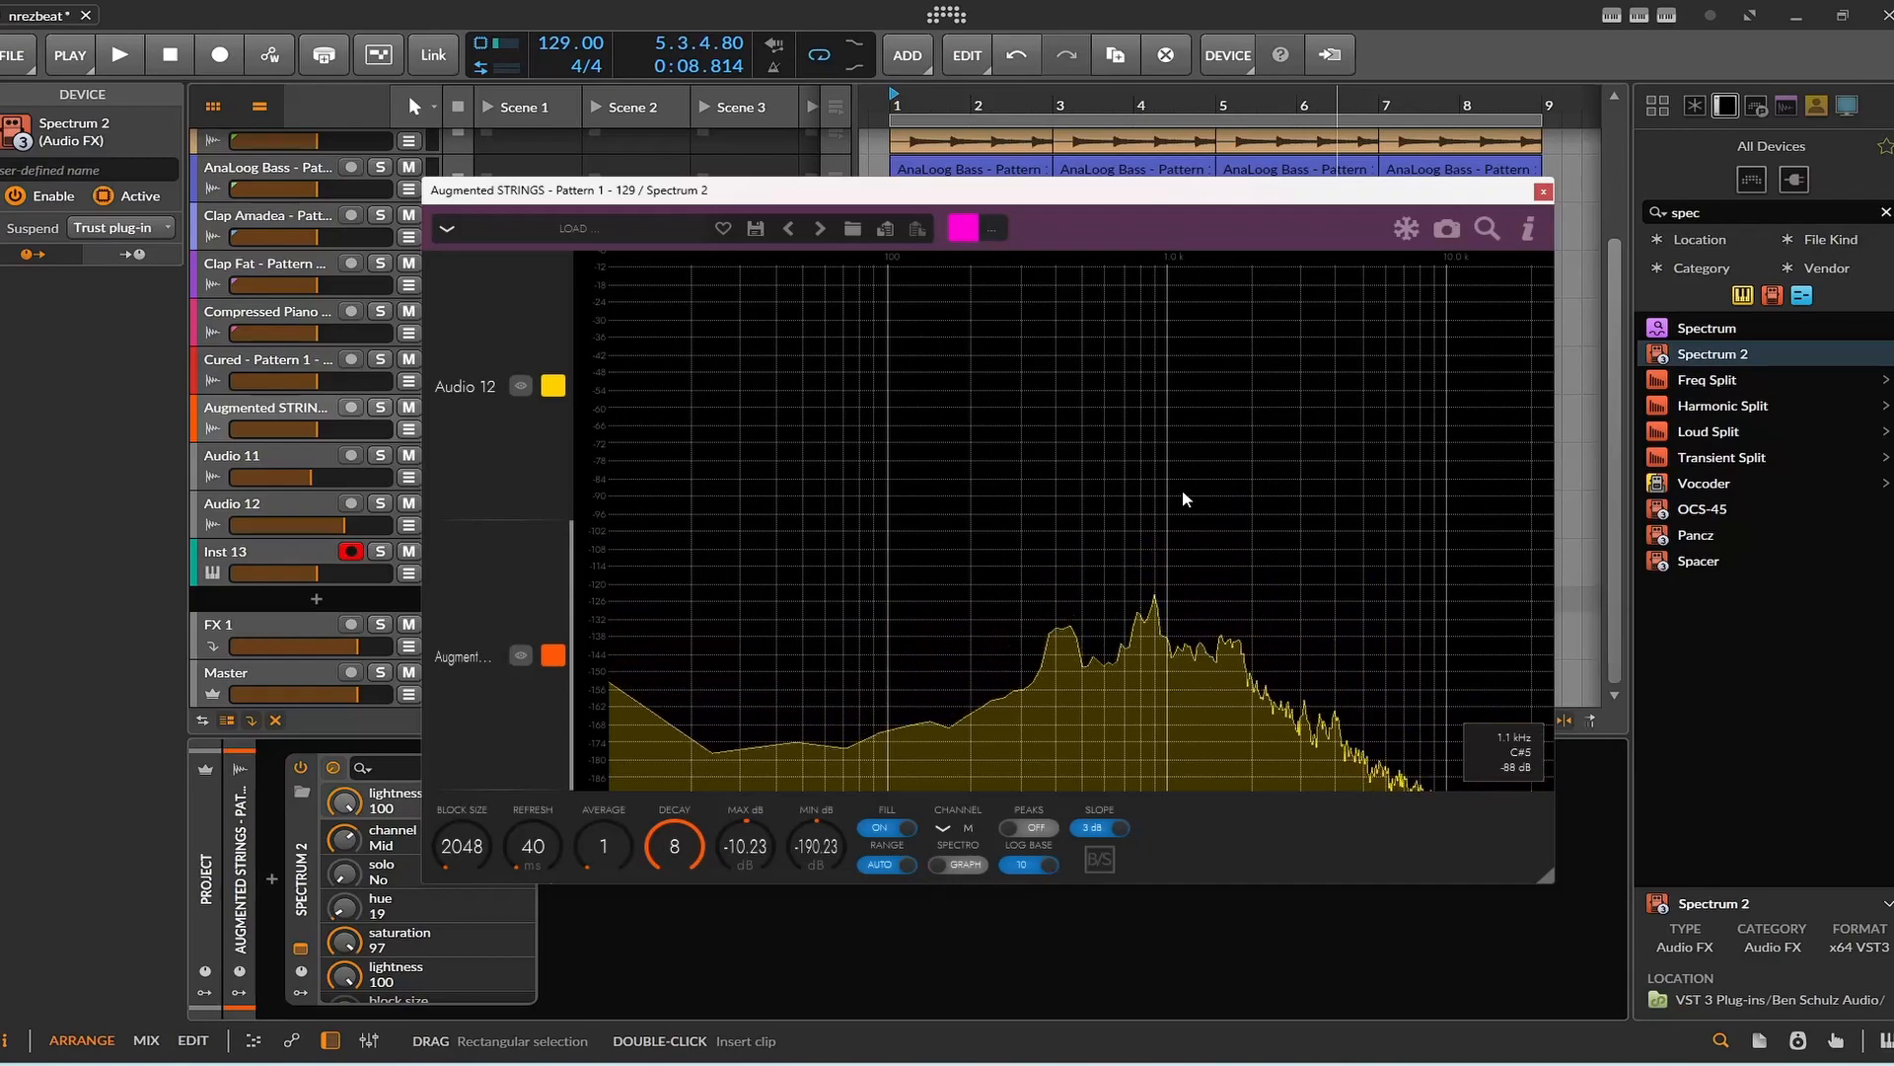
key("space")
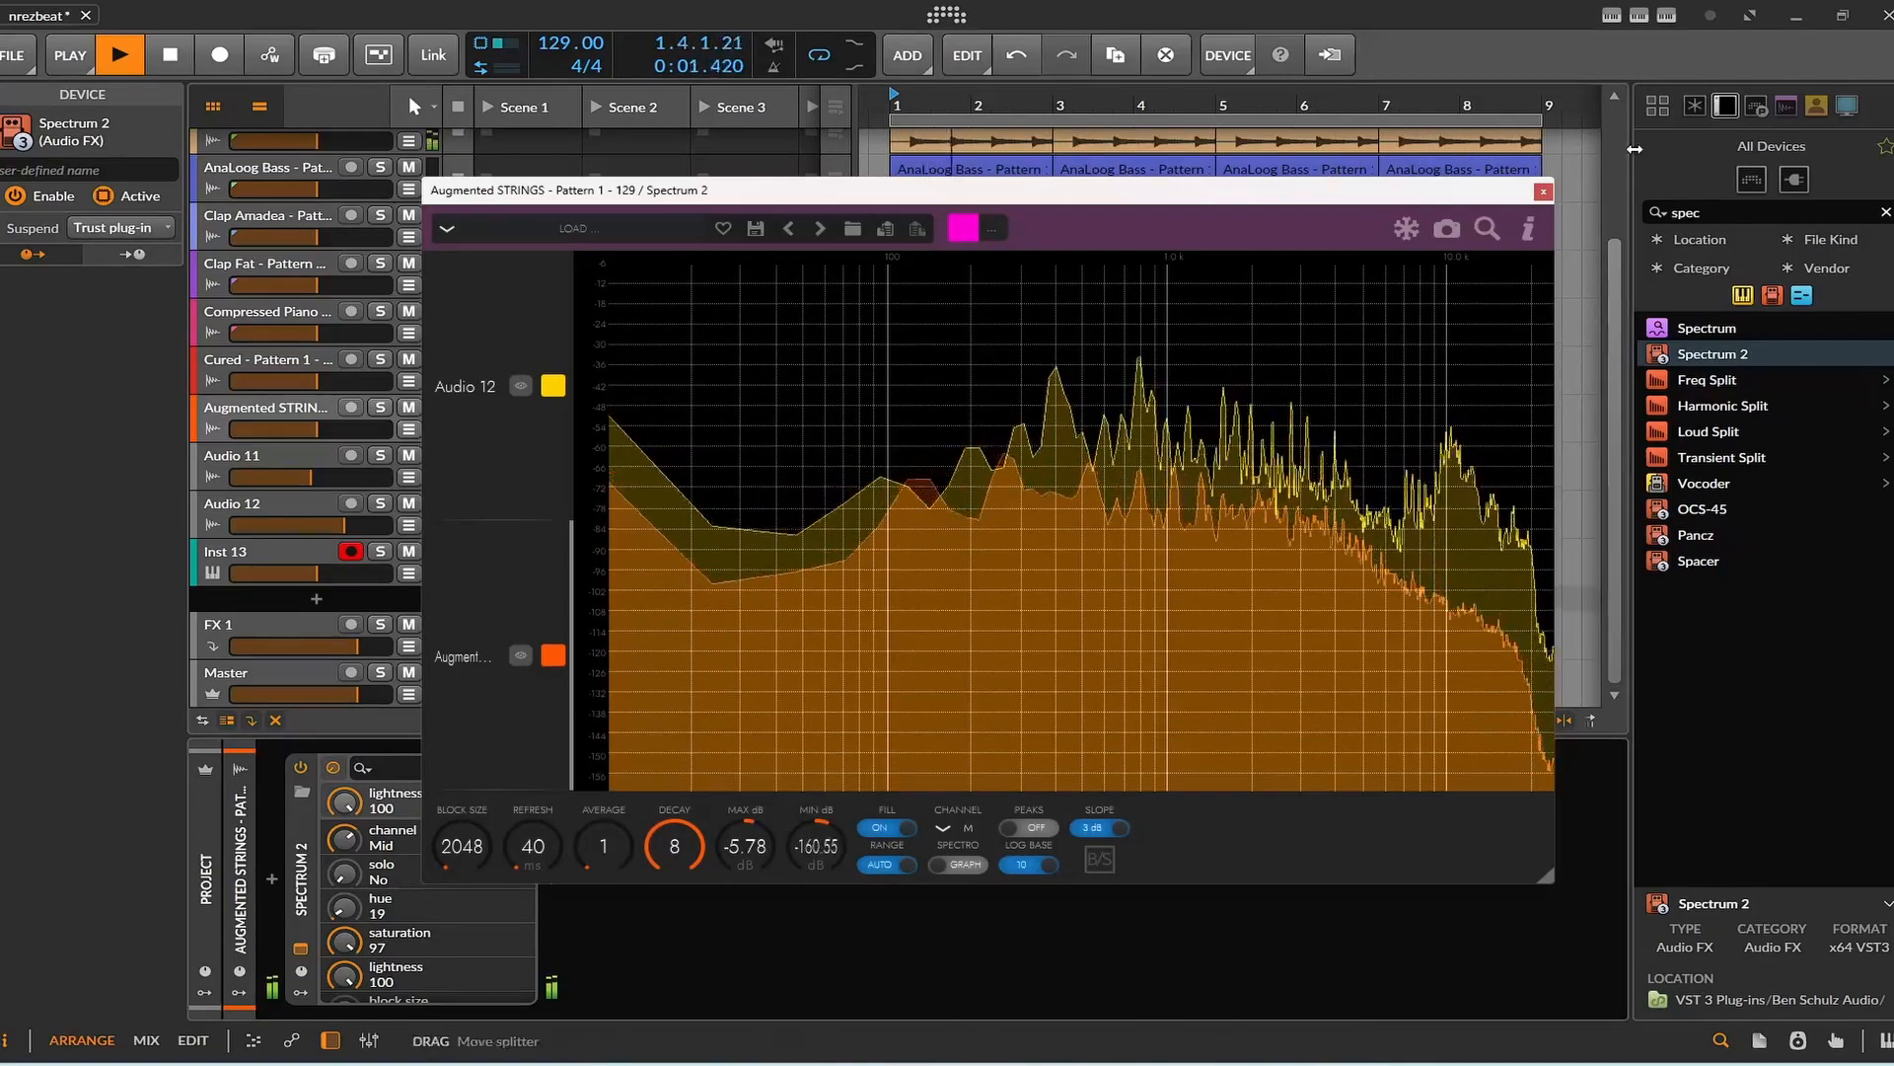
left_click(1543, 192)
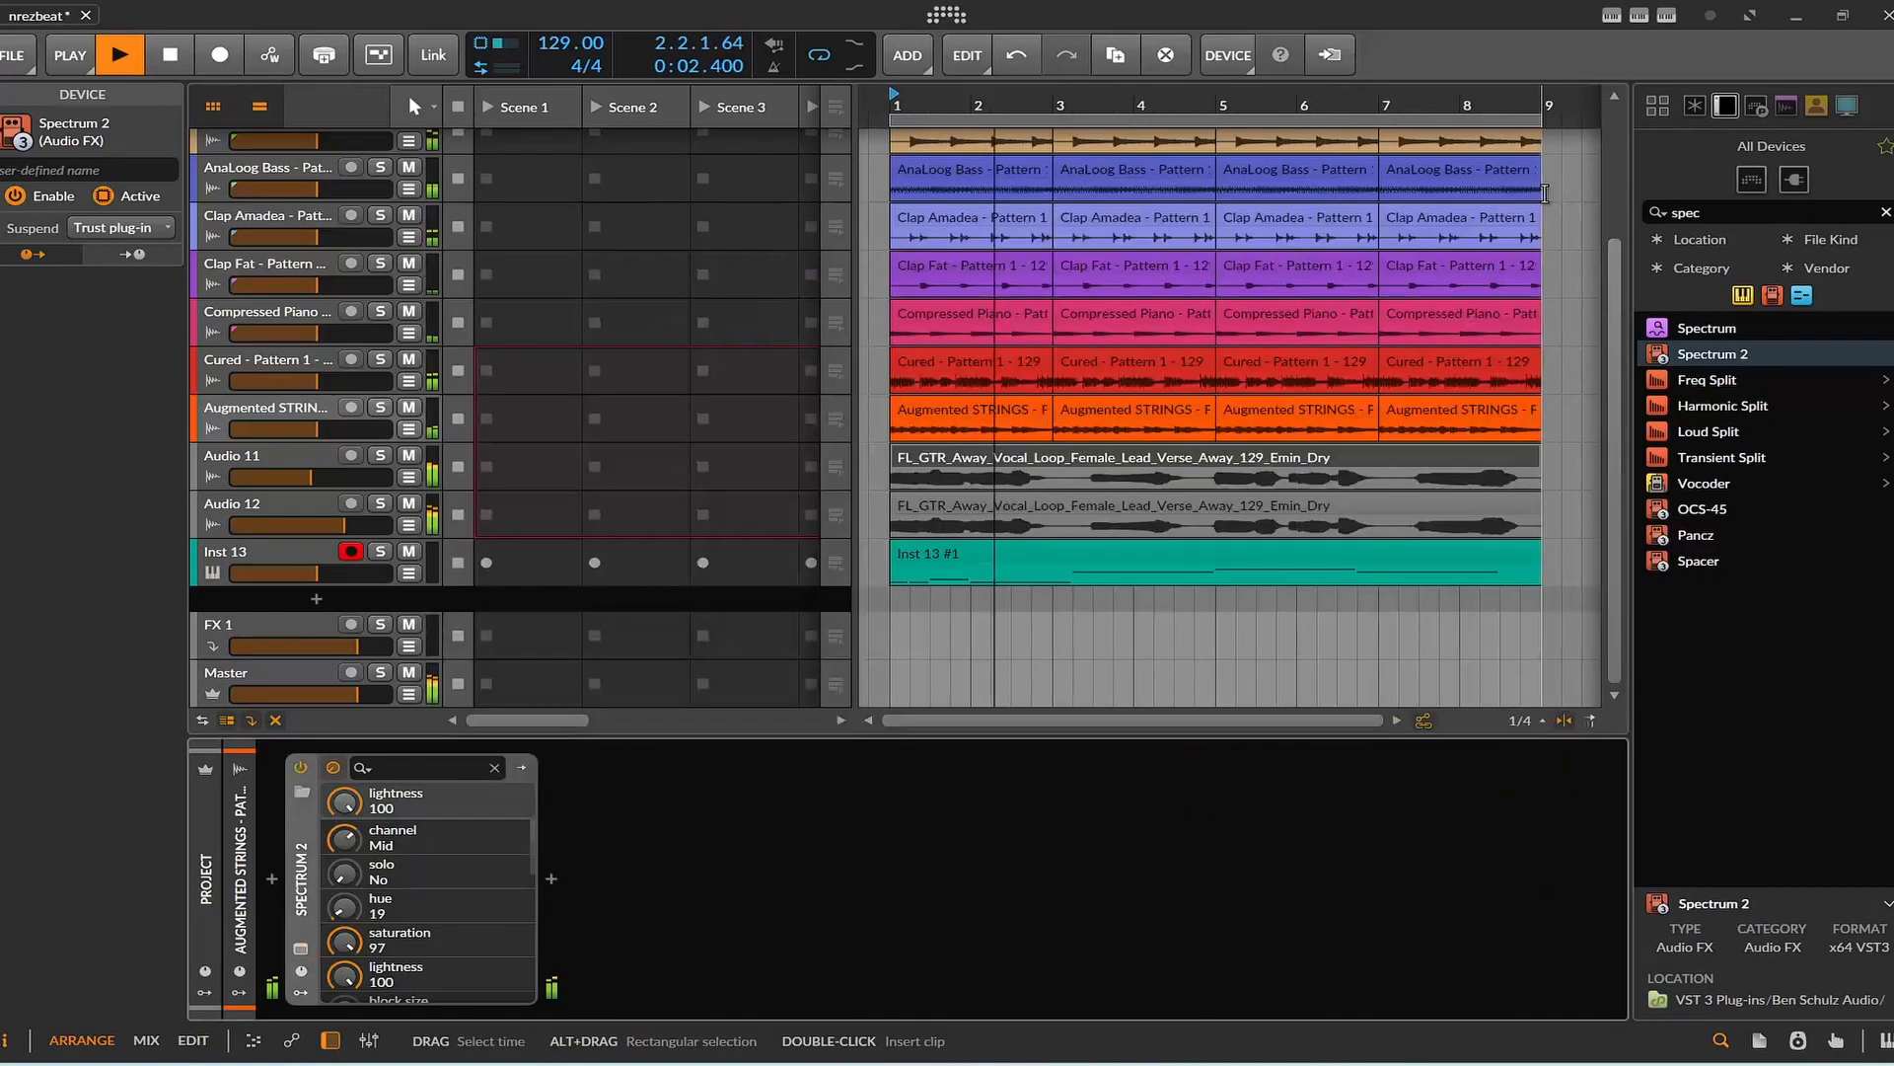
Mute Audio 12 and Audio 11 during playback, unmute them one at a time to compare the mix, and stop playback.
left_click(408, 503)
left_click(409, 455)
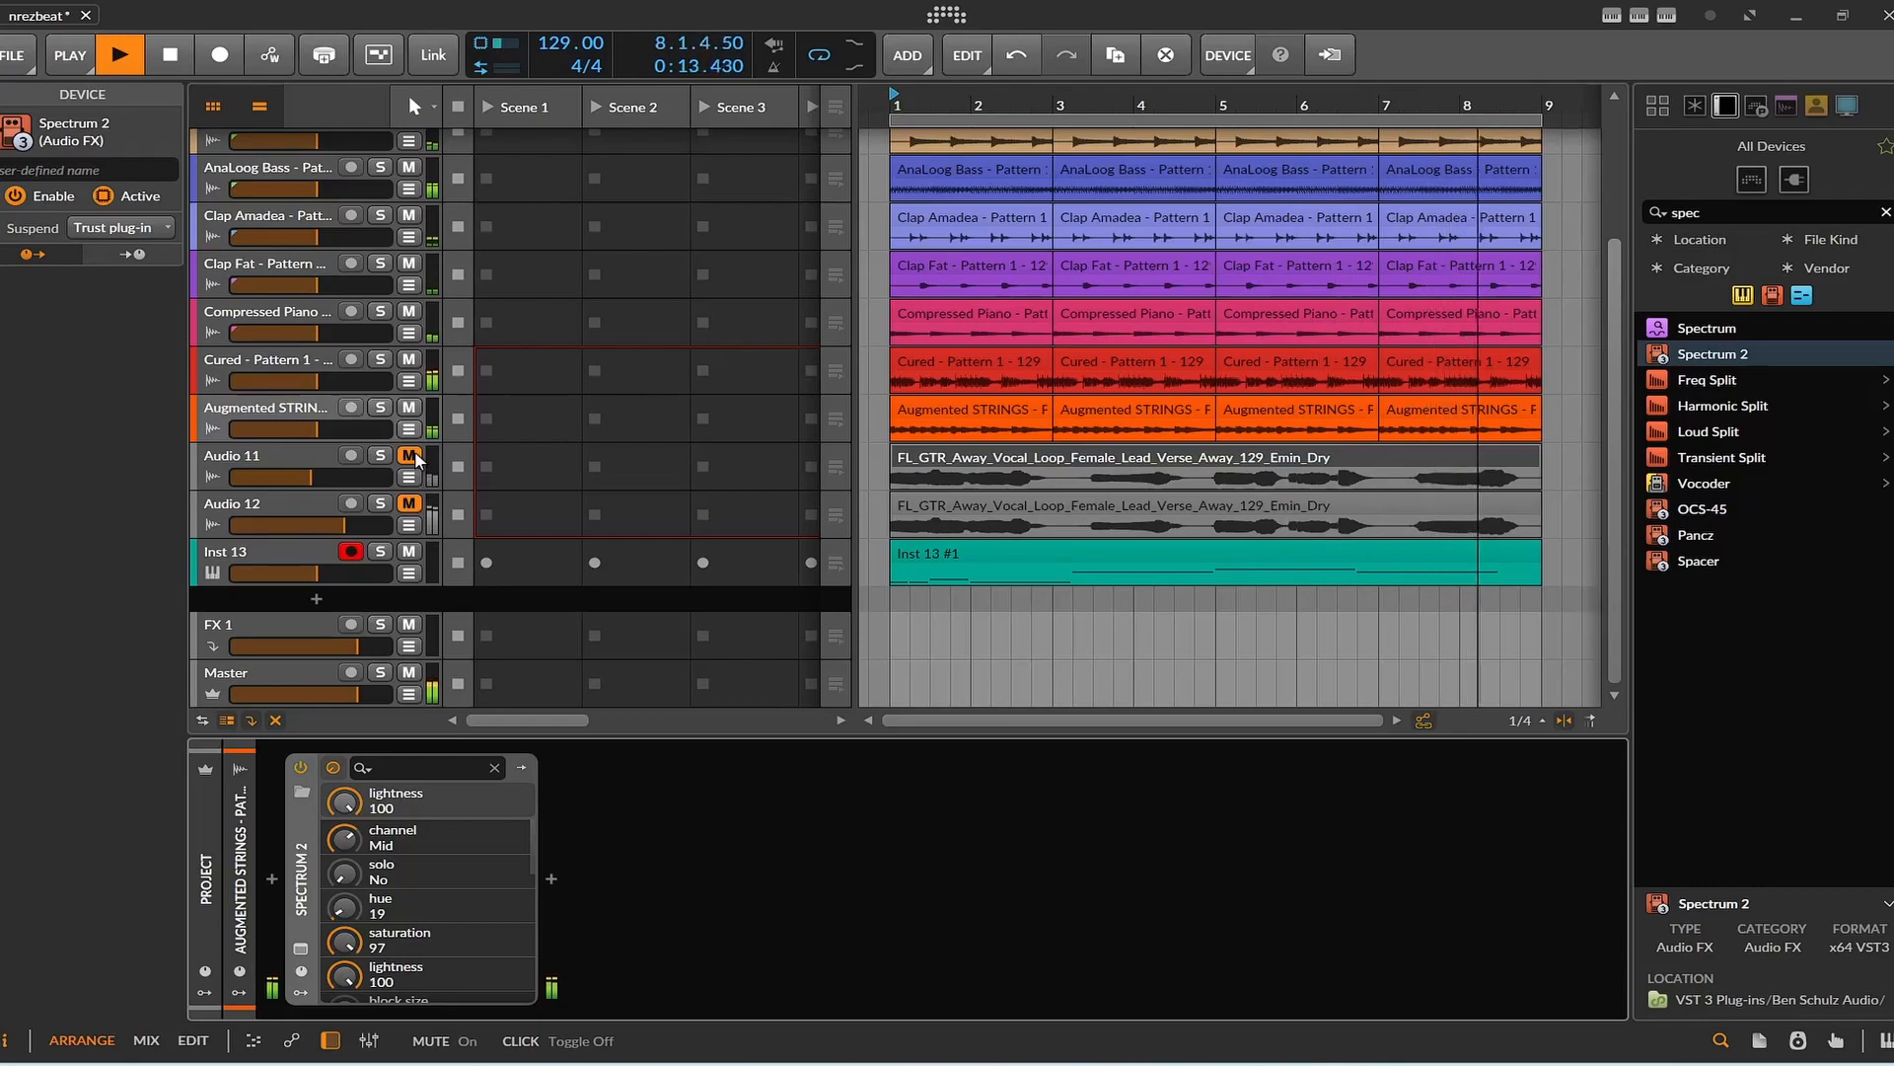
left_click(409, 456)
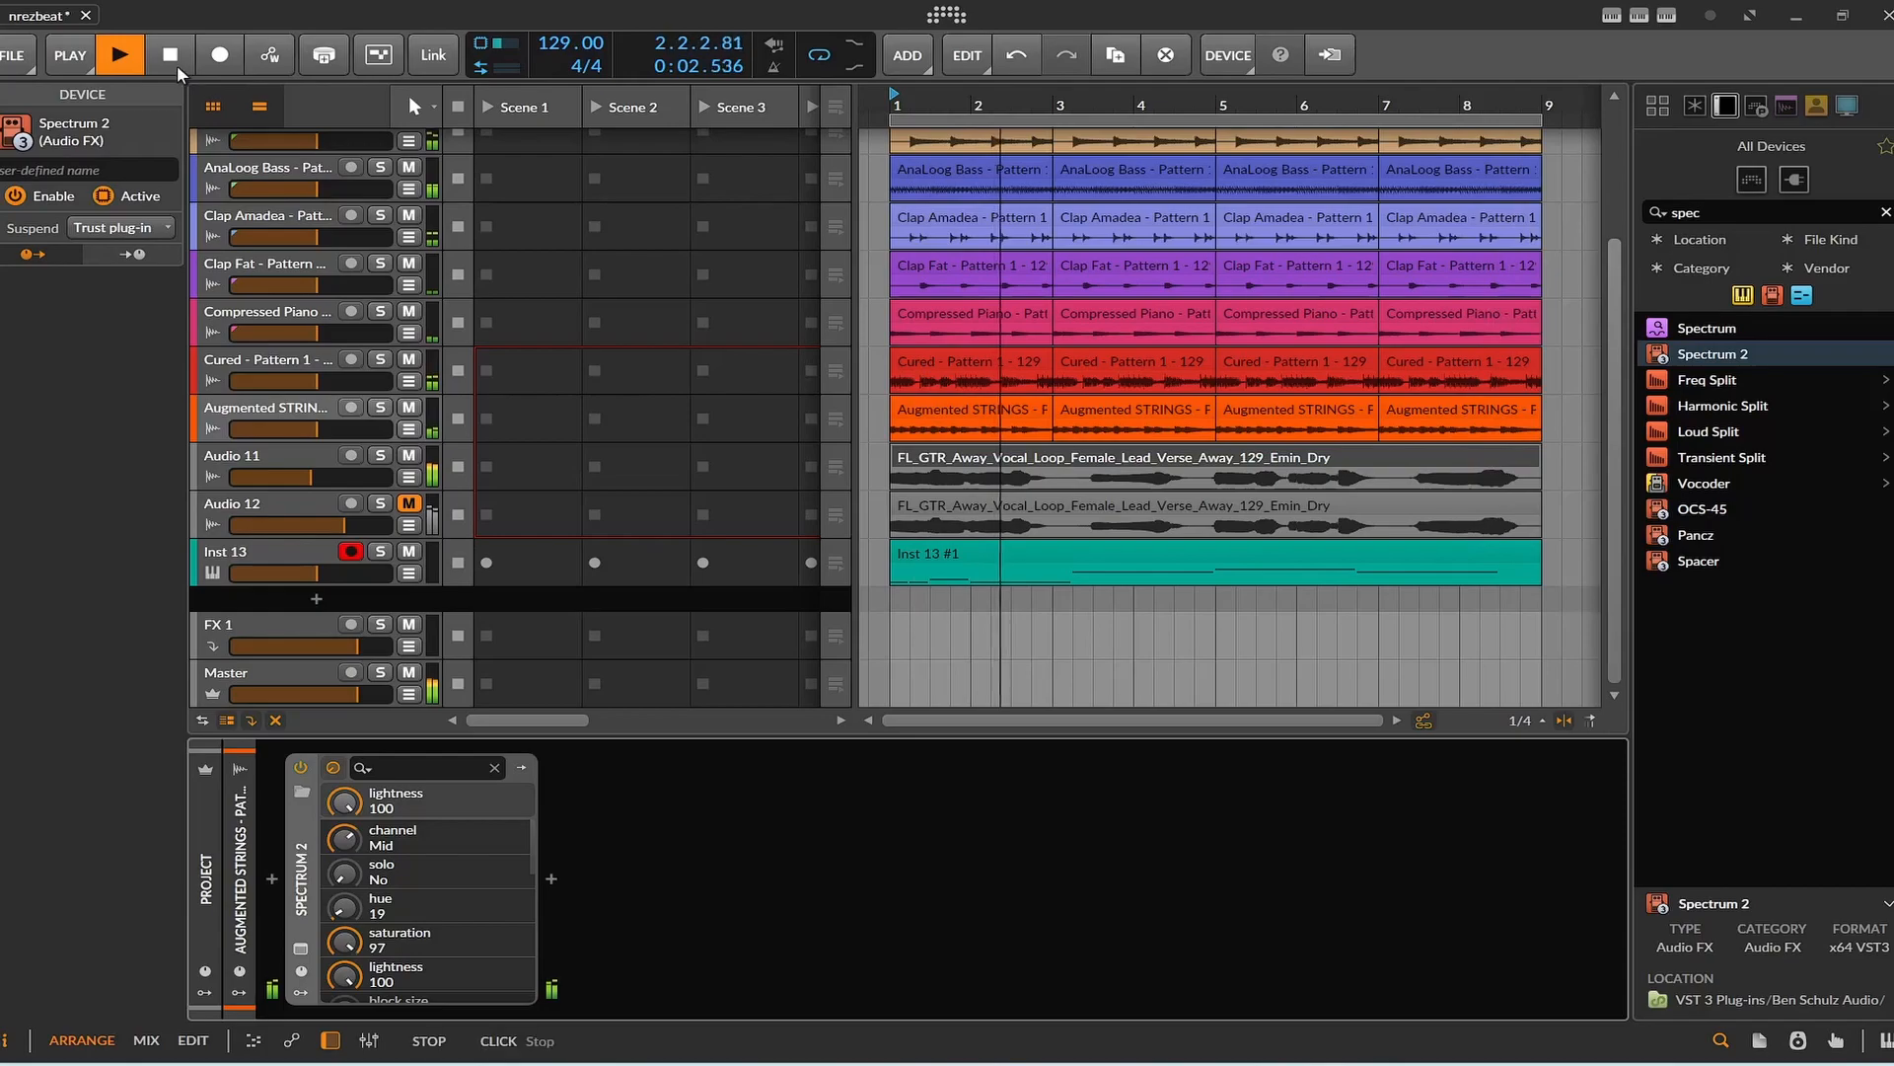
left_click(417, 525)
left_click(417, 524)
left_click(410, 504)
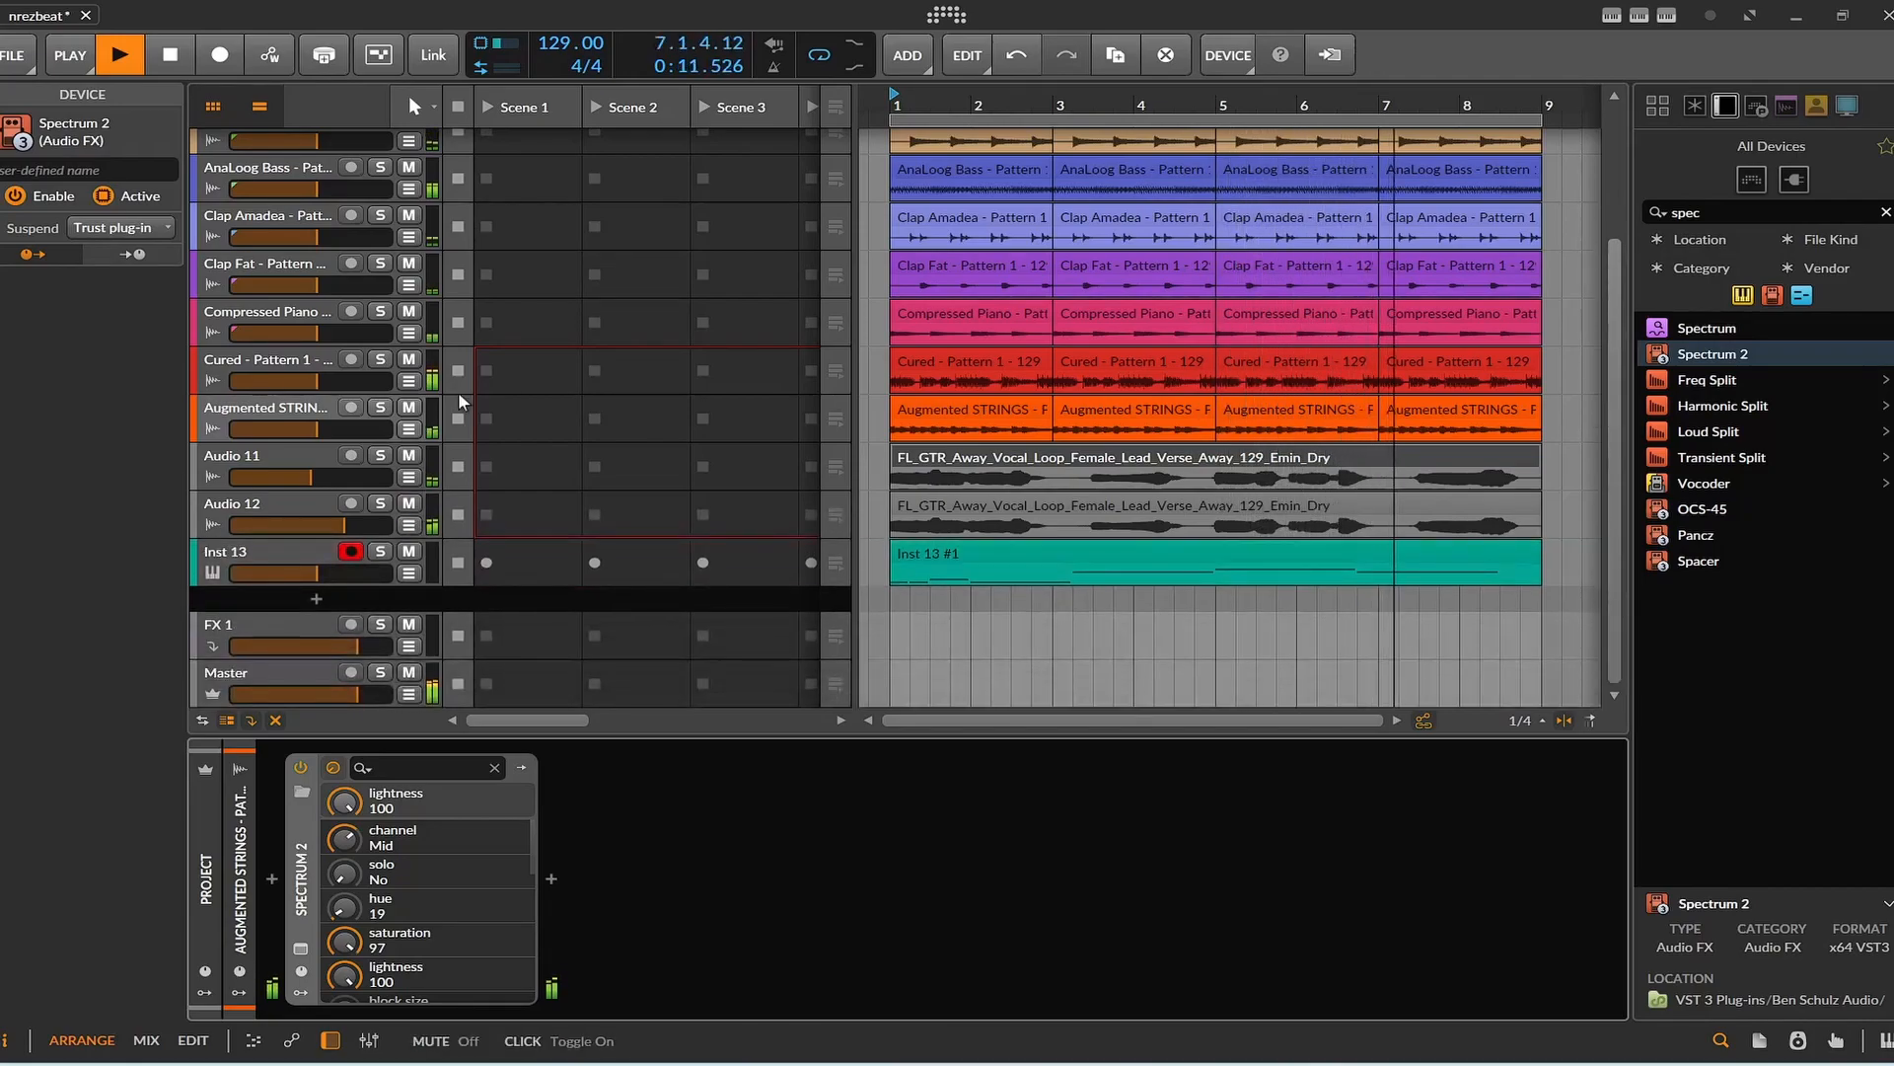
left_click(170, 56)
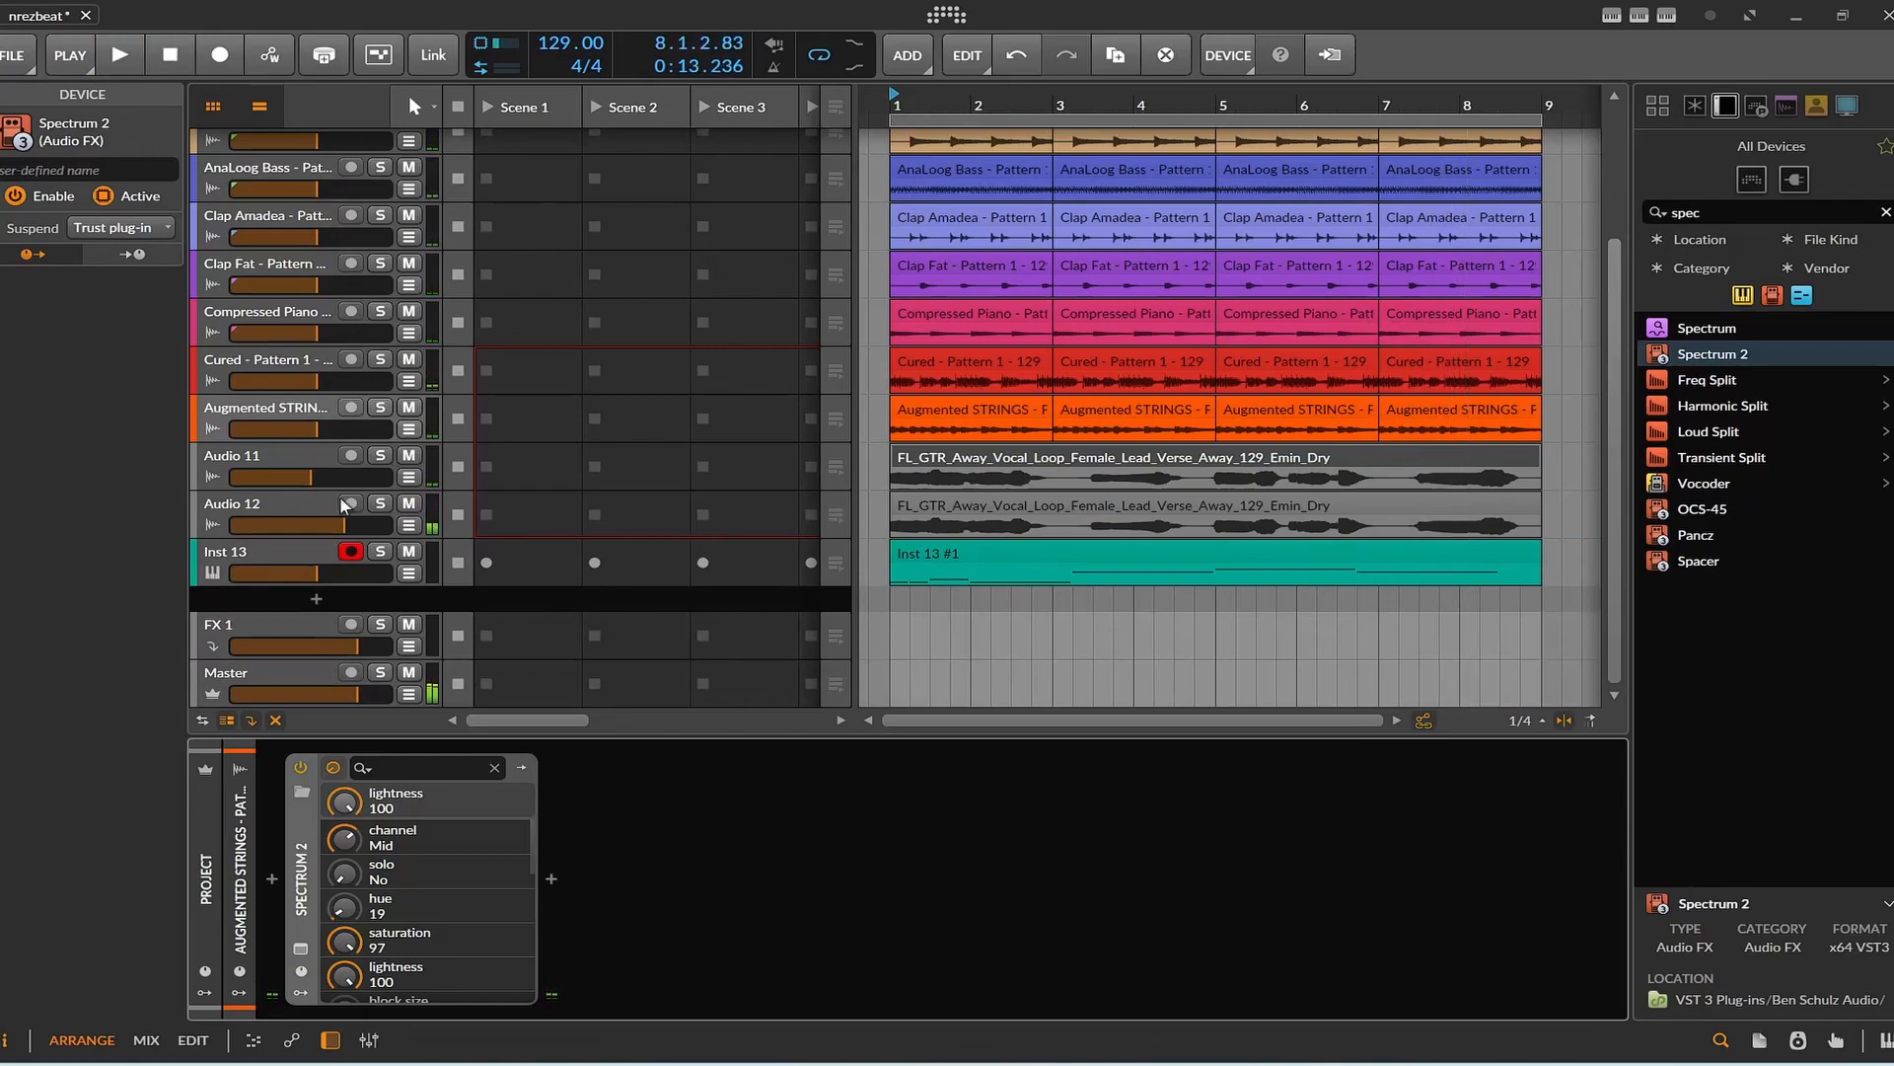
Balance the mix during playback by lowering Audio 12 and raising the Augmented STRINGS and Audio 11 volumes, then stop.
left_click_drag(343, 525, 330, 525)
left_click(134, 68)
left_click_drag(330, 525, 322, 525)
left_click_drag(316, 429, 324, 429)
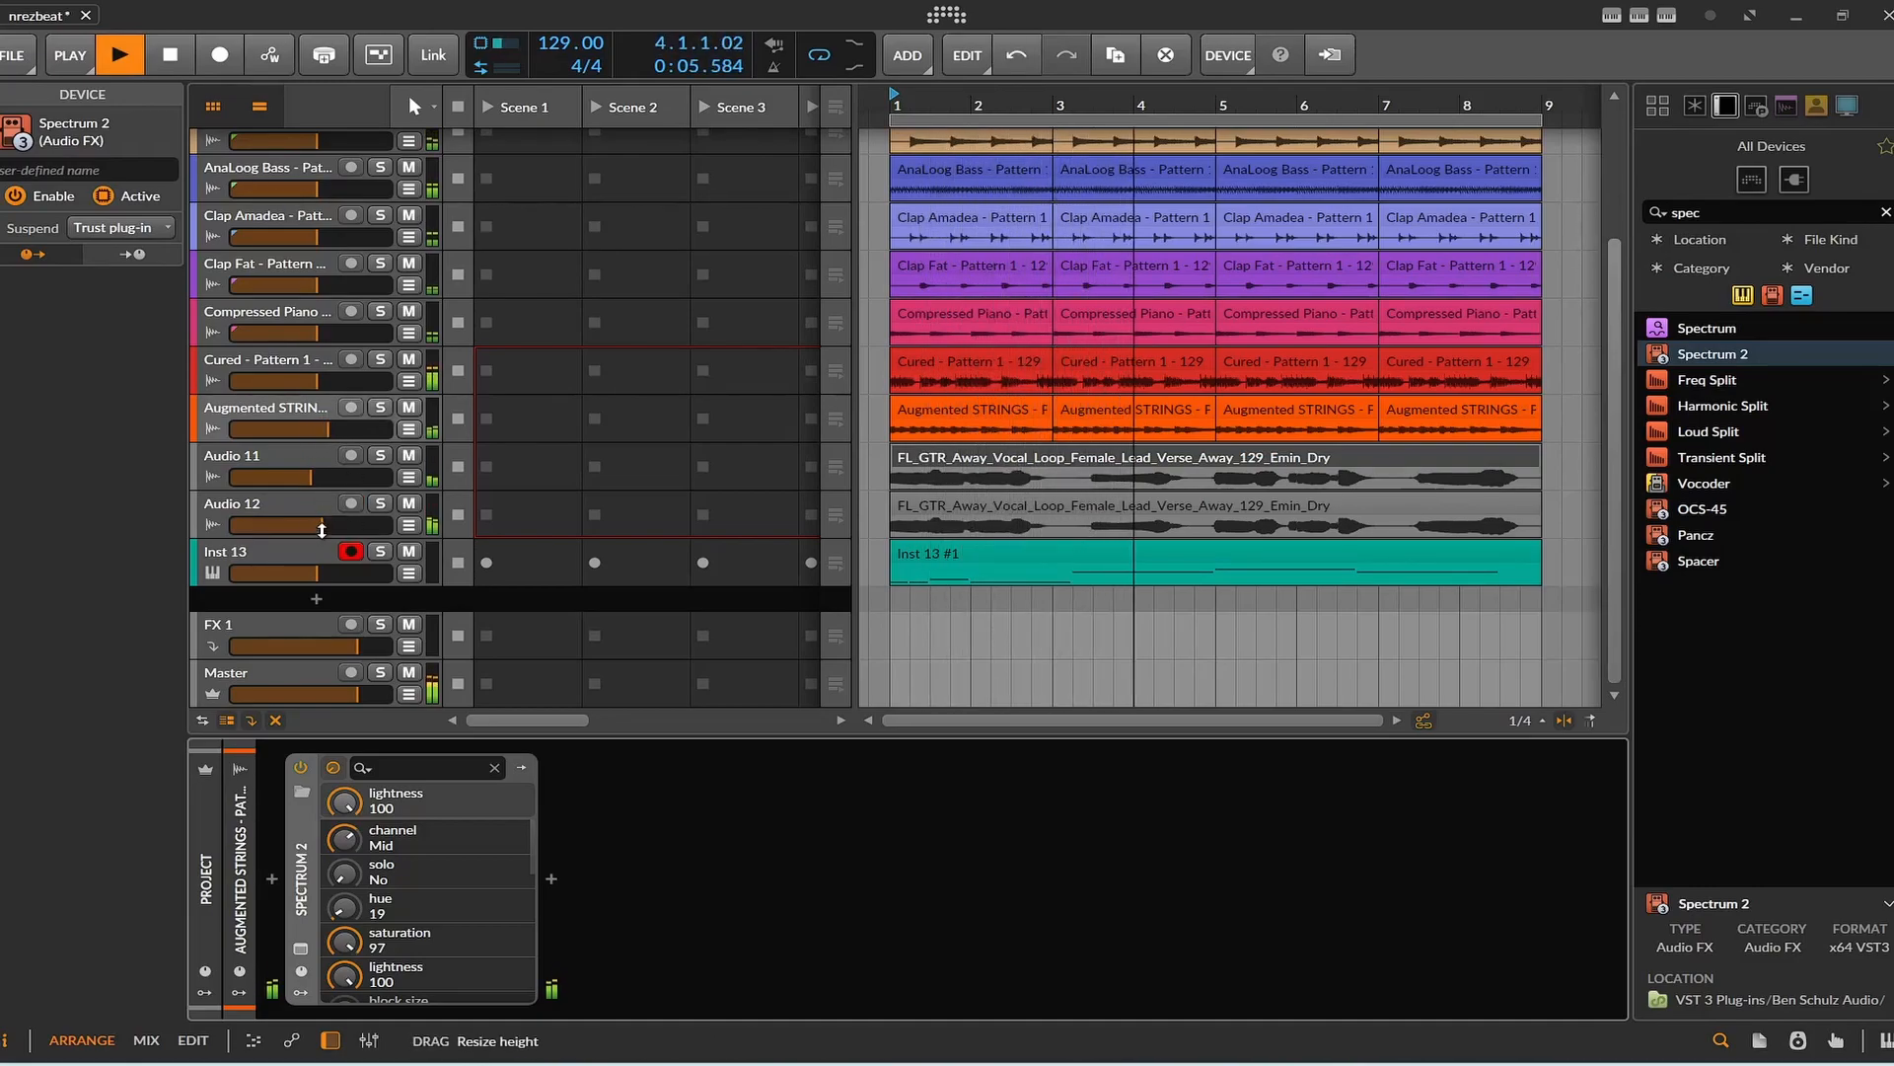
left_click_drag(321, 525, 332, 524)
left_click_drag(335, 426, 343, 427)
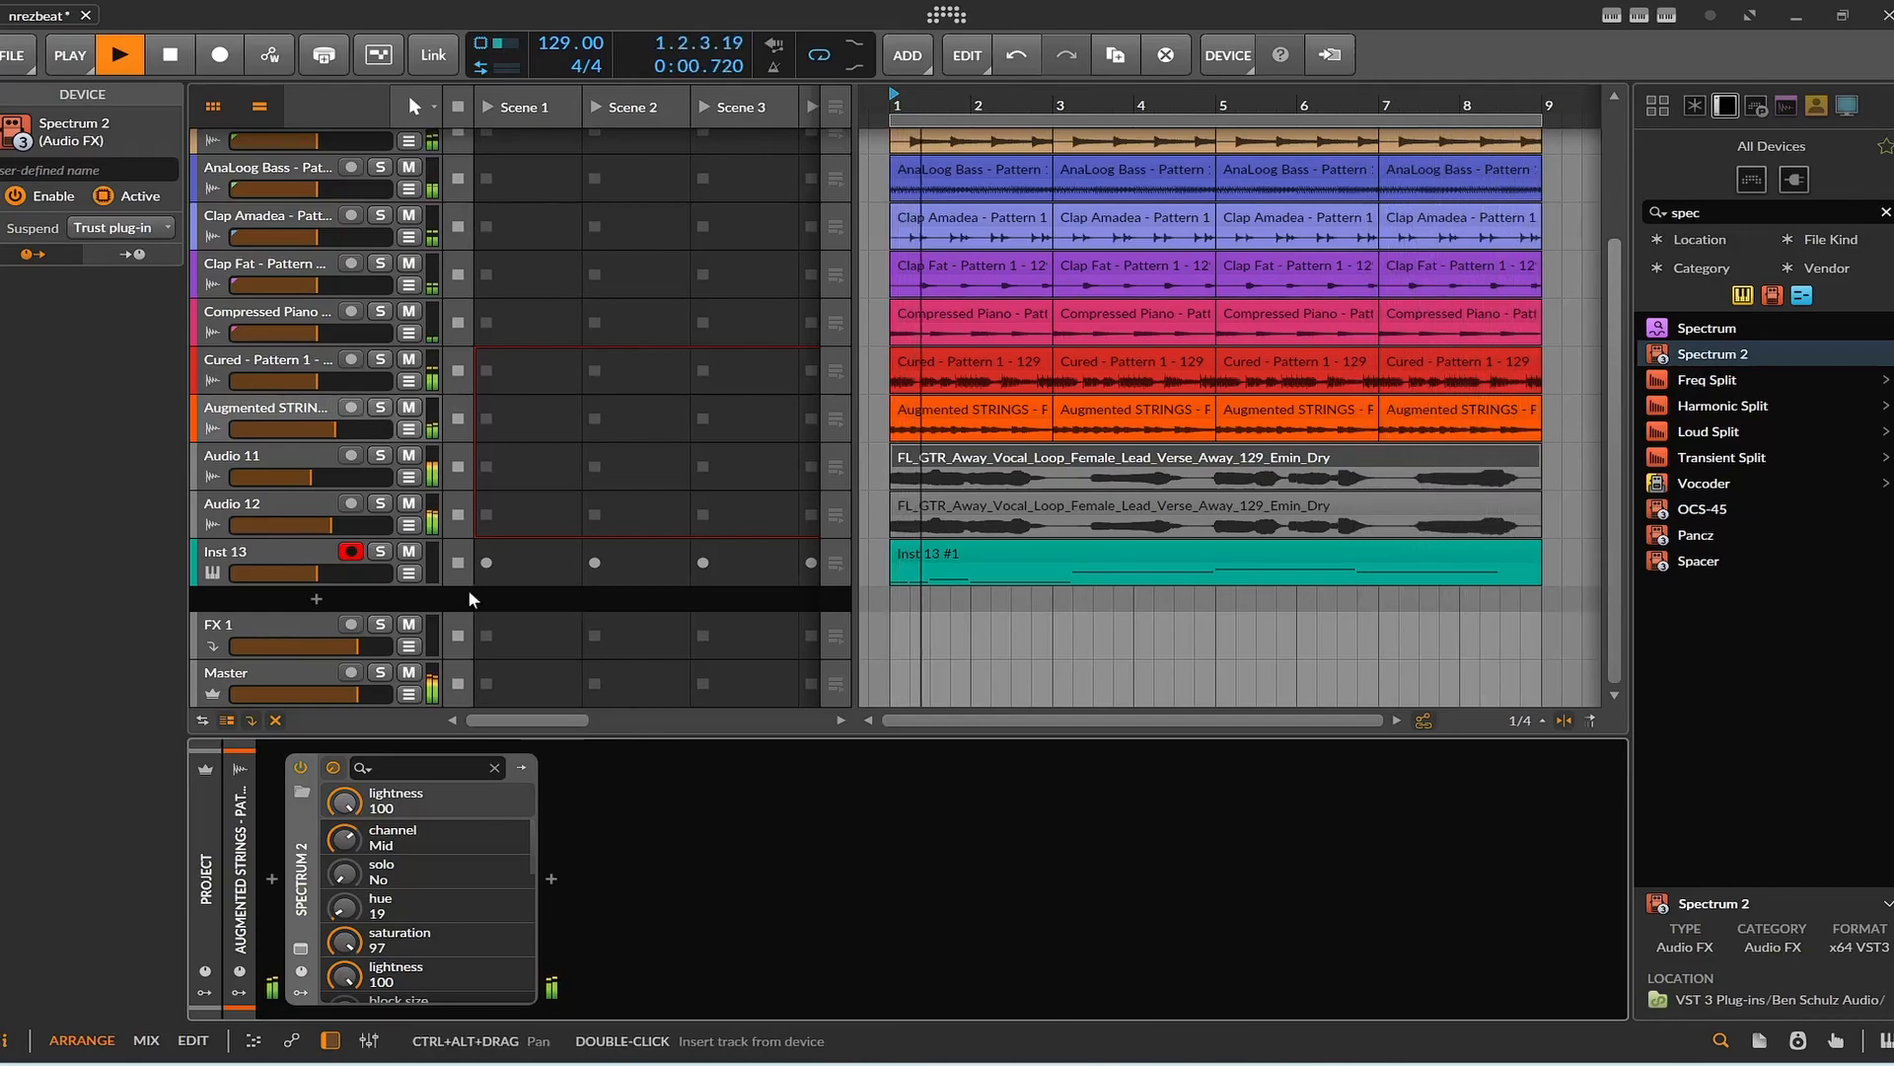
left_click_drag(322, 478, 324, 478)
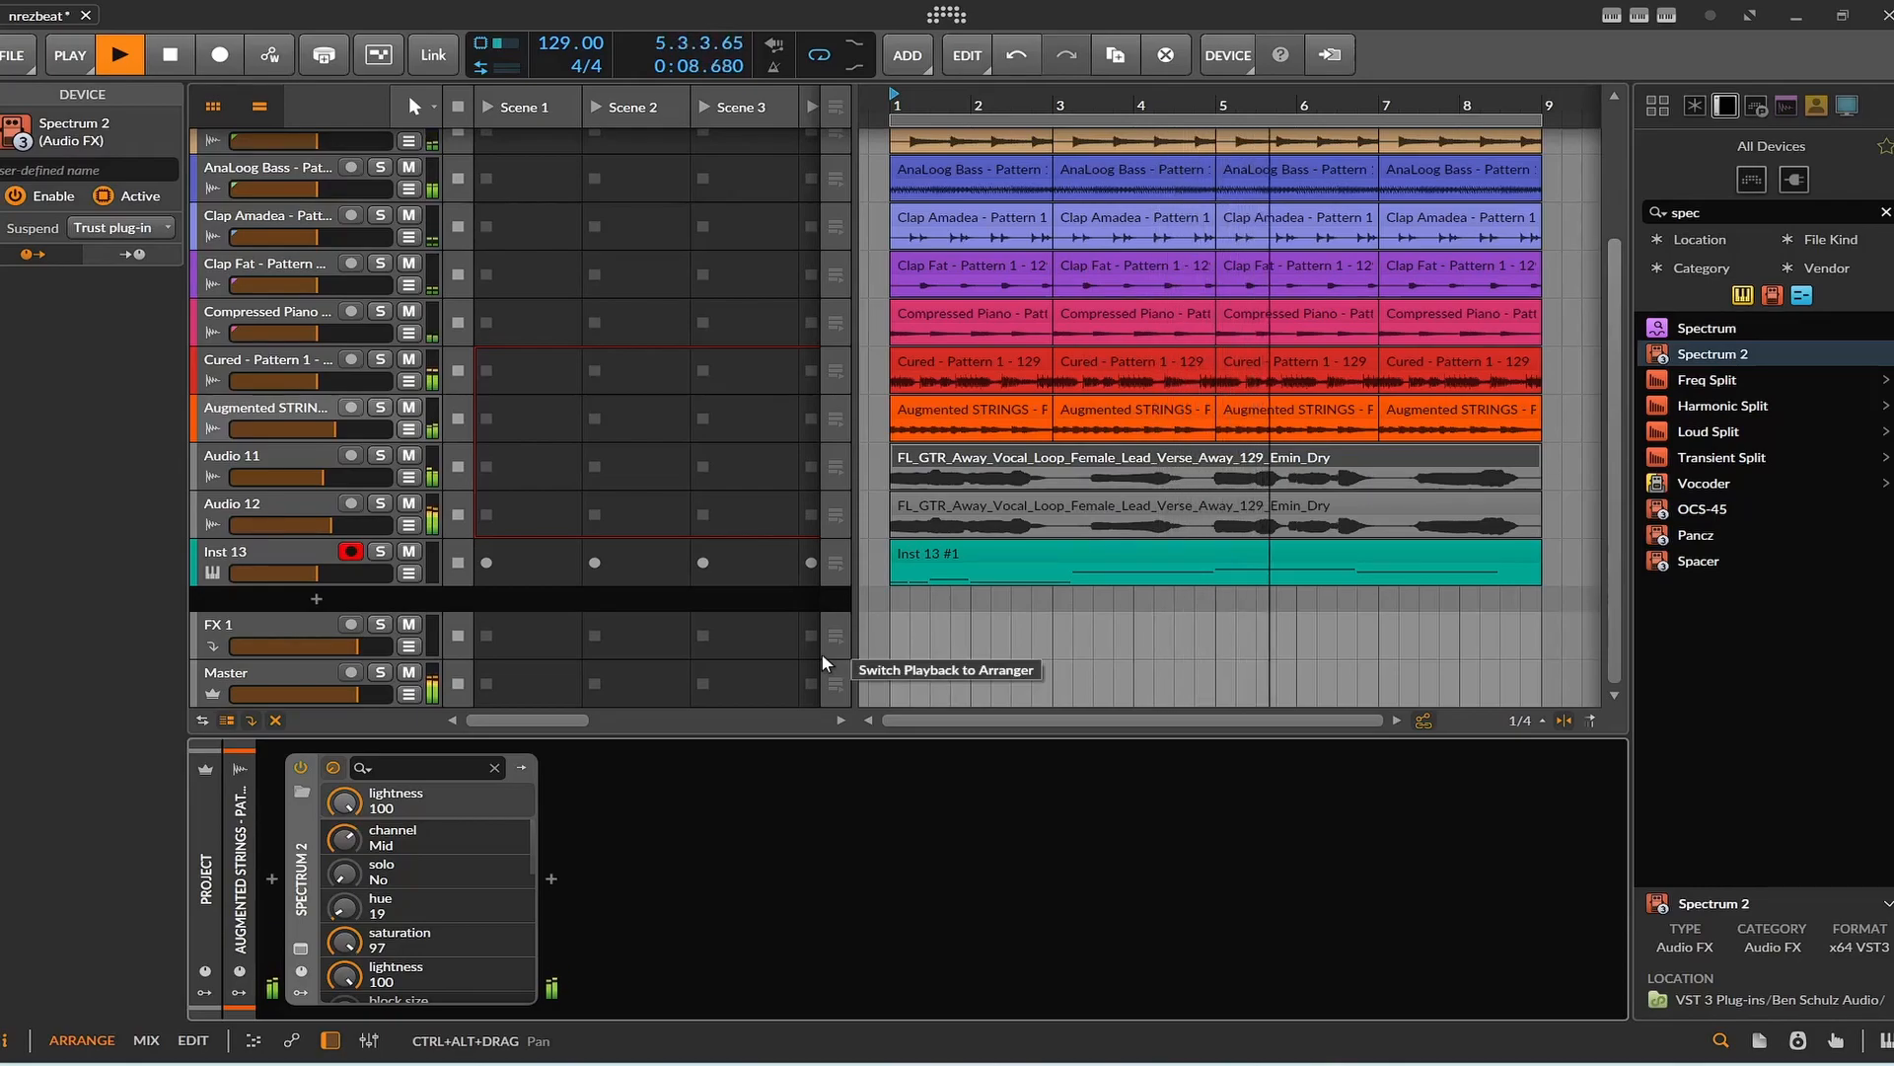
key("space")
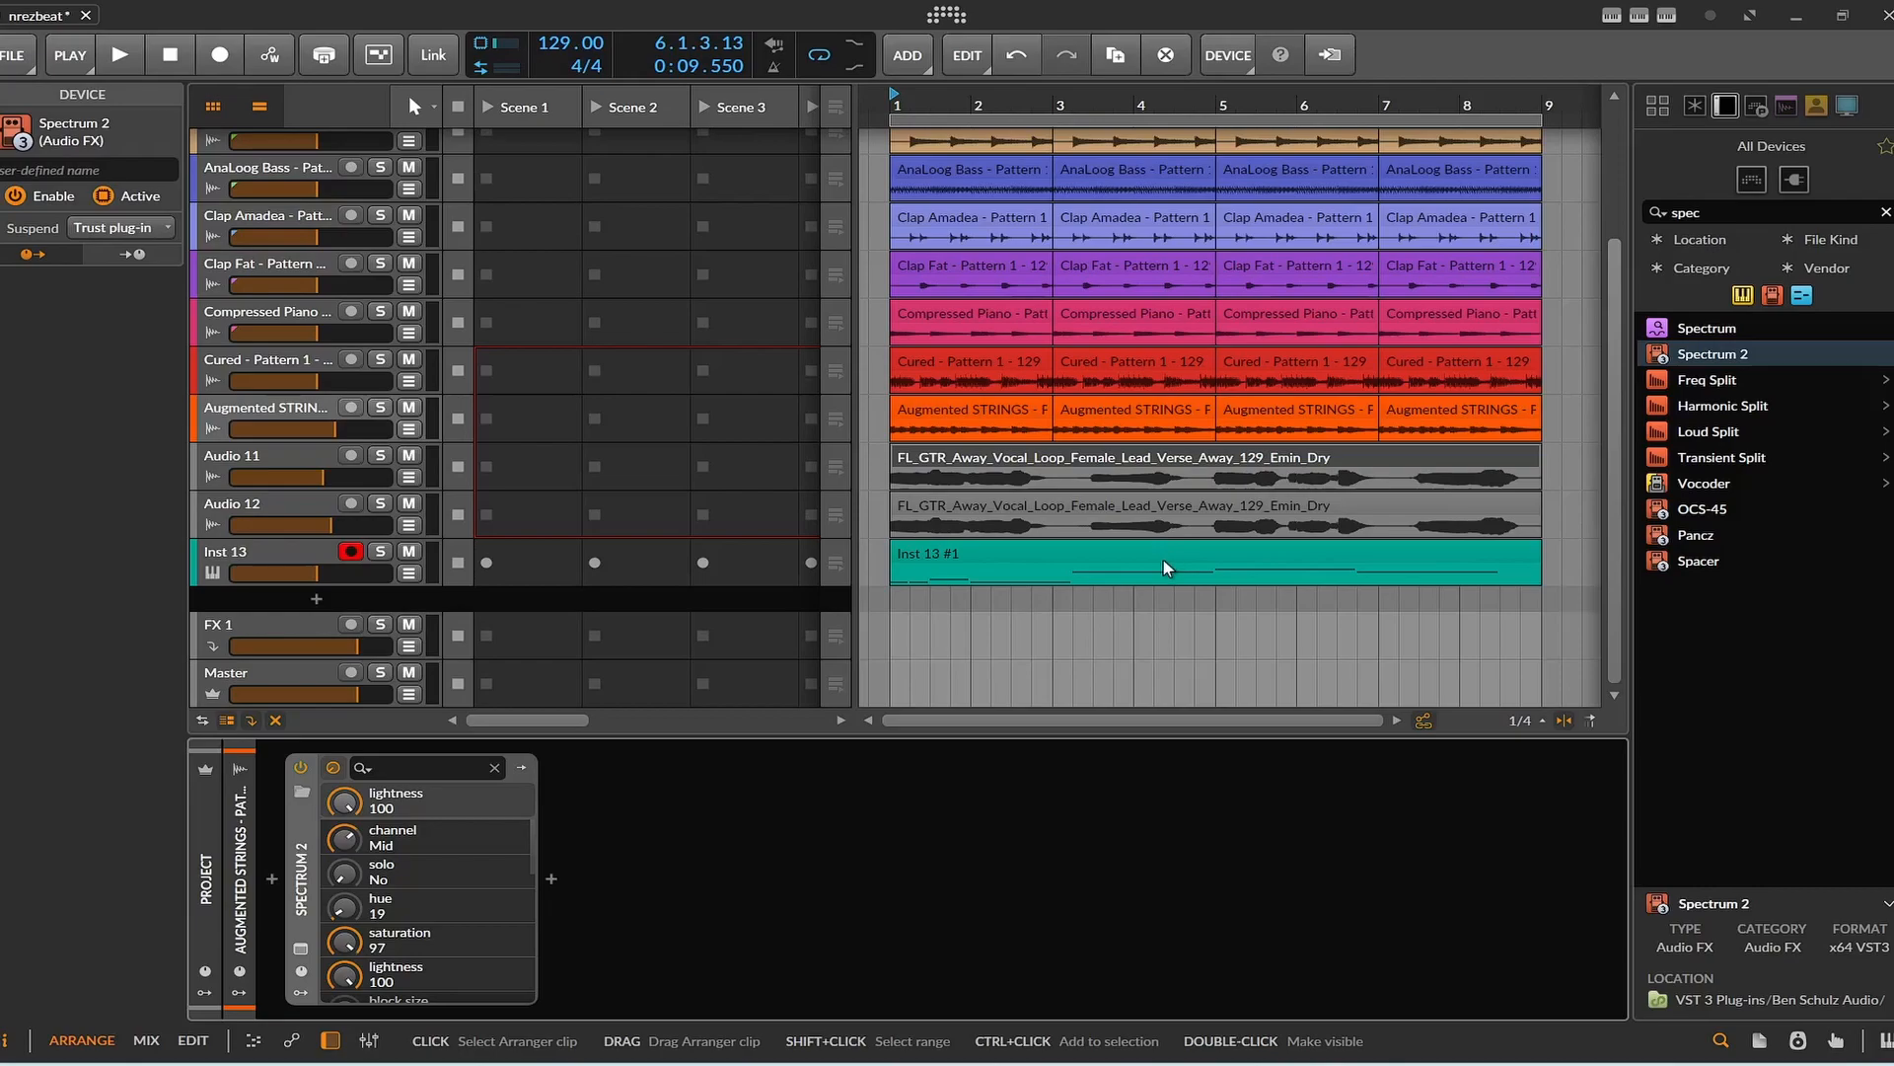
Select all clips in the arranger, move them to start at bar 5, and deselect them.
scroll(1163, 559, "down", 5)
scroll(1162, 578, "up", 3)
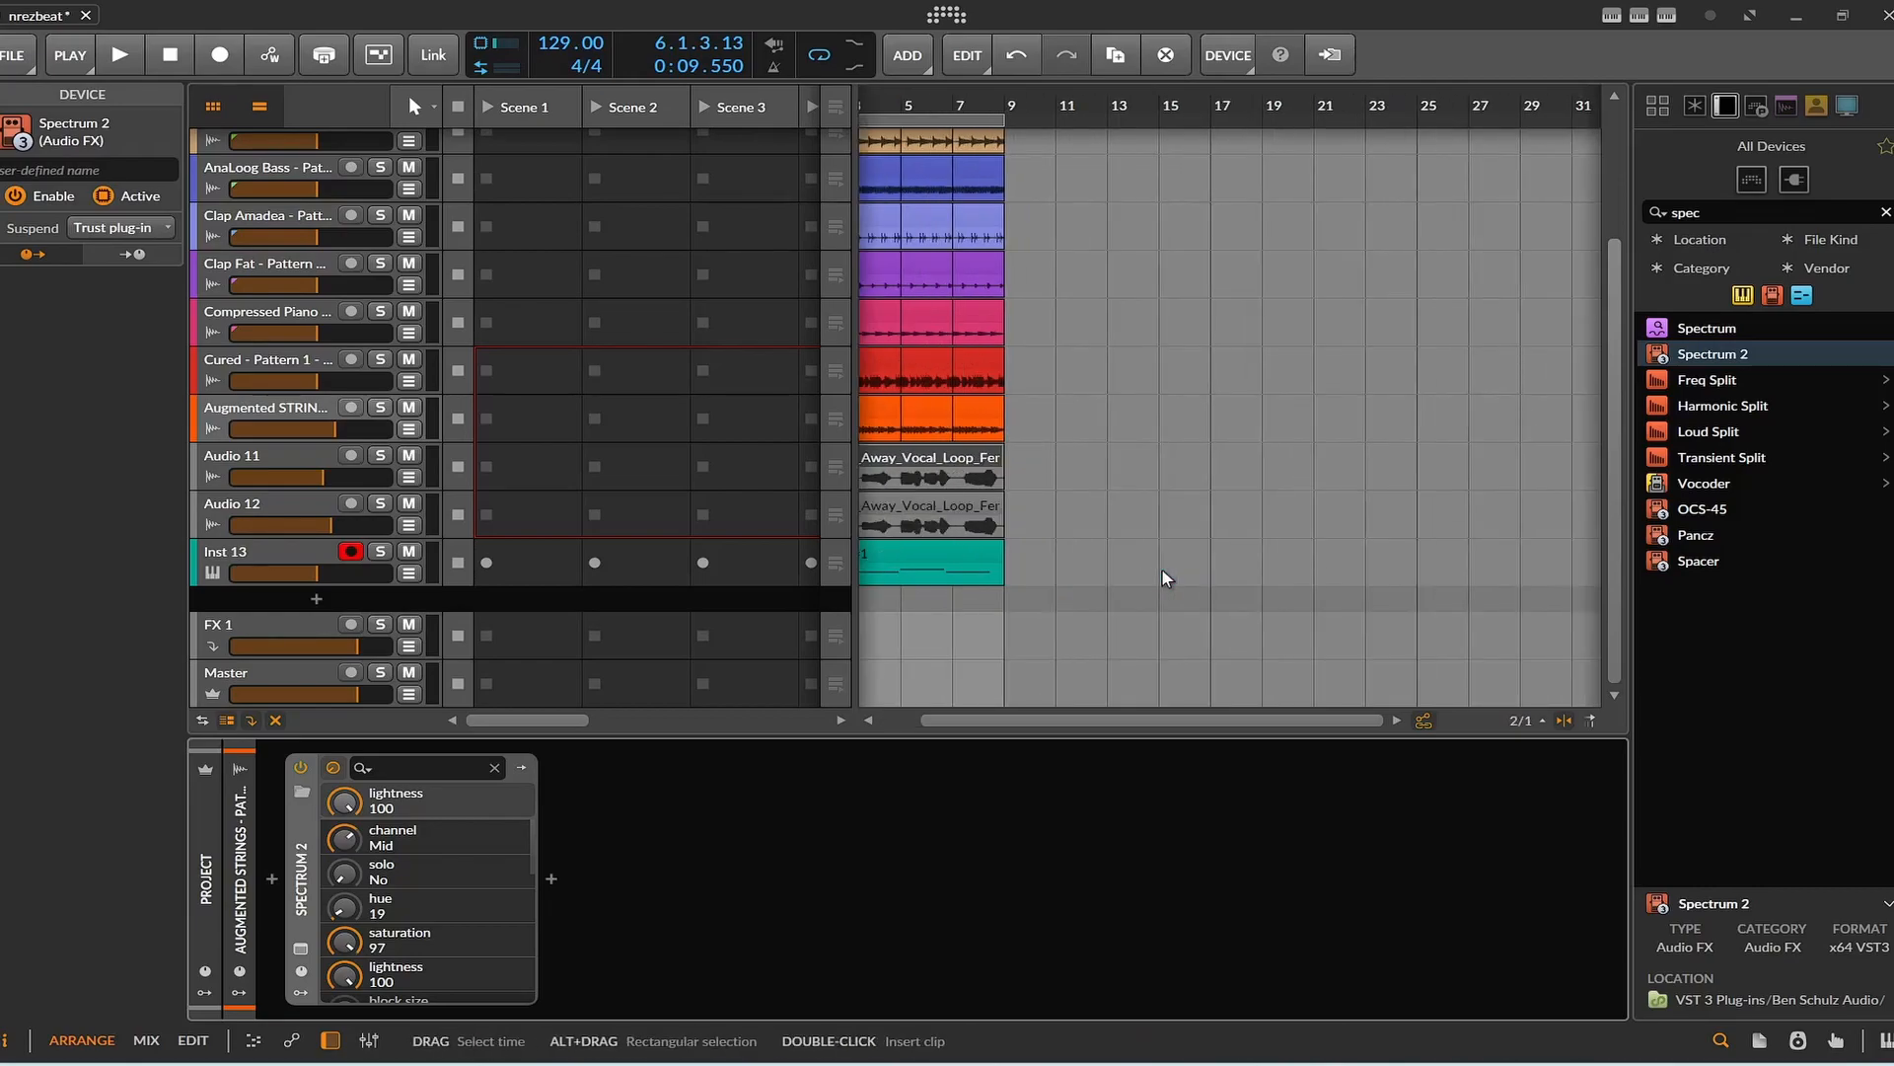
left_click_drag(1108, 696, 801, 93)
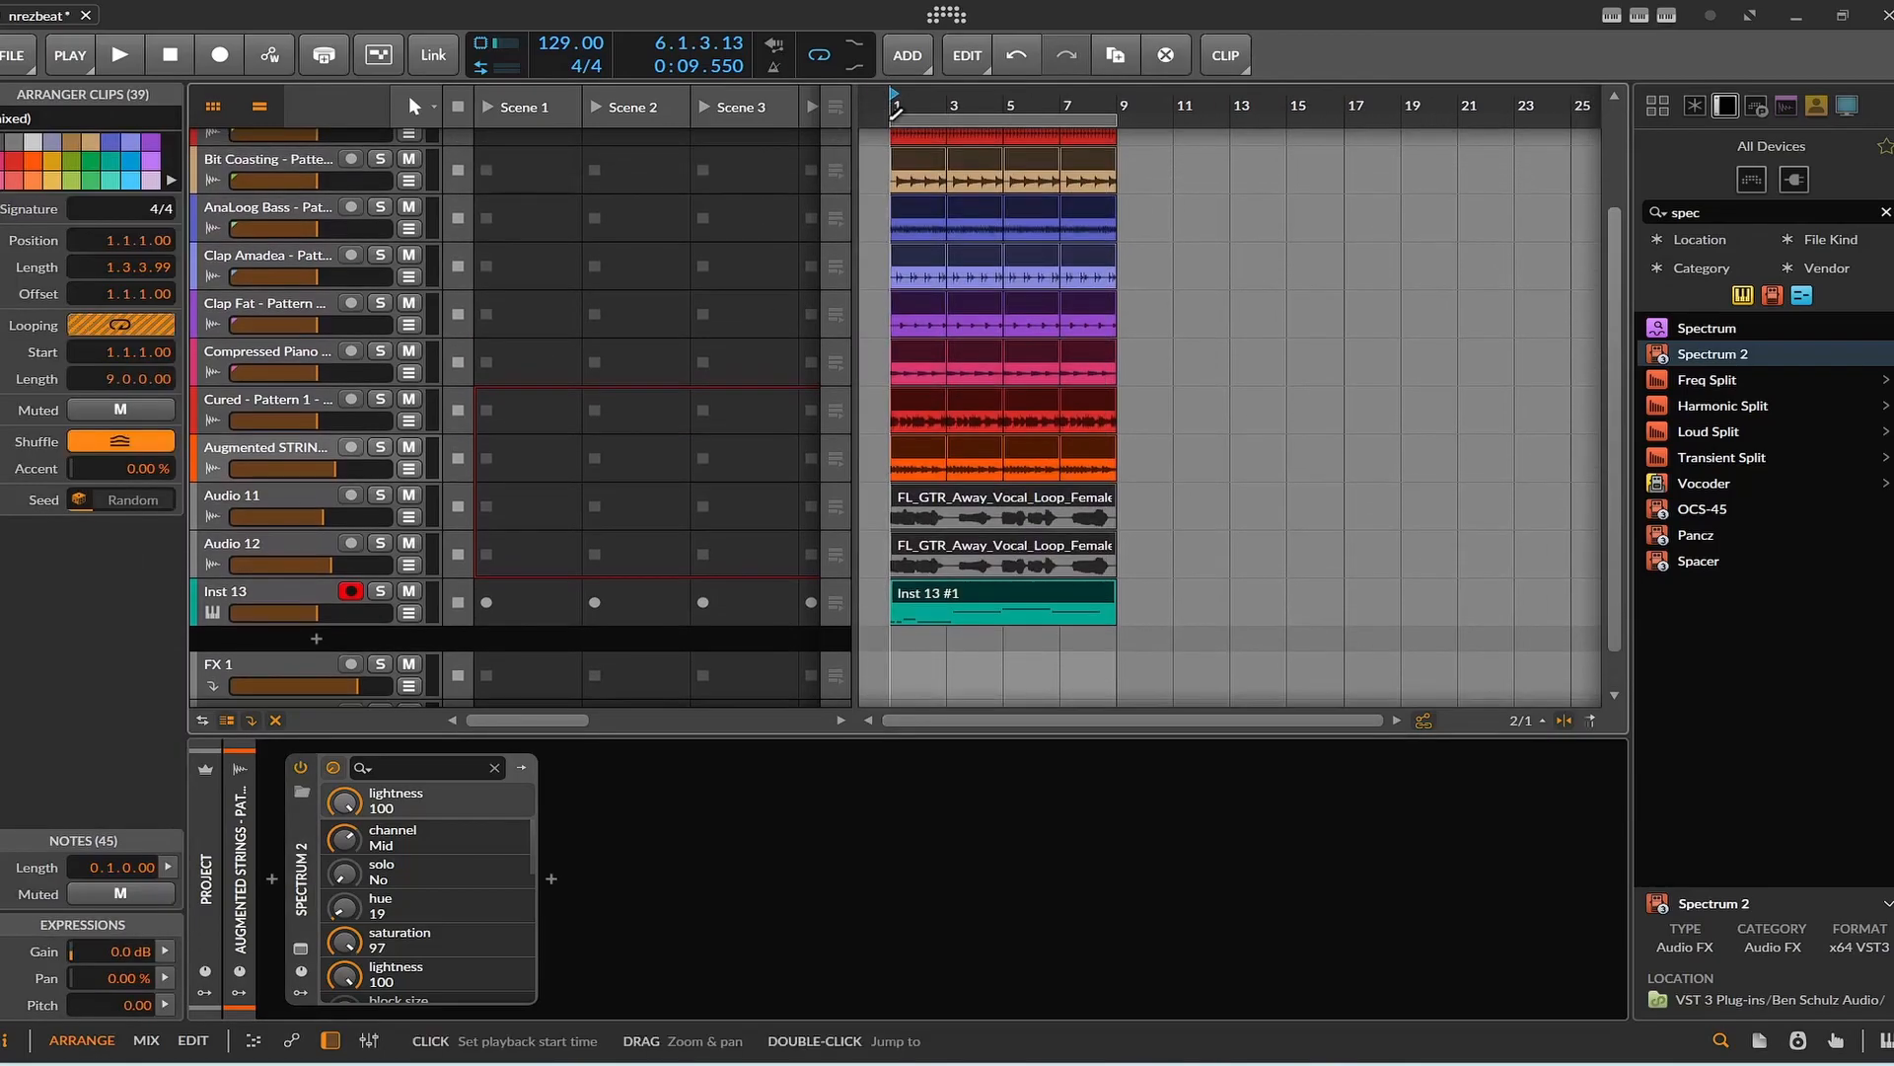
scroll(973, 163, "up", 3)
left_click_drag(903, 198, 1030, 223)
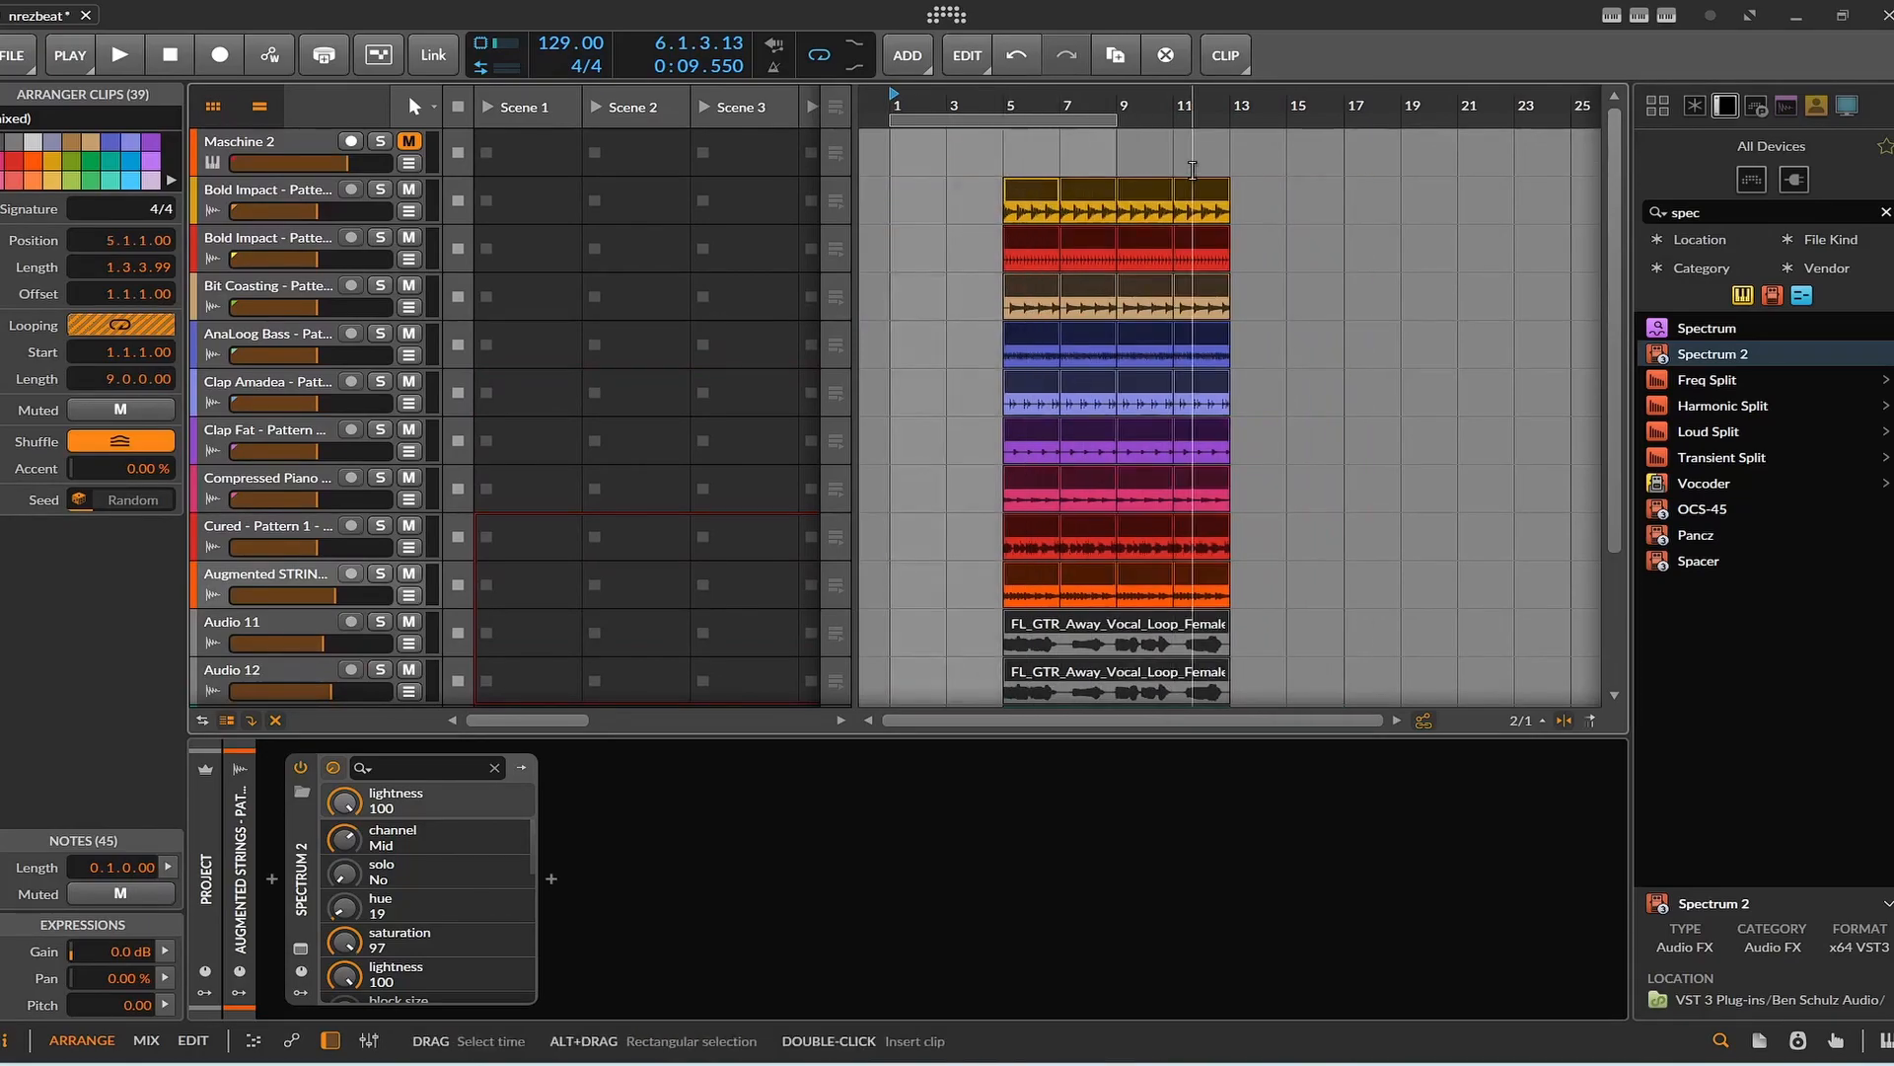
left_click(1367, 536)
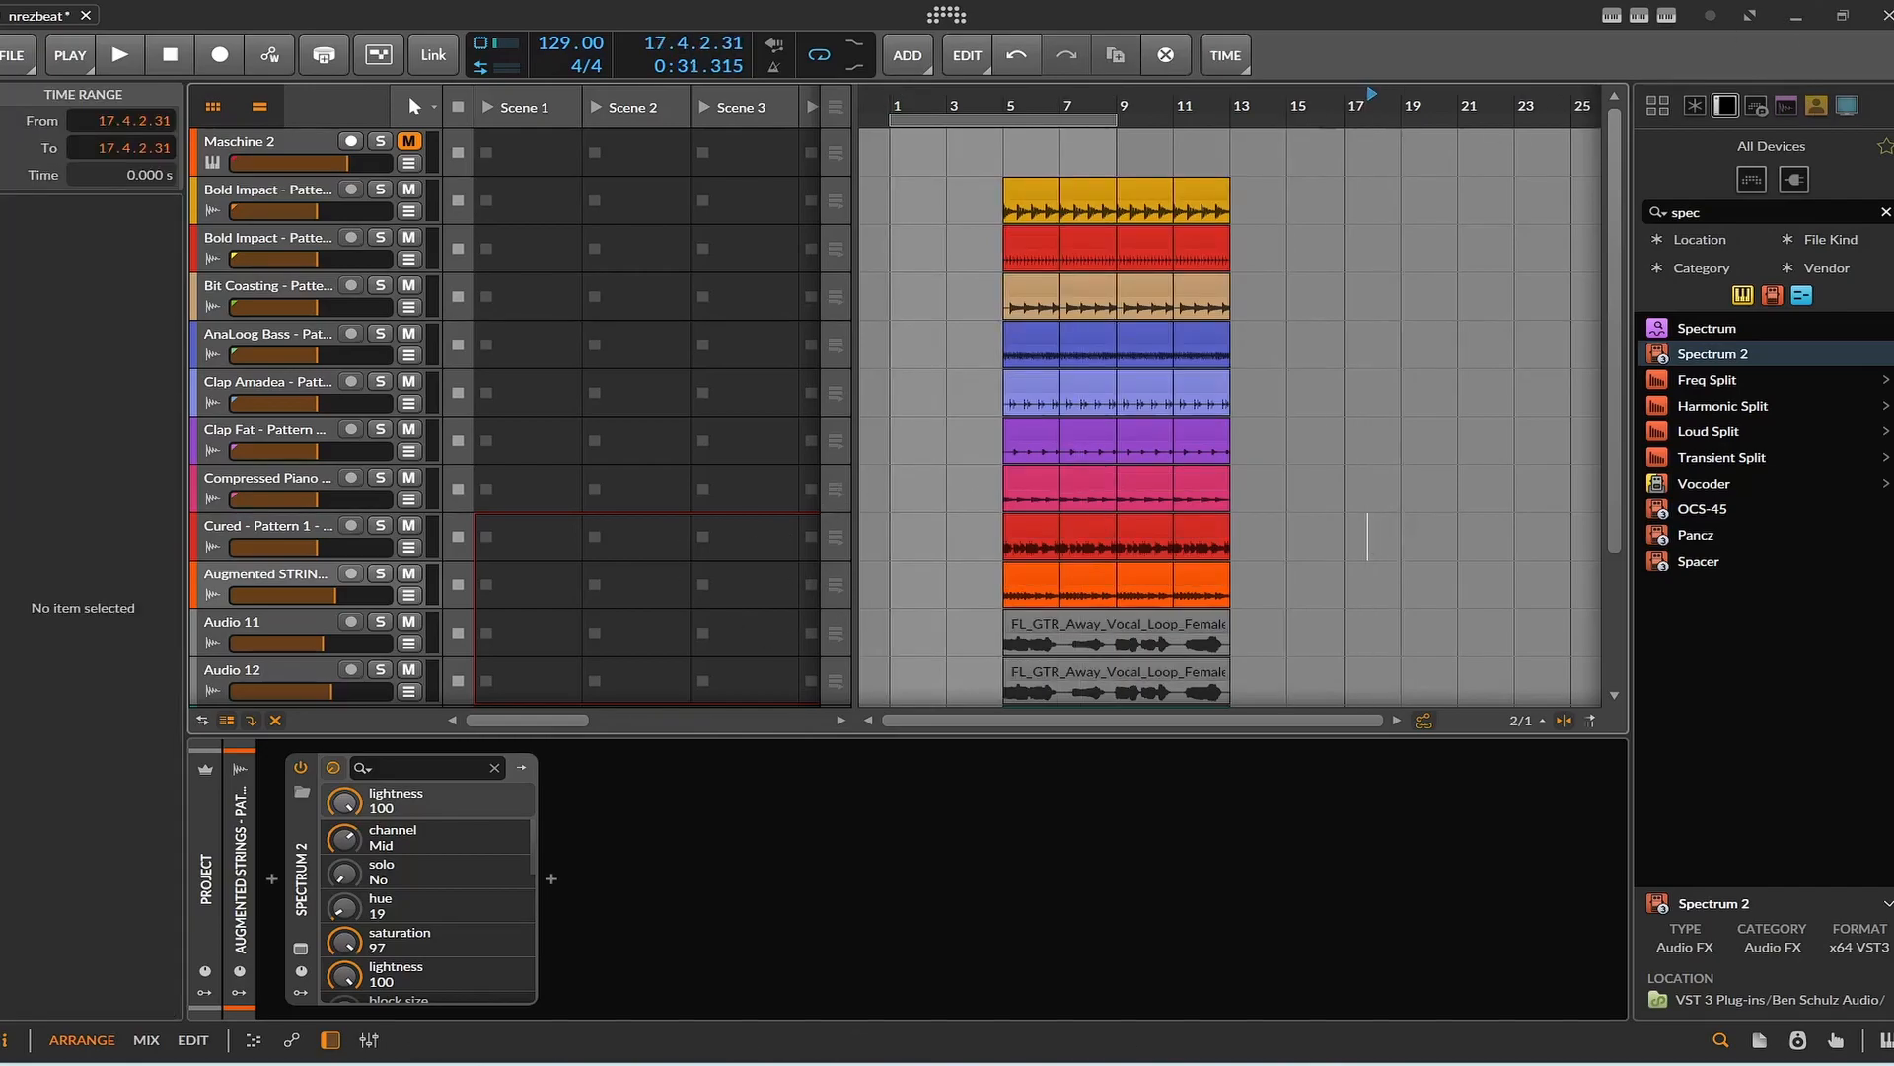
Clear the search text "spec" from the device browser.
left_click(1885, 211)
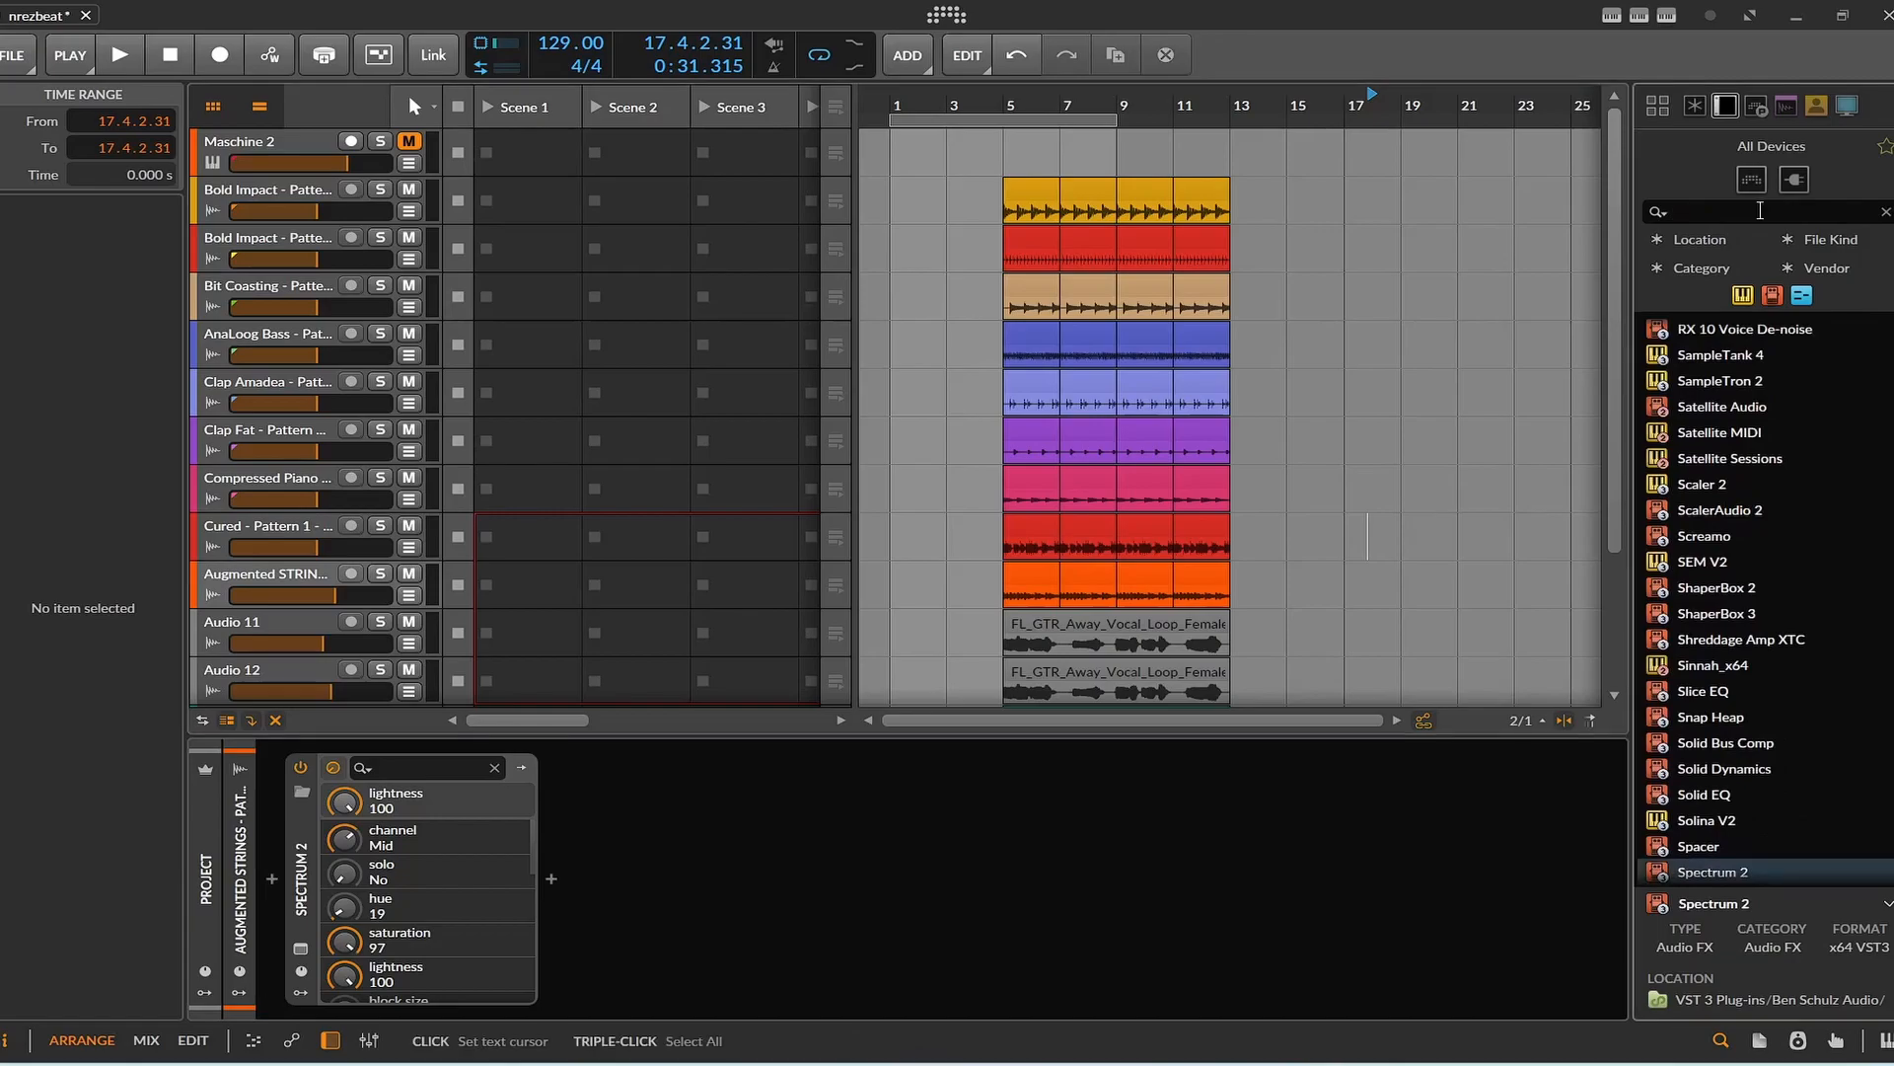
Search the device browser for "artu" and add the SQ80 V synth as a new instrument track below Inst 13.
type("artu")
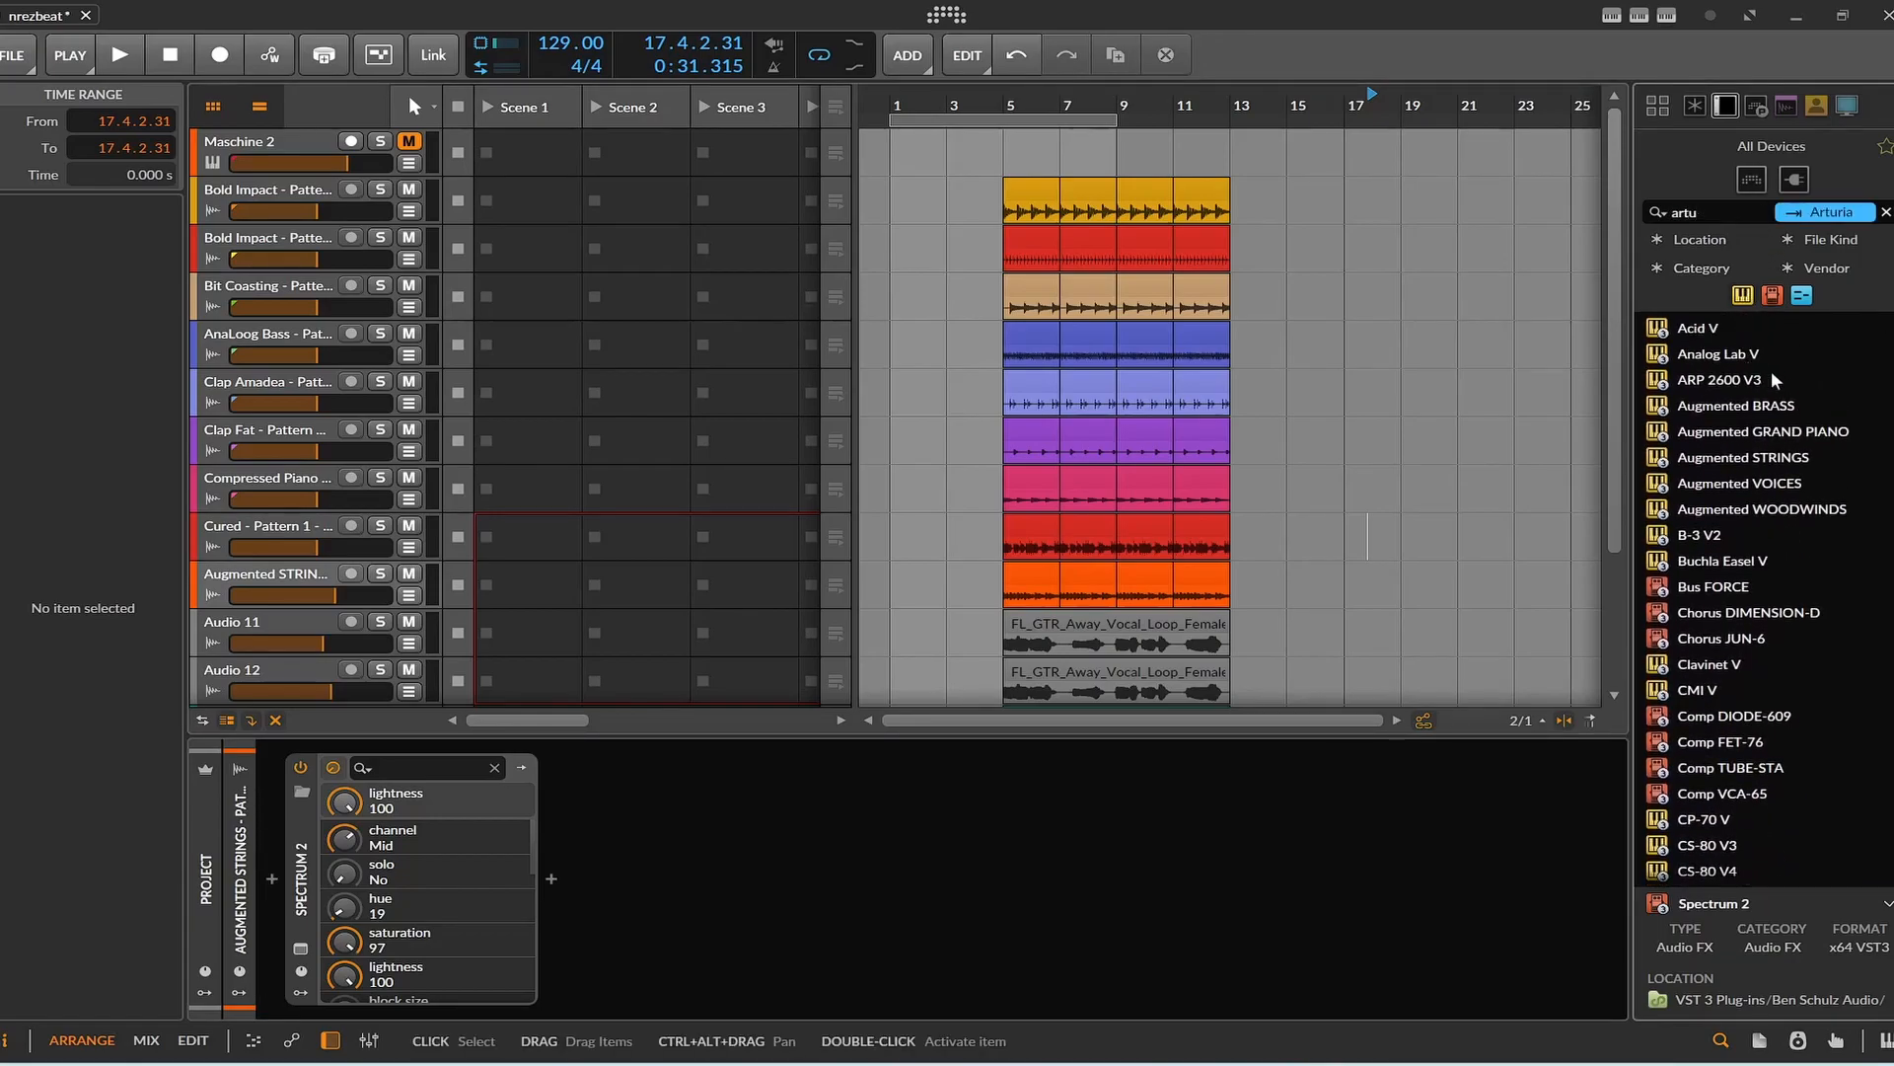
scroll(1766, 424, "down", 5)
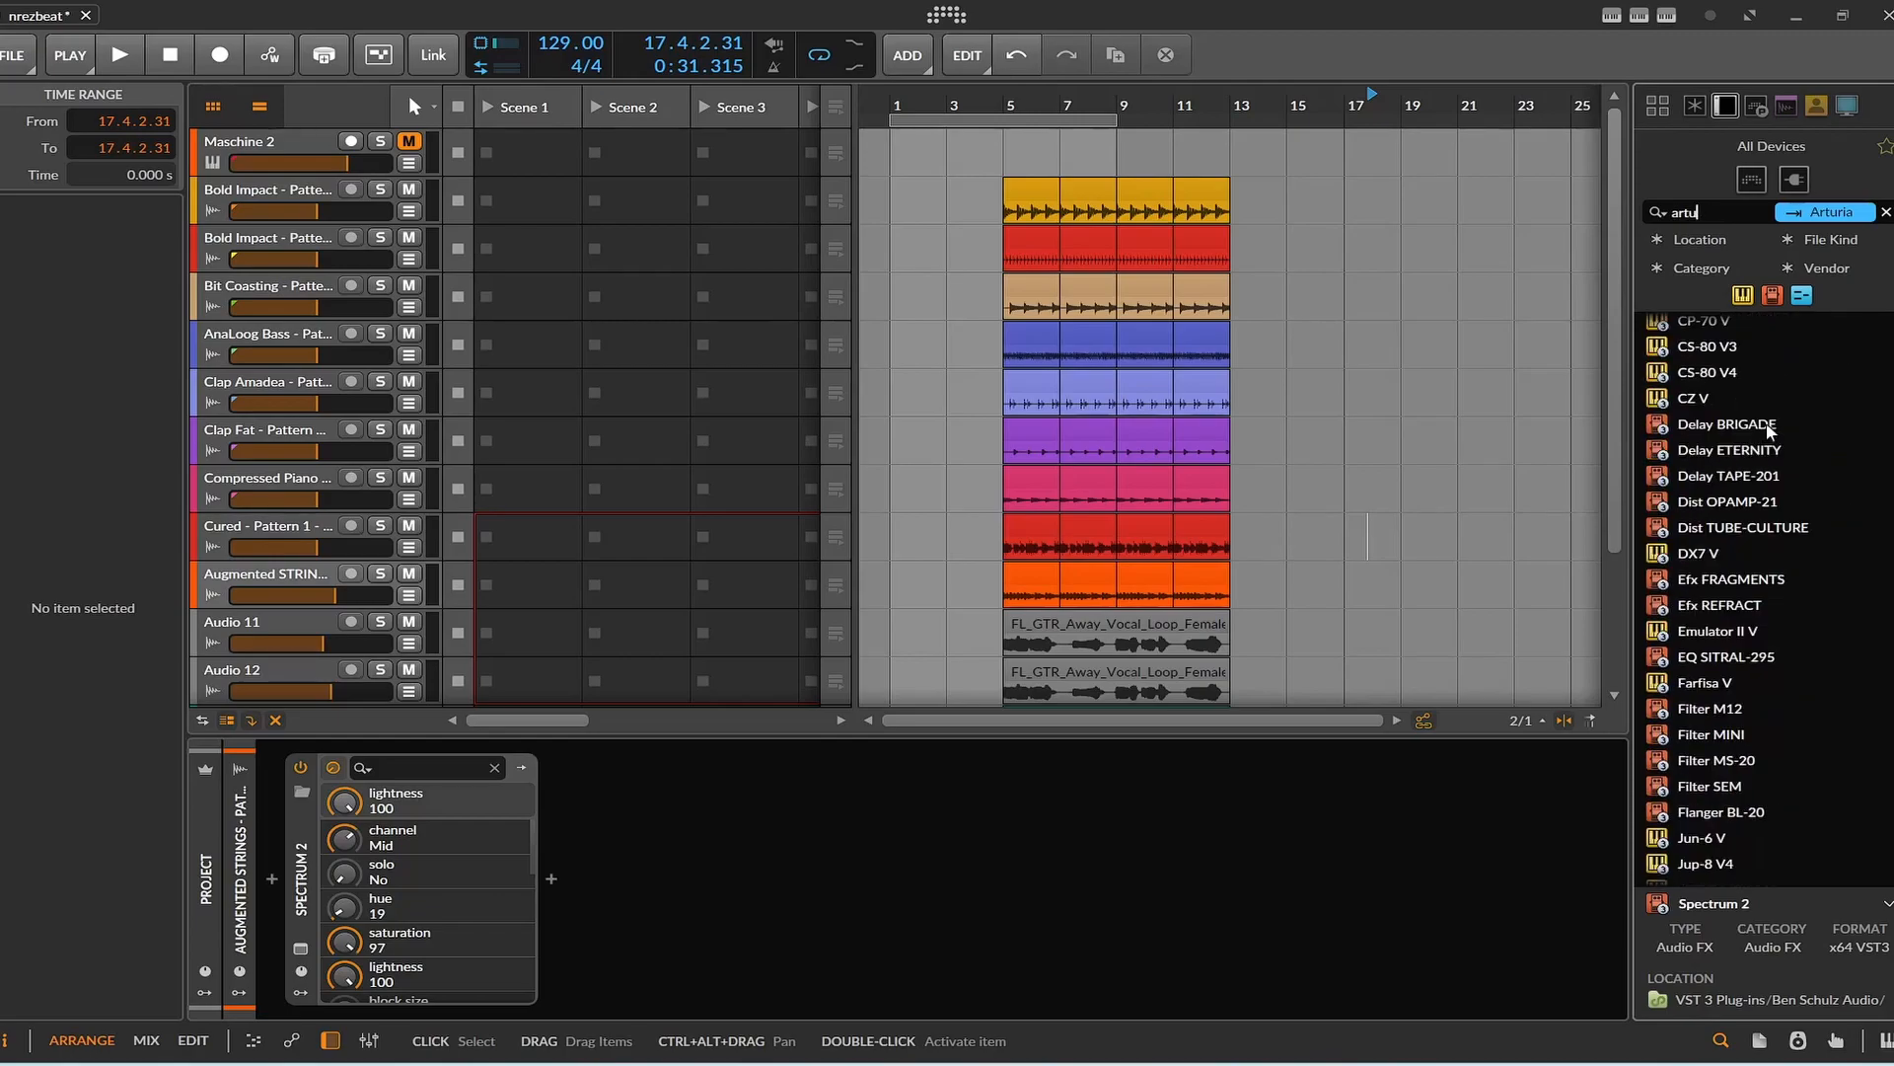
scroll(1734, 404, "up", 1)
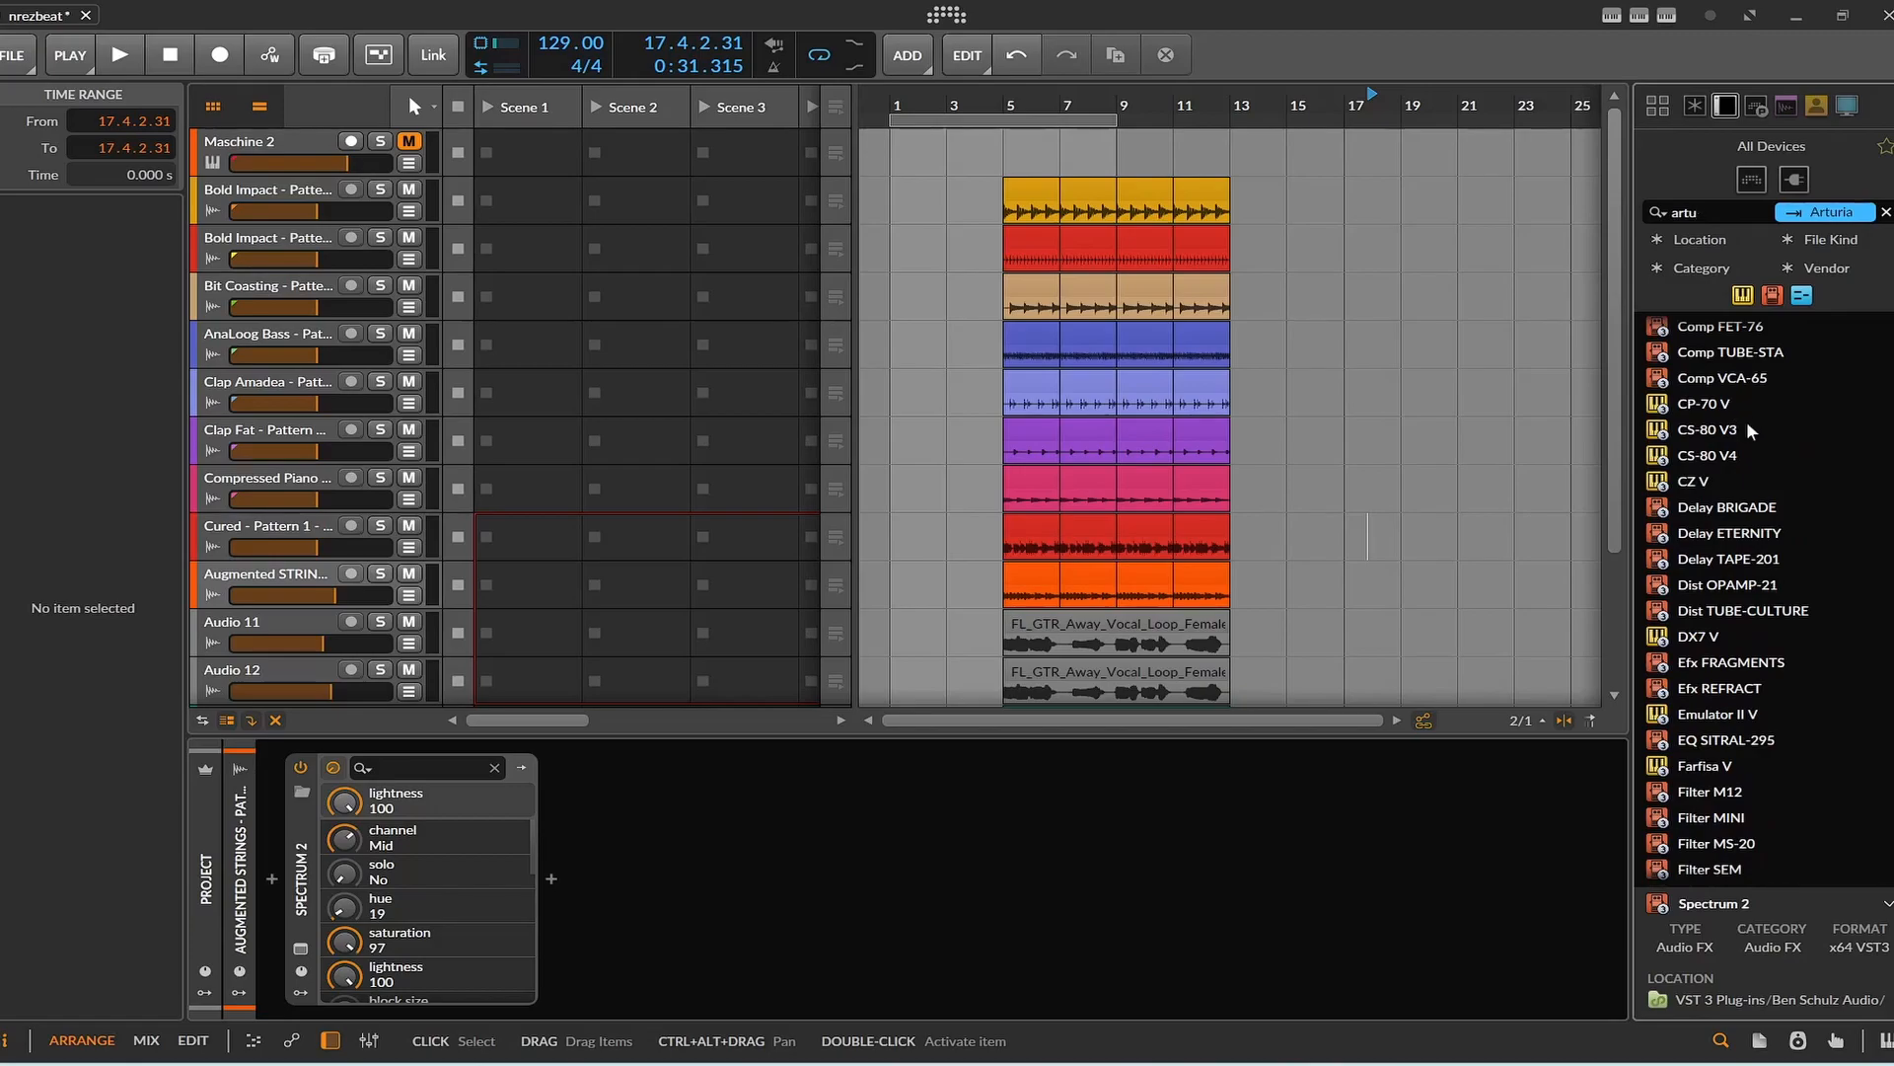
scroll(1748, 426, "down", 4)
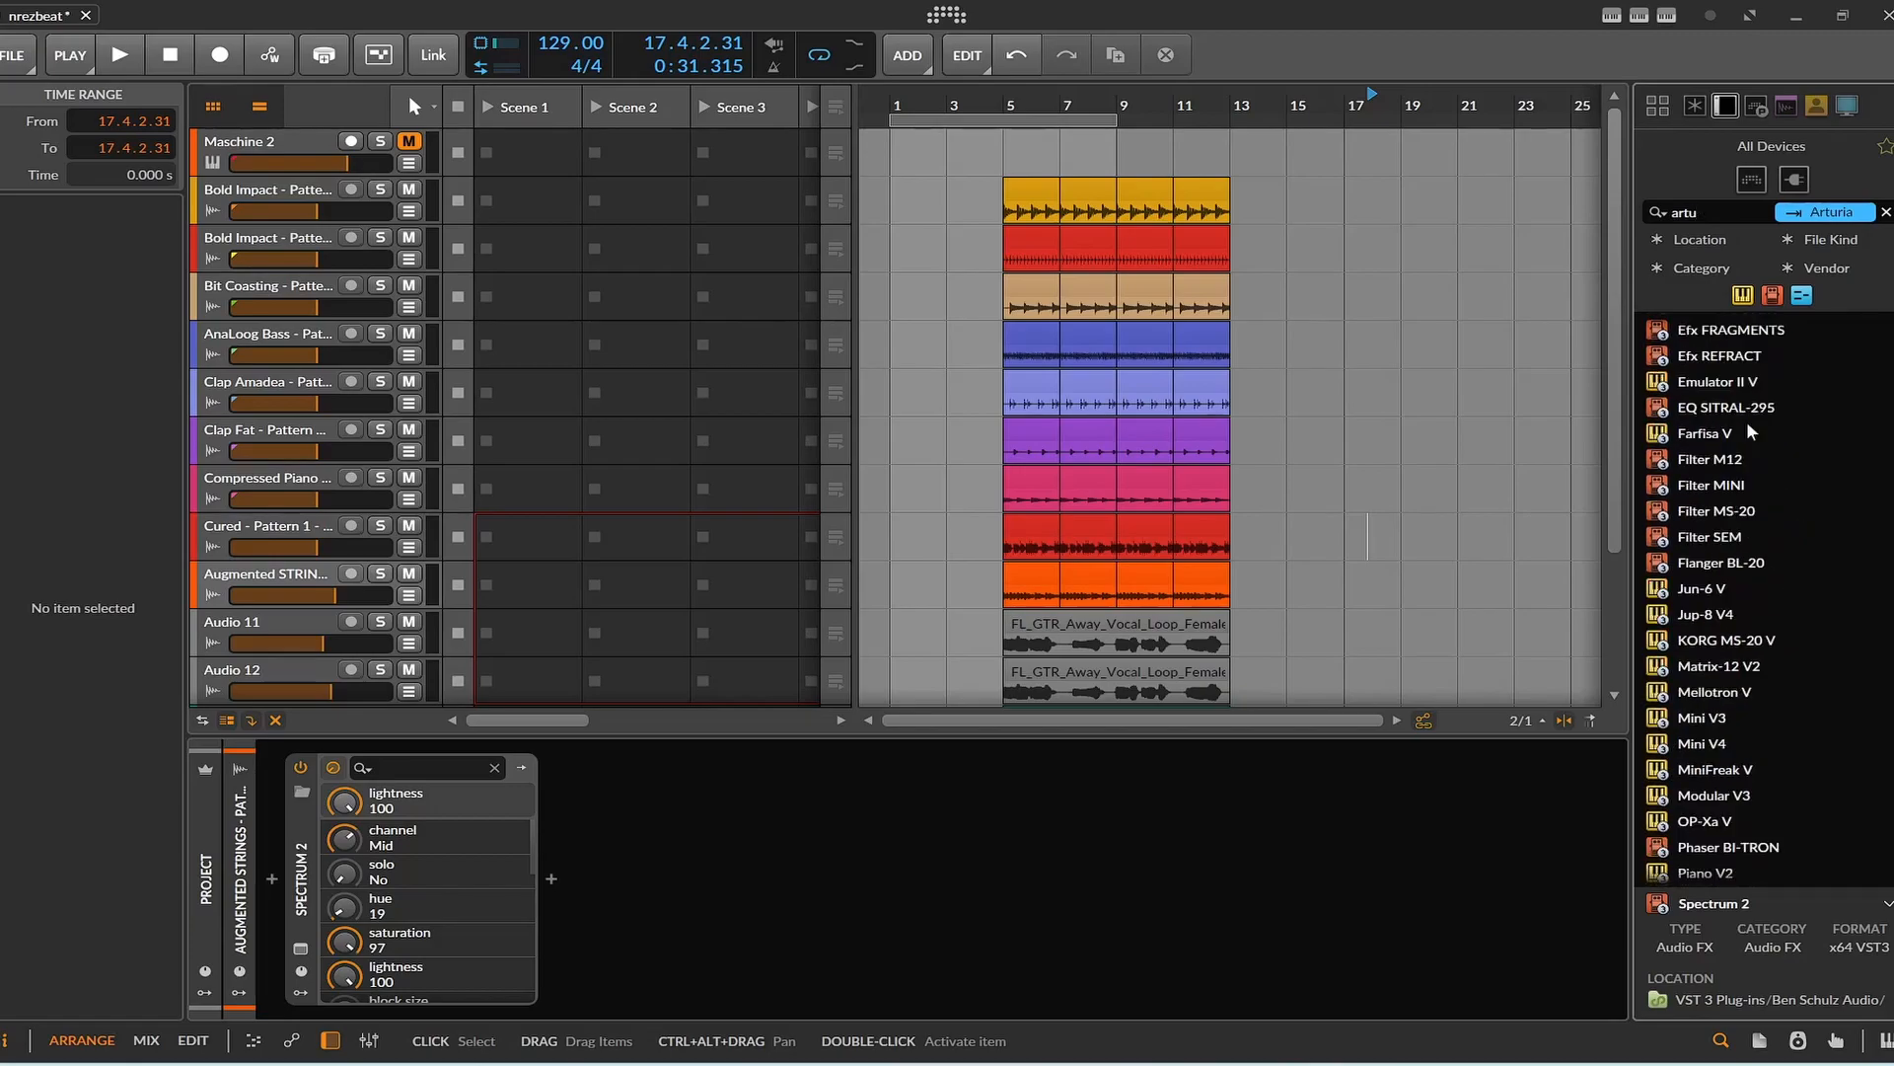
scroll(1748, 426, "down", 3)
scroll(1746, 420, "down", 3)
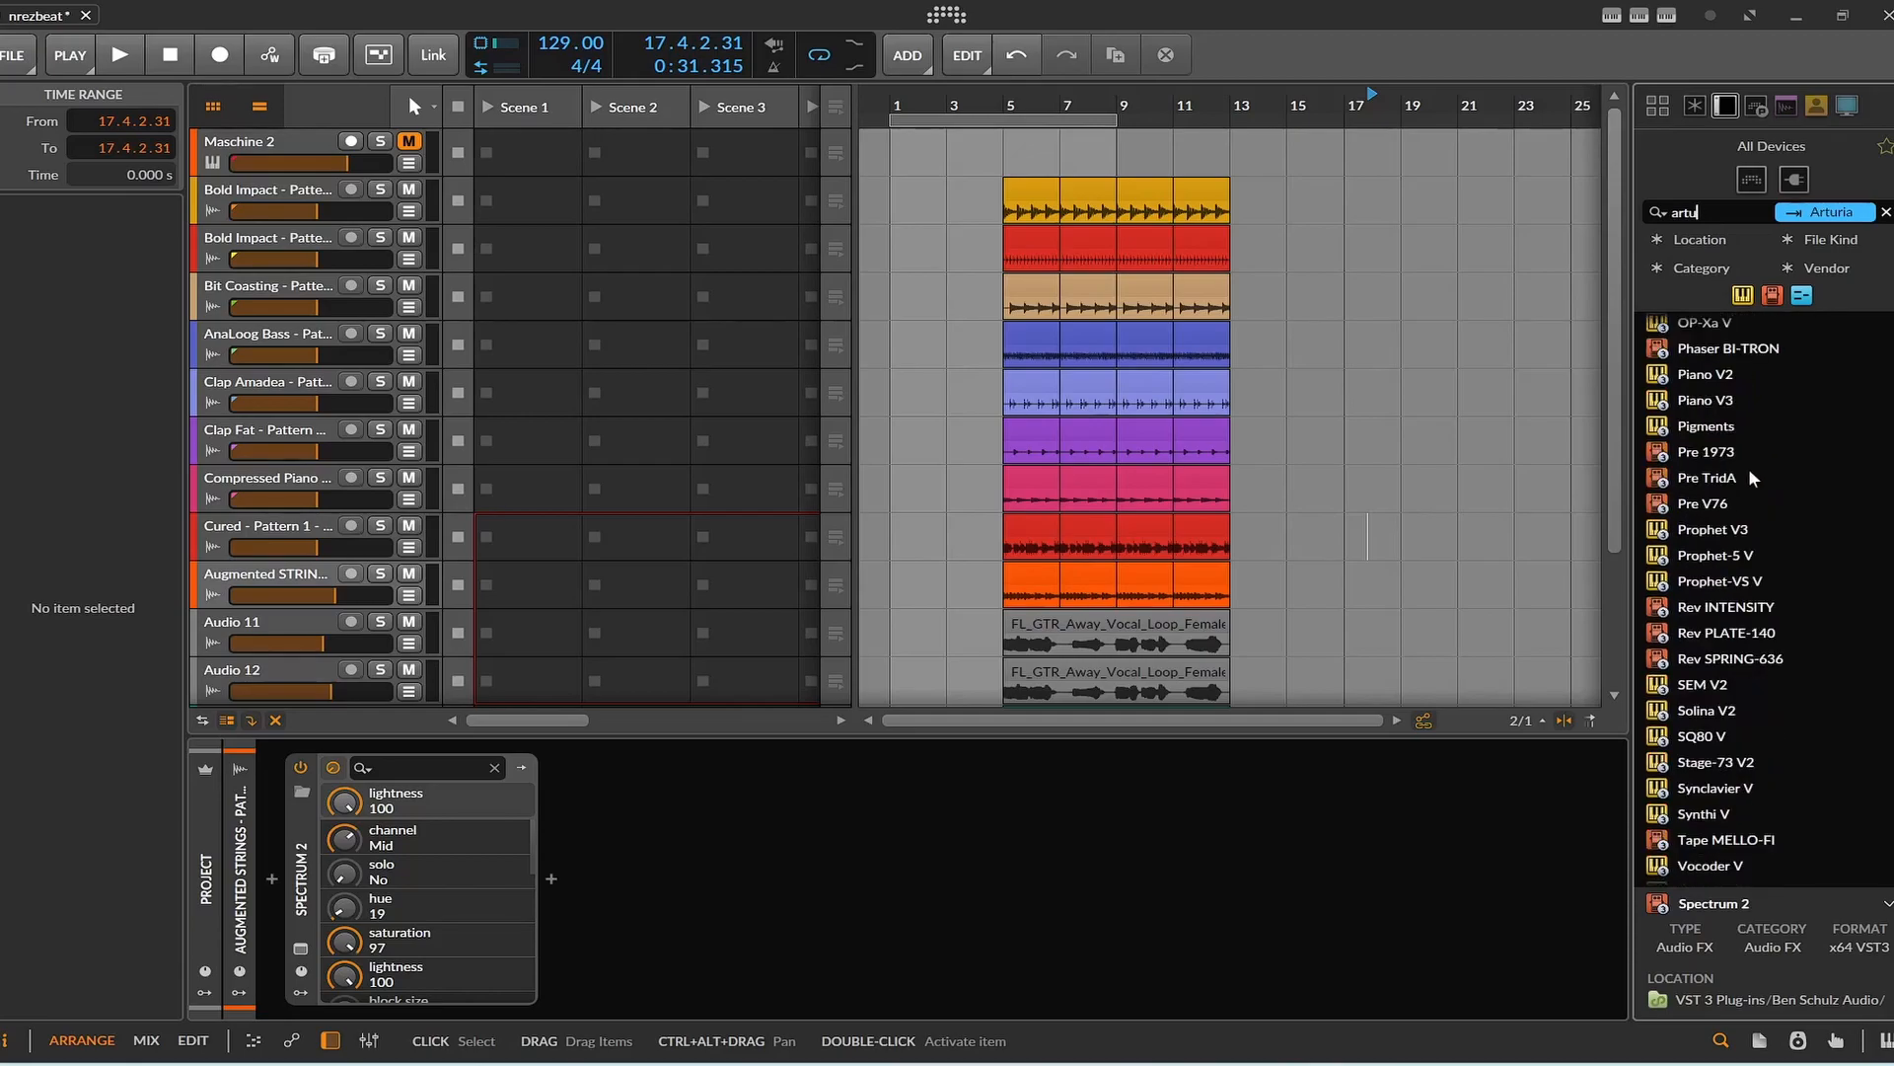
scroll(444, 519, "down", 3)
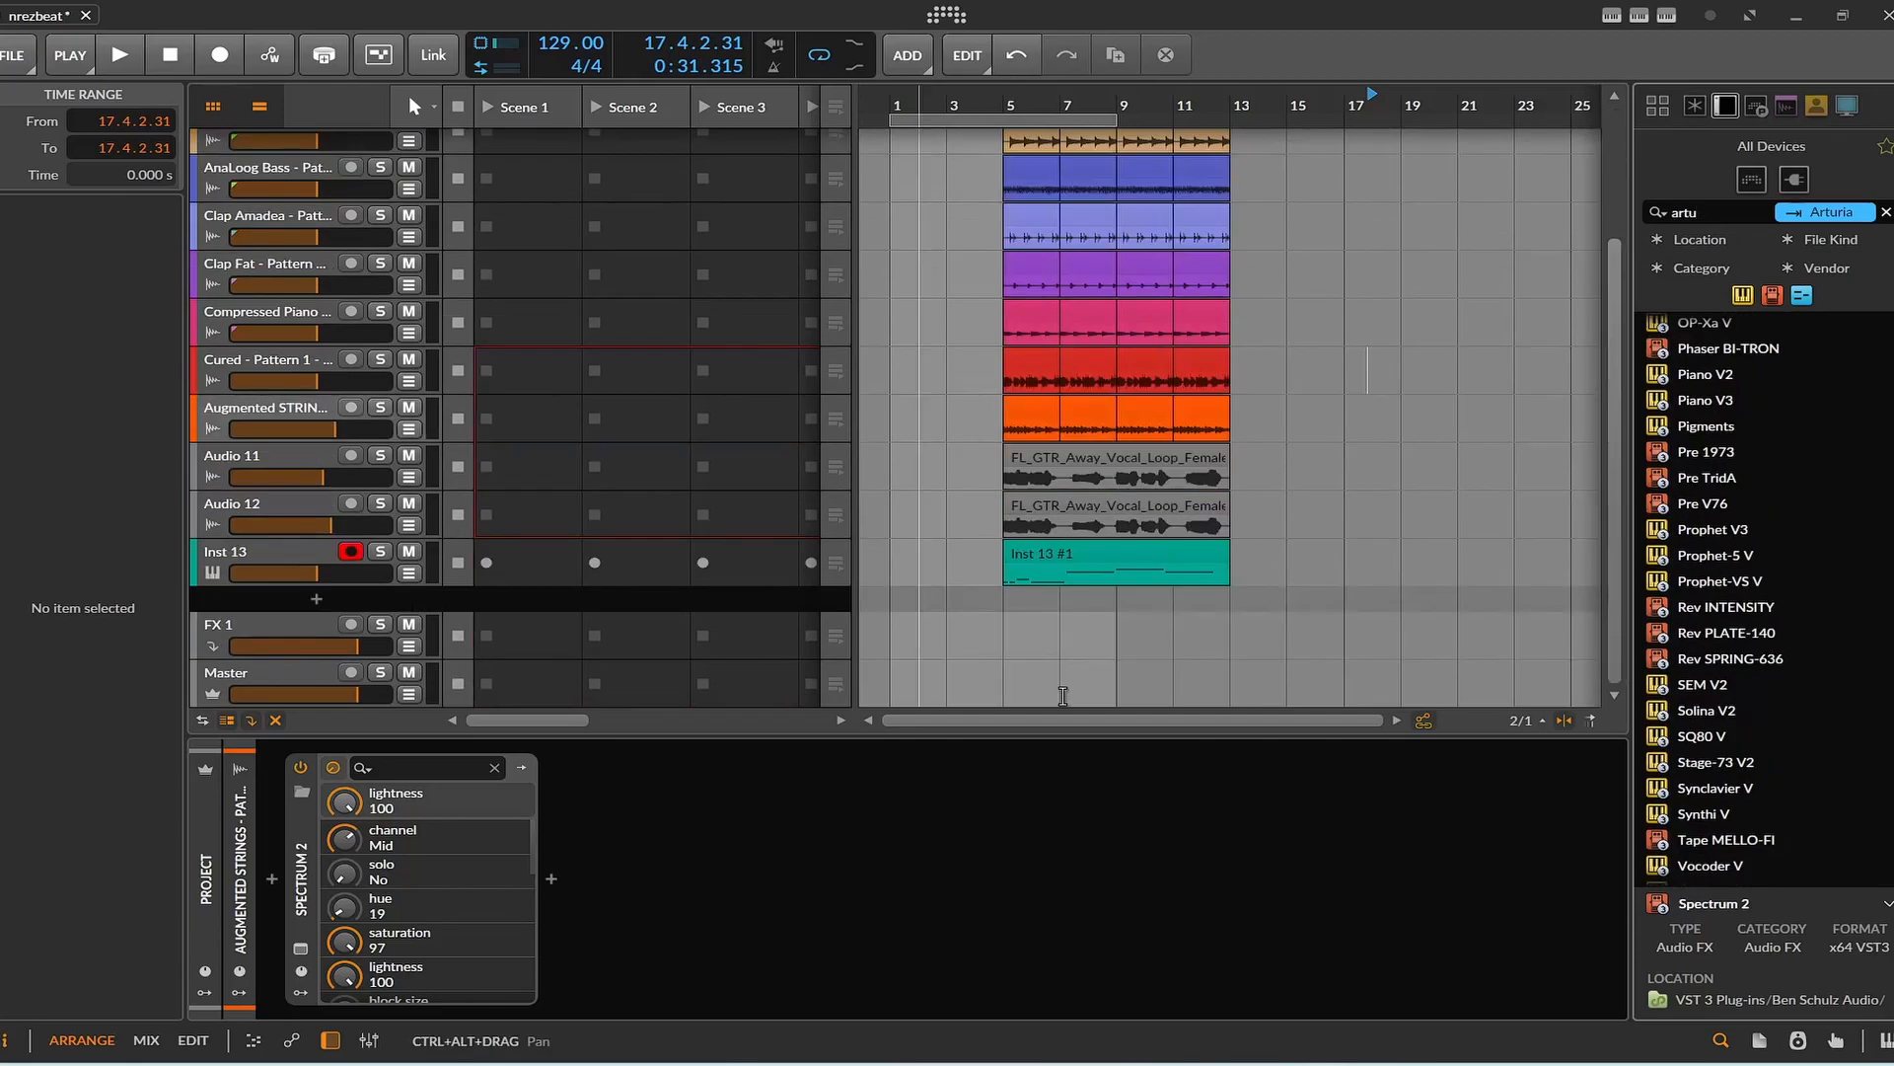
left_click_drag(1674, 754, 371, 599)
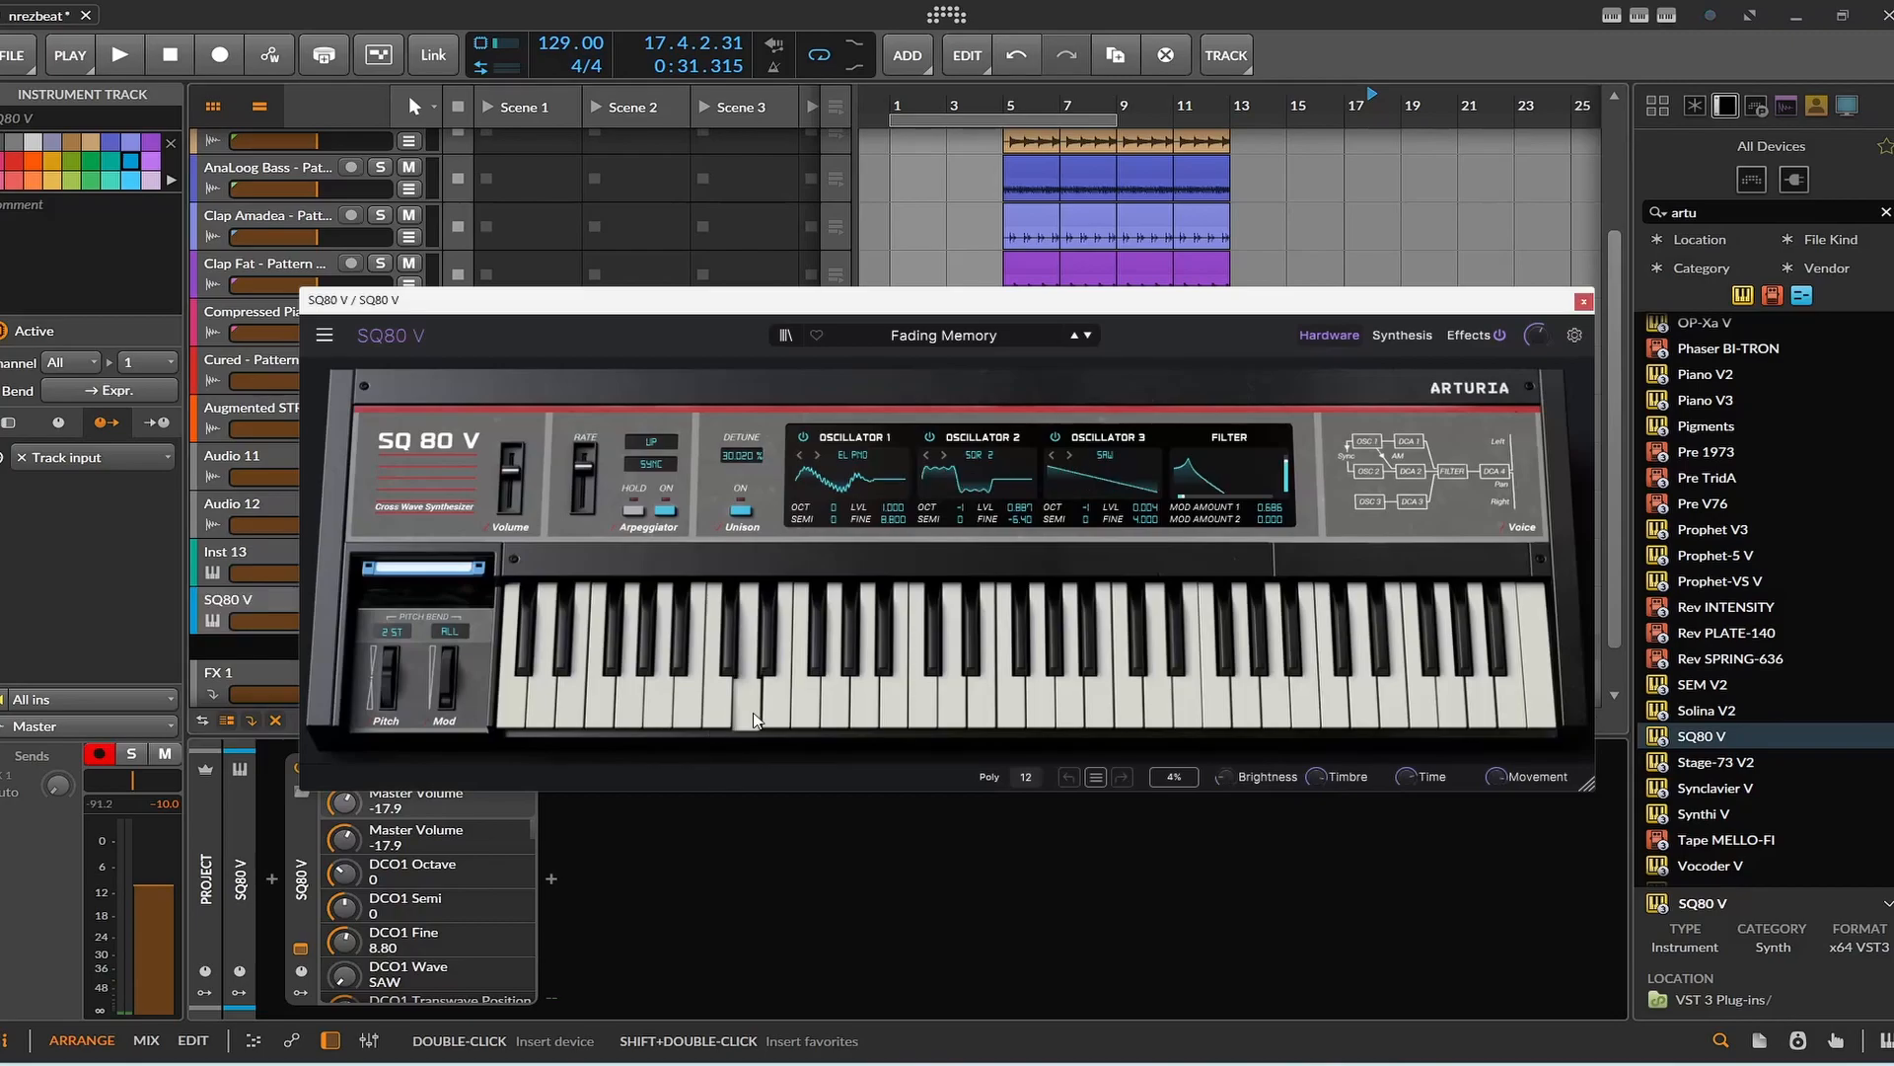
Audition the Fading Memory preset on the SQ80 V keyboard, then load and audition 90s Bass.
left_click(751, 712)
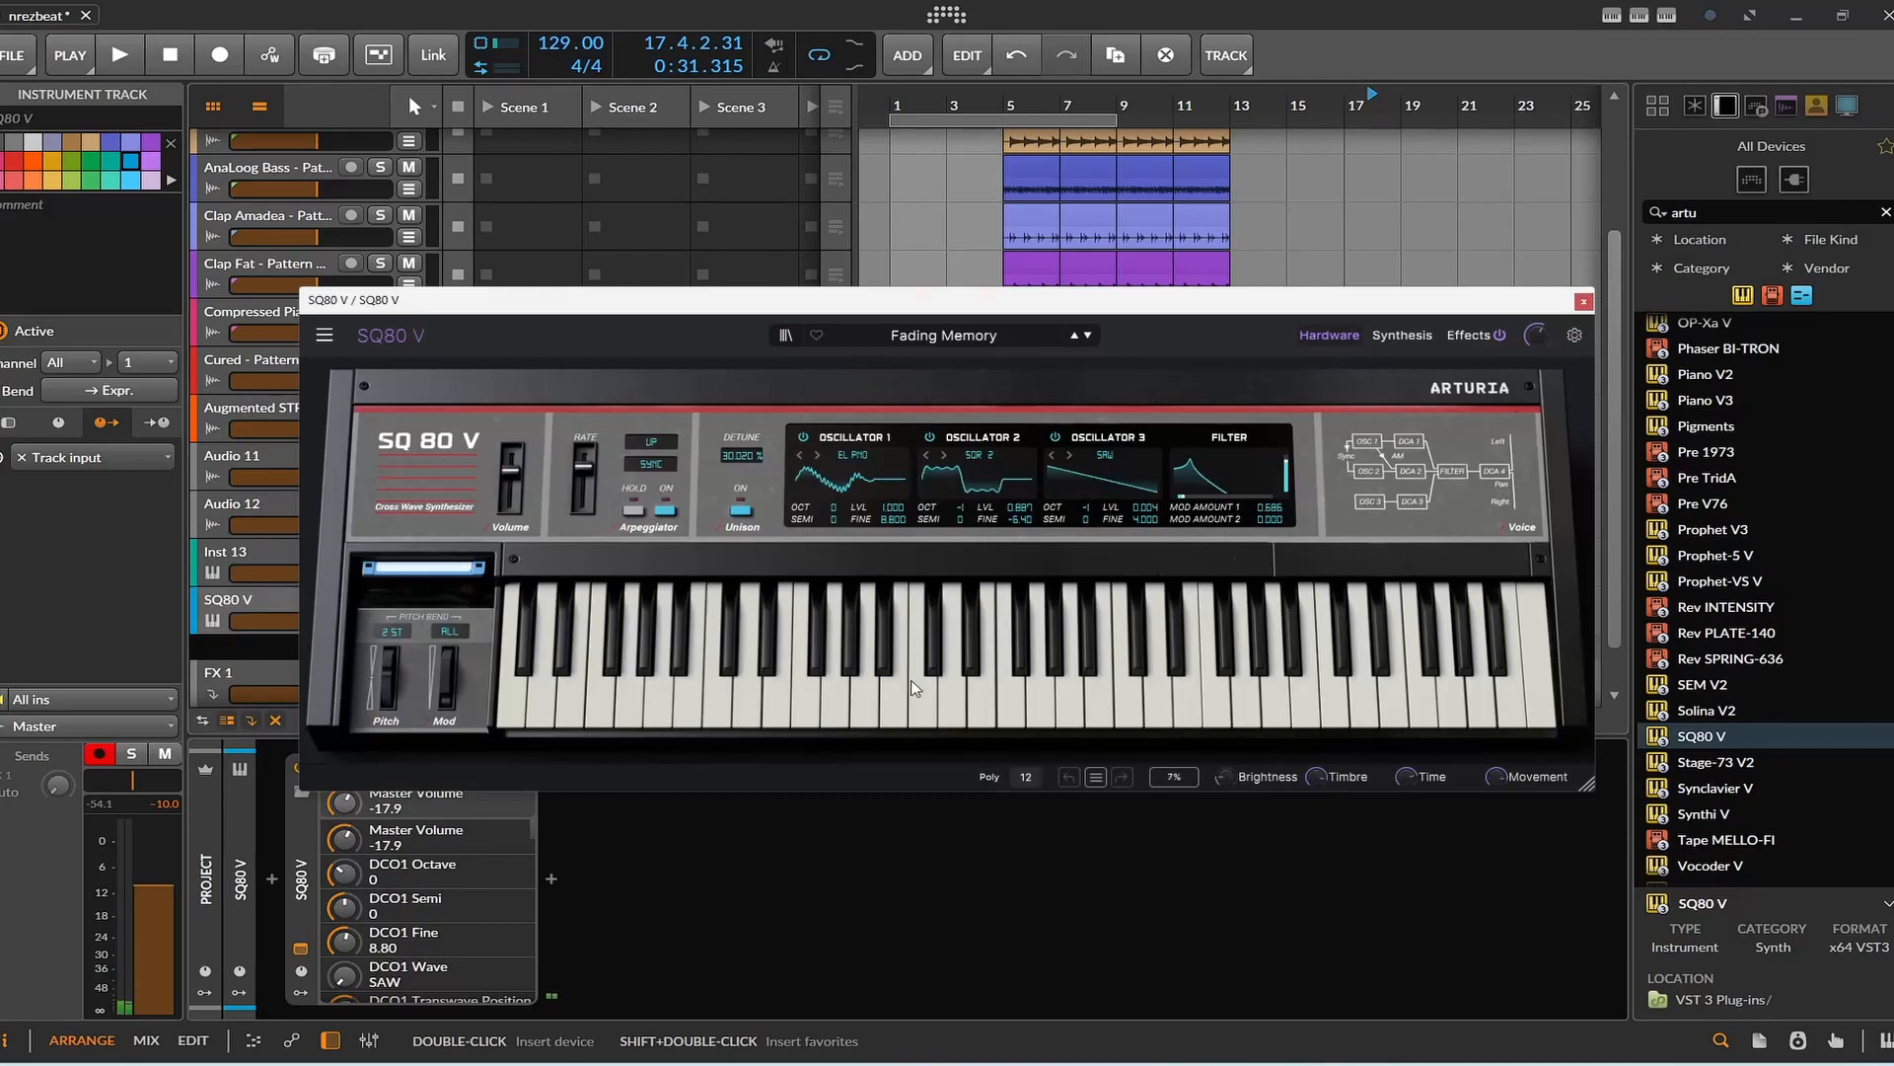
left_click(1041, 700)
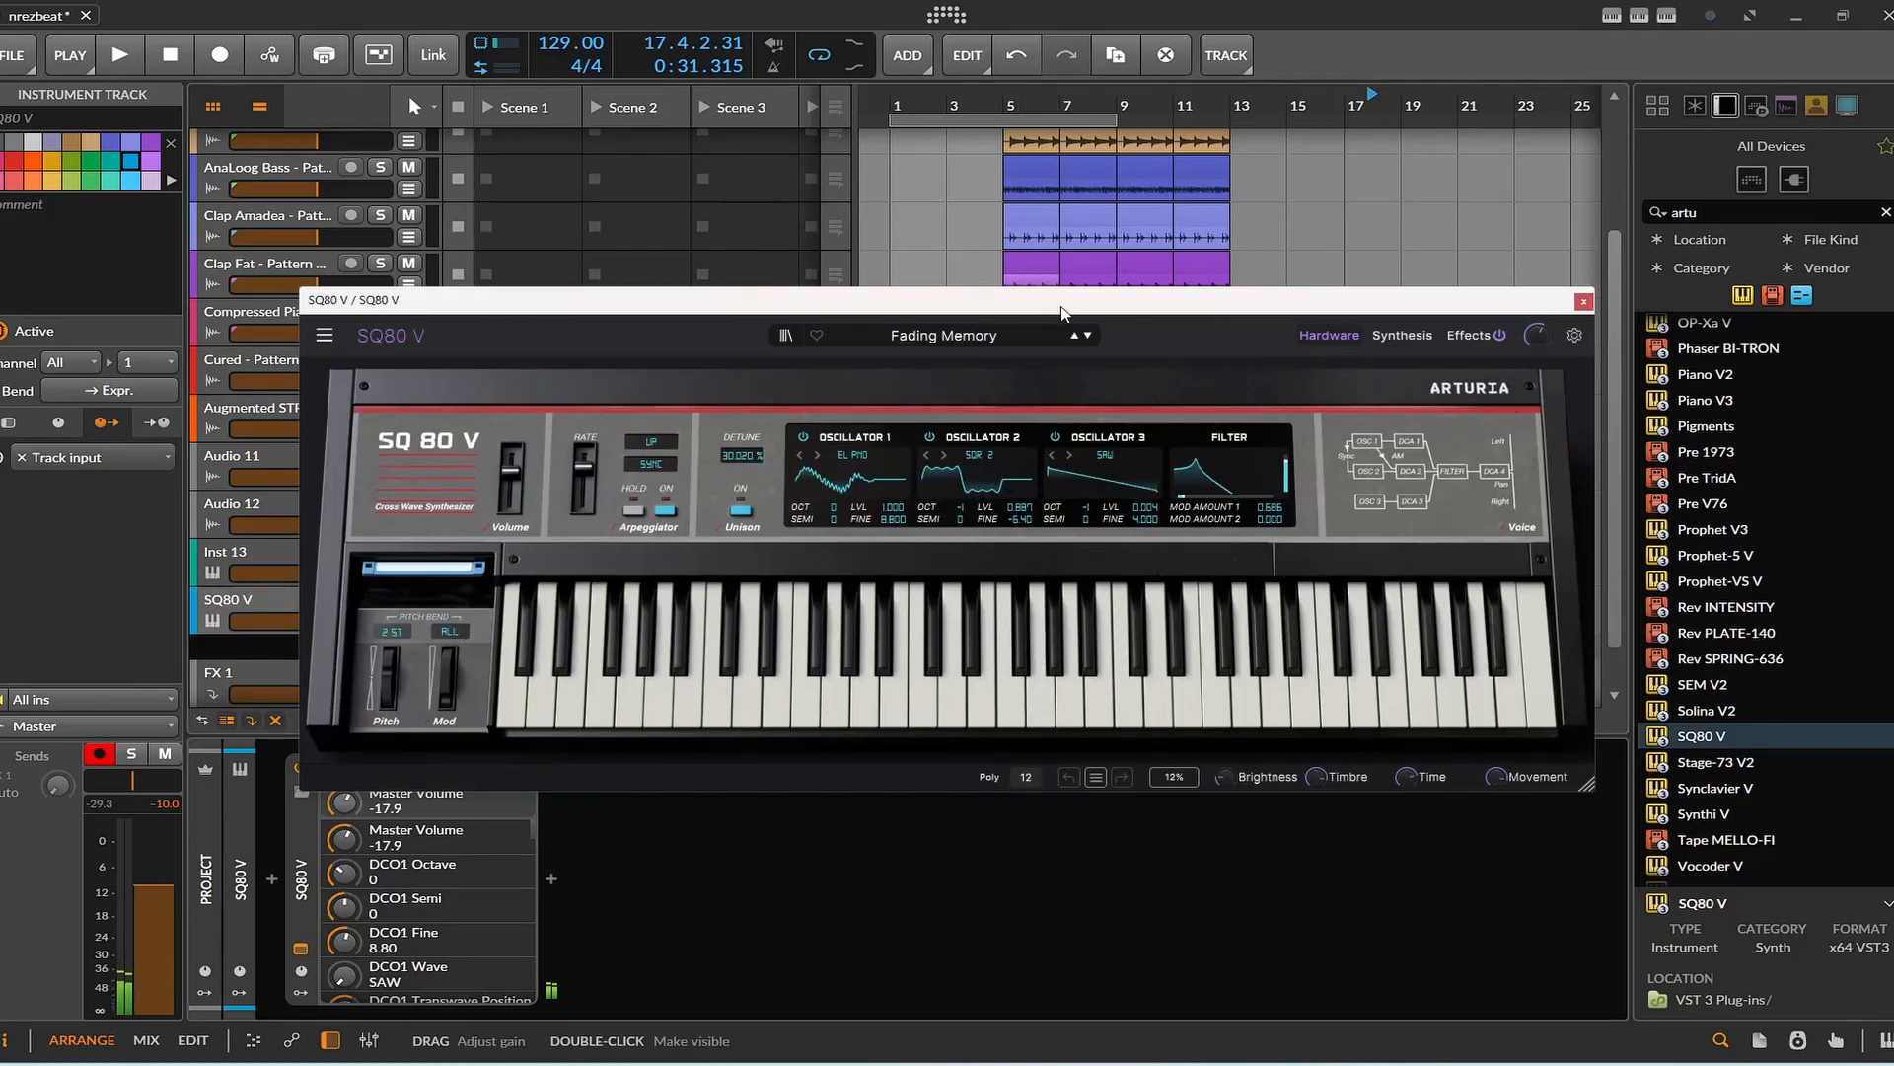
left_click(1088, 335)
left_click(1038, 656)
left_click(986, 730)
Audition the Clavsik pad preset, switch to Cyclones, and close the SQ80 V plug-in window.
left_click(944, 340)
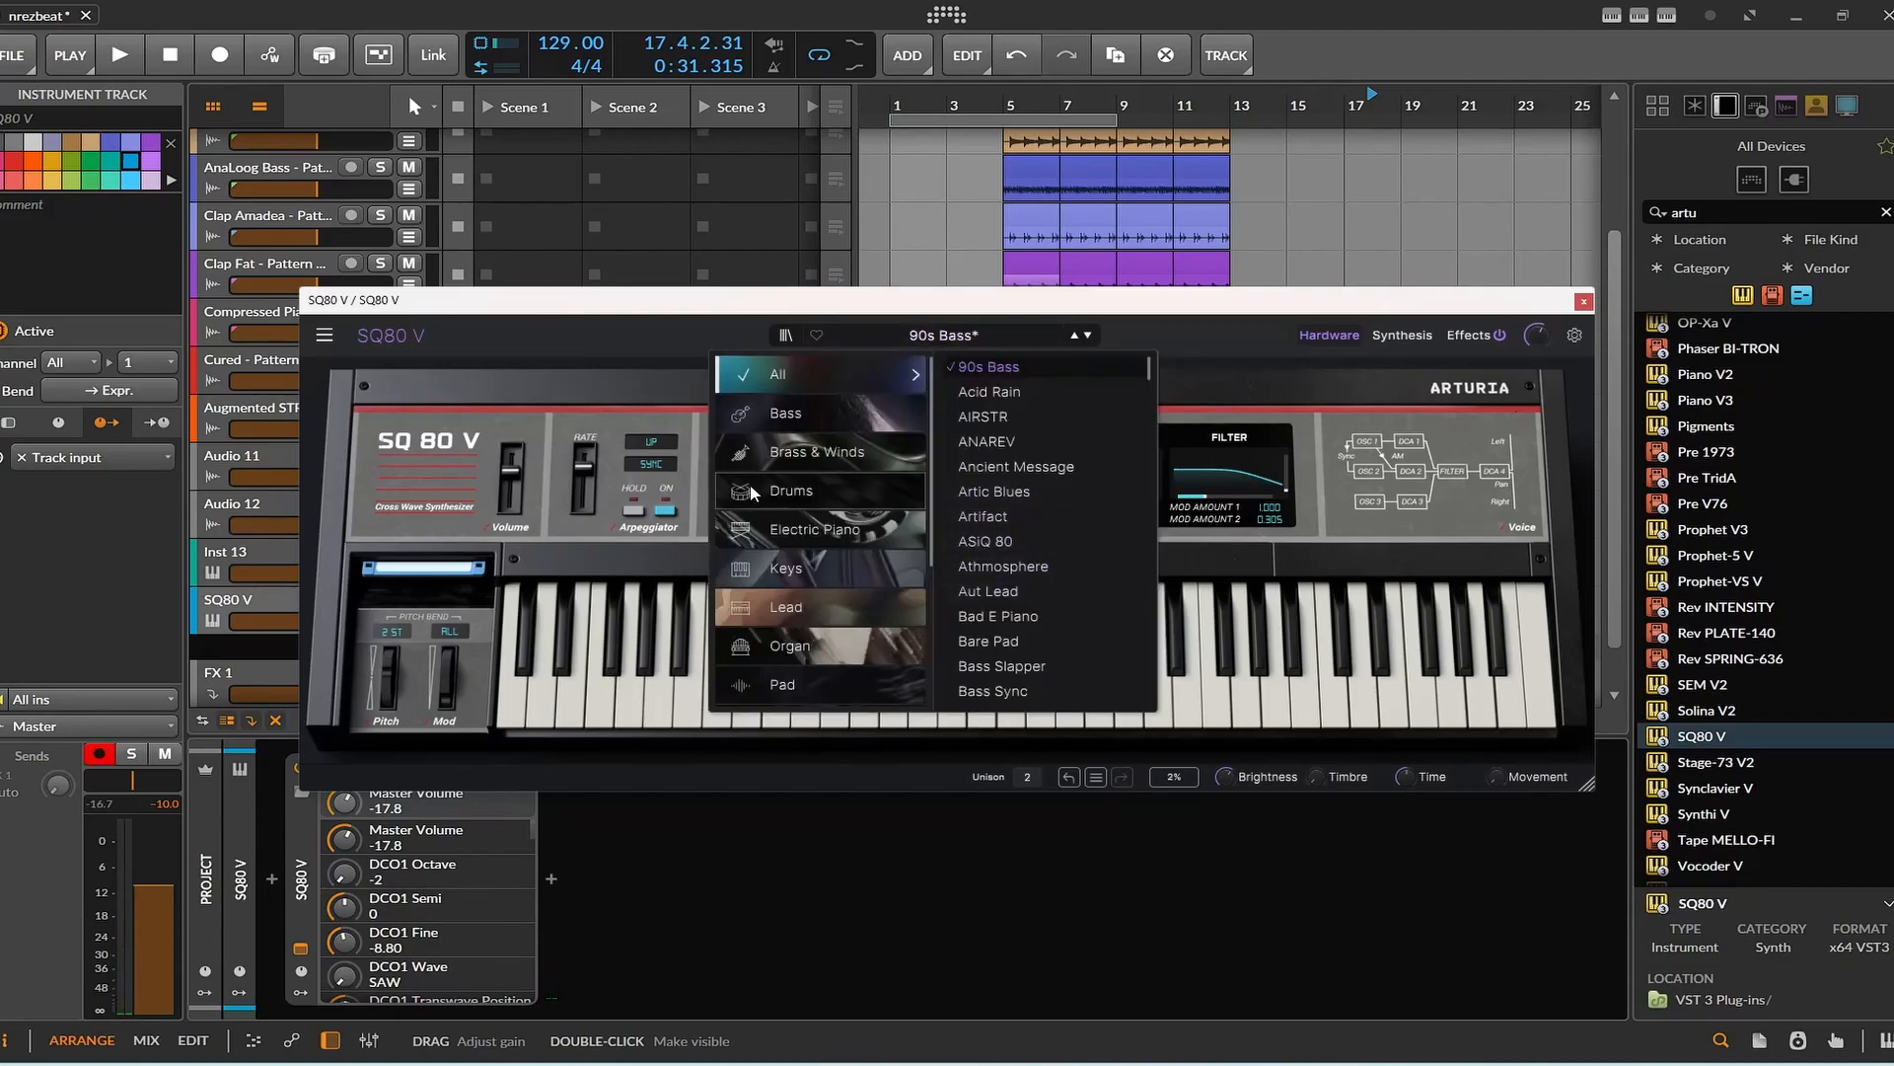
mouse_move(797, 683)
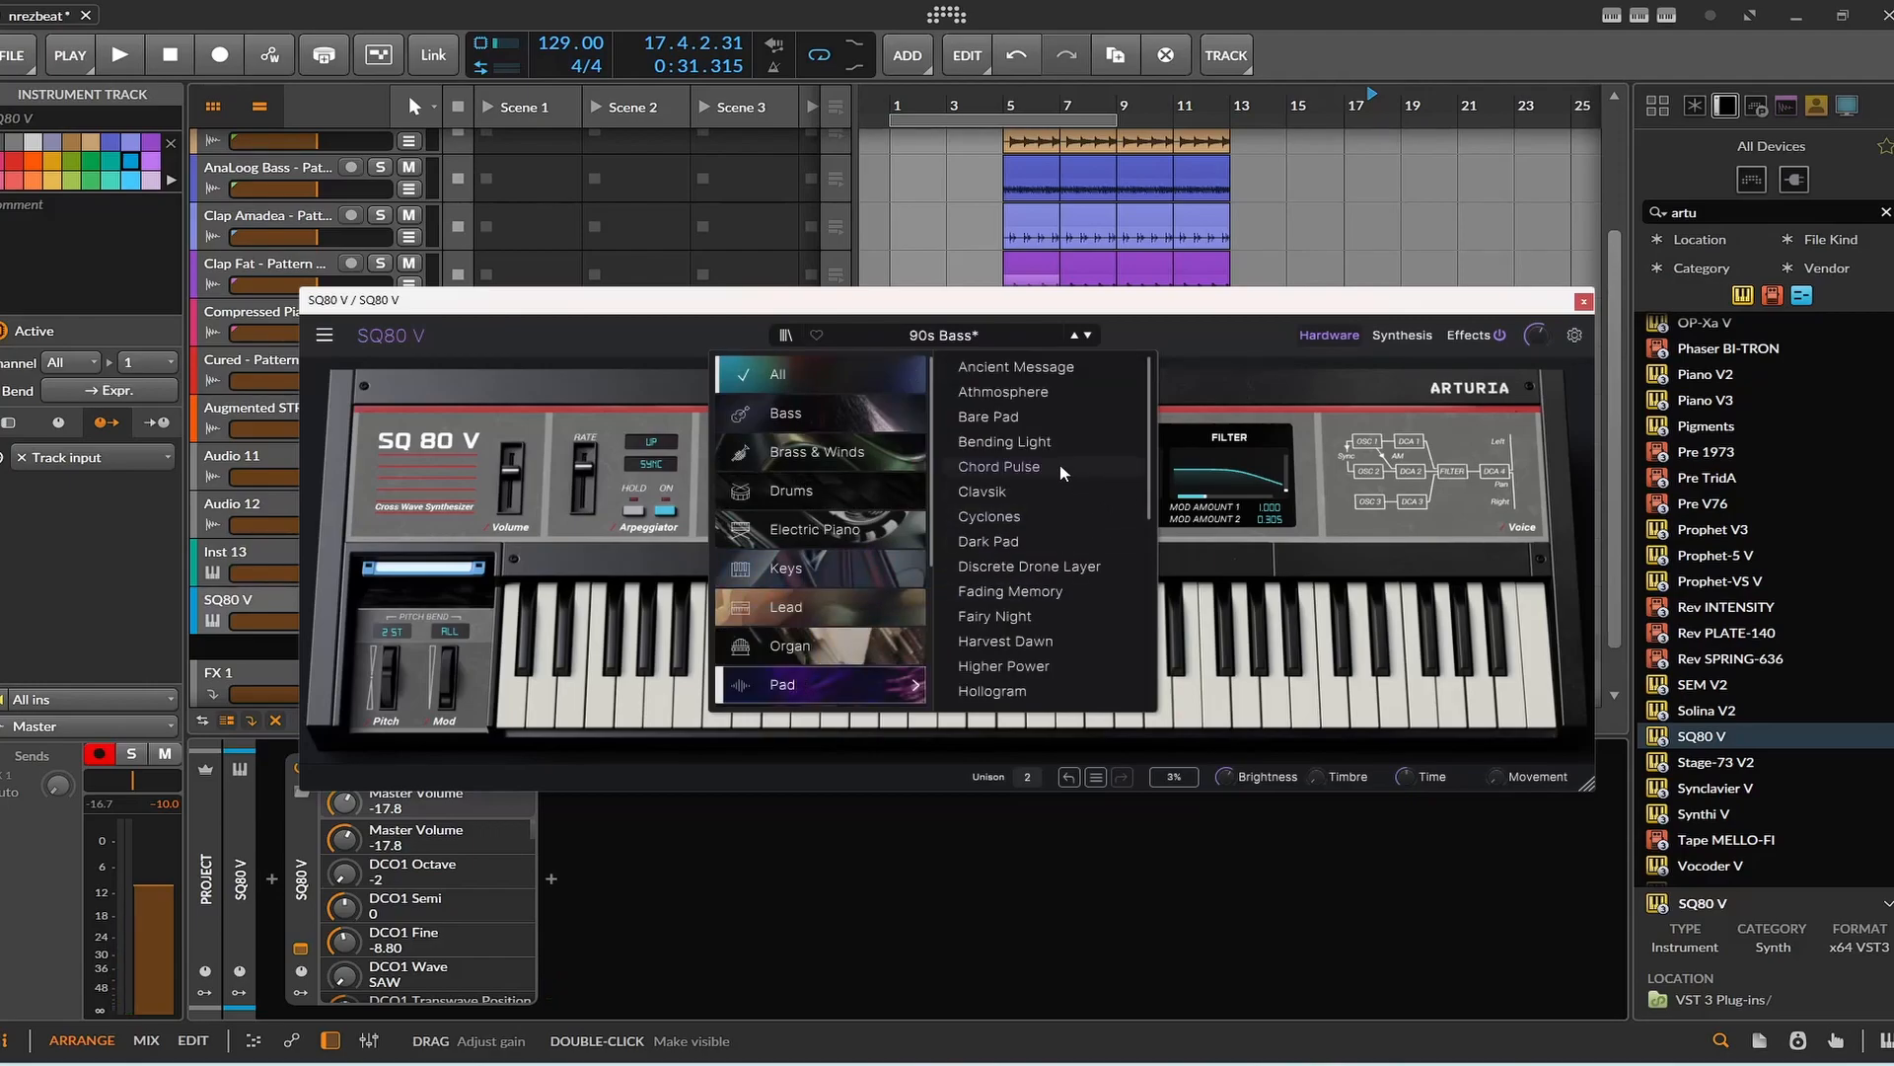
left_click(1024, 490)
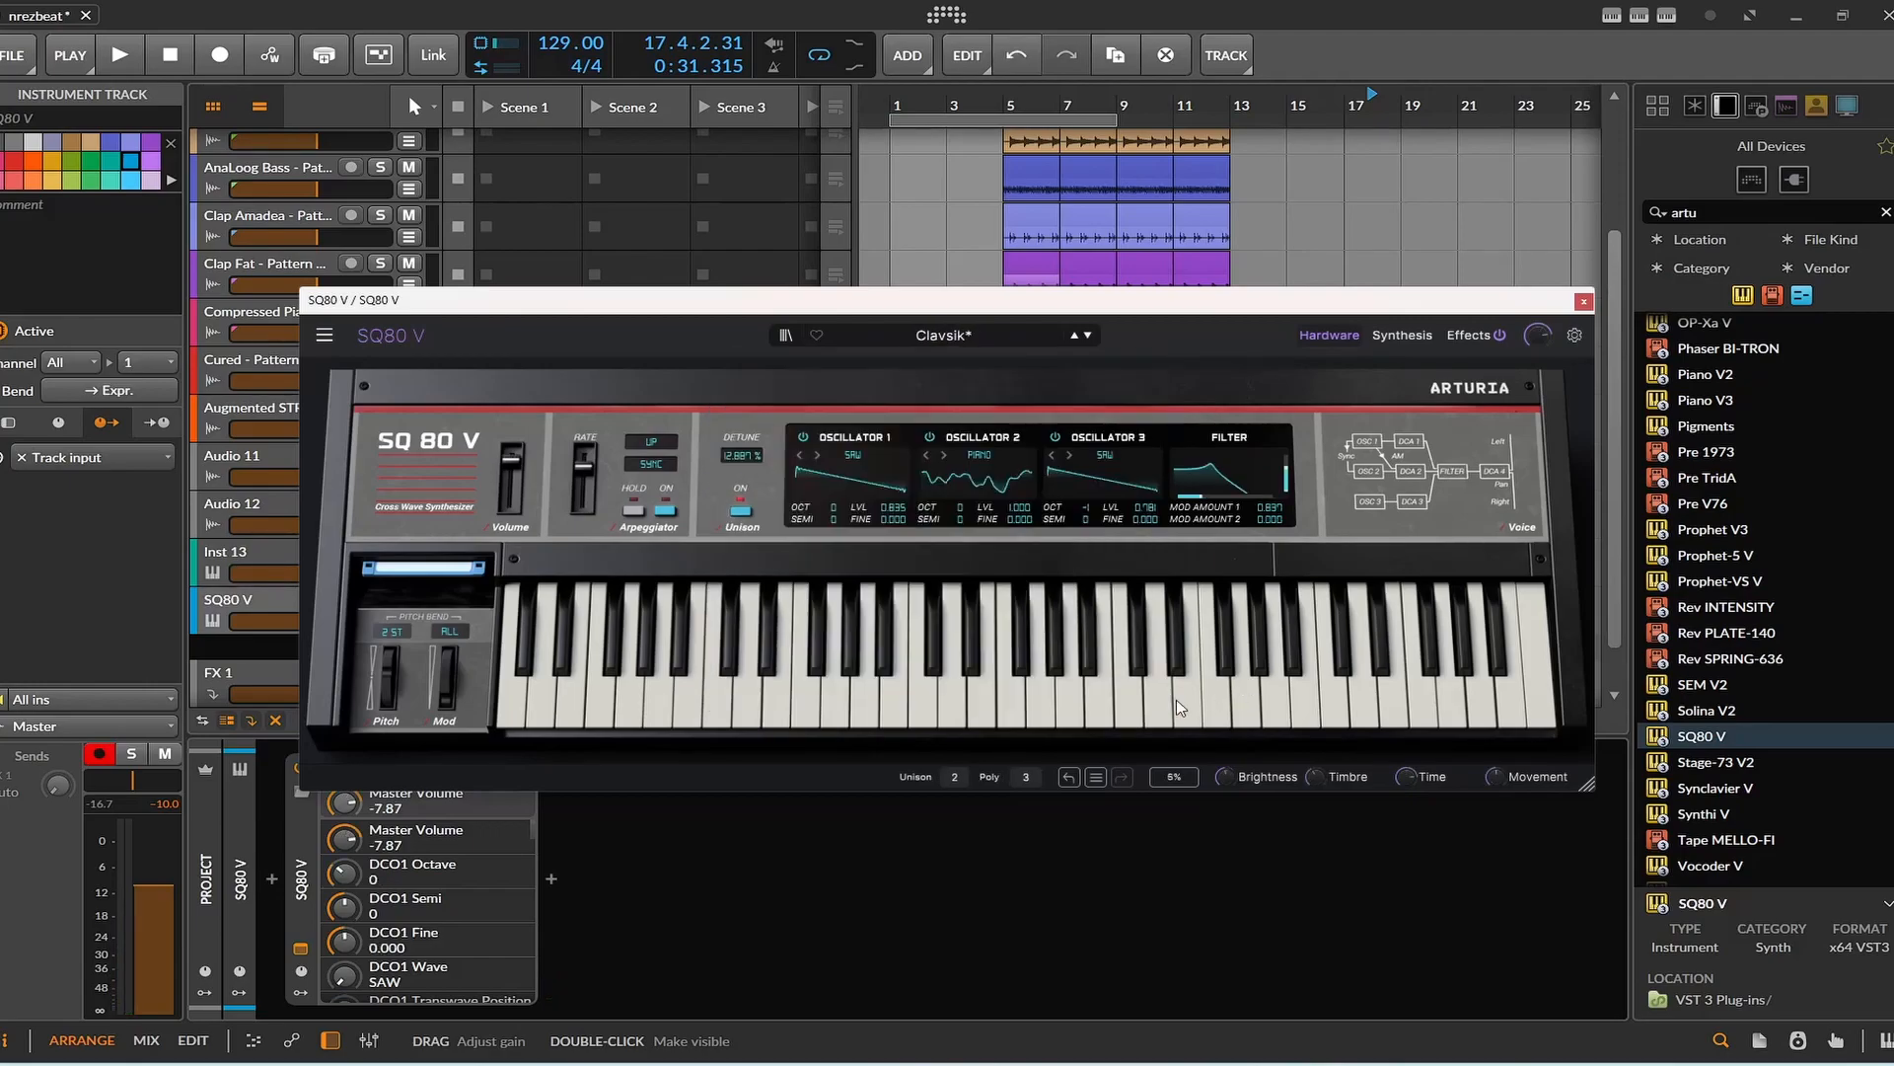
left_click(973, 683)
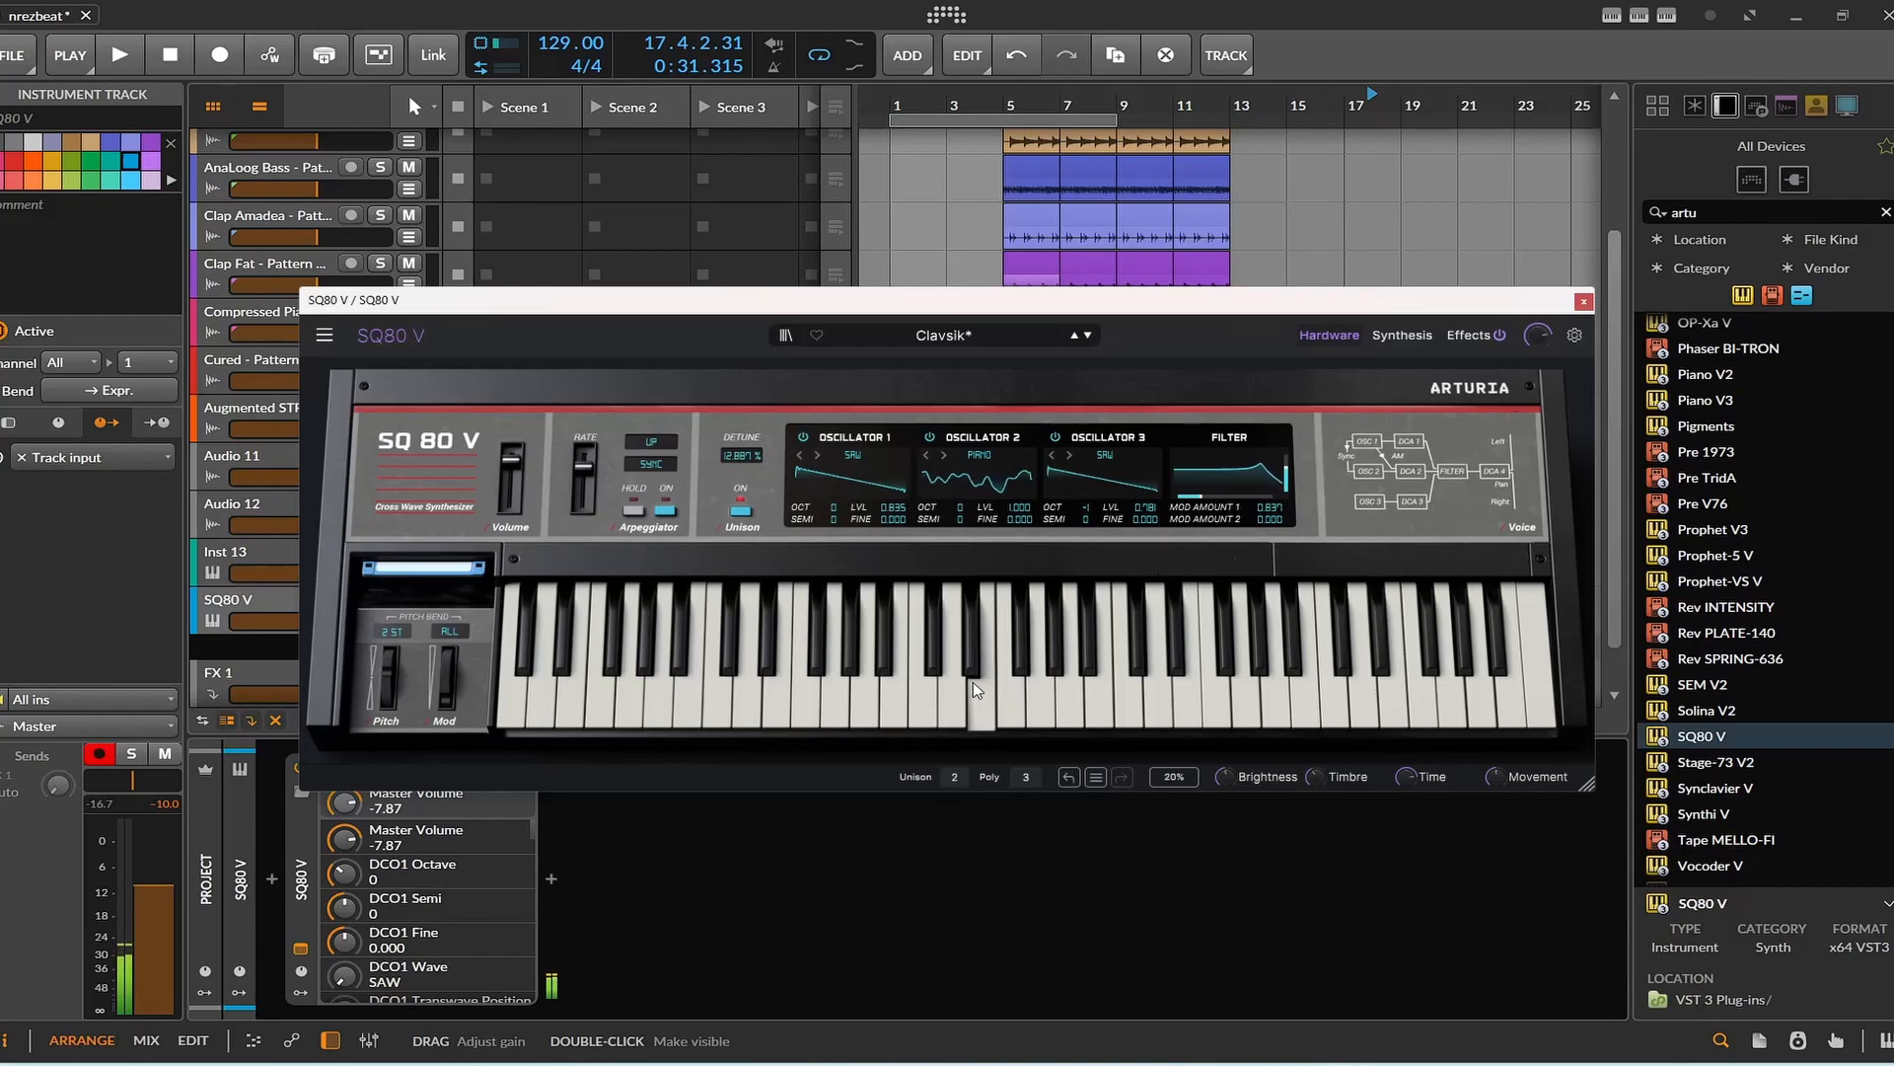
left_click(1087, 335)
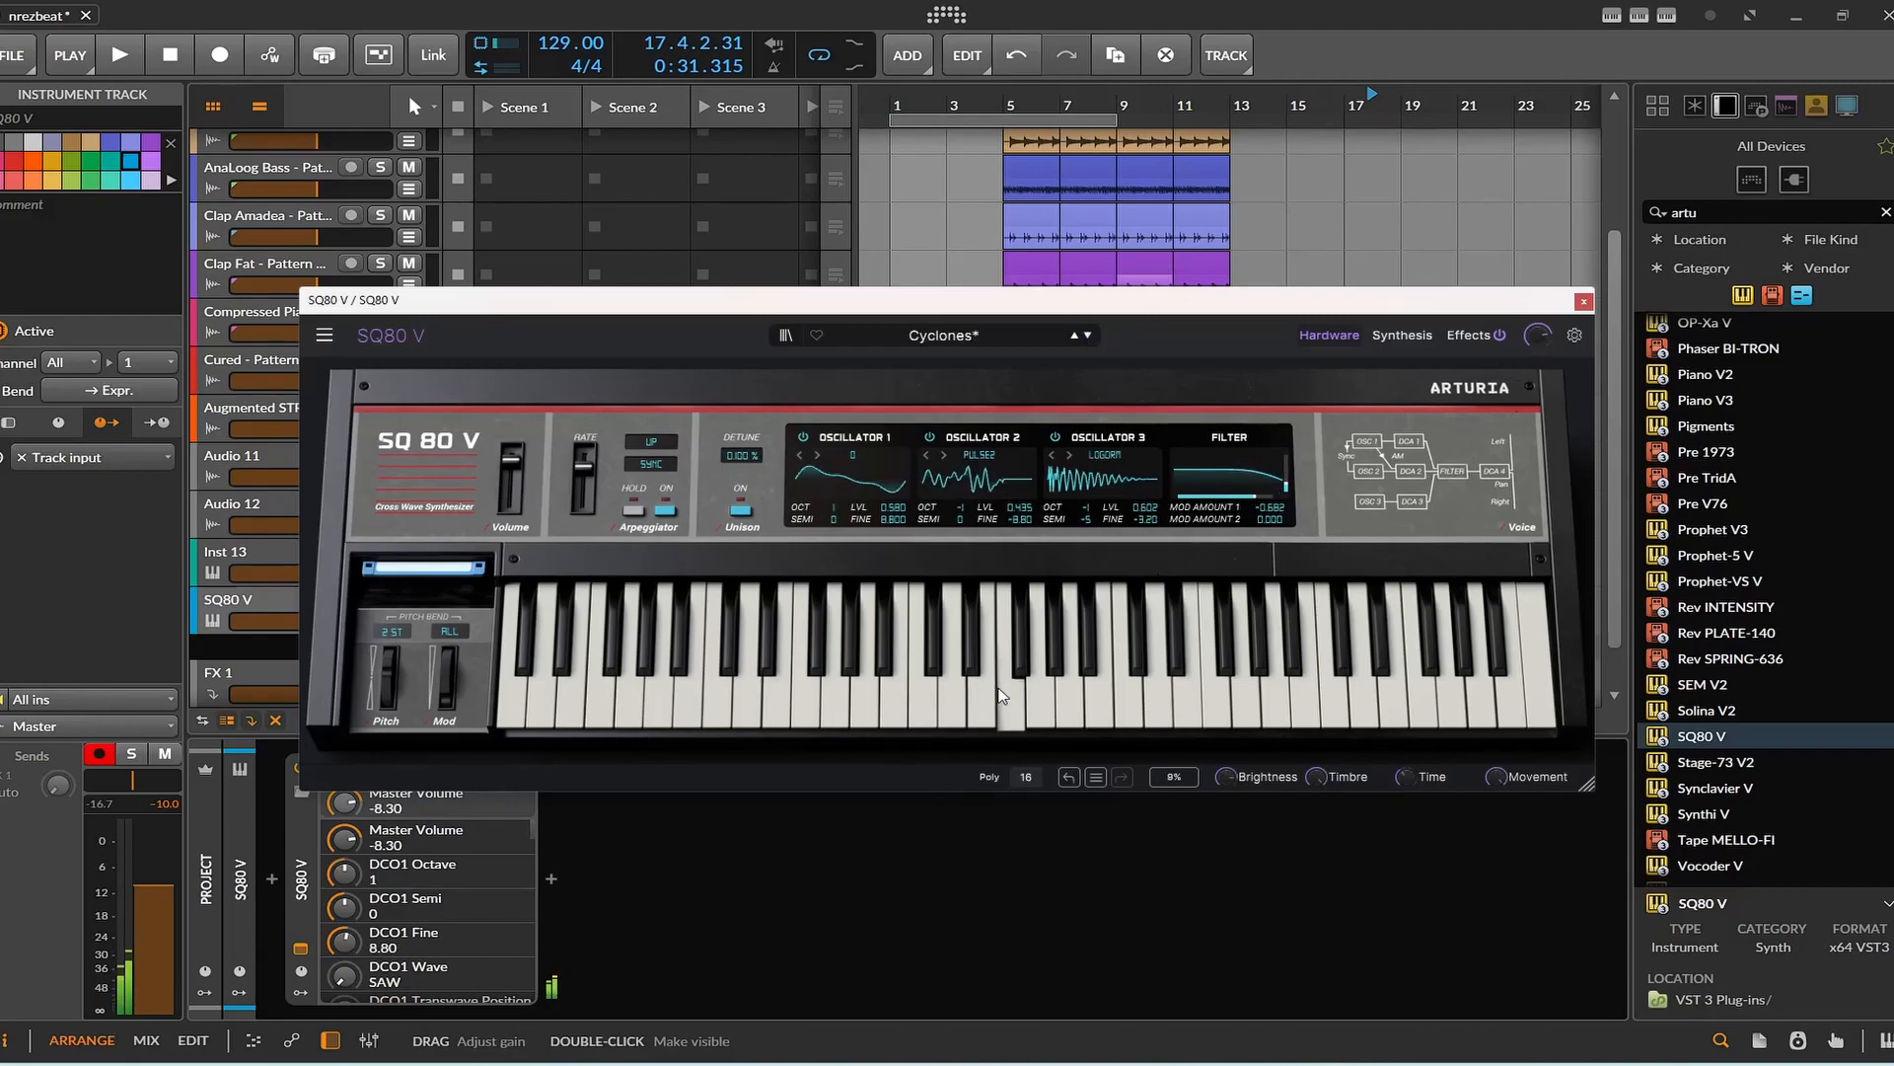
left_click(1583, 301)
left_click(1572, 274)
Create a two-bar clip at bar 1 on the SQ80 V track and open it in the note editor.
double_click(898, 609)
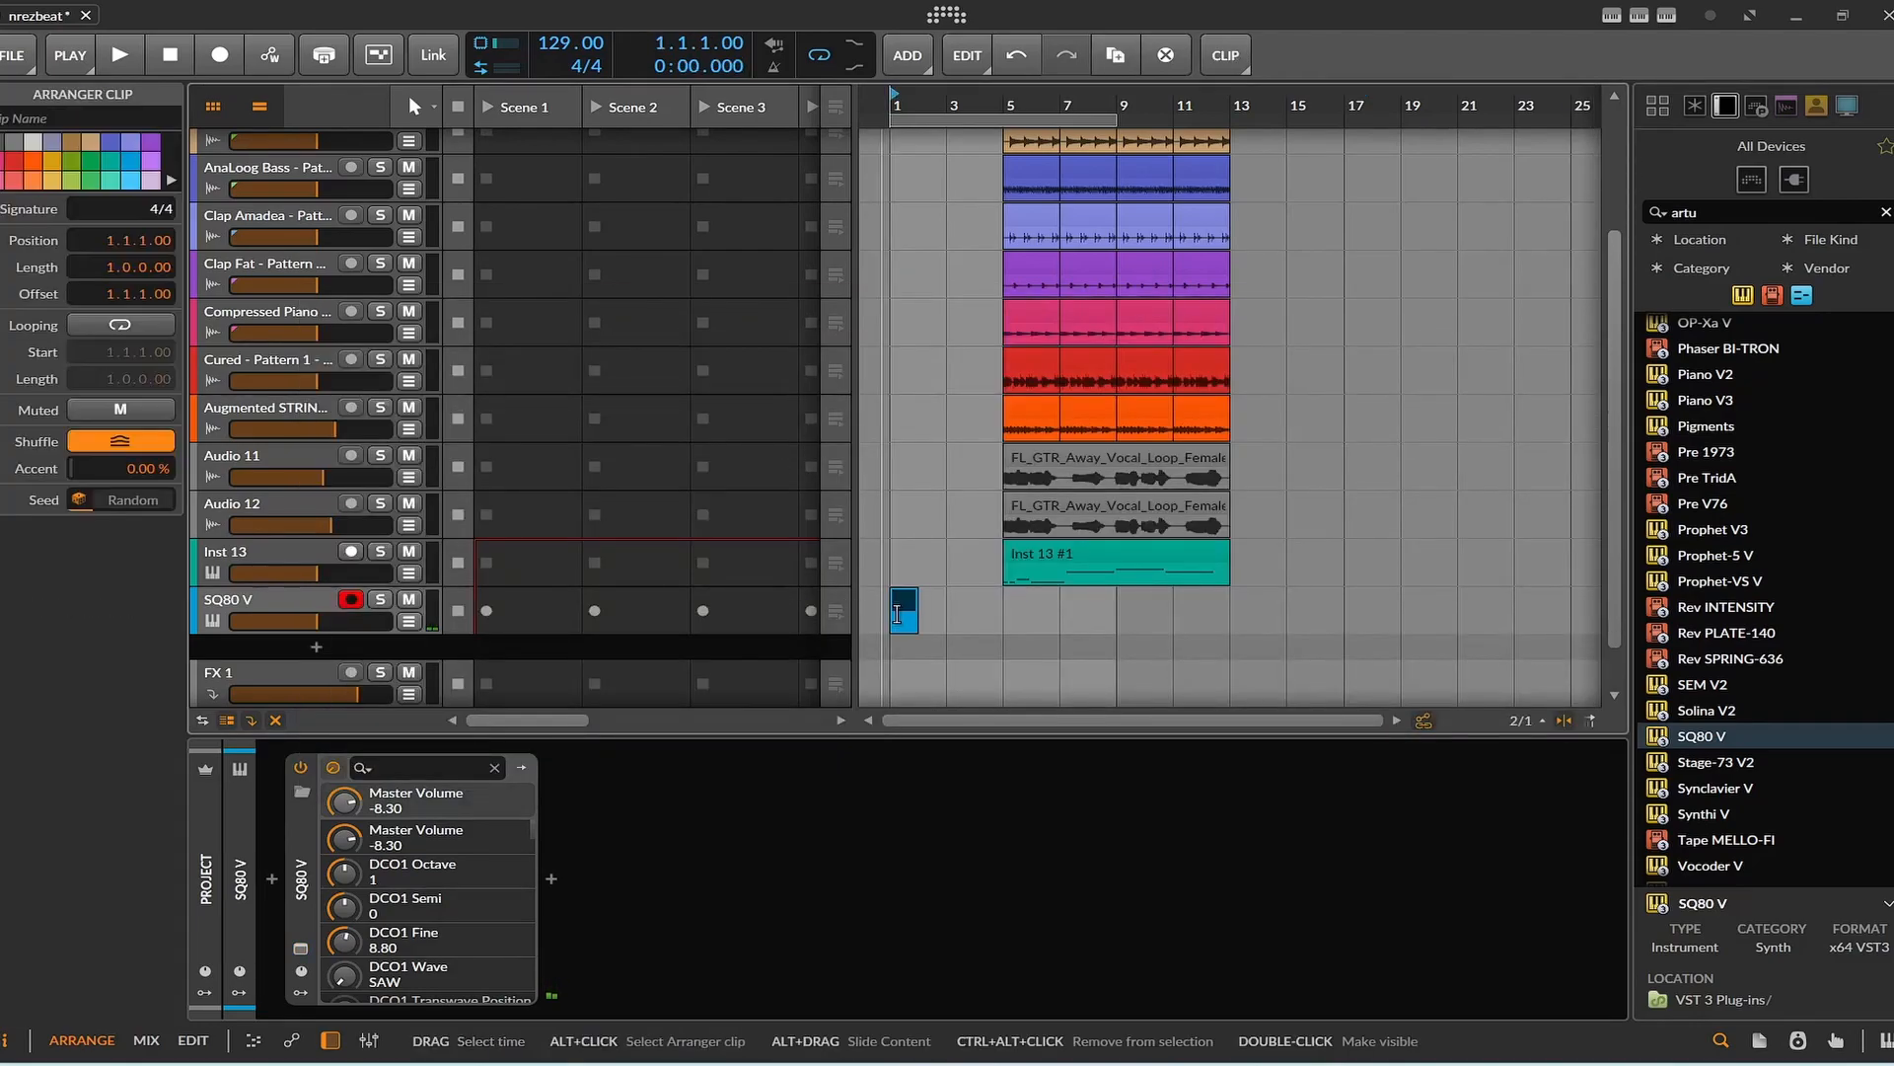
left_click_drag(913, 600, 924, 596)
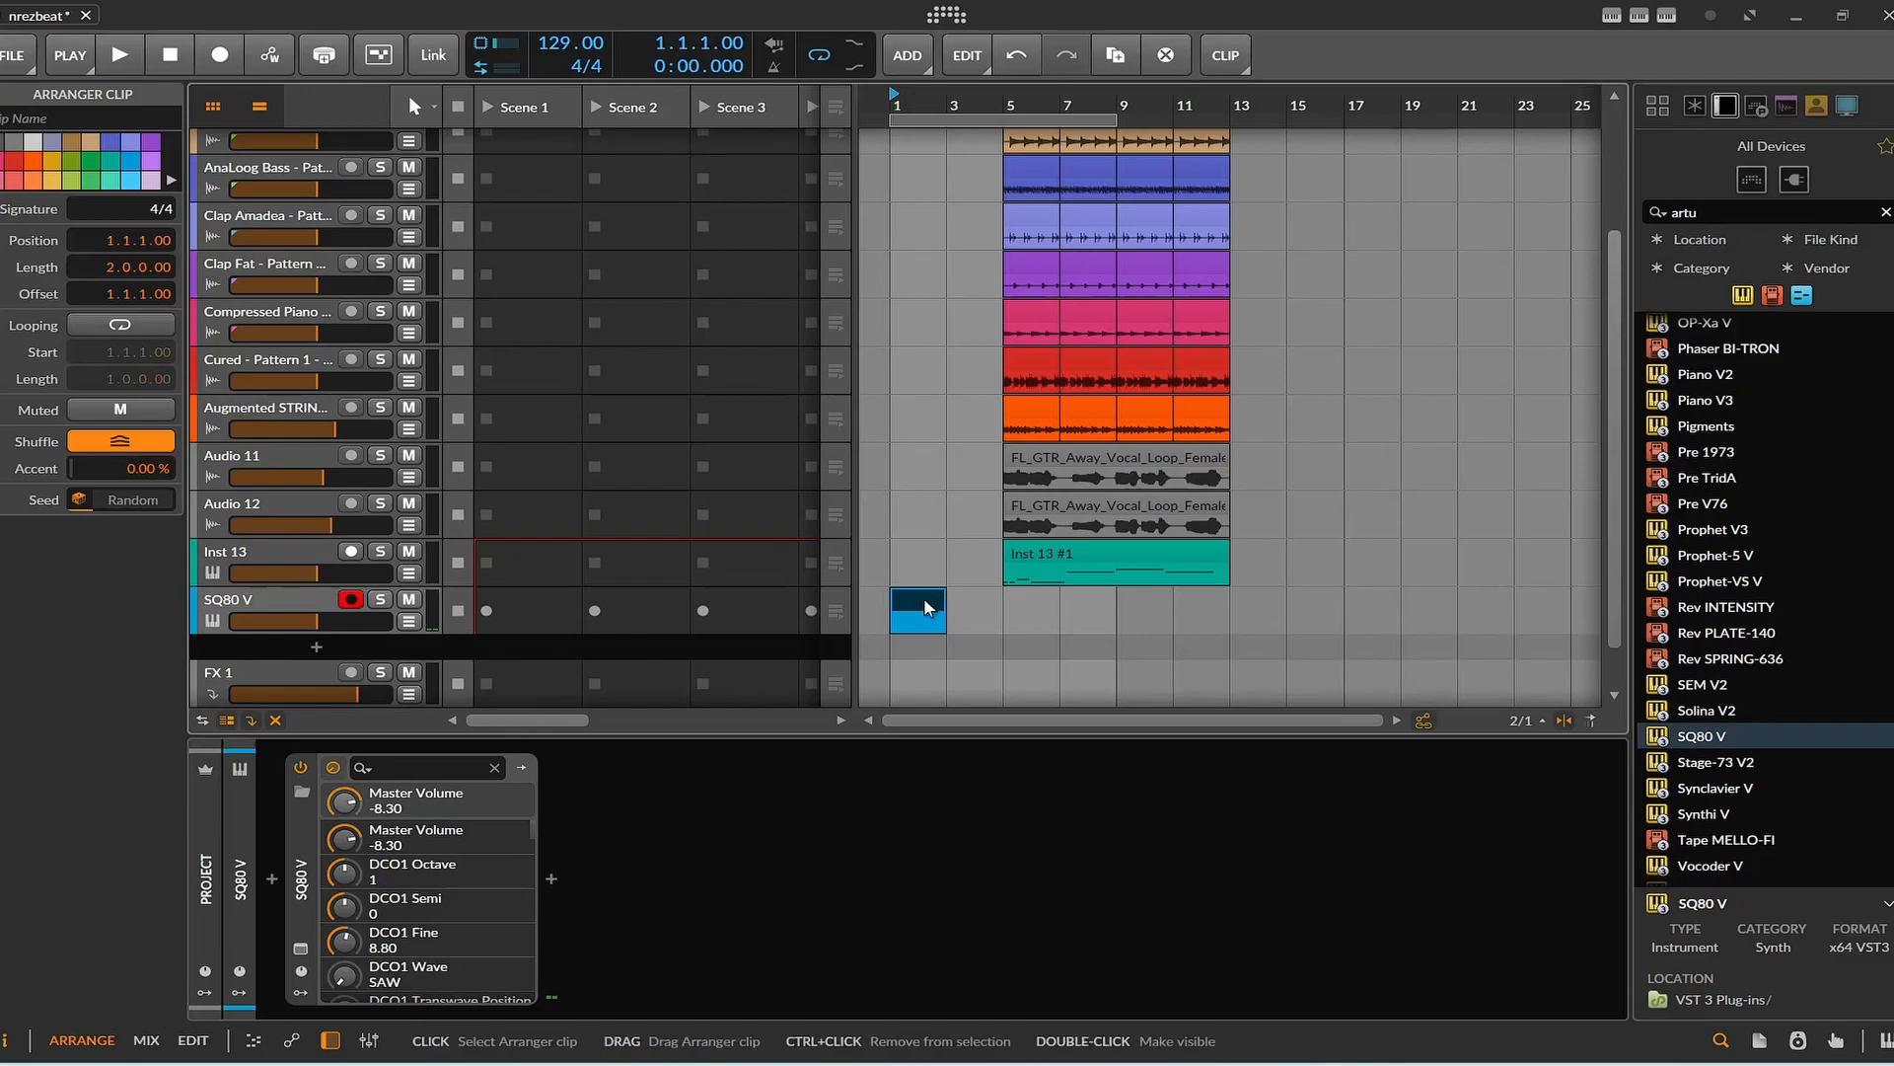
double_click(923, 596)
Draw a B2 note at the start of the clip and lengthen it to three beats.
left_click(522, 900)
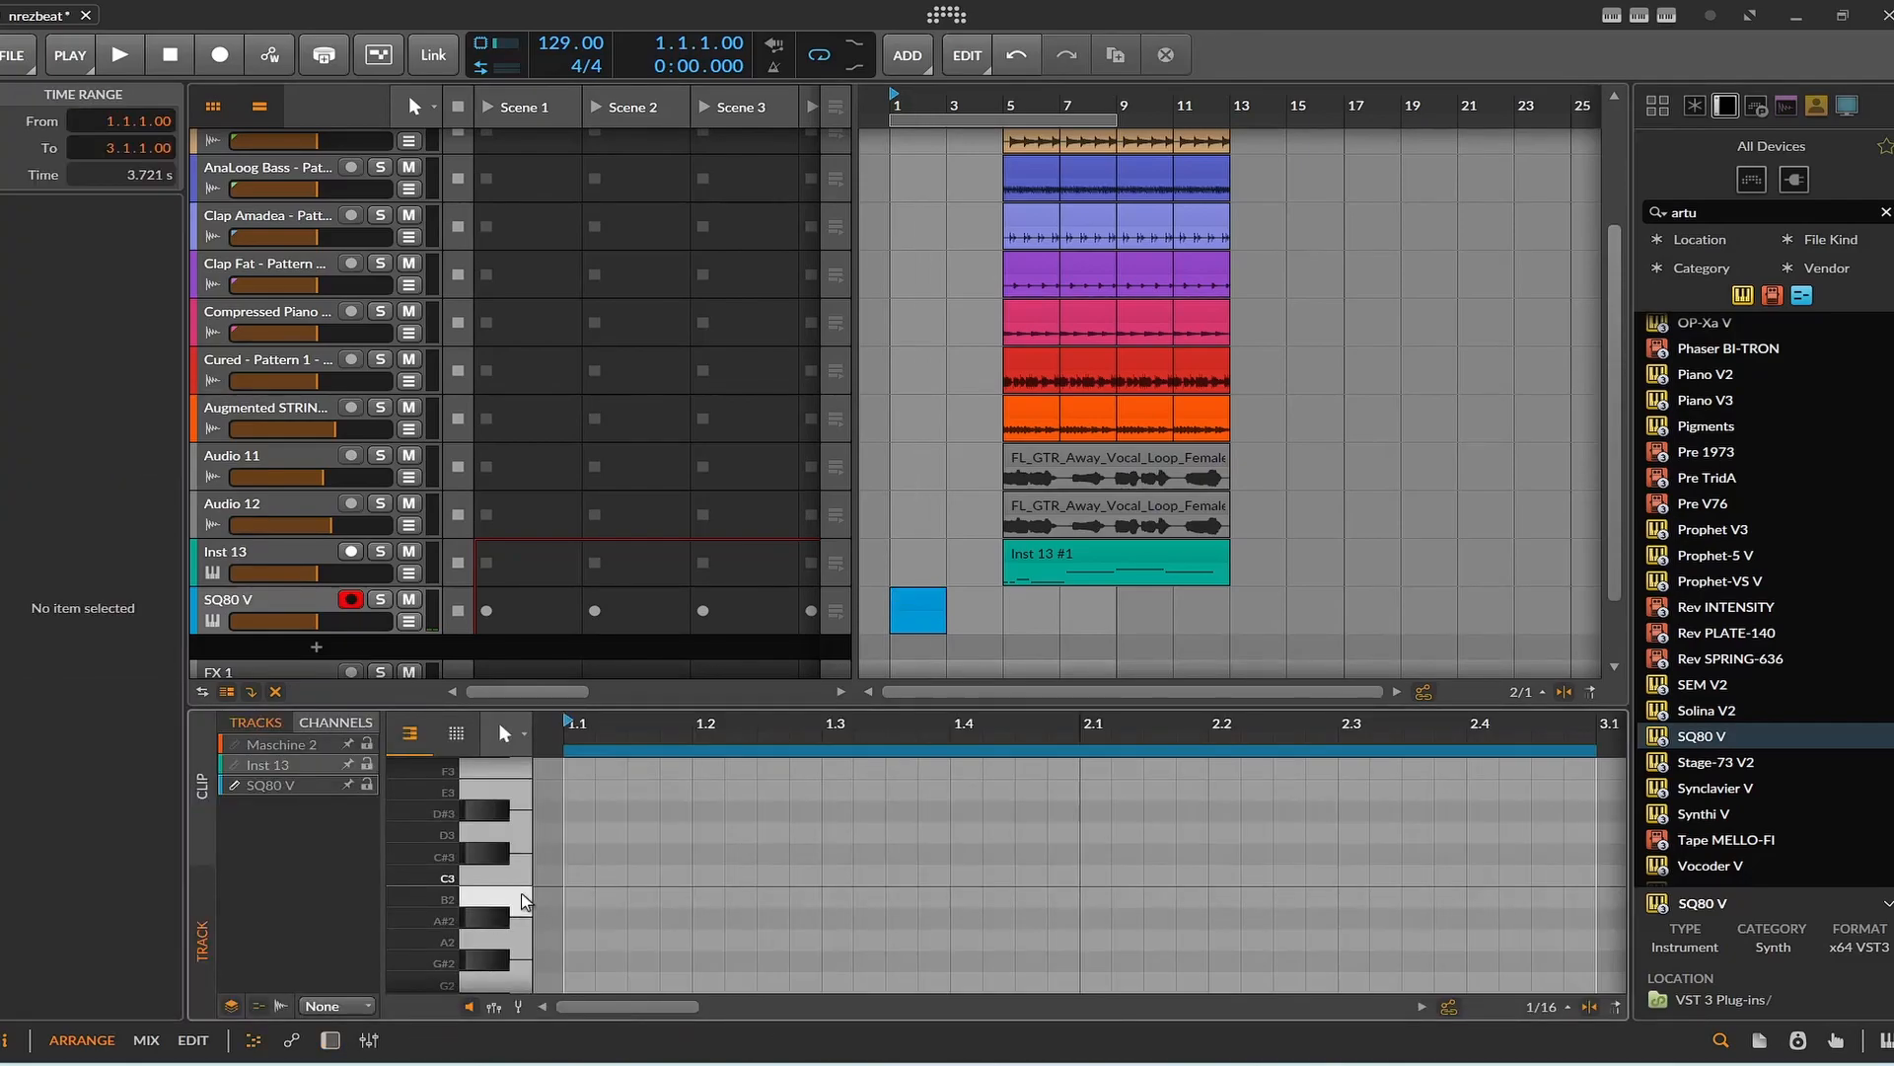
double_click(579, 898)
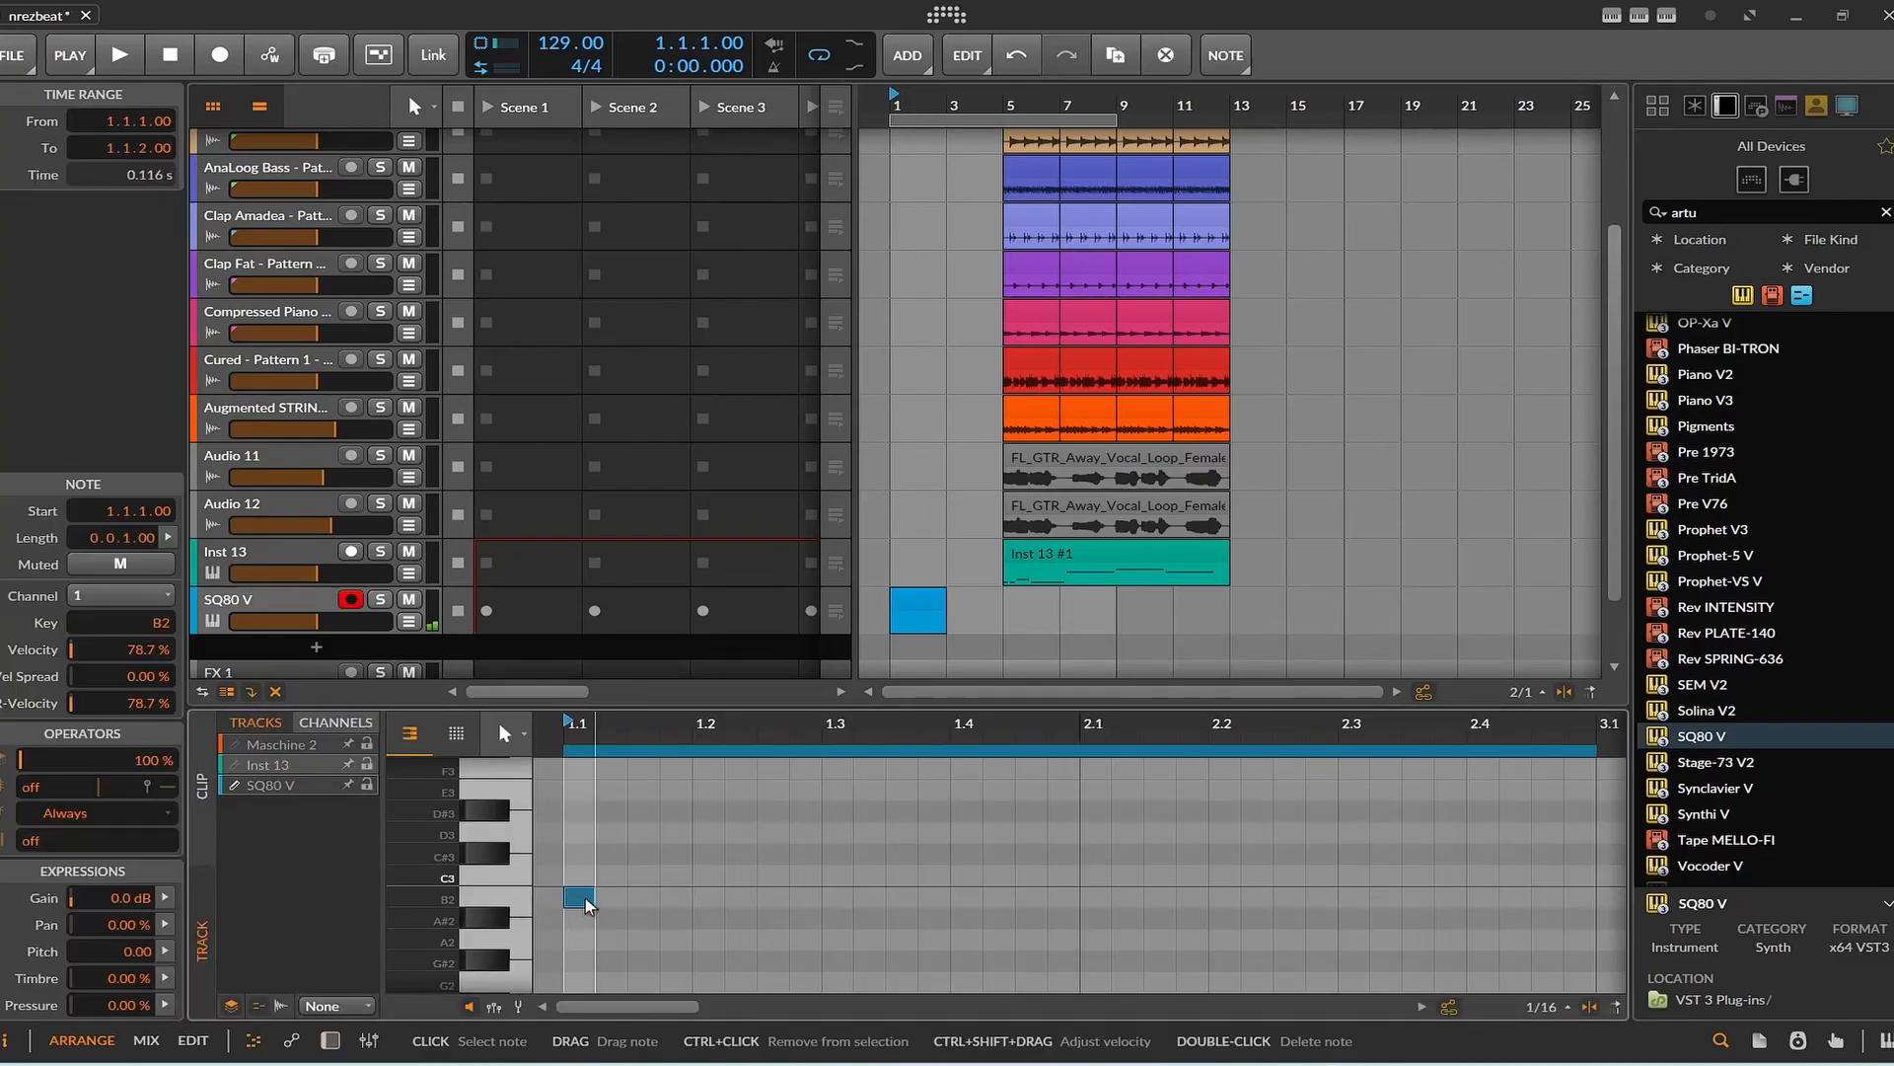
left_click_drag(592, 897, 804, 899)
left_click_drag(935, 908, 935, 908)
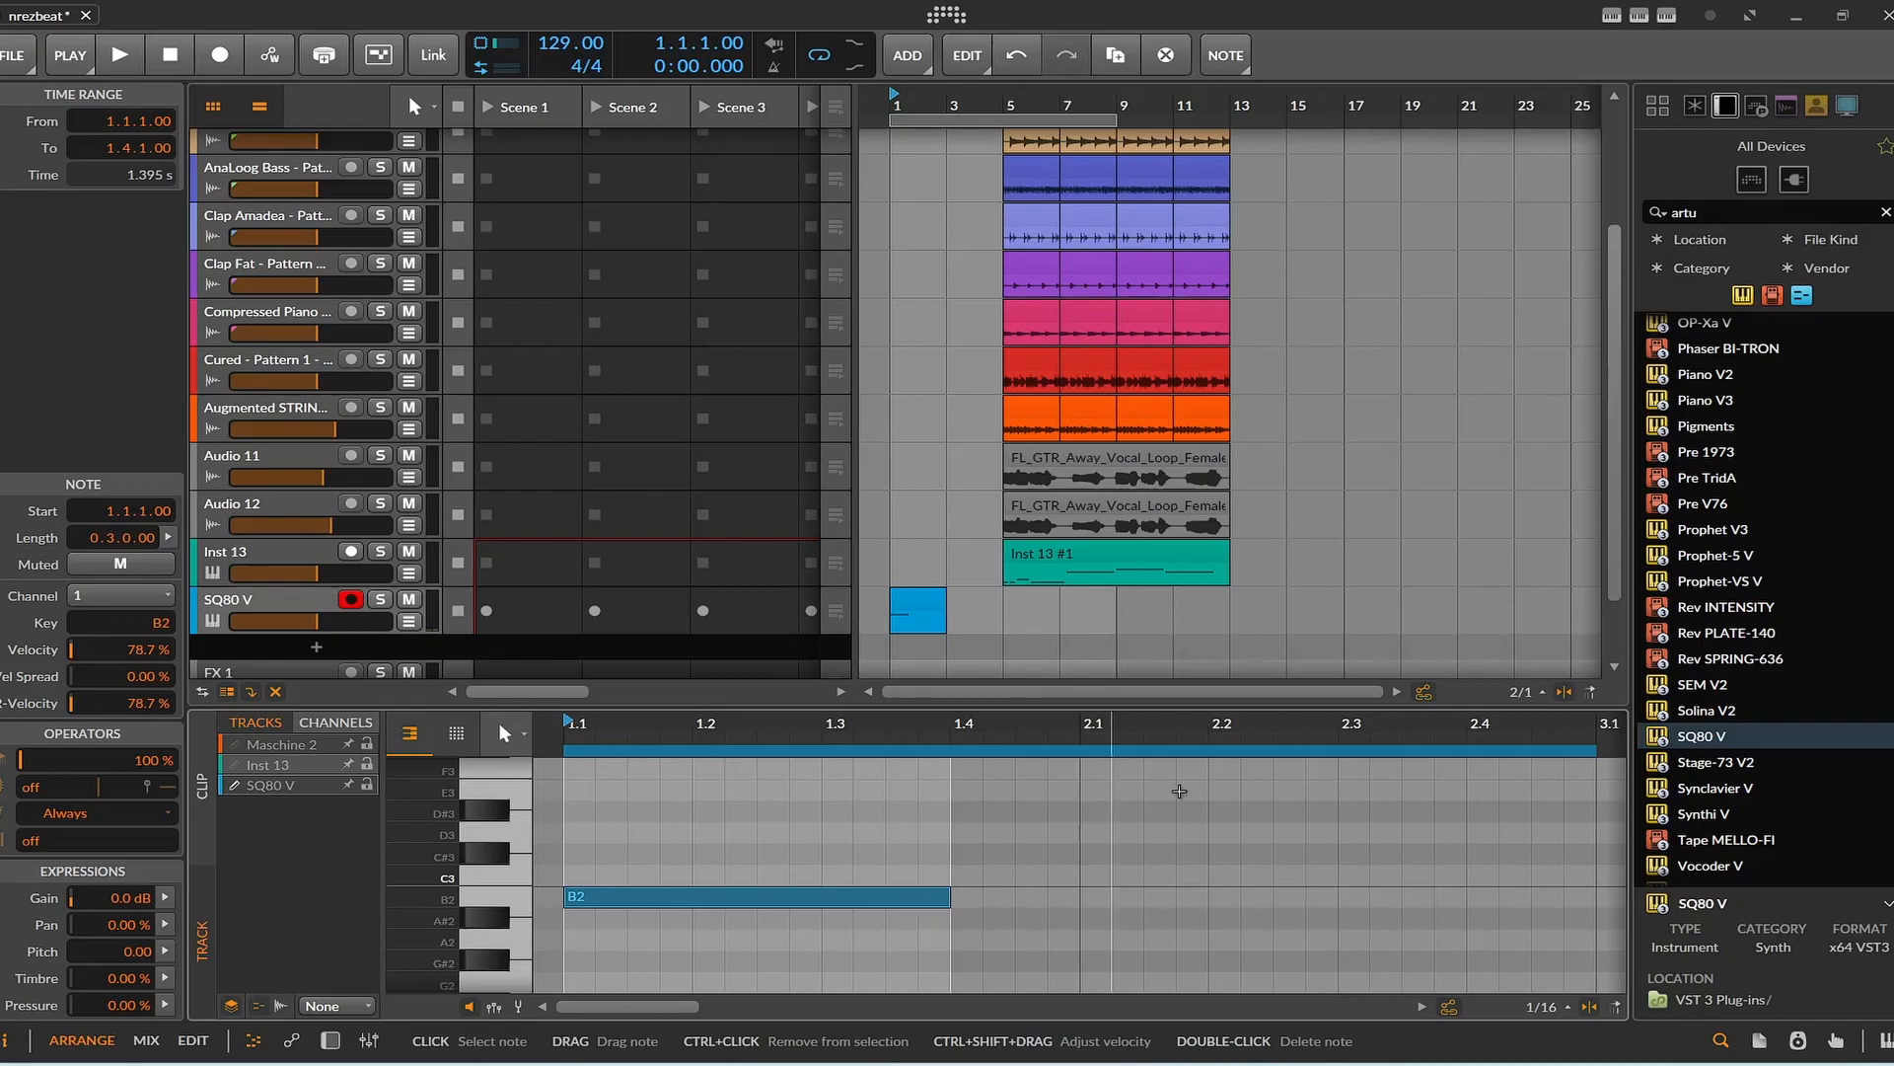
Extend the clip to four bars and arrange consecutive C3, A2 and G2 notes, with G2 held until bar 4.
left_click_drag(943, 610, 996, 609)
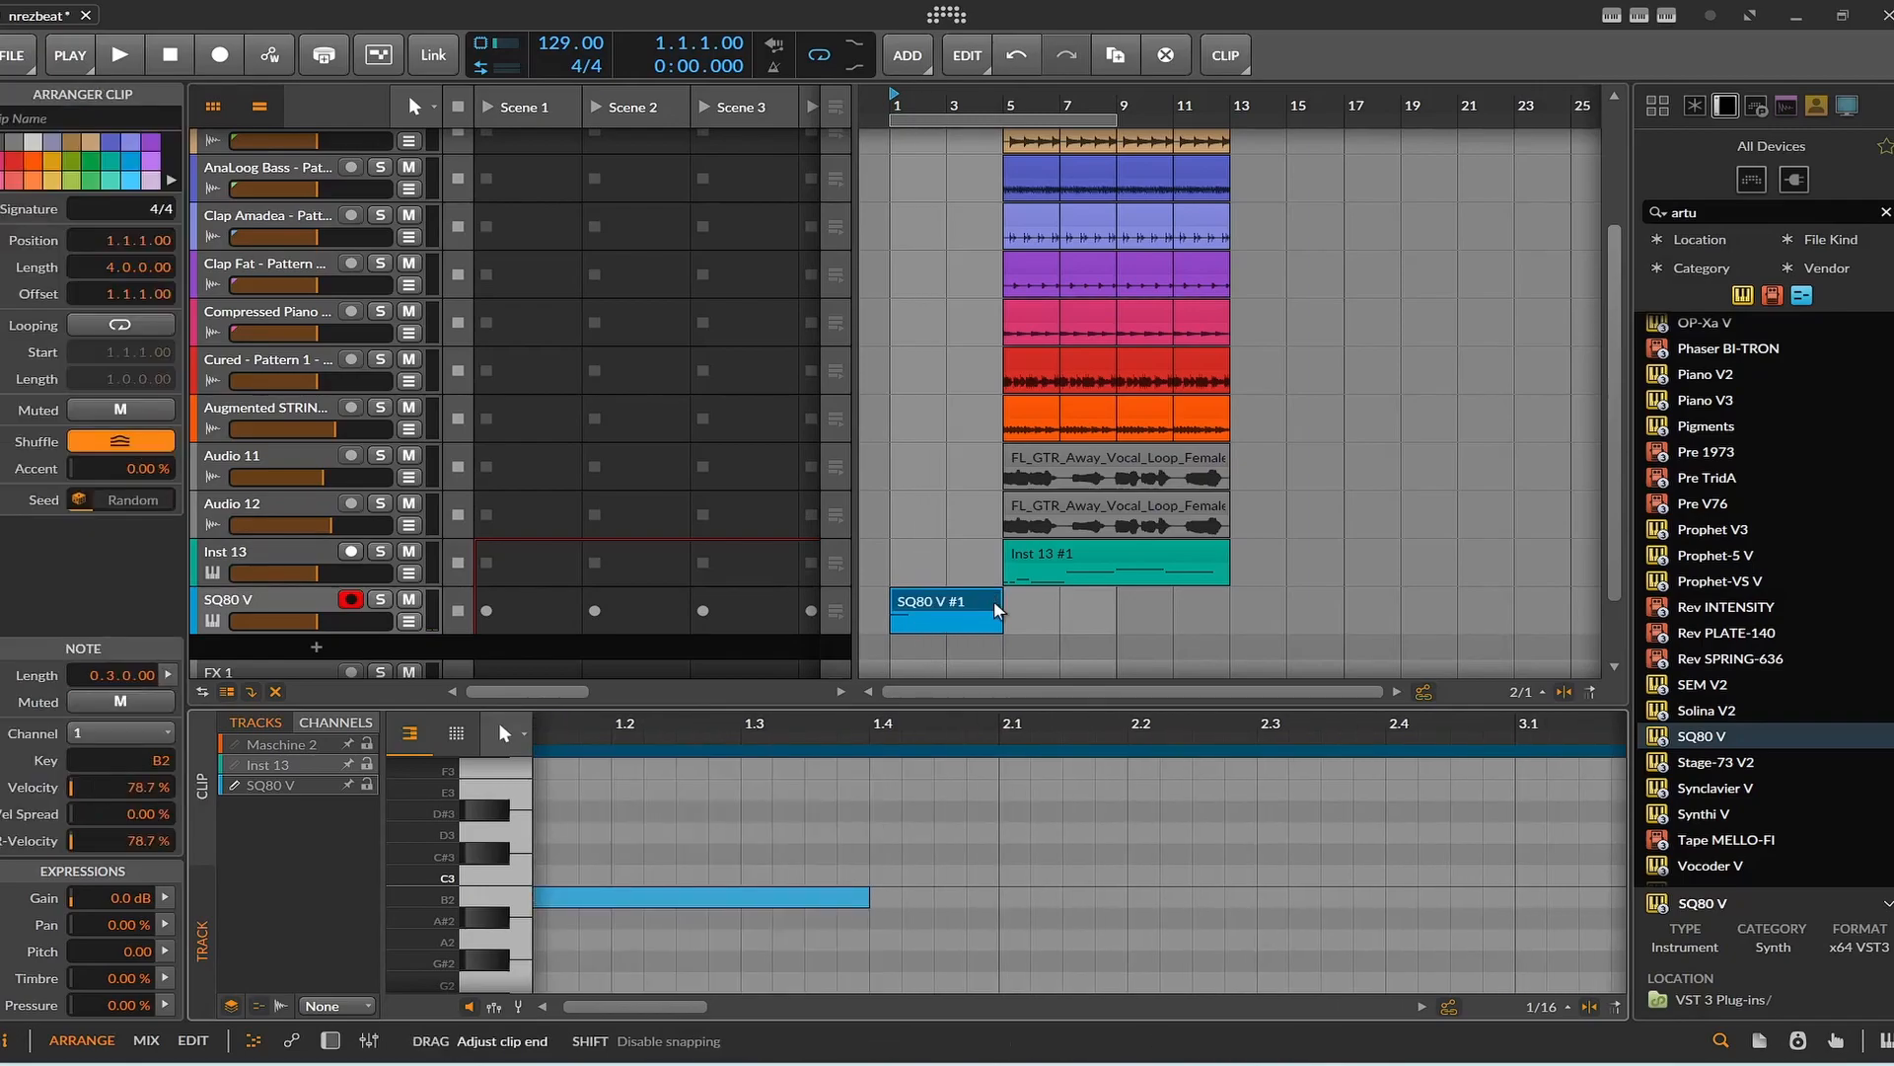
left_click_drag(794, 892, 1557, 916)
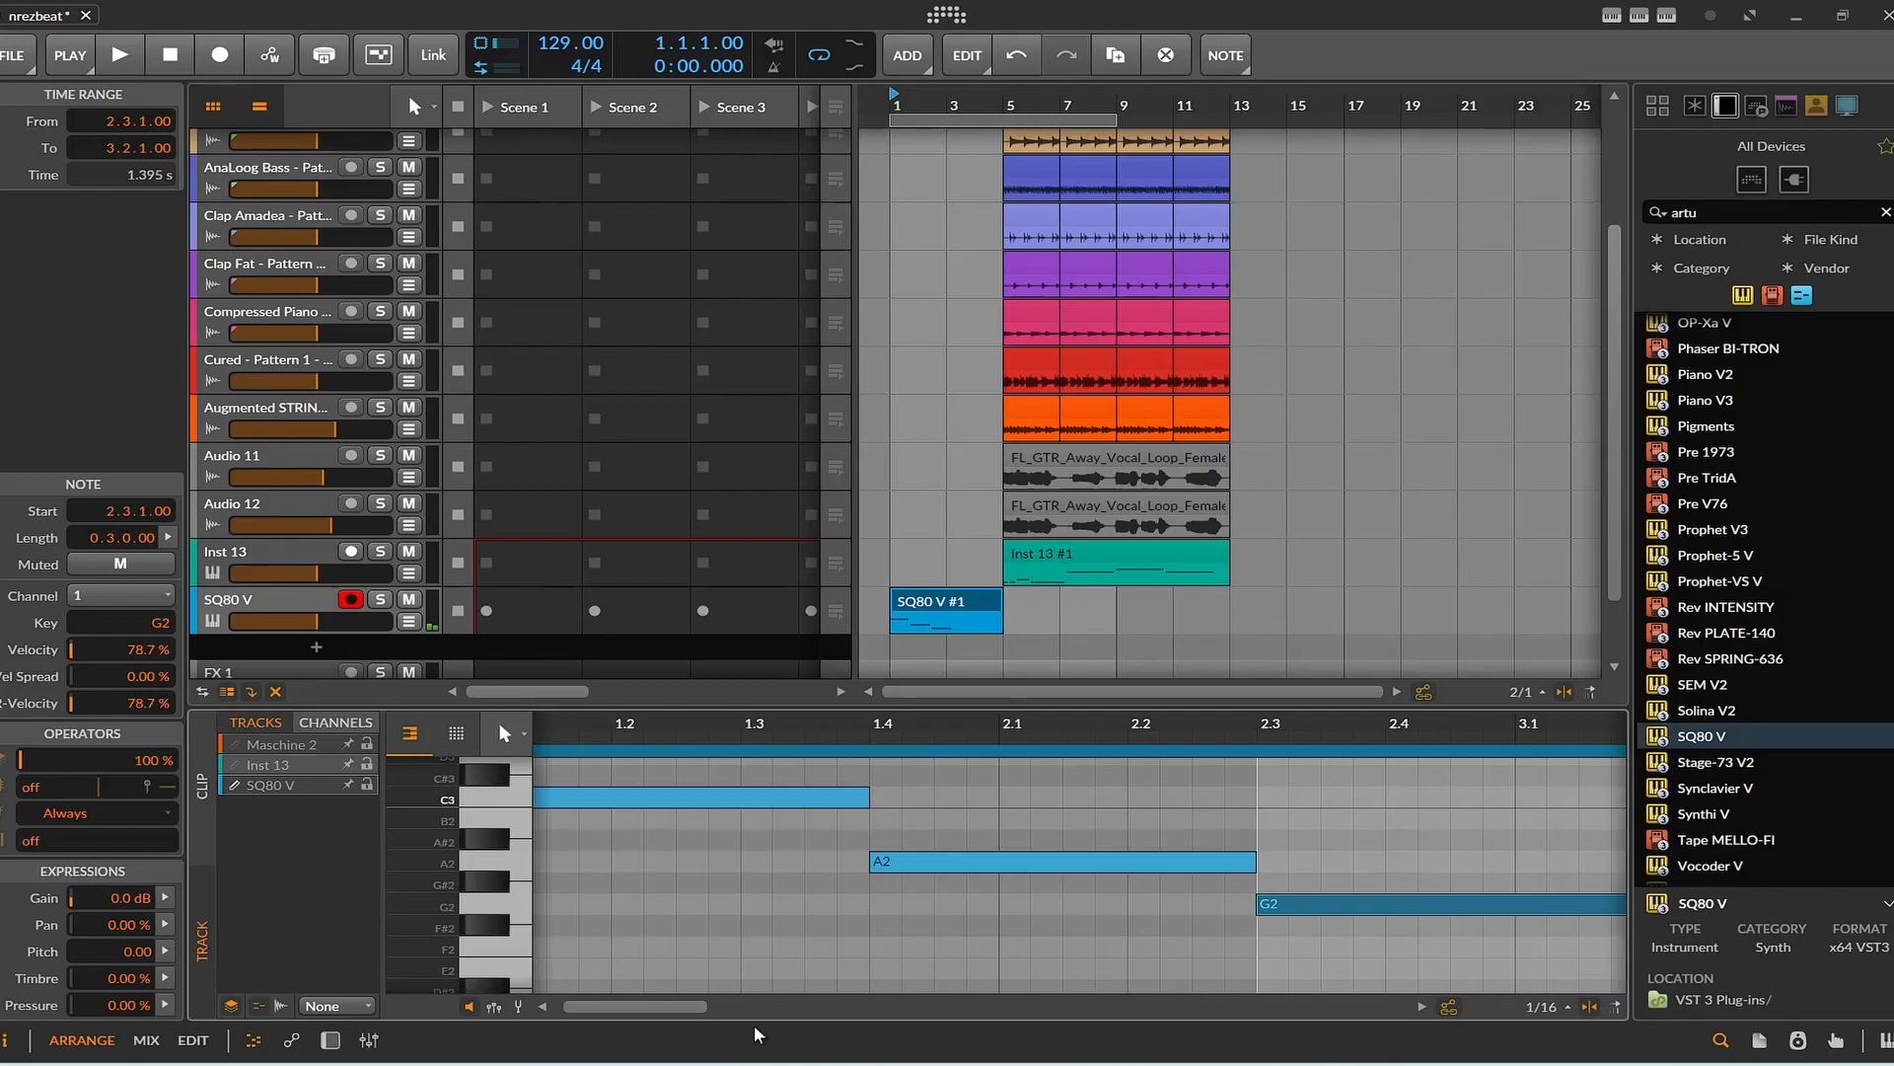
left_click_drag(695, 1006, 750, 1007)
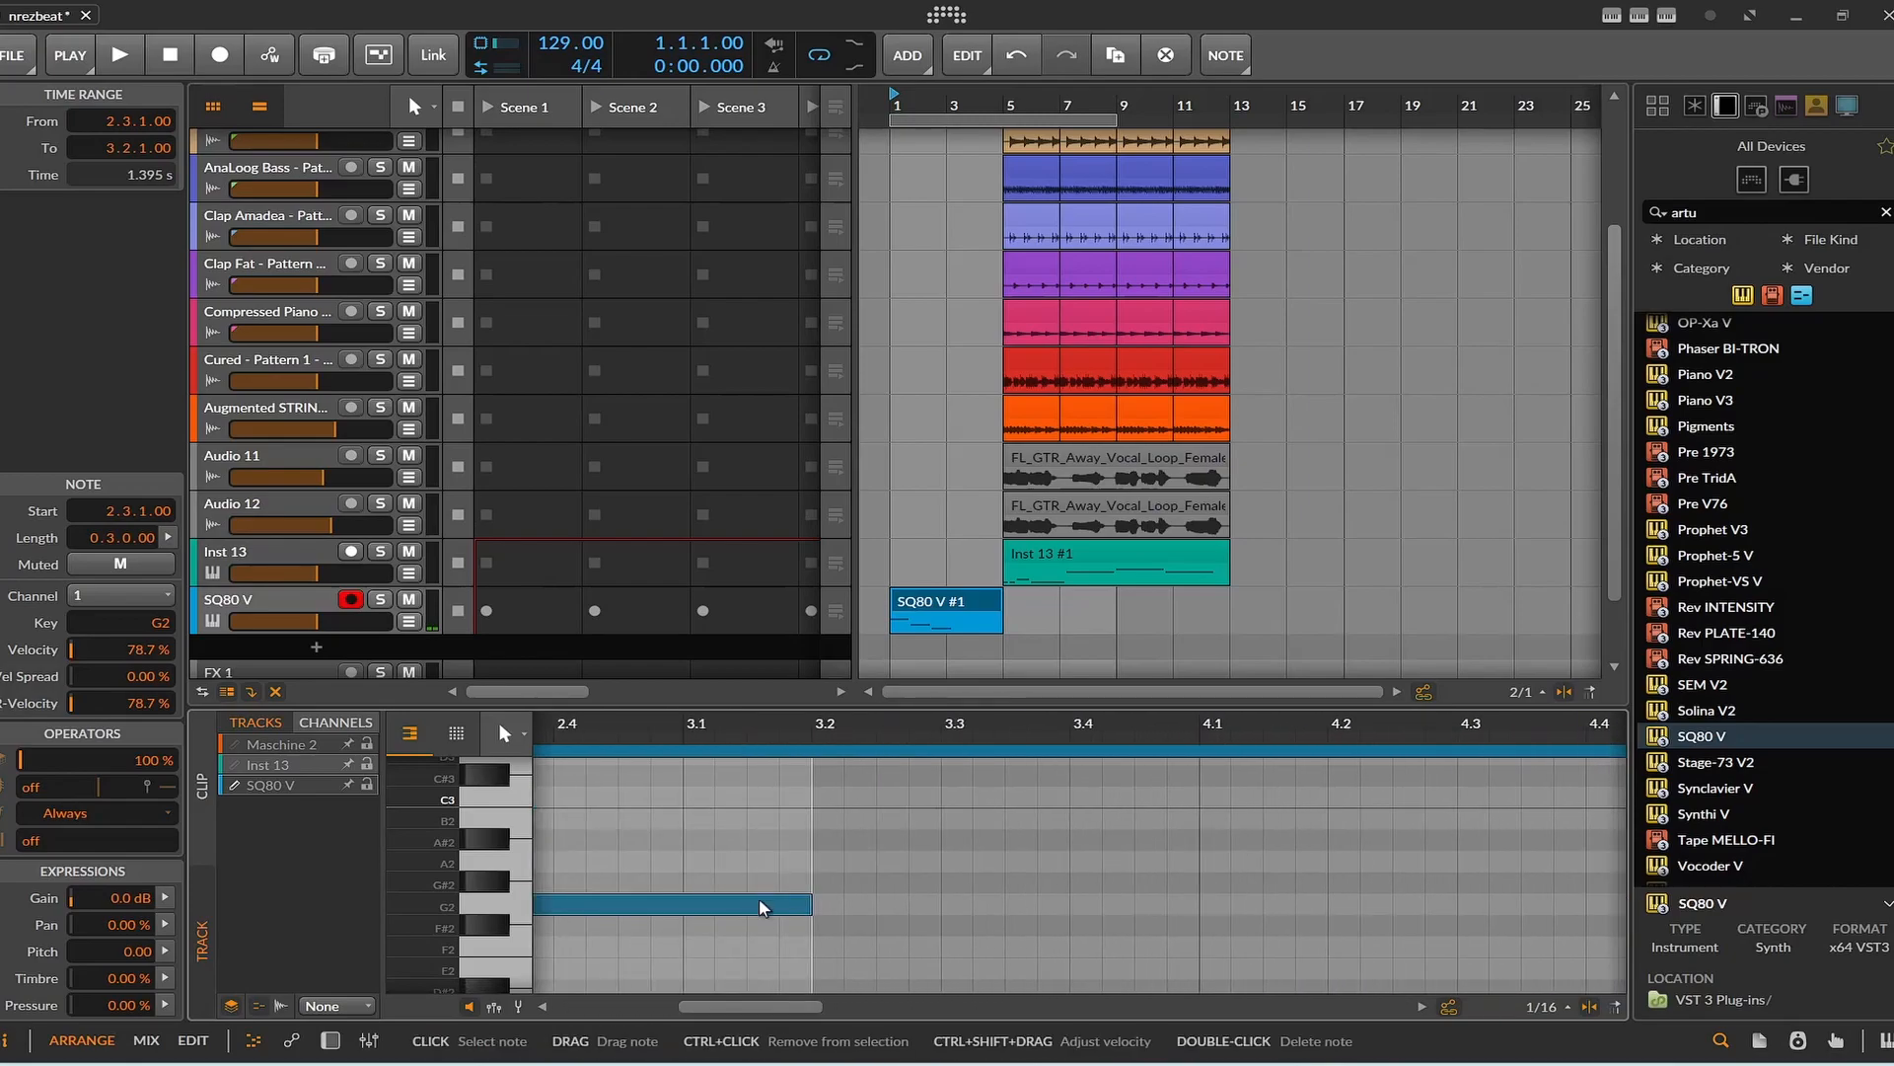
left_click_drag(795, 917, 1198, 913)
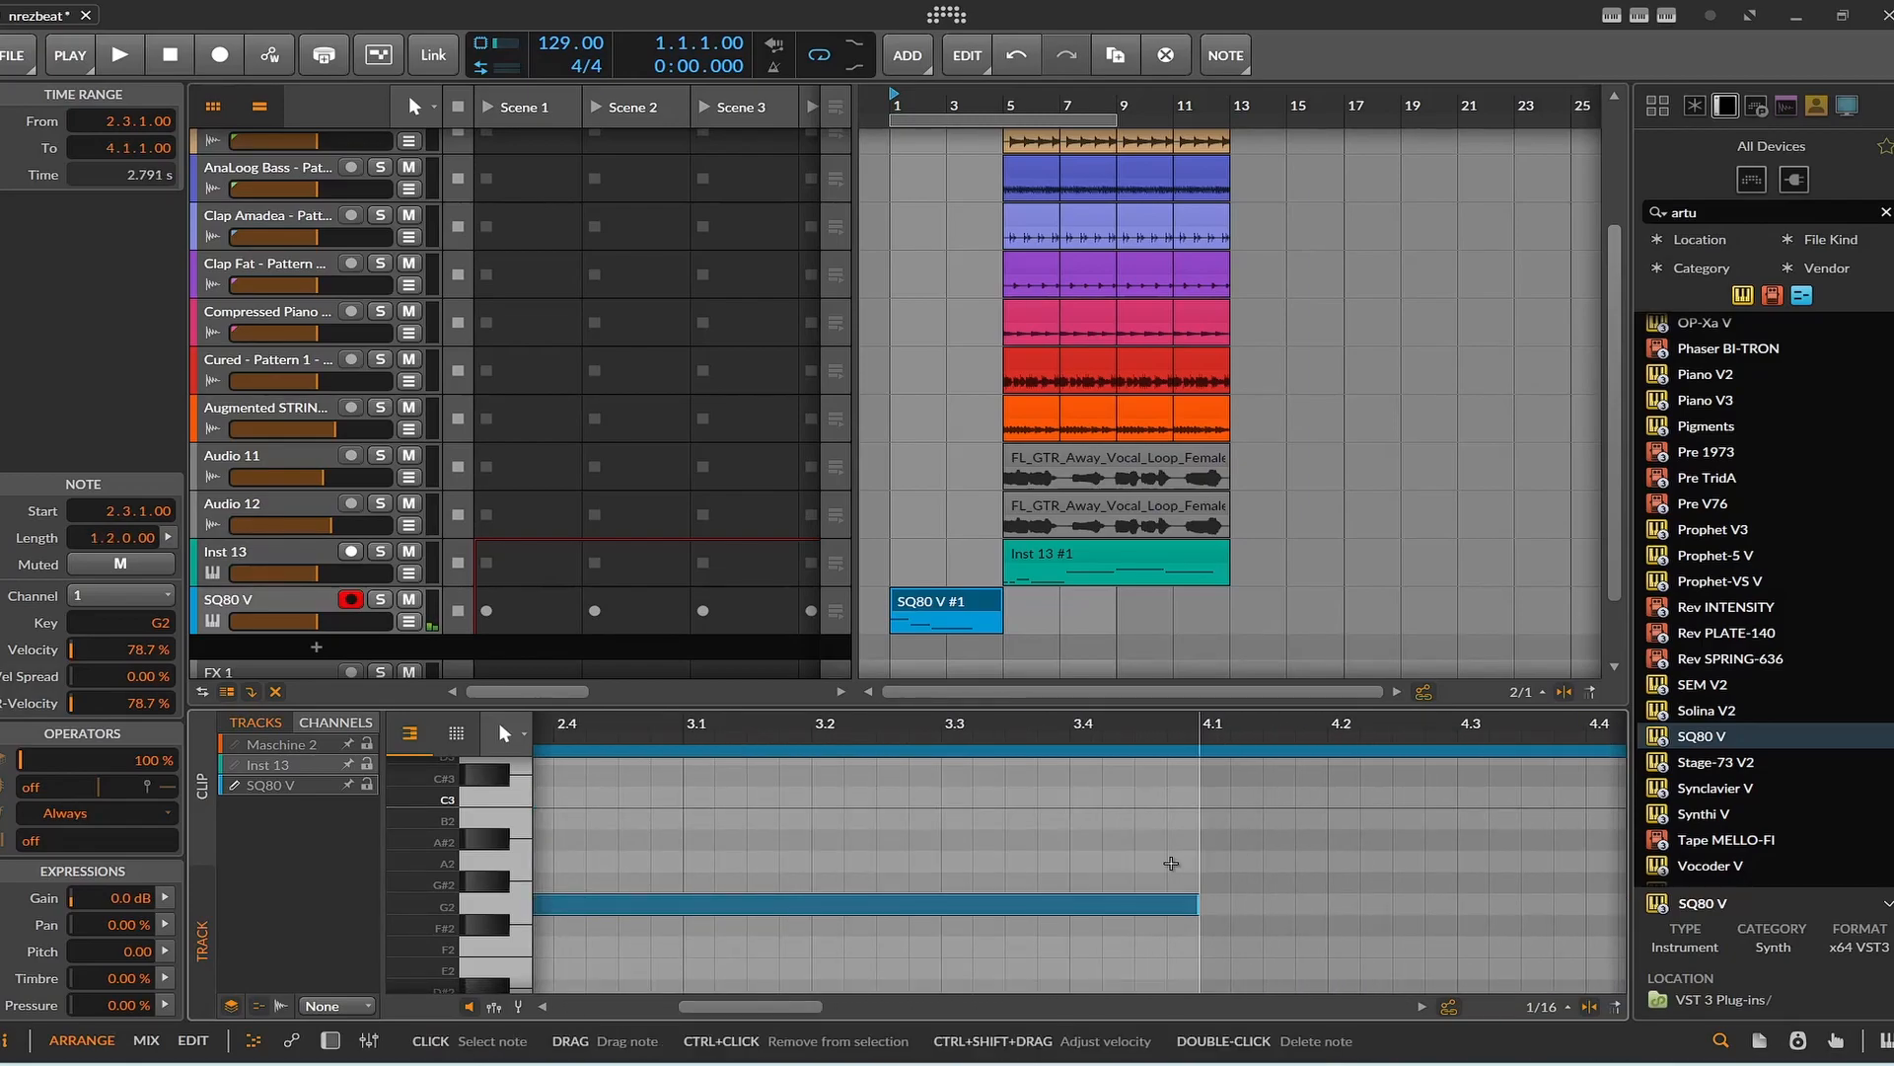
Add a volume automation lane to the SQ80 V track and show it.
left_click(319, 623)
right_click(317, 622)
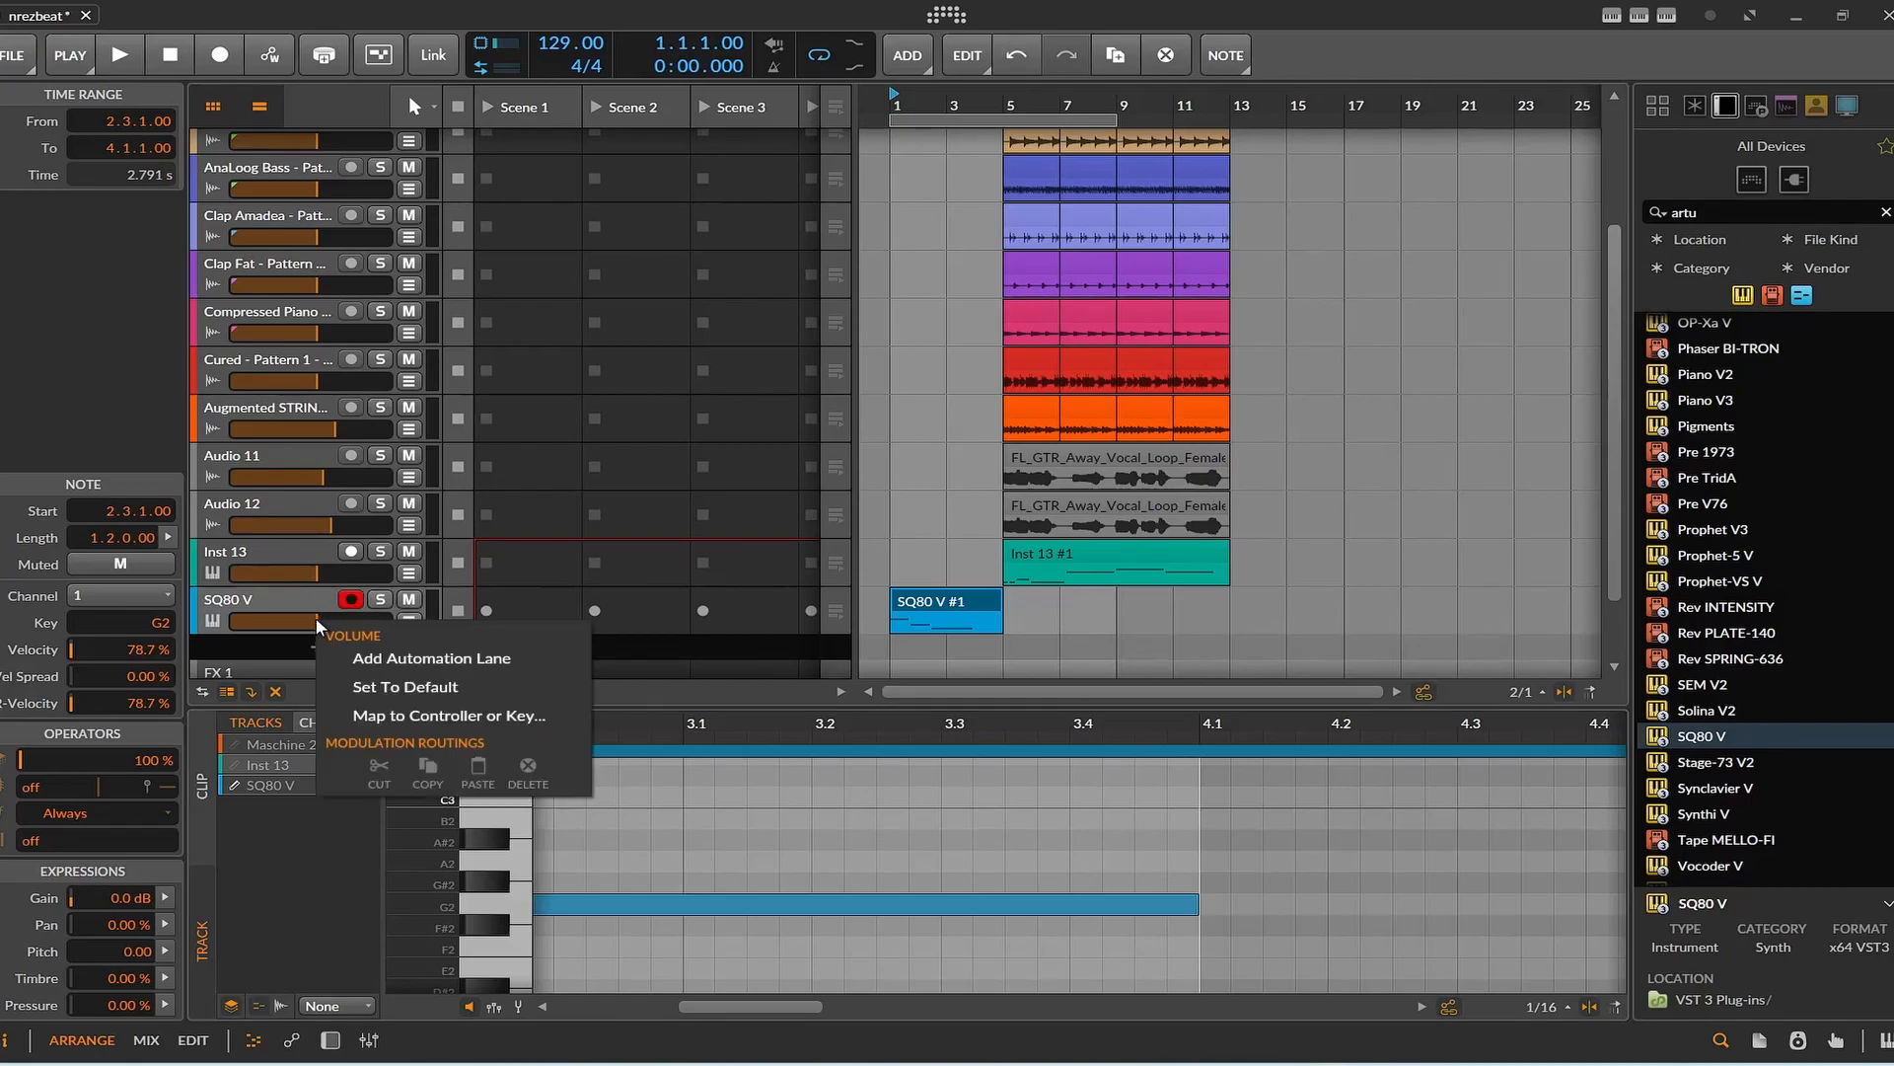
left_click(357, 654)
left_click(407, 620)
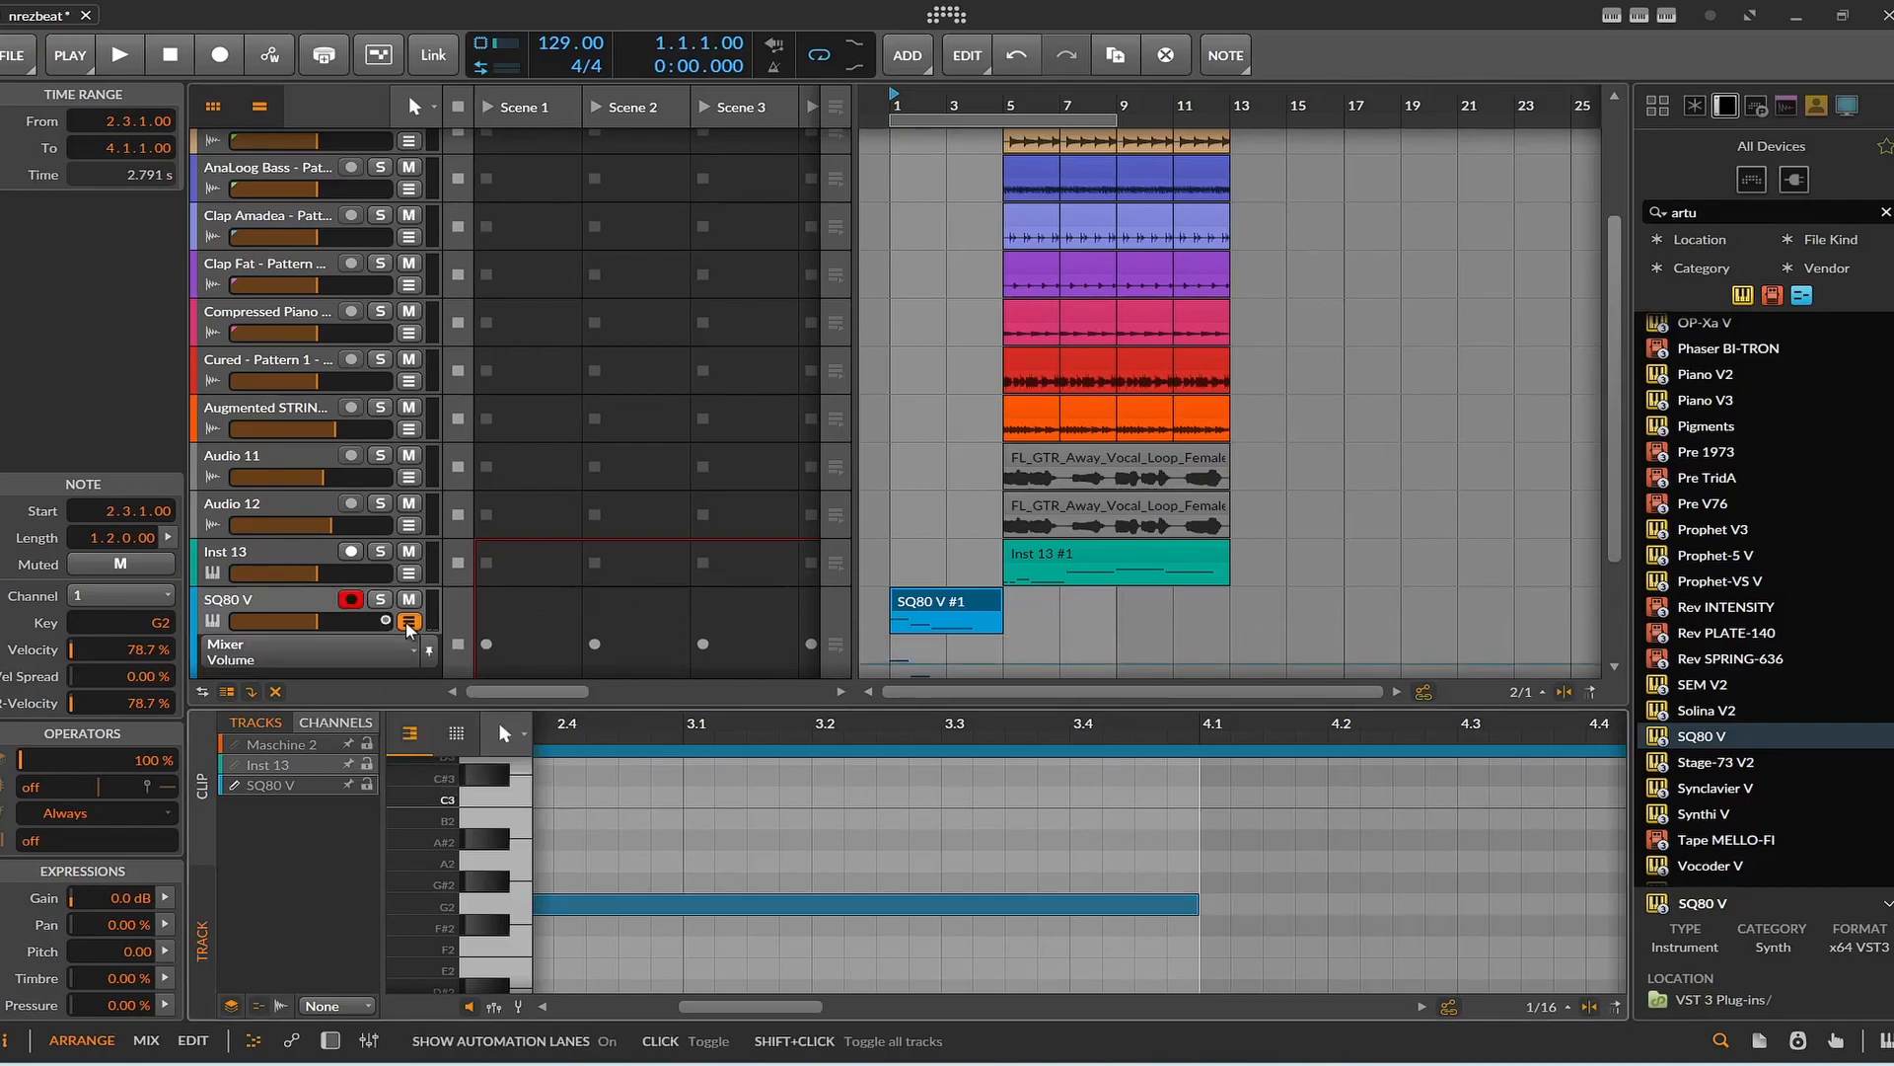
Shape a rising SQ80 V volume curve with points at bar 1, bar 3 and just before bar 4.
scroll(502, 583, "down", 3)
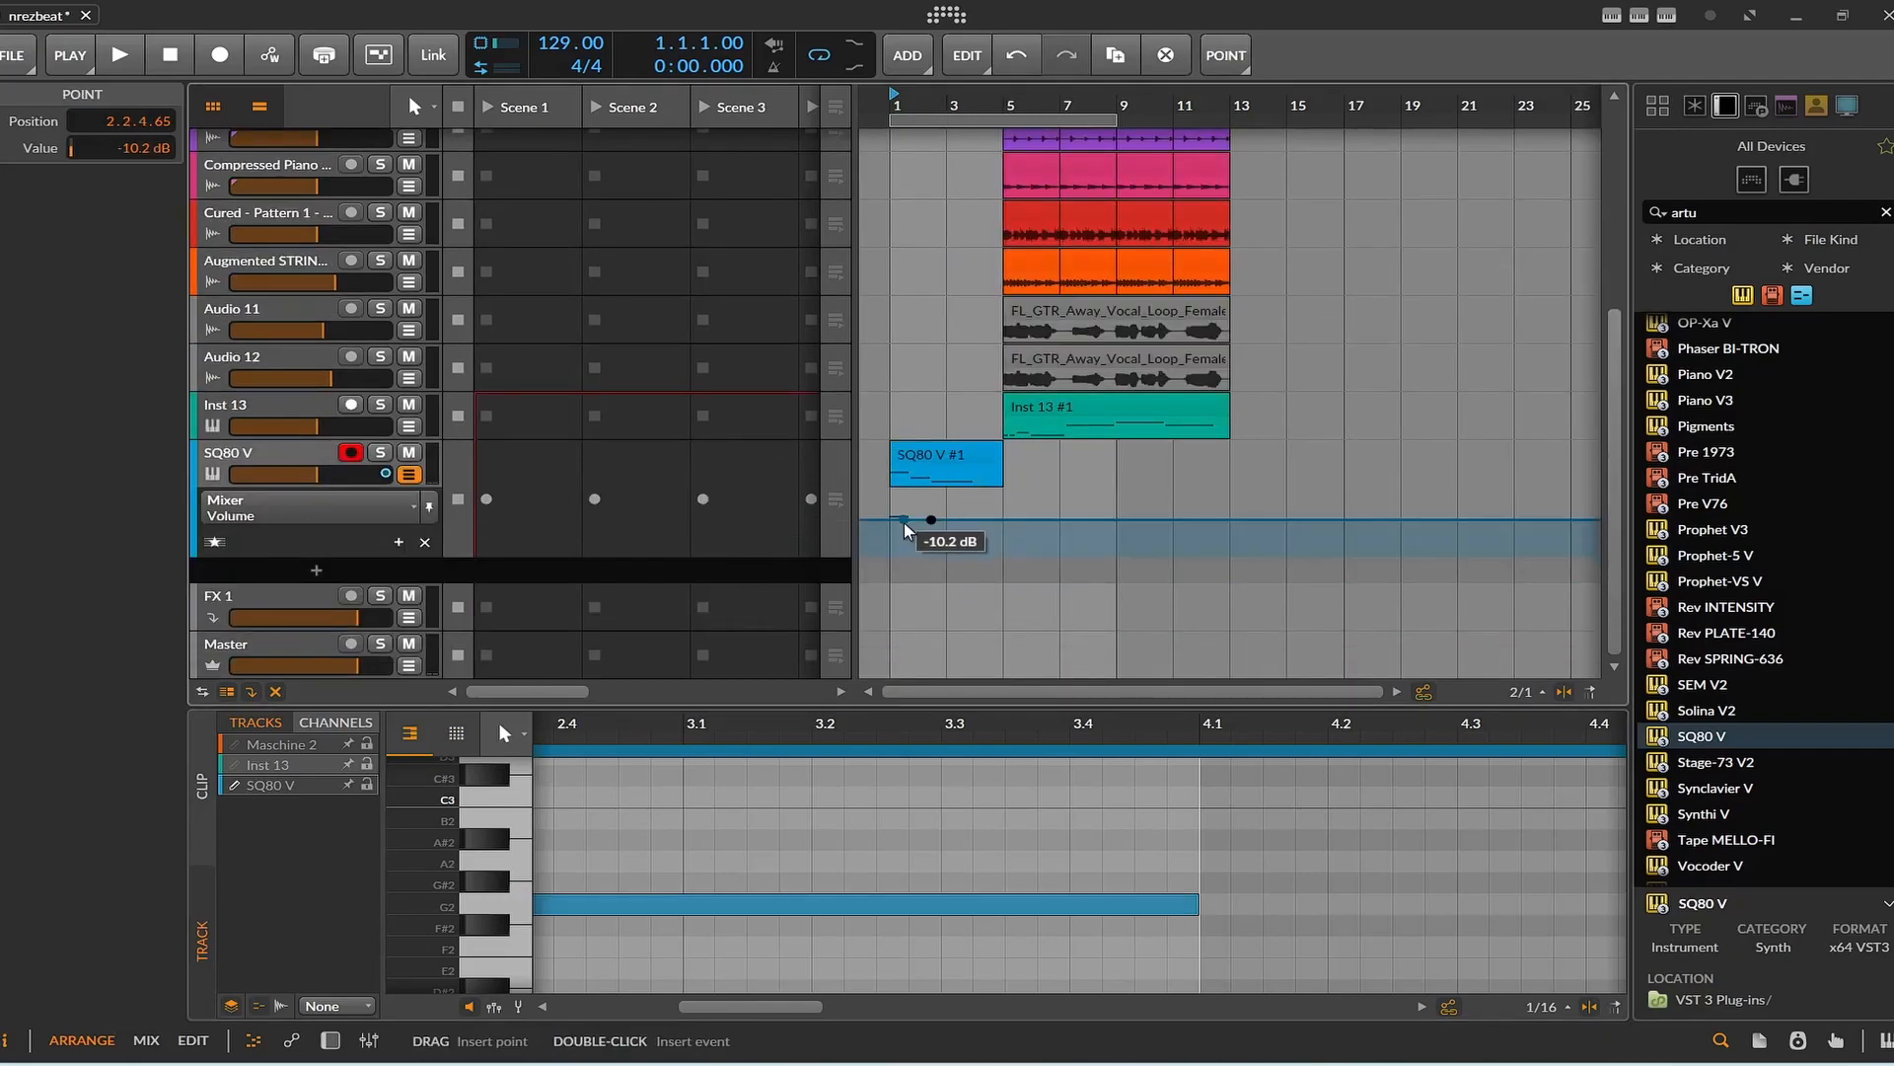
left_click_drag(902, 520, 890, 533)
left_click(972, 520)
left_click_drag(937, 523, 947, 526)
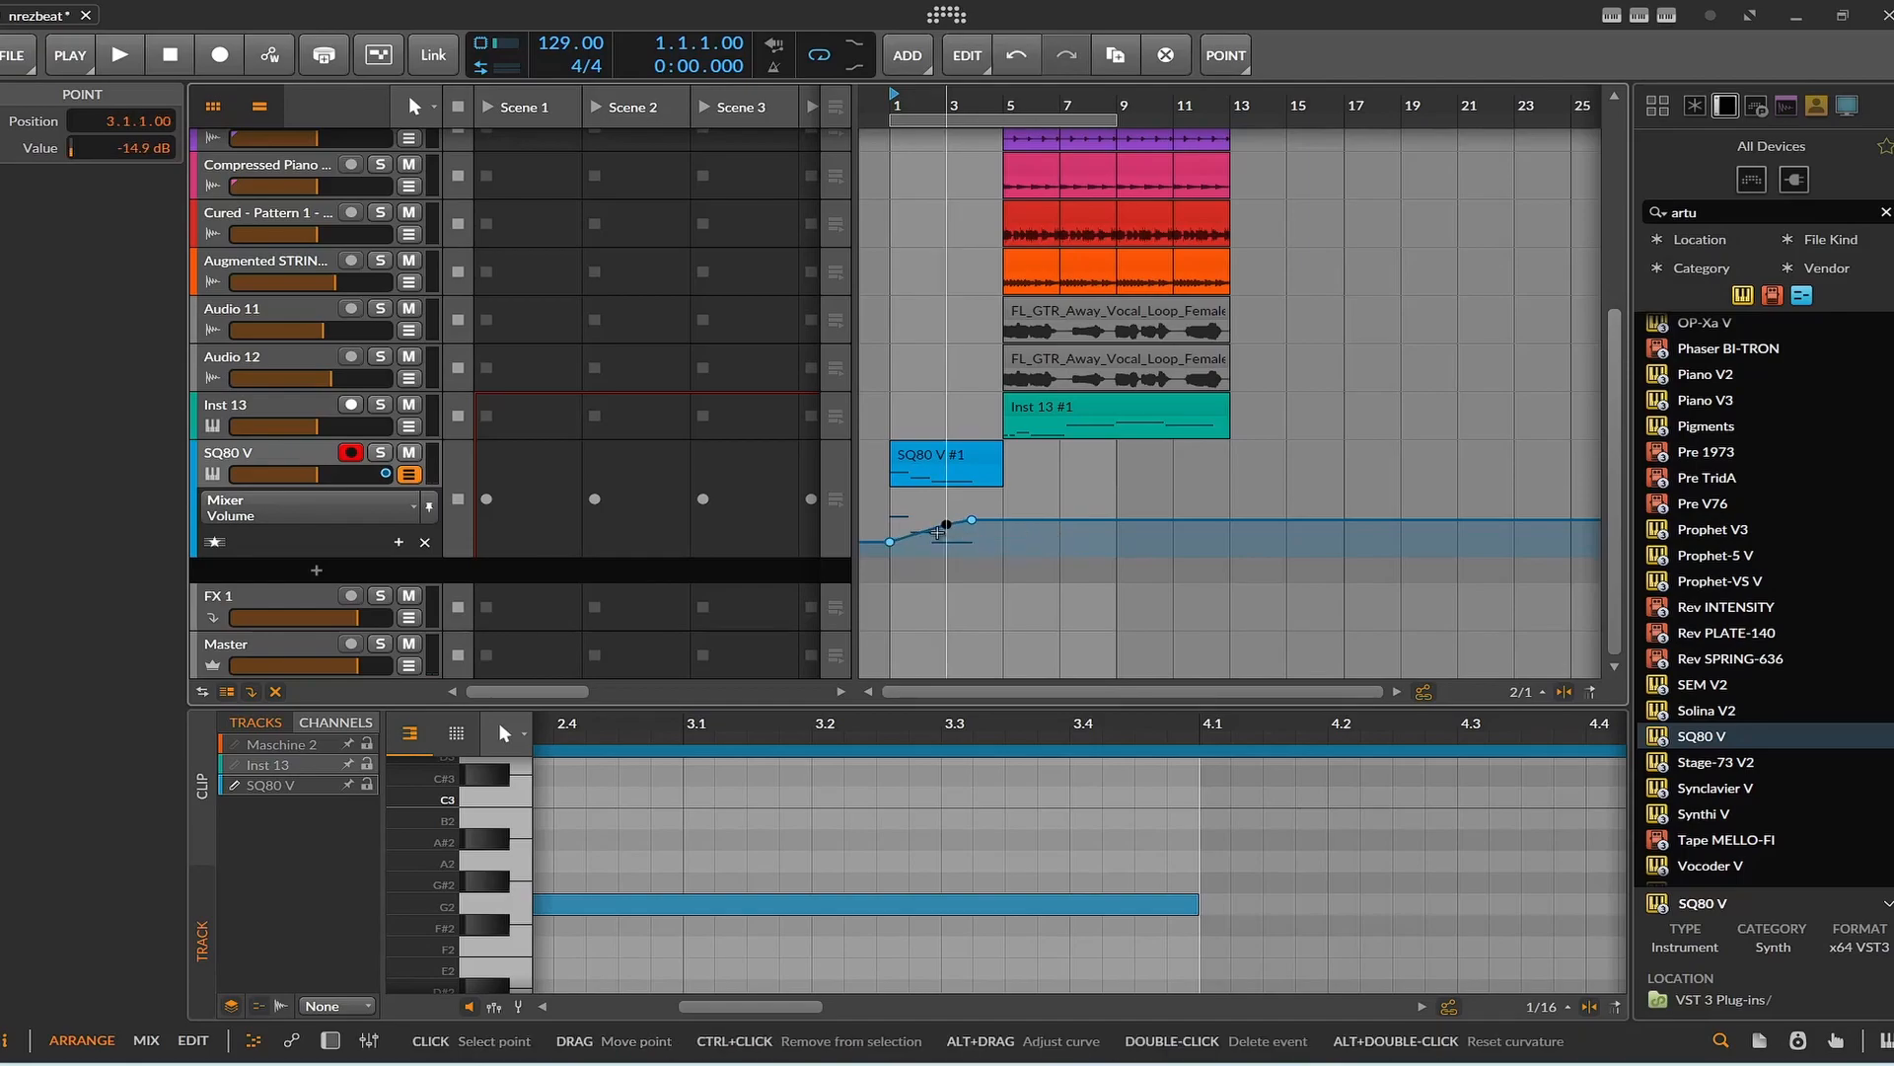
Add a one-bar C3 note at bar 4 of the SQ80 V clip, then play the intro and stop.
double_click(1221, 869)
double_click(1251, 797)
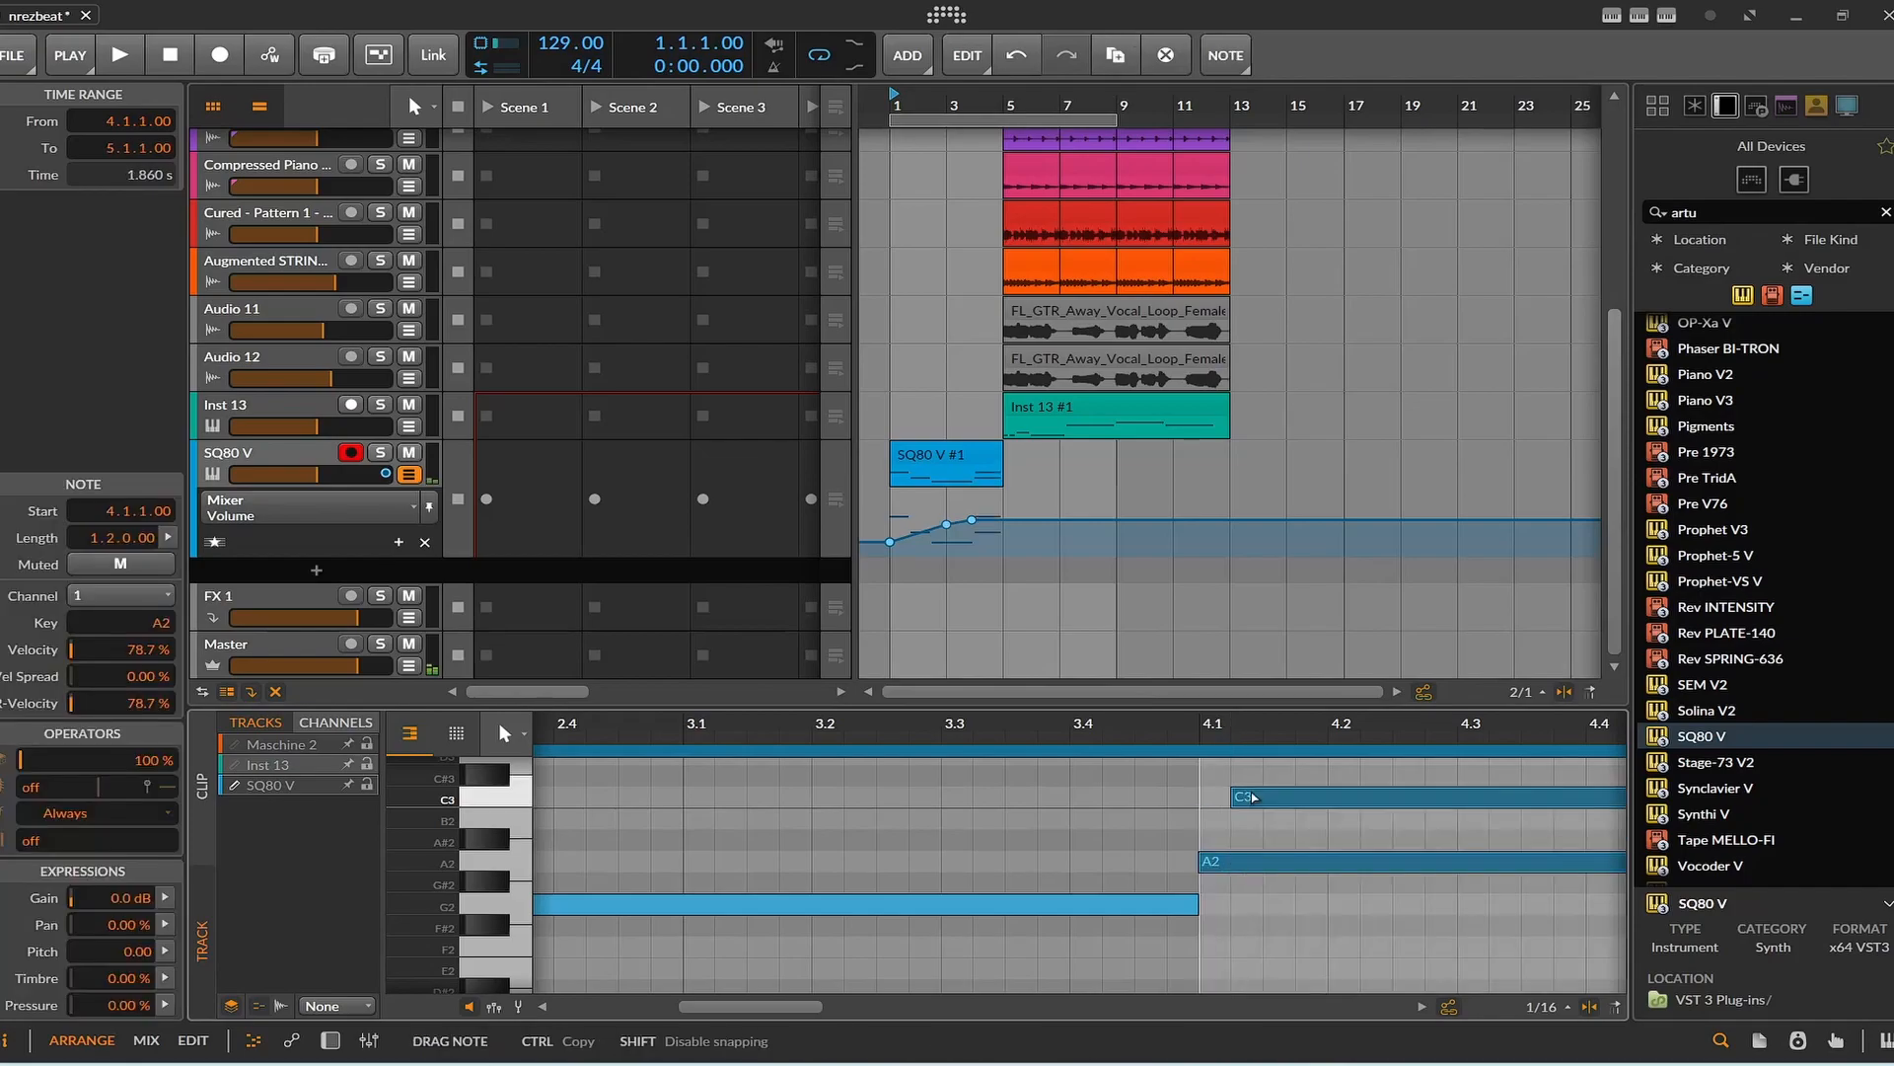
left_click_drag(1221, 809, 1223, 813)
key("space")
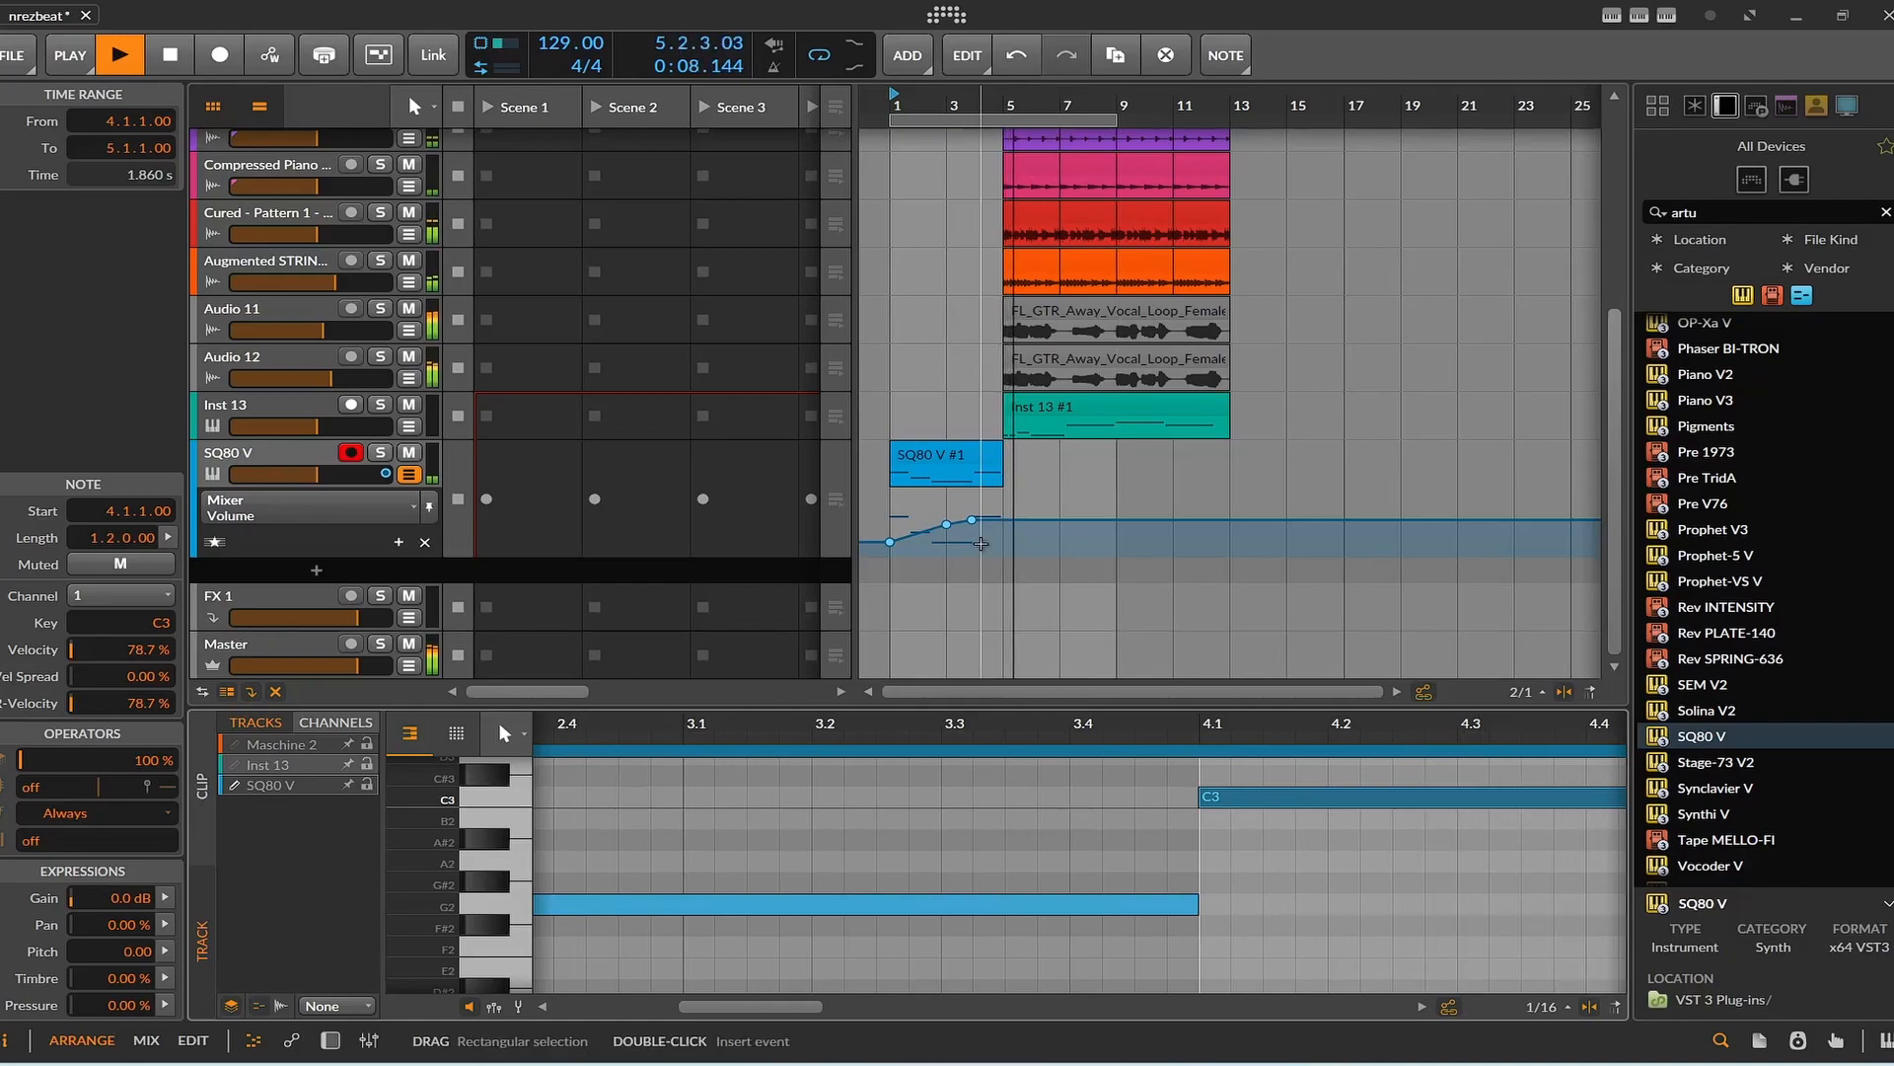
key("space")
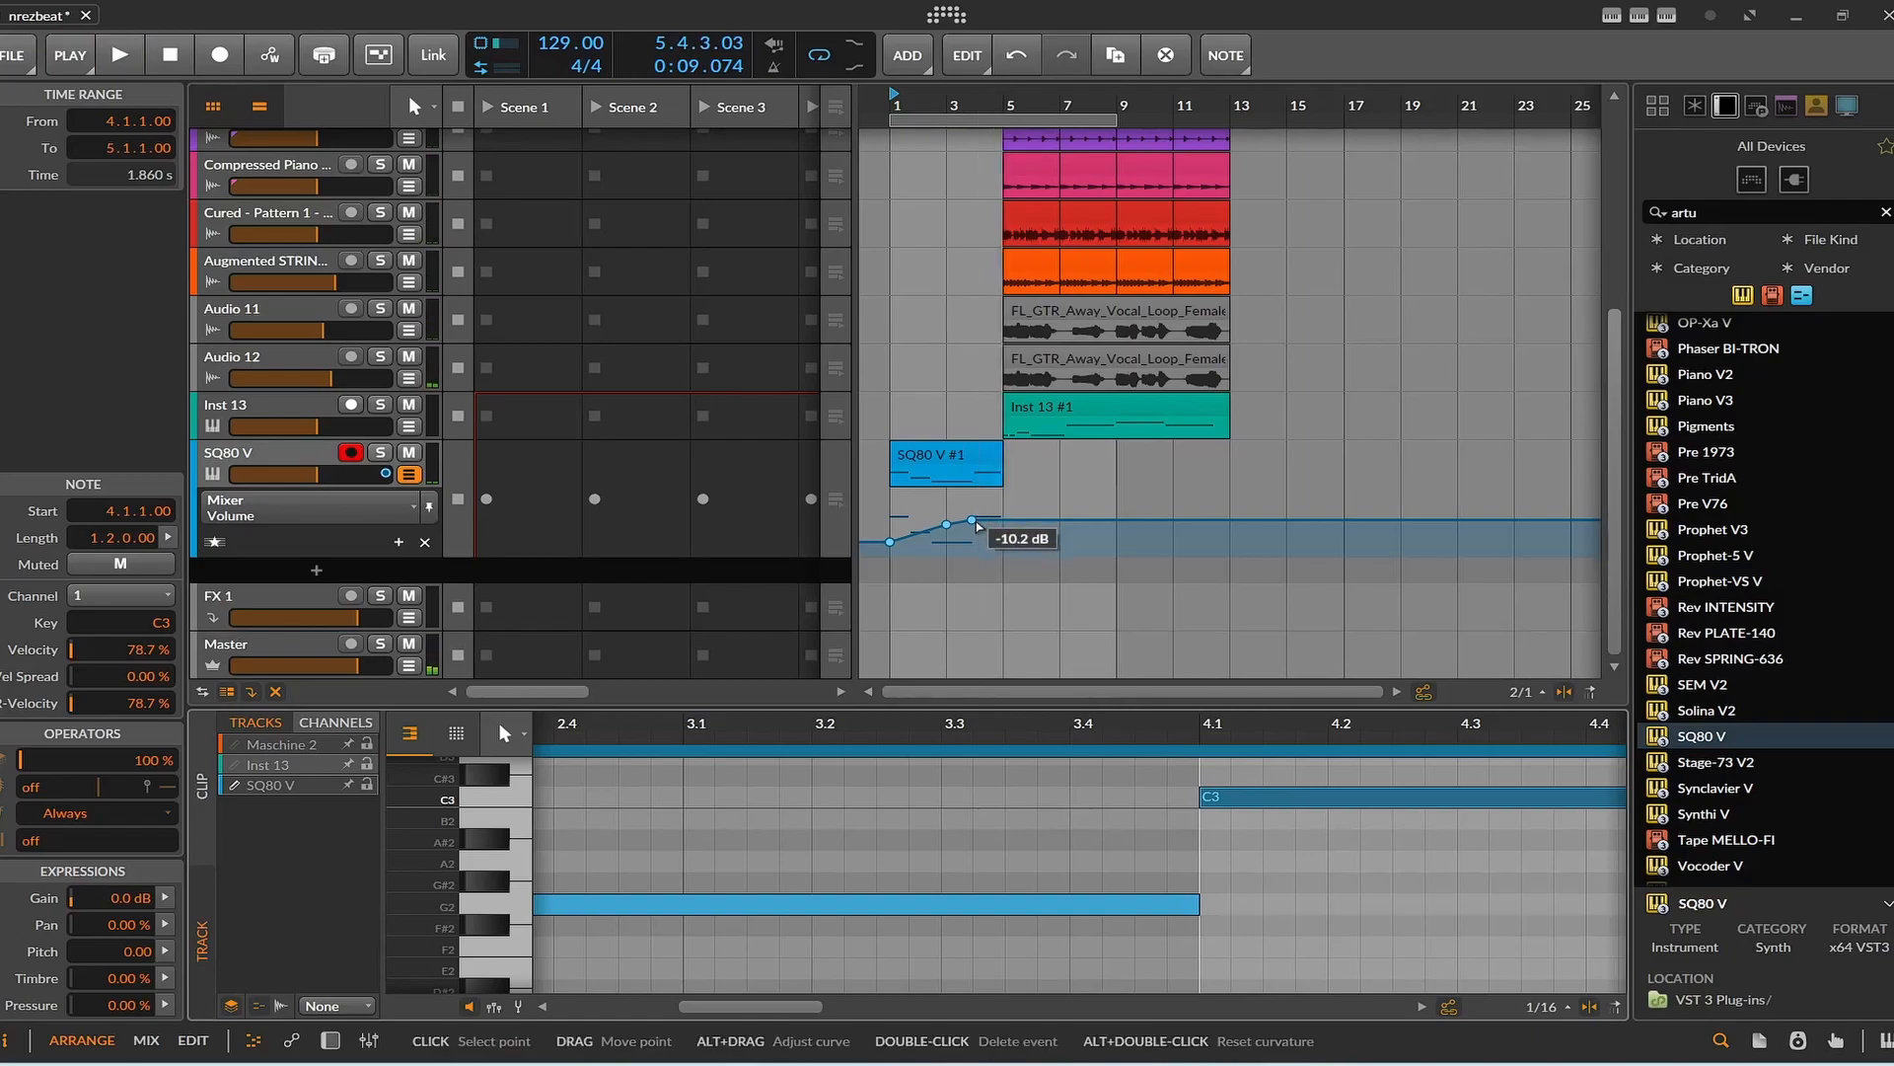
Move the last volume point to bar 5 at -0.3 dB, set the bar 3 point to -10.2 dB during playback, and stop.
left_click_drag(972, 519, 972, 515)
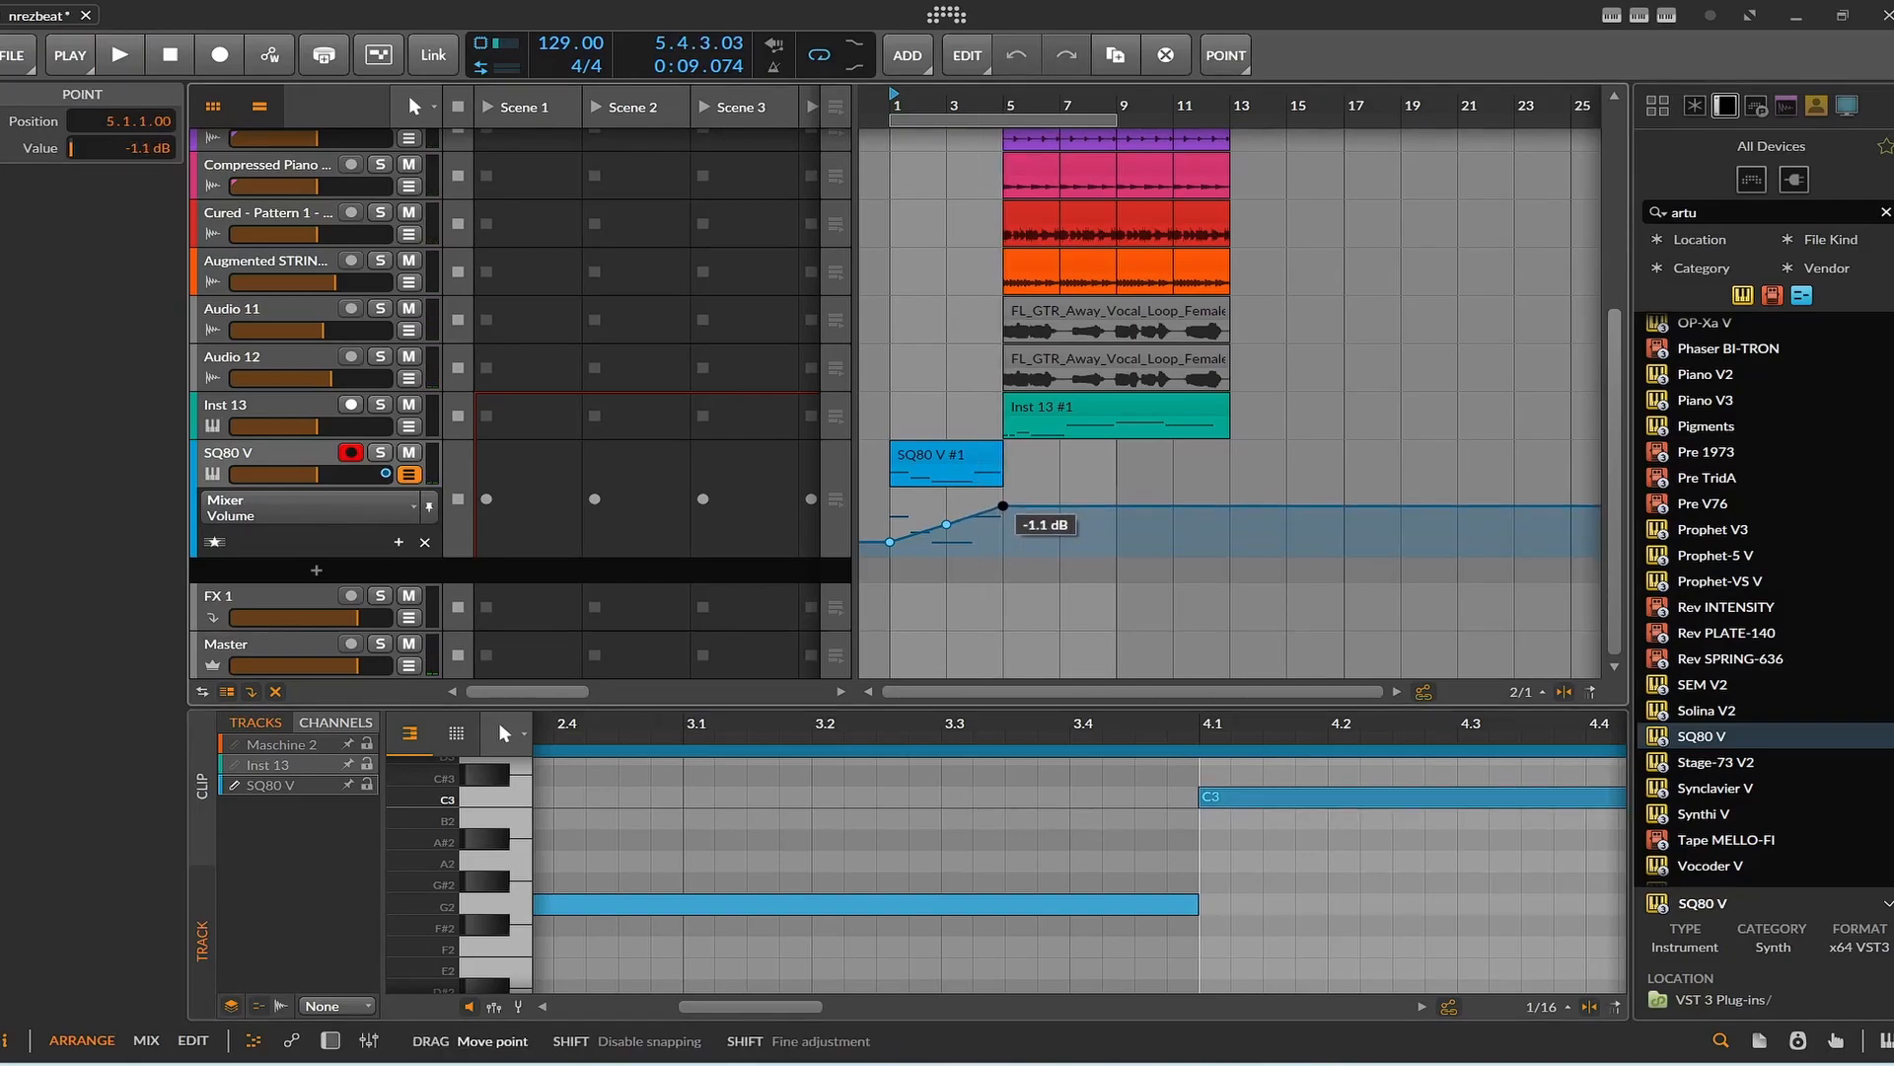
key("space")
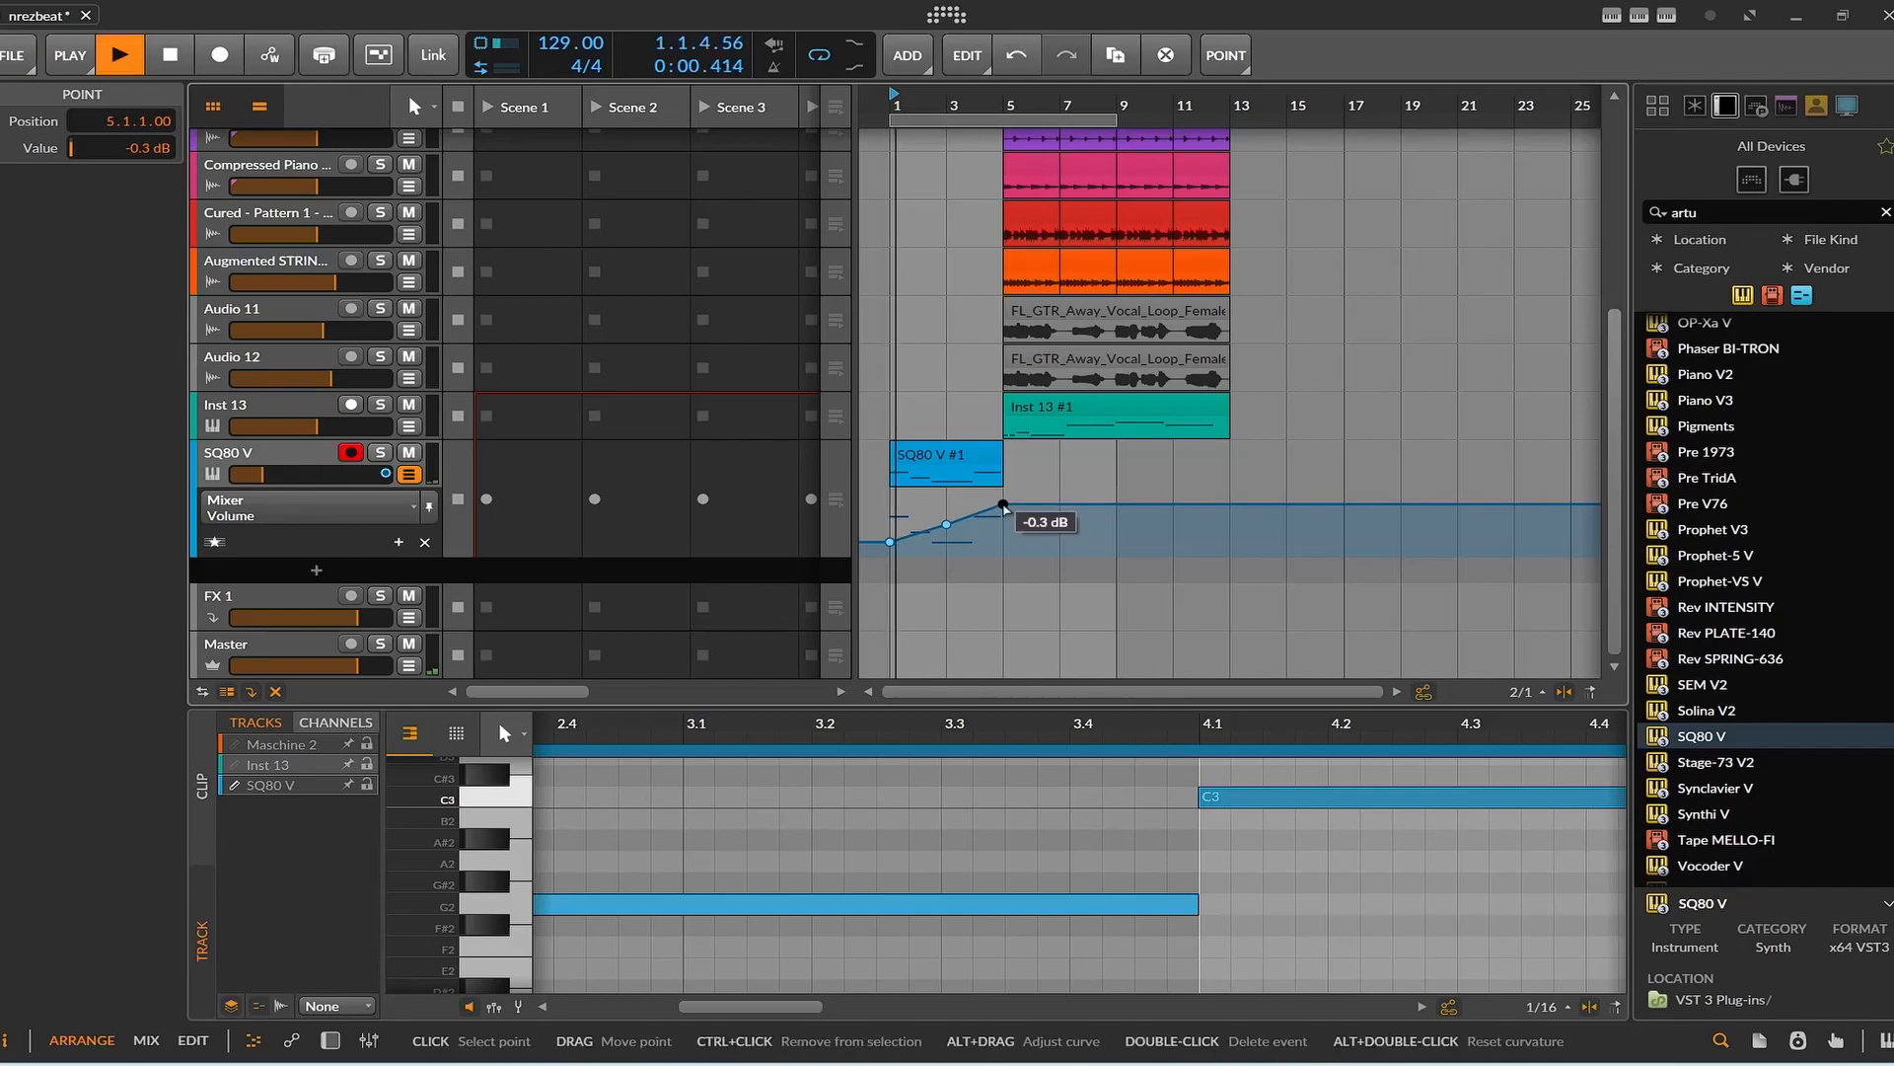
left_click_drag(962, 519, 947, 518)
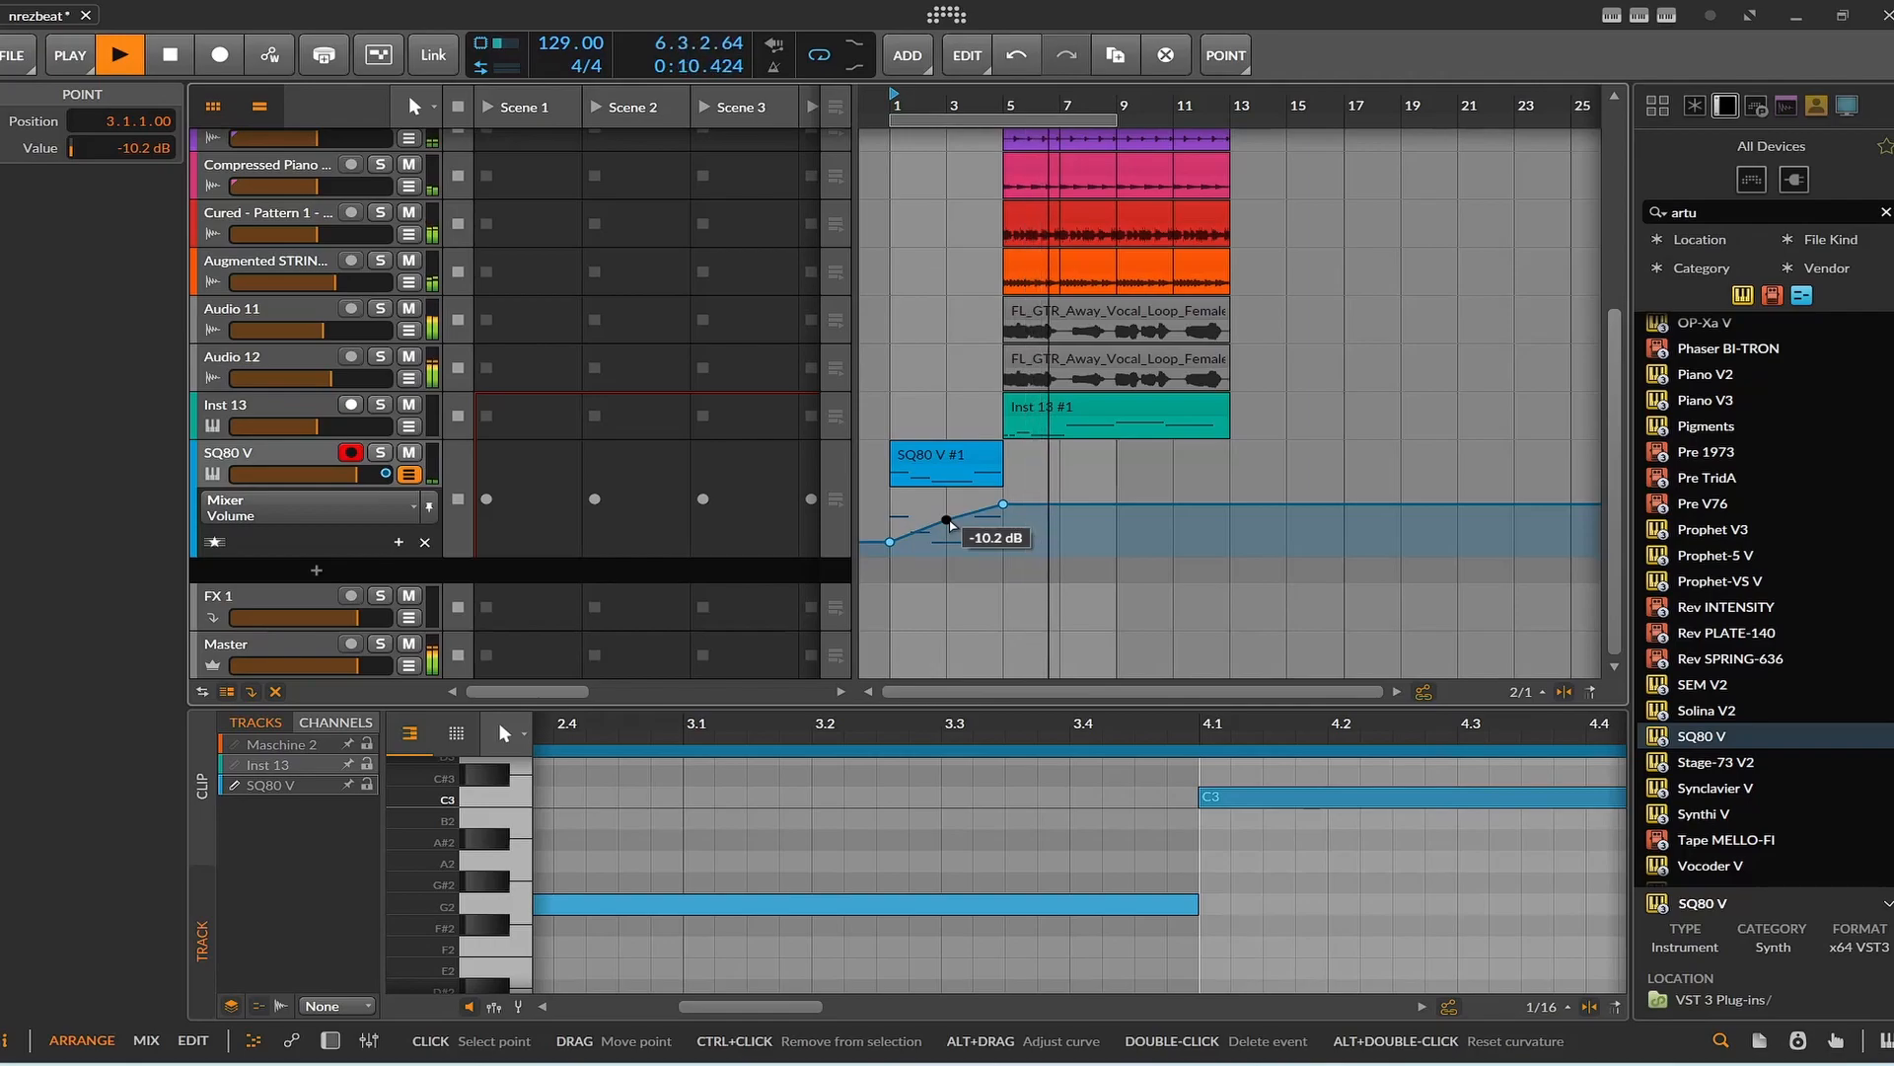
left_click(163, 58)
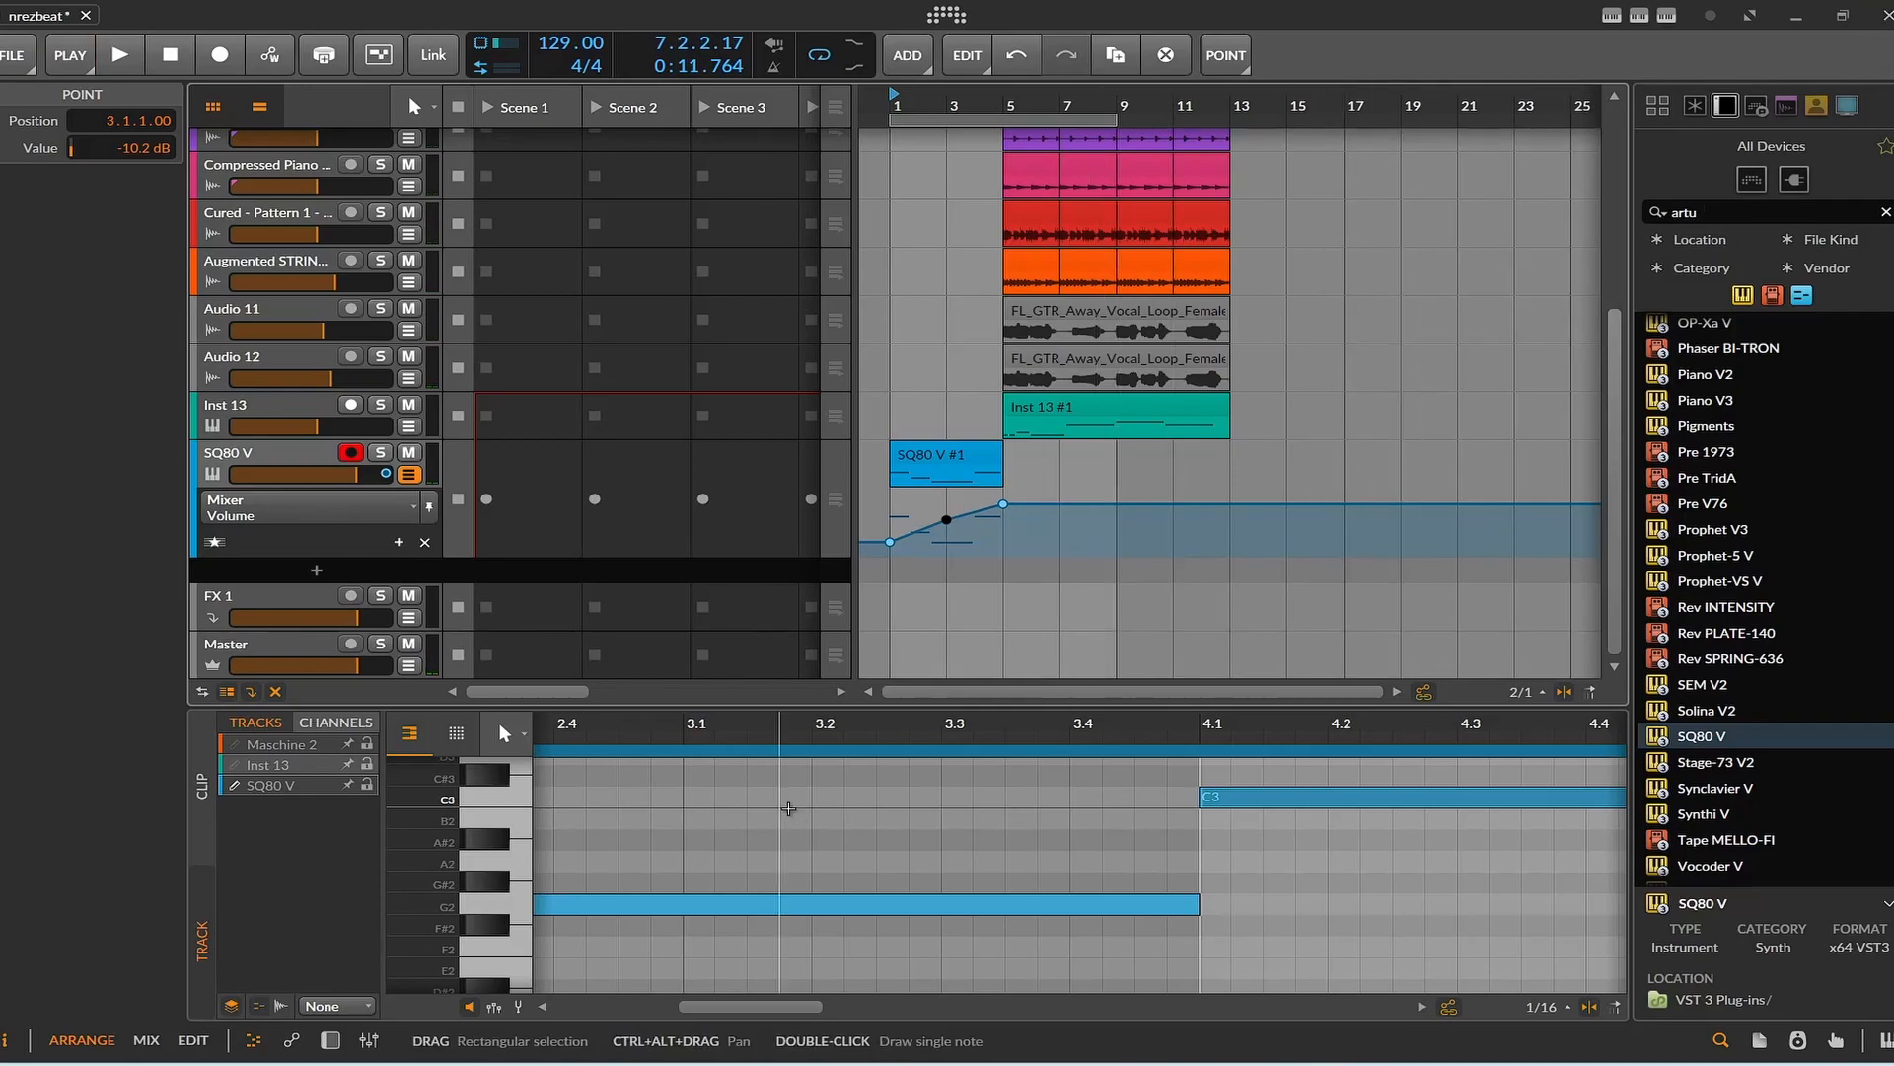
Show the SQ80 V track's devices and add the Filter MS-20 effect after the synth.
left_click(302, 523)
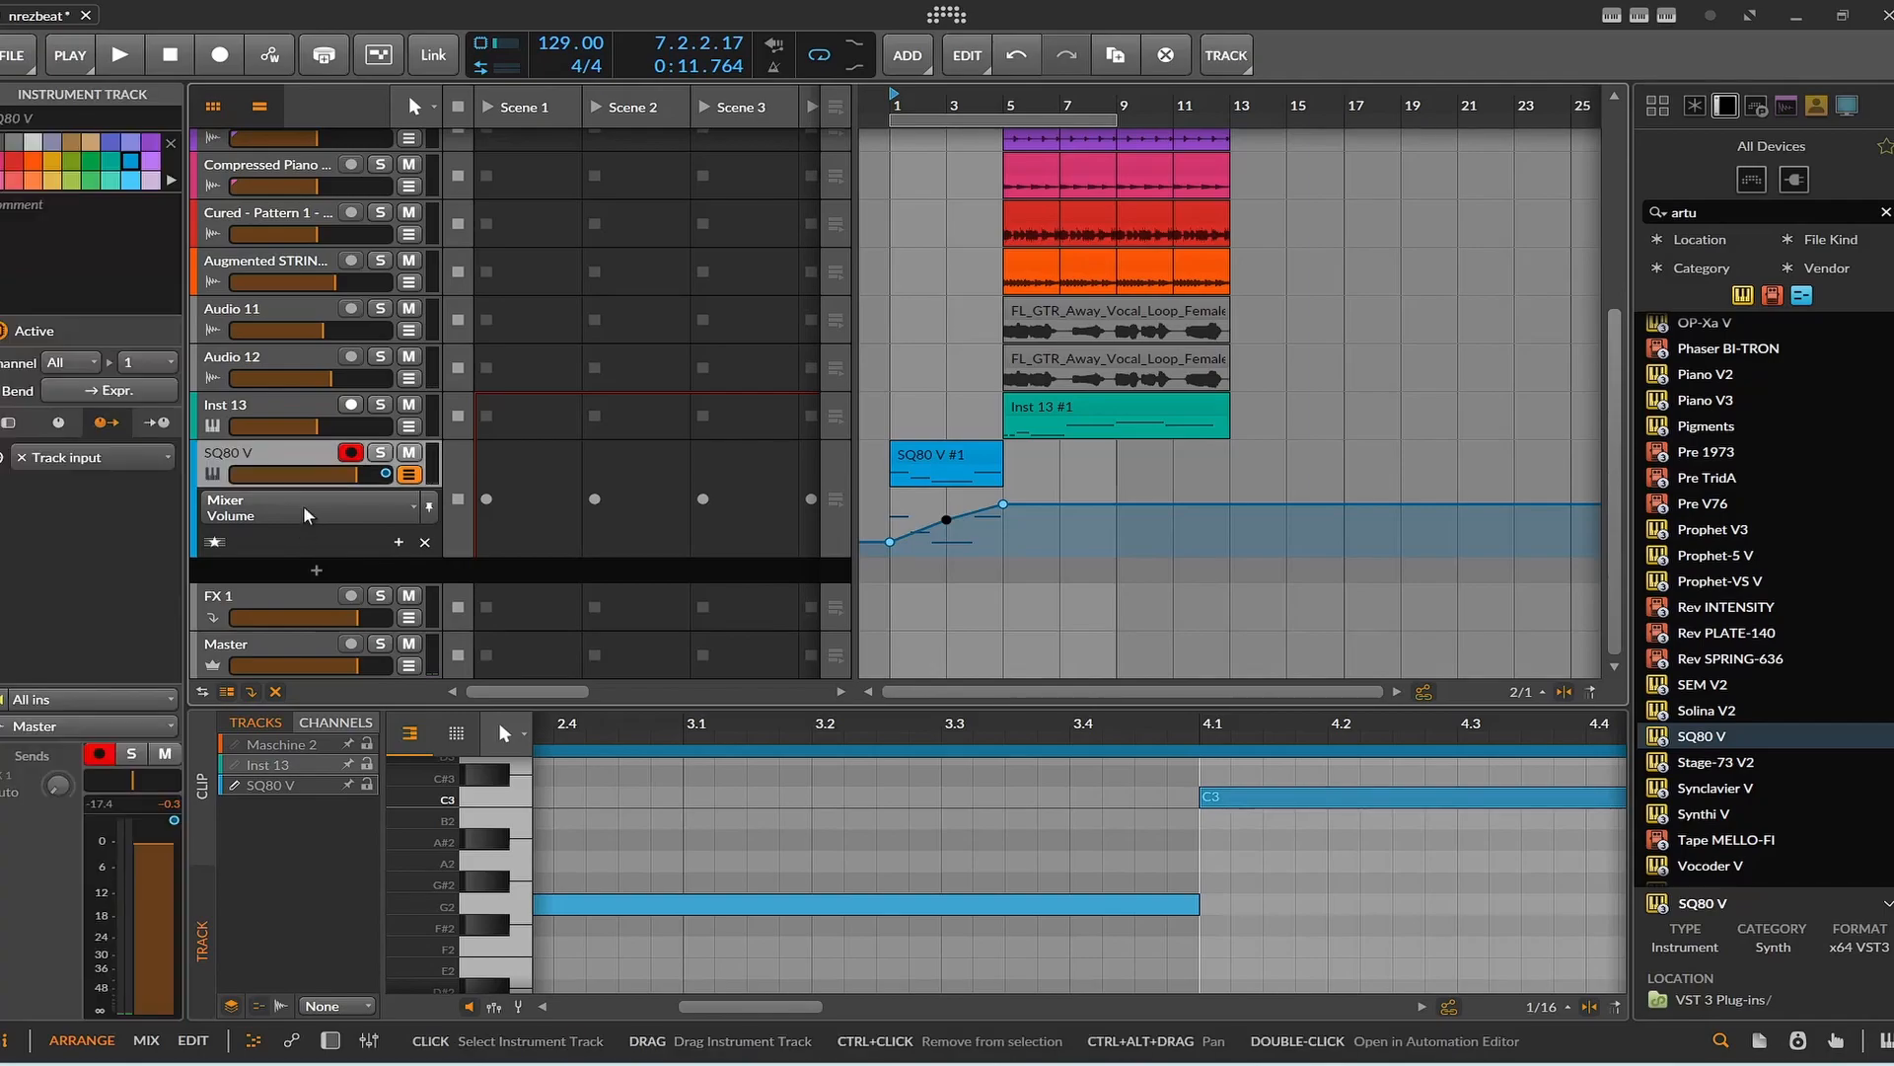
left_click(346, 1040)
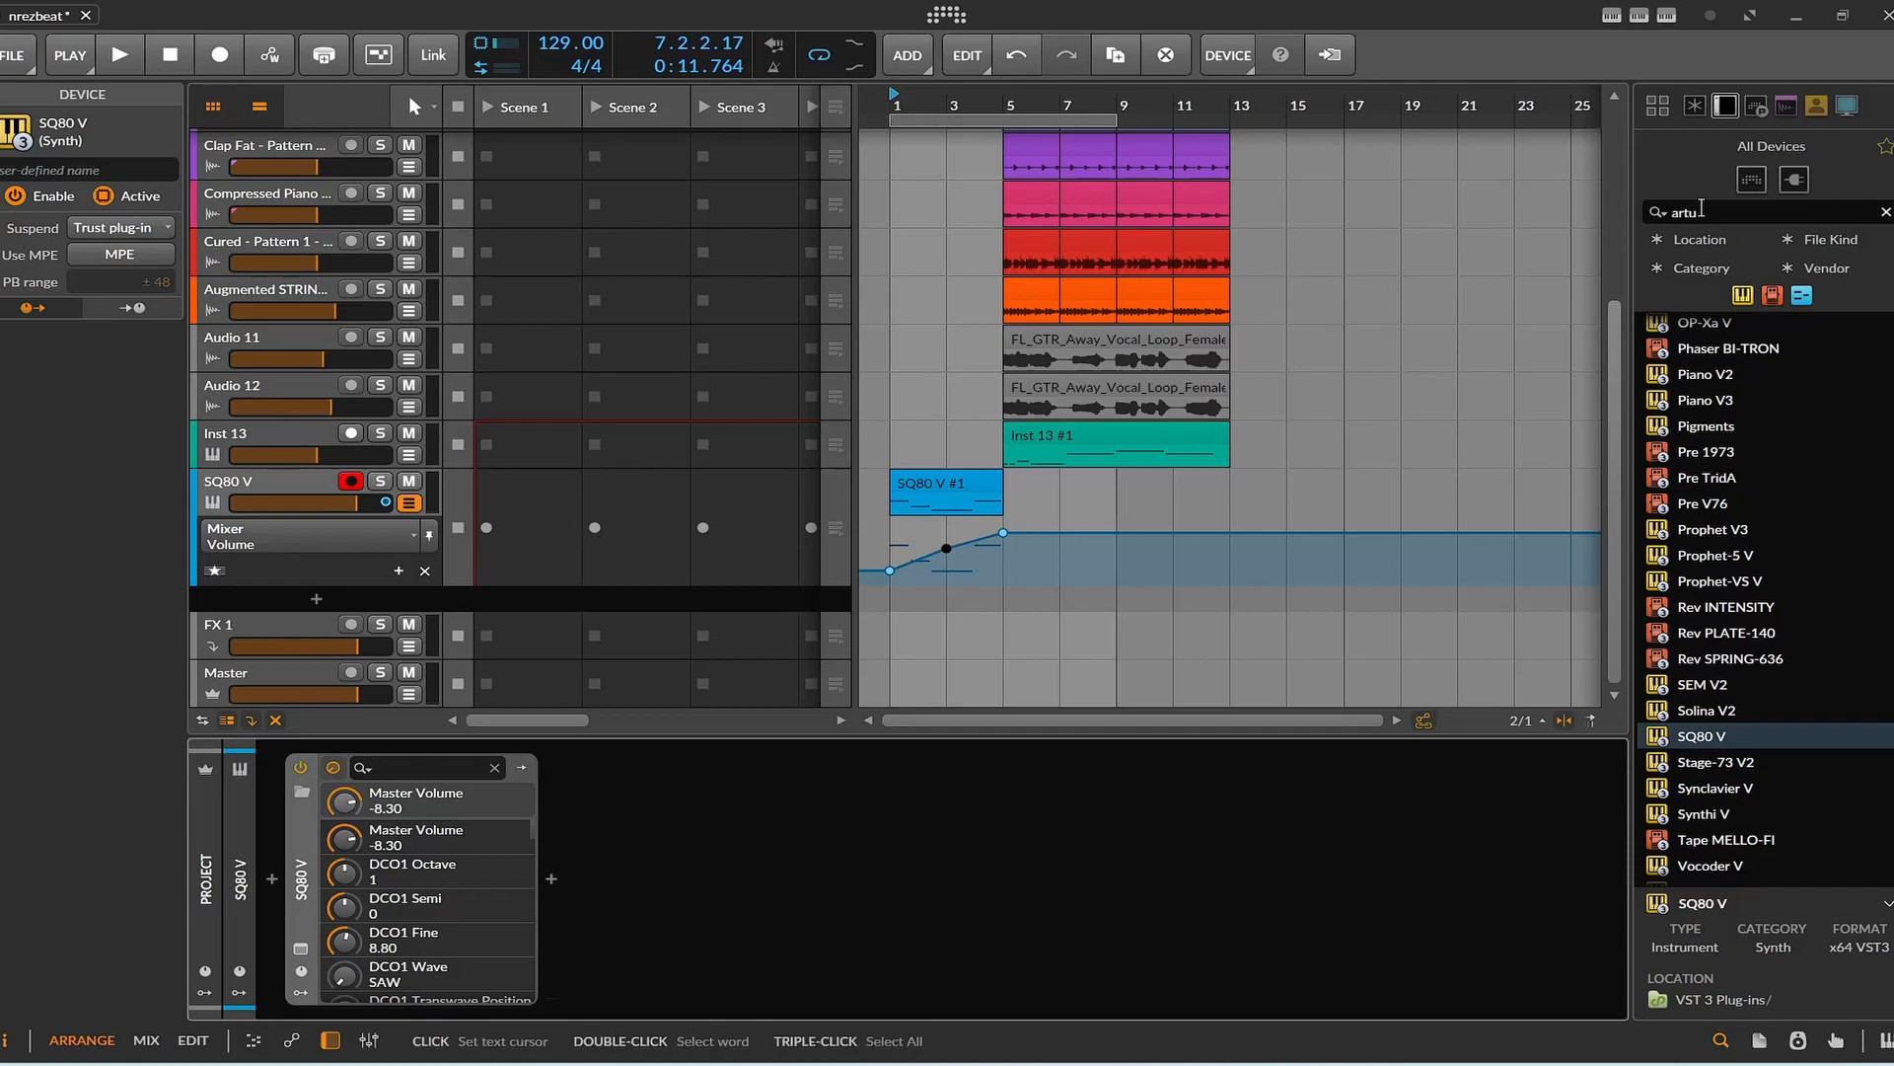
left_click(1668, 212)
type("ms")
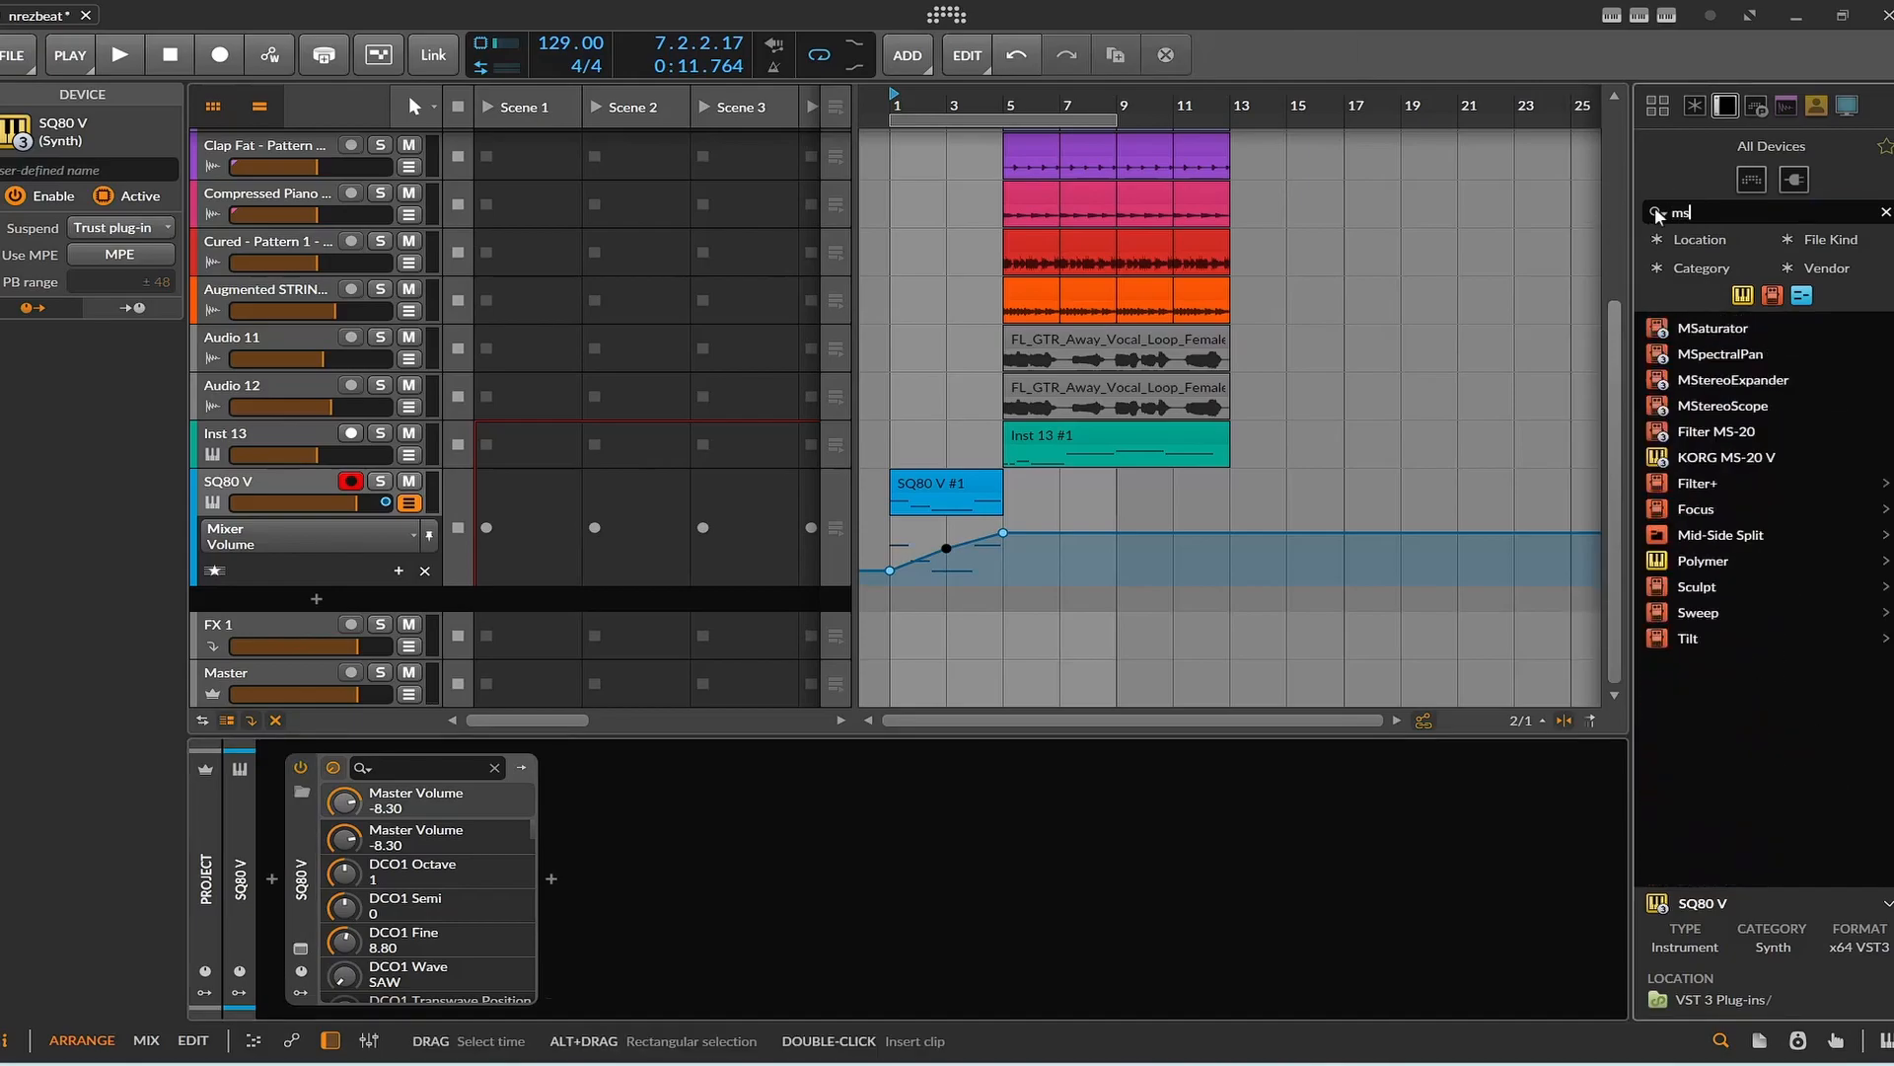
double_click(1705, 430)
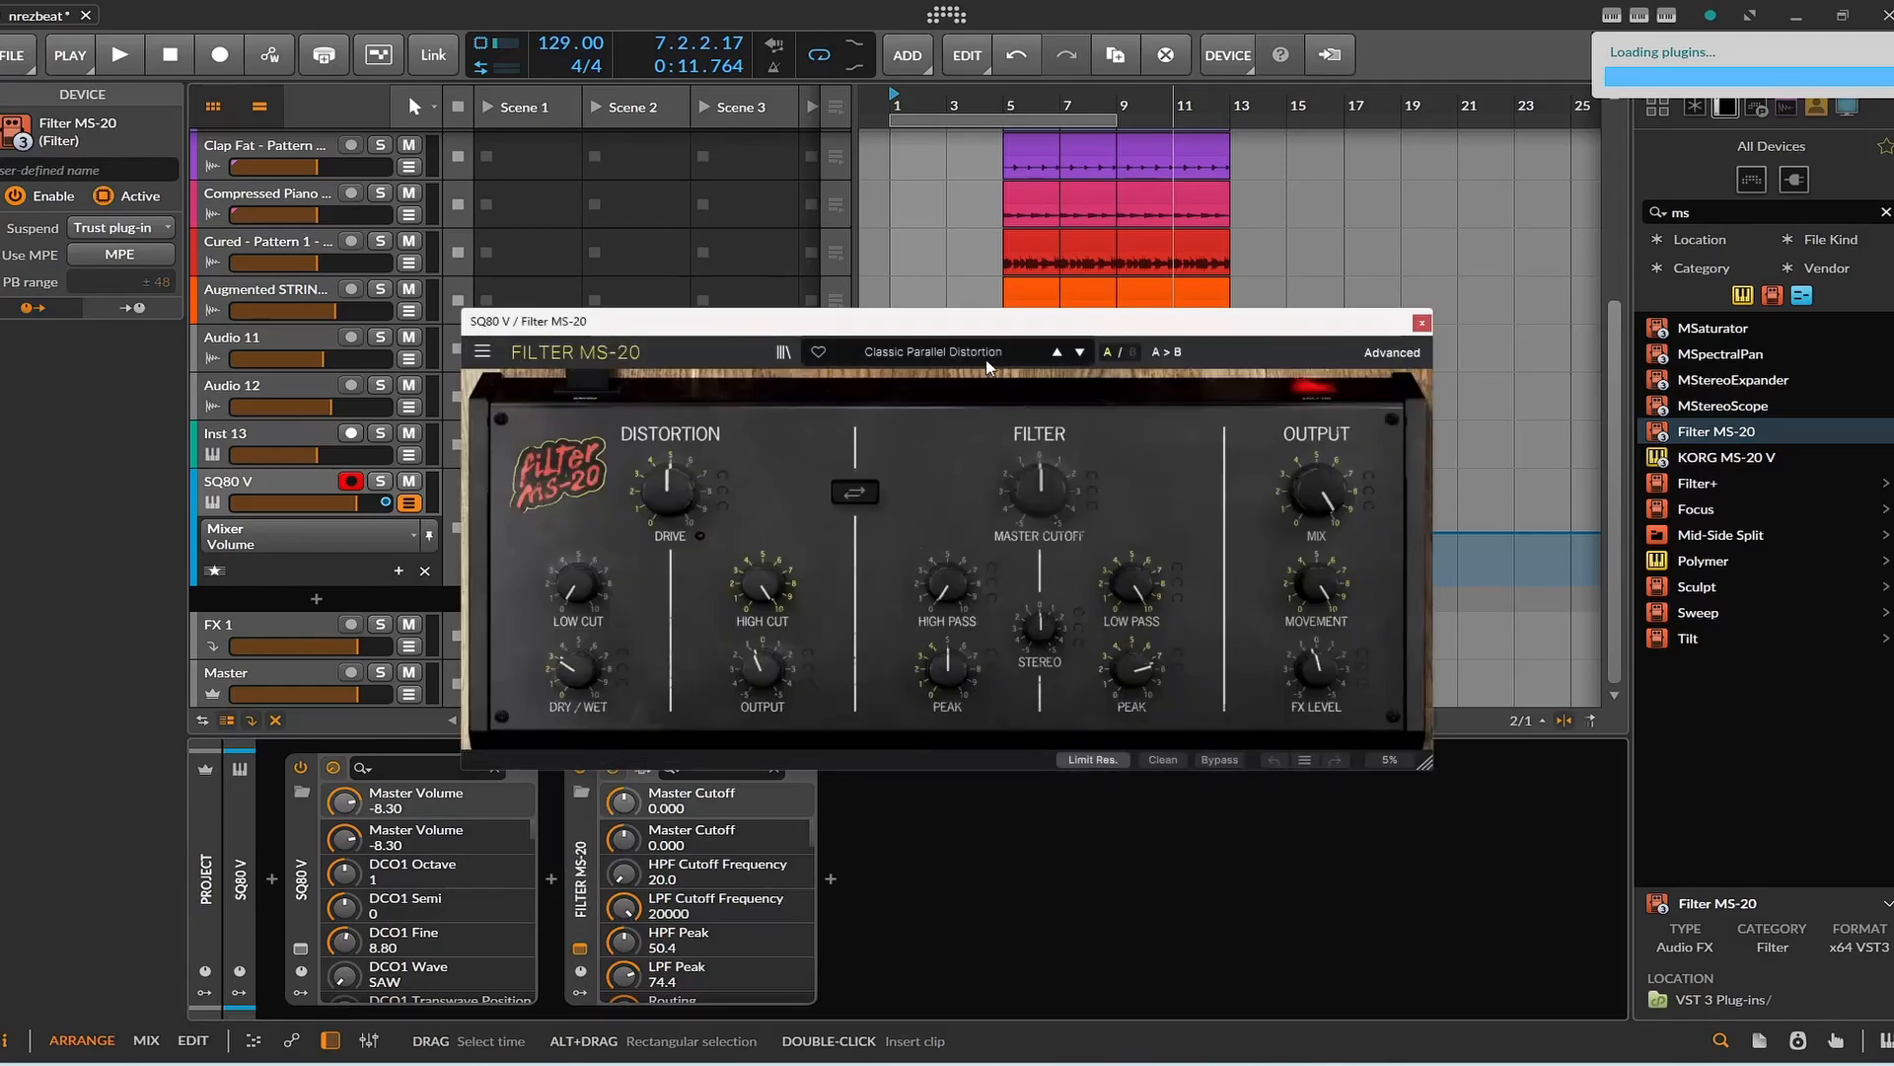
Browse the Filter MS-20 presets, load Lead Strange Manipulator, start playback and close the plug-in window.
left_click(987, 365)
mouse_move(955, 483)
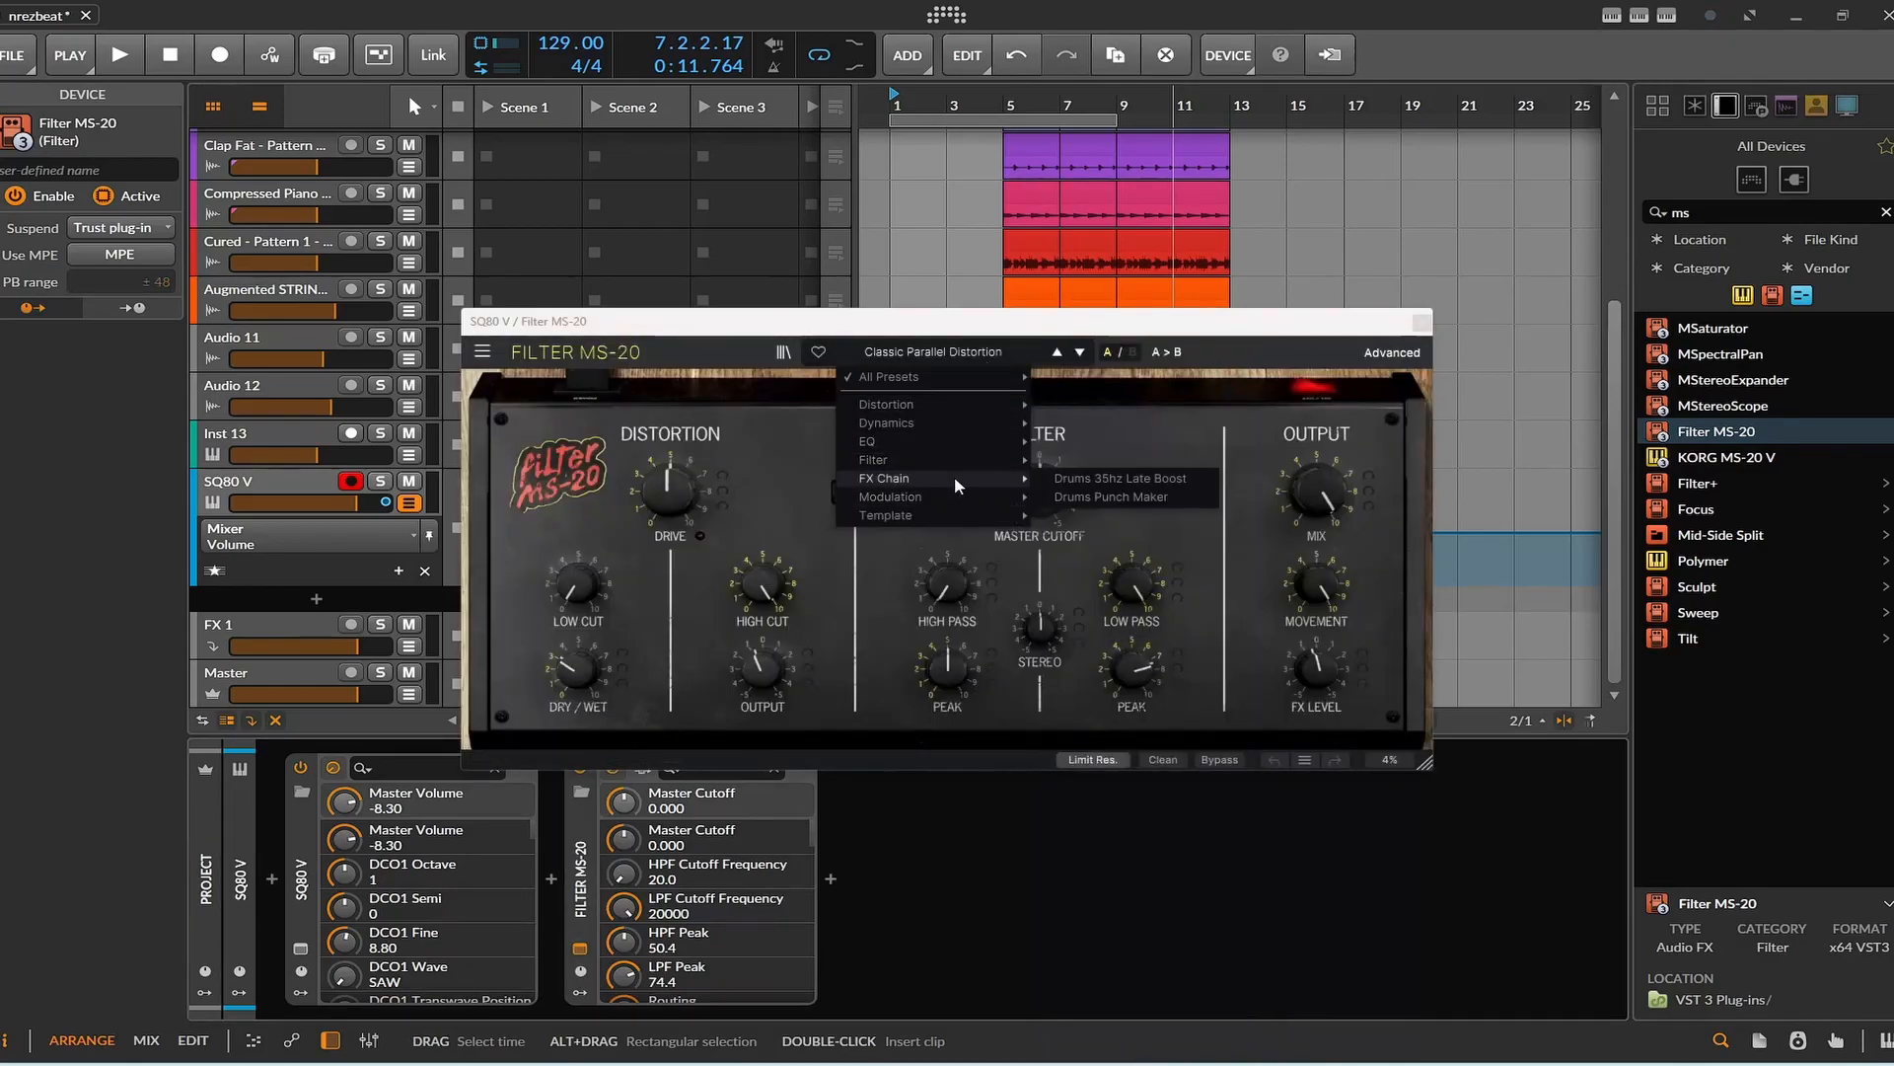
left_click(1075, 355)
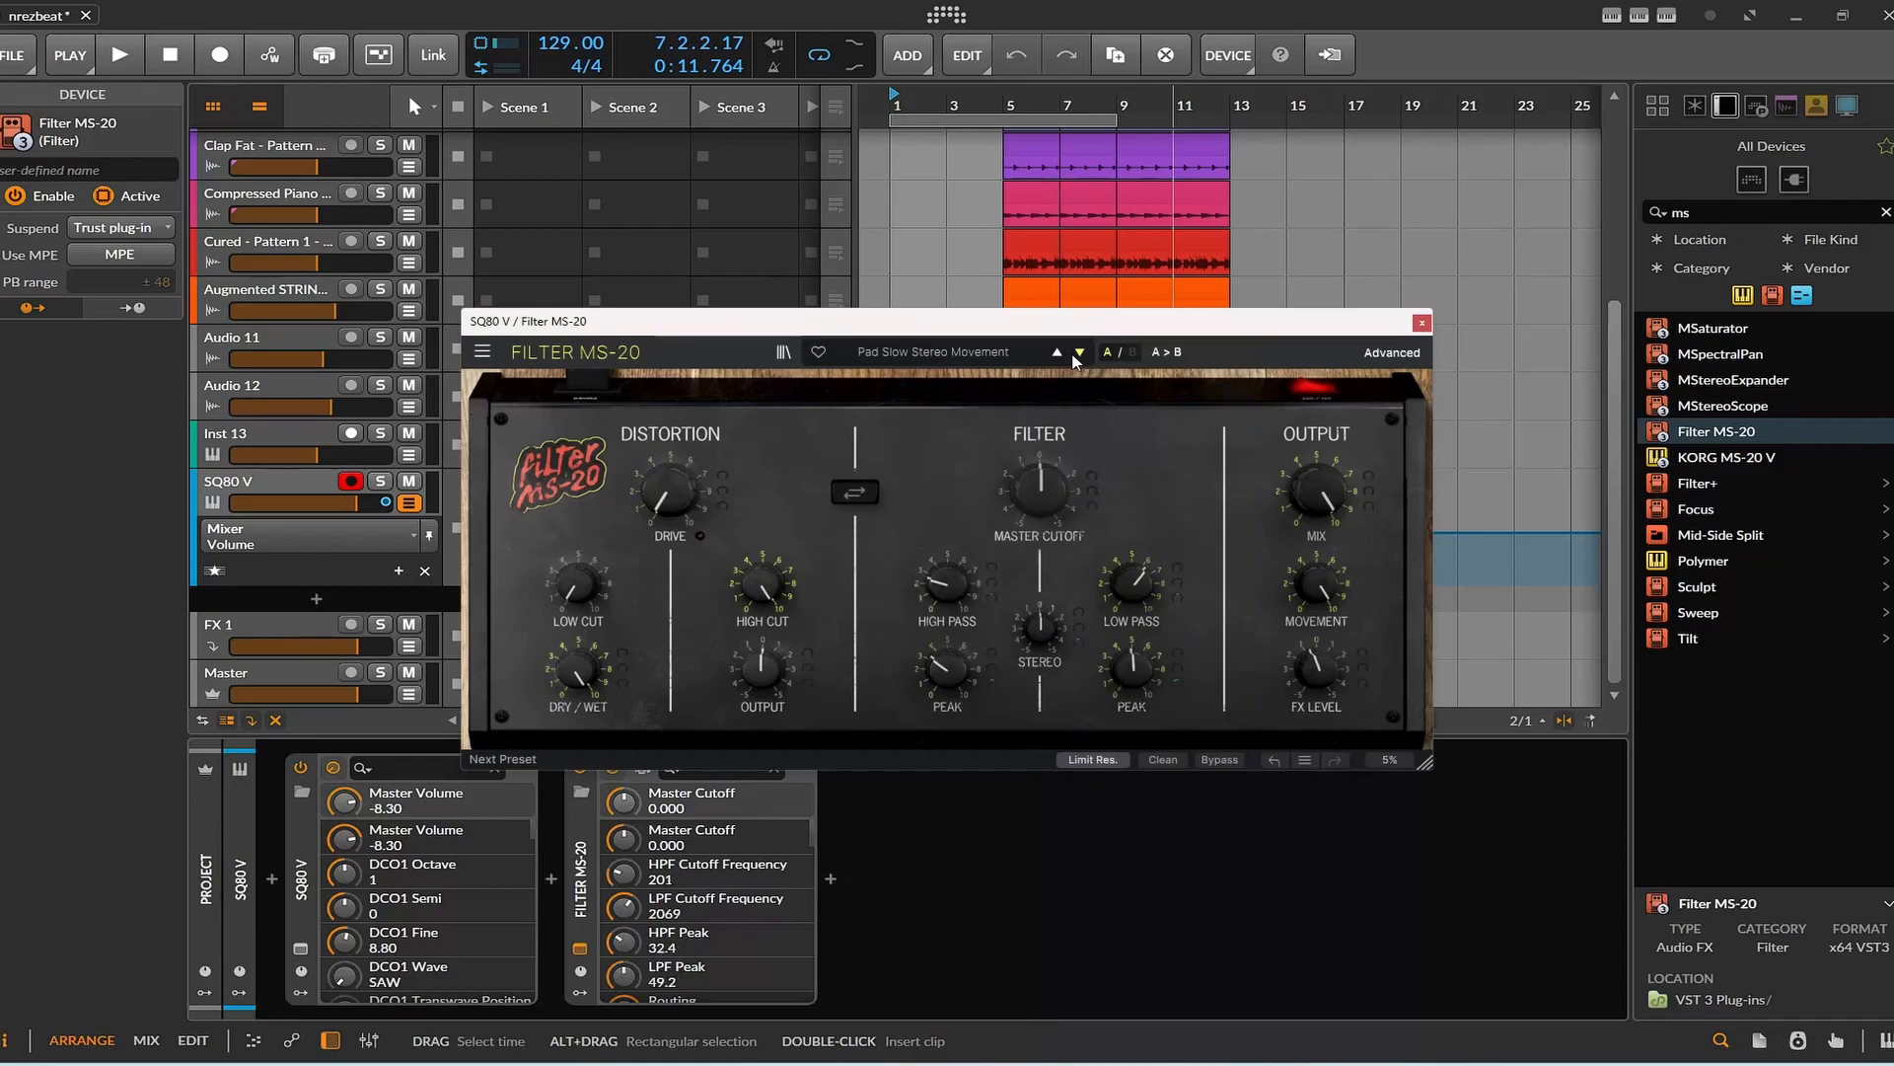
left_click(1075, 355)
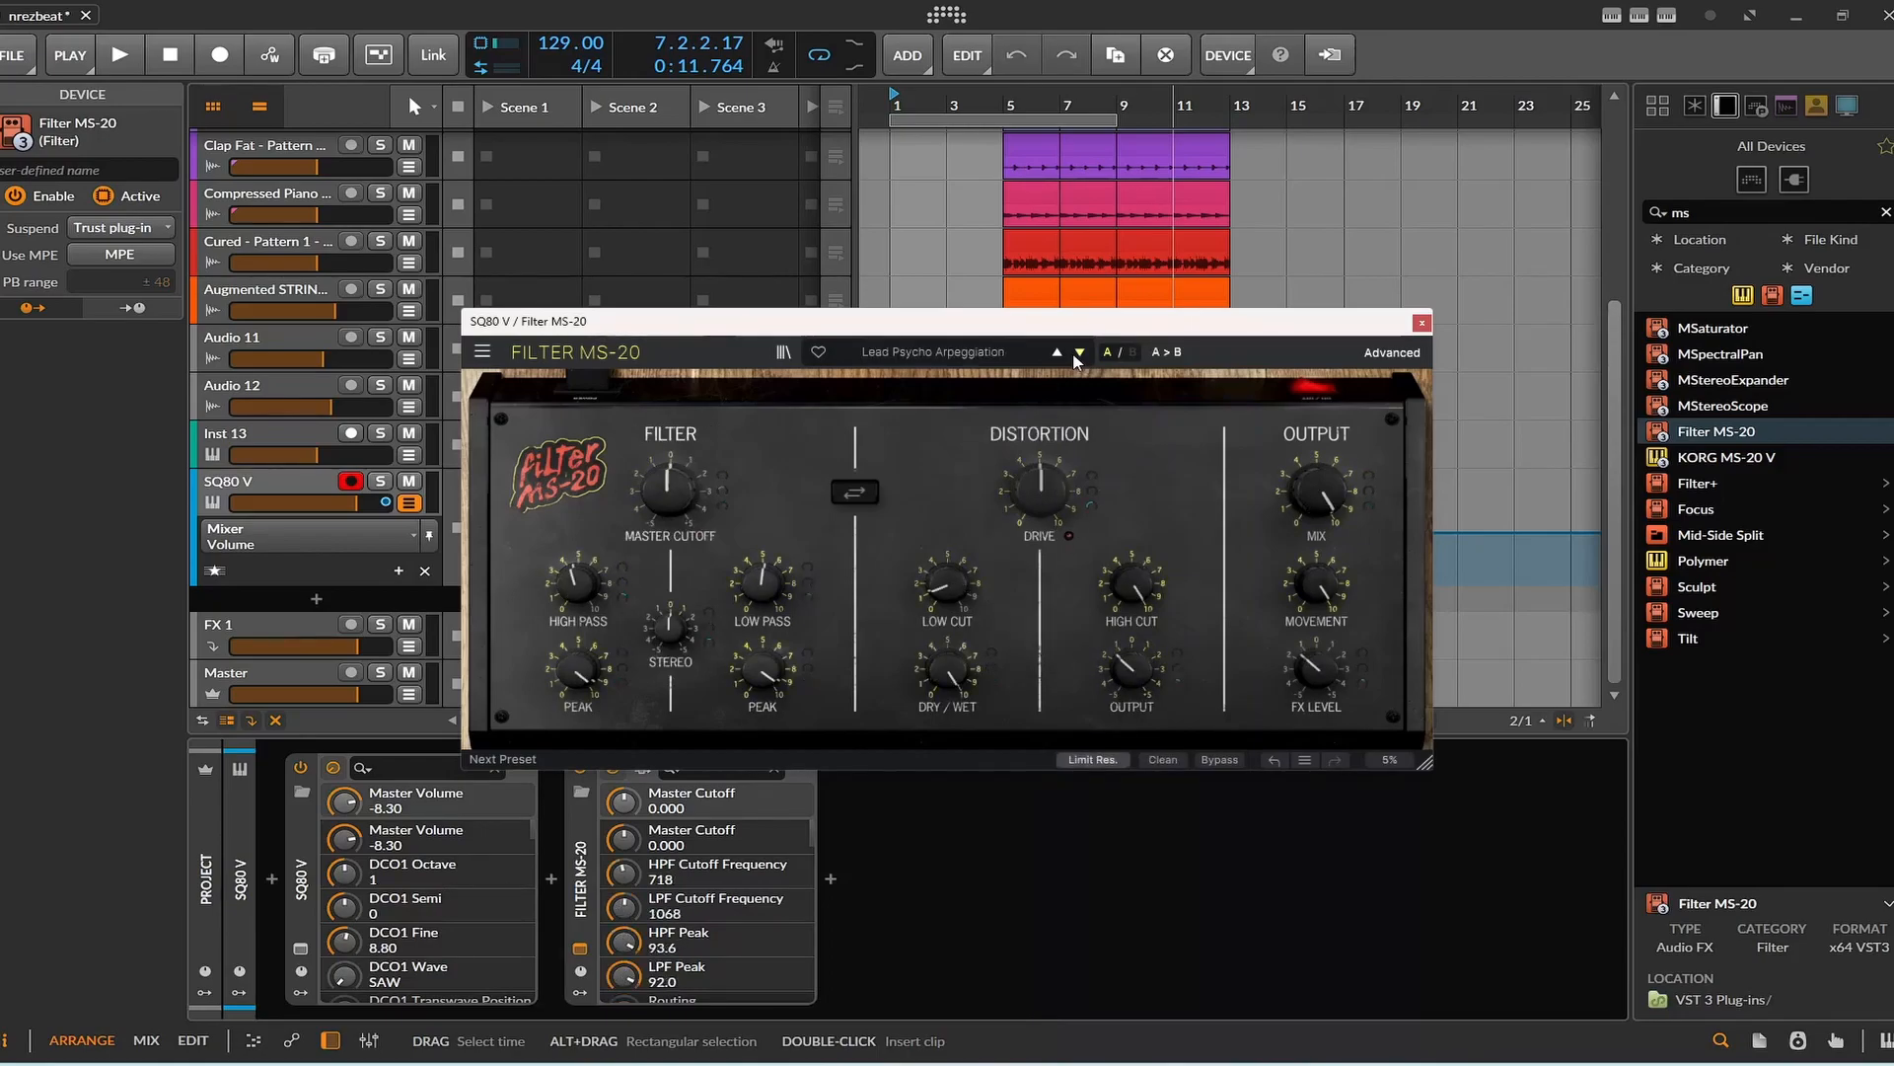
left_click(1075, 355)
key("space")
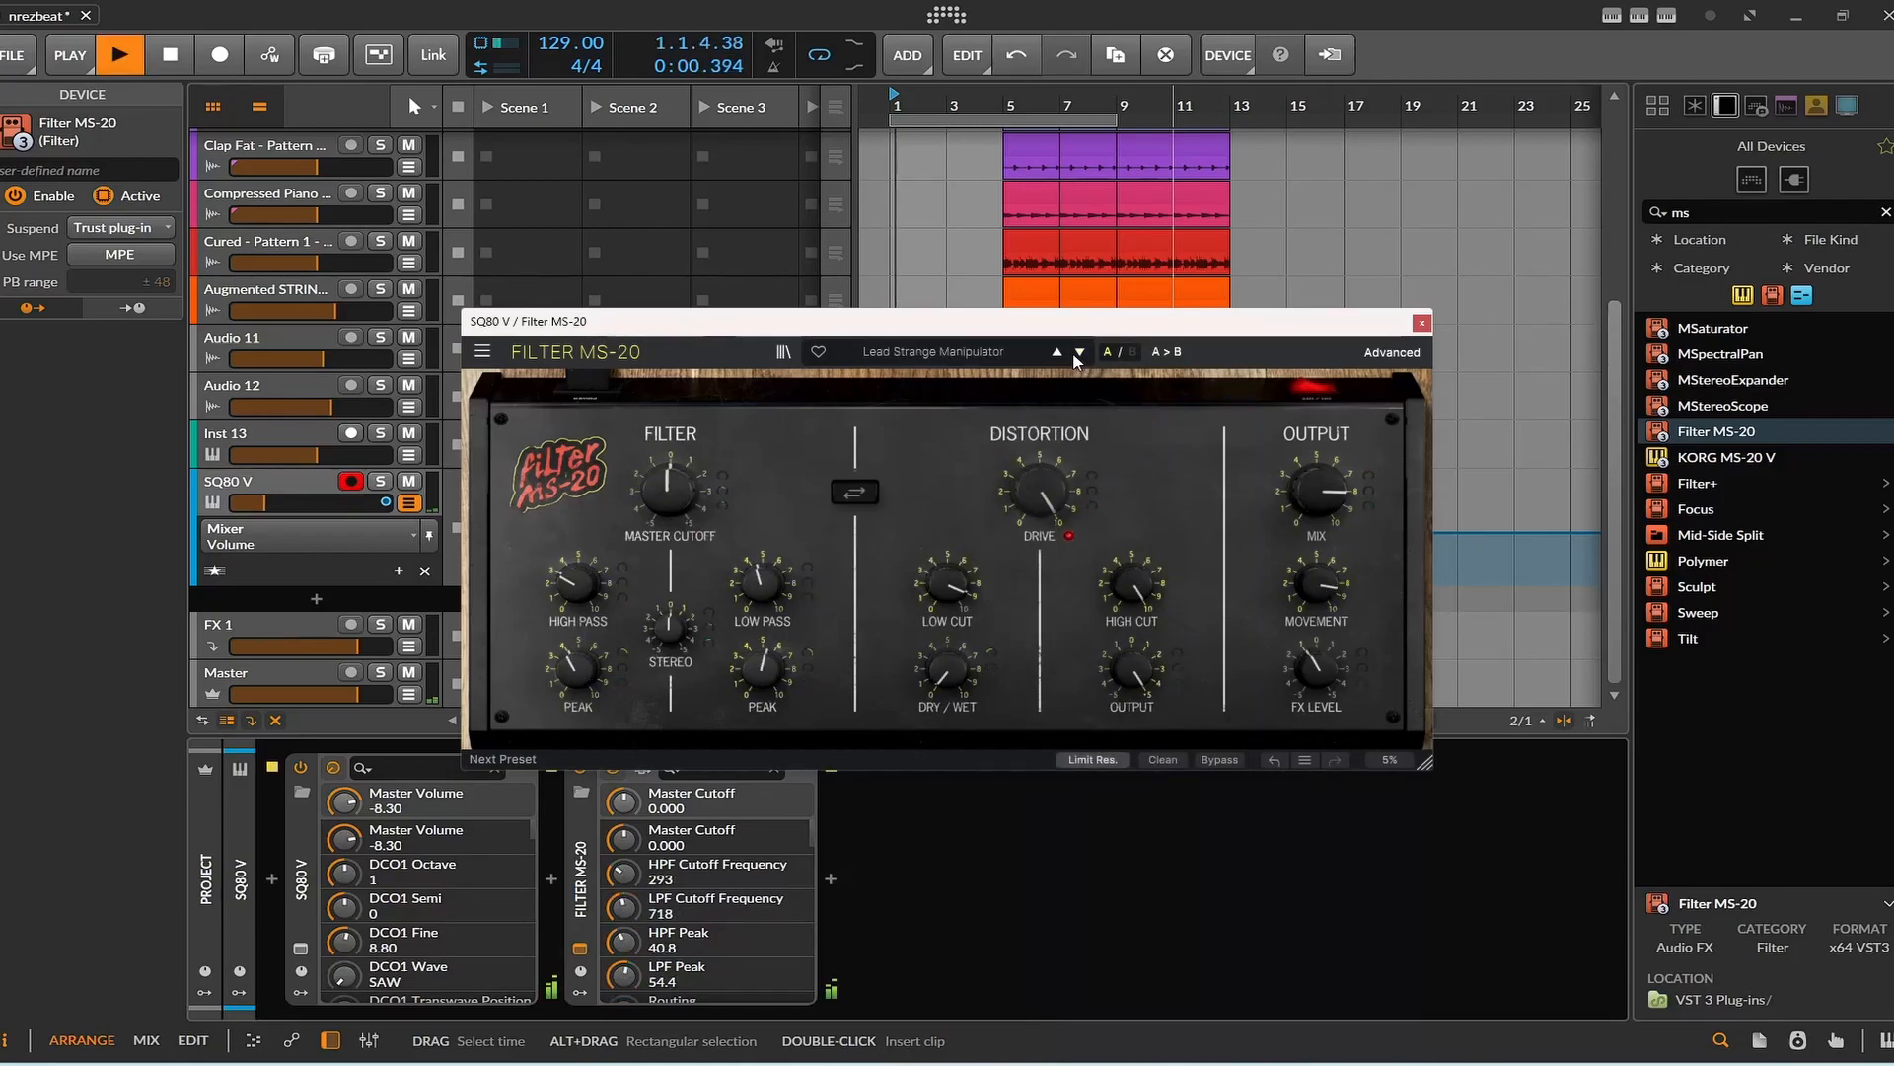
left_click(1422, 323)
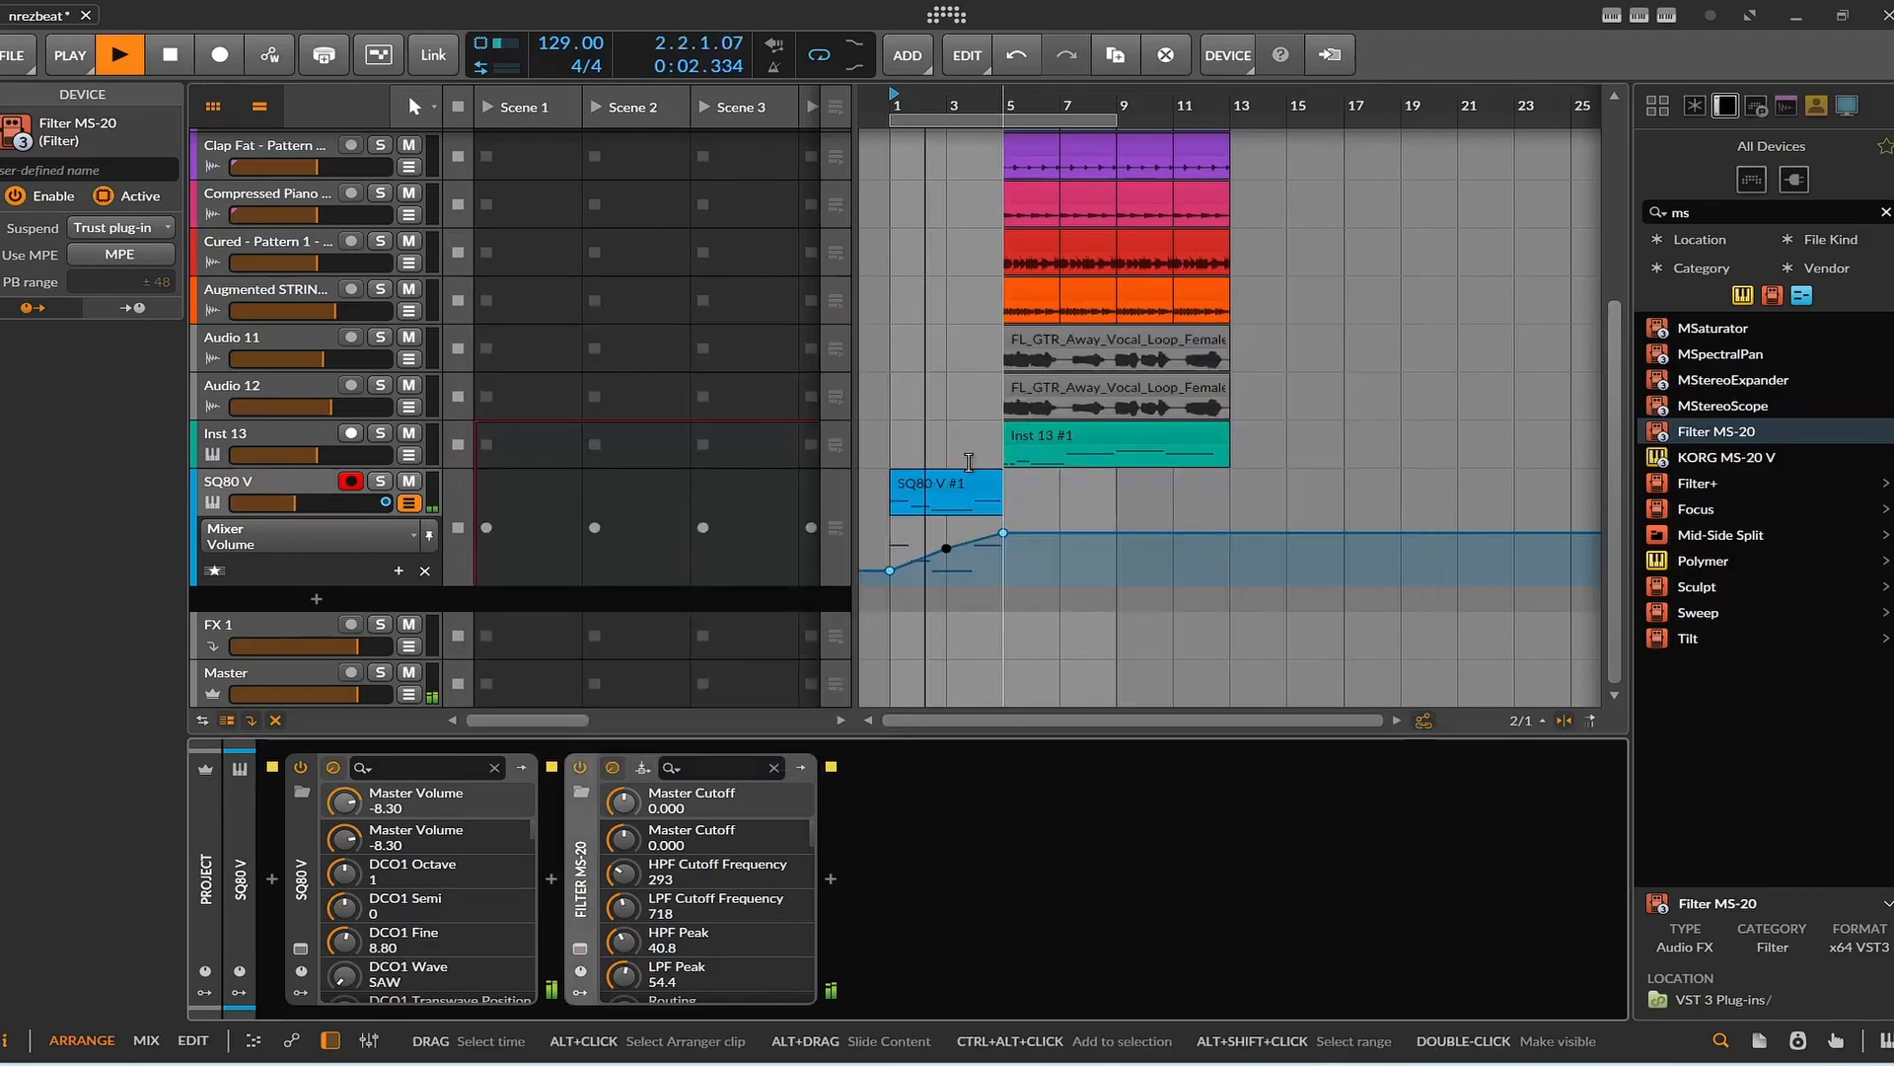
Raise the SQ80 V volume point at bar 5 to +2.6 dB during playback, then stop.
left_click(1003, 534)
left_click_drag(1003, 534, 1004, 528)
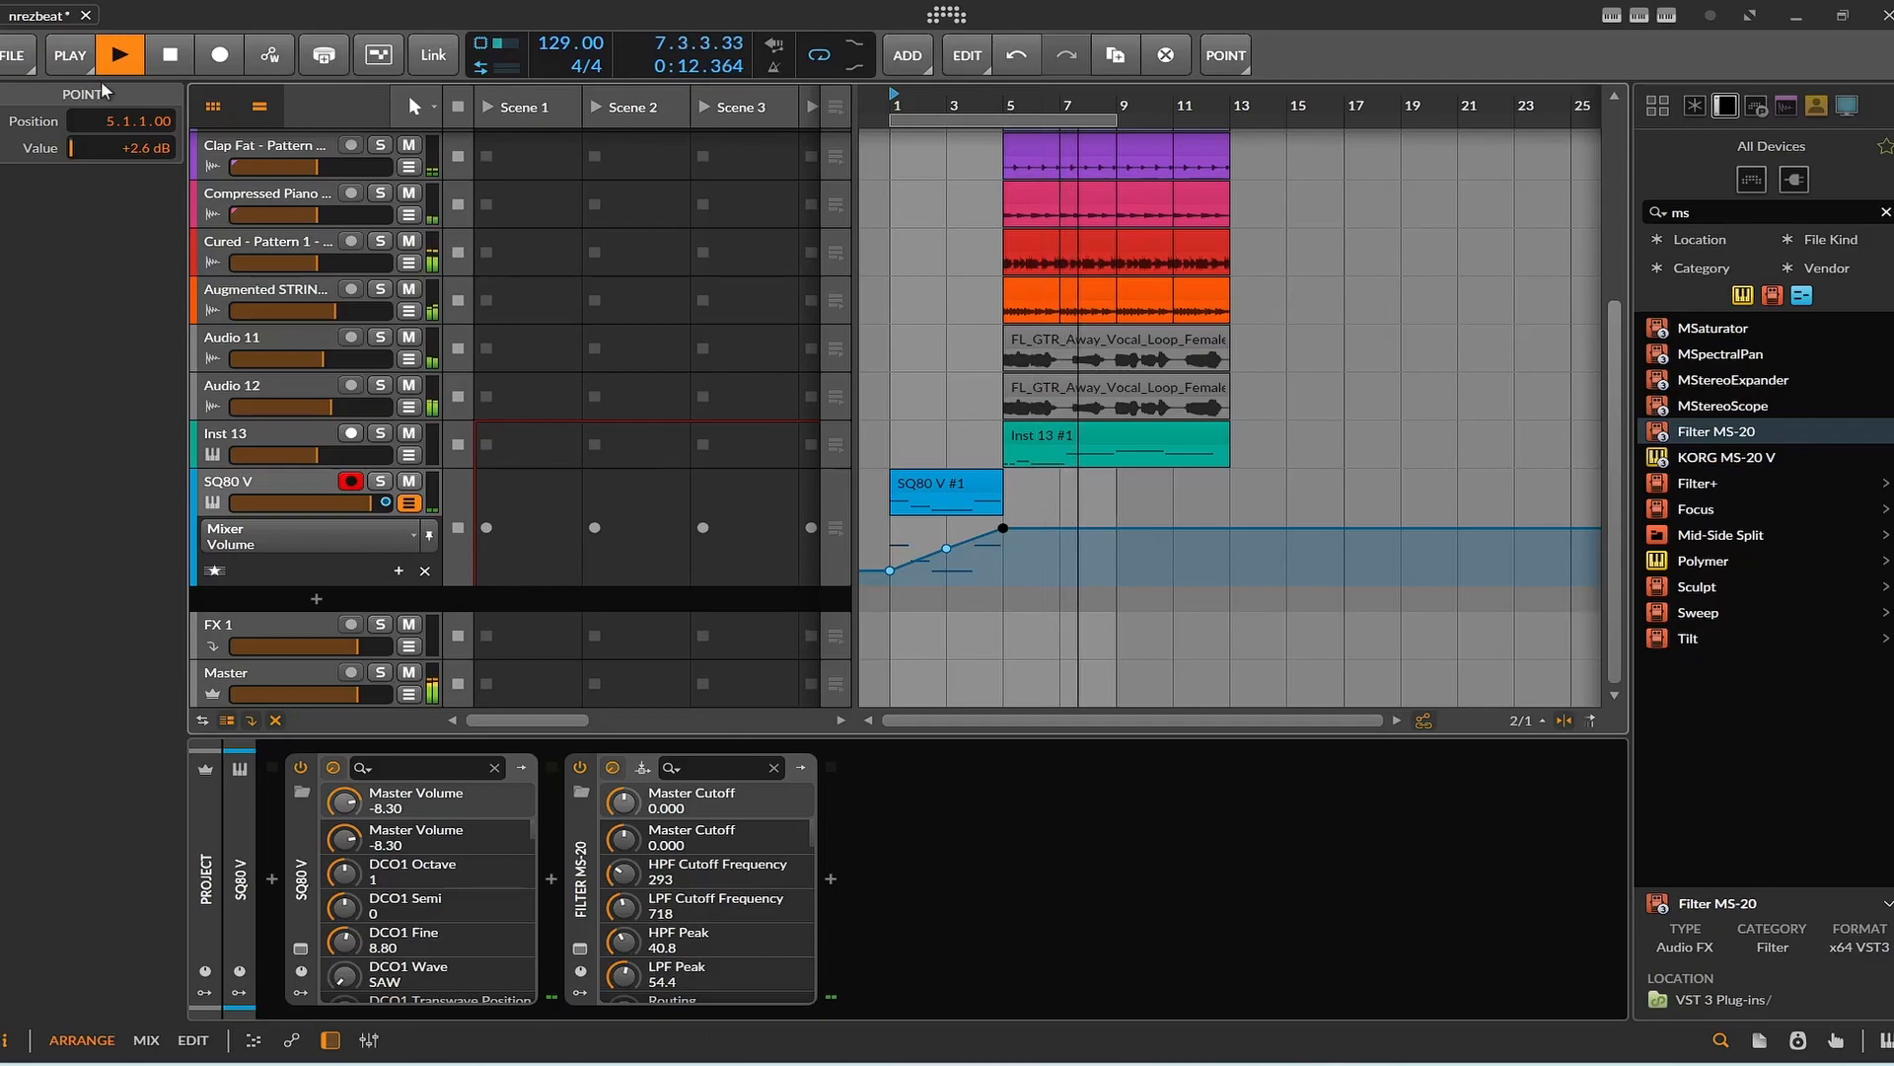
left_click(168, 57)
left_click(166, 54)
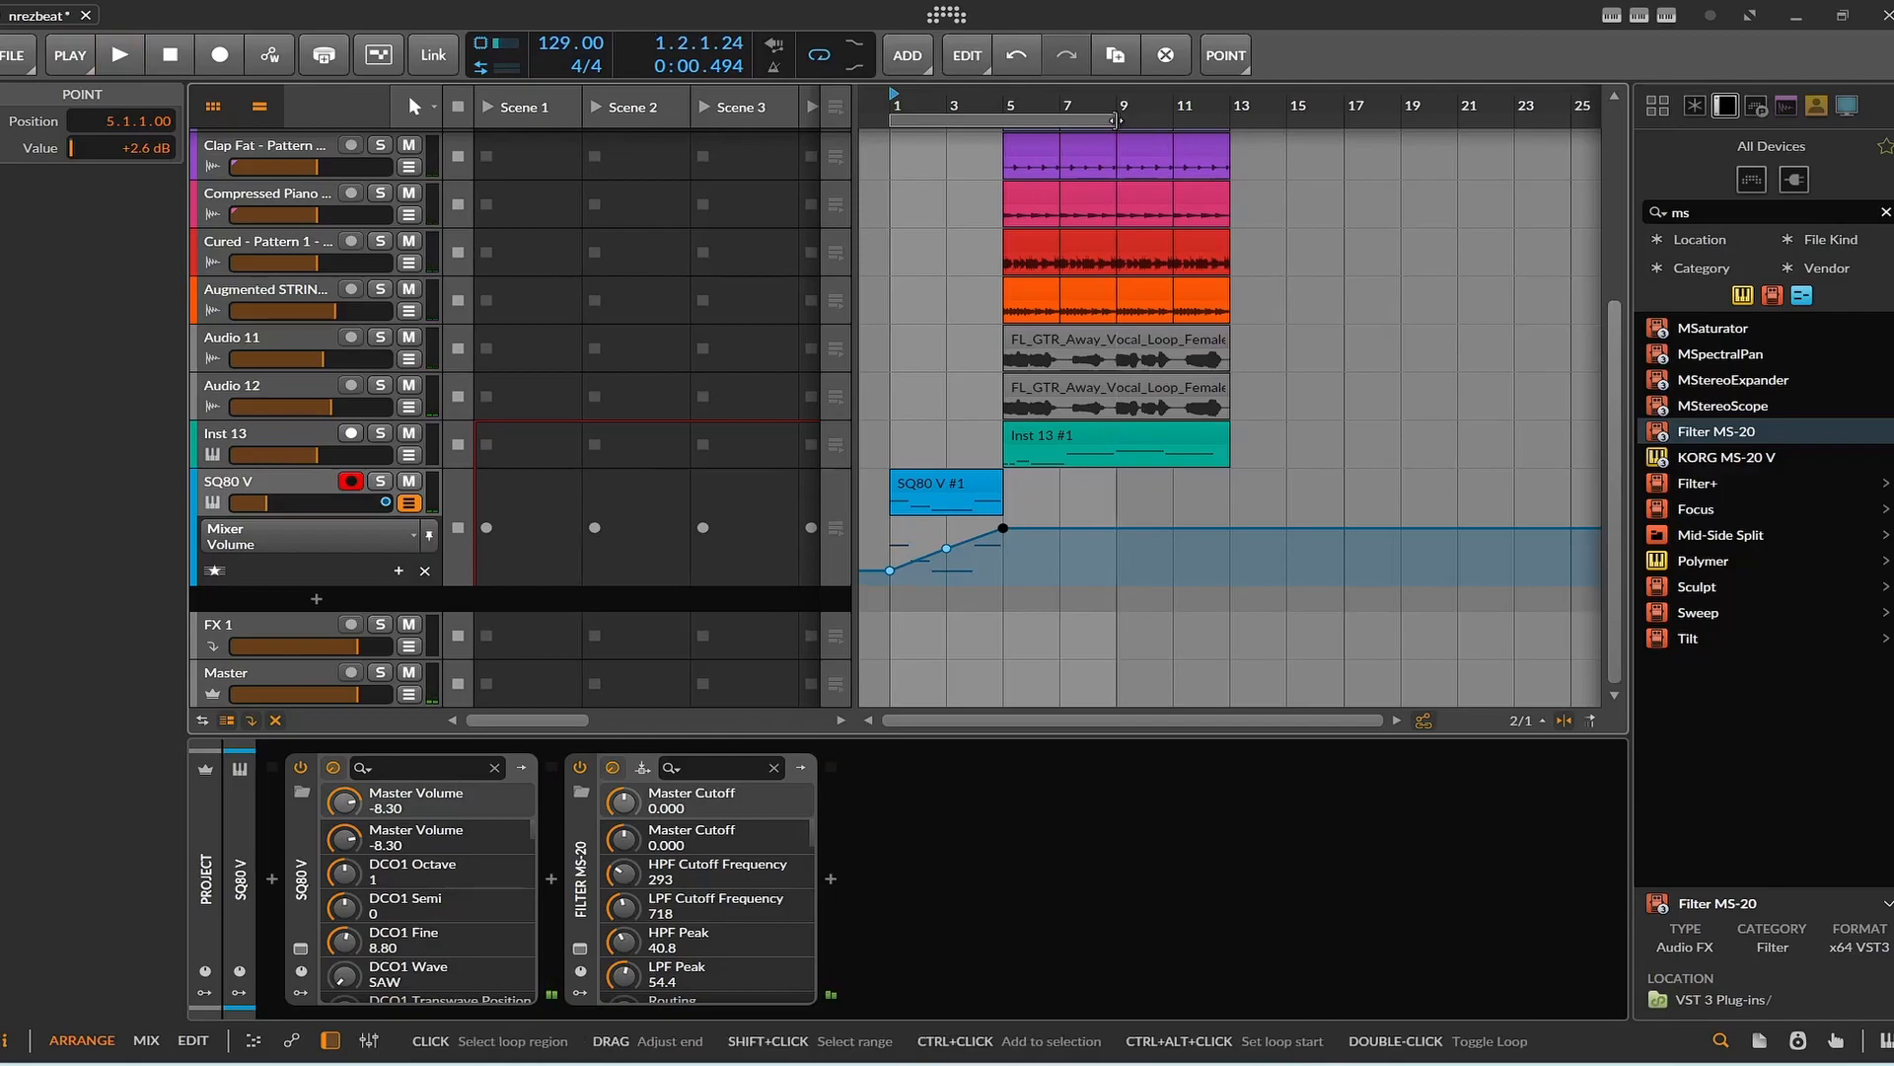
Extend the loop region to 12 bars from bar 1, play it, and move the playback start to bar 5.
left_click_drag(1118, 119, 1231, 119)
key("space")
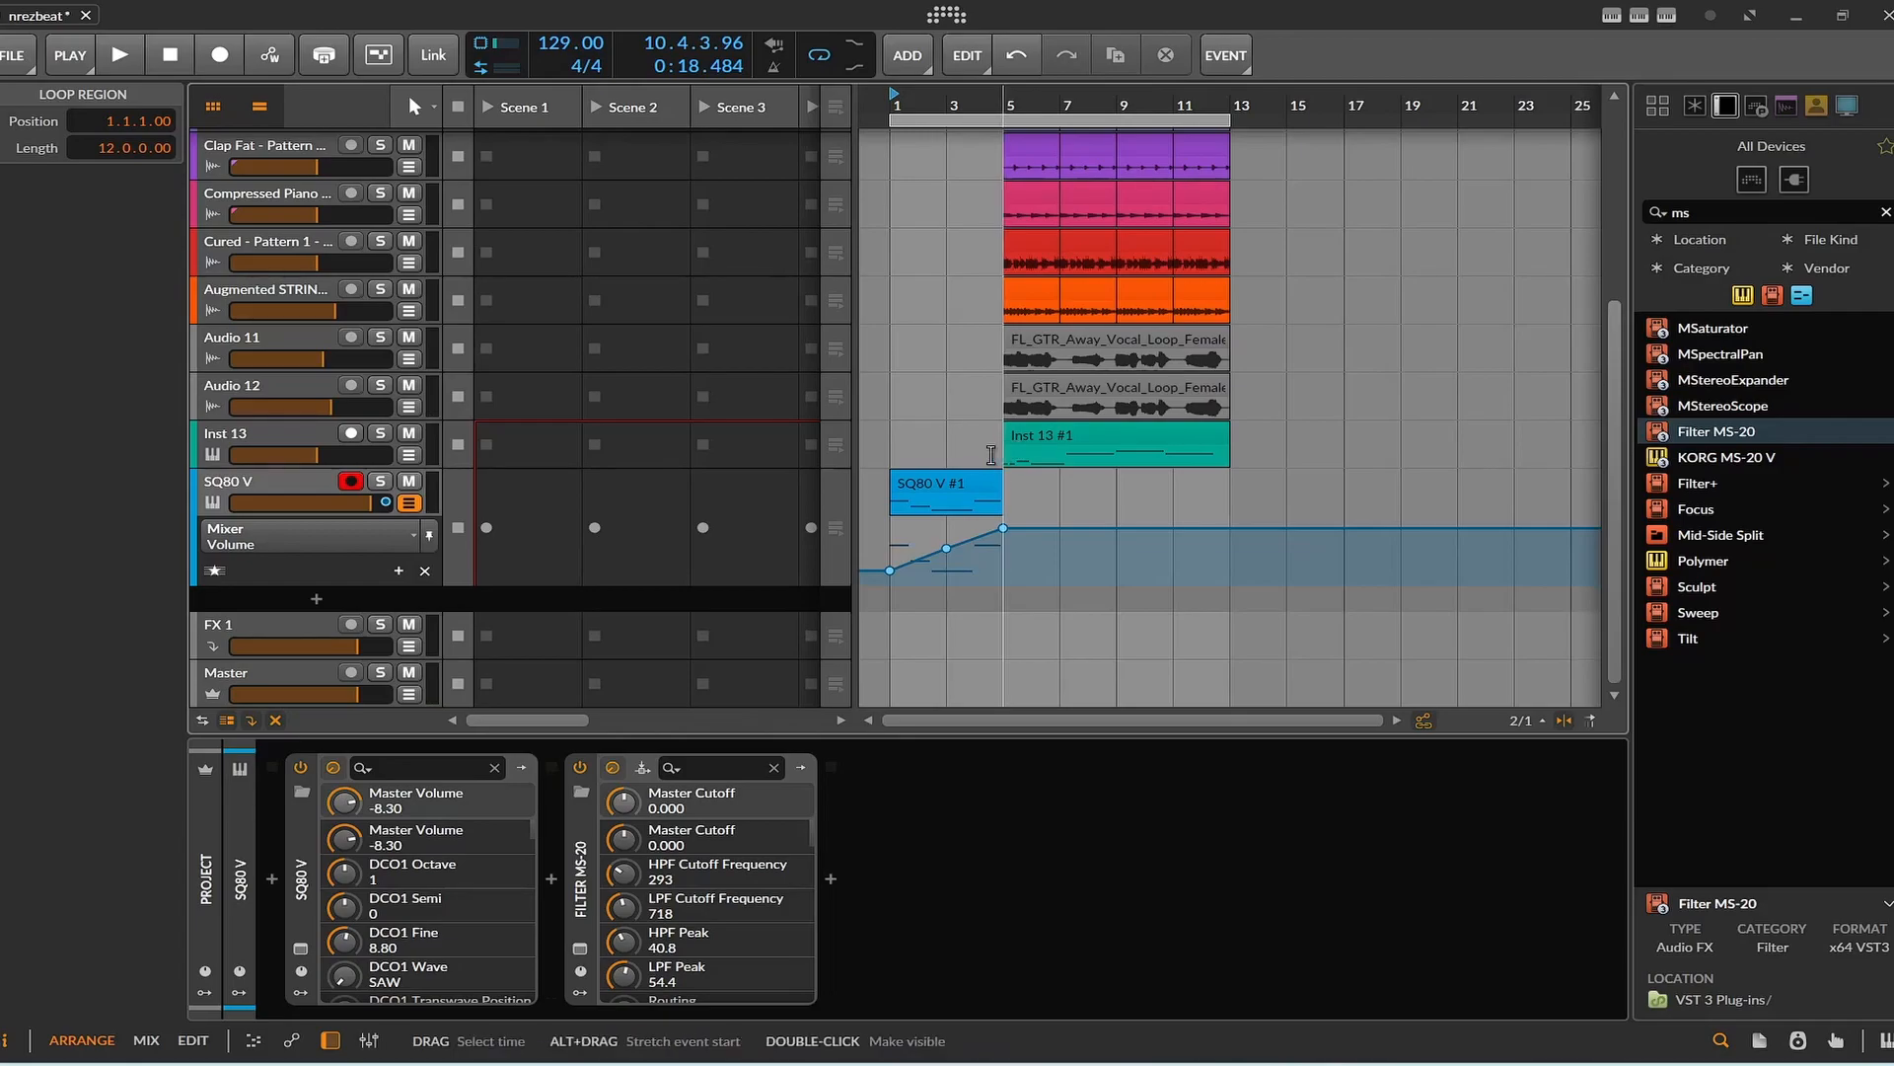
key("space")
left_click(994, 410)
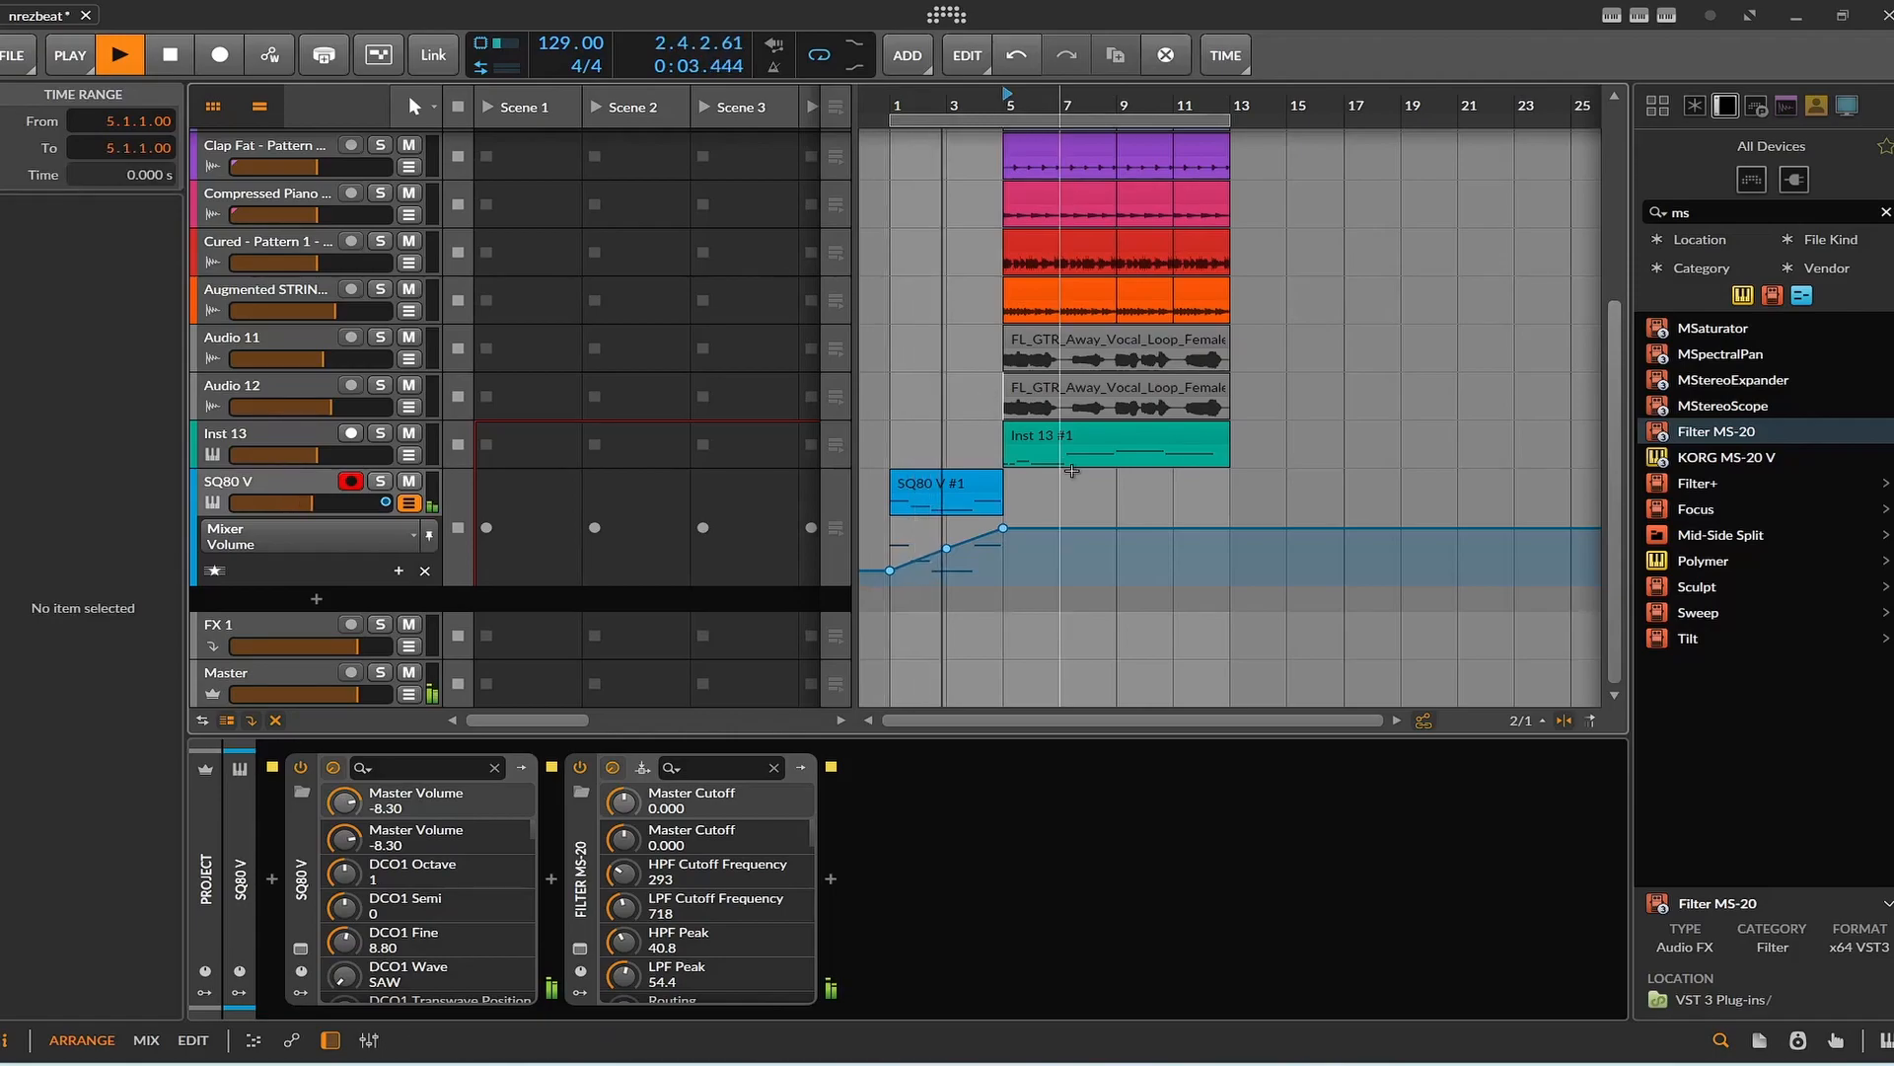
key("space")
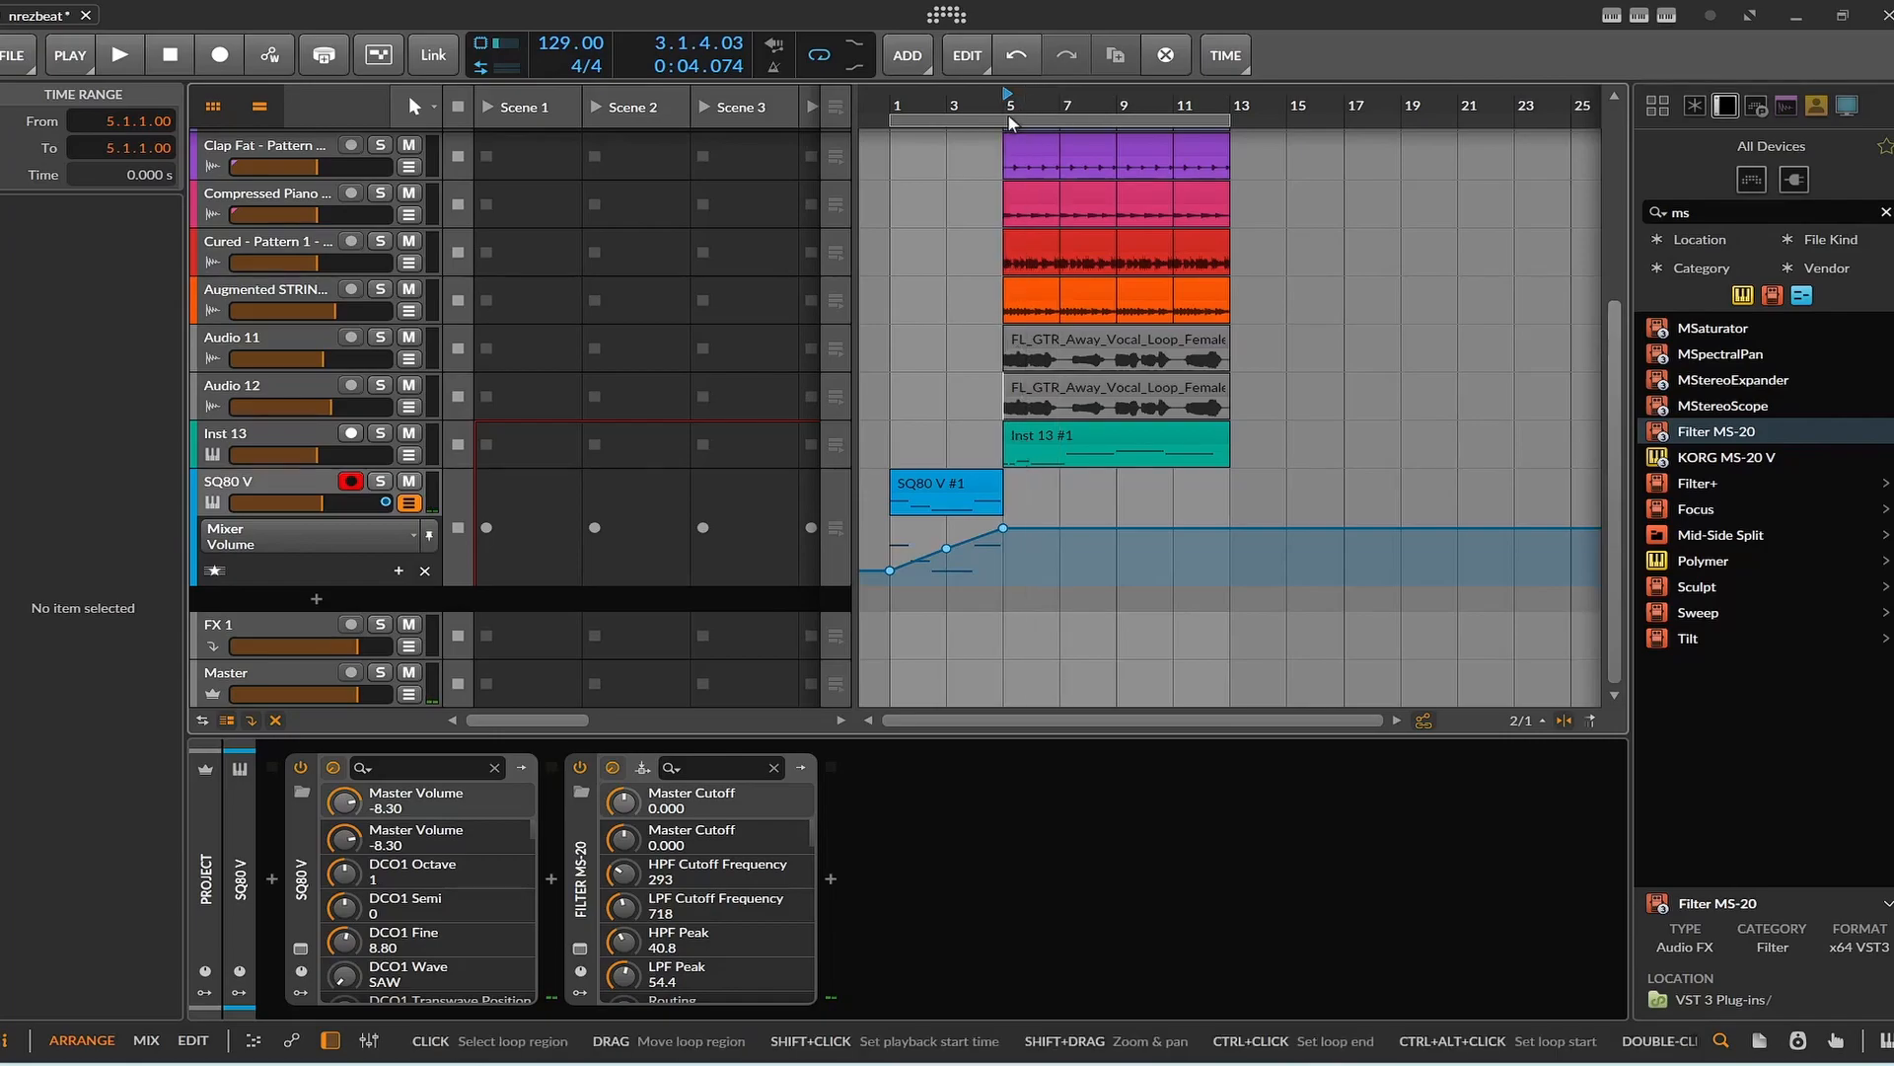
Select bars 5 to 7 across all tracks with the Time Selection tool and bounce that range to a new audio track.
left_click(416, 106)
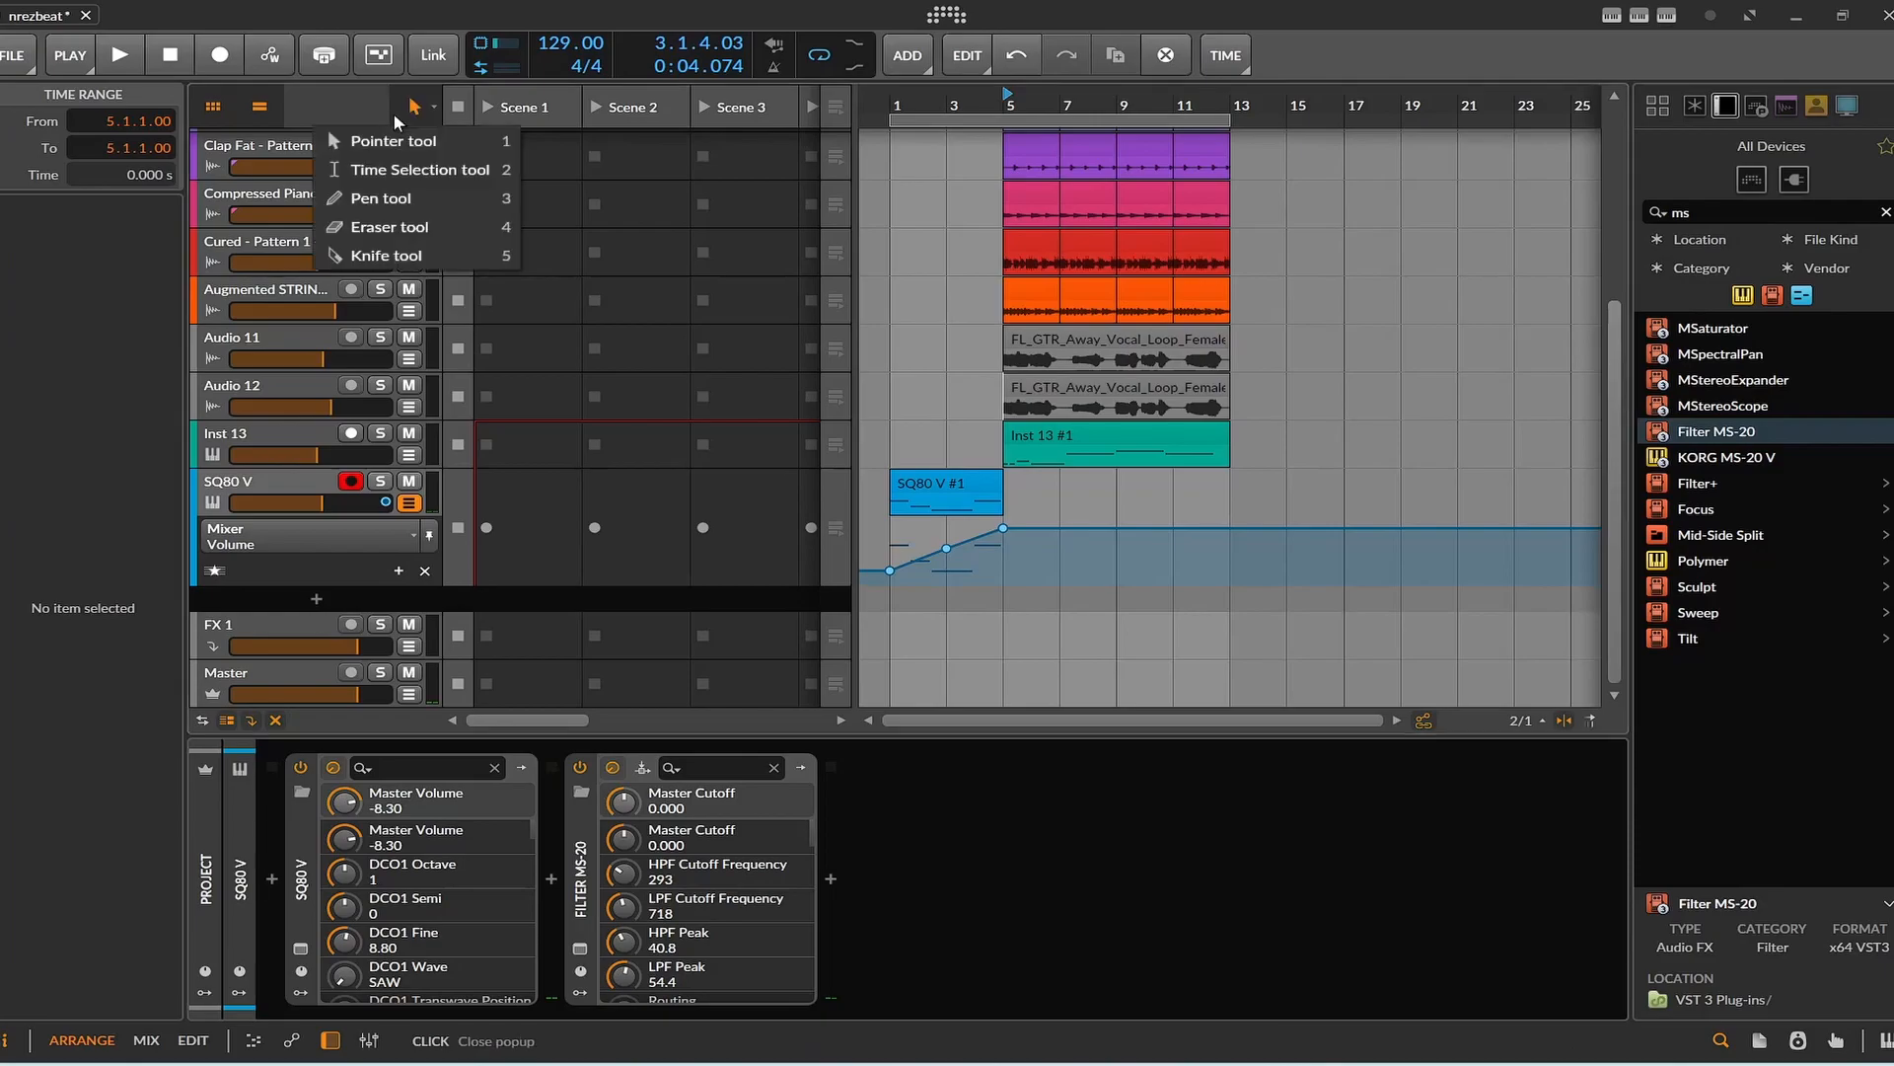
left_click(395, 164)
left_click_drag(1004, 93, 1050, 94)
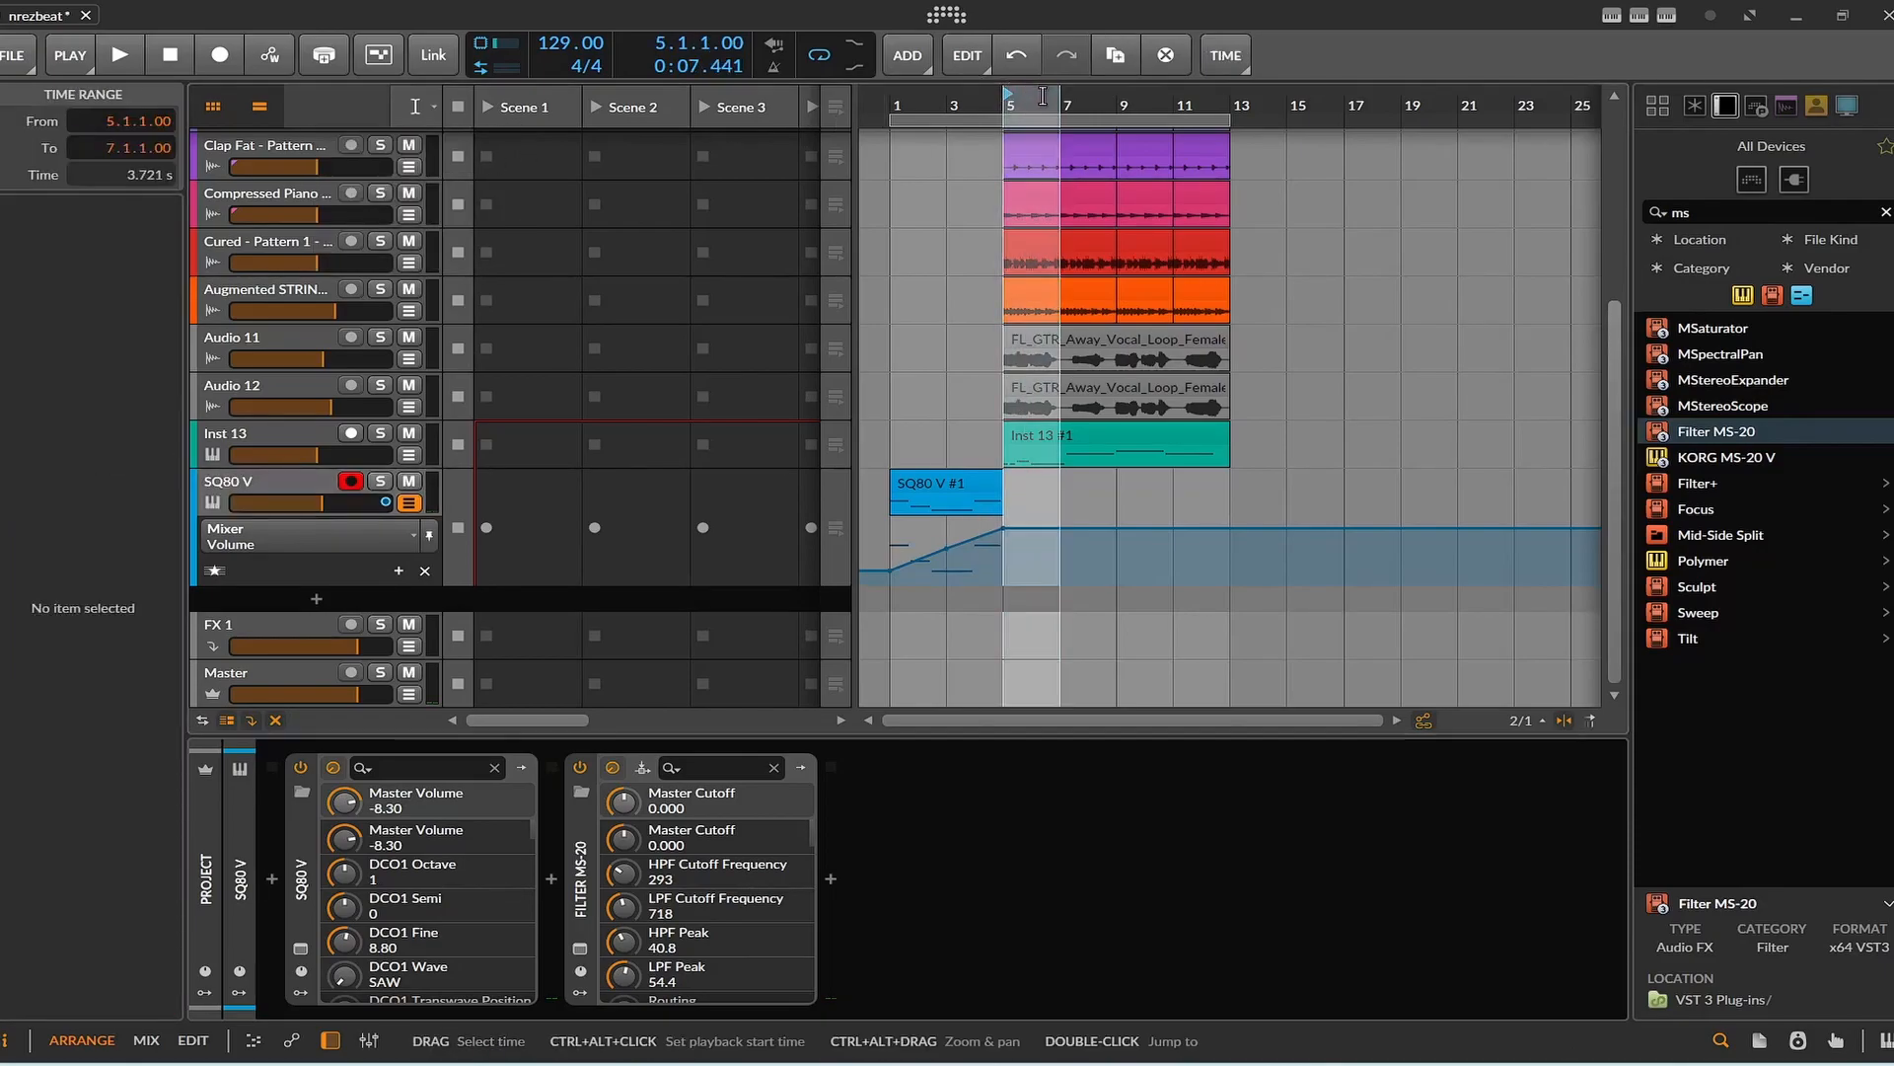
right_click(1046, 94)
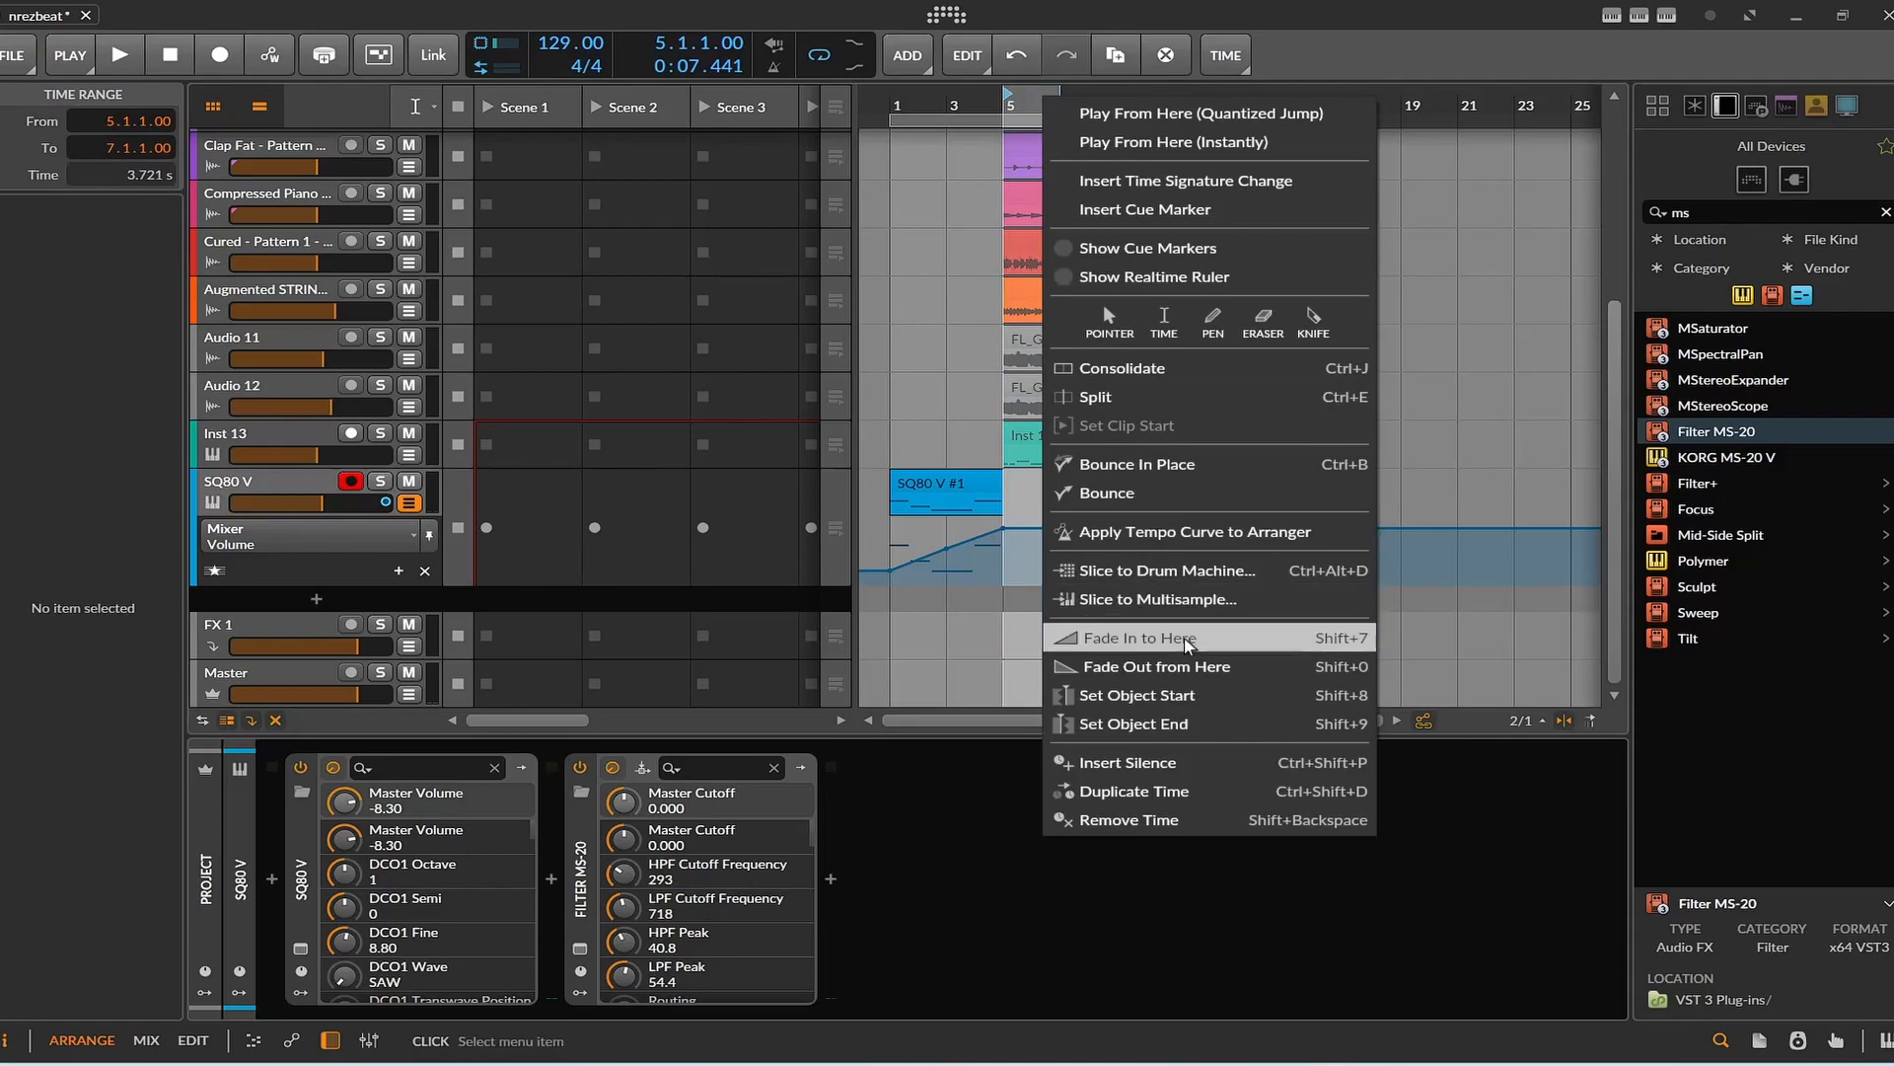
left_click(1192, 493)
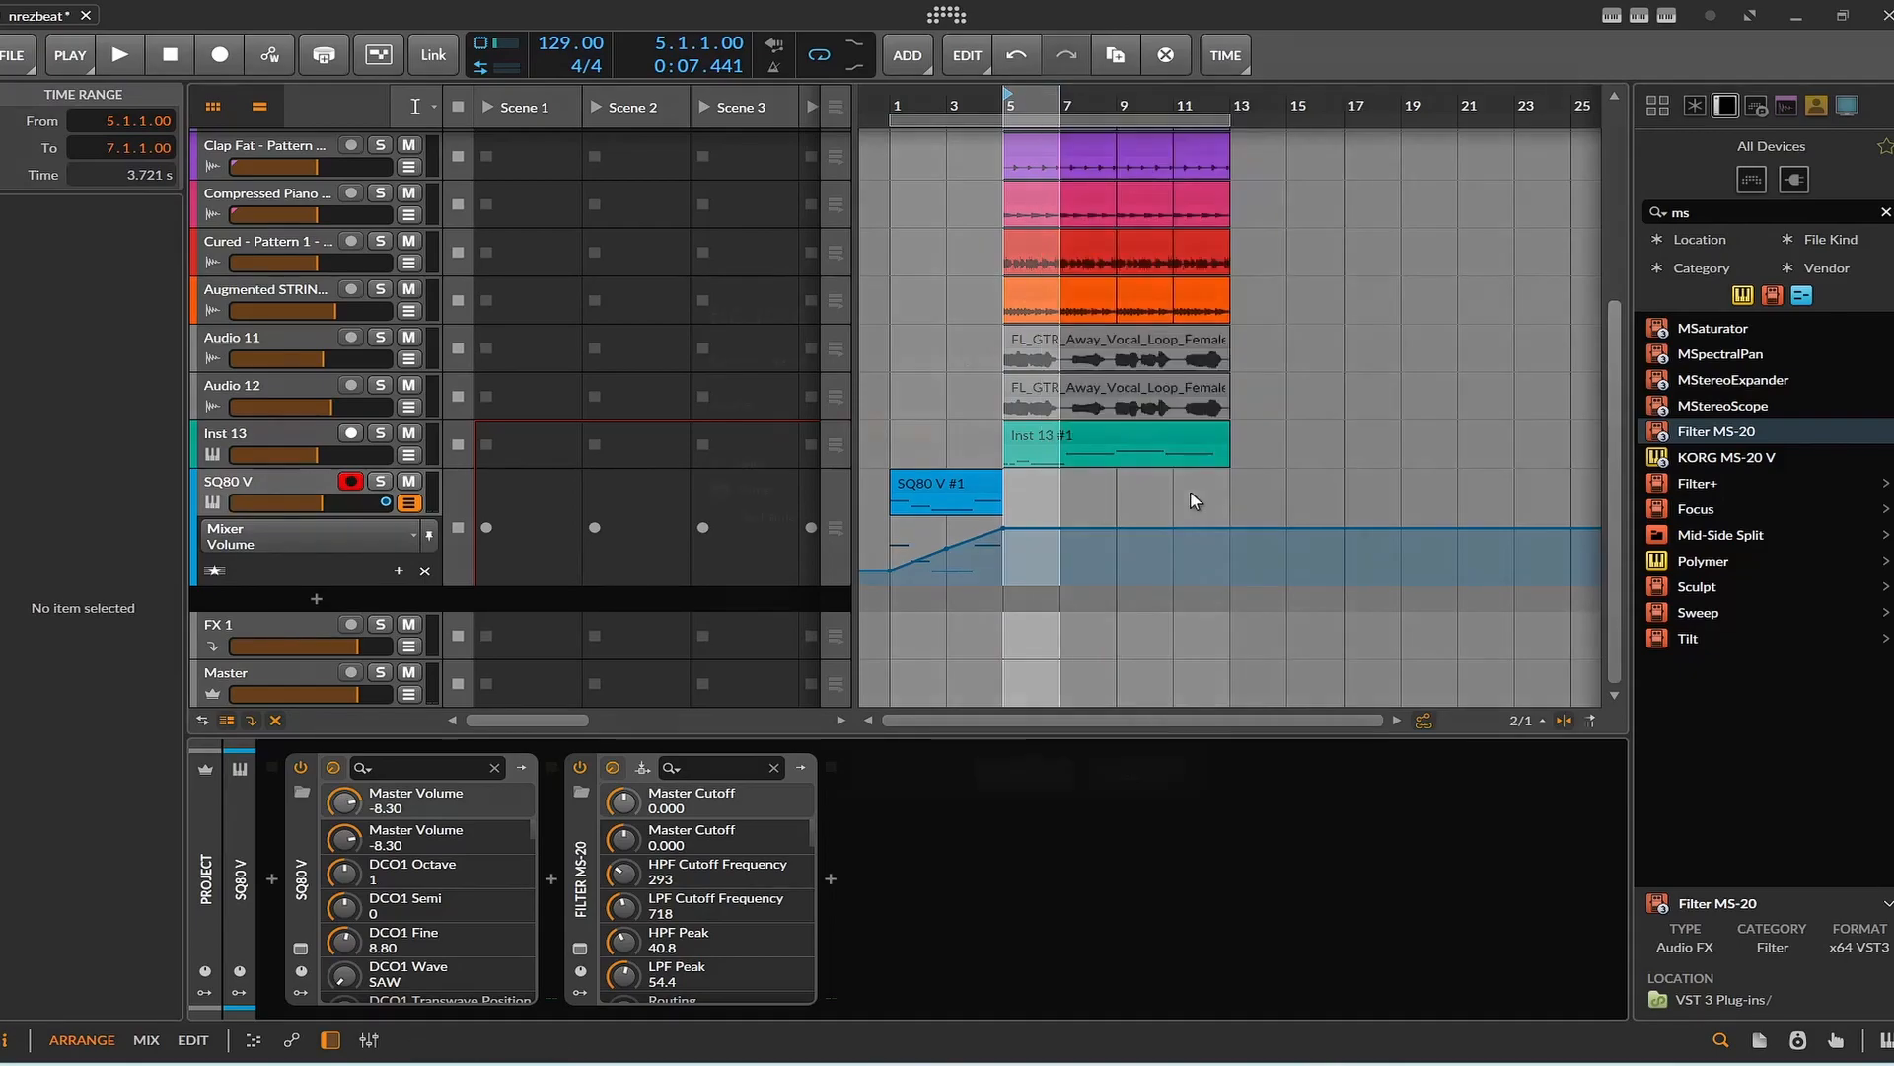
left_click(1037, 776)
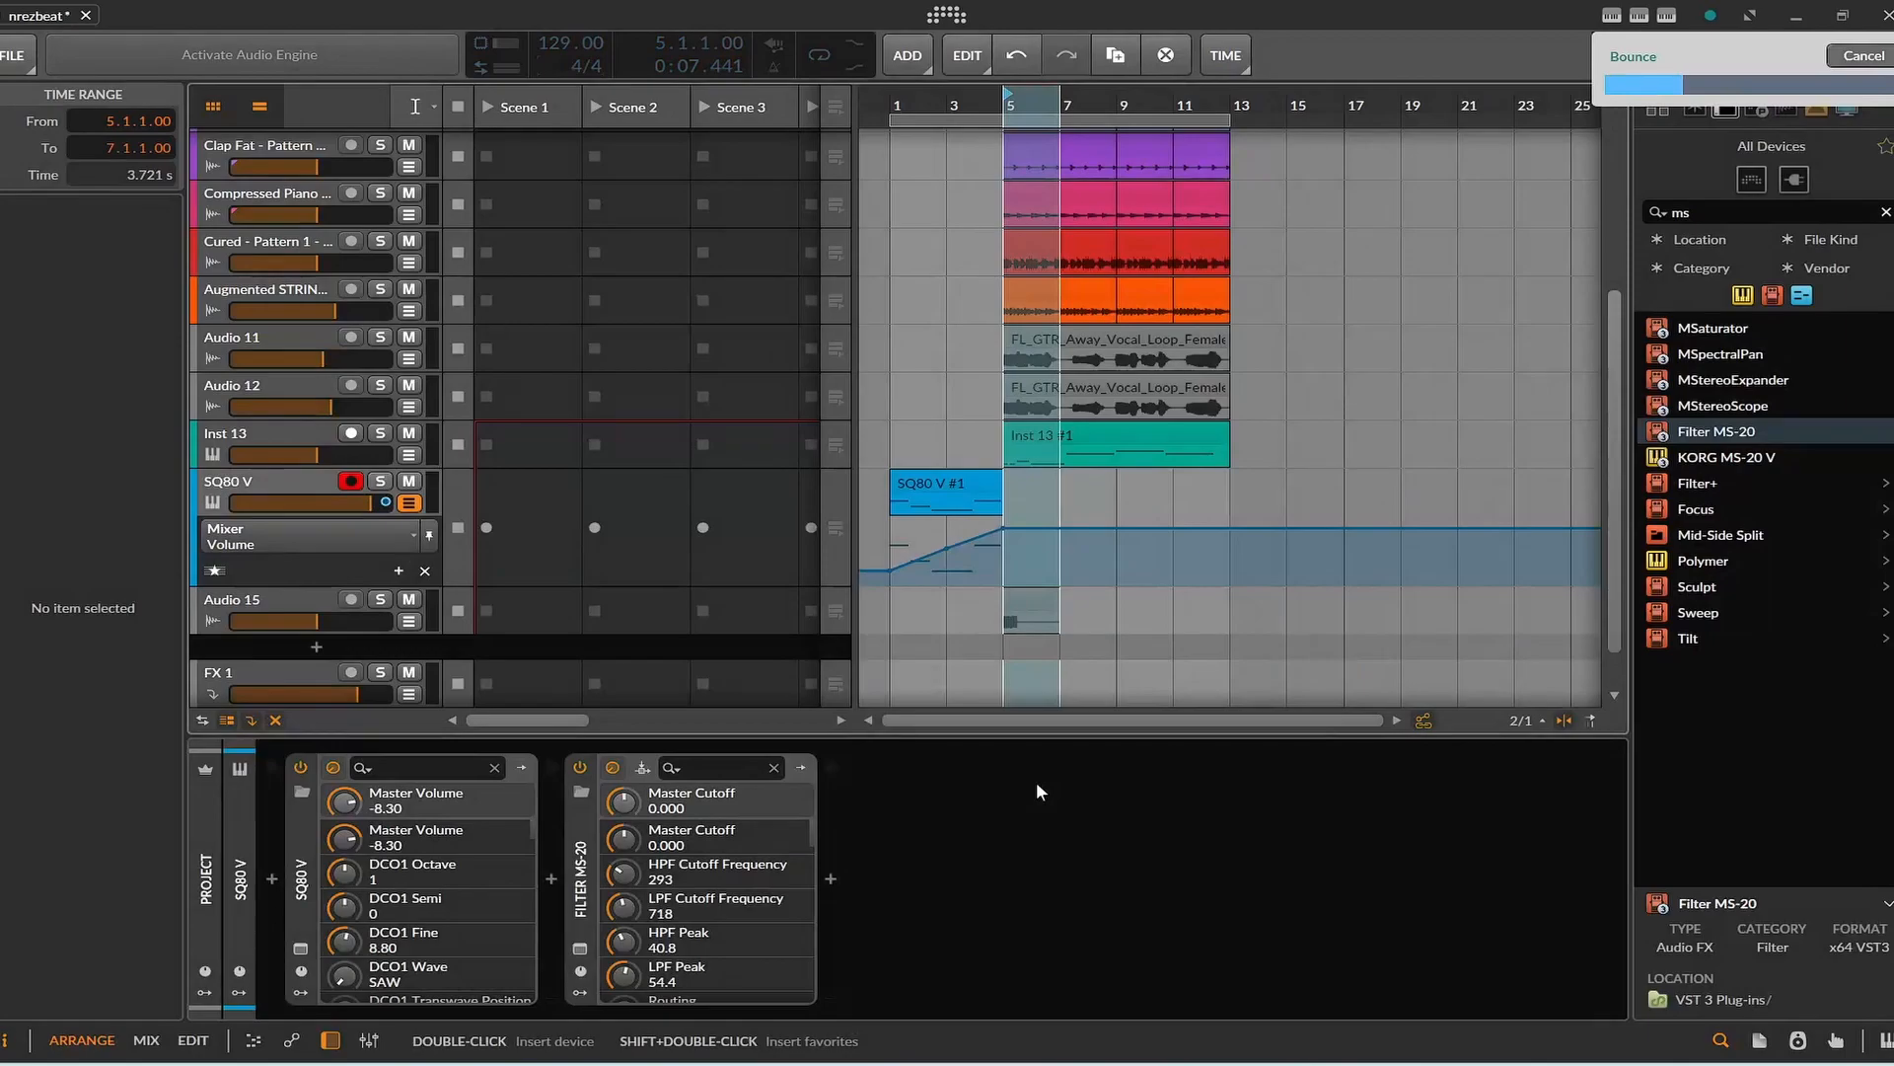
Return to the Pointer tool and reverse the two-bar bounced clip at bar 5 on the Audio 15 track.
left_click(1027, 603)
left_click(1025, 602)
double_click(1028, 602)
left_click(1092, 607)
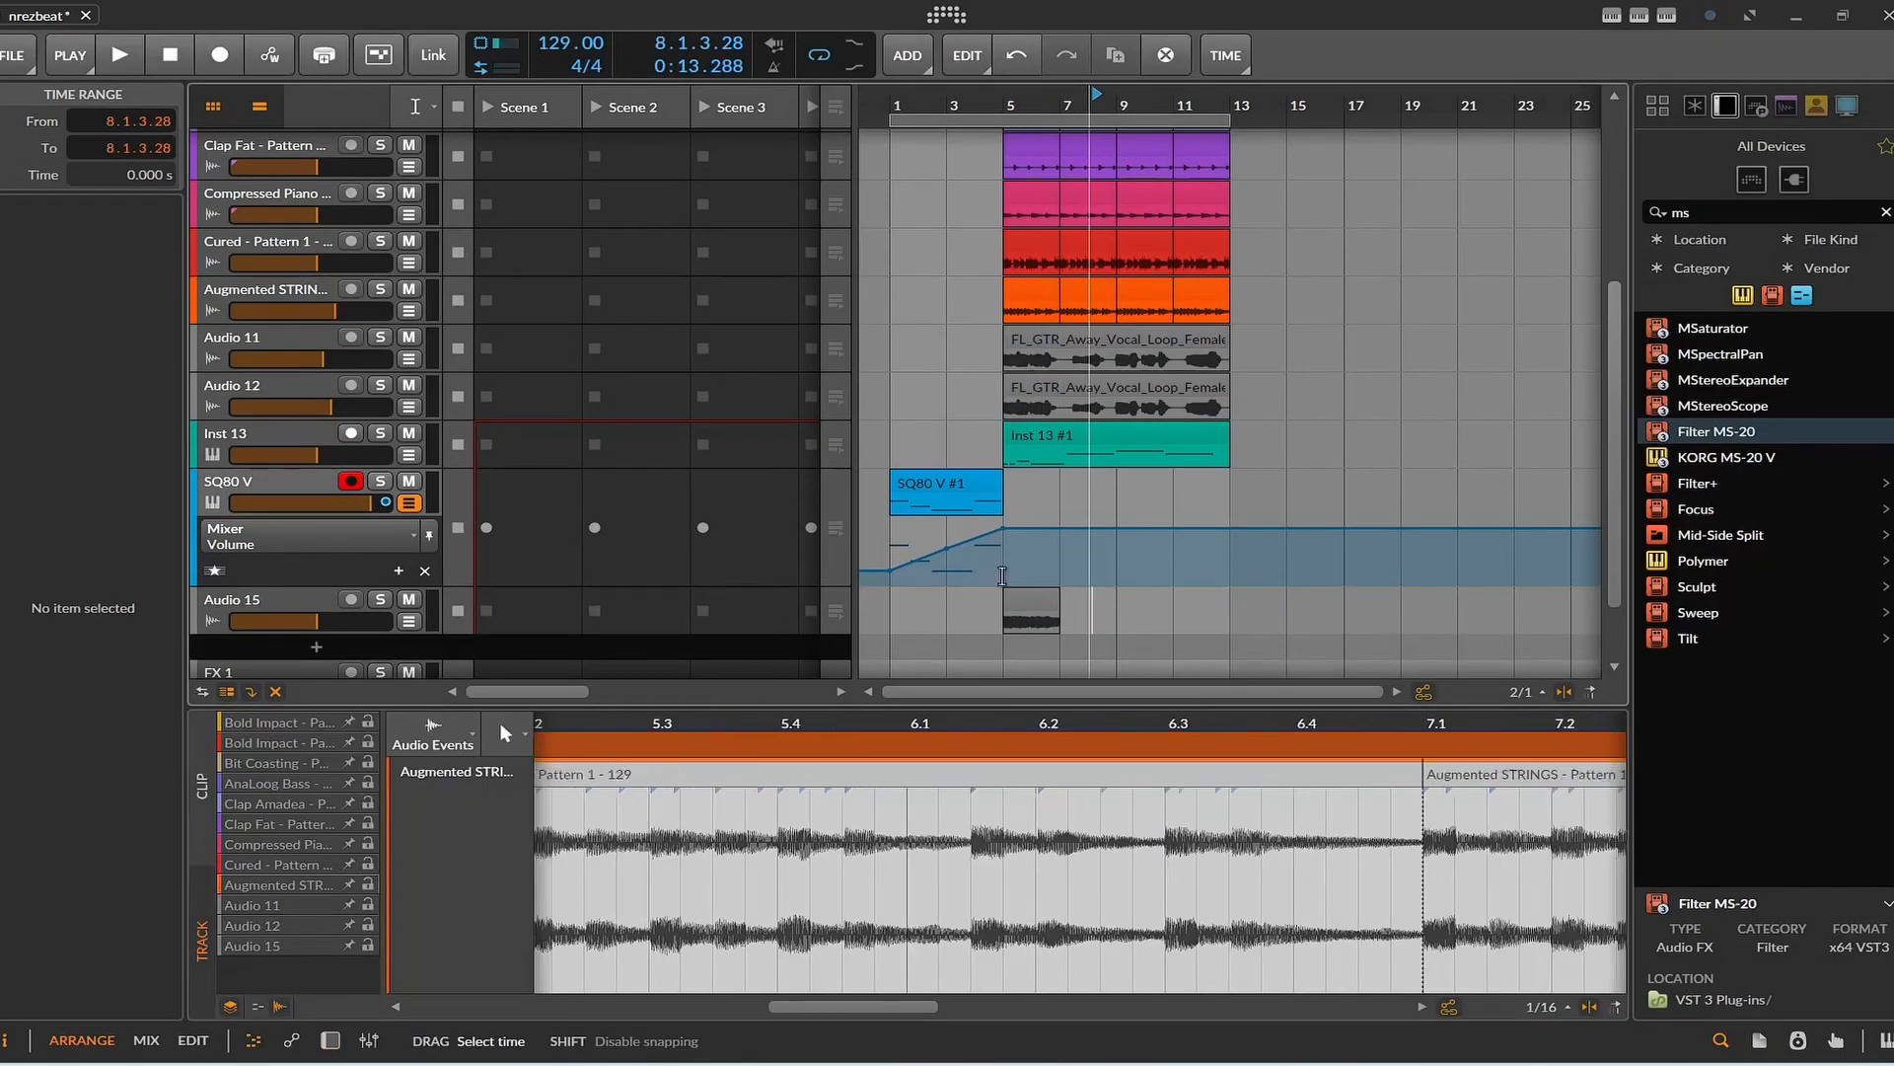
left_click(430, 109)
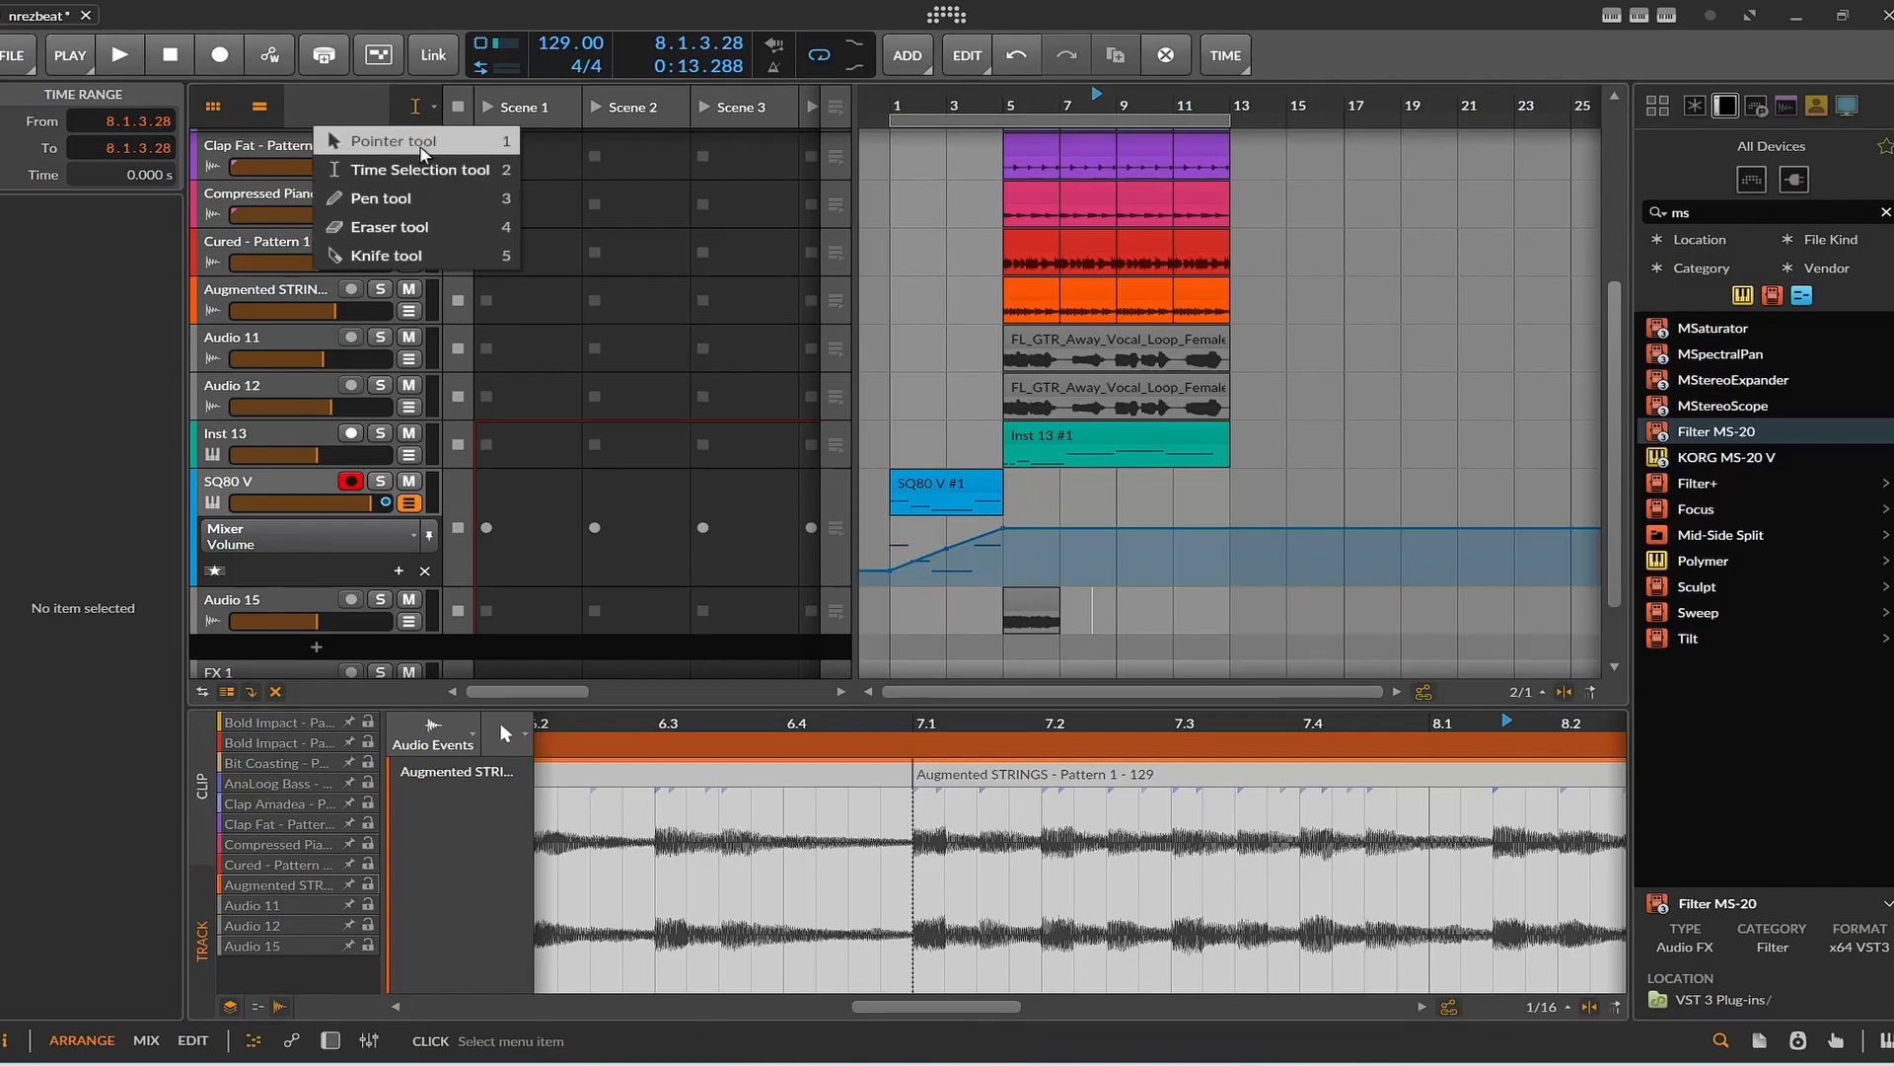
left_click(423, 146)
left_click(1050, 611)
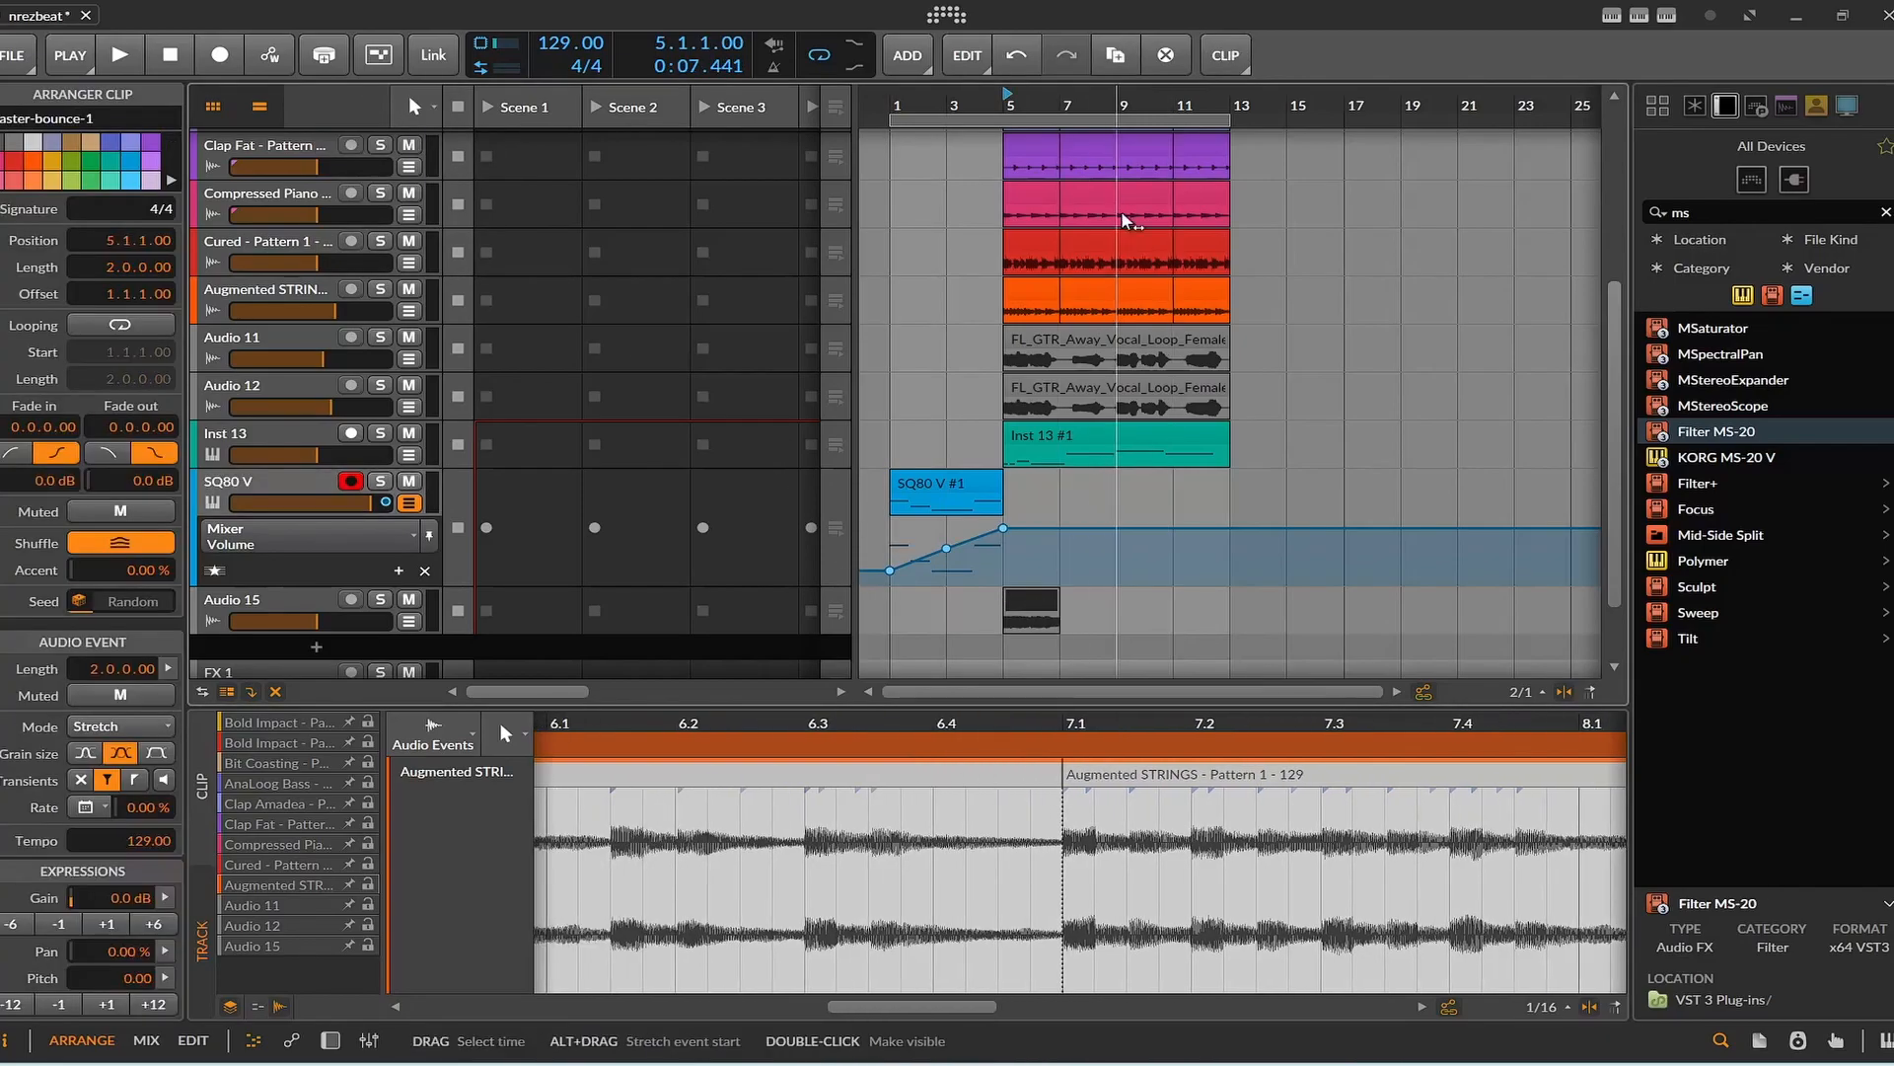
right_click(1217, 69)
left_click(1205, 65)
right_click(1205, 63)
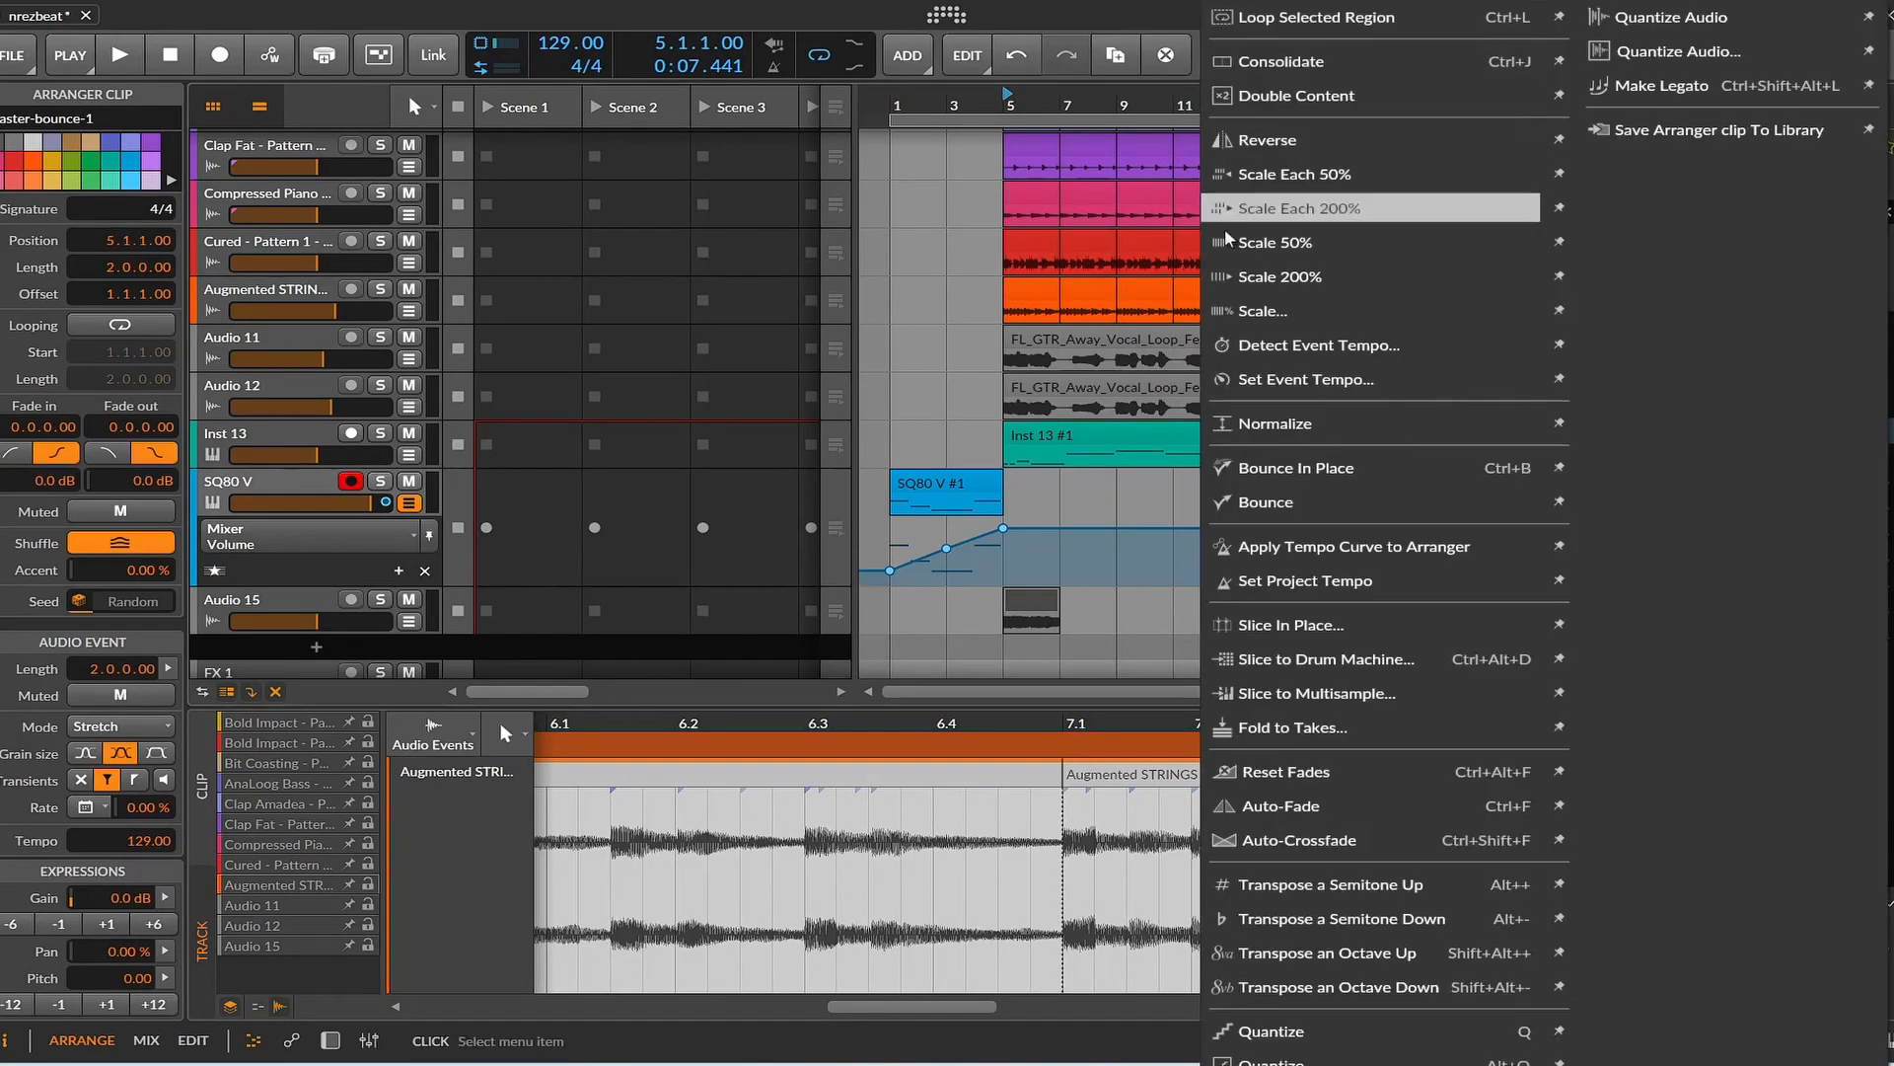
left_click(1288, 144)
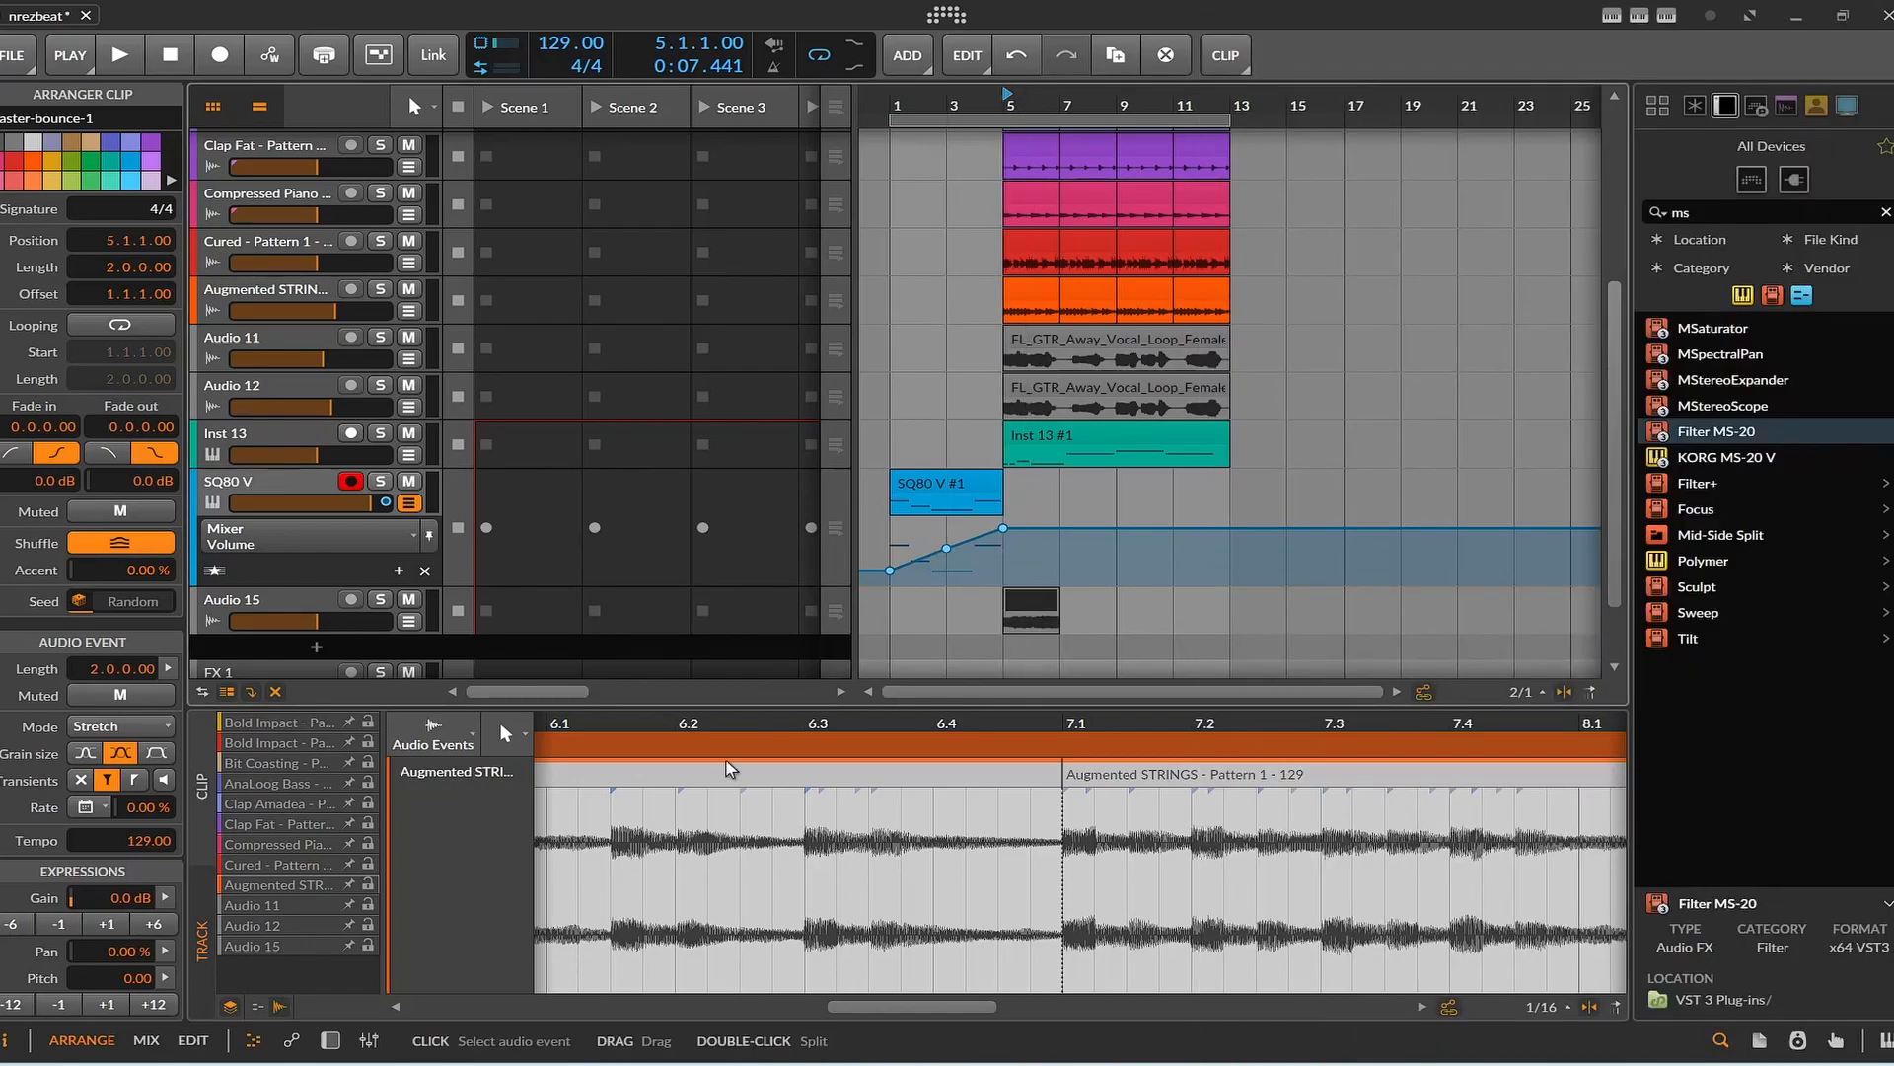
Add a volume automation lane to the Audio 15 track and show it.
left_click_drag(873, 1007, 710, 1007)
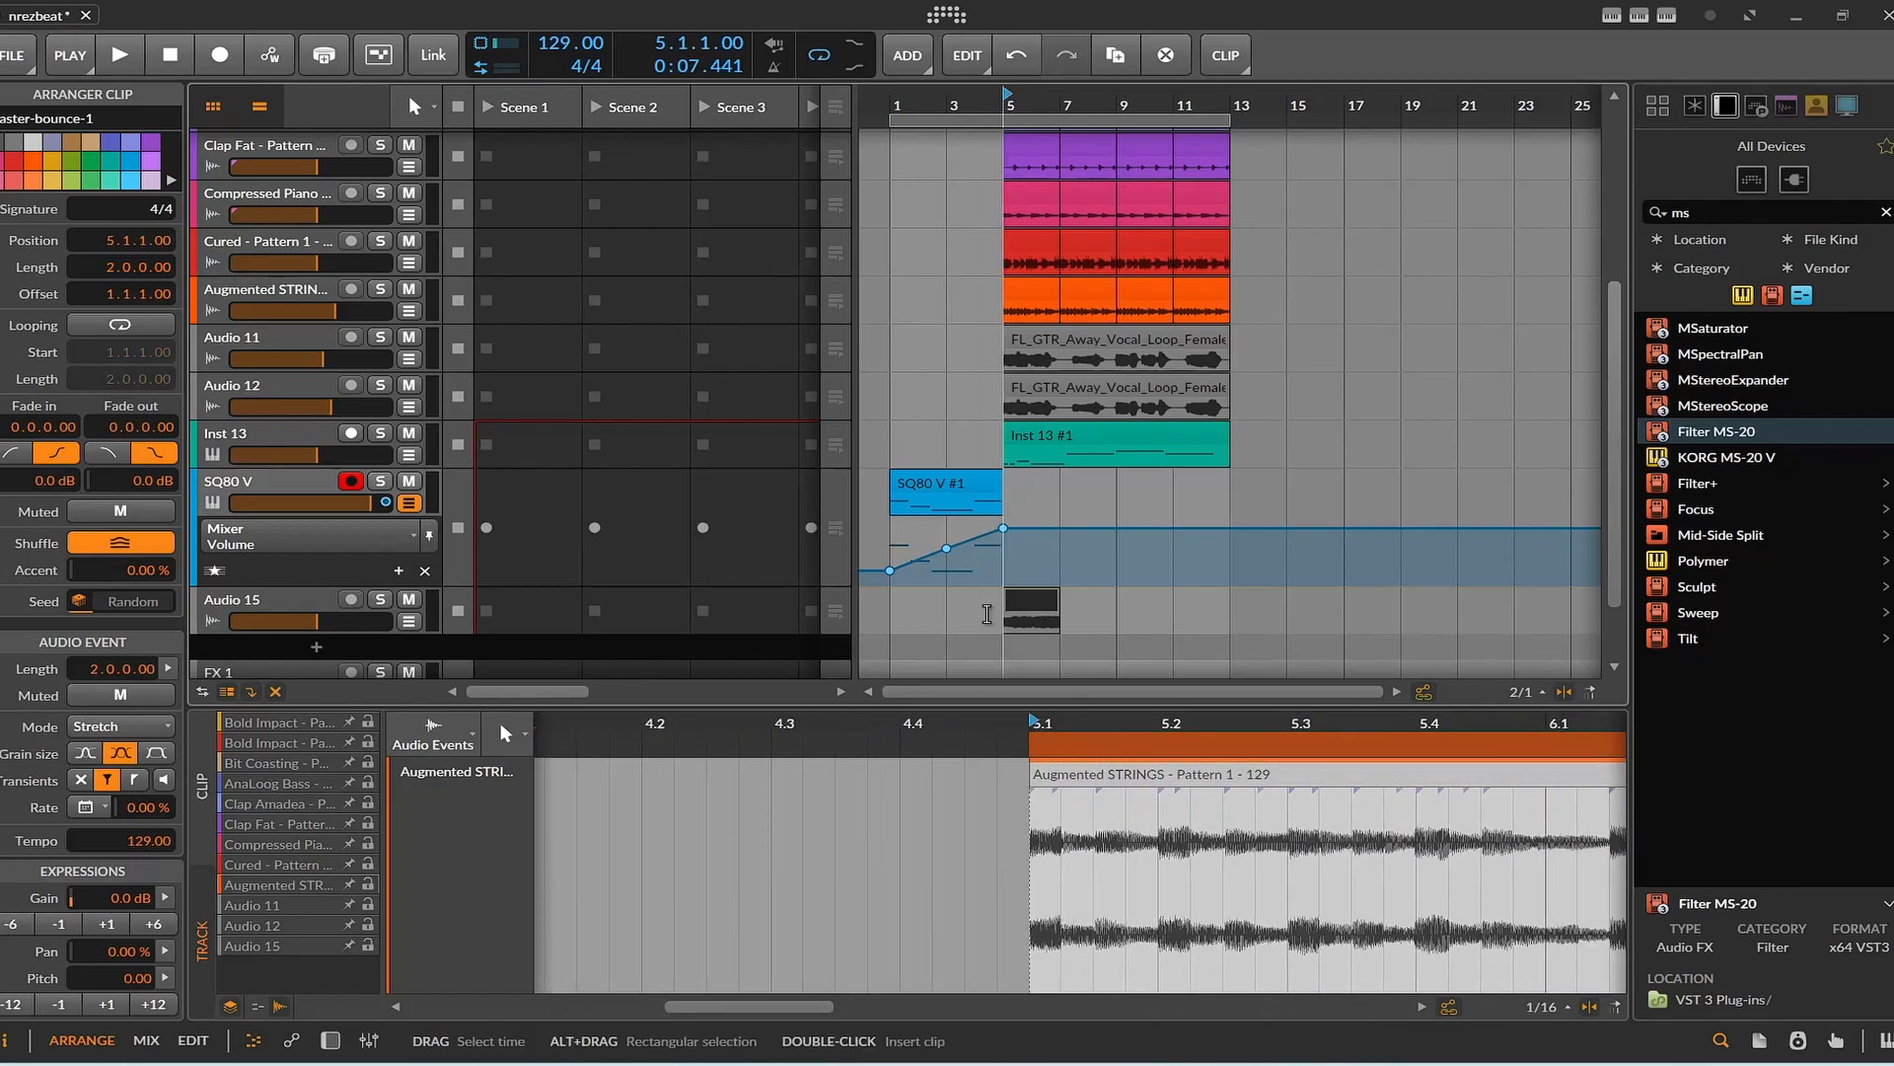
left_click_drag(317, 623, 294, 622)
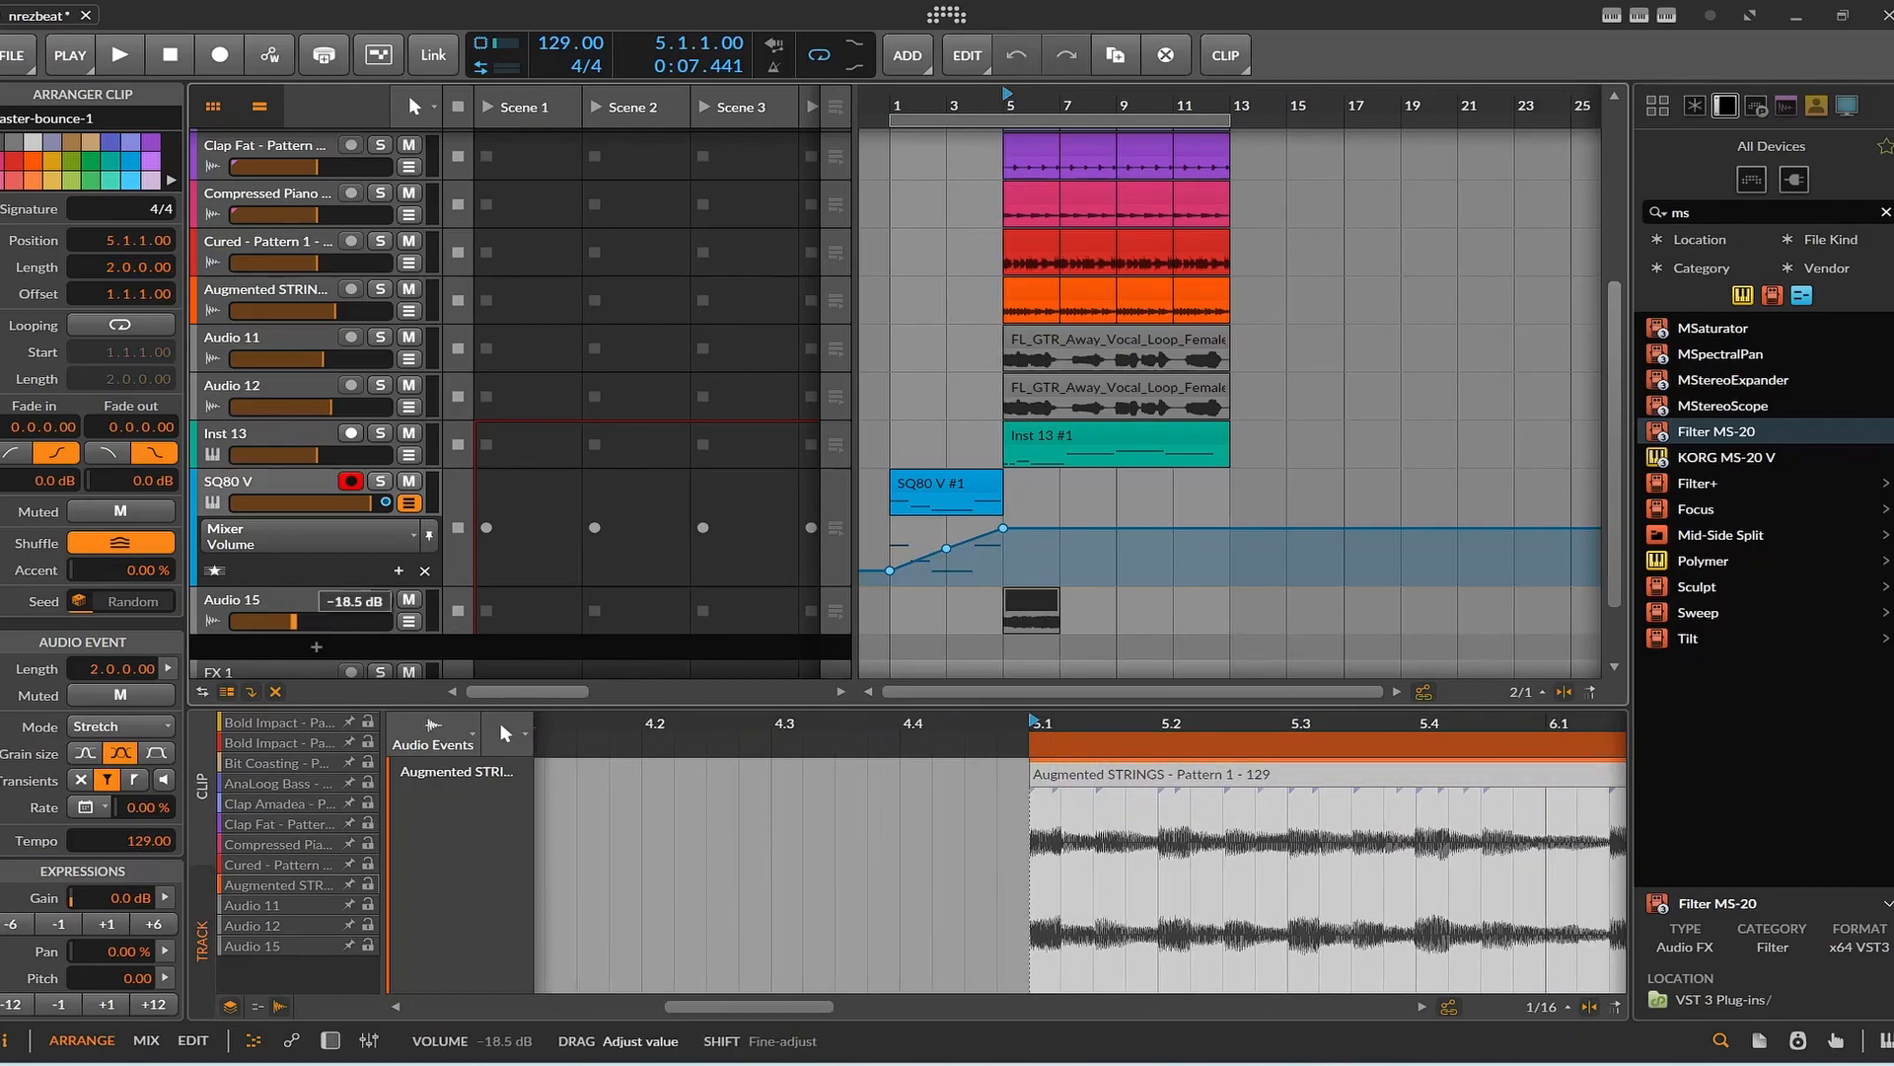
right_click(314, 621)
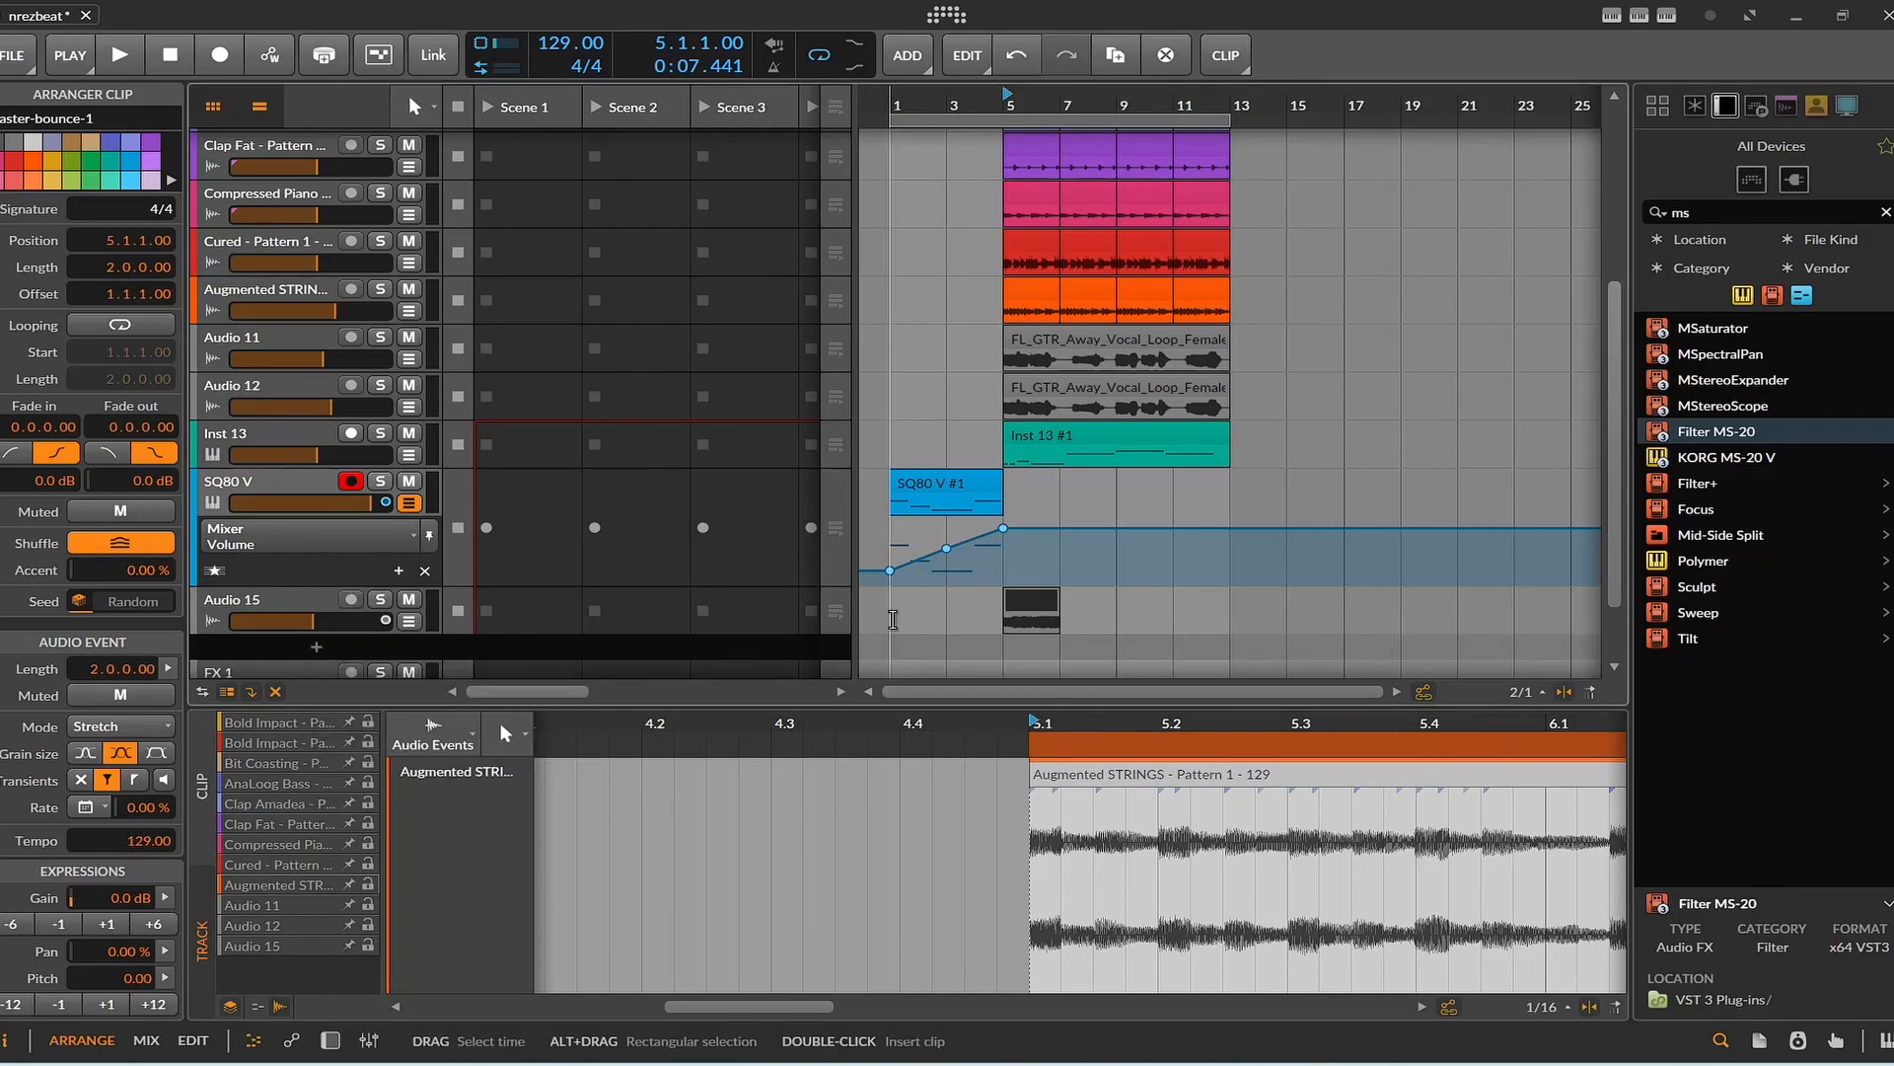
left_click(408, 622)
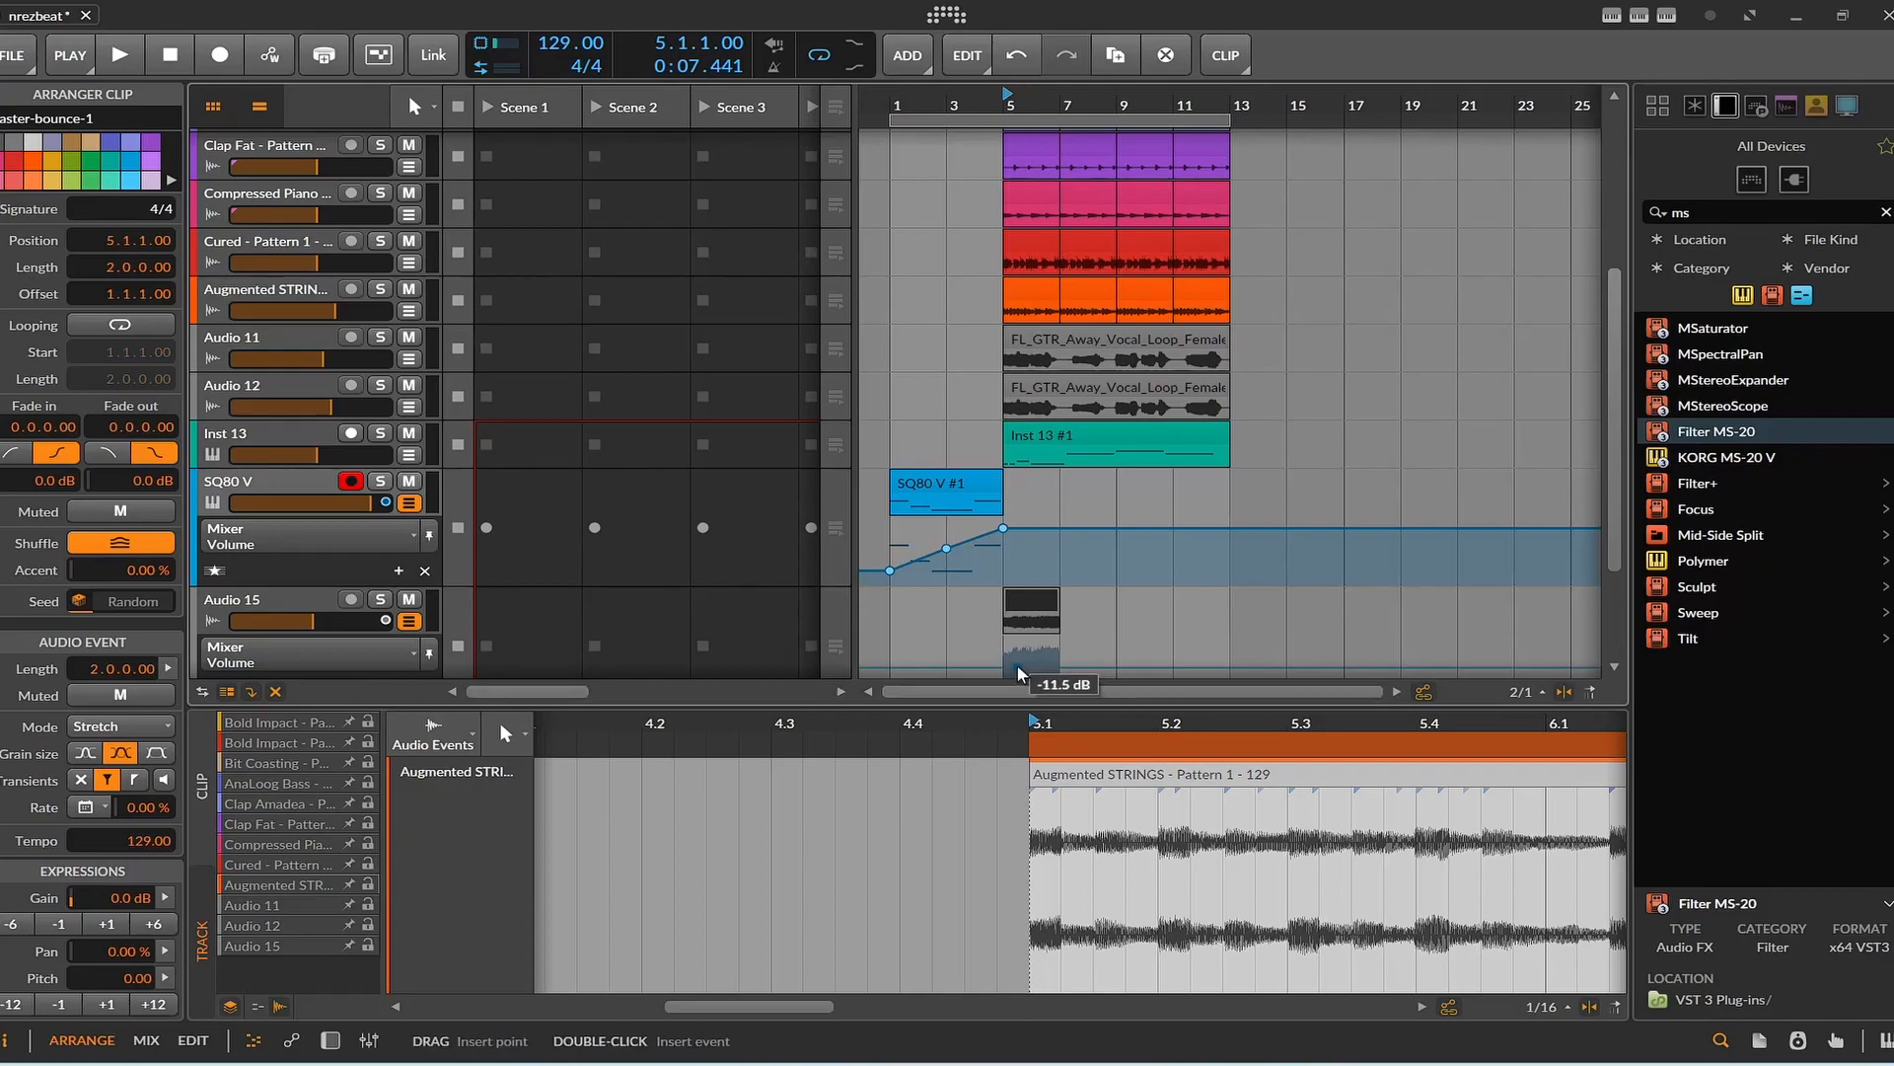
Shape a rising Audio 15 volume curve from -17.2 dB at bar 3 to -5.3 dB near the end of bar 6.
scroll(1016, 592, "down", 2)
left_click_drag(1002, 584, 1055, 575)
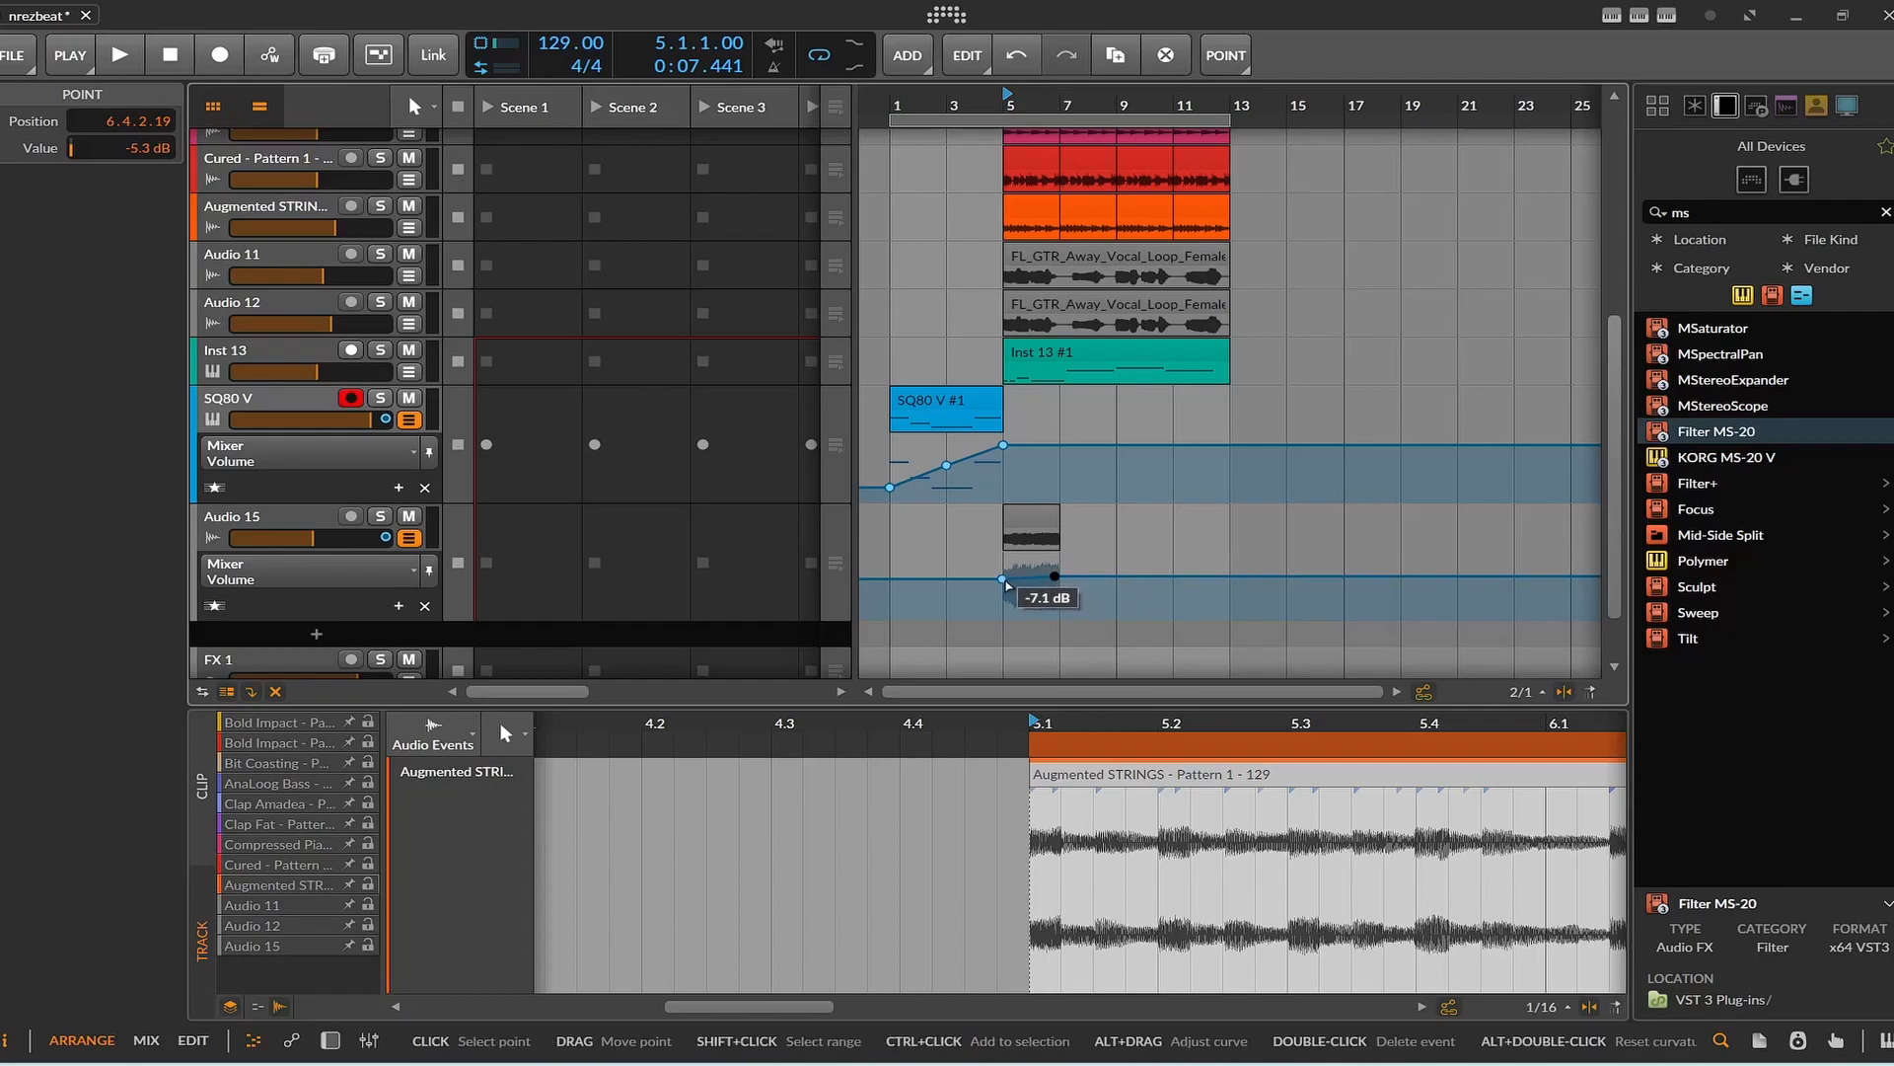
left_click(1003, 582)
left_click_drag(1002, 582, 946, 590)
Play the reversed clip from bar 5, stop, and move the clip to start at bar 3.
key("space")
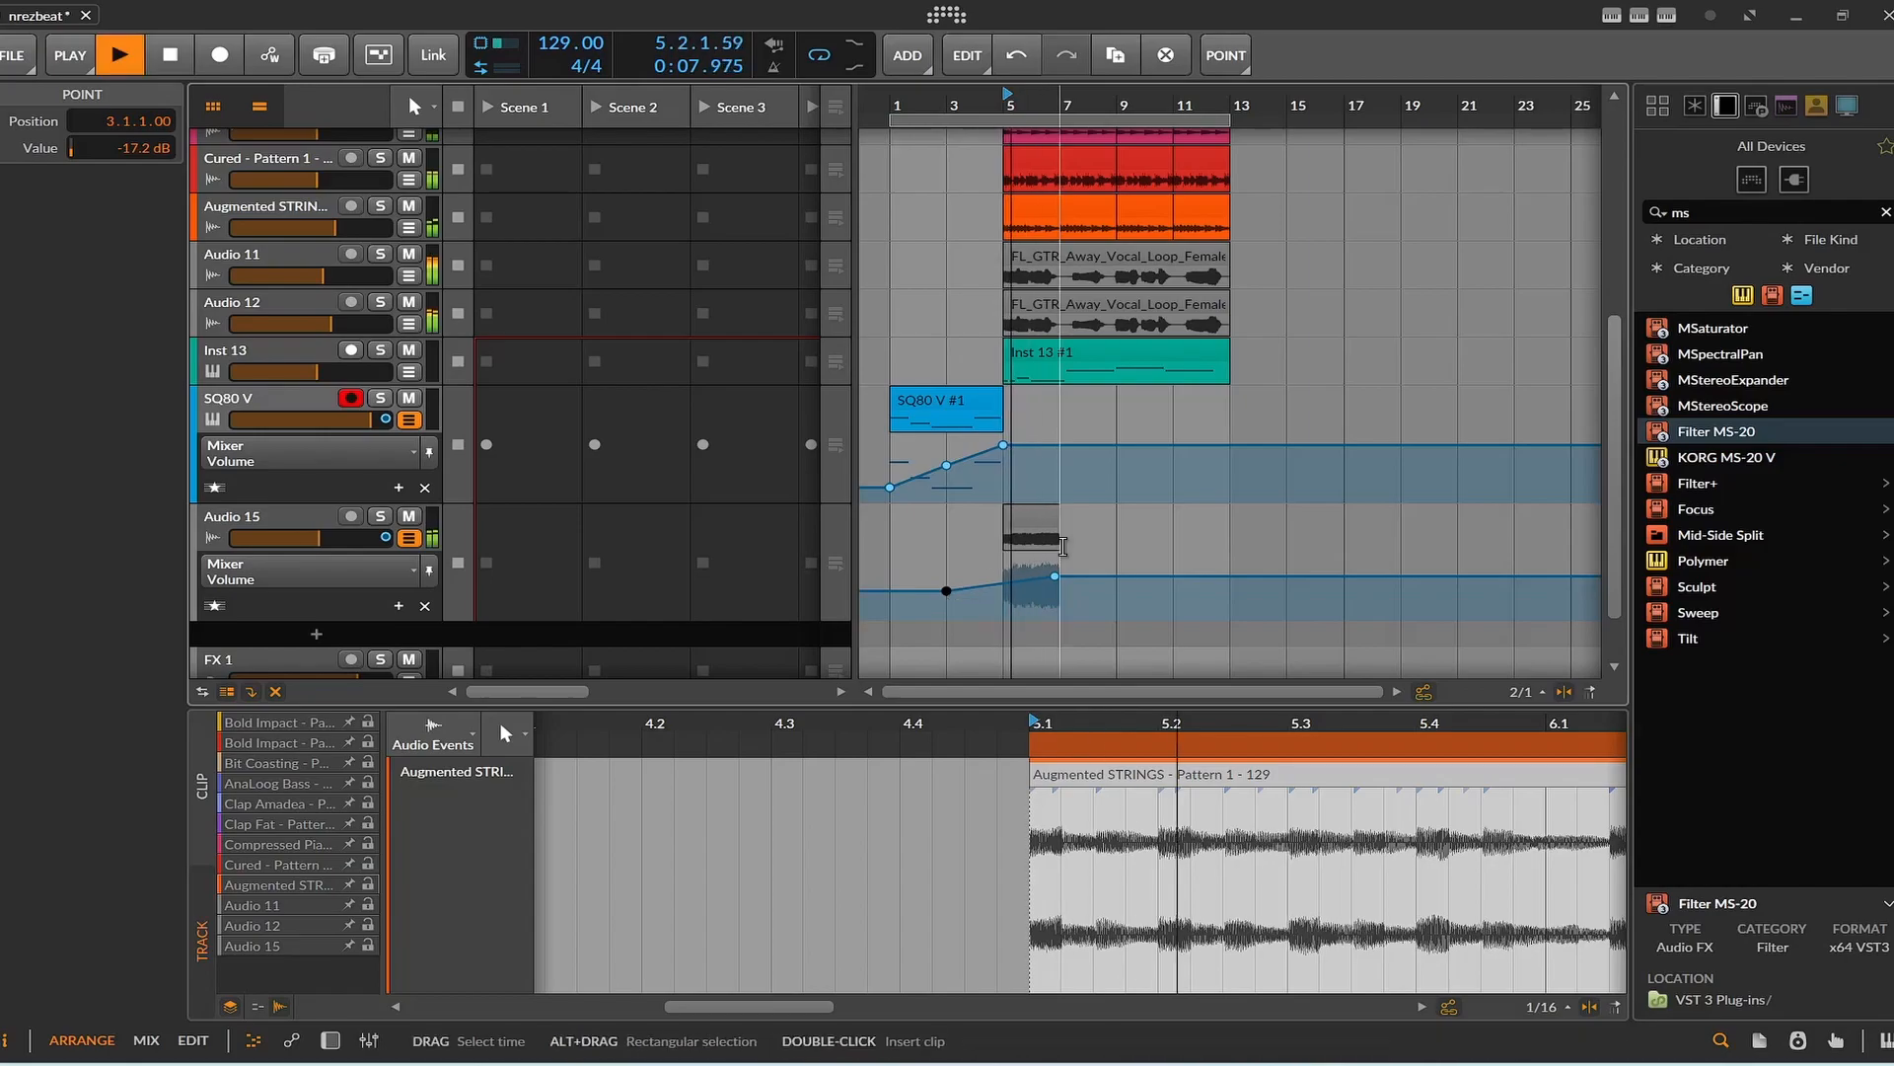
key("space")
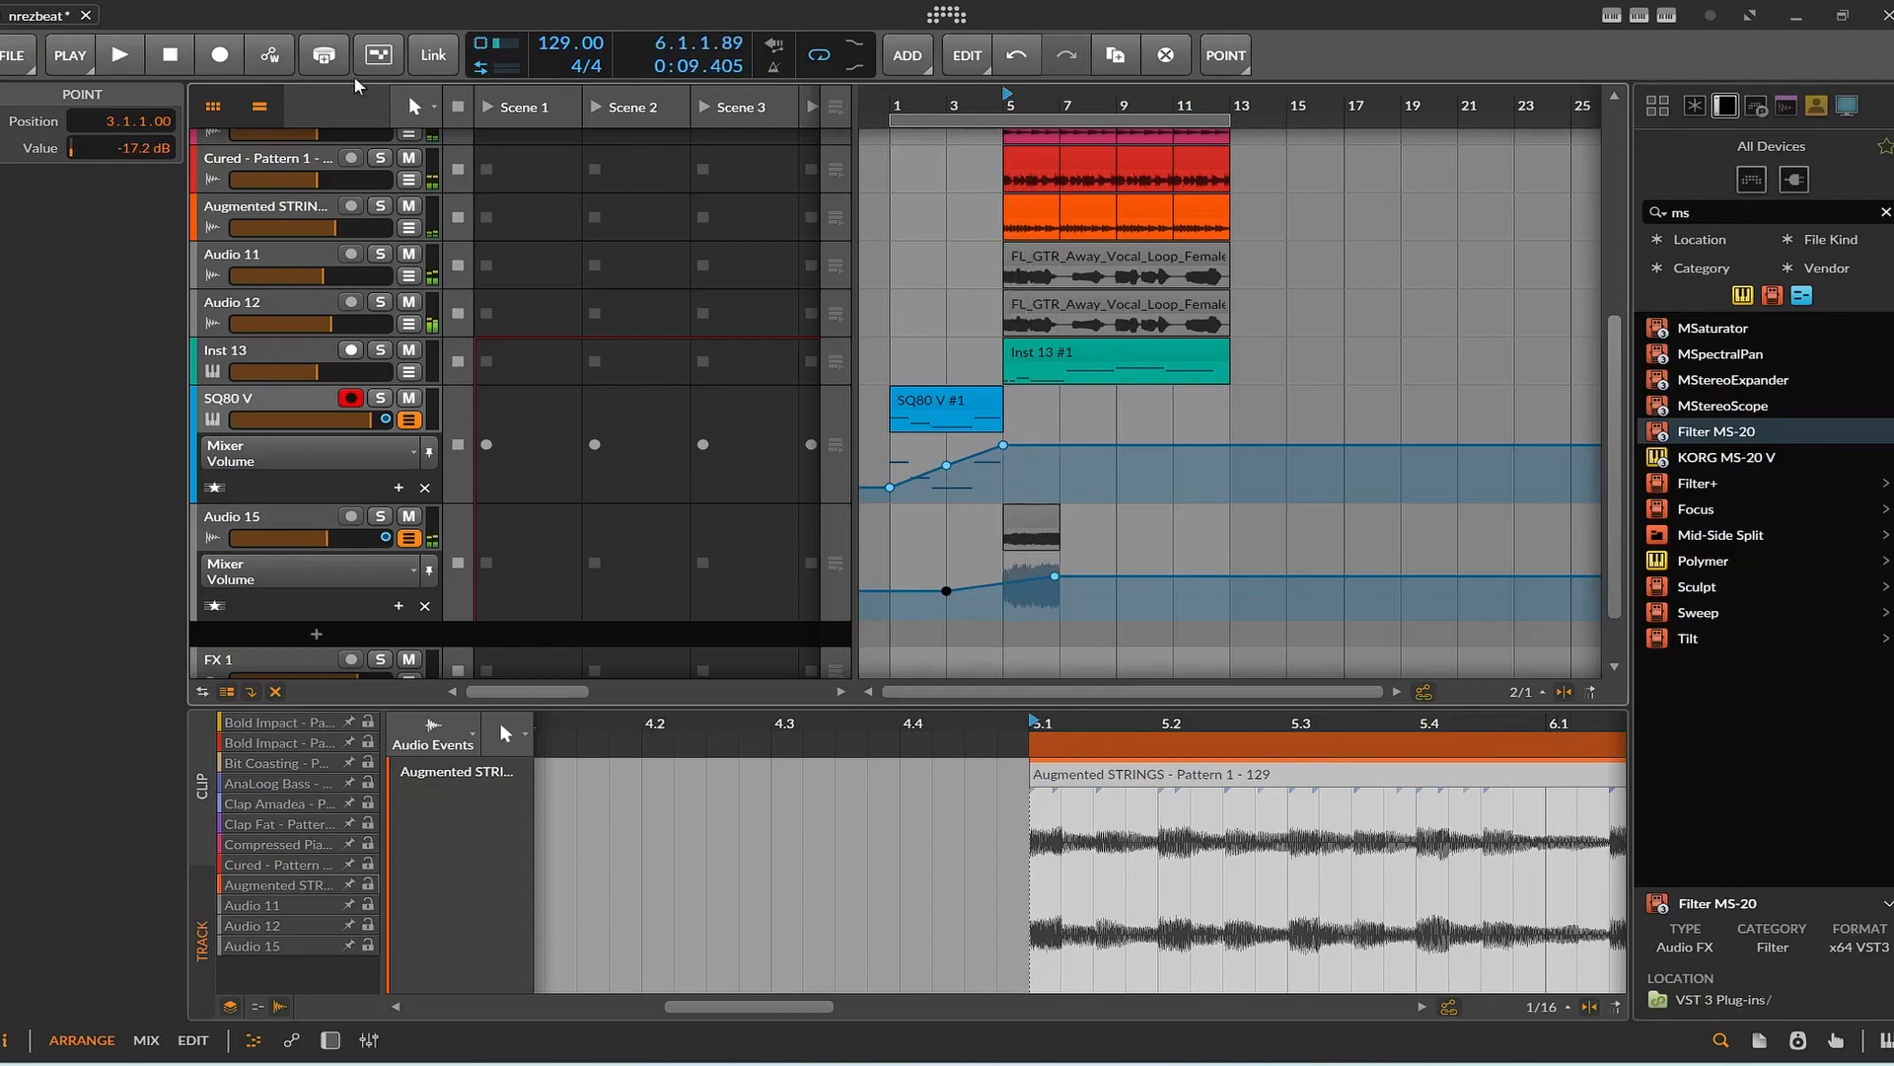
left_click(173, 62)
left_click_drag(1032, 523, 977, 523)
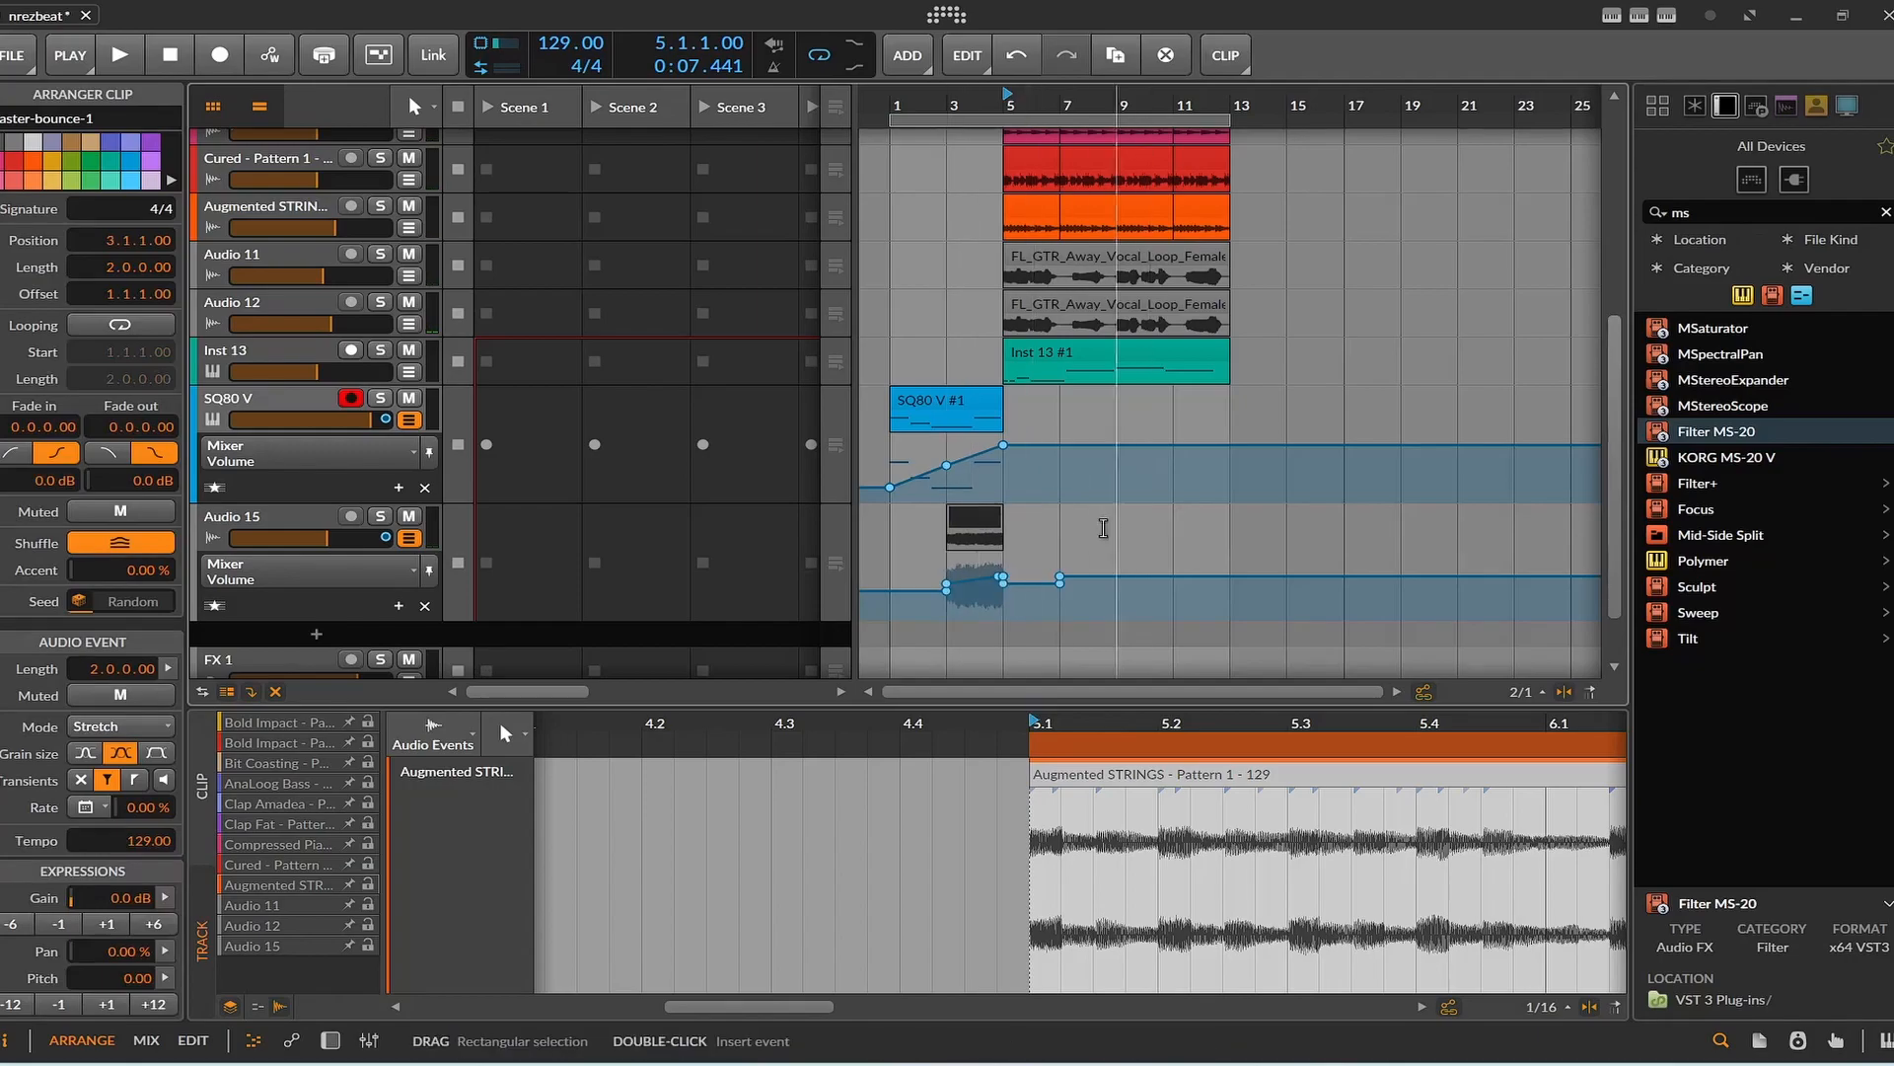
Set the playback start to bar 1 and play the intro with the reversed clip leading into bar 5.
key("space")
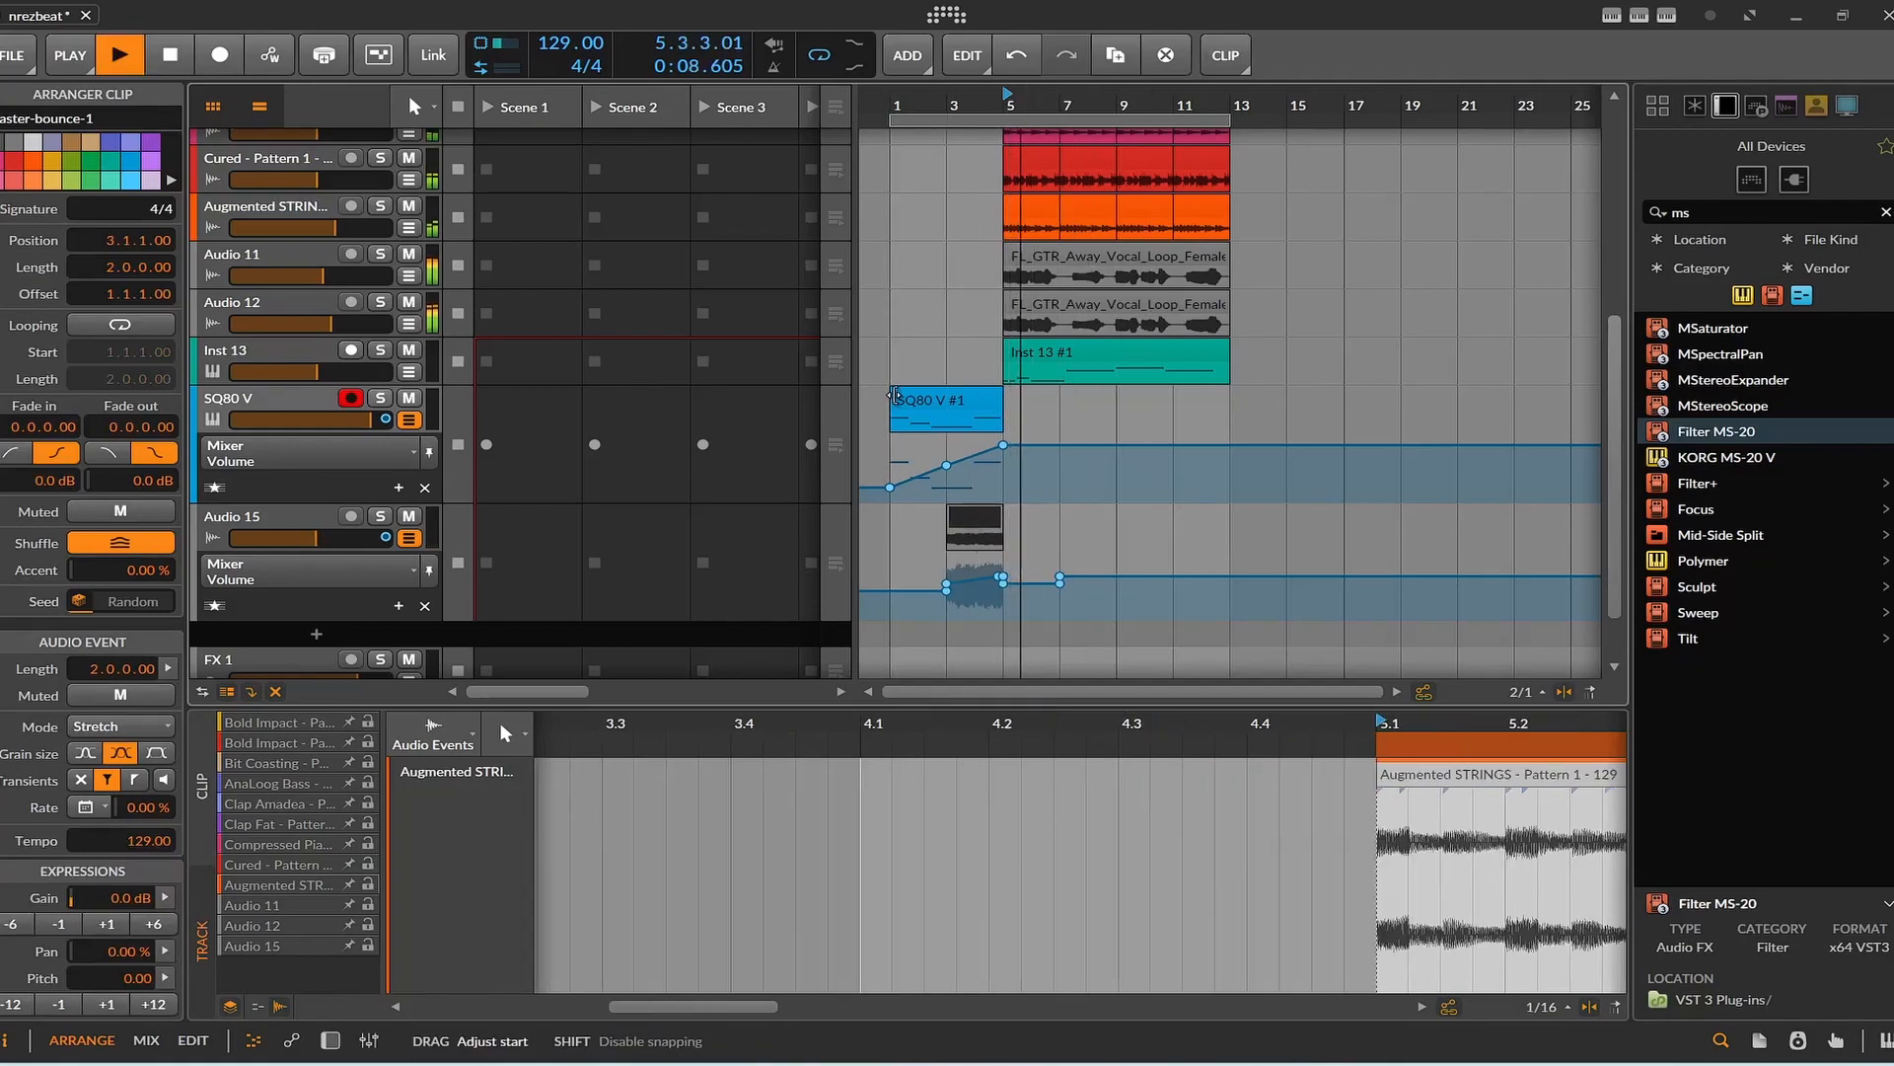
left_click(894, 396)
key("space")
key("space")
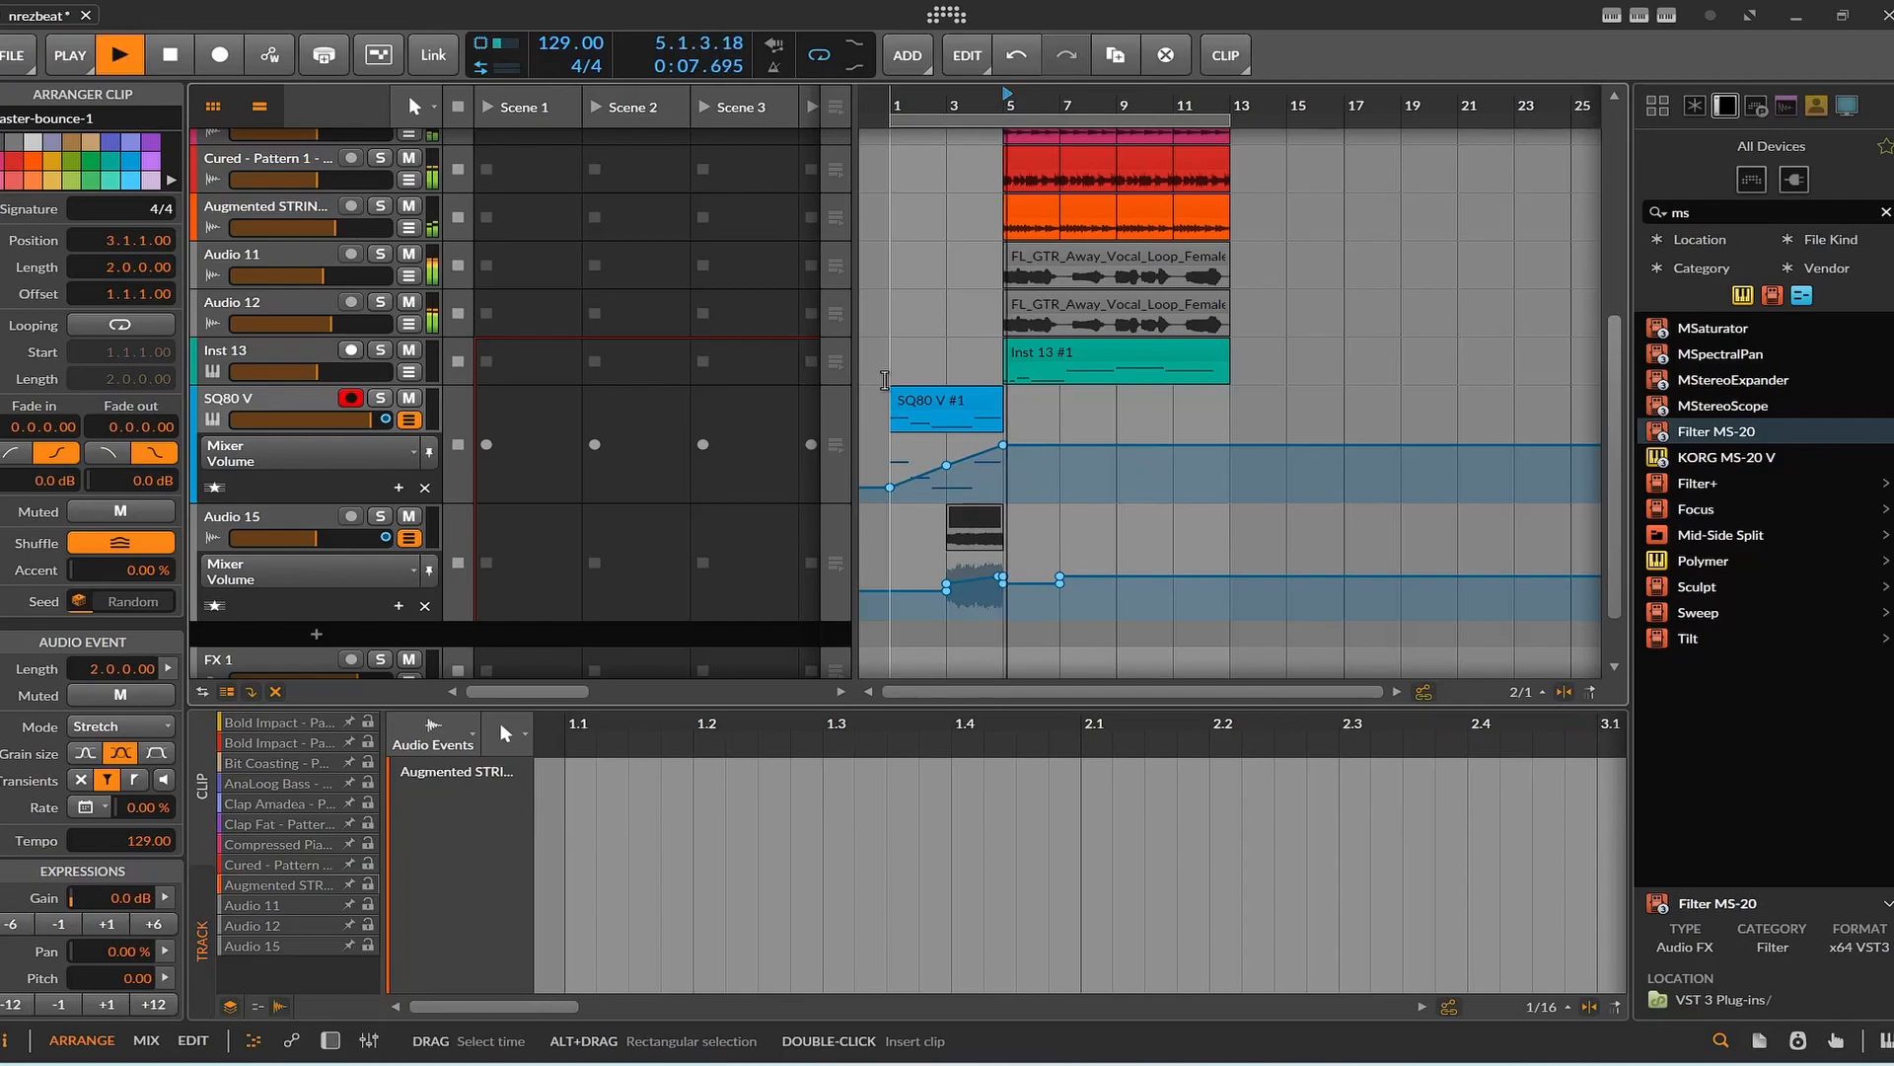
left_click(881, 361)
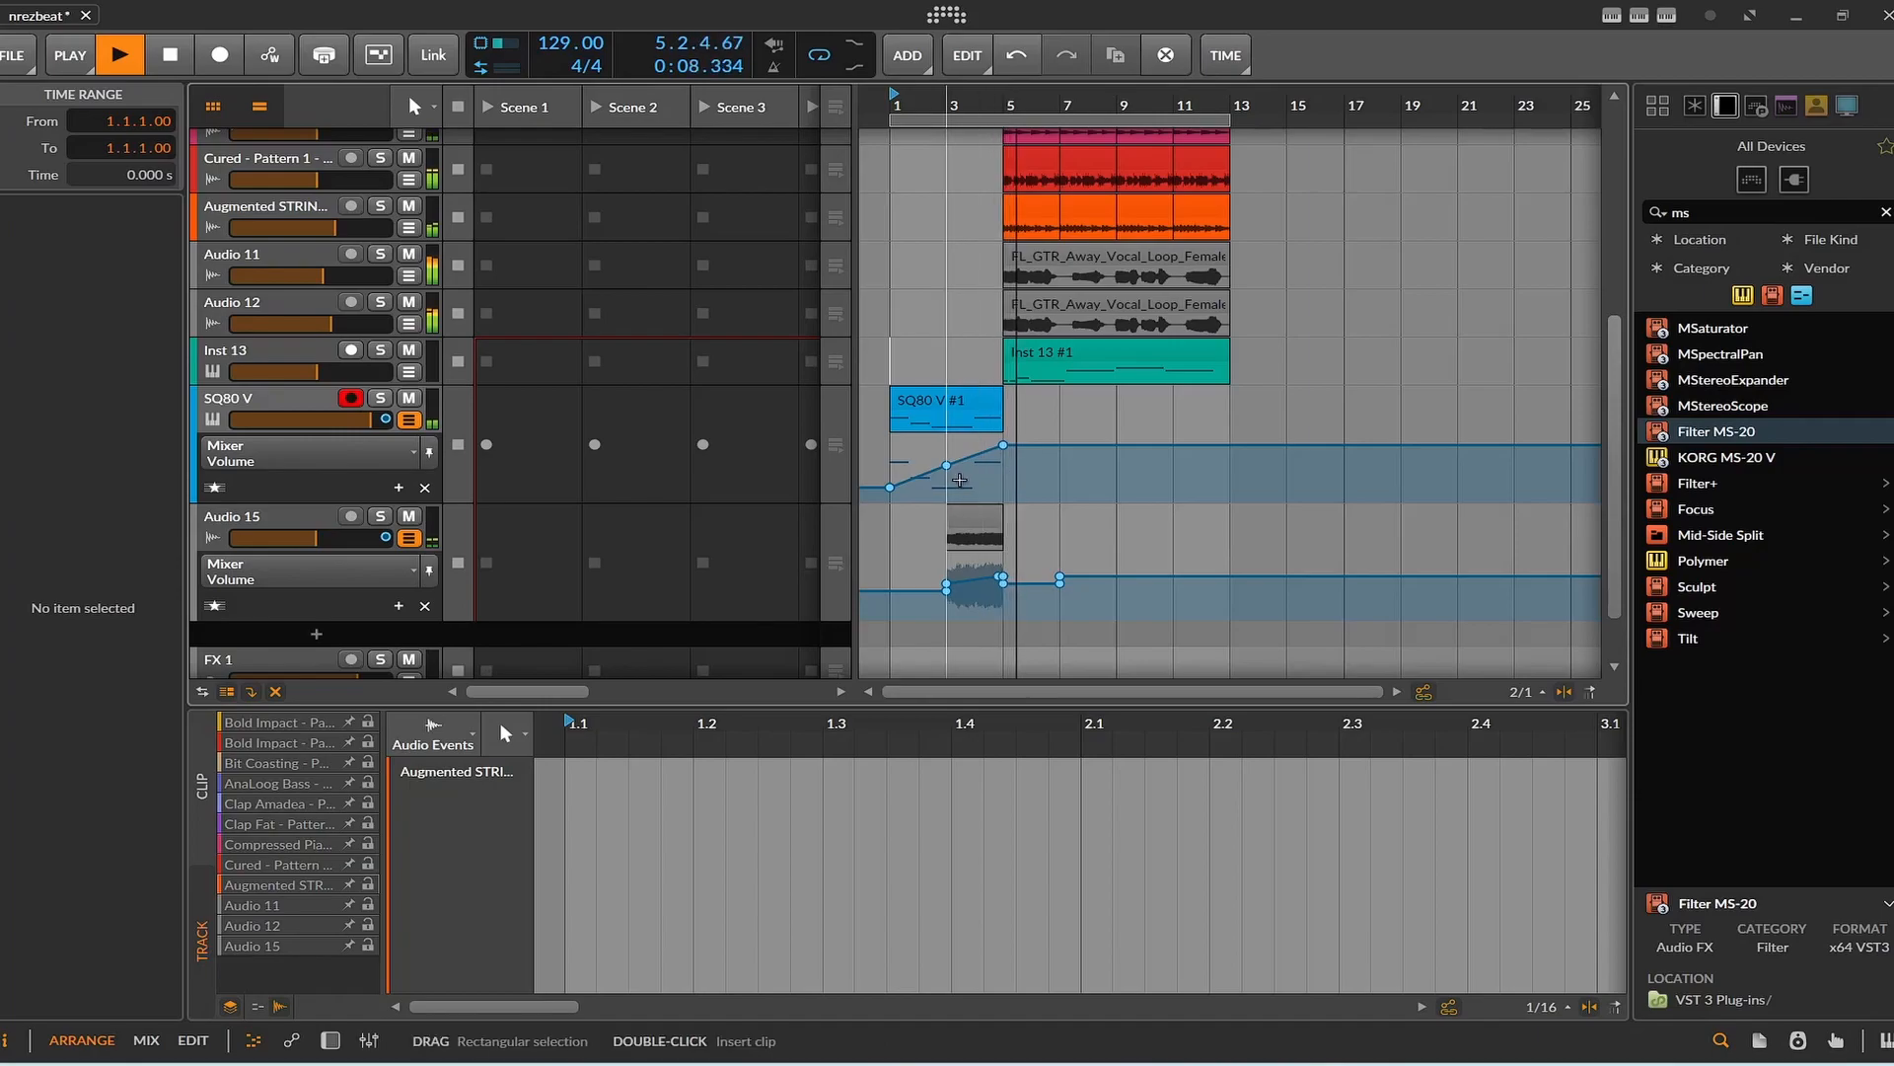
Lower the Audio 15 volume point at bar 3 to -18.8 dB and play the transition from bar 3.
key("space")
left_click_drag(946, 585, 946, 591)
left_click(947, 96)
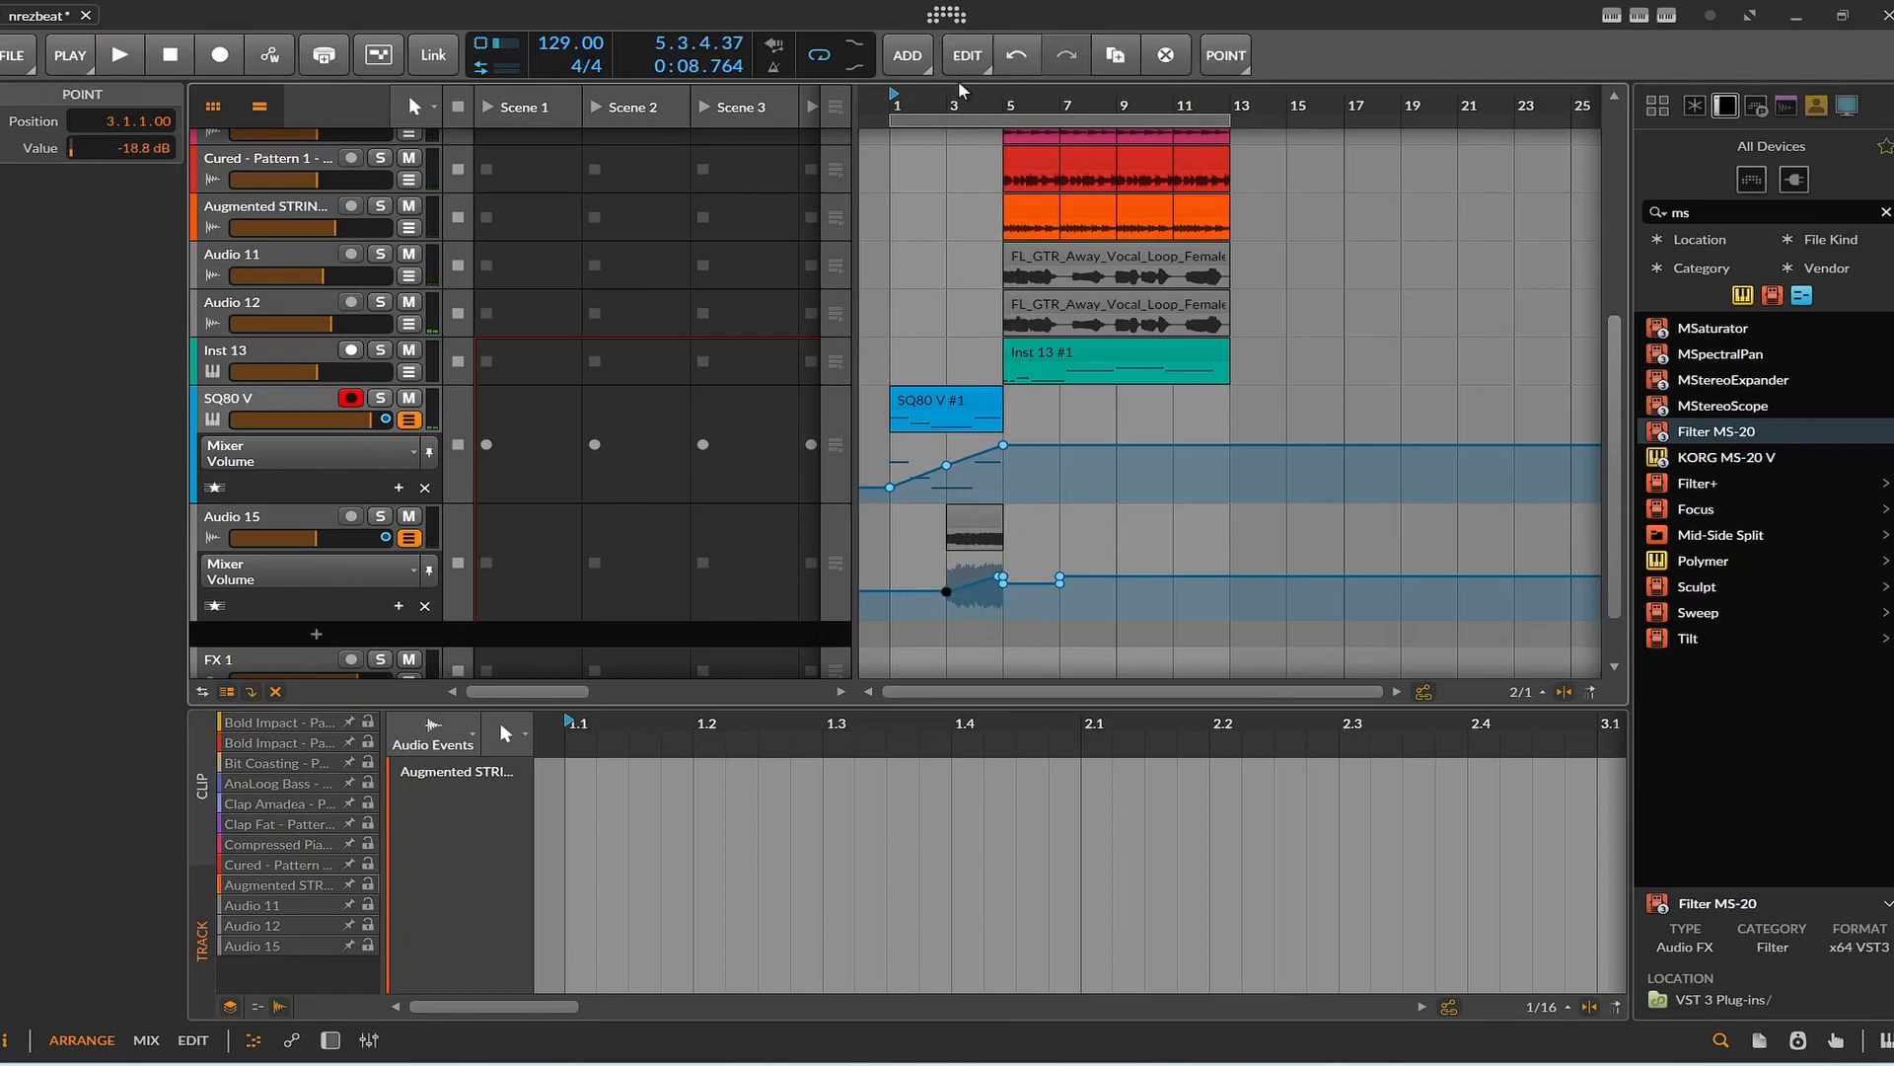
key("space")
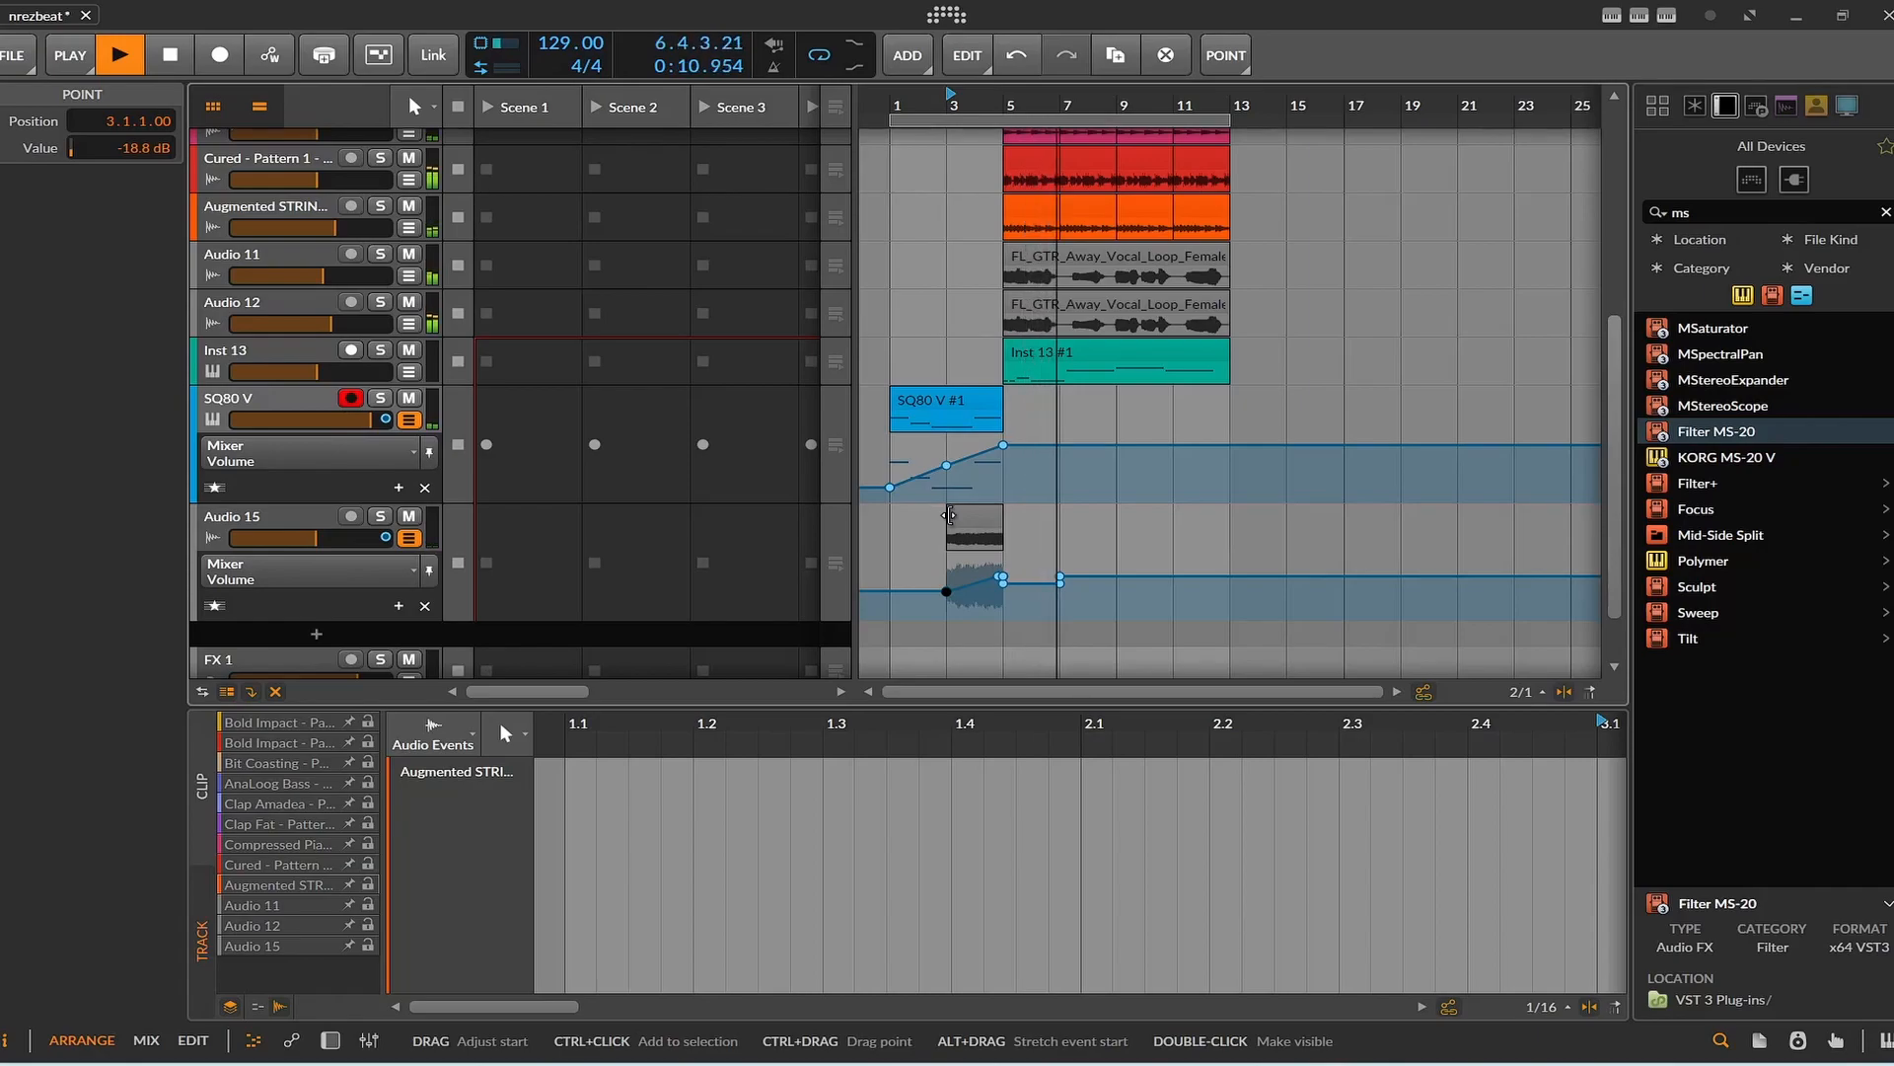
key("space")
Delete the reversed bounce clip at bar 3 of the Audio 15 track together with its volume automation.
mouse_move(949, 512)
left_mouse_down()
mouse_move(914, 525)
mouse_move(946, 528)
left_mouse_up()
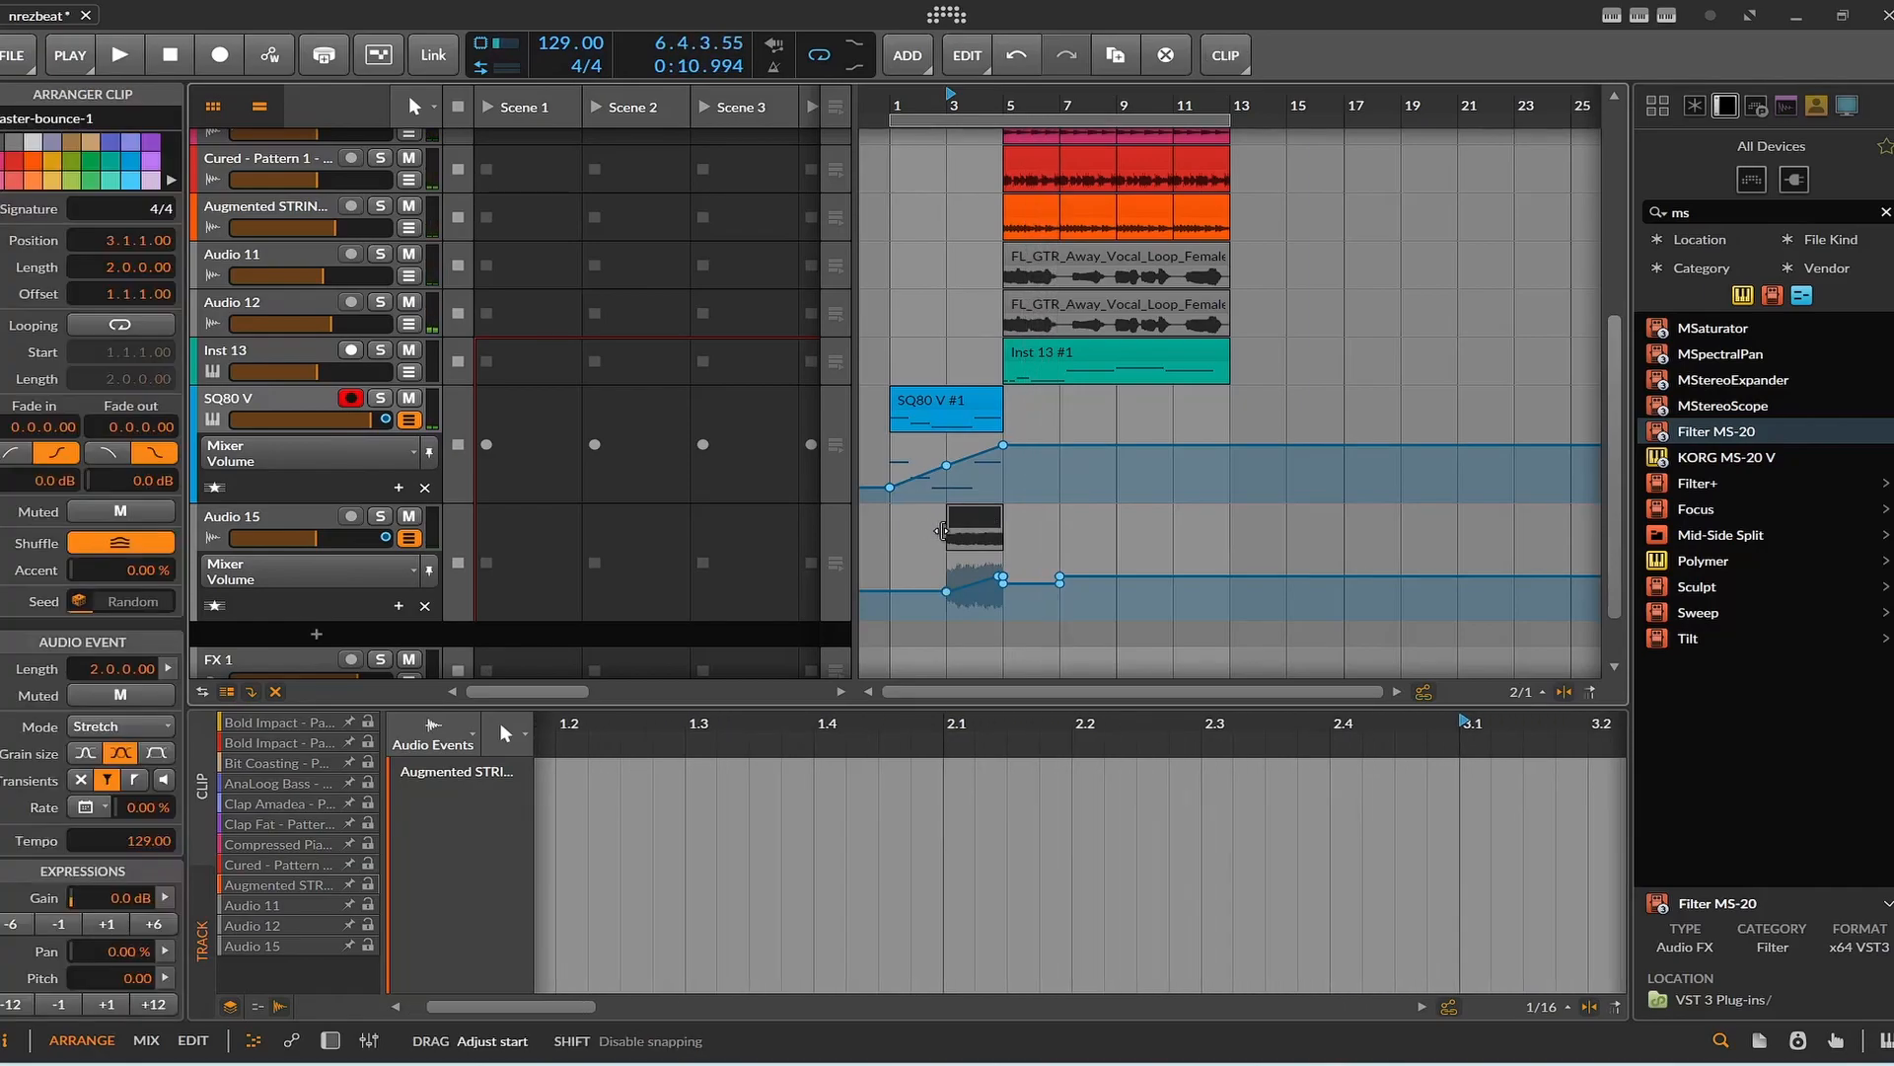
left_click(946, 591)
left_click(963, 509)
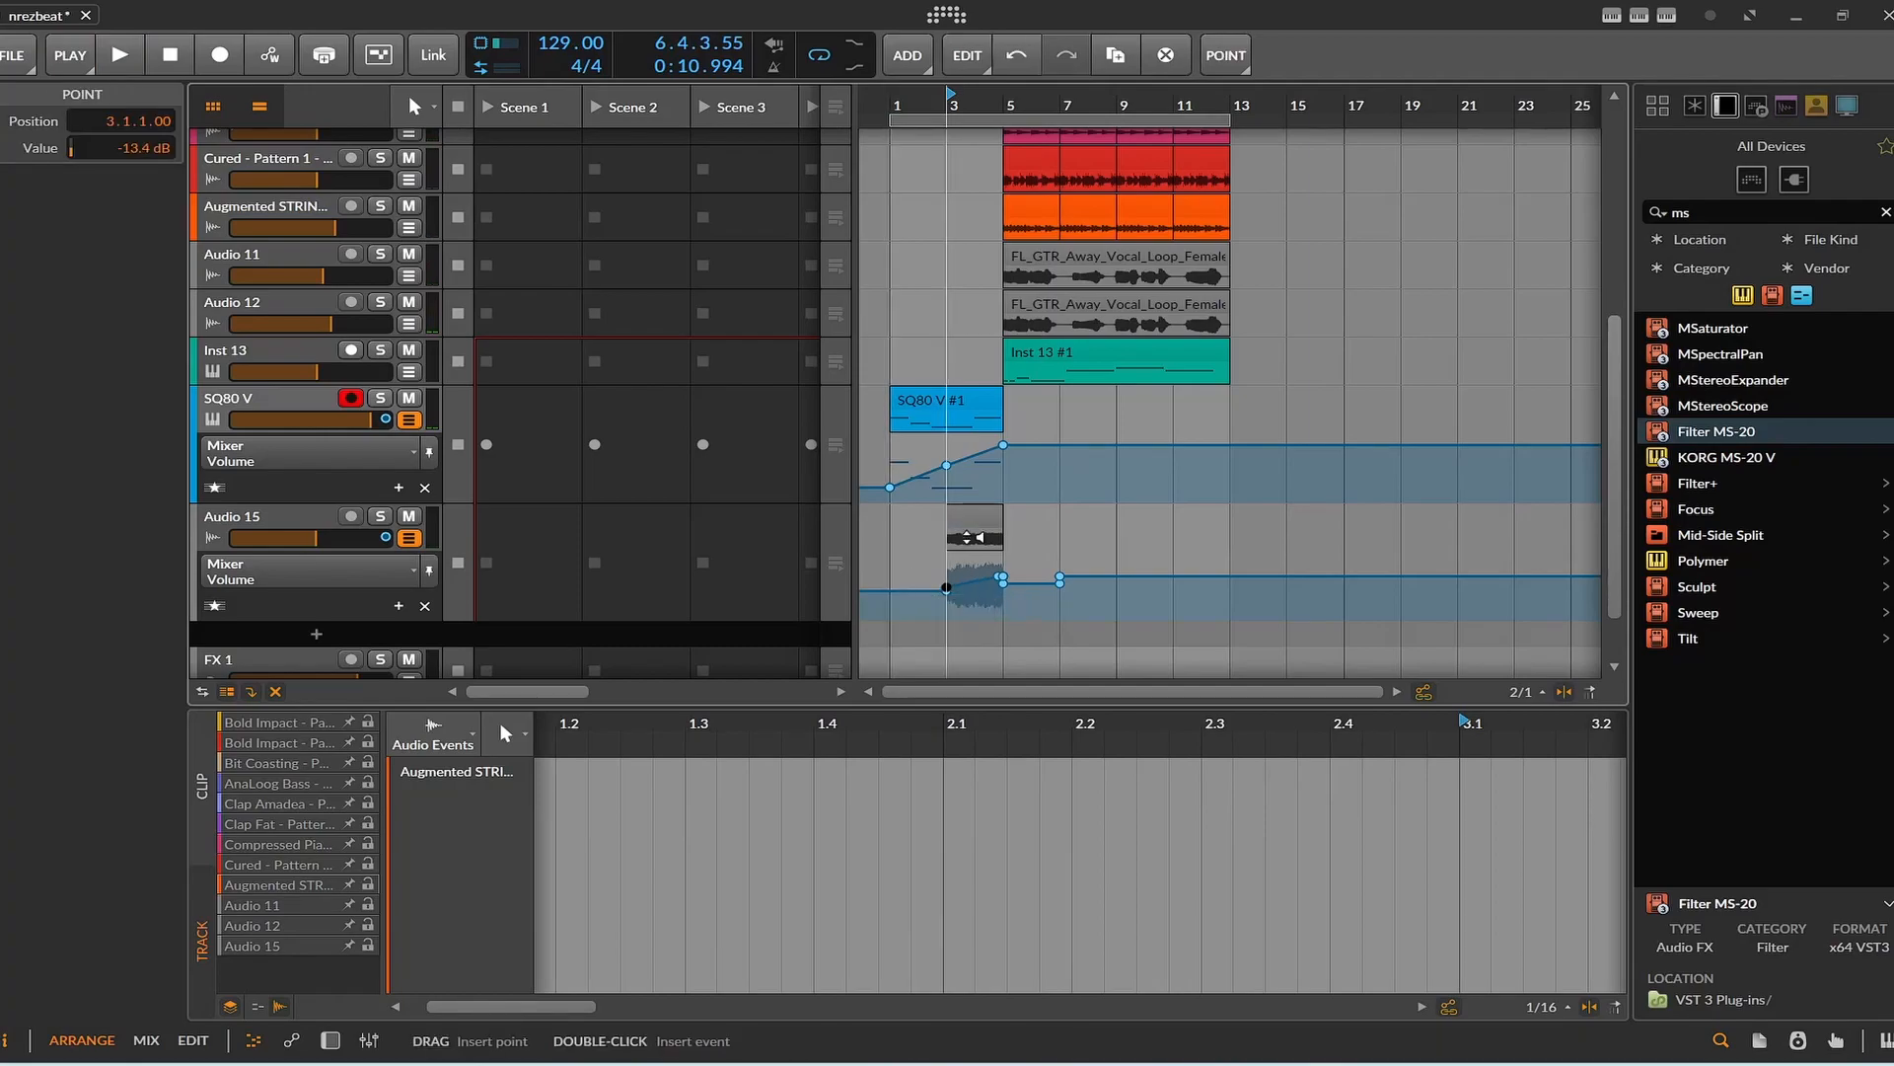
key("Delete")
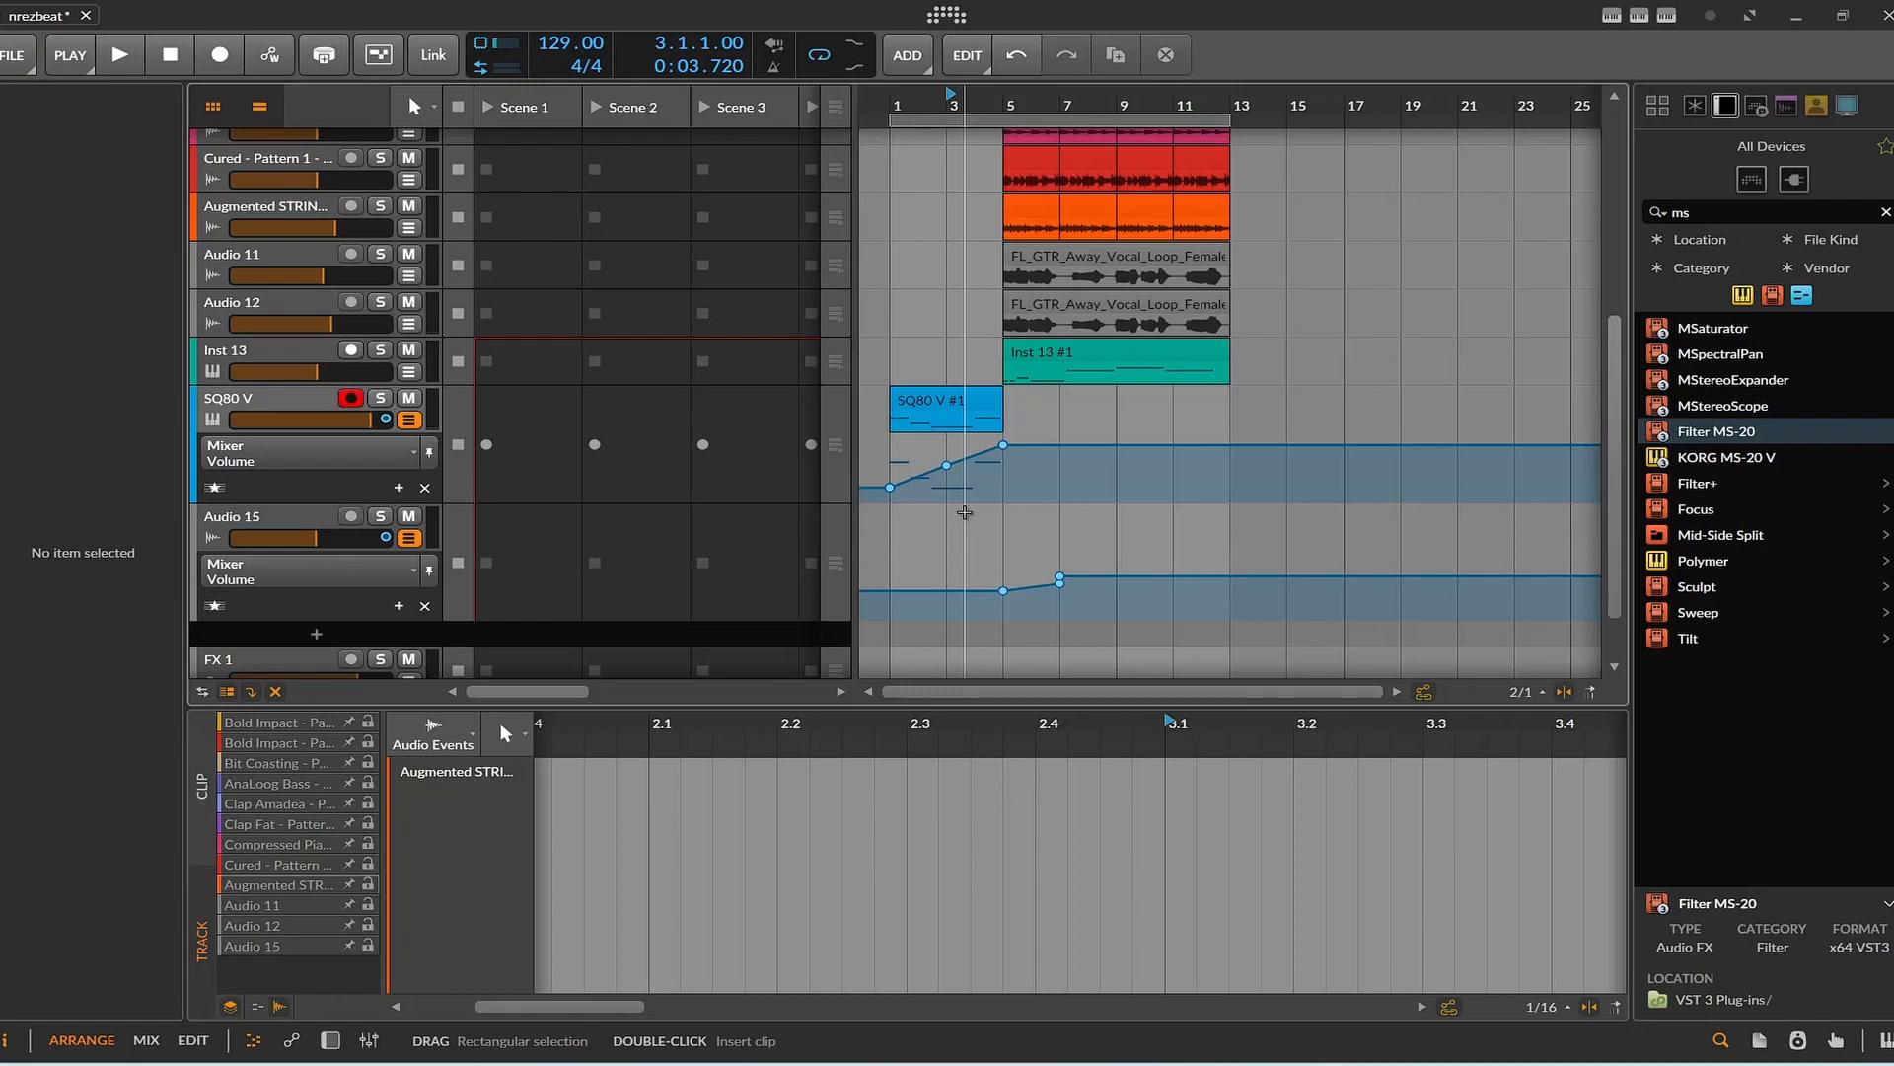
Play the intro into bar 5 without the reversed clip and stop playback.
key("space")
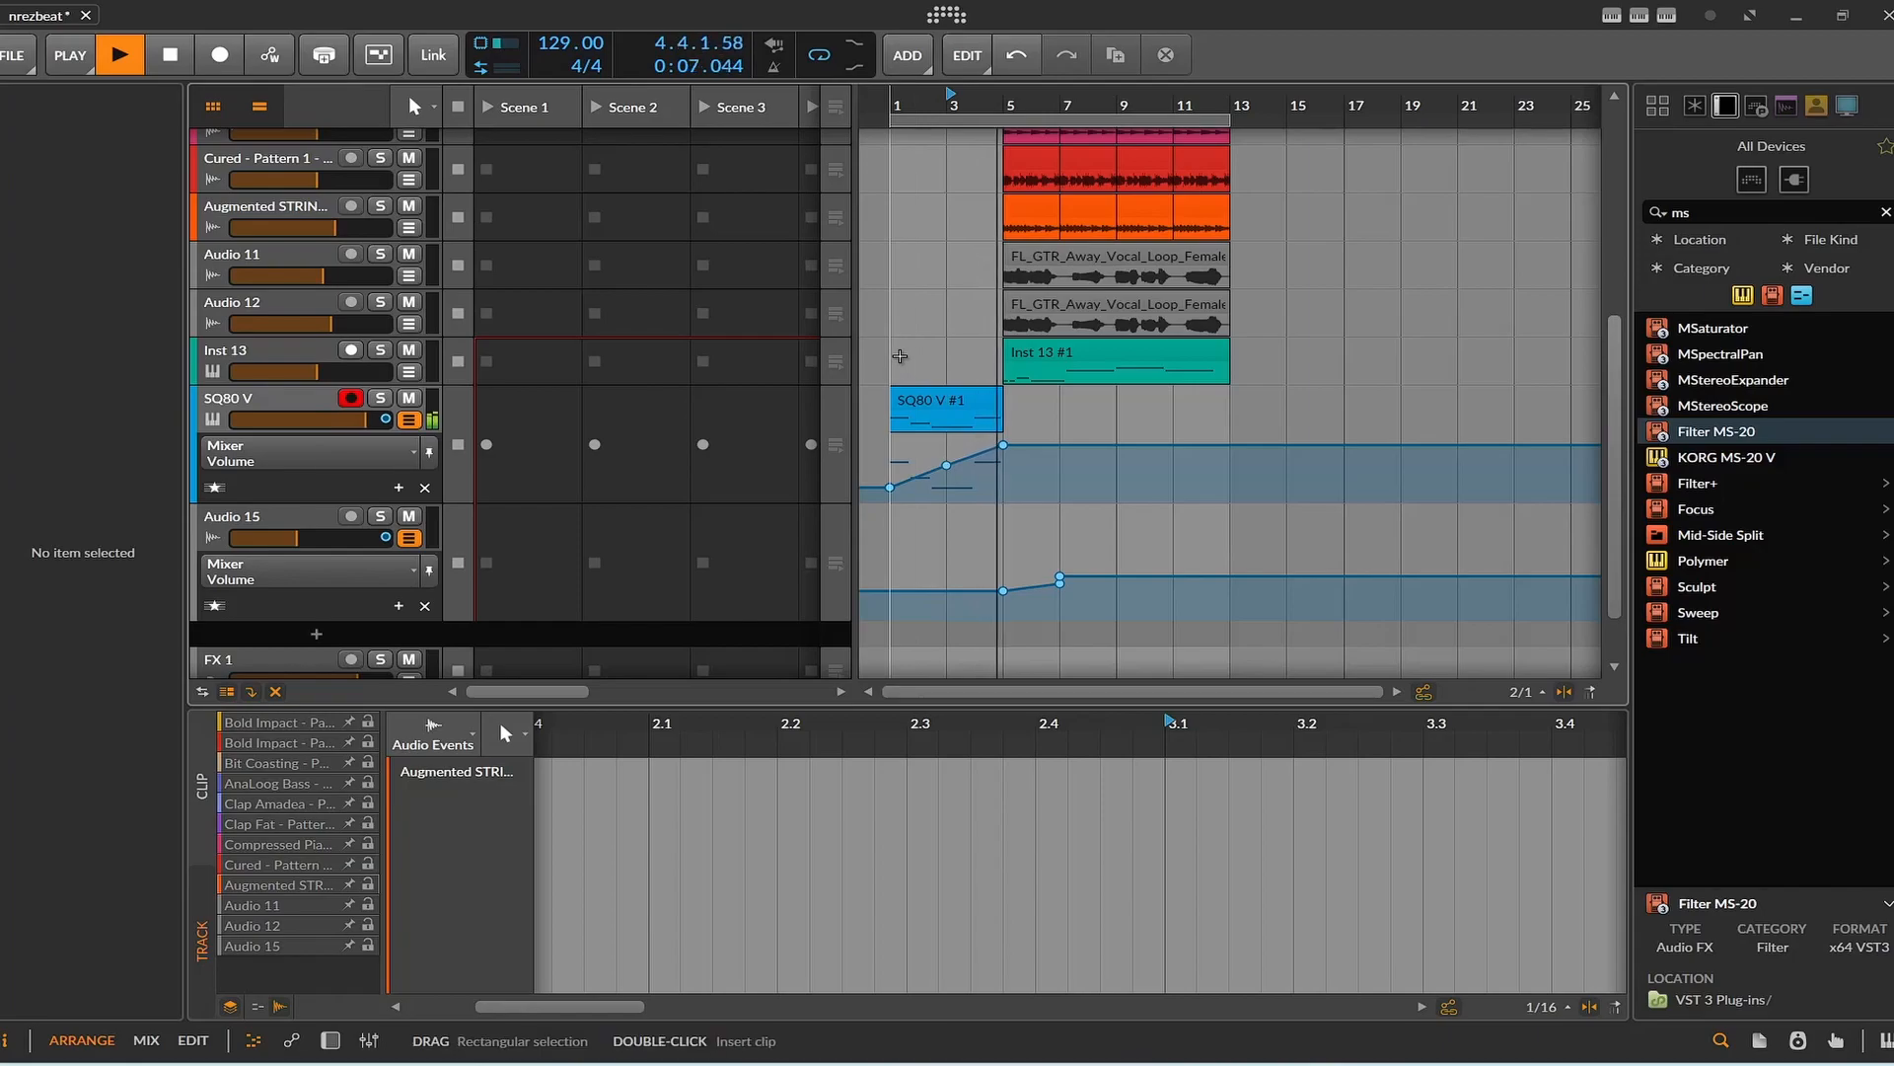
left_click(171, 55)
key("space")
key("space")
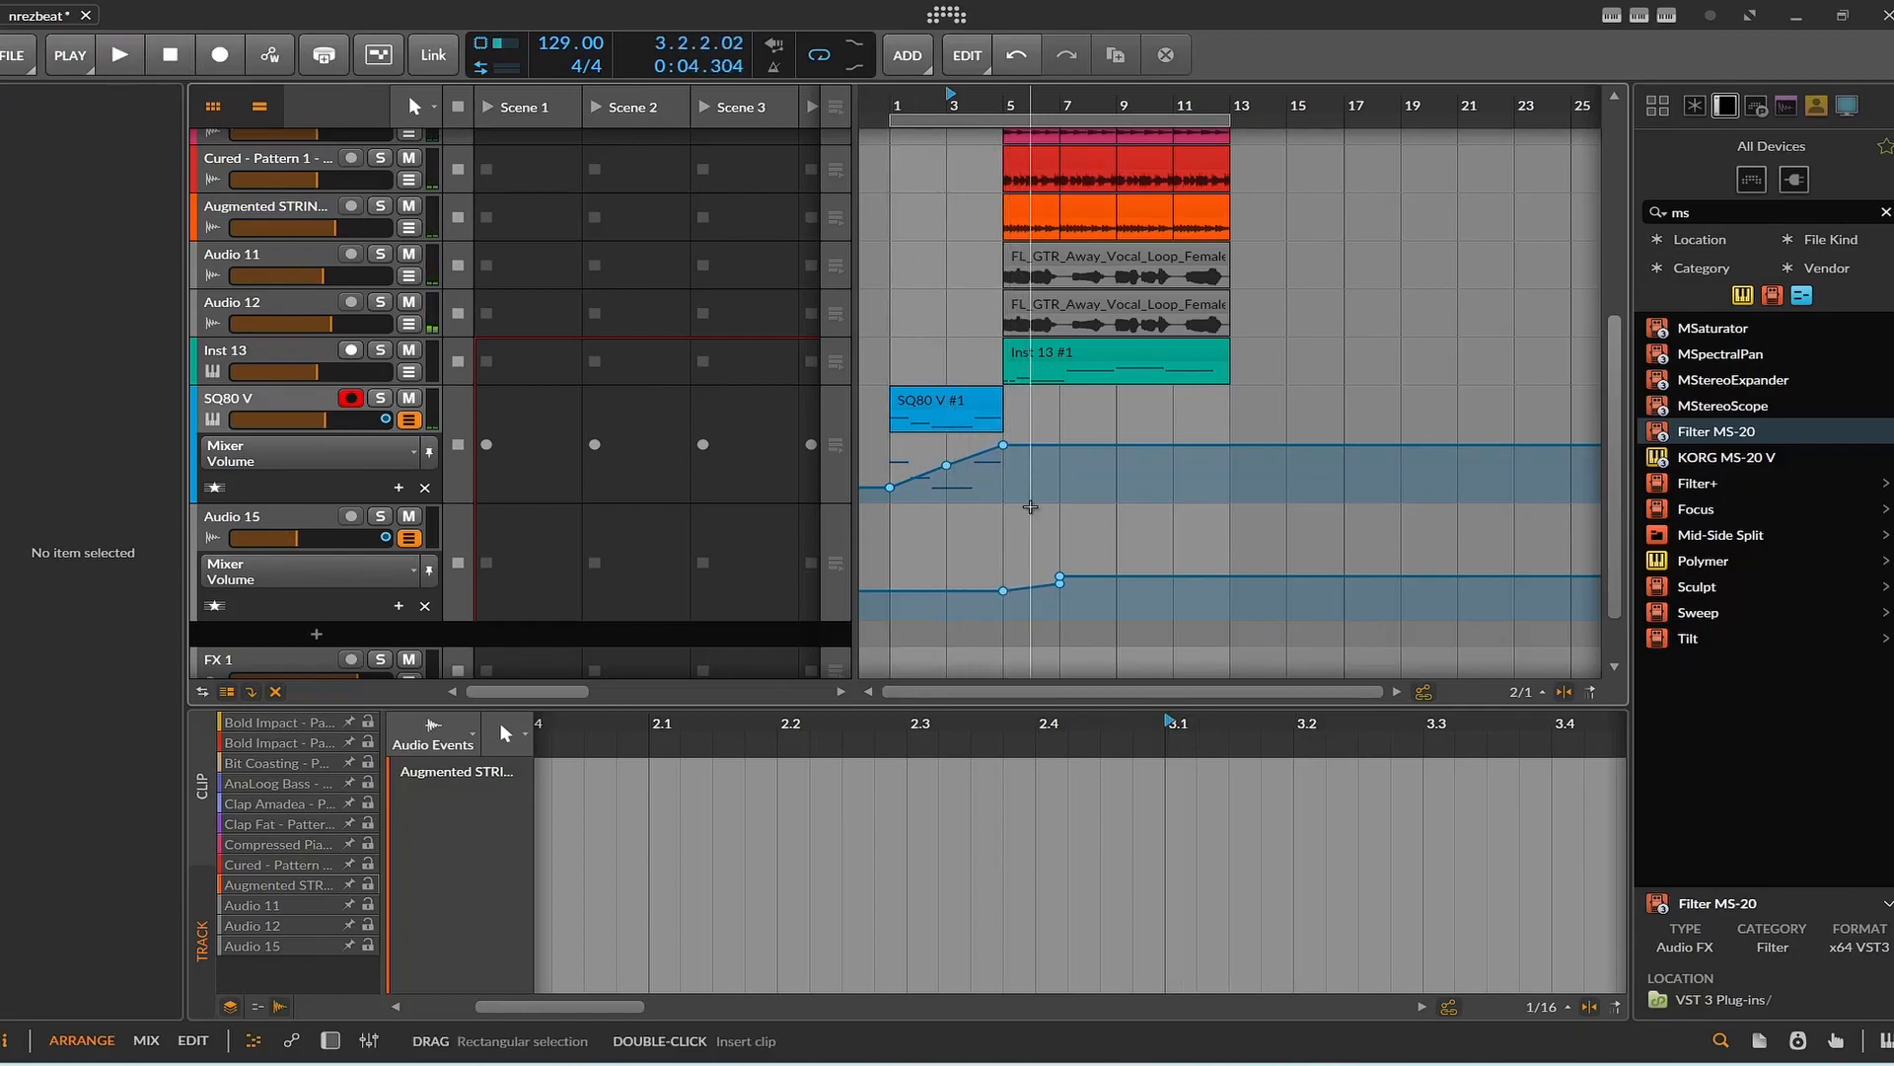
Select all the beat, vocal and Inst 13 clips that begin at bar 5 and move them to start at bar 6.
left_click_drag(1172, 436, 1029, 126)
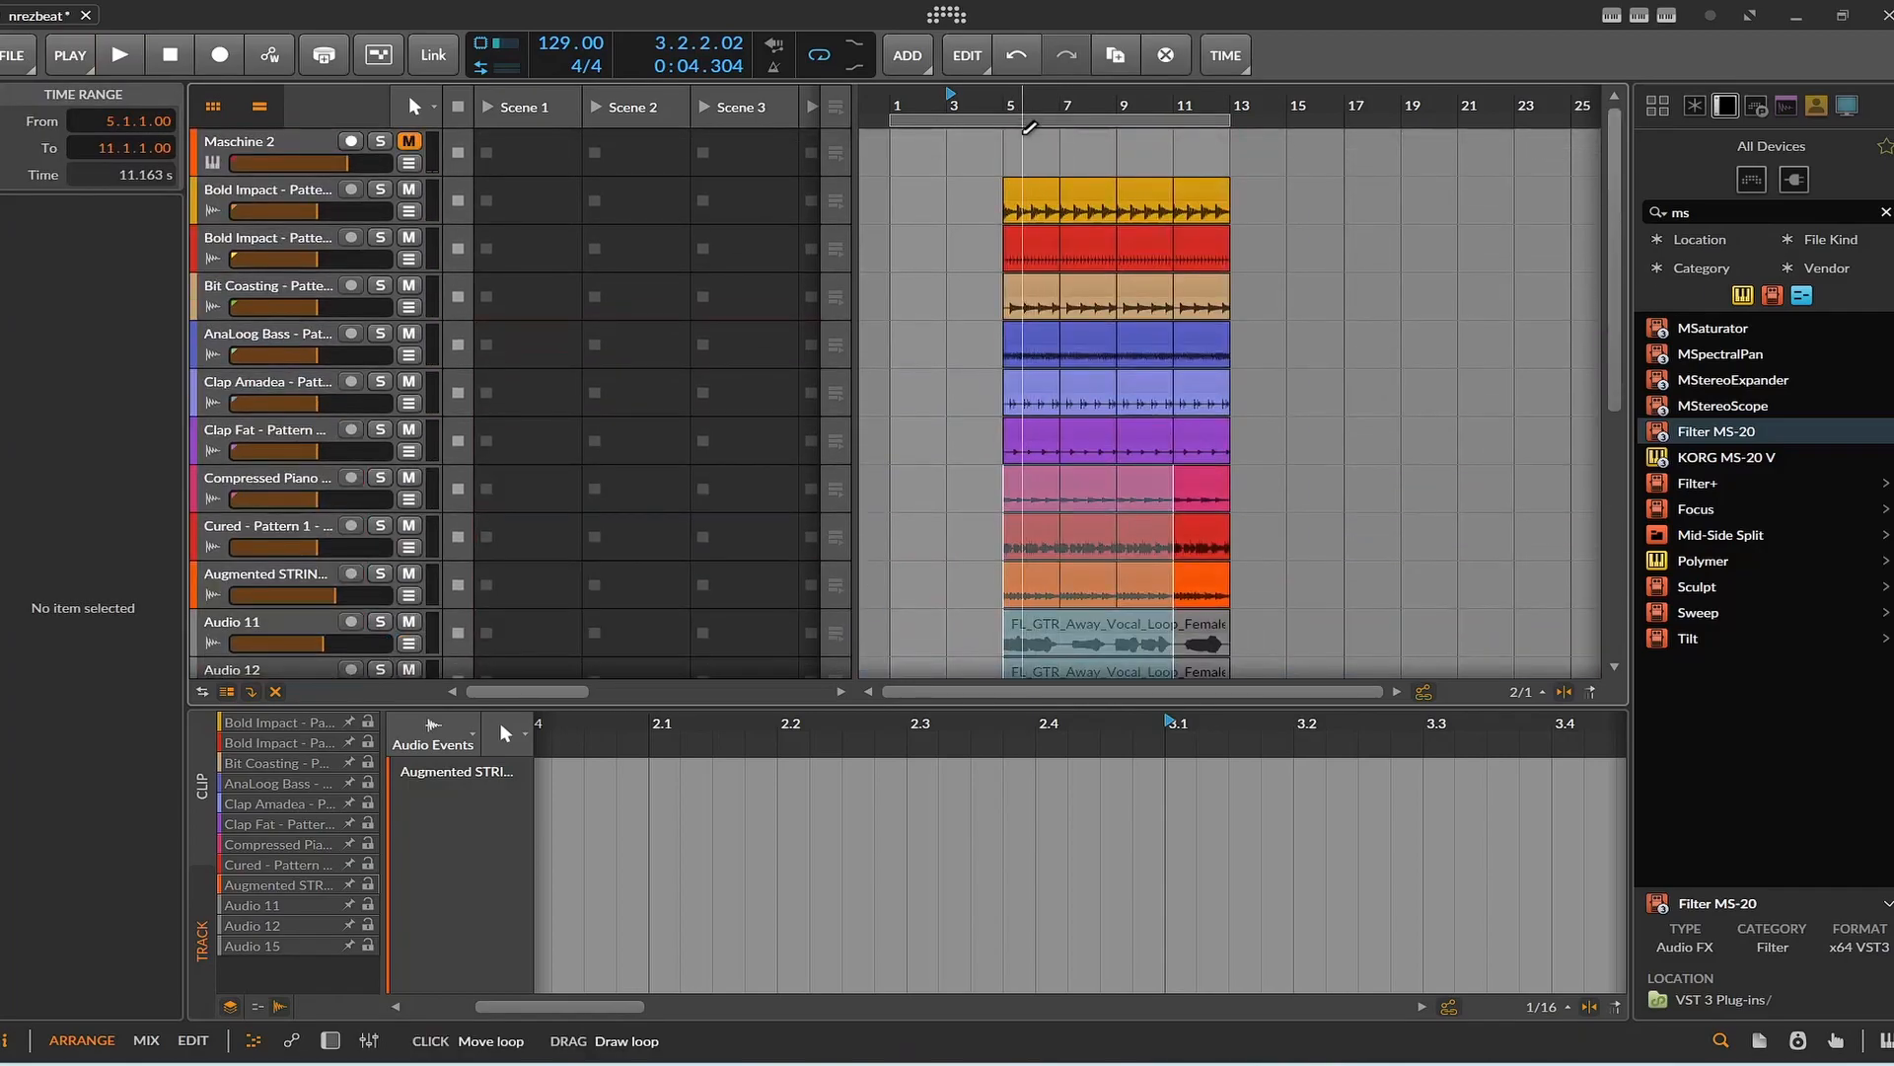
scroll(1169, 415, "down", 5)
left_click(1206, 456)
left_click_drag(1205, 456, 1157, 391)
left_click(1042, 195)
left_click_drag(1027, 151, 1134, 519)
scroll(983, 475, "up", 2)
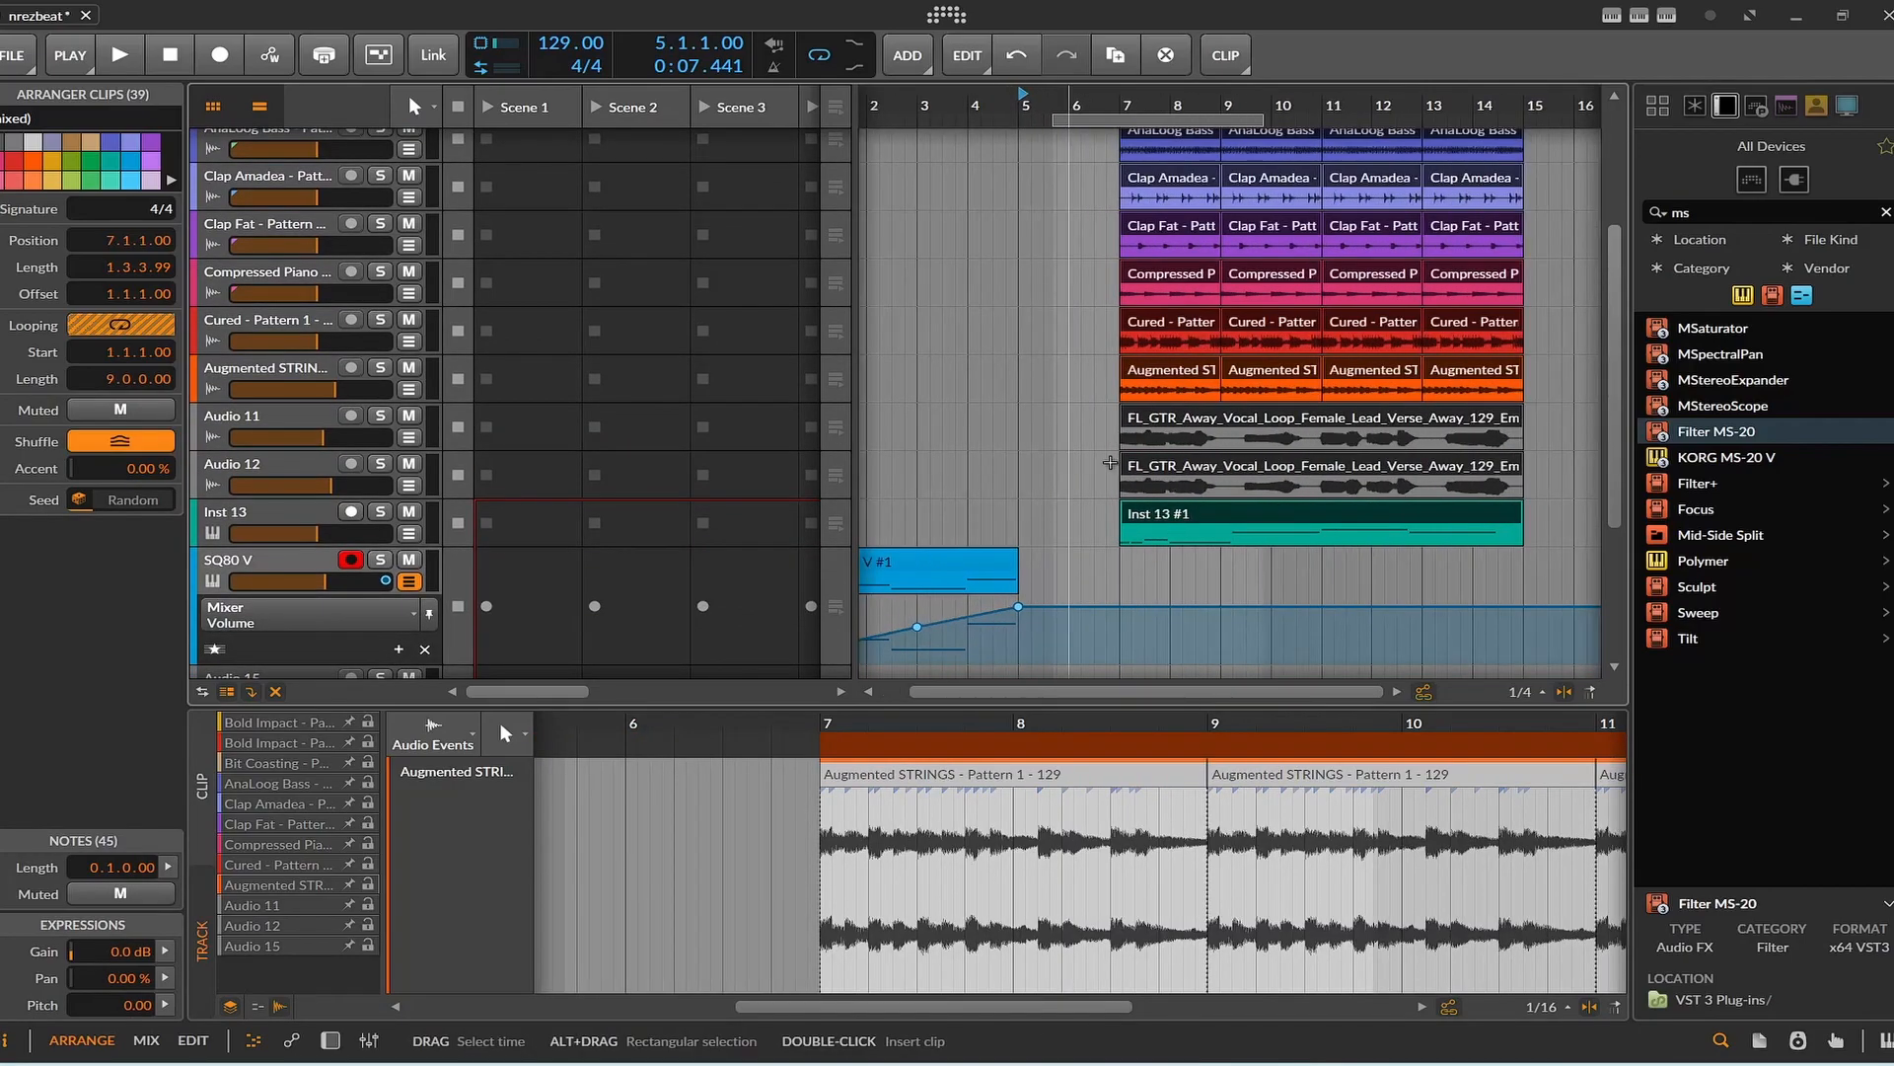
left_click_drag(1247, 519, 1203, 523)
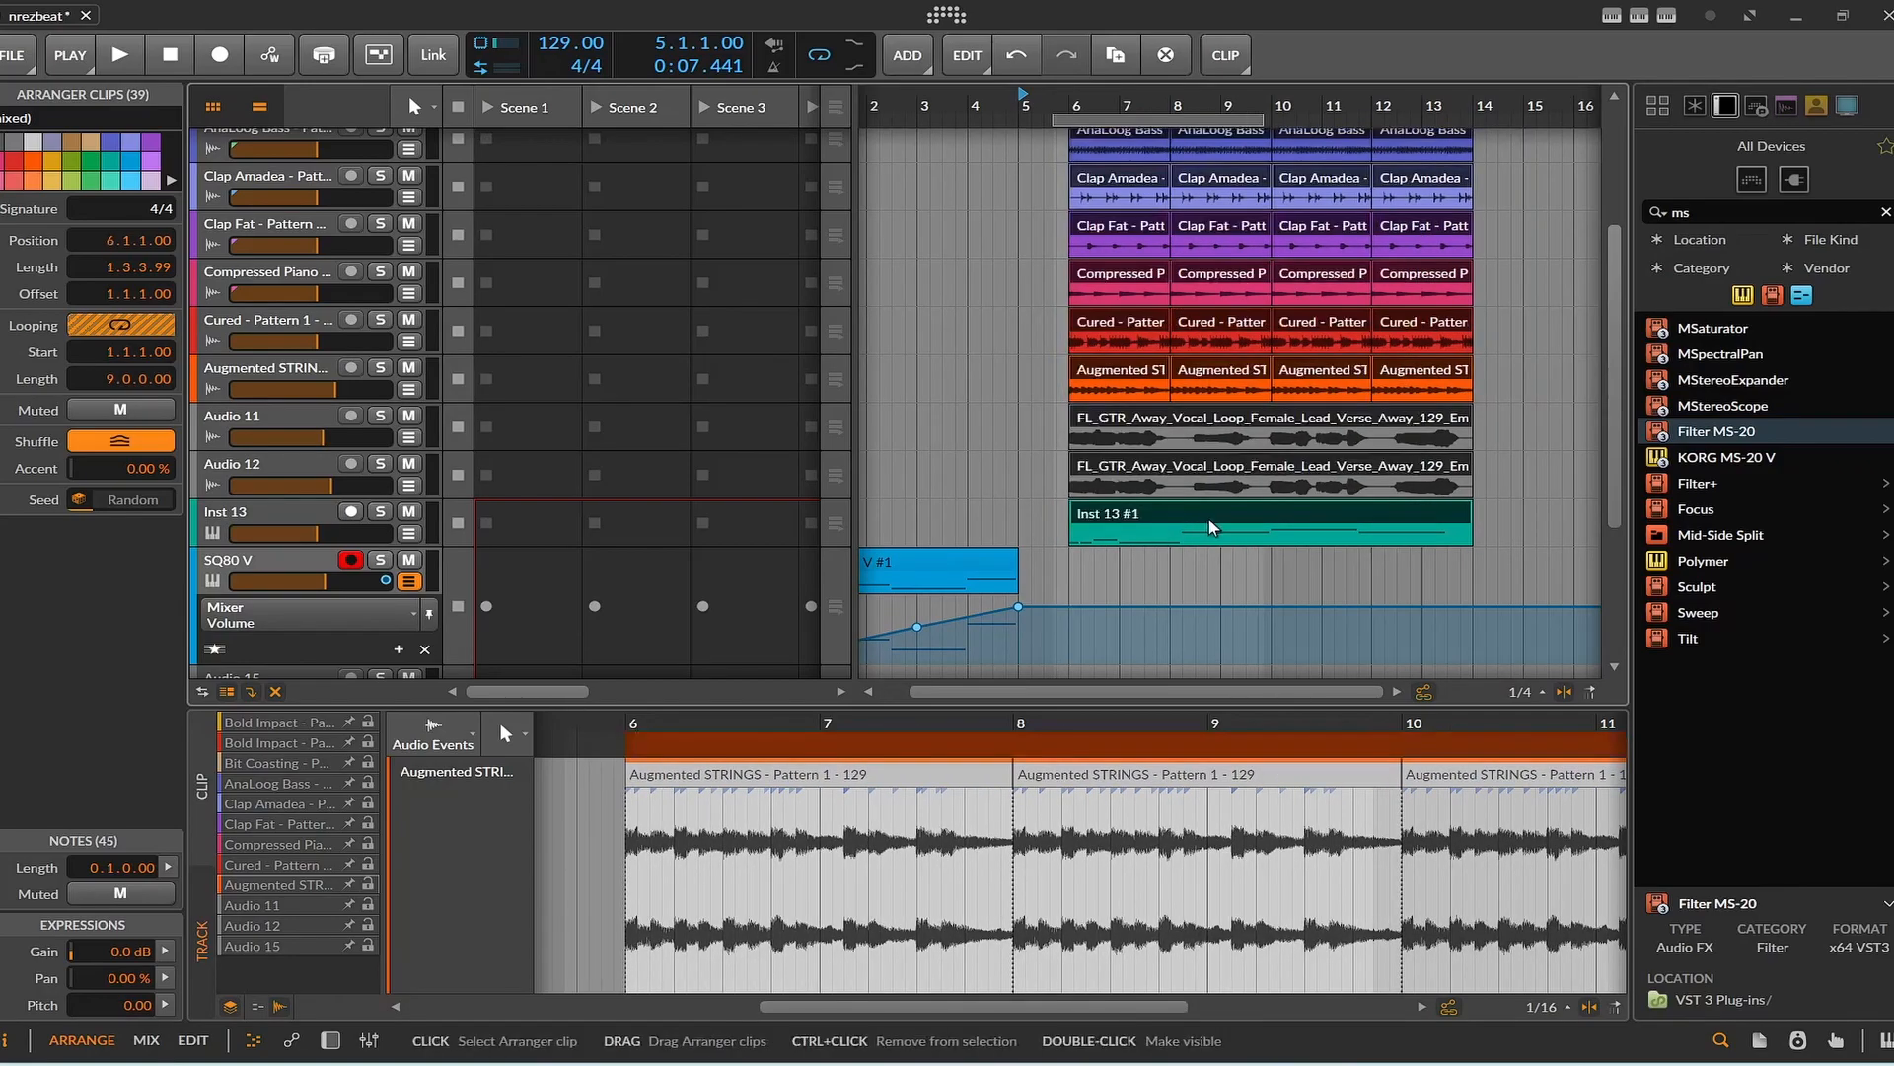
Play from 2.2.1 through the gap before the beat entry at bar 6, and stop playback.
left_click(889, 434)
key("space")
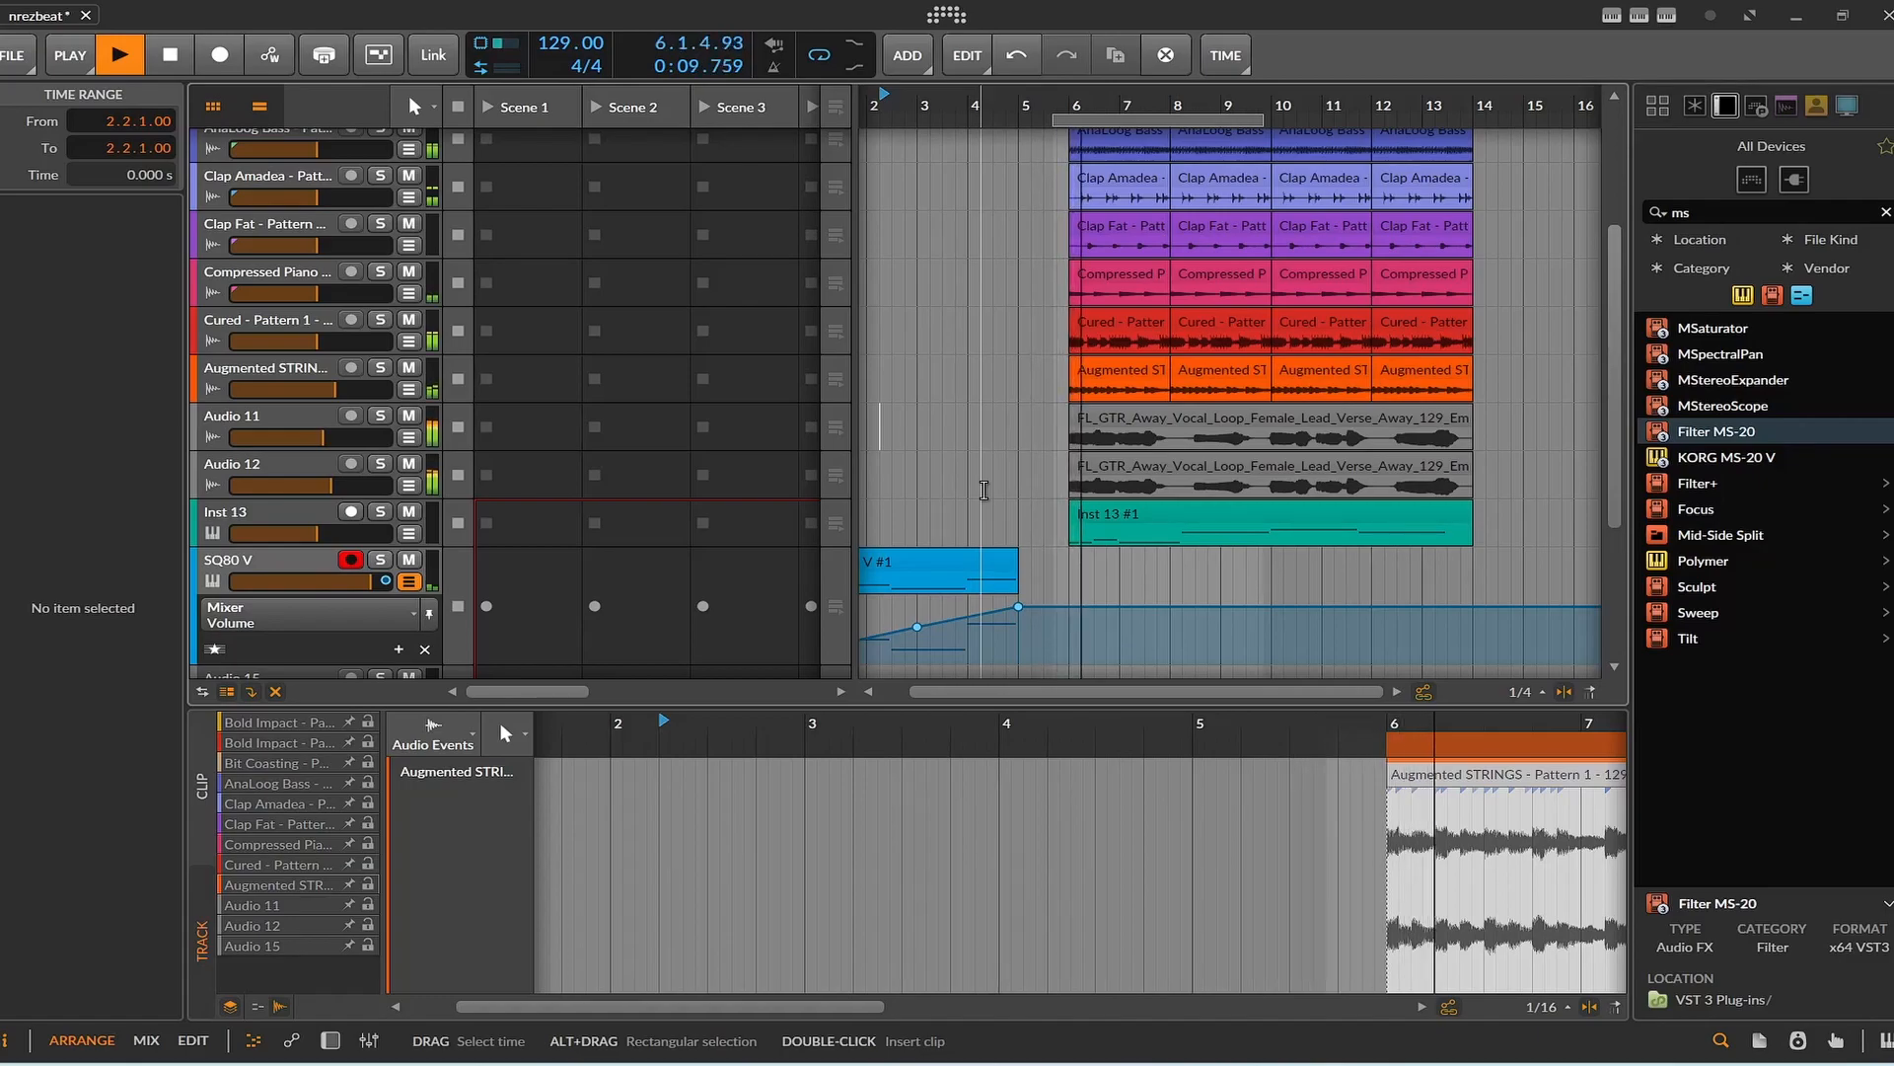
left_click(174, 63)
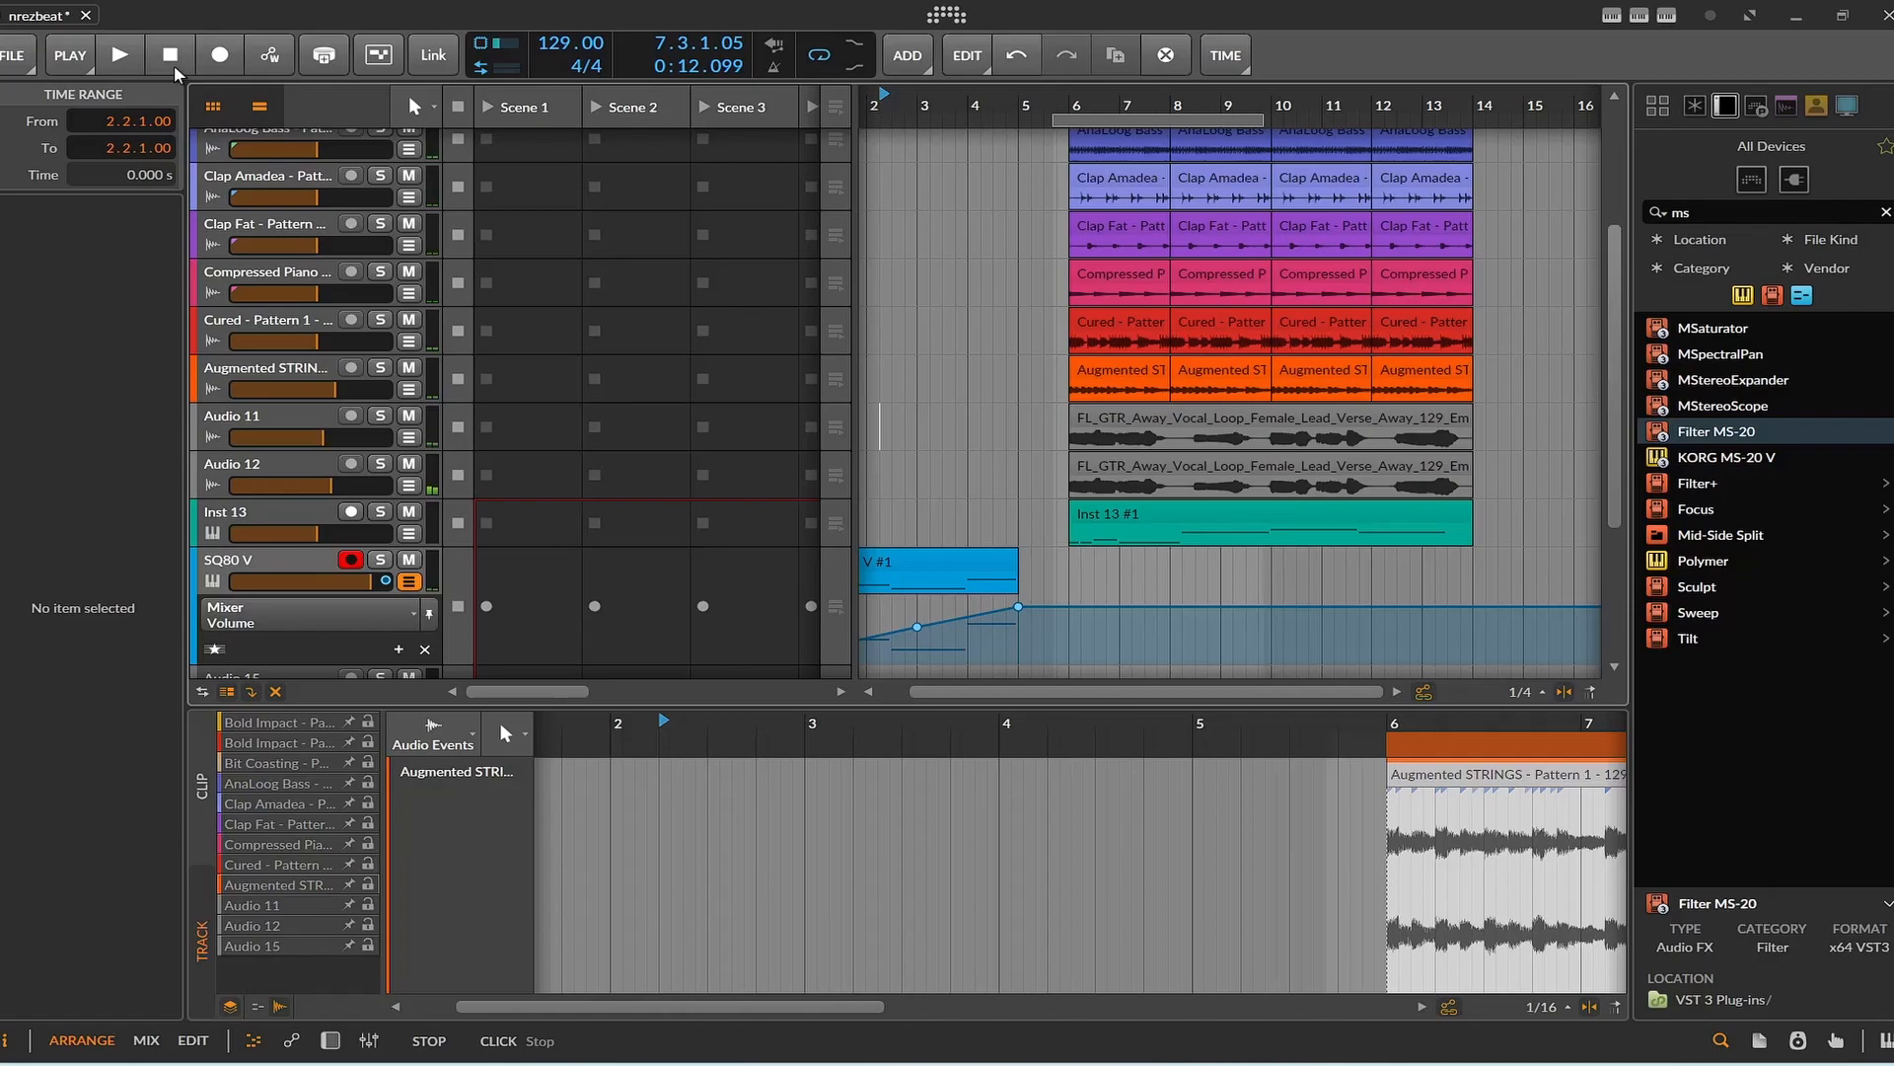